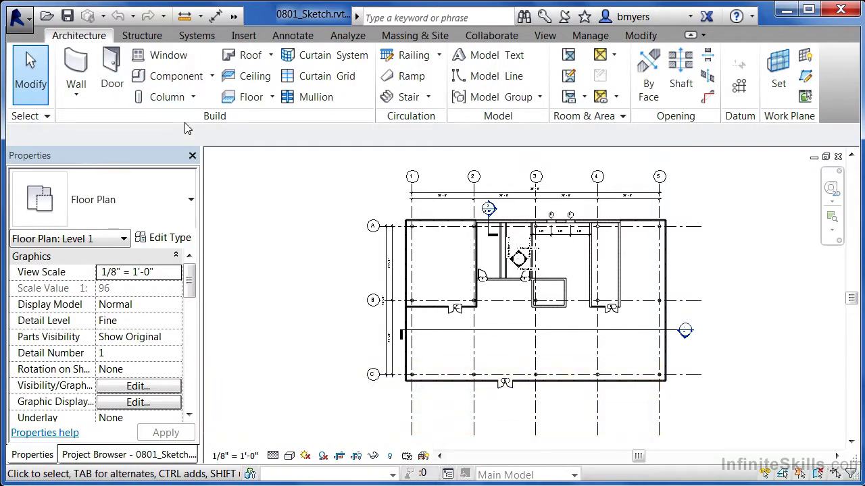
Start a new architectural floor on Level 1 using the Generic - 12" floor type
click(250, 97)
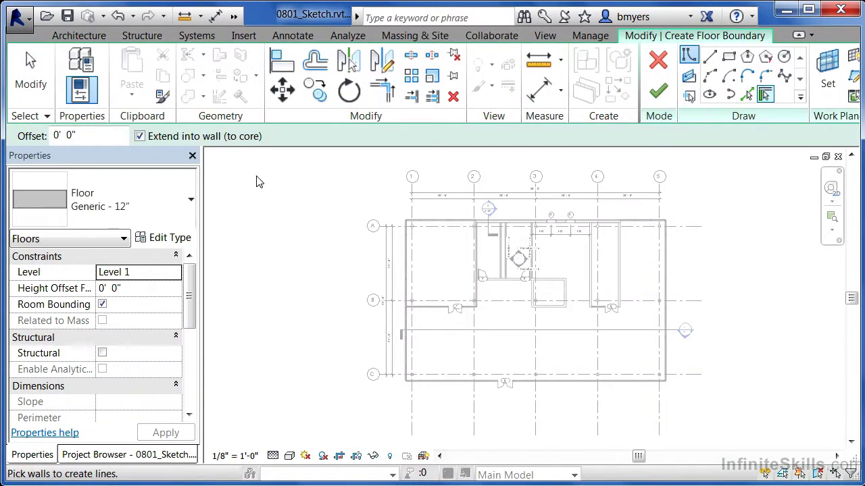
click(190, 200)
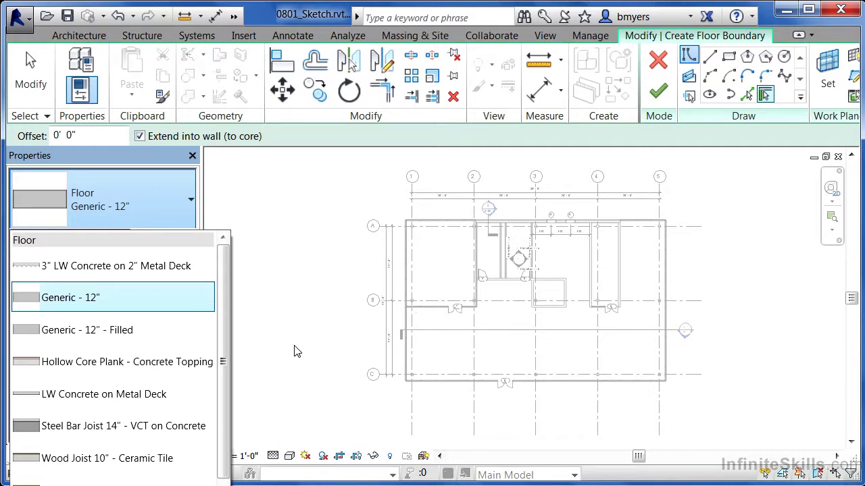
click(102, 298)
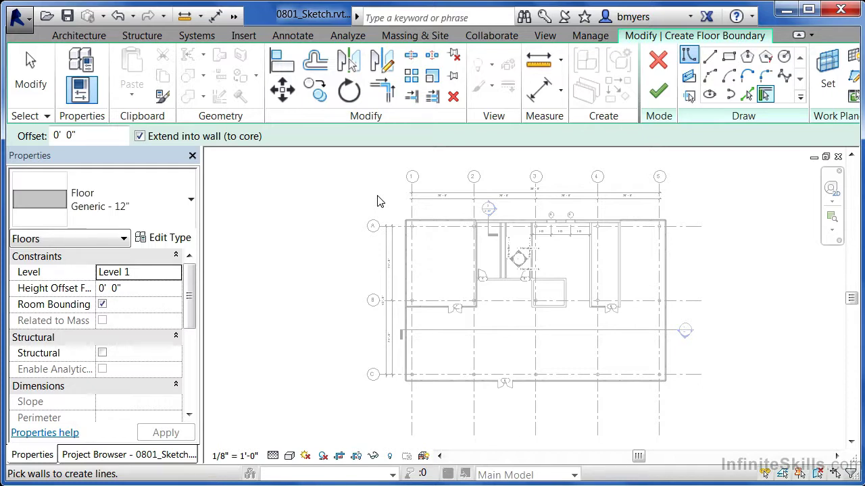
Sketch a rectangular floor boundary between the corner mullions at grids A/1 and C/5, enclosing the whole building
click(729, 61)
scroll(407, 230, up, 5)
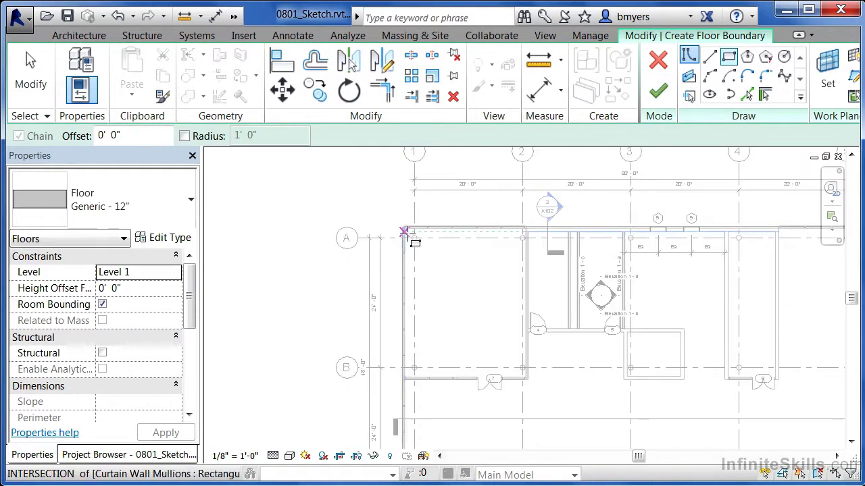
scroll(399, 236, up, 1)
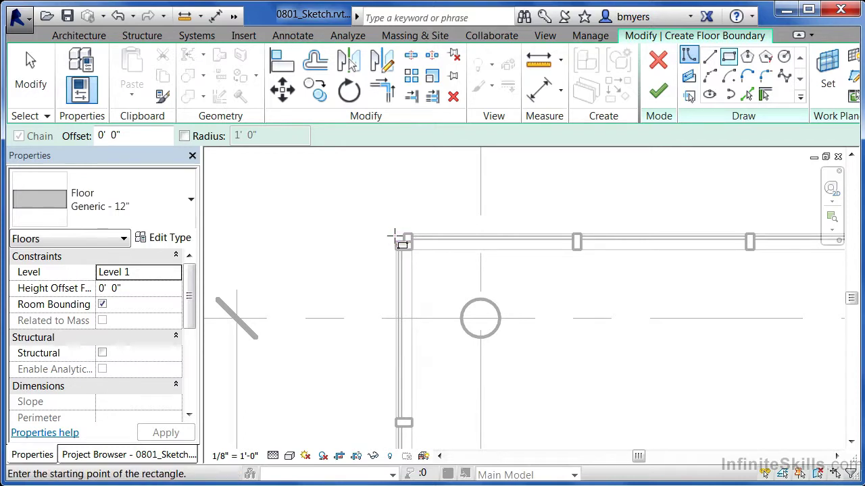
click(400, 242)
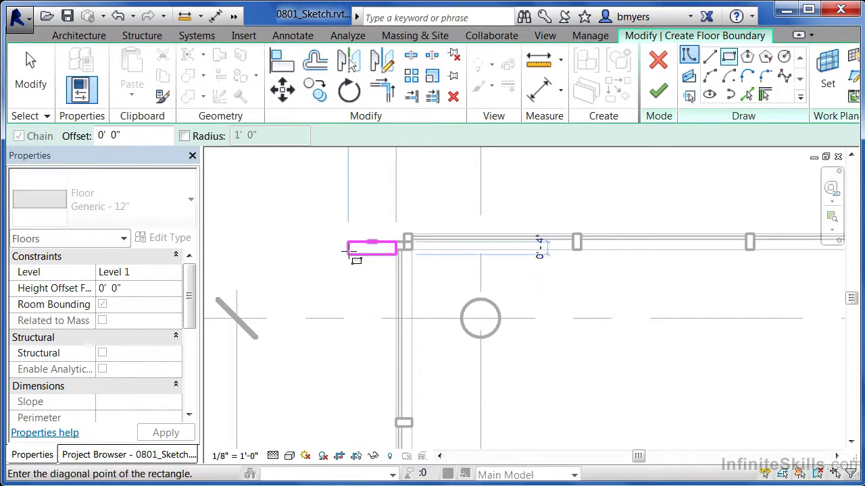
scroll(372, 218, down, 4)
scroll(377, 195, down, 5)
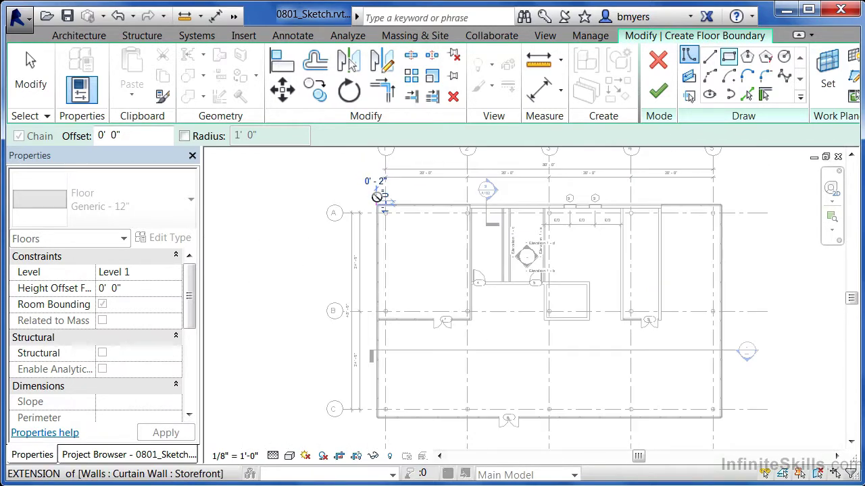
scroll(654, 383, up, 2)
scroll(654, 384, up, 6)
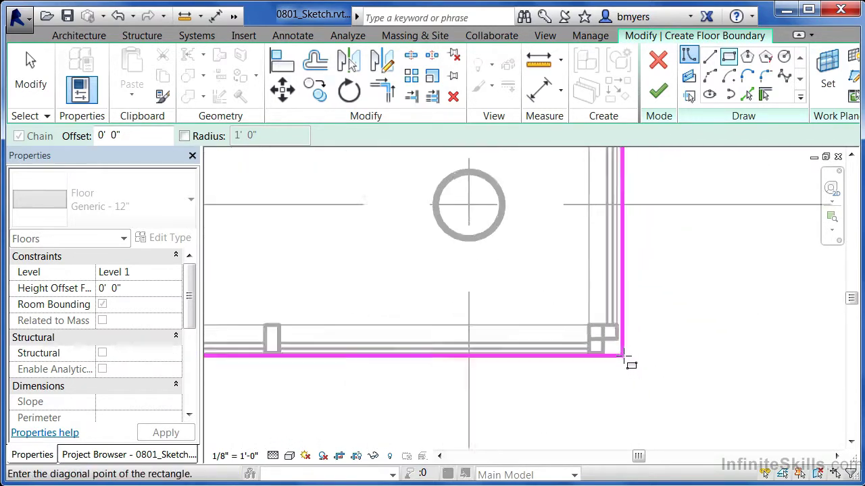
click(613, 335)
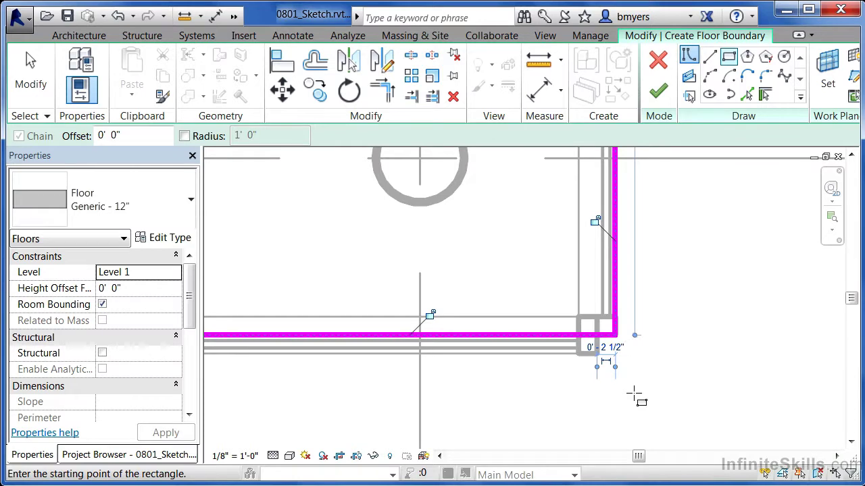
key(Escape)
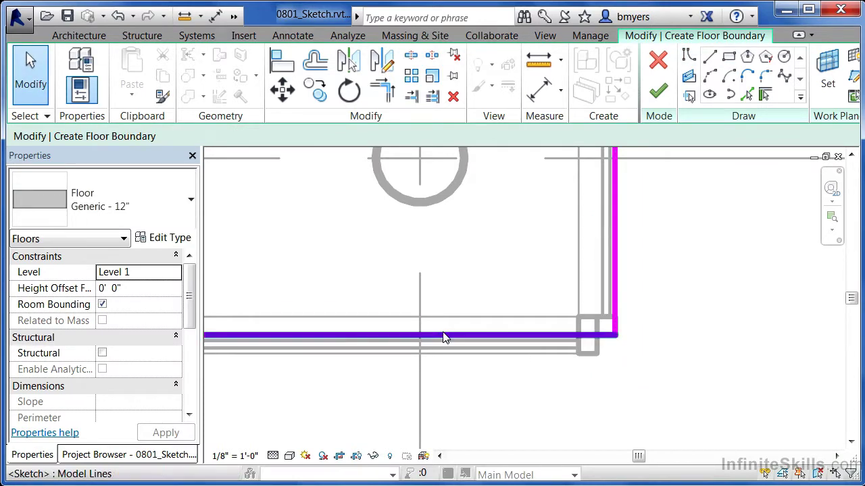
Move the boundary line along grid C outward to the outer face of the curtain wall mullions
click(405, 336)
key(Escape)
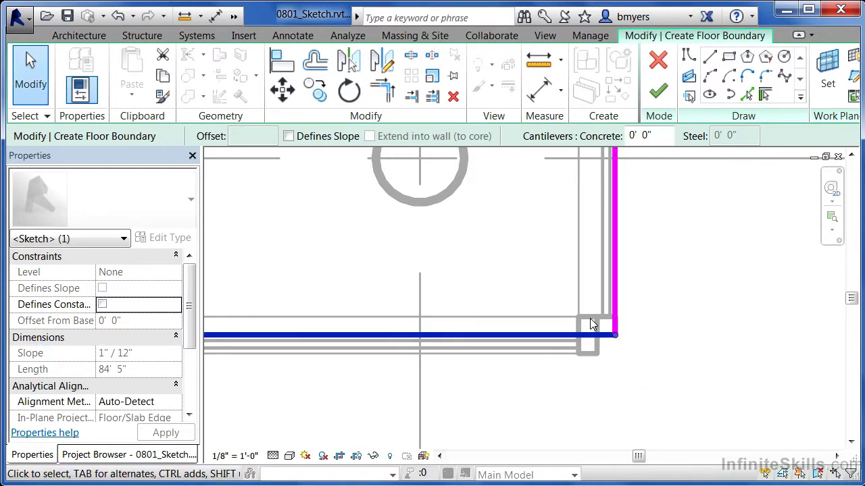
drag(589, 334, 590, 353)
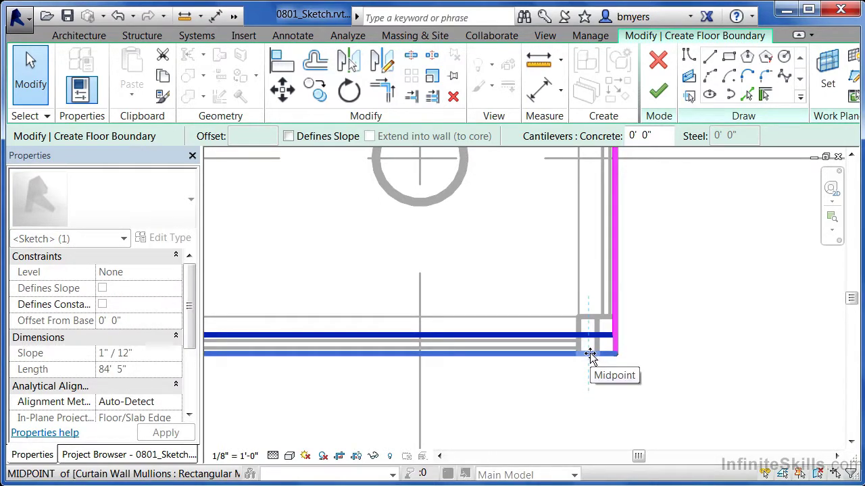
drag(590, 353, 590, 352)
Move the boundary line along grid A outward to the outer face of the curtain wall mullions
scroll(652, 386, down, 8)
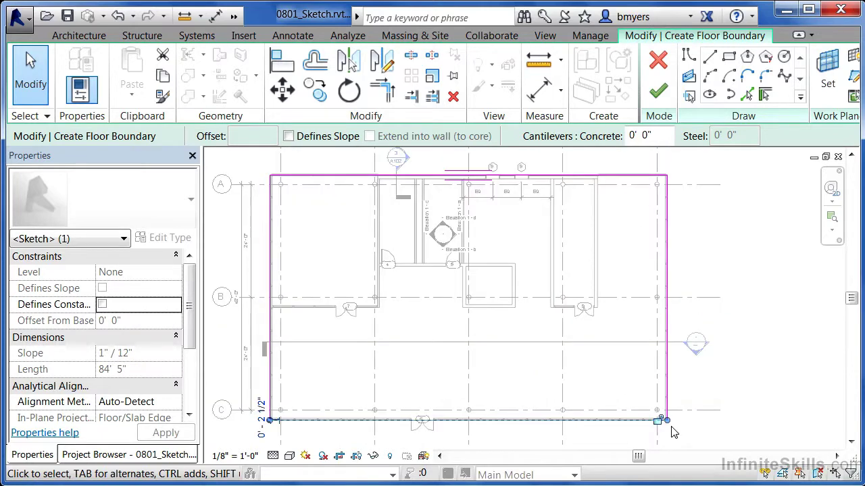
scroll(680, 251, up, 6)
scroll(730, 228, up, 4)
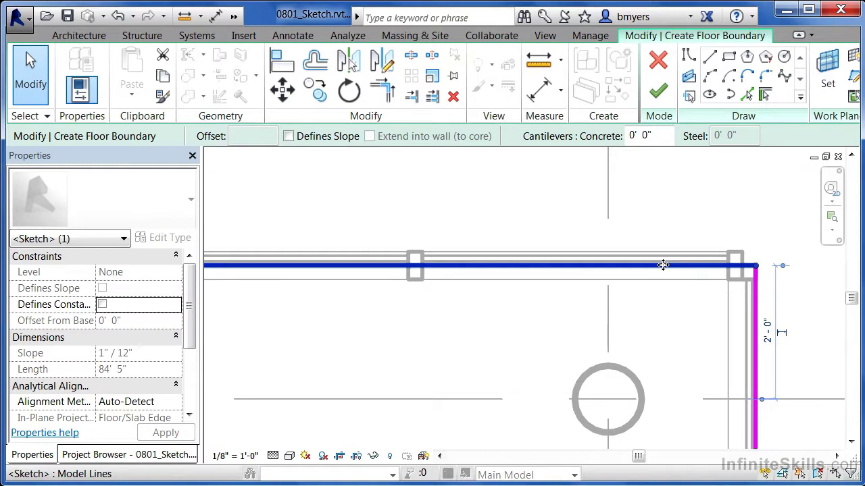
mouse_move(663, 265)
mouse_down()
mouse_move(664, 243)
mouse_move(738, 254)
mouse_up()
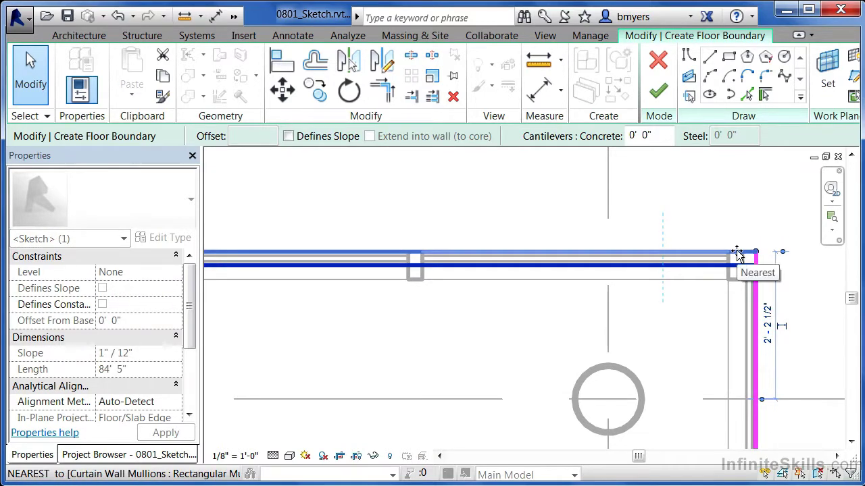
drag(738, 253, 738, 253)
Finish the Level 1 floor boundary sketch and deselect the new floor
scroll(761, 227, down, 5)
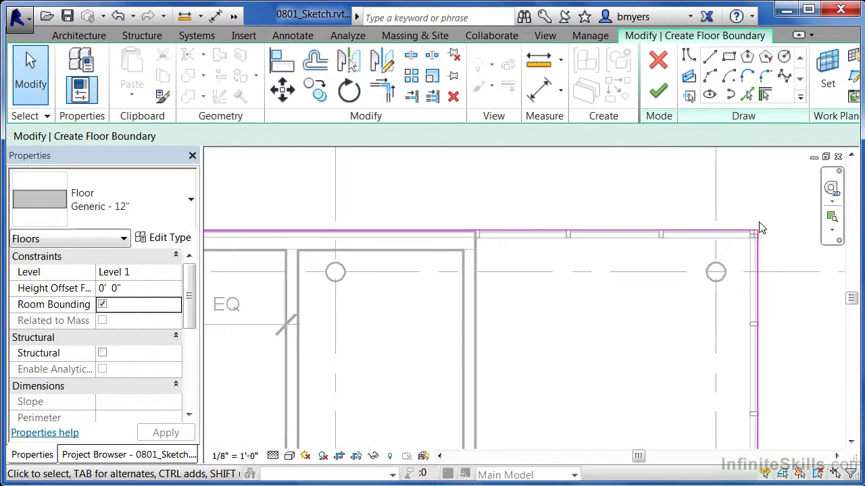
scroll(760, 226, down, 4)
middle_drag(714, 293, 686, 273)
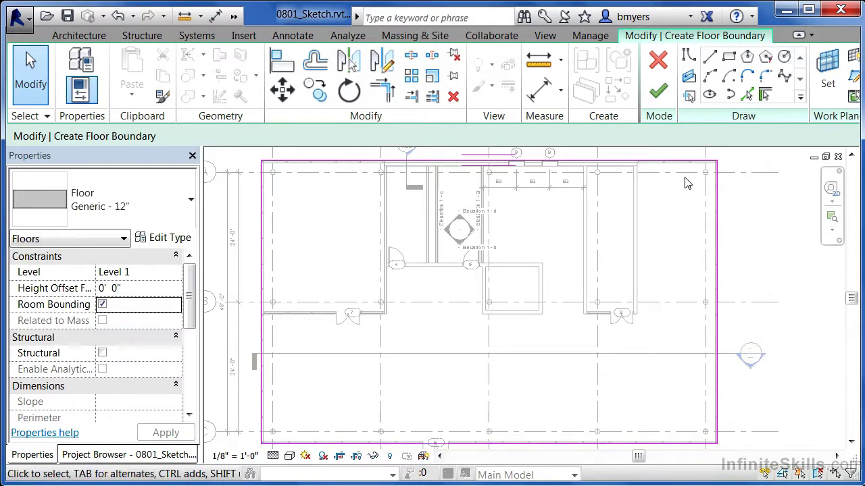
click(661, 92)
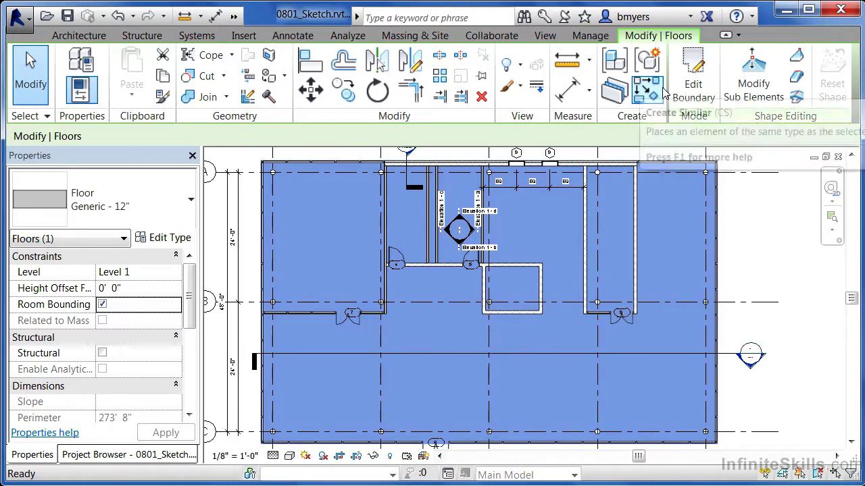
click(758, 300)
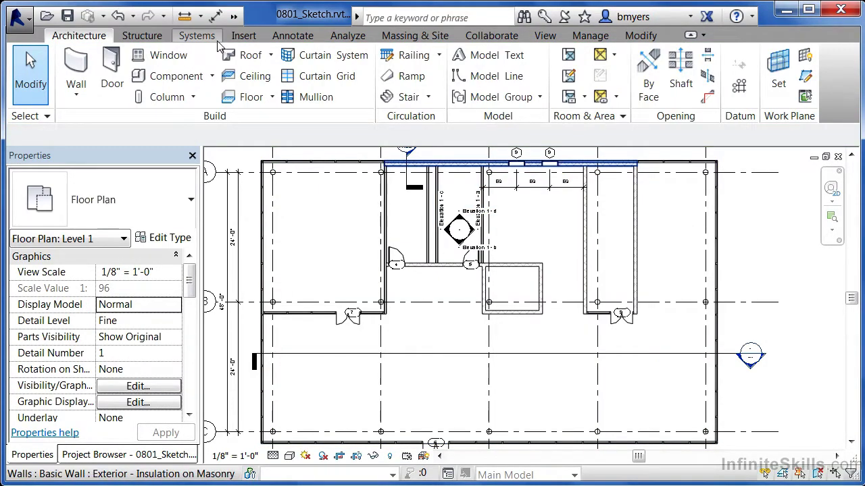
Open the default 3D view and change the floor's type to Generic - 12" - Filled
click(233, 16)
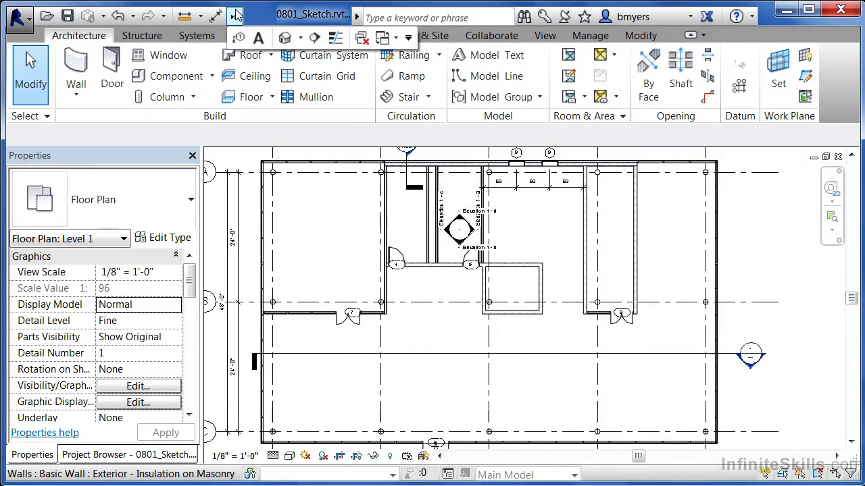
click(287, 39)
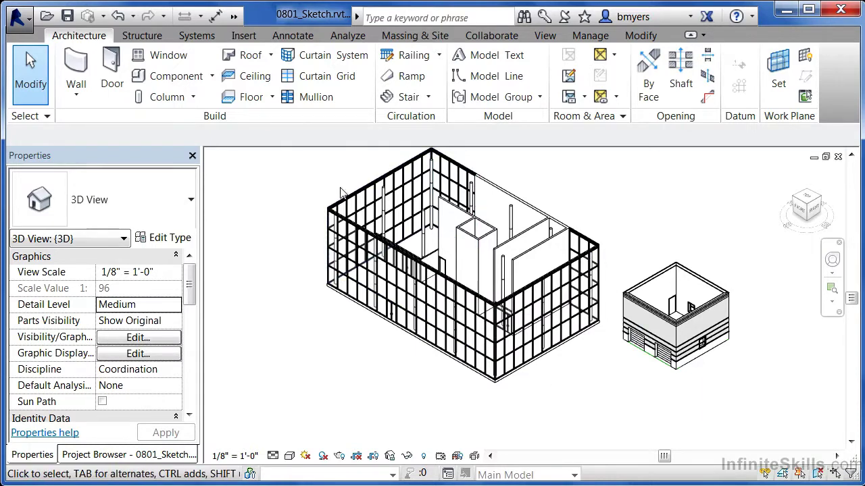
scroll(404, 334, up, 5)
click(410, 338)
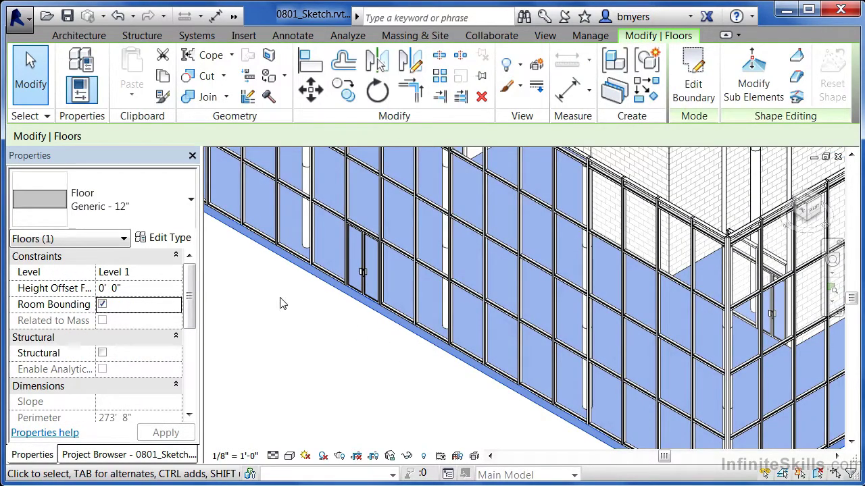
click(178, 218)
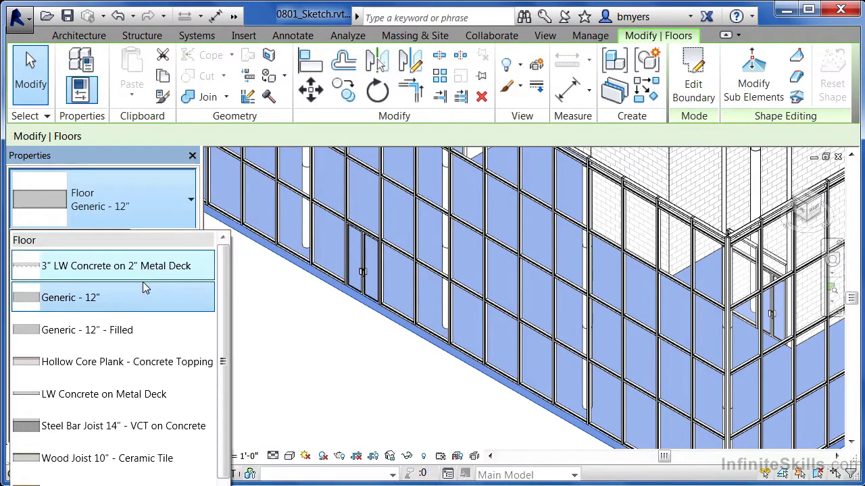
click(125, 331)
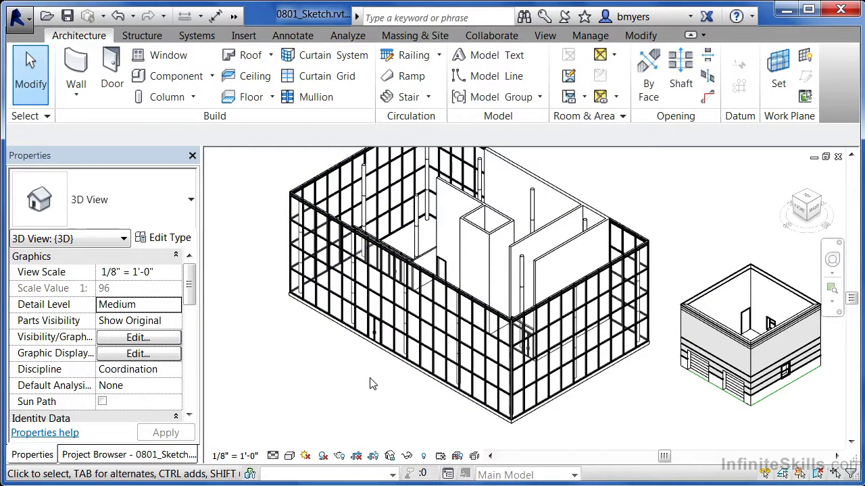
Open the Level 2 floor plan
click(151, 454)
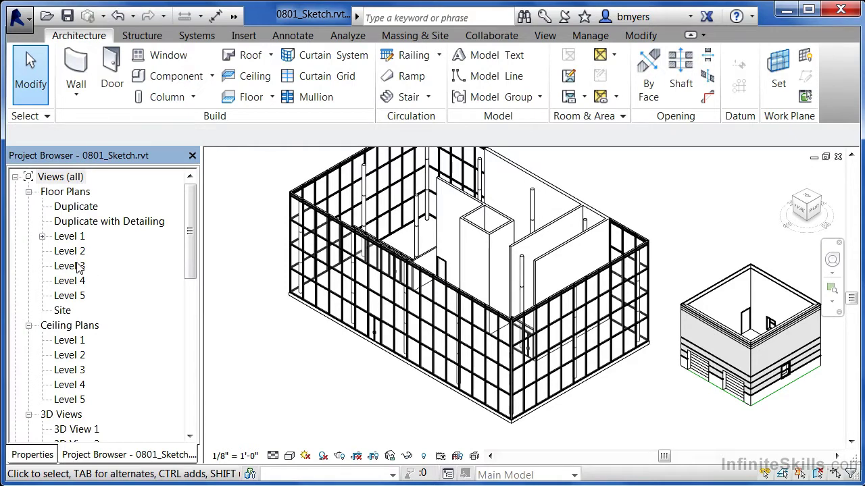
double_click(78, 251)
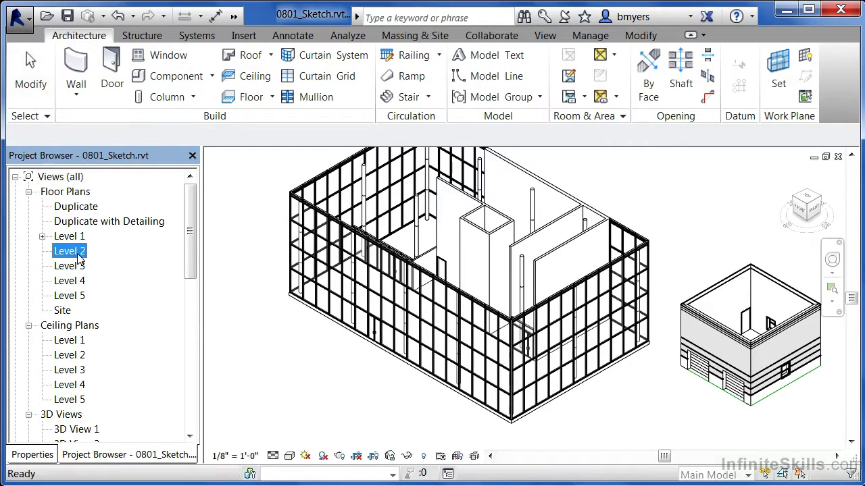
scroll(247, 431, down, 1)
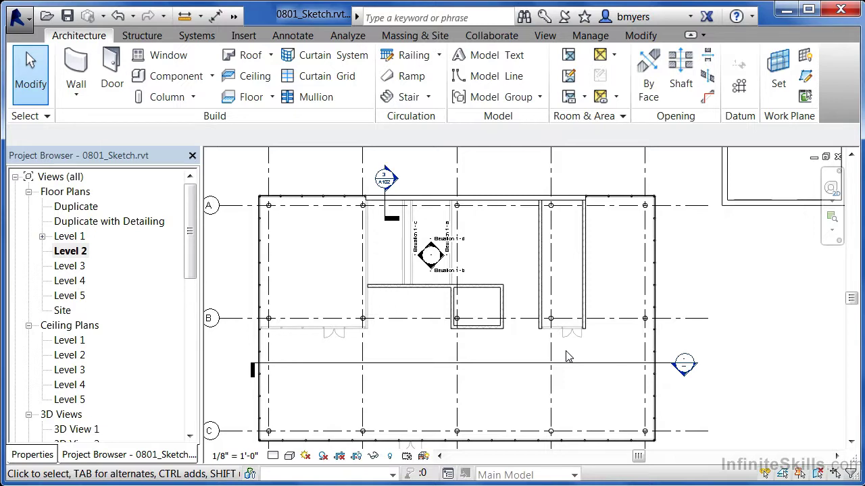
Start a Level 2 floor and sketch a boundary line along the curtain wall's inner face, from the A/1 corner mullion to the masonry wall
click(250, 98)
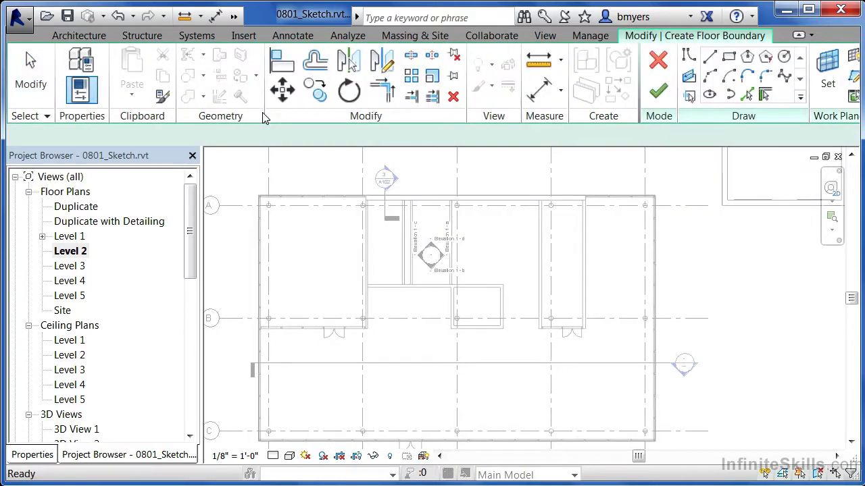
click(710, 58)
scroll(260, 196, up, 6)
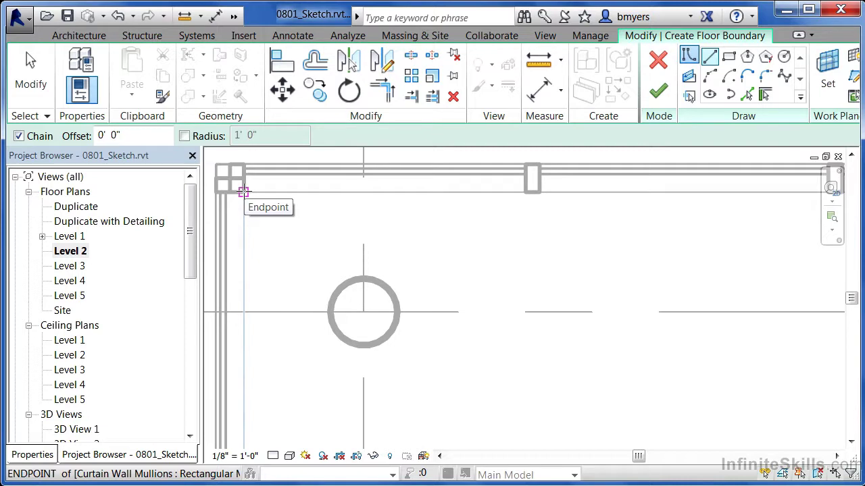
click(243, 193)
scroll(395, 214, down, 3)
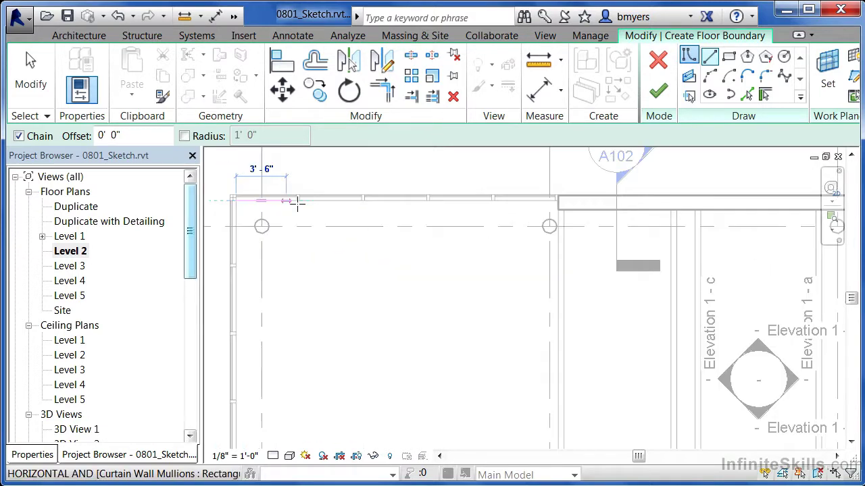
scroll(547, 202, up, 2)
scroll(547, 201, up, 3)
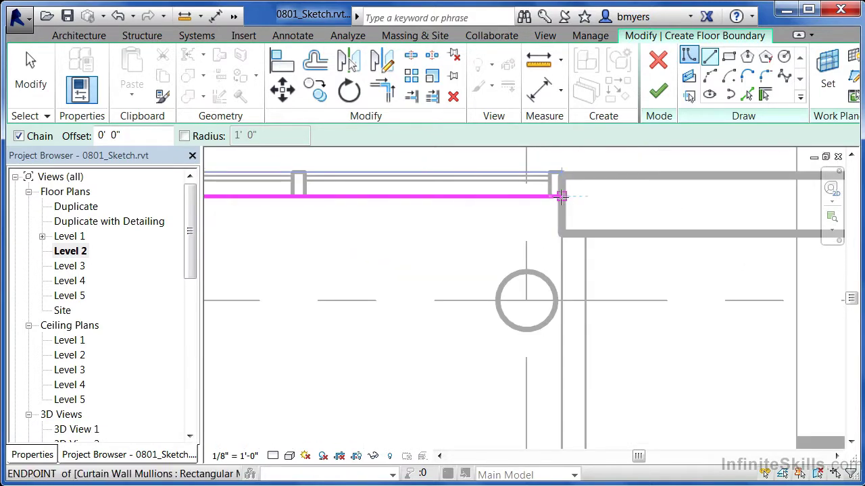
click(561, 196)
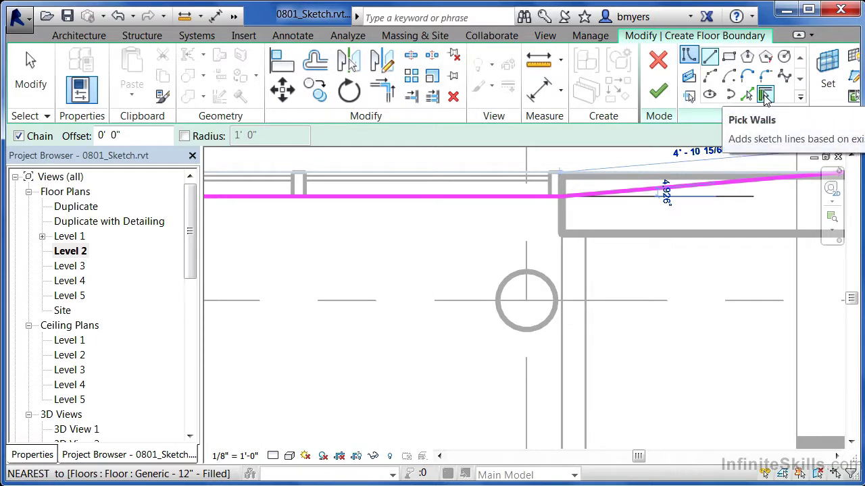
Add a boundary line by picking the masonry wall between grids 2 and 4, with Extend into wall (to core) enabled
click(766, 96)
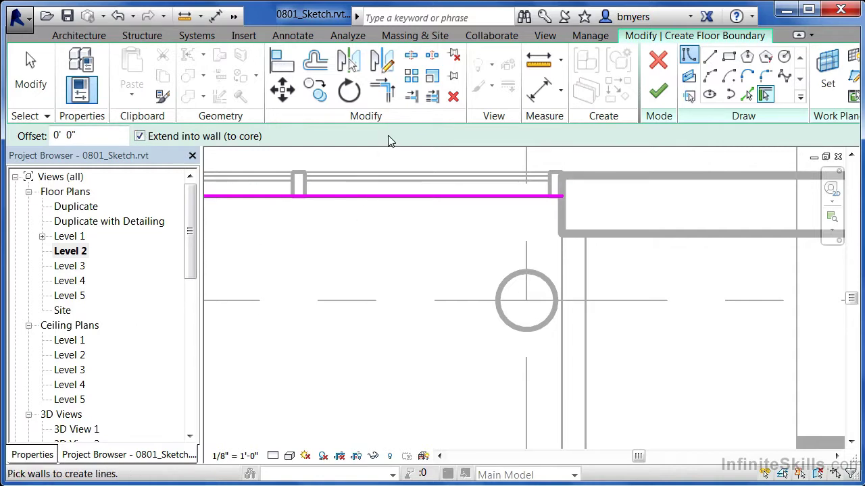
scroll(273, 276, down, 4)
scroll(389, 274, up, 2)
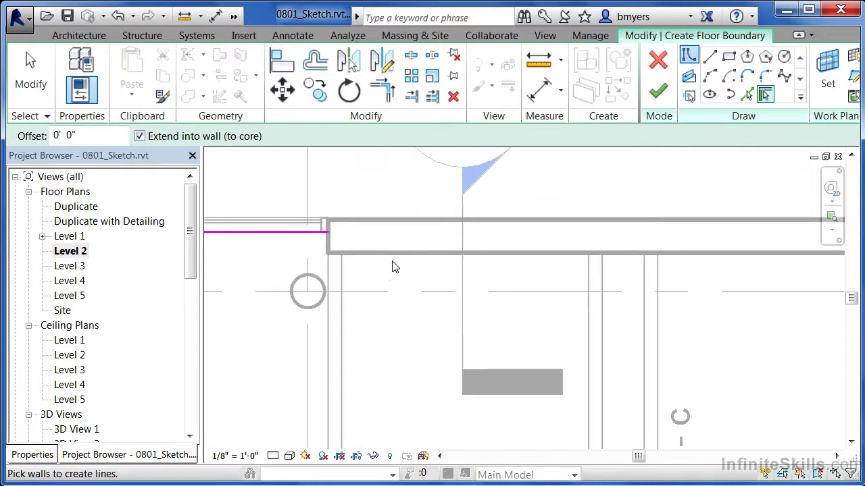
scroll(401, 237, up, 2)
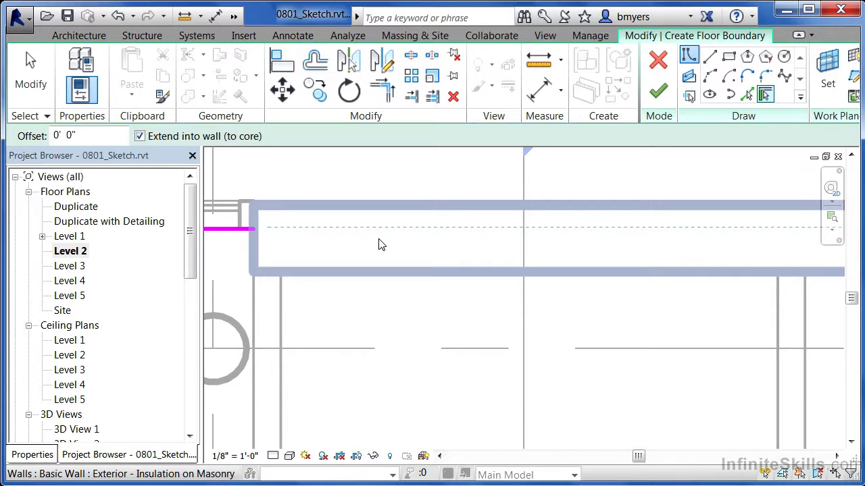
click(139, 136)
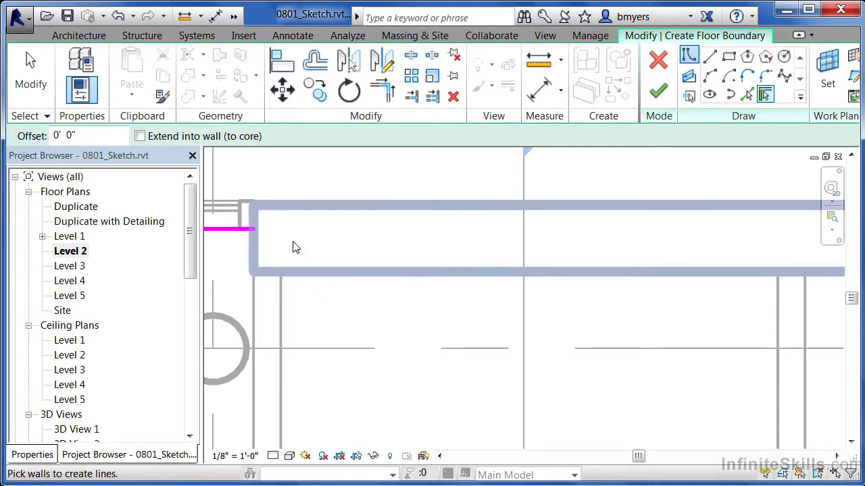
click(139, 136)
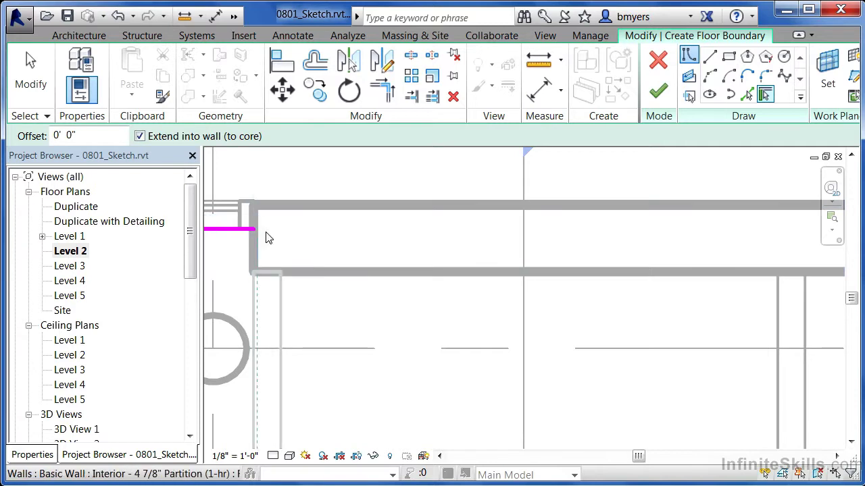
click(352, 214)
scroll(233, 308, down, 3)
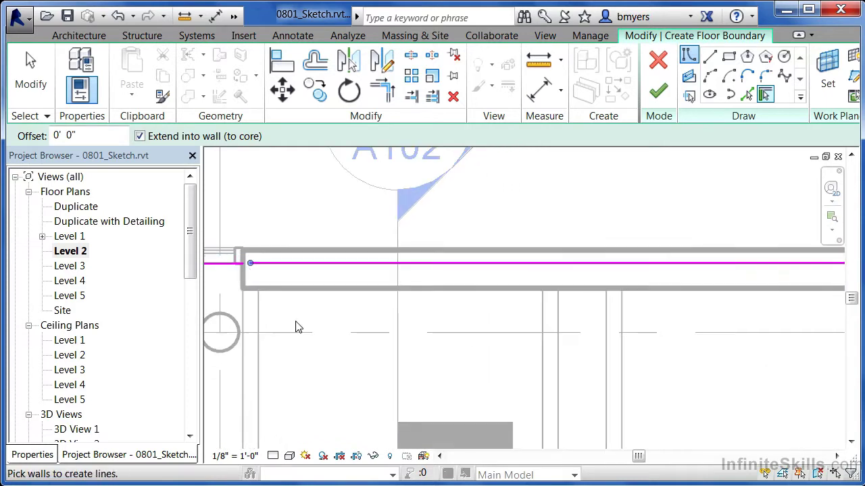
Sketch a boundary line along the curtain wall's inner face, from the masonry wall's end face near grid 4 to the A/5 corner mullion
scroll(328, 261, down, 4)
scroll(545, 256, up, 4)
scroll(513, 267, up, 4)
click(709, 57)
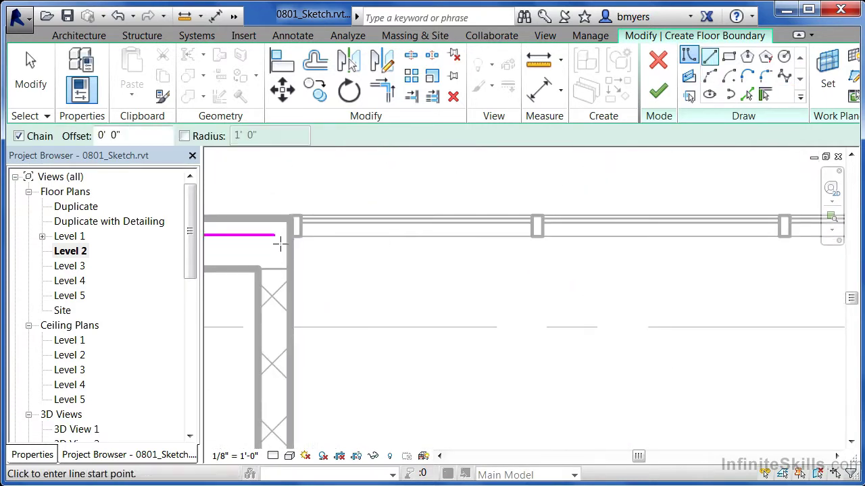
click(289, 235)
scroll(466, 232, down, 3)
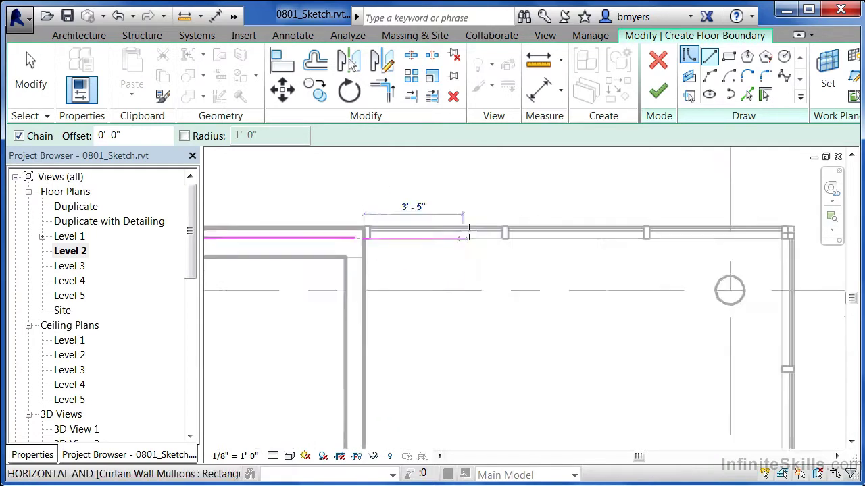
scroll(591, 247, up, 1)
scroll(646, 226, up, 3)
click(654, 231)
Continue the boundary along the inner face of the grid 5 curtain wall to the C/5 corner mullion
scroll(654, 230, down, 2)
scroll(653, 223, down, 6)
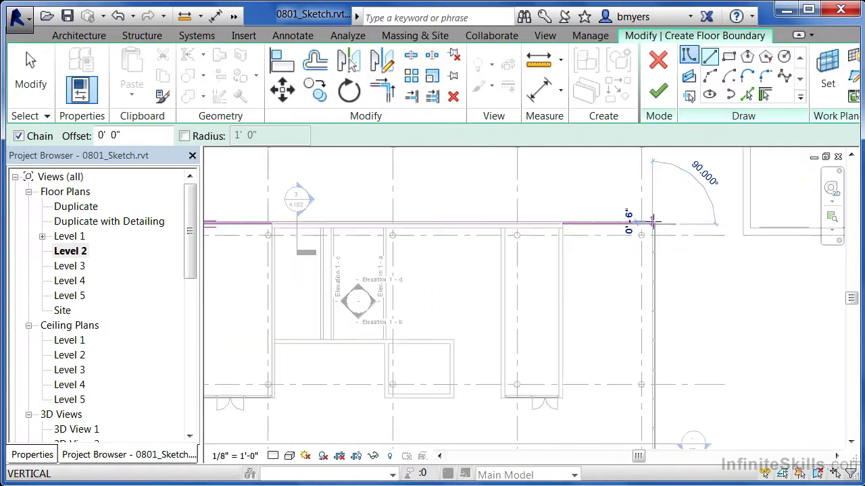
scroll(654, 346, up, 6)
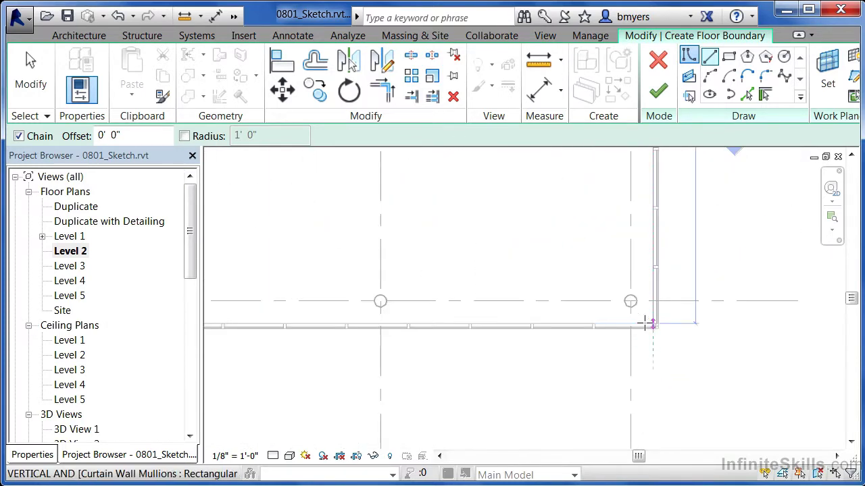
scroll(659, 325, up, 1)
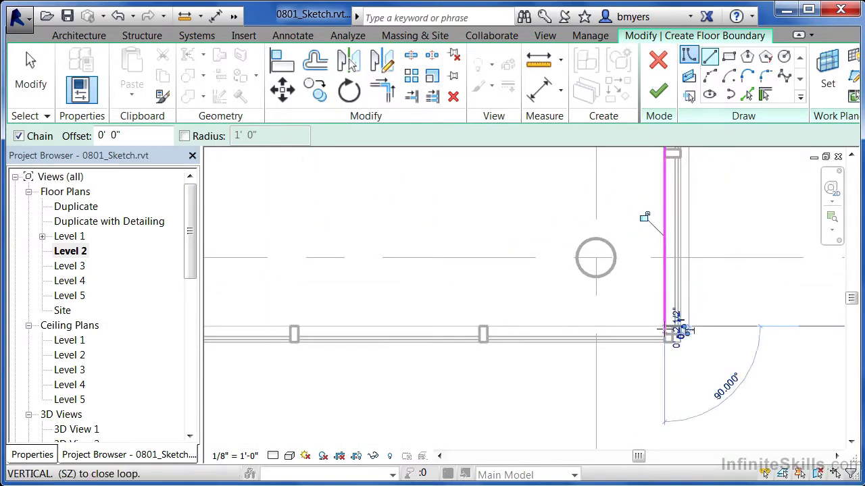
scroll(669, 333, down, 3)
click(667, 336)
Continue the boundary along the grid C curtain wall to the C/1 corner, and along the grid 1 curtain wall to the A/1 line's endpoint
scroll(442, 335, up, 5)
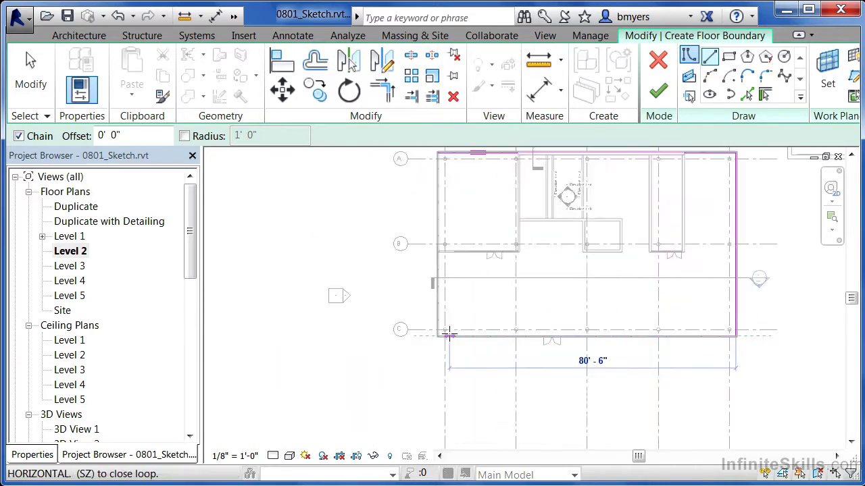
scroll(426, 341, up, 4)
click(367, 361)
scroll(348, 419, down, 6)
scroll(351, 427, down, 3)
scroll(353, 209, up, 5)
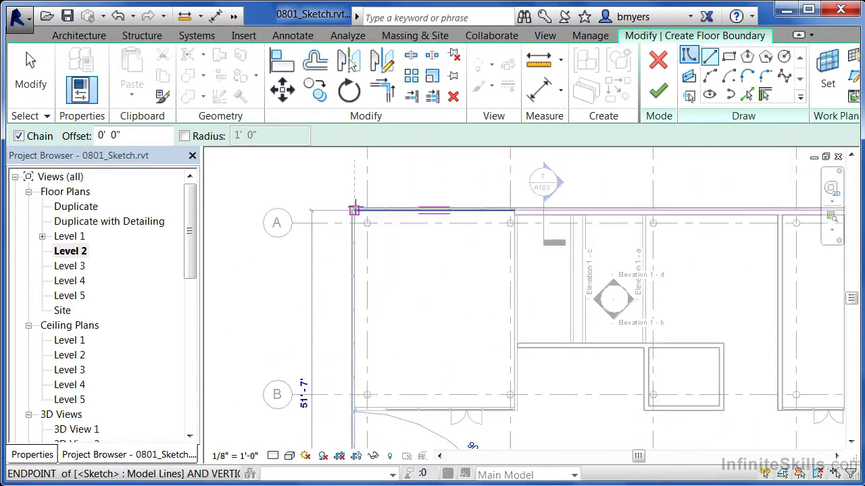
click(351, 210)
scroll(288, 343, down, 4)
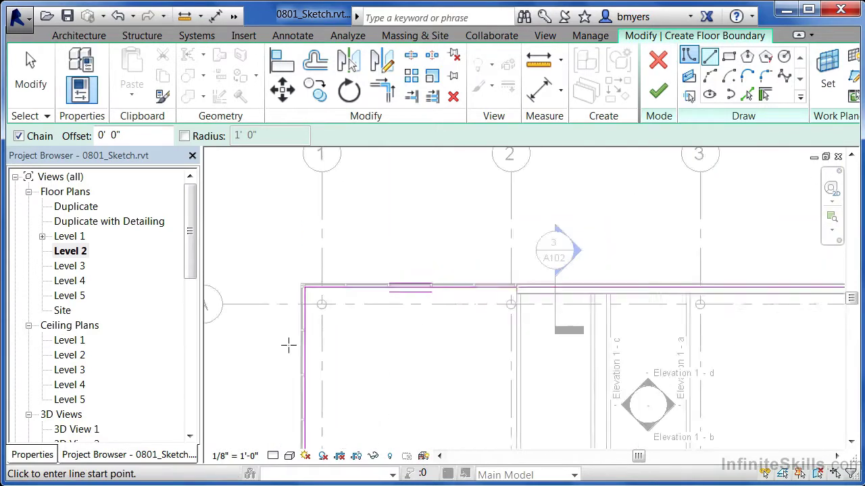
Stretch the masonry wall boundary line's end near grid 2 toward the curtain wall boundary line
scroll(449, 311, up, 5)
scroll(433, 307, up, 5)
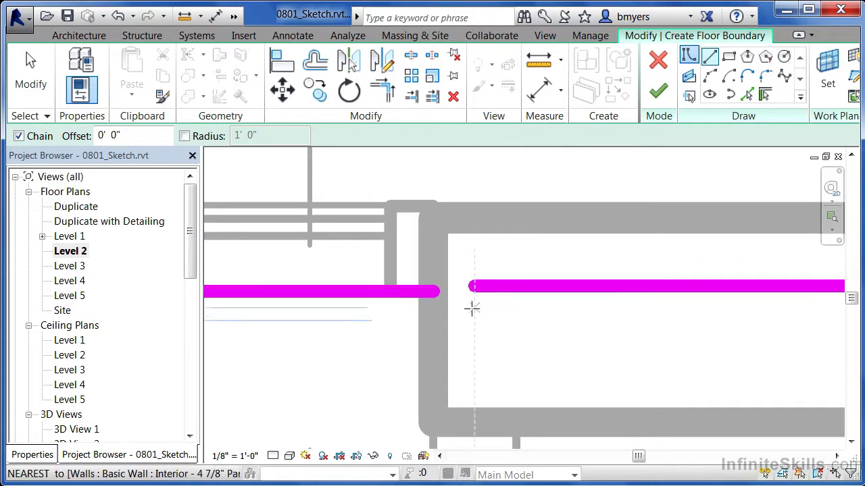
key(Escape)
key(Escape)
click(475, 287)
drag(473, 287, 448, 285)
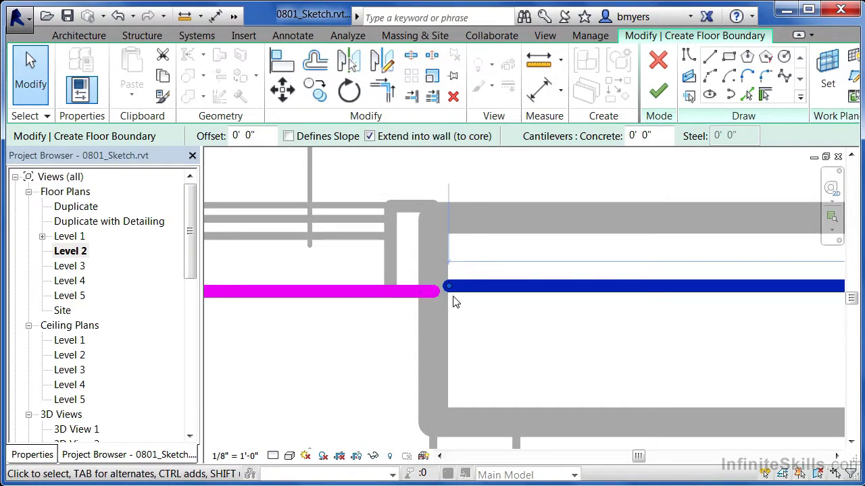
Turn on Thin Lines and extend the masonry wall boundary line exactly to the wall's end face near grid 2
click(542, 38)
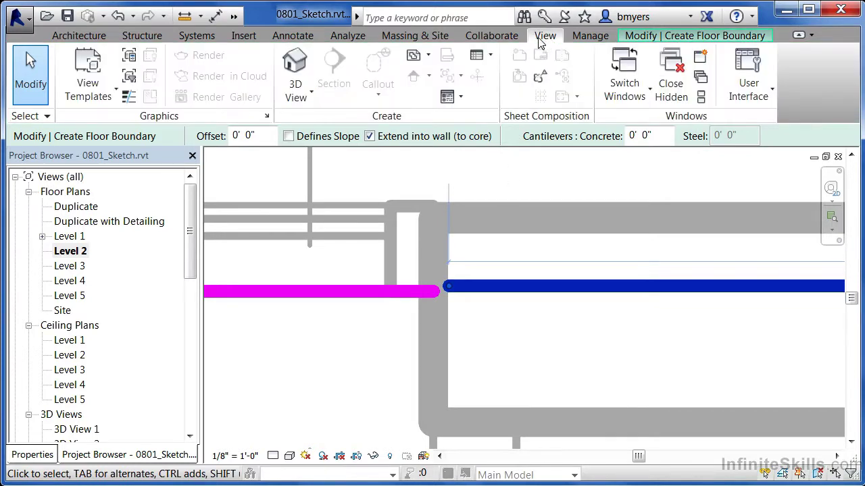
click(129, 96)
scroll(449, 292, down, 3)
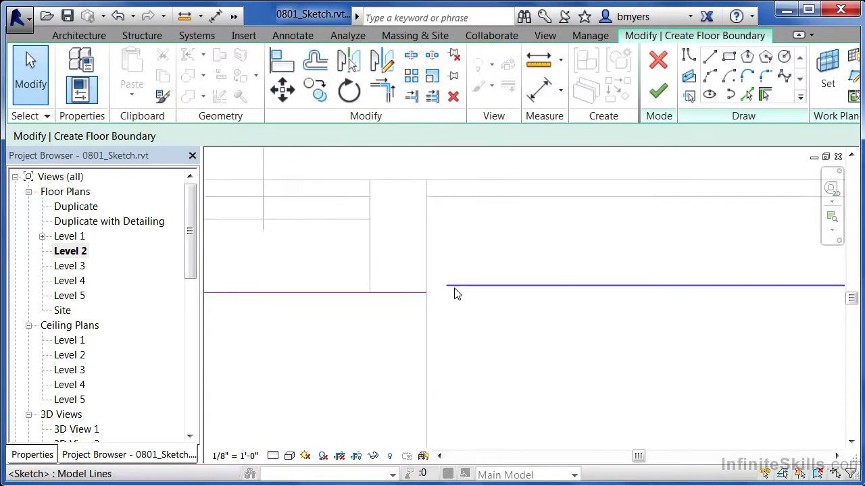
drag(441, 284, 405, 283)
click(446, 413)
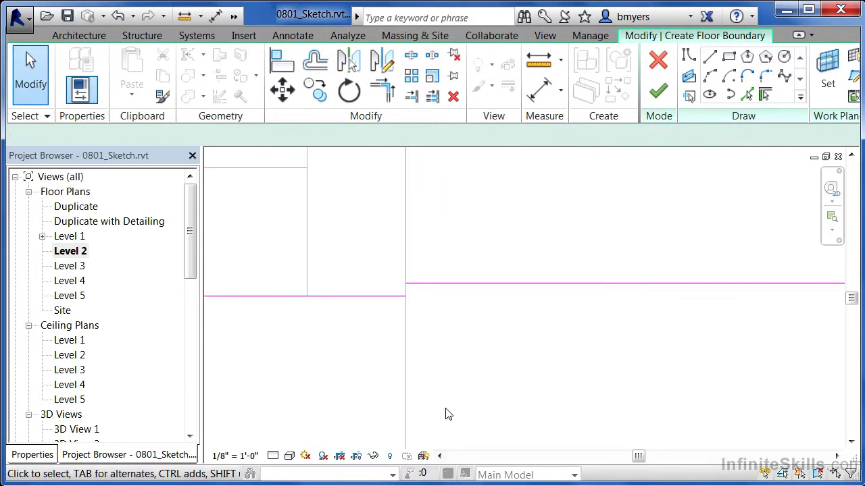
Draw a short vertical boundary line joining the offset ends of the curtain wall and masonry wall lines near grid 2
click(708, 59)
click(405, 295)
click(406, 282)
key(Escape)
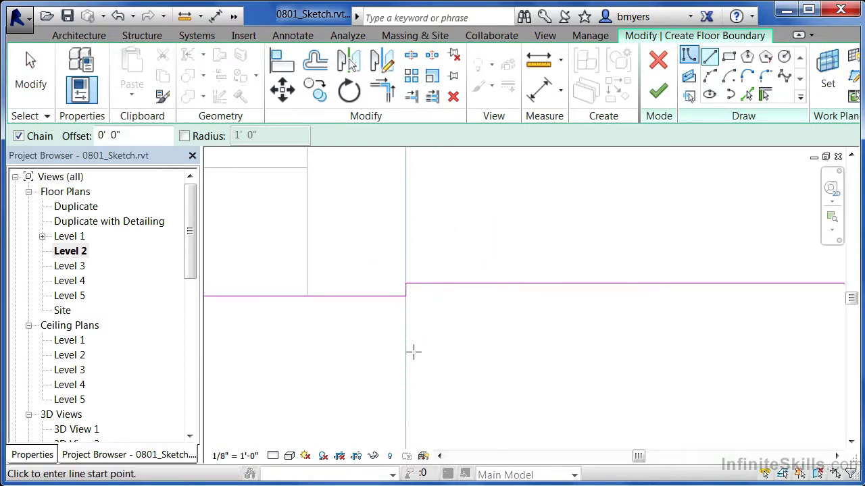
key(Escape)
Extend the masonry wall boundary line's other end to the wall's end face near grid 4
scroll(347, 270, up, 3)
scroll(348, 270, down, 5)
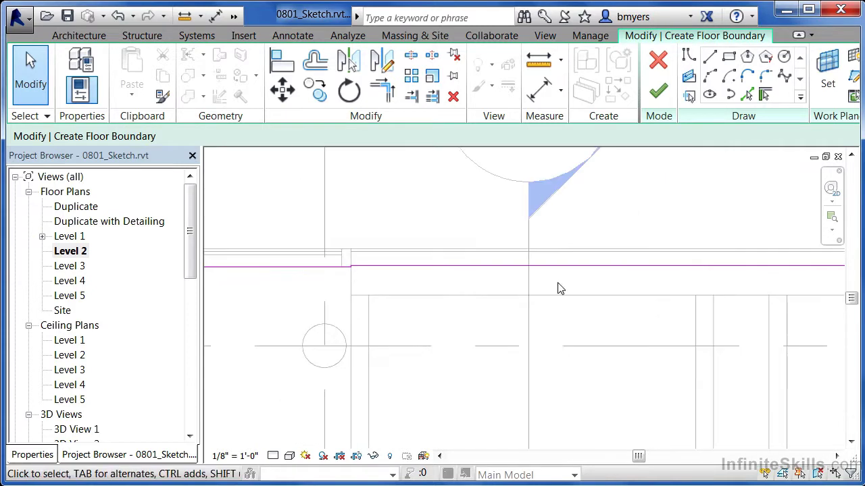
scroll(666, 298, up, 5)
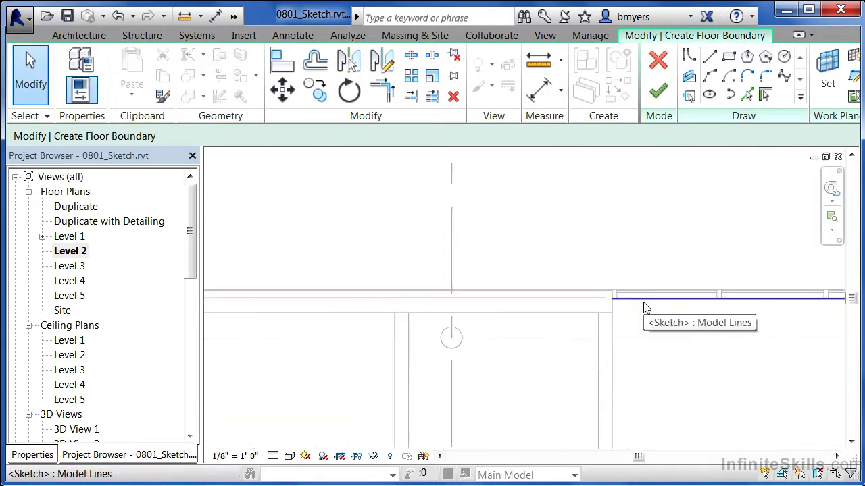
scroll(540, 279, up, 1)
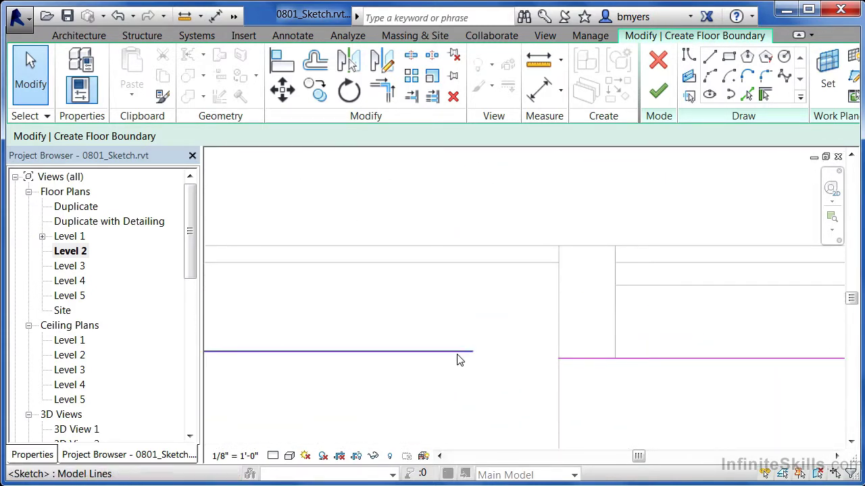
click(469, 352)
drag(473, 353, 558, 351)
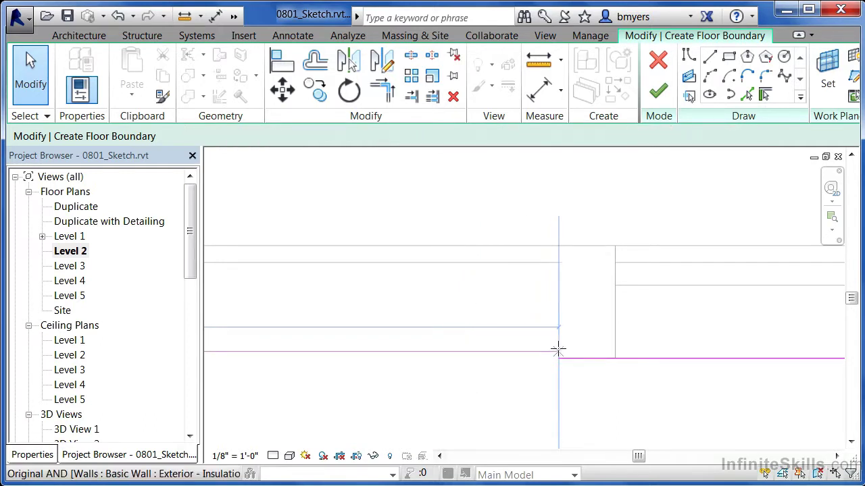
Draw a short vertical boundary line closing the gap between the masonry wall and curtain wall lines near grid 4
key(l)
key(i)
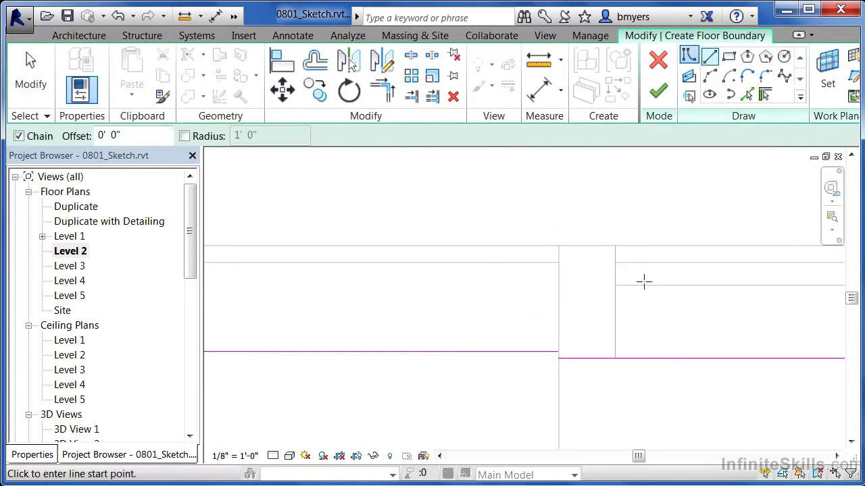
click(559, 352)
click(558, 436)
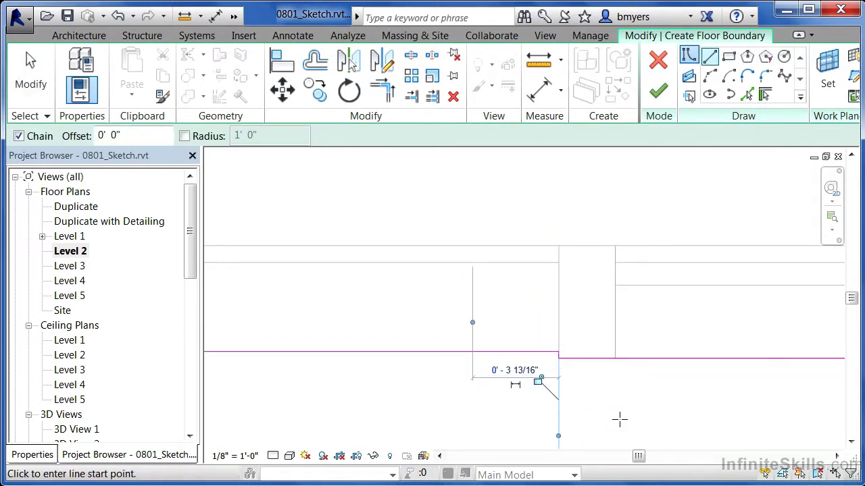
Finish the Level 2 floor boundary and attach the walls reaching this level to the floor's bottom
scroll(608, 223, down, 4)
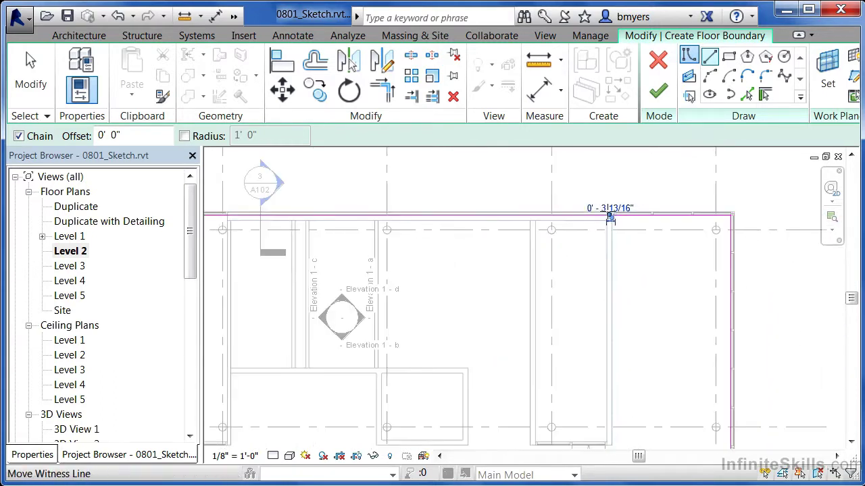
scroll(610, 216, down, 2)
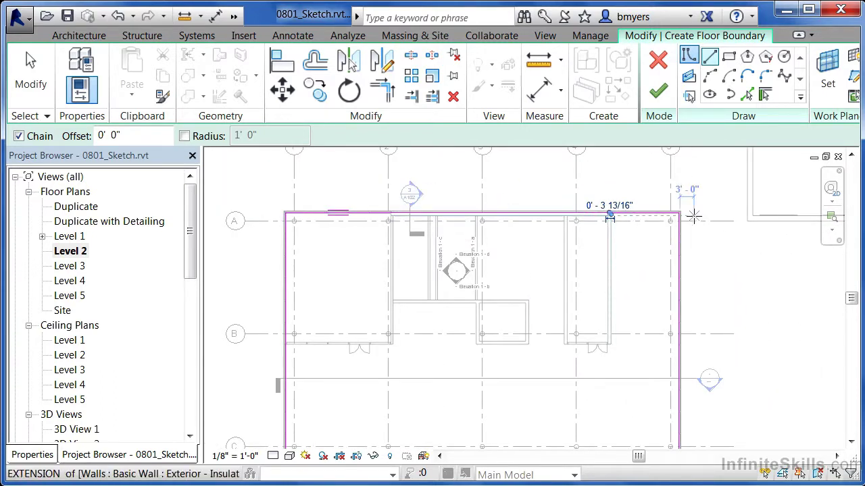
scroll(693, 216, down, 2)
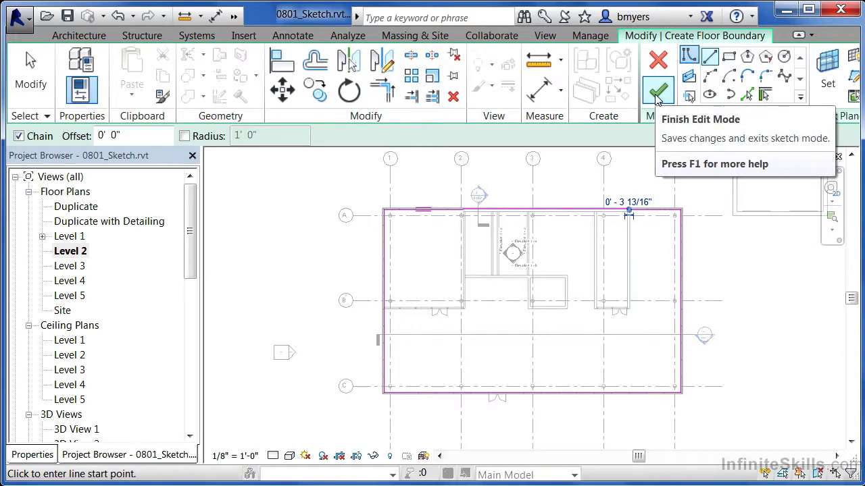
click(658, 95)
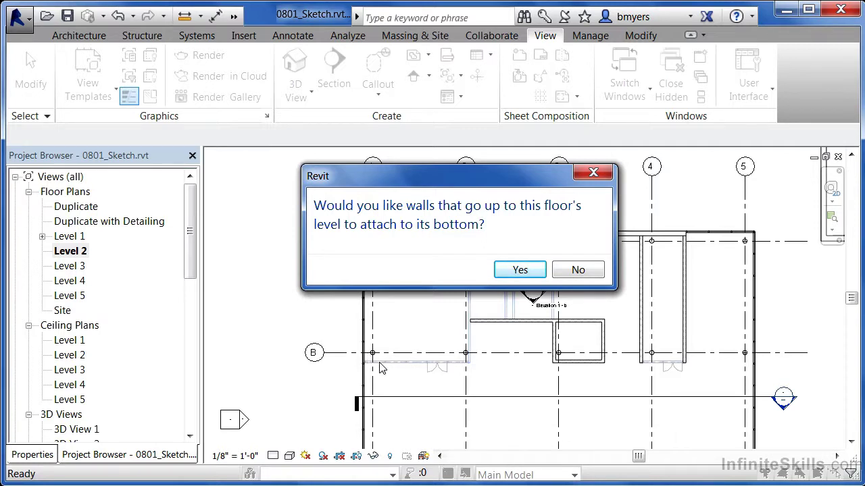
click(520, 271)
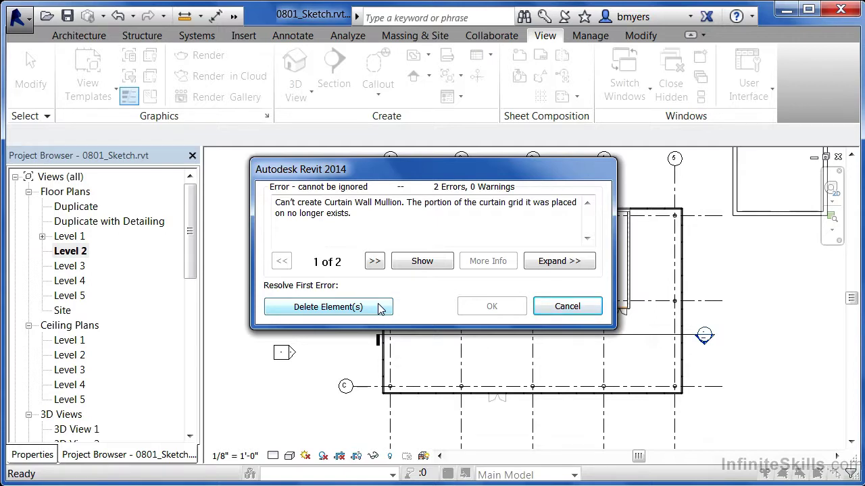
Resolve the curtain wall mullion error by deleting the affected elements, join and cut the overlapping masonry wall, and deselect the floor
click(379, 308)
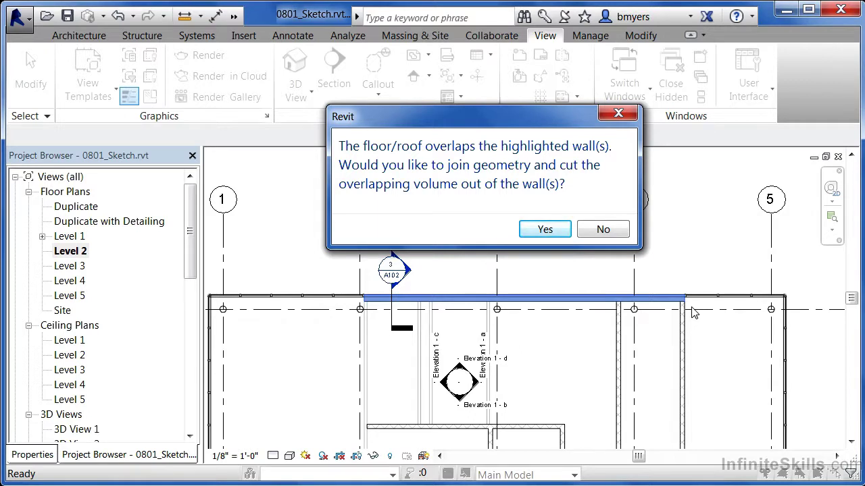
click(545, 229)
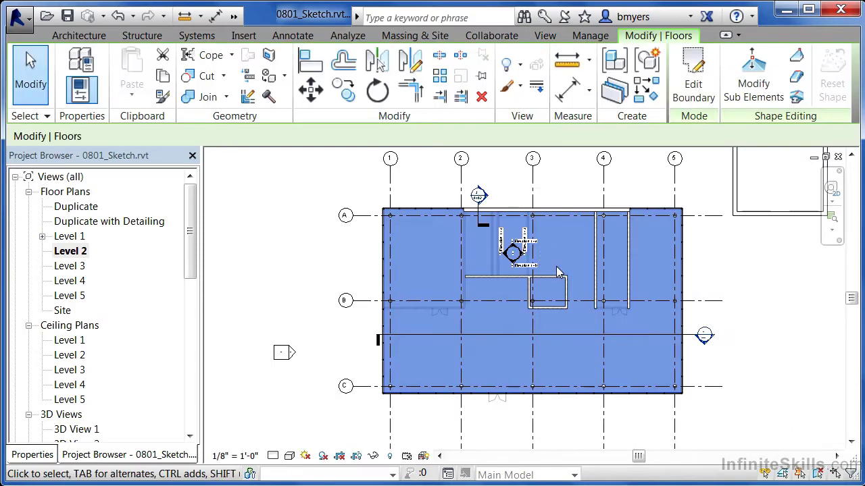
click(733, 269)
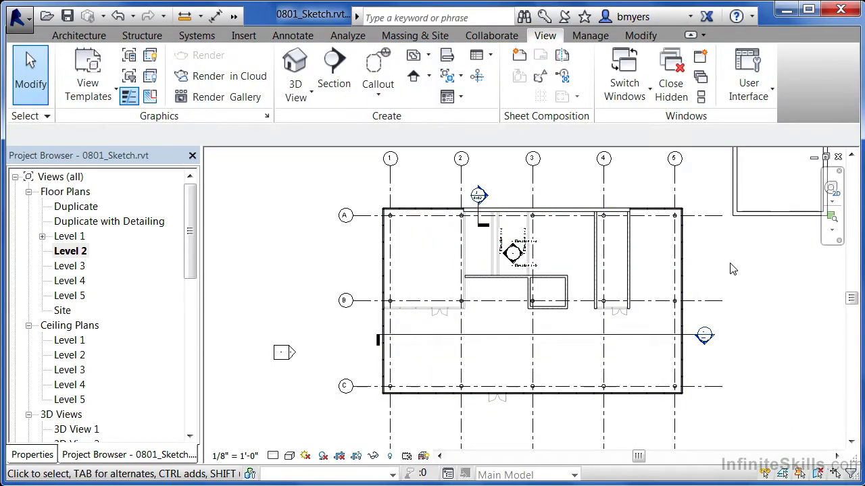
Open the section through the masonry wall near grid 2, examine how the Level 2 floor meets the wall layers, and close it
scroll(500, 175, up, 2)
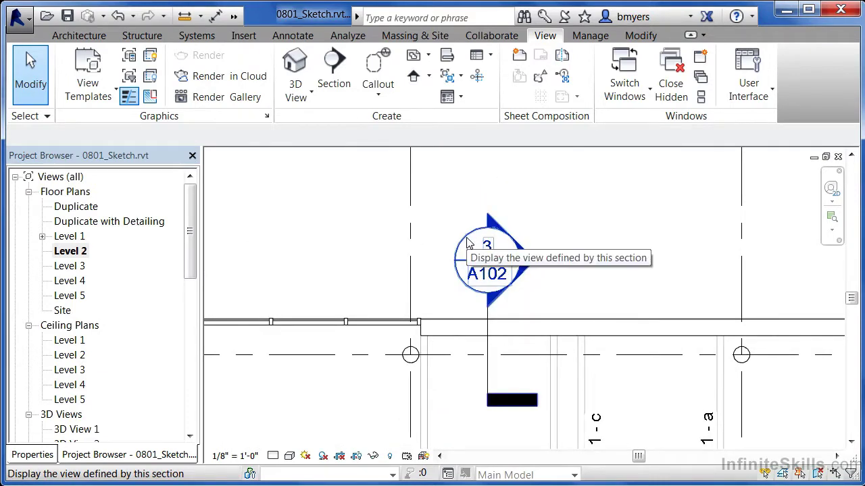
double_click(470, 245)
scroll(517, 363, up, 5)
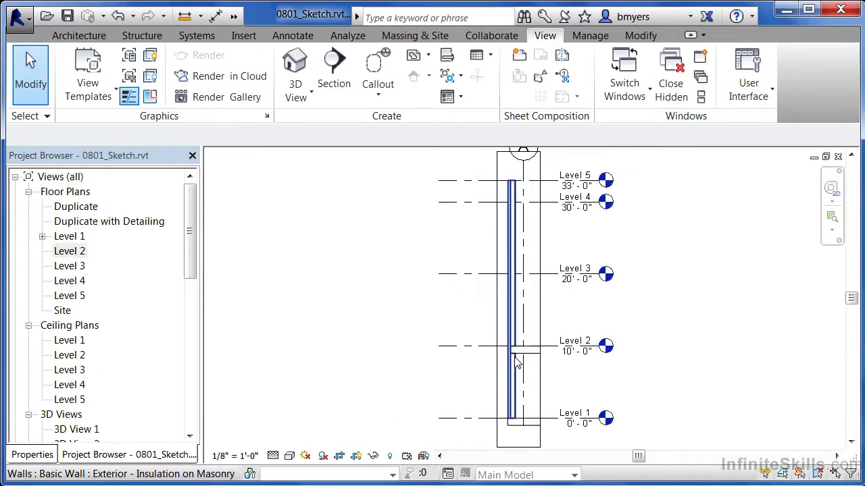
scroll(518, 358, up, 4)
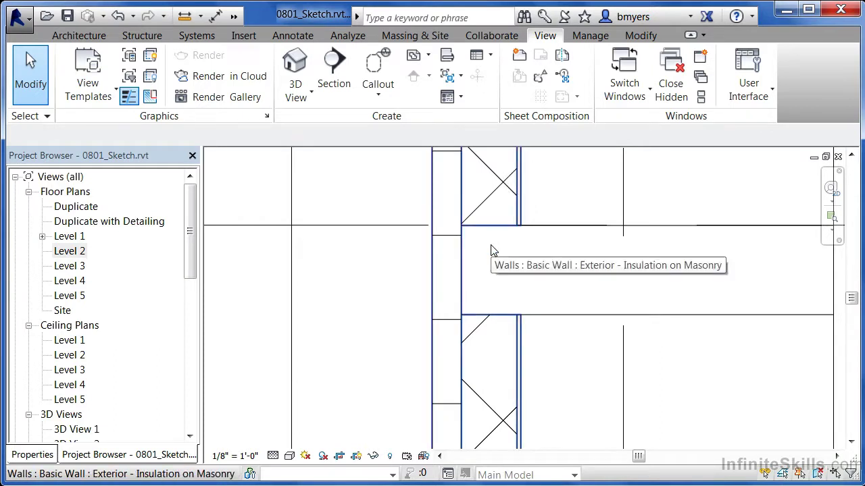
scroll(492, 250, down, 2)
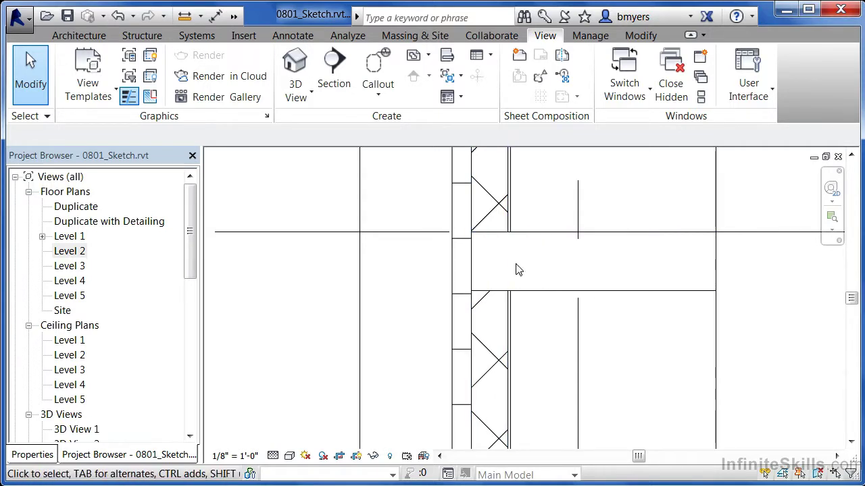
click(837, 157)
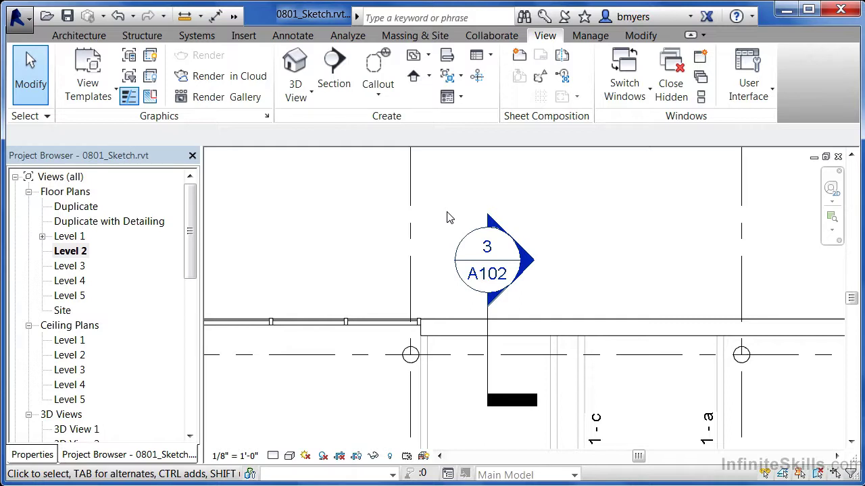
Open the default 3D view and inspect the floor edges at the curtain wall corner of the building
key(z)
key(f)
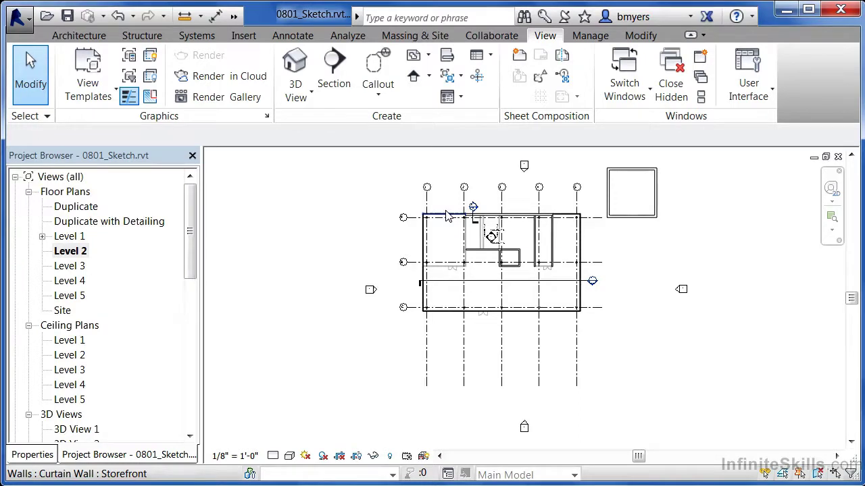
click(234, 17)
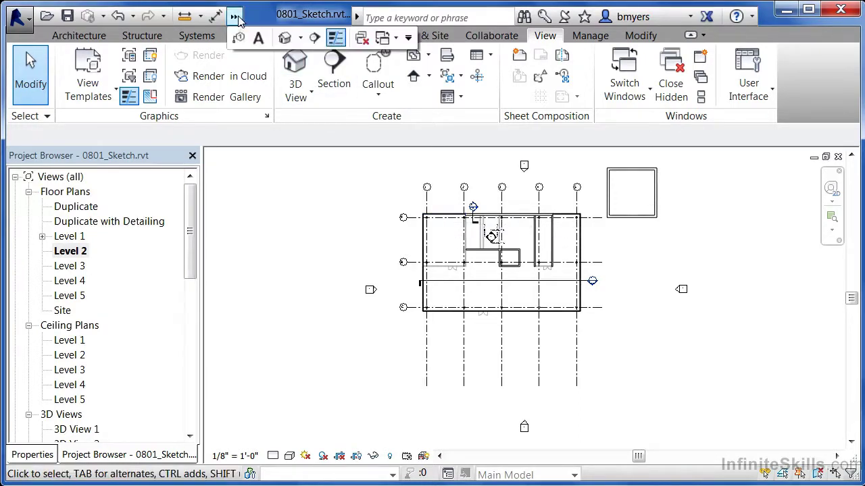
click(286, 42)
scroll(511, 417, up, 4)
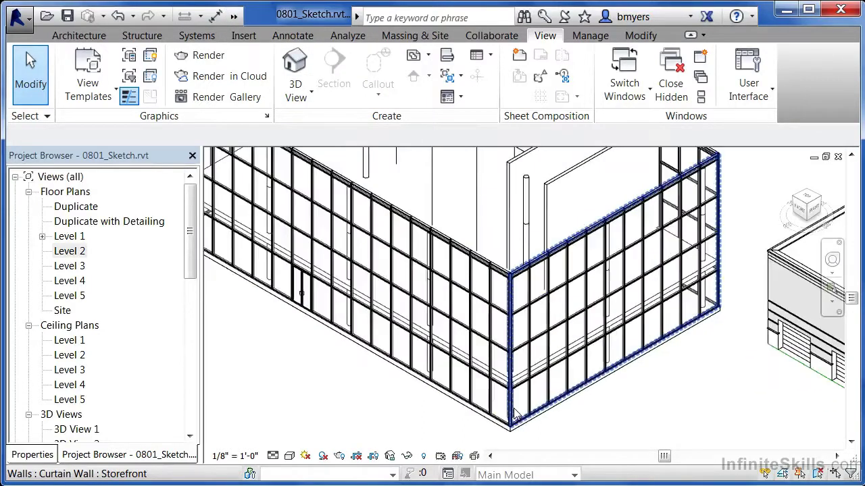
scroll(514, 413, up, 2)
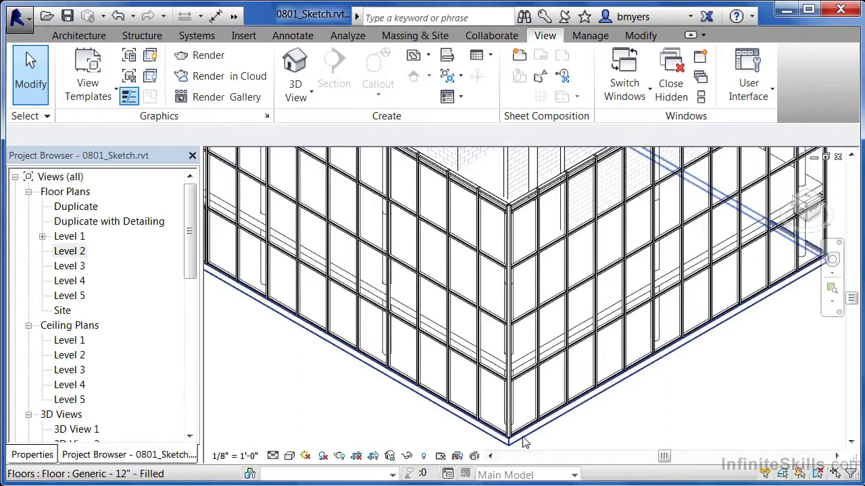
scroll(526, 442, down, 6)
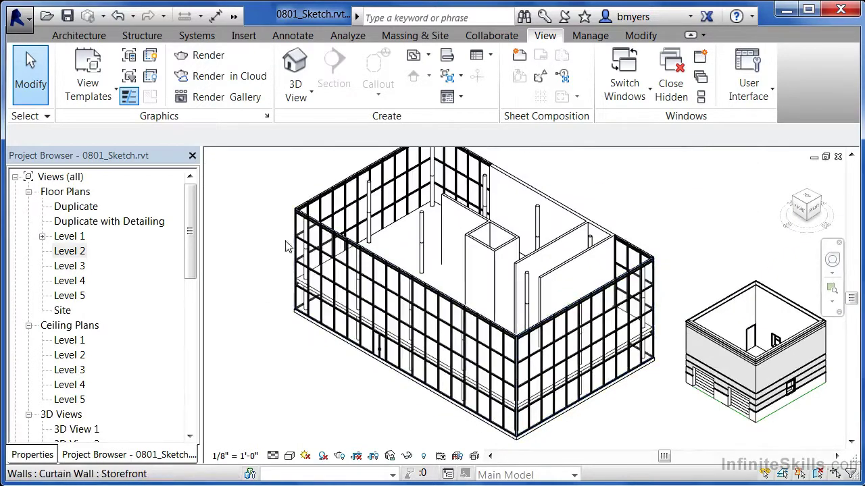
click(79, 35)
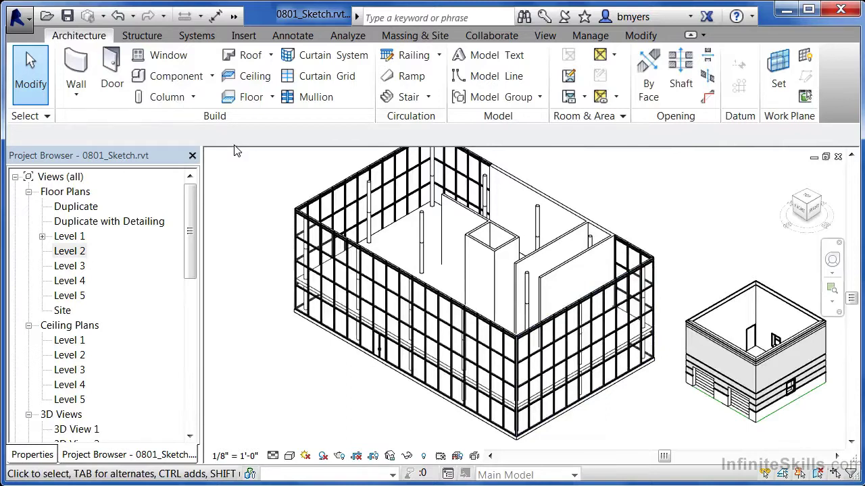
click(249, 97)
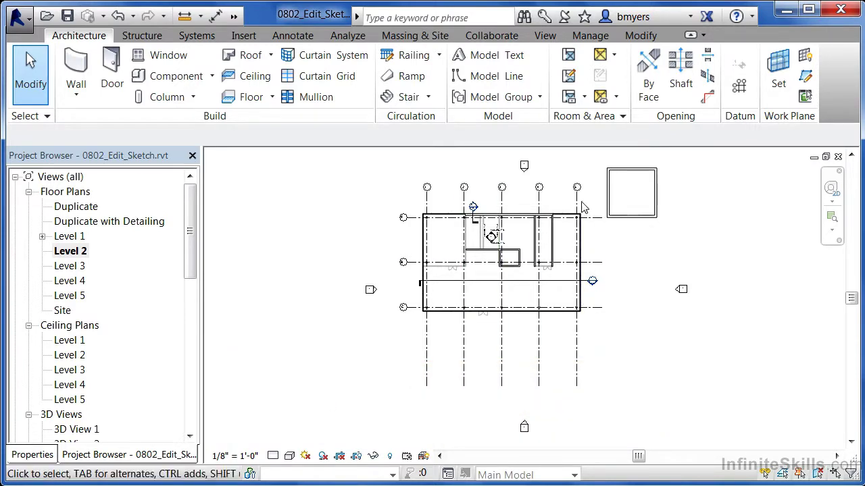
Examine the Level 2 plan of 0802_Edit_Sketch around the interior shaft walls and the masonry exterior wall
scroll(463, 250, up, 2)
scroll(541, 231, up, 2)
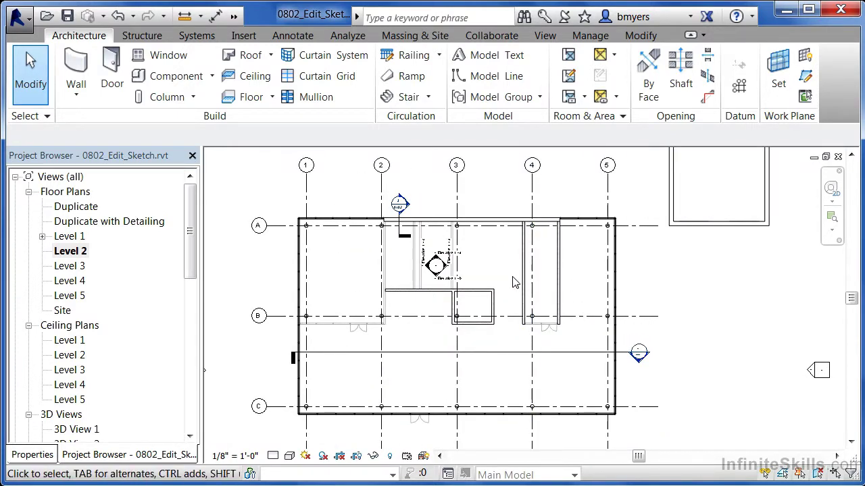
scroll(495, 301, up, 2)
scroll(497, 306, up, 1)
scroll(497, 298, up, 1)
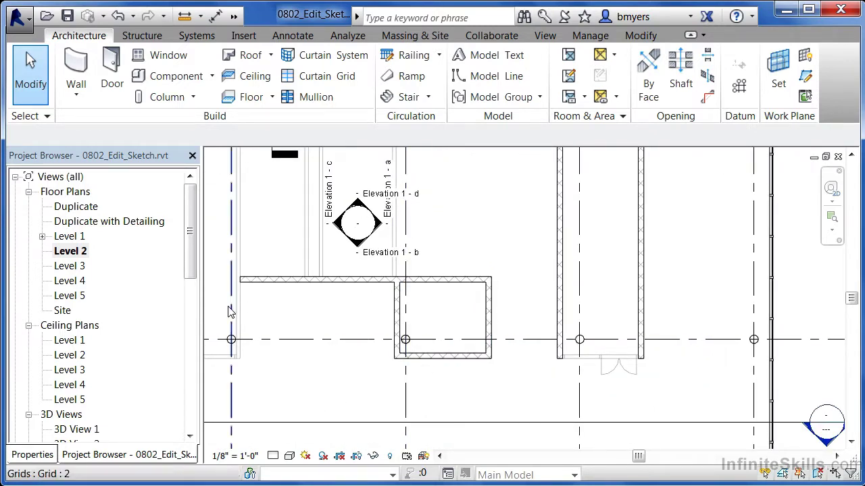
scroll(612, 342, down, 2)
scroll(670, 307, up, 2)
middle_drag(668, 321, 666, 310)
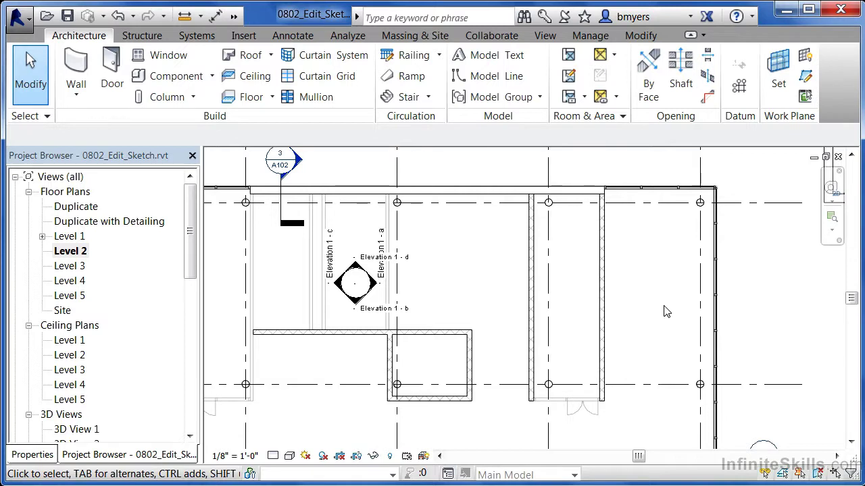
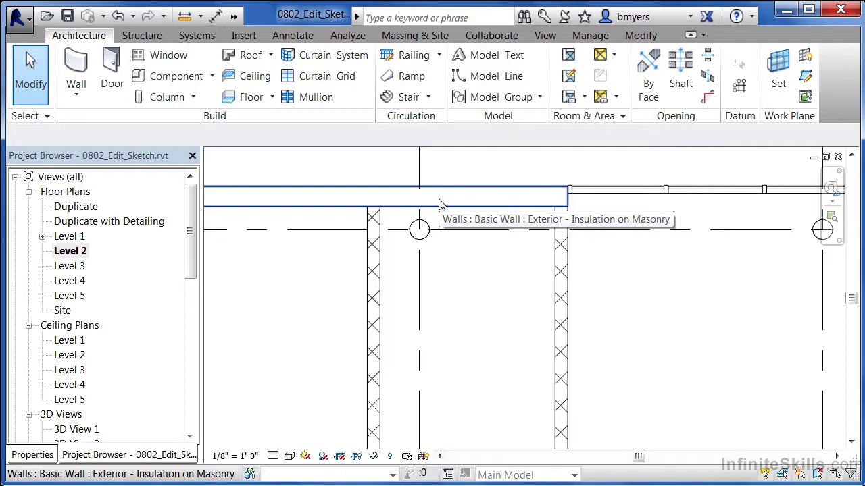
scroll(587, 197, down, 4)
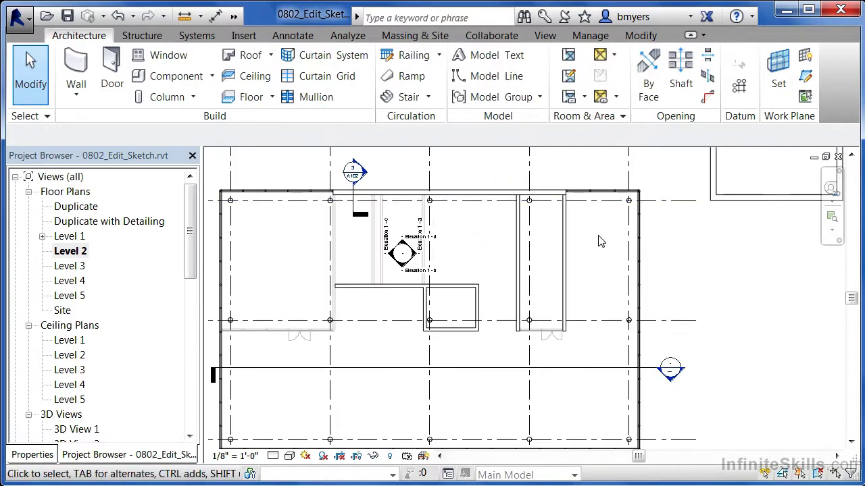
Window-select the building corner at grids A and 5, filter the selection to floors only, and clear it
drag(611, 247, 583, 309)
scroll(648, 179, up, 3)
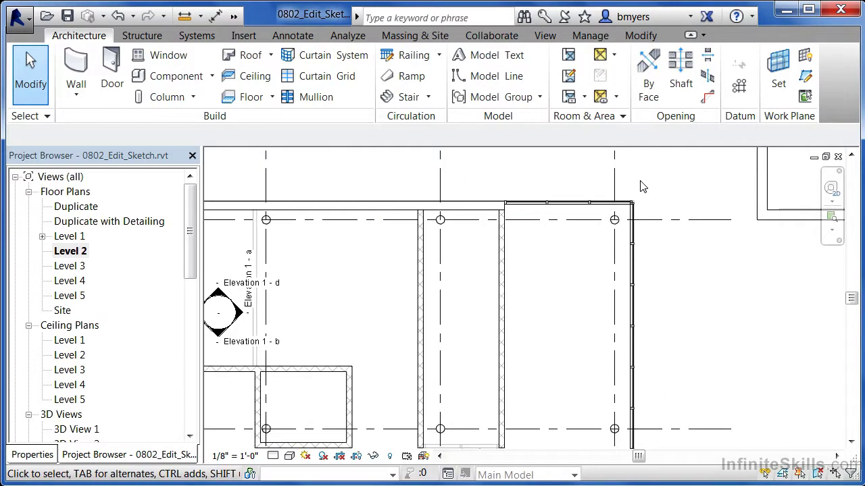
scroll(642, 187, up, 3)
drag(659, 171, 613, 225)
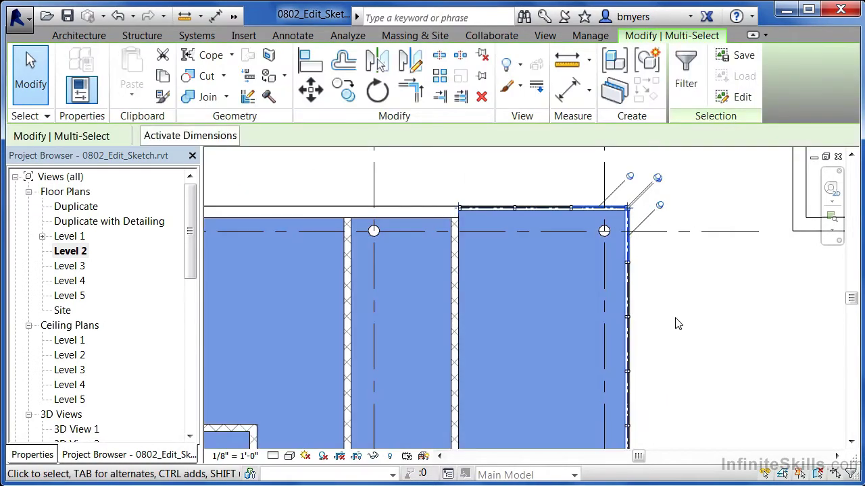
click(686, 74)
click(292, 183)
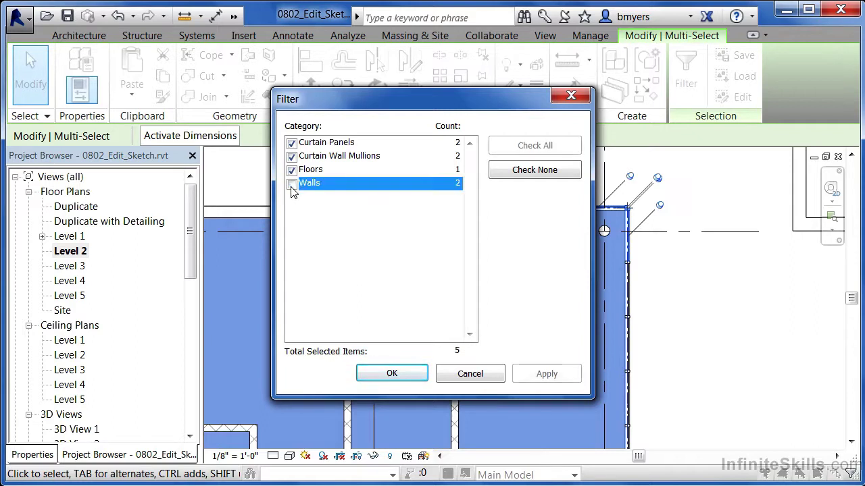
click(292, 156)
click(292, 142)
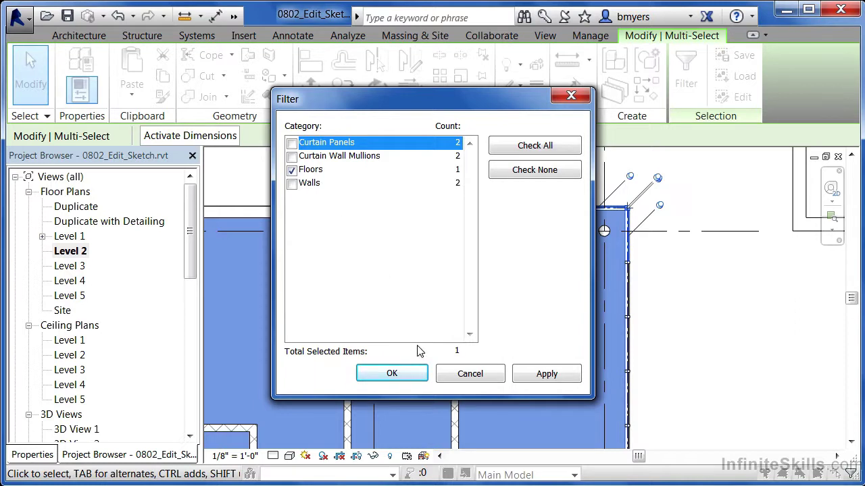
click(413, 374)
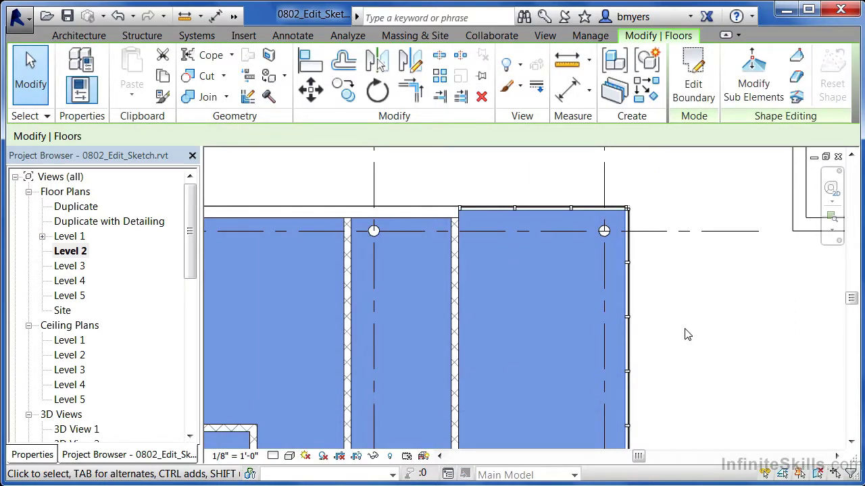
key(Escape)
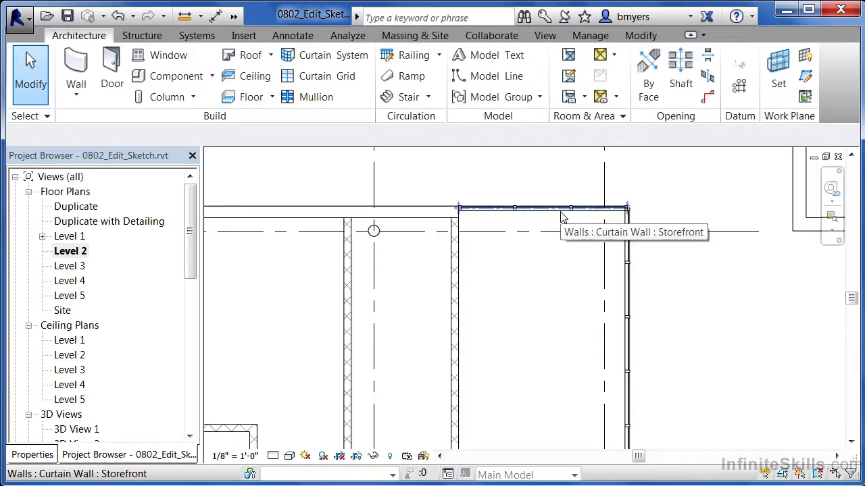
Select the Generic - 12" floor at its edge along the curtain wall between grids 4 and 5 and open its boundary for editing
key(Tab)
key(Tab)
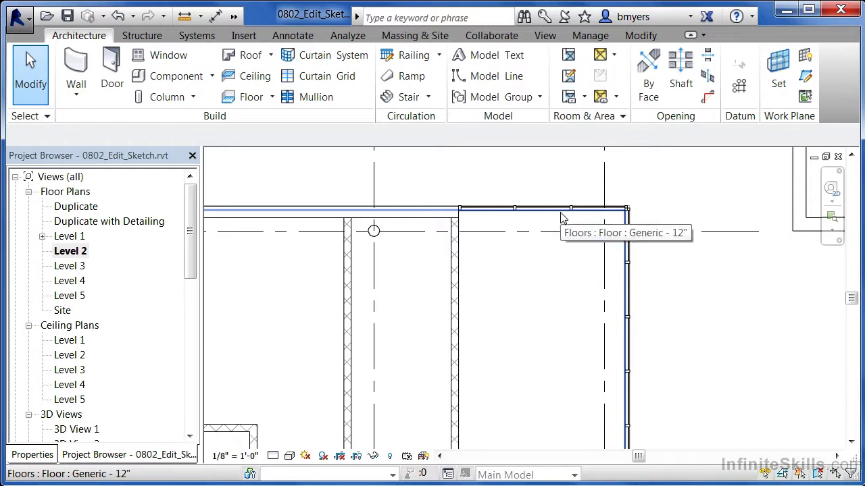
click(561, 218)
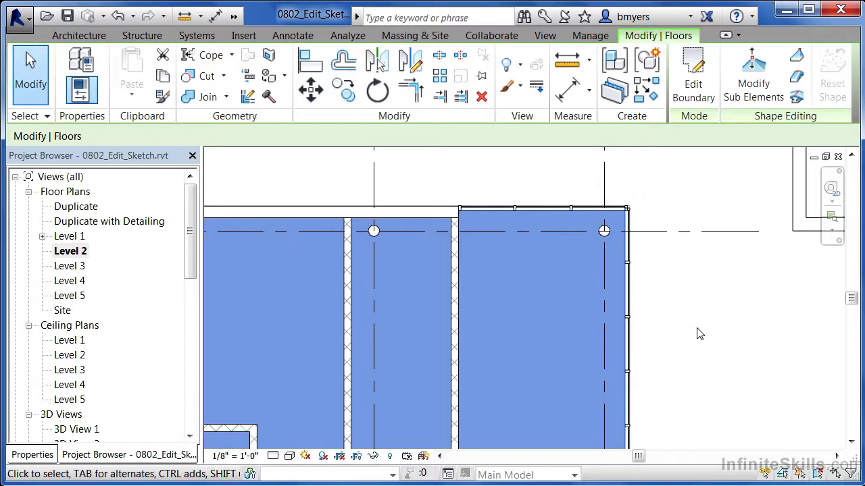
scroll(685, 223, down, 4)
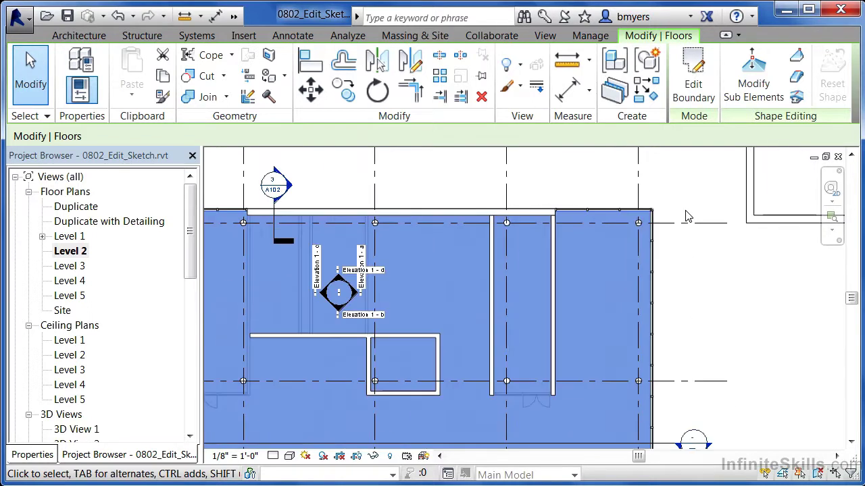
click(693, 94)
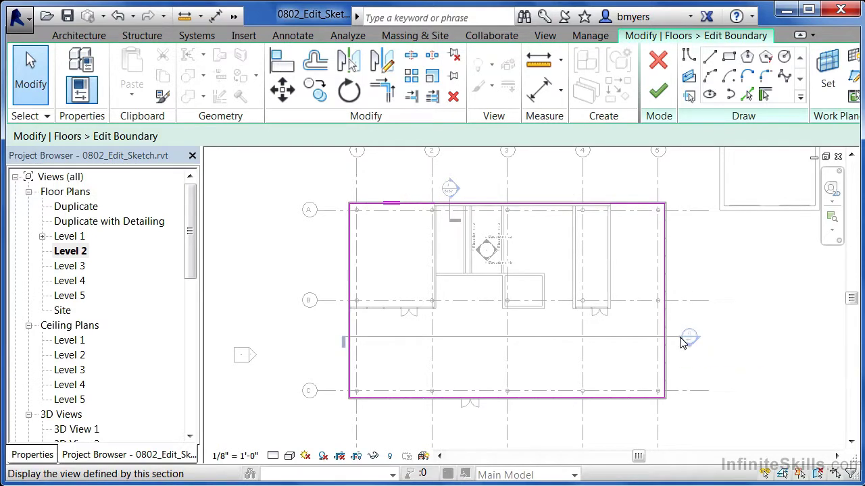
click(639, 210)
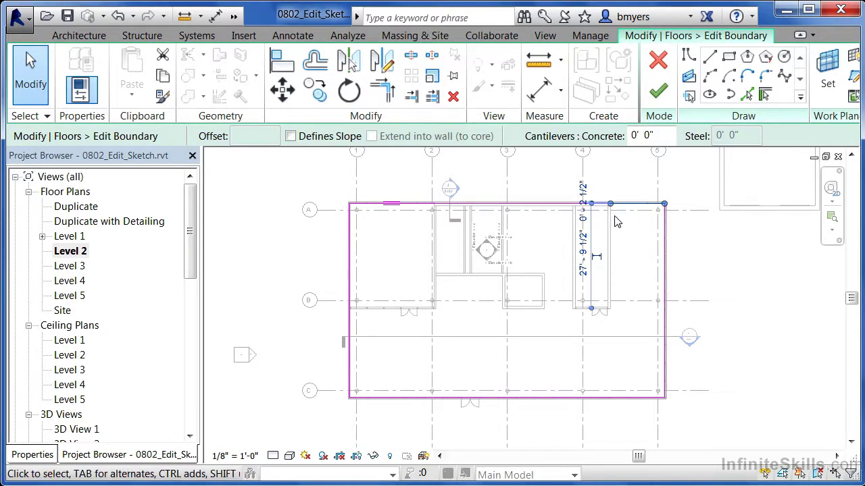
click(677, 239)
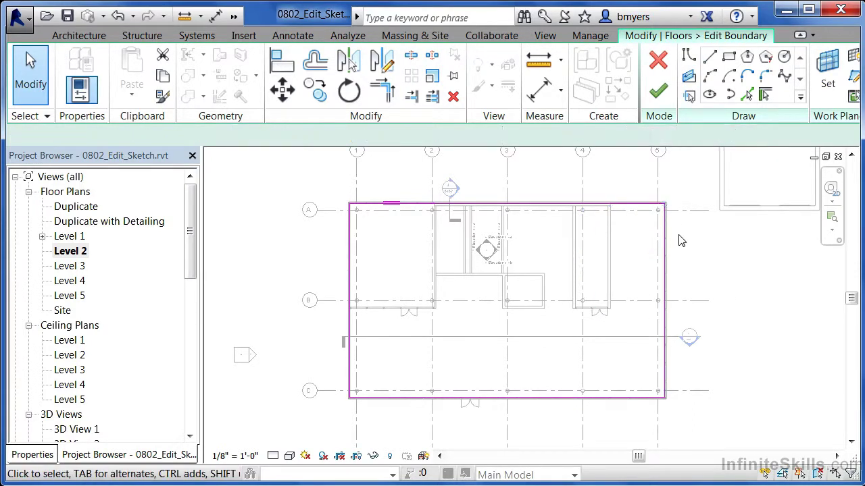
Draw a rectangular boundary along the inside wall faces of the small shaft at grids B and 3
scroll(540, 280, up, 5)
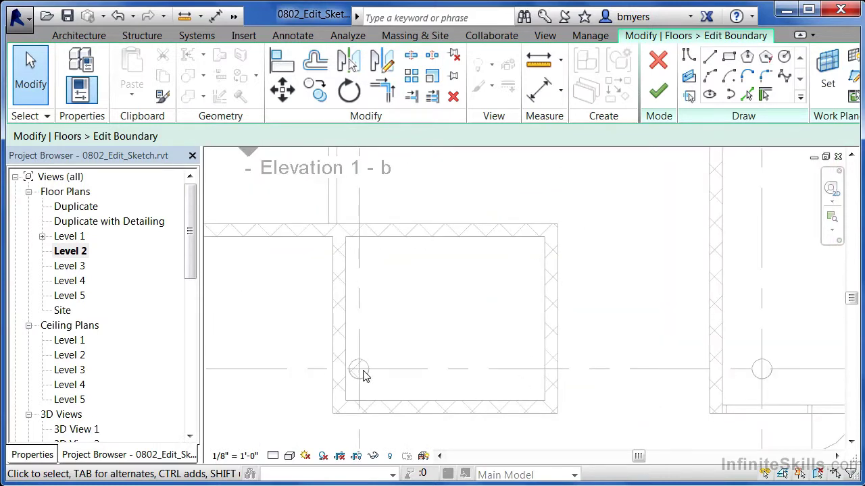
click(729, 58)
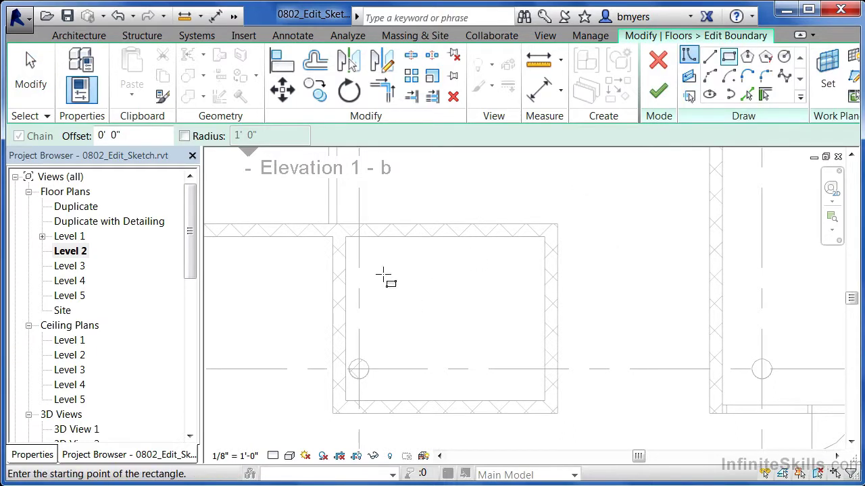
click(347, 236)
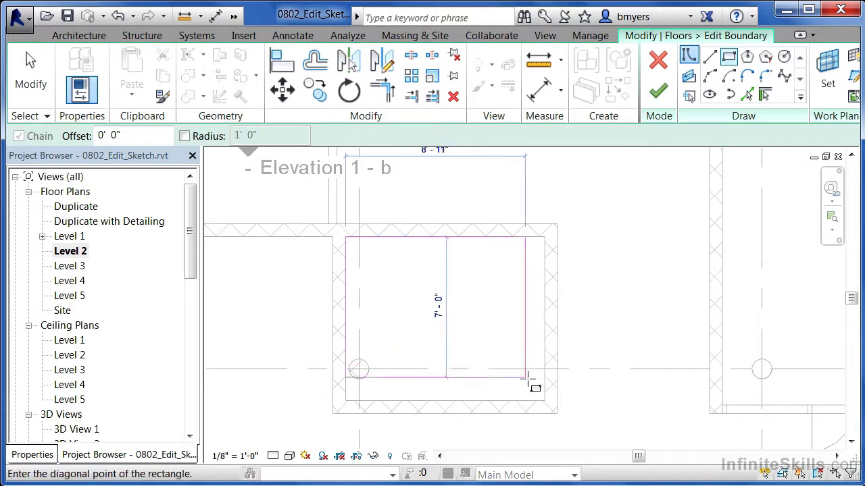
click(545, 401)
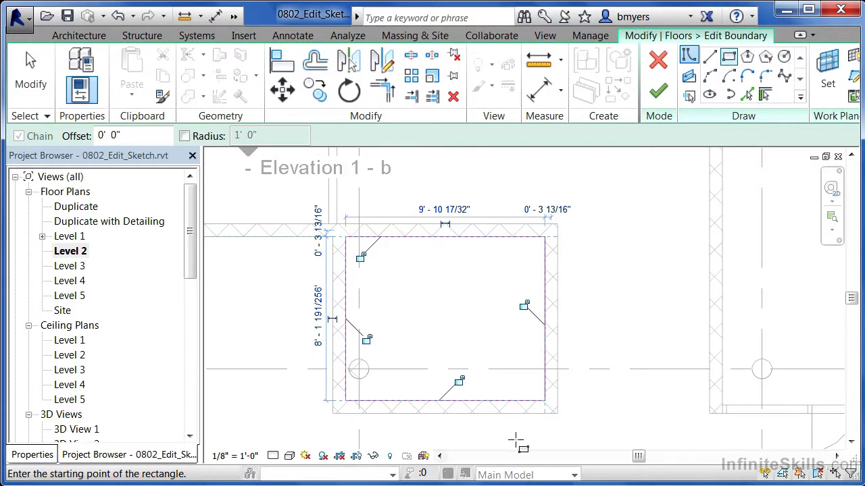
Lock all four sides of the shaft rectangle to its walls and finish the floor boundary, attaching the walls below to the floor's bottom
click(460, 381)
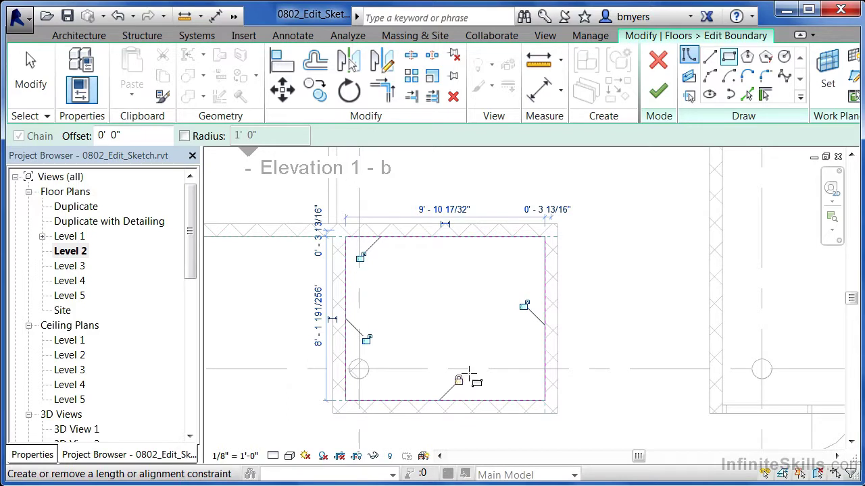
click(523, 306)
click(359, 257)
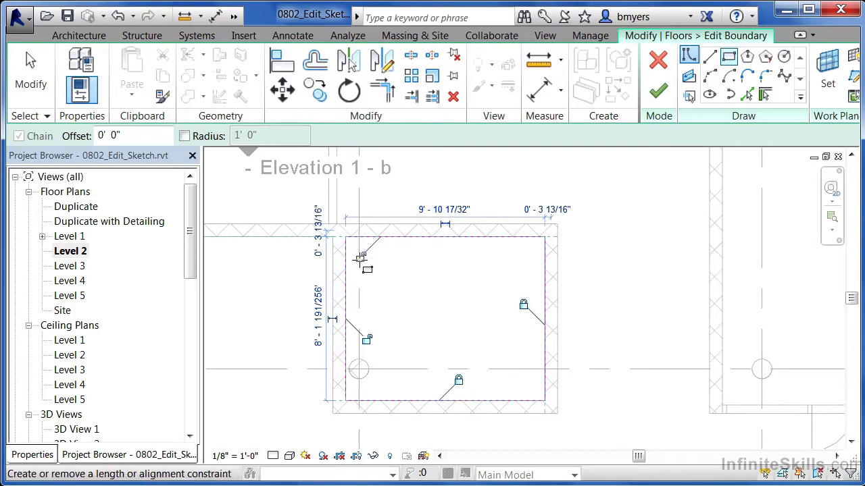
click(365, 339)
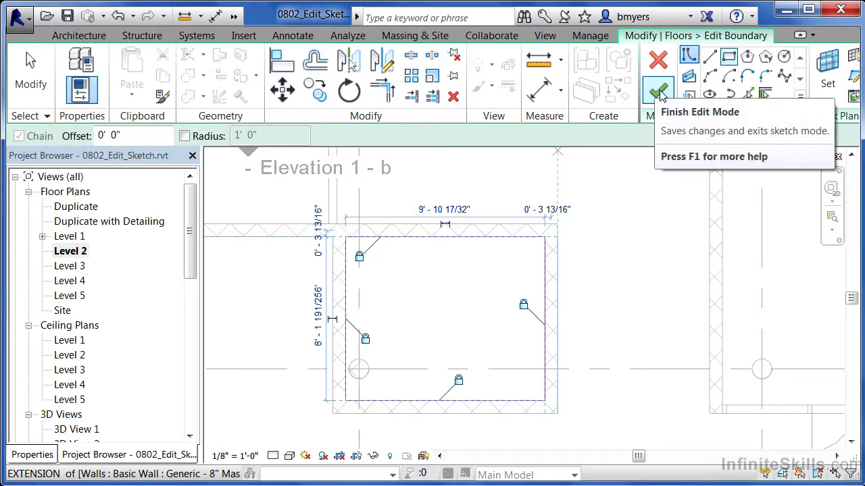
click(658, 92)
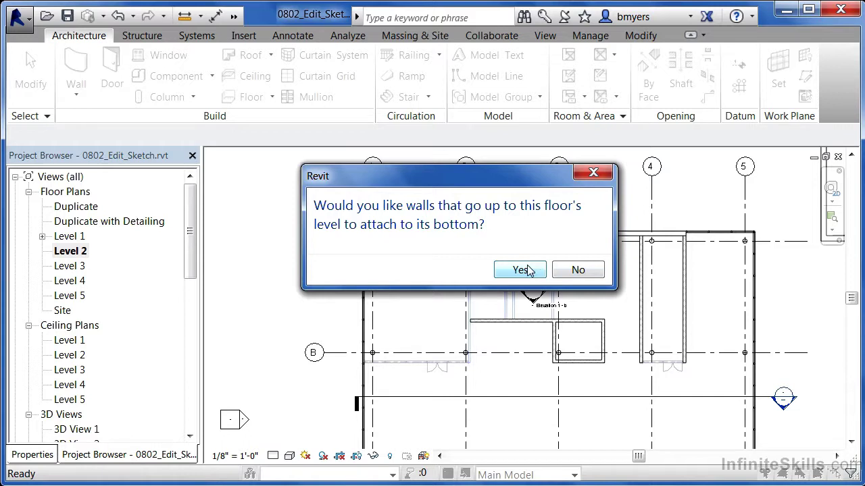
click(520, 270)
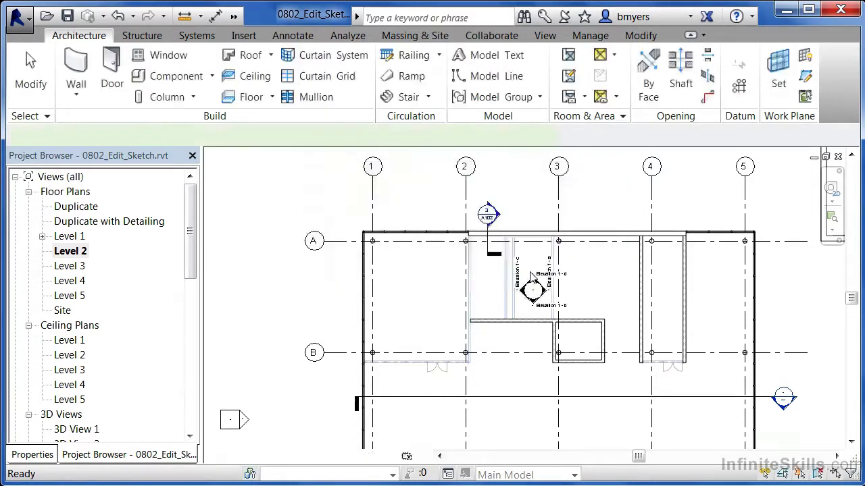
Set the visual style of the Level 2 plan to Shaded
scroll(619, 302, up, 5)
click(618, 302)
scroll(488, 275, down, 5)
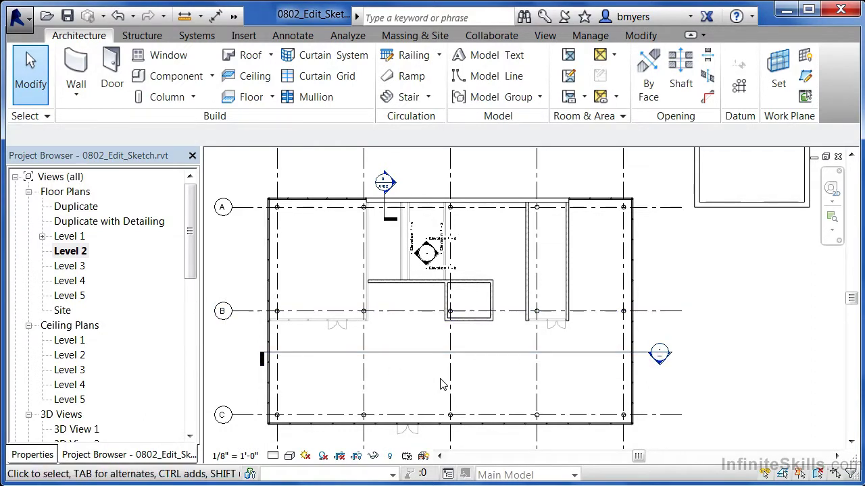
click(291, 457)
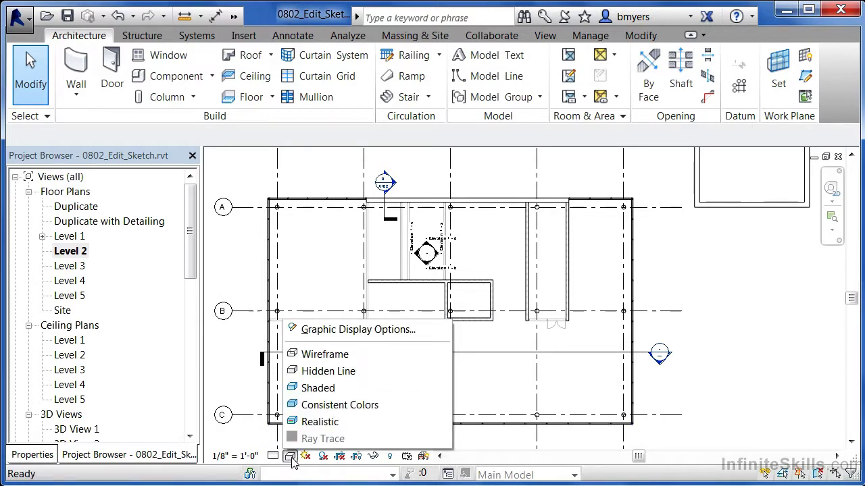
click(313, 390)
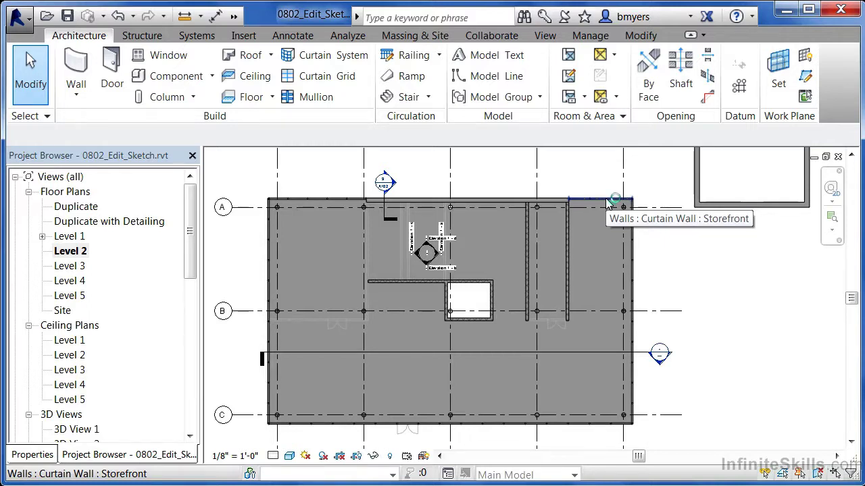
Window-select the building corner at grids A and 5, filter the selection to floors only, and open the floor's boundary for editing
drag(646, 187, 642, 264)
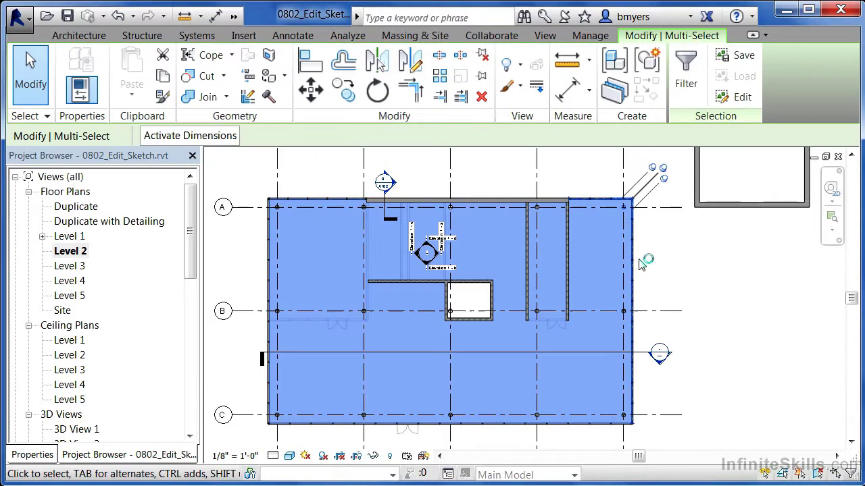
click(686, 75)
click(552, 175)
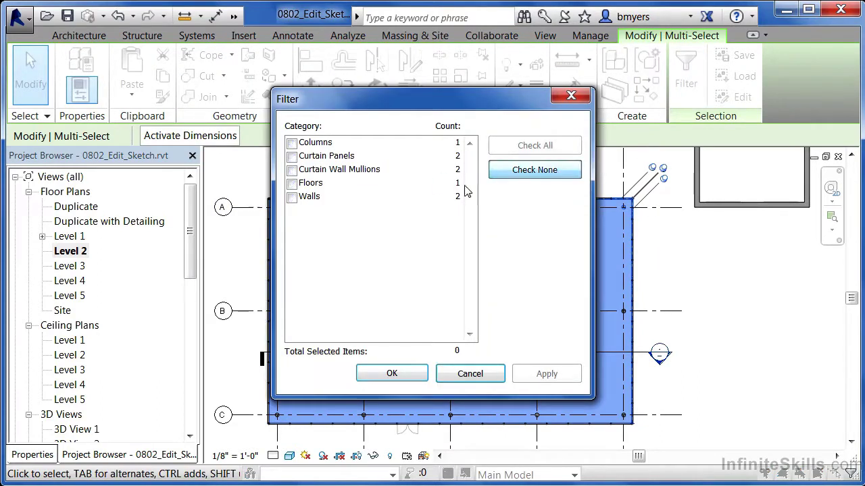
click(307, 184)
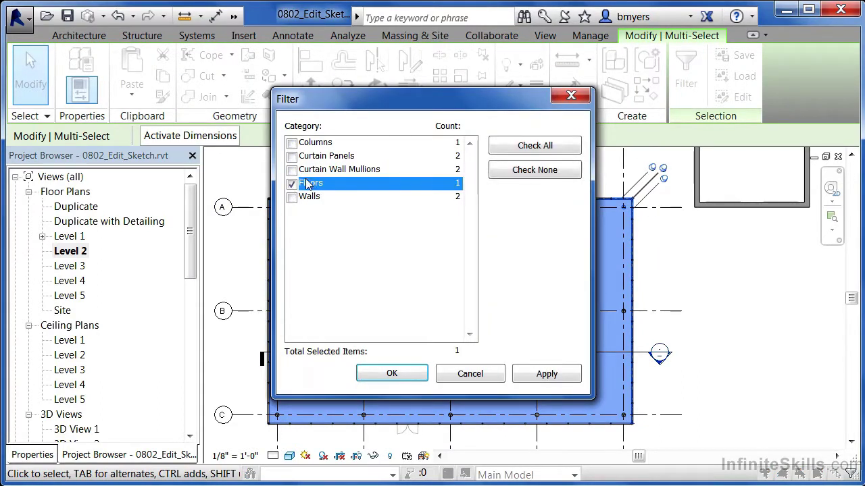
click(408, 373)
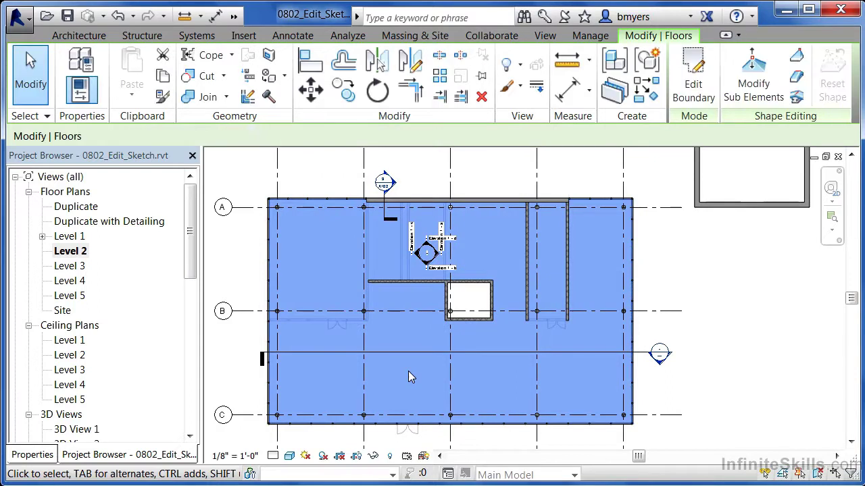
click(695, 98)
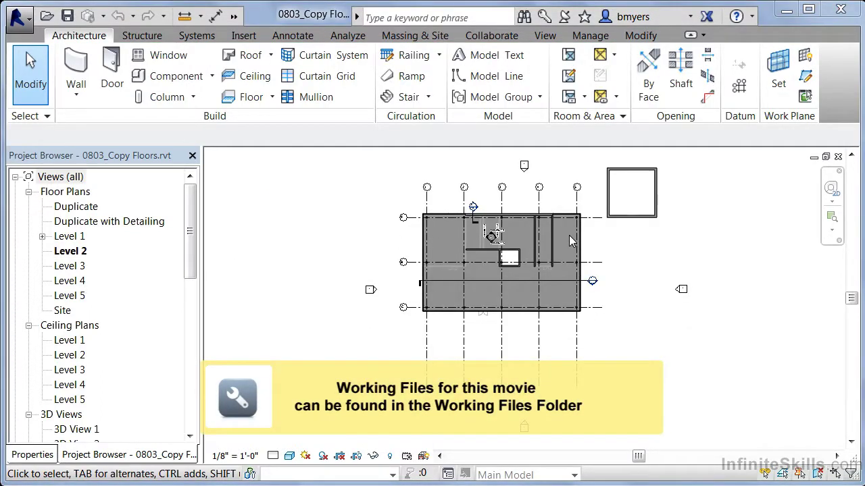
In 0803_Copy Floors, select the Generic - 12" floor at its edge between grids 4 and 5 and copy it to the clipboard
scroll(546, 217, up, 2)
scroll(546, 218, up, 2)
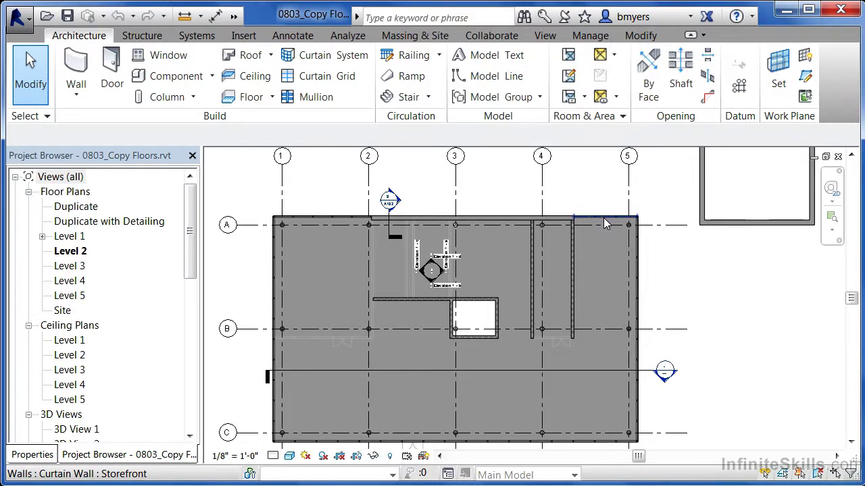
scroll(603, 218, up, 3)
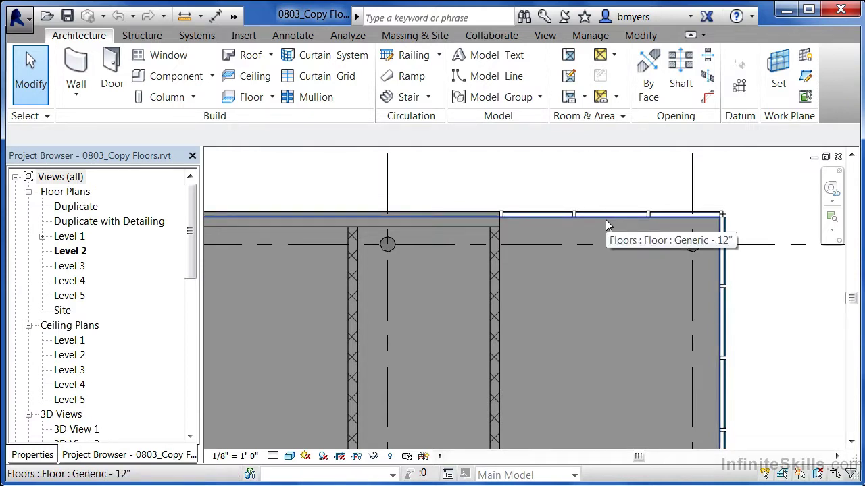
click(605, 220)
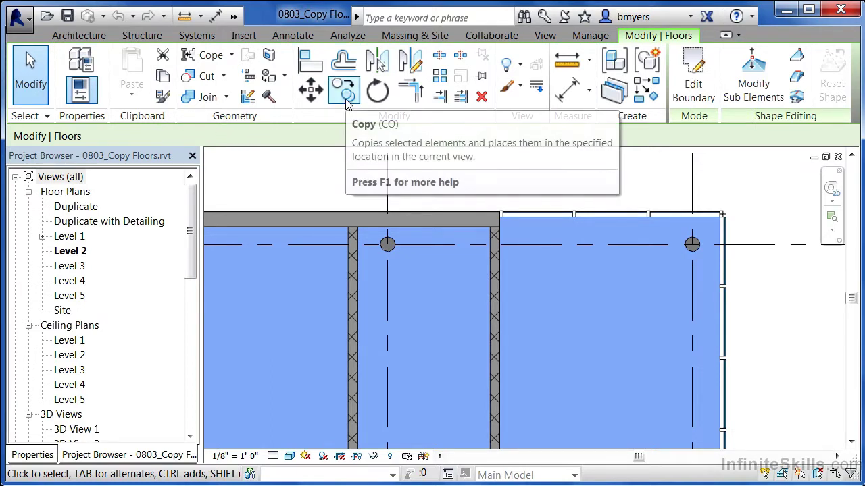
click(167, 79)
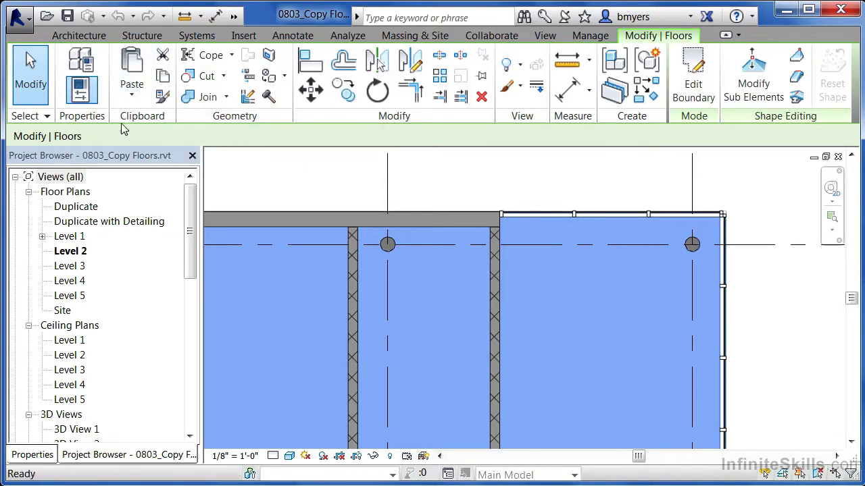
Paste the copied floor aligned to selected levels, choosing Level 3 and Level 4
click(135, 99)
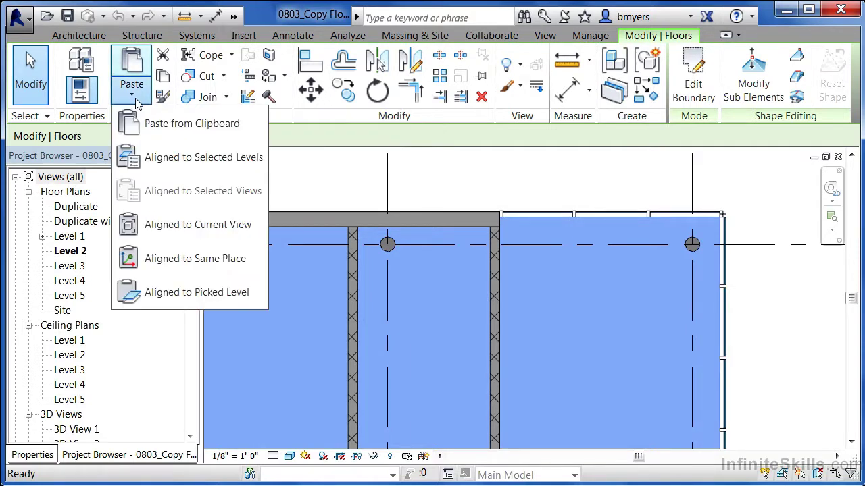
click(151, 168)
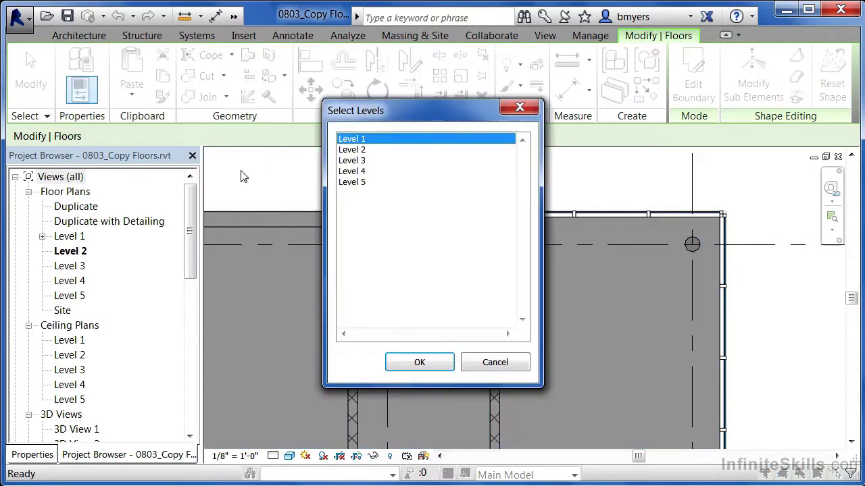
click(362, 162)
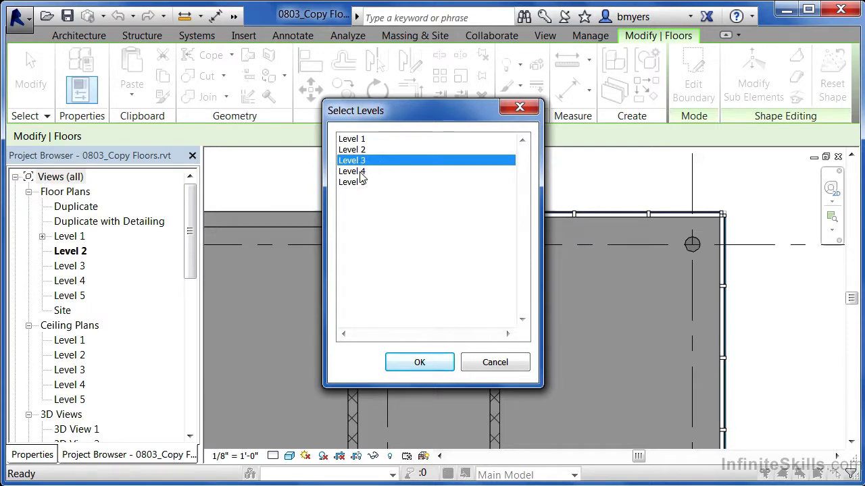
ctrl+click(361, 173)
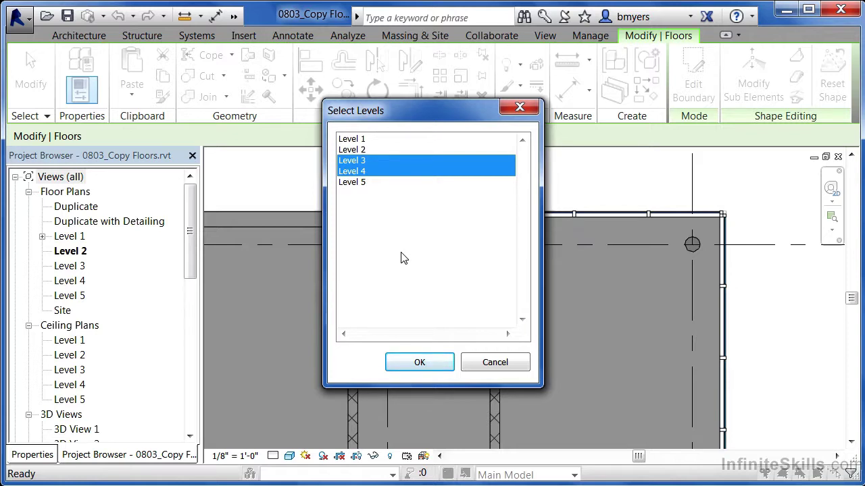
click(414, 362)
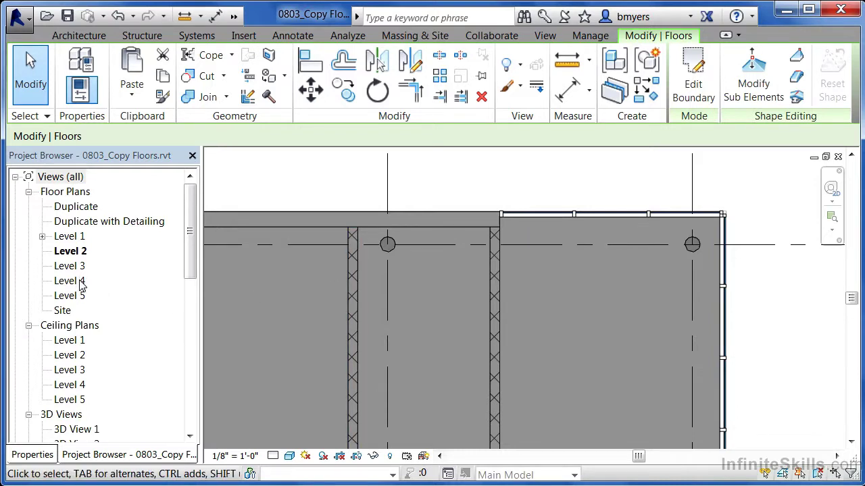
Open the default 3D view and orbit to a low angle to examine the floors behind the curtain walls
click(233, 15)
click(283, 35)
key(Escape)
scroll(490, 392, up, 5)
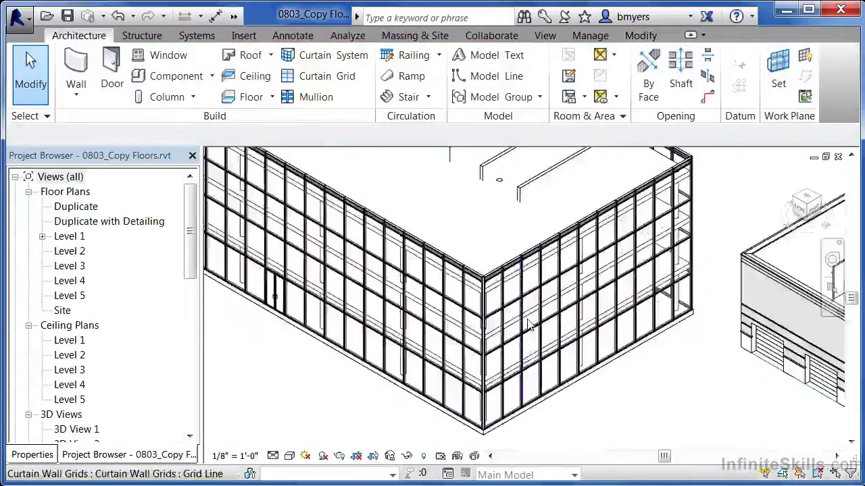
shift+middle_drag(579, 419, 588, 378)
scroll(546, 411, down, 4)
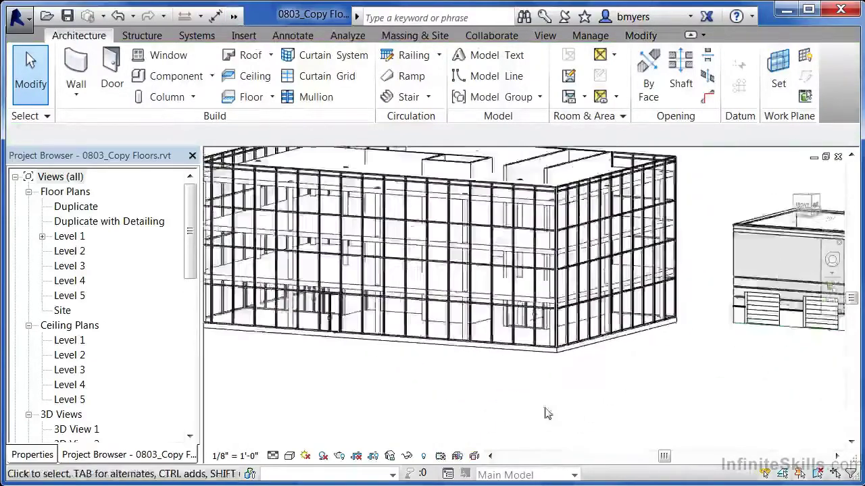
Select the topmost floor of the curtain-walled building in the 3D view and delete it
scroll(574, 264, up, 4)
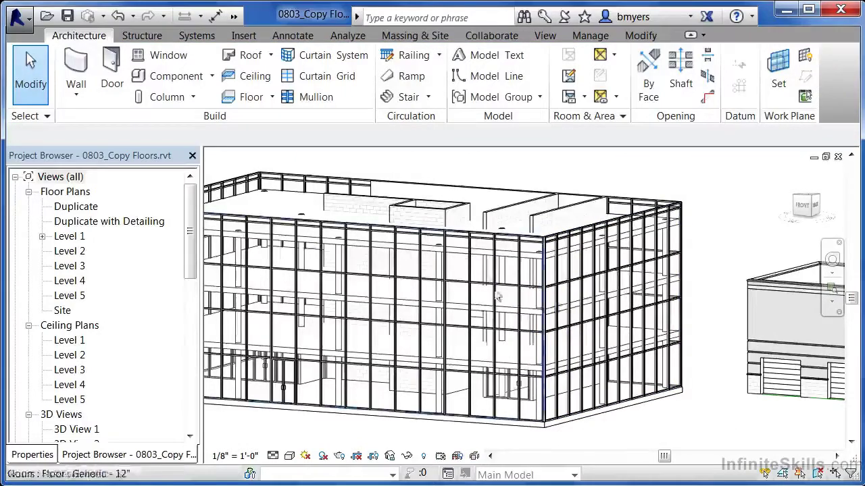
click(478, 253)
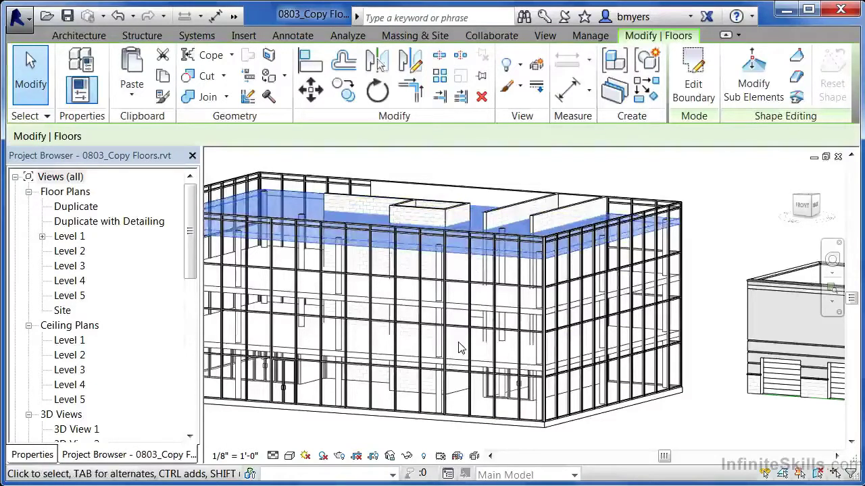
key(Escape)
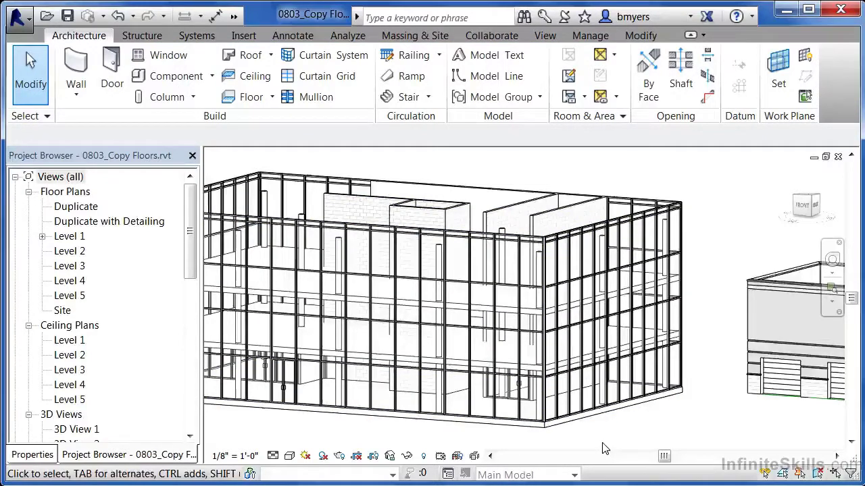
Copy the uppermost remaining floor of the building to the clipboard and open the paste options
shift+middle_drag(325, 448, 302, 455)
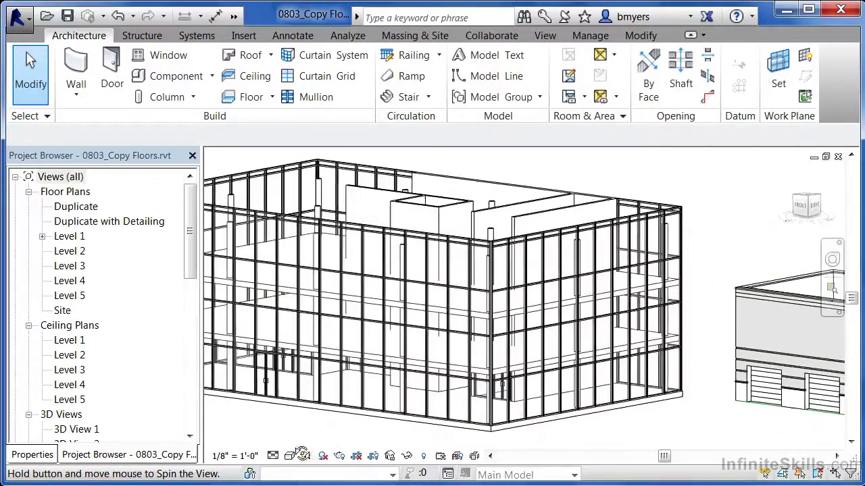
click(334, 304)
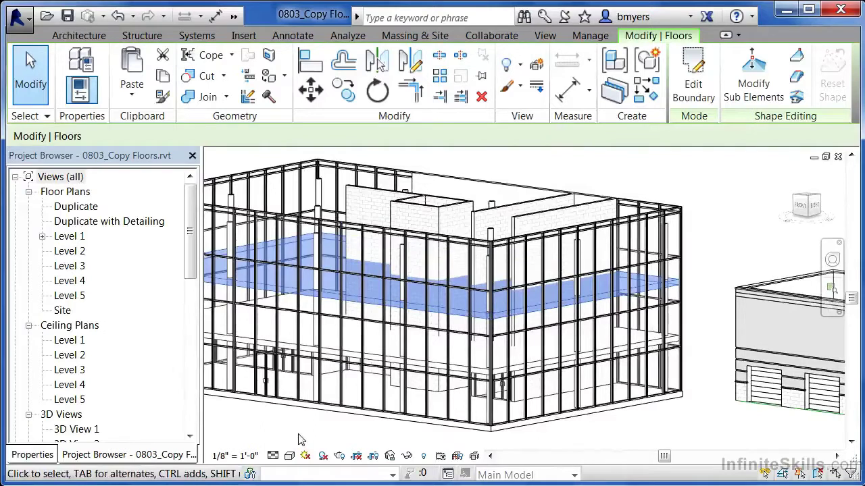
click(162, 78)
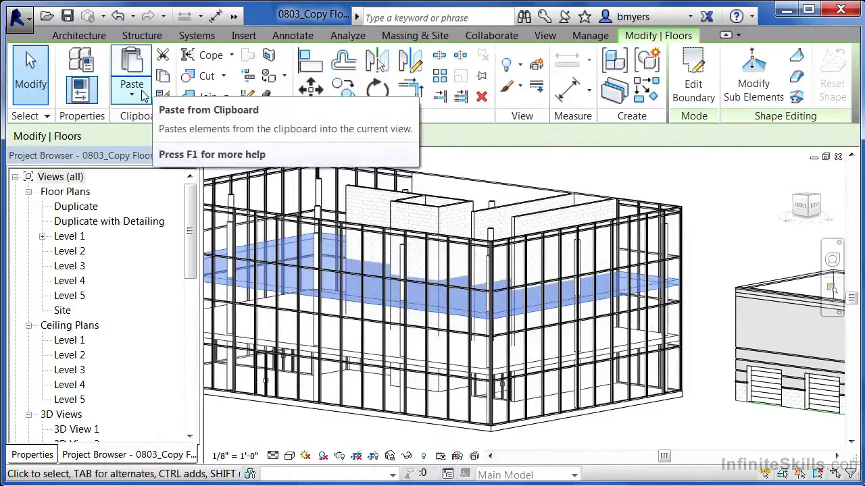
click(143, 94)
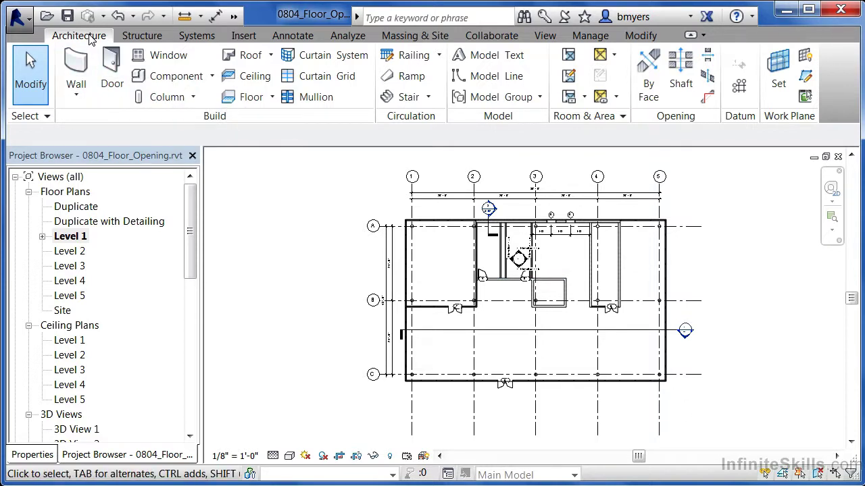
Start a shaft opening on Level 1 and sketch a rectangle about 19'-7" long between the masonry walls of the room with door 9
click(683, 90)
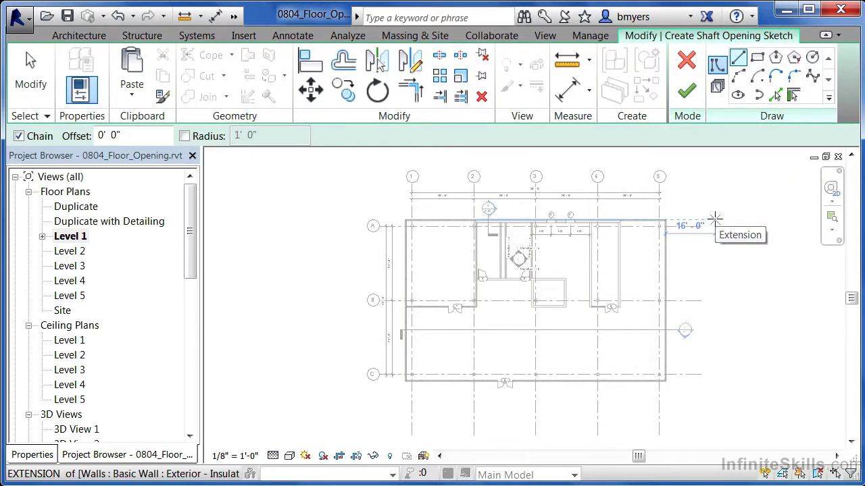
scroll(642, 280, up, 5)
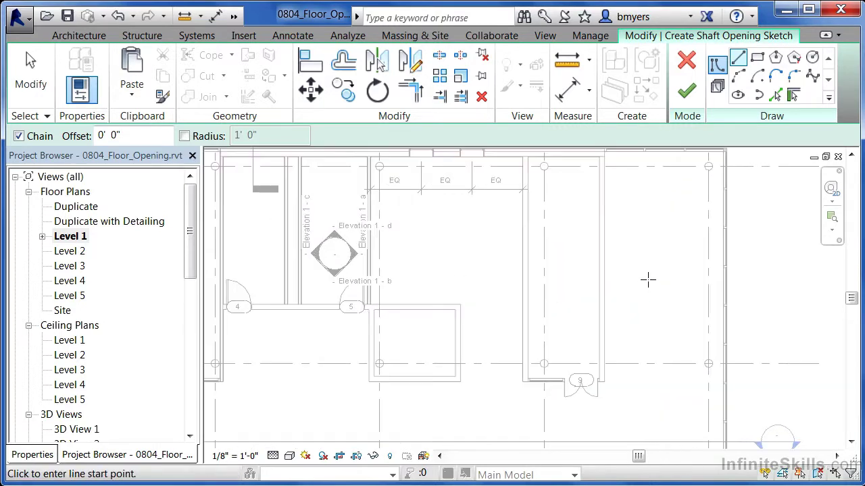
middle_drag(636, 269, 585, 306)
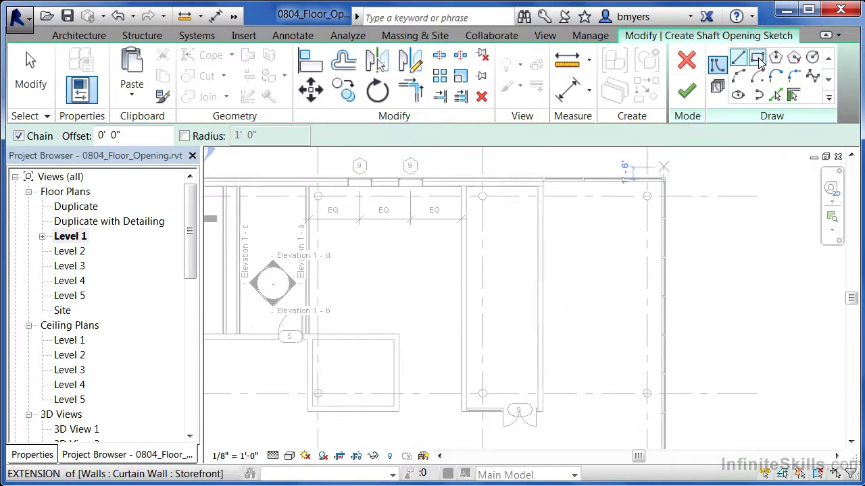
click(757, 60)
click(538, 187)
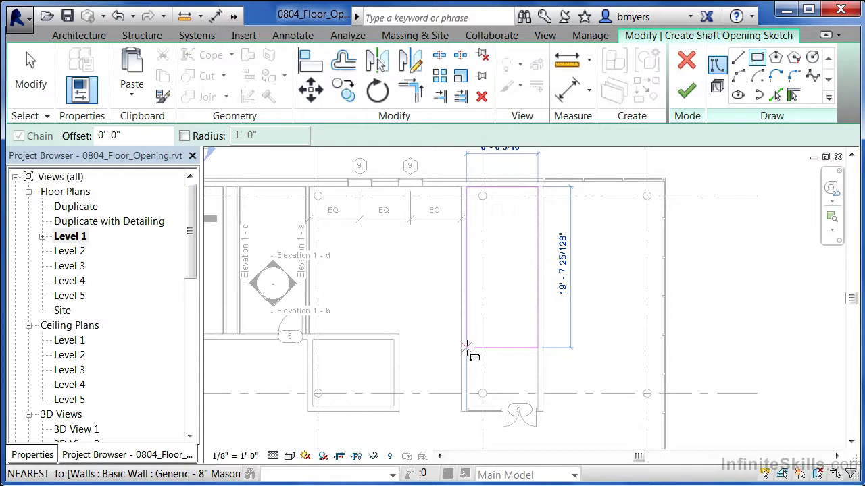
click(467, 348)
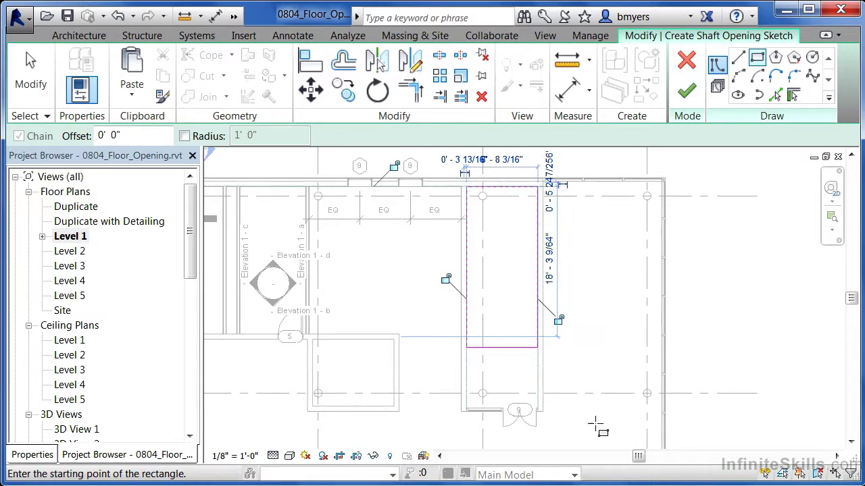
Constrain the shaft opening from Level 1 up to Level 3 and finish its sketch
click(32, 455)
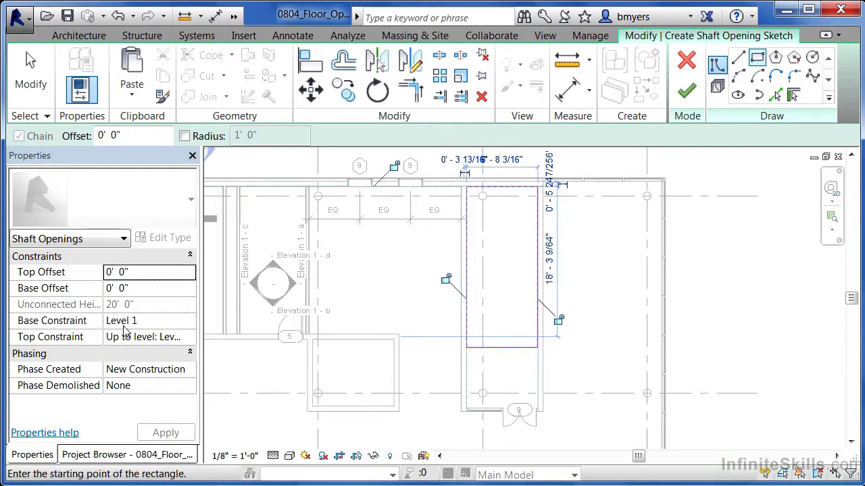
click(189, 322)
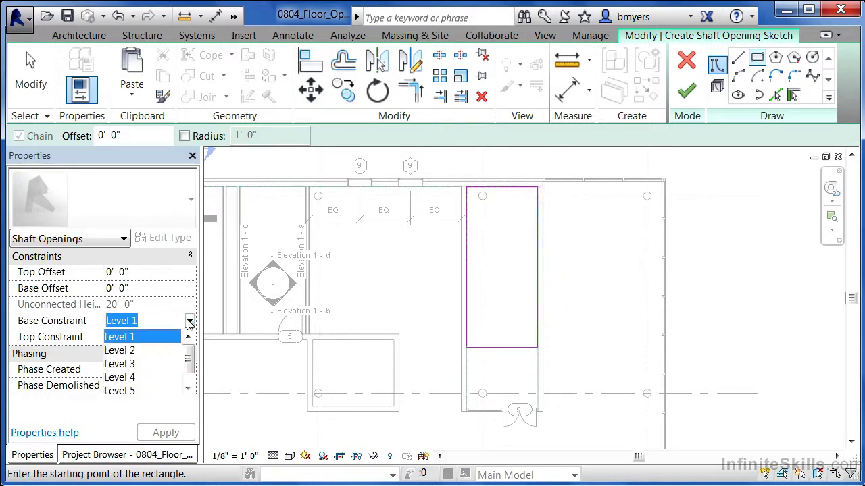
click(141, 338)
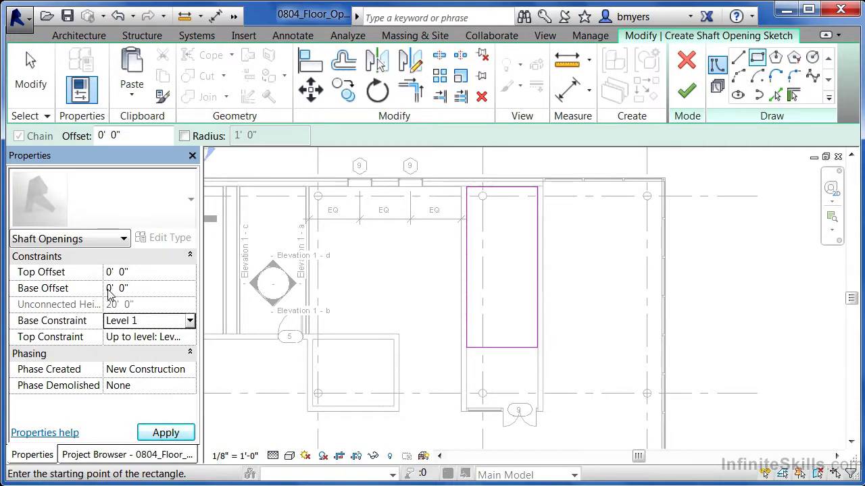
click(144, 338)
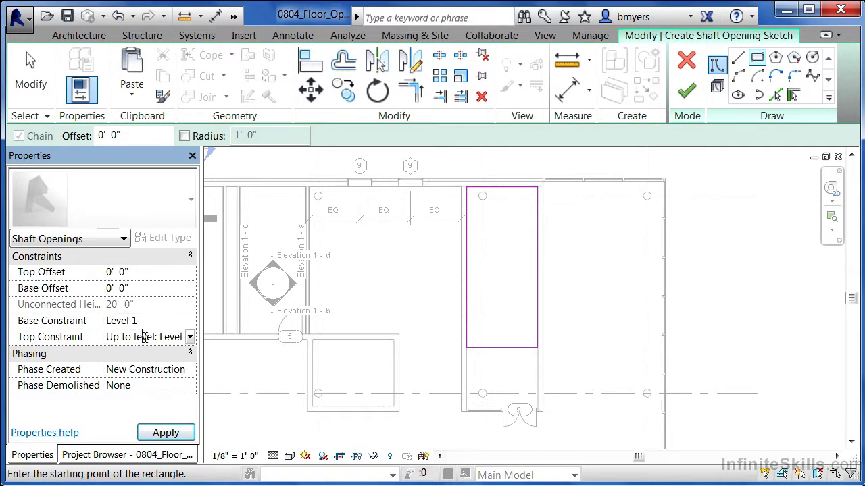
click(190, 337)
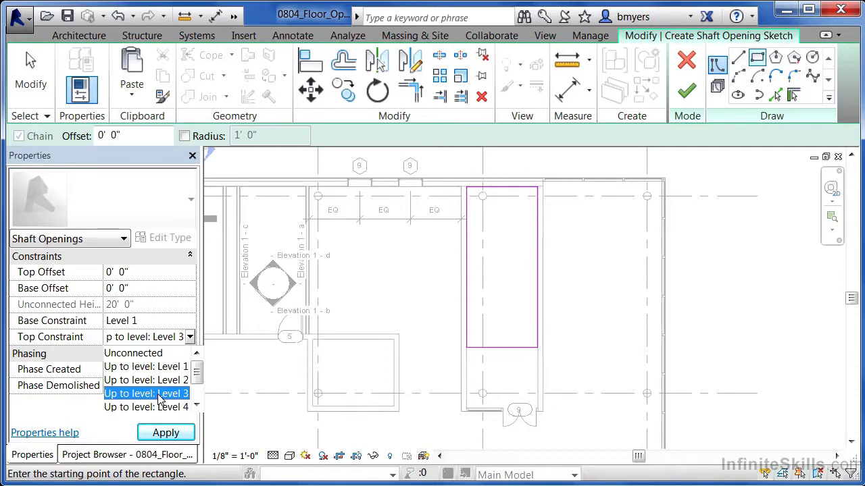
click(159, 397)
click(168, 432)
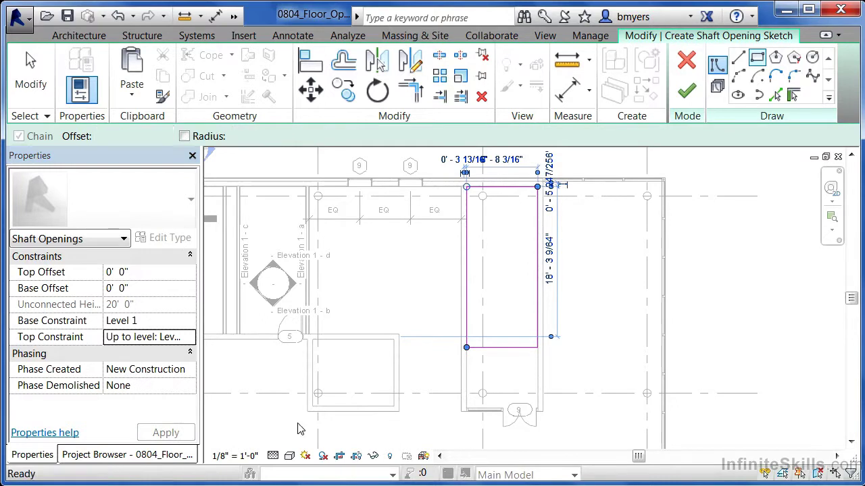
click(687, 93)
click(726, 315)
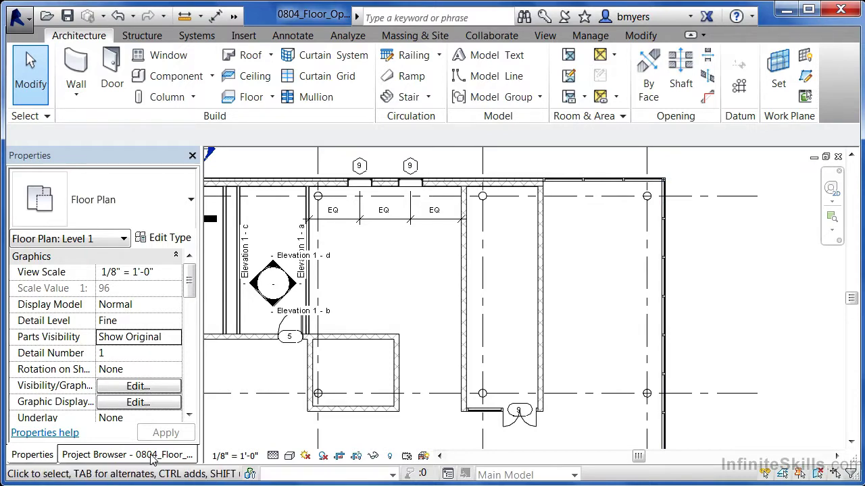
Examine the shaft opening in the Level 3 floor plan and the default 3D view
click(115, 455)
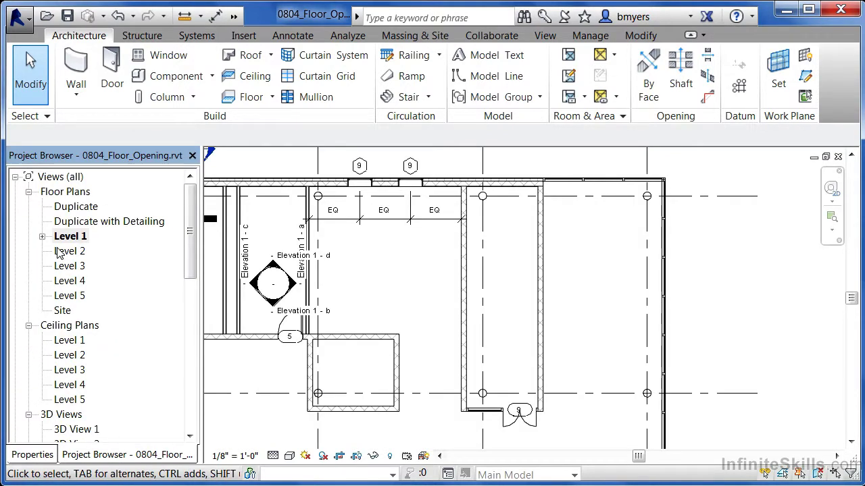
double_click(76, 268)
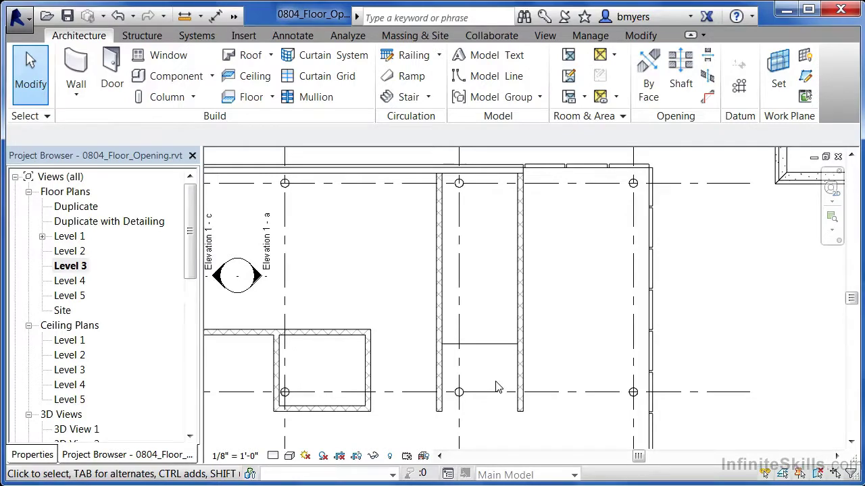
click(235, 17)
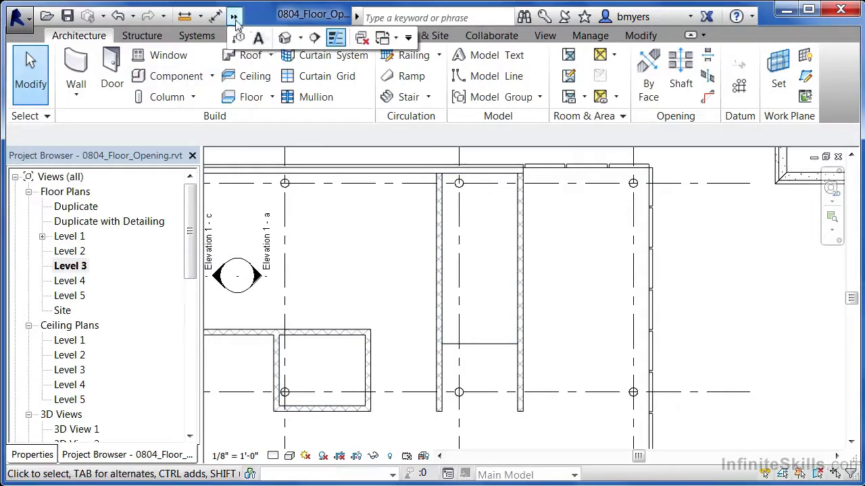
click(284, 42)
shift+middle_drag(666, 381, 669, 466)
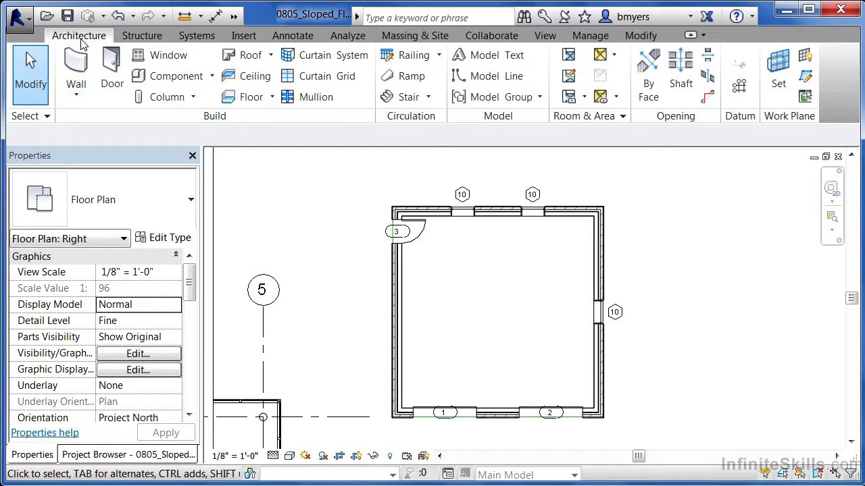
Start a floor in the small square building and sketch a rectangular boundary about 24'-3" square along its inner wall faces
click(247, 101)
click(730, 58)
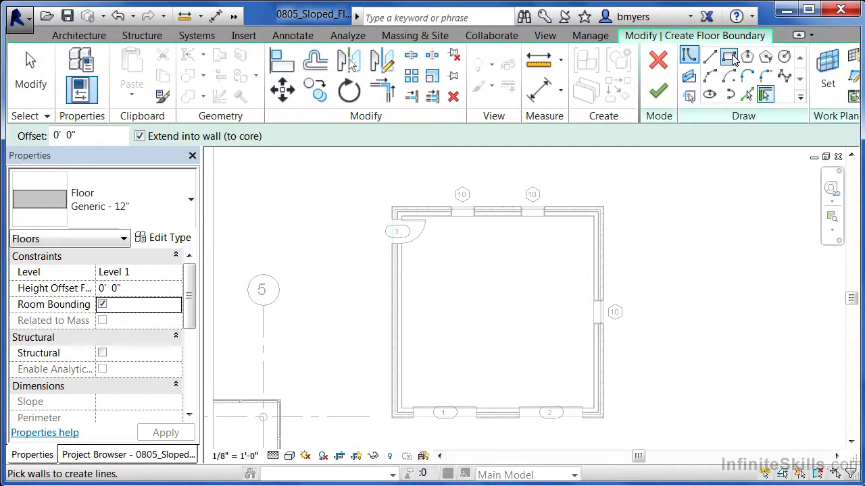
click(593, 216)
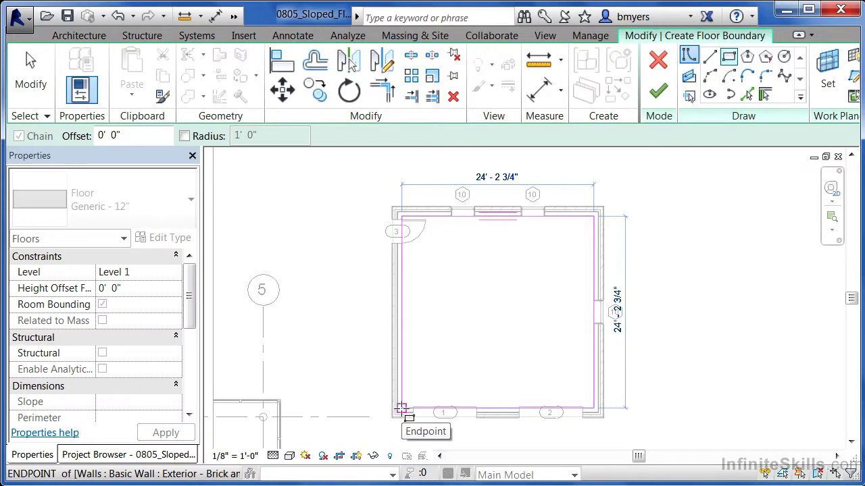
click(401, 408)
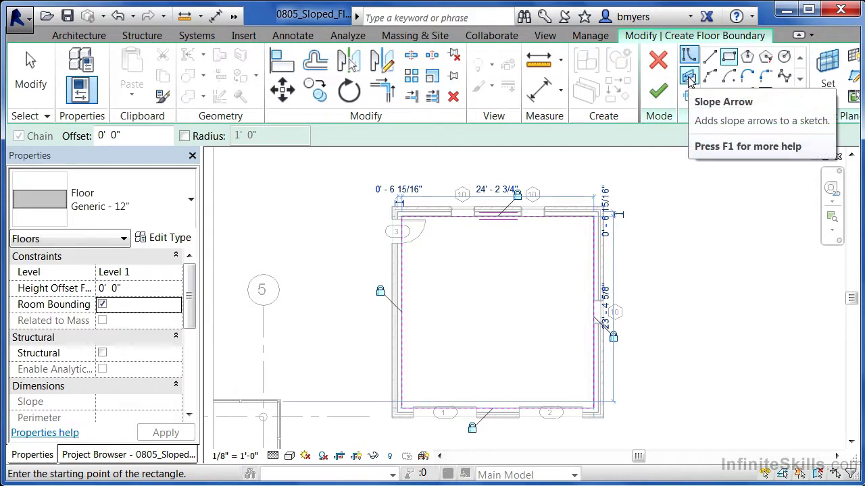
Add a slope arrow from the midpoint of the north boundary line to the midpoint of the south line at the garage doors
click(689, 78)
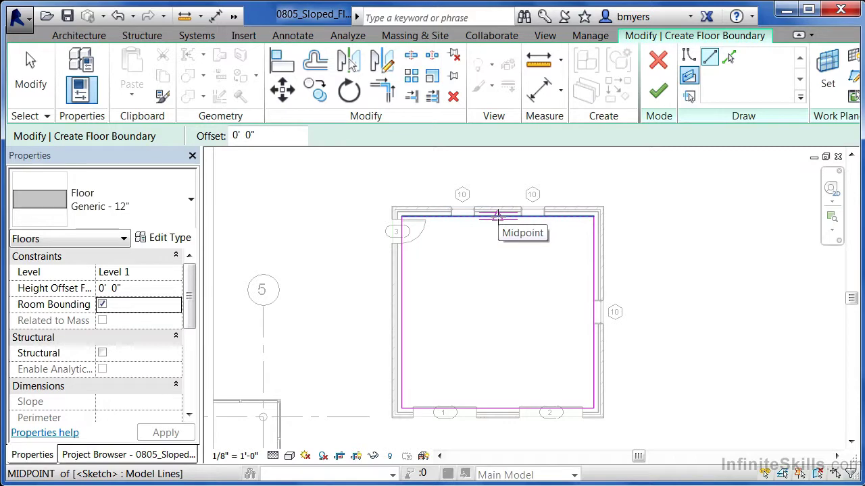
click(497, 215)
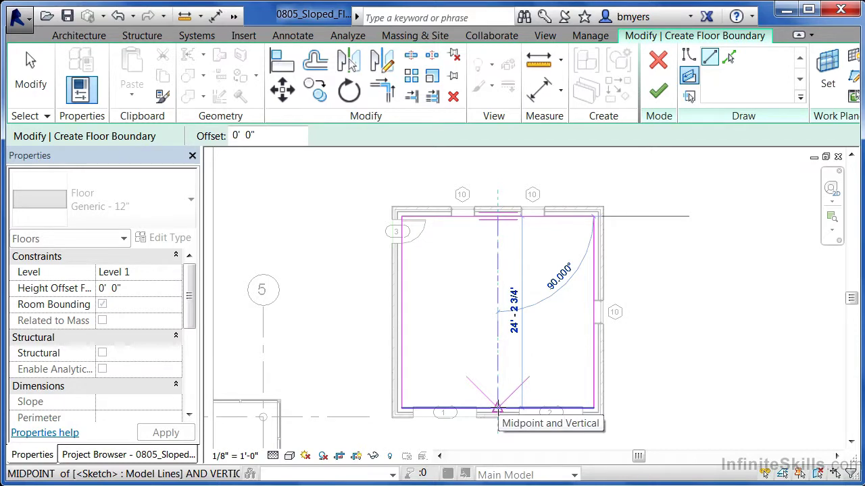
click(497, 408)
key(Escape)
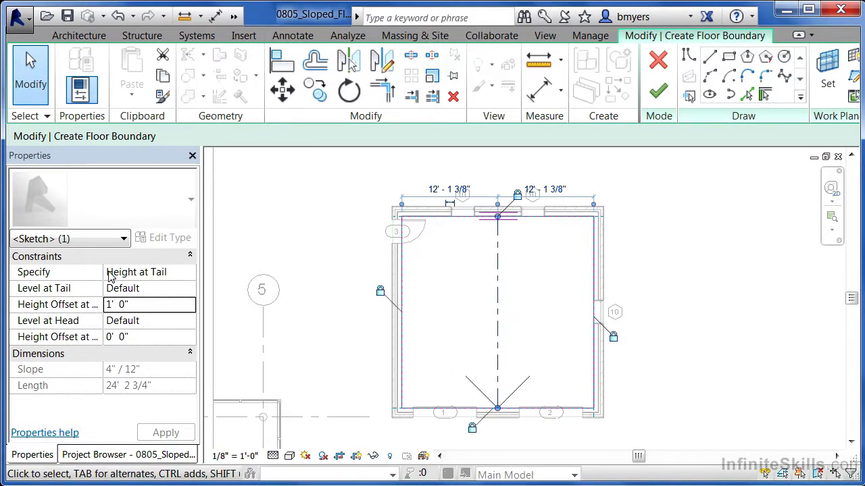
Specify the slope arrow by Height at Tail with a 1" height offset at the tail, and finish the floor
click(180, 277)
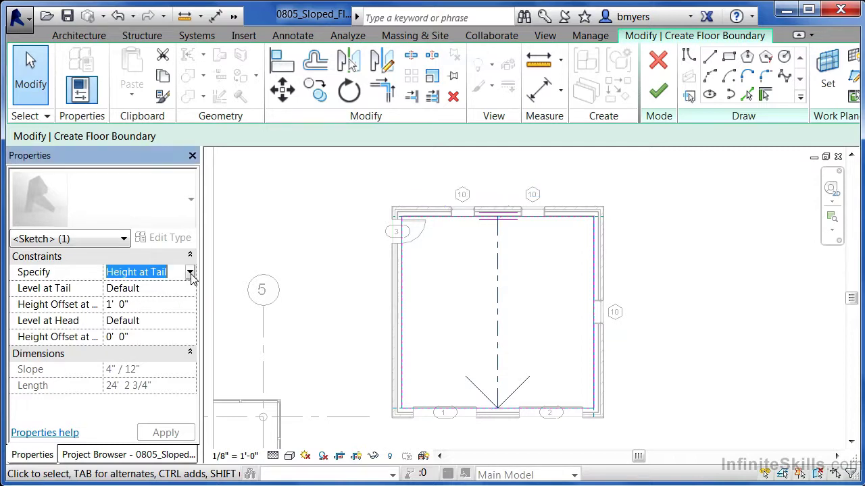
click(188, 273)
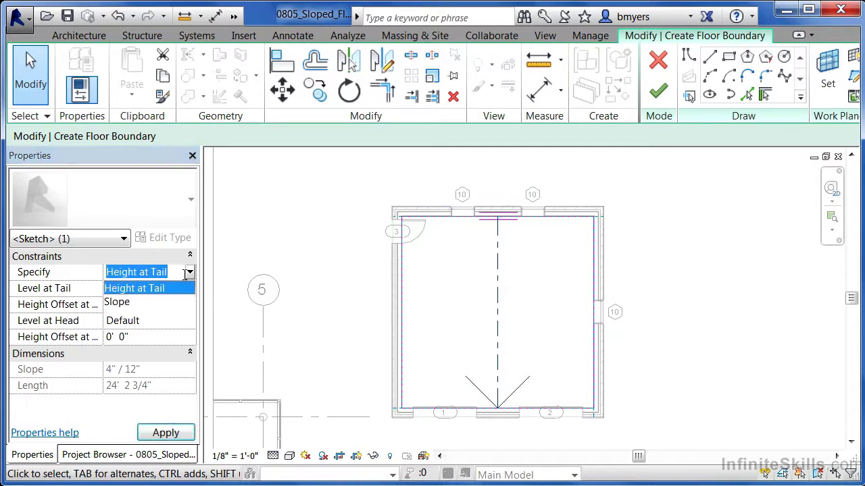
click(135, 290)
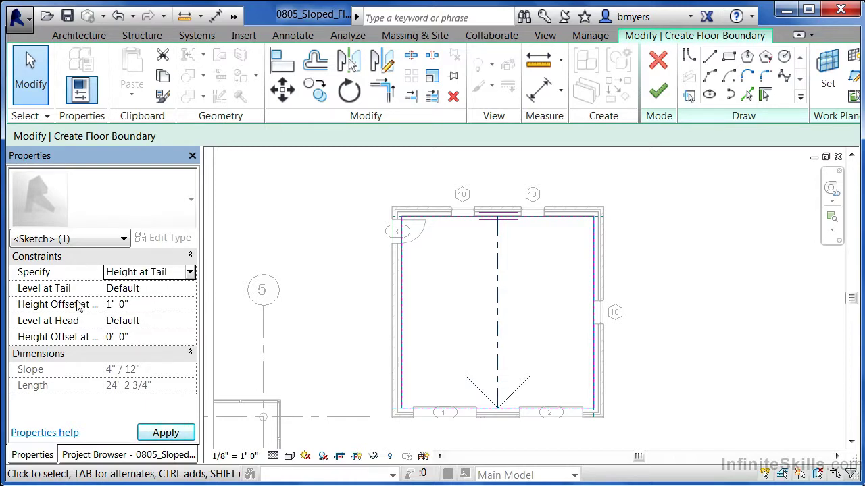
click(157, 307)
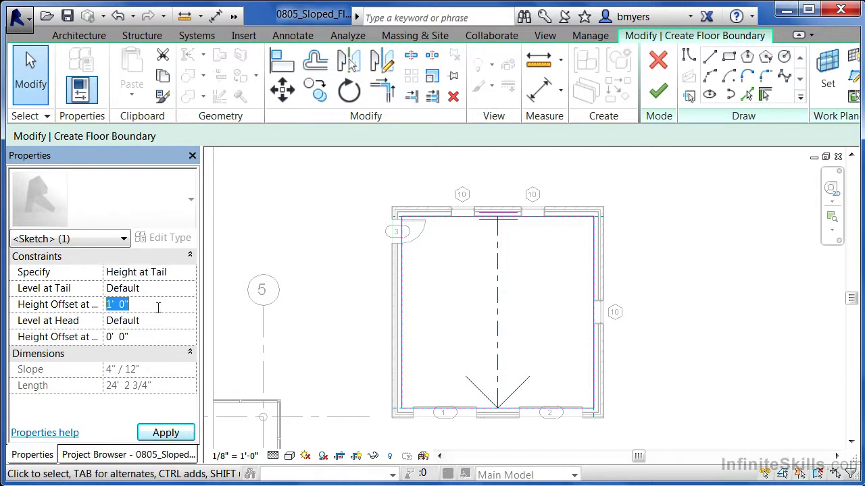
double_click(156, 305)
text(1)
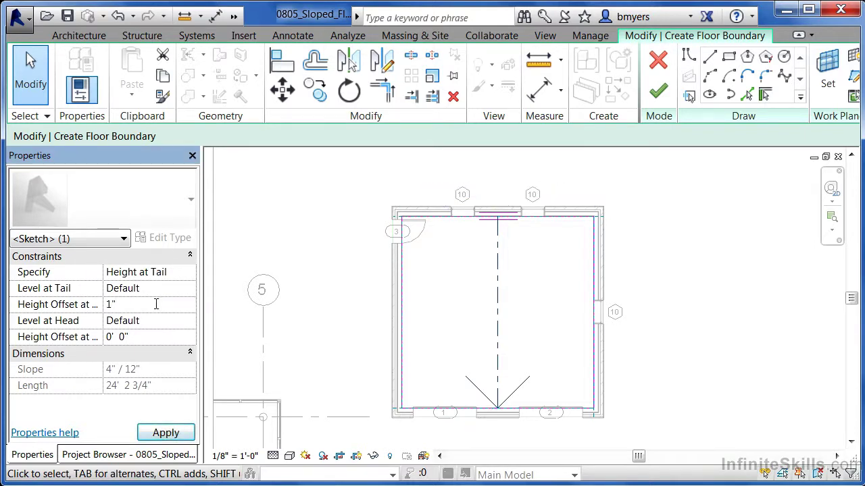
text(")
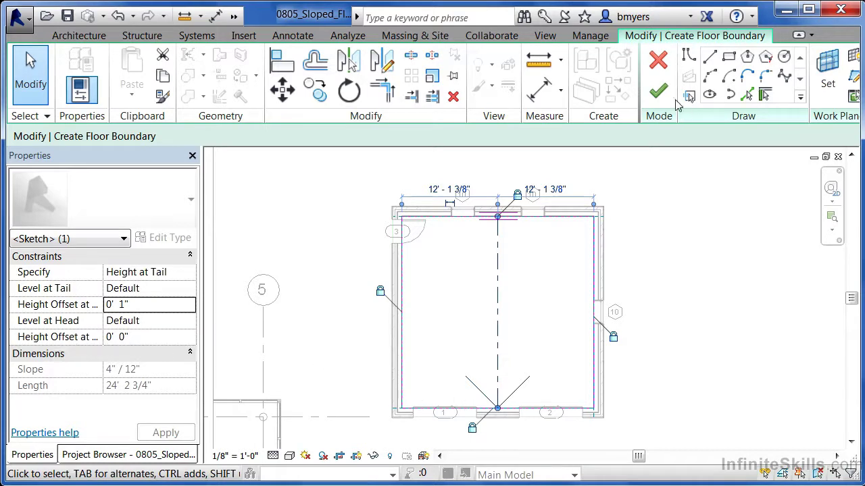
click(665, 97)
click(674, 297)
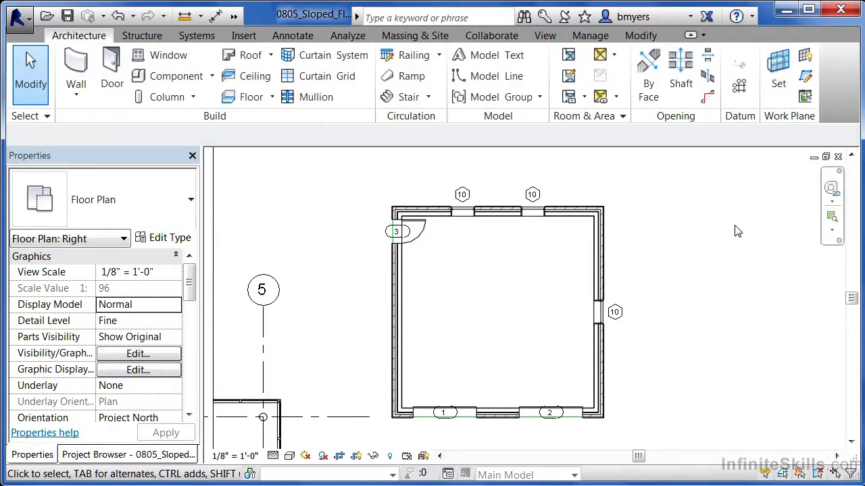
Examine the new floor's slope from the Right side in the default 3D view and select the floor
click(235, 17)
click(284, 37)
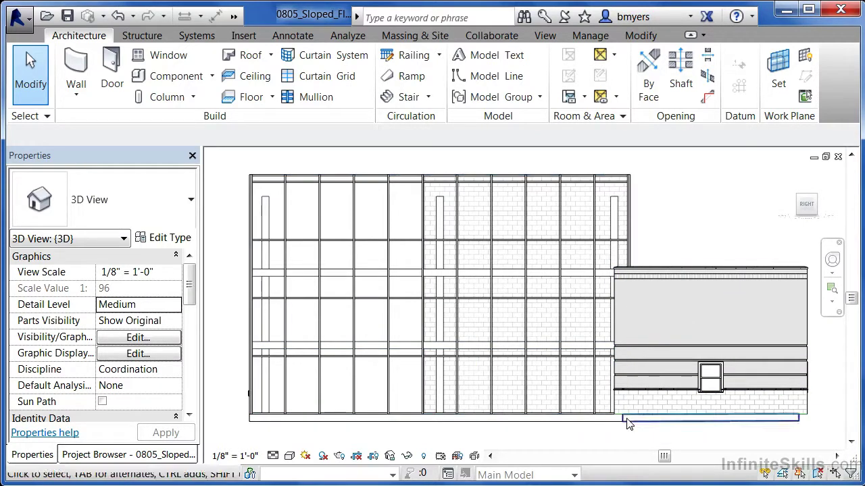
click(809, 207)
scroll(558, 351, up, 6)
scroll(662, 455, up, 2)
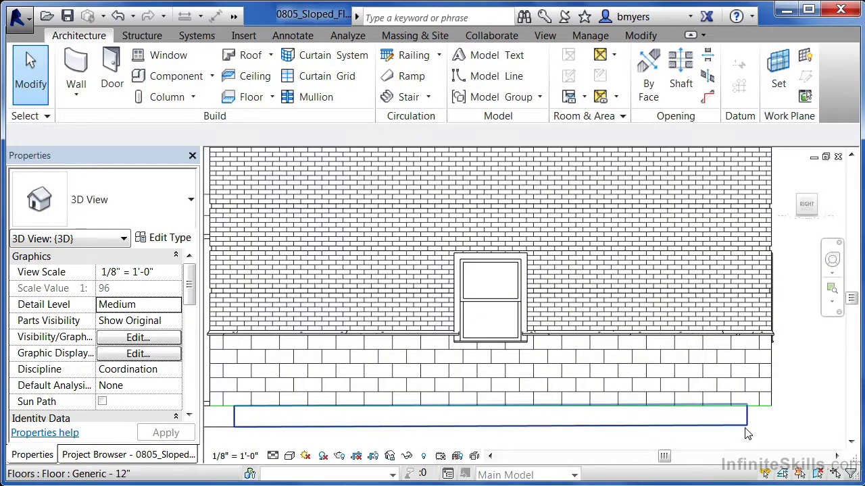
scroll(747, 434, up, 6)
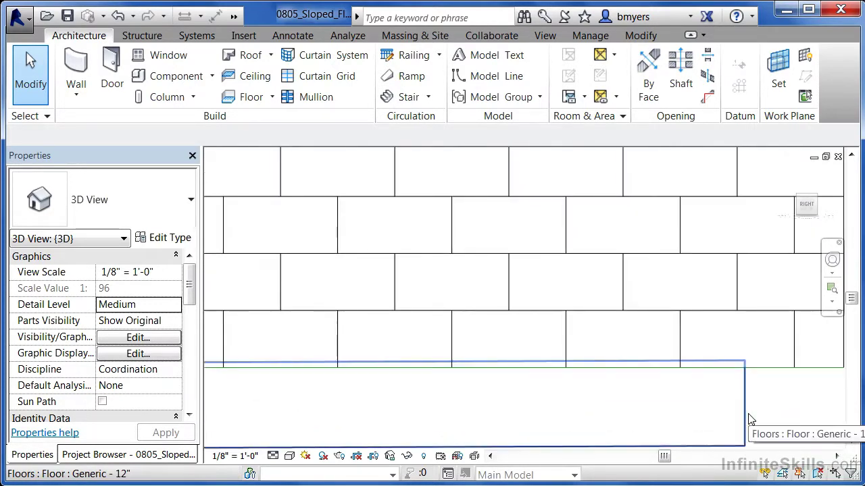
scroll(750, 417, down, 6)
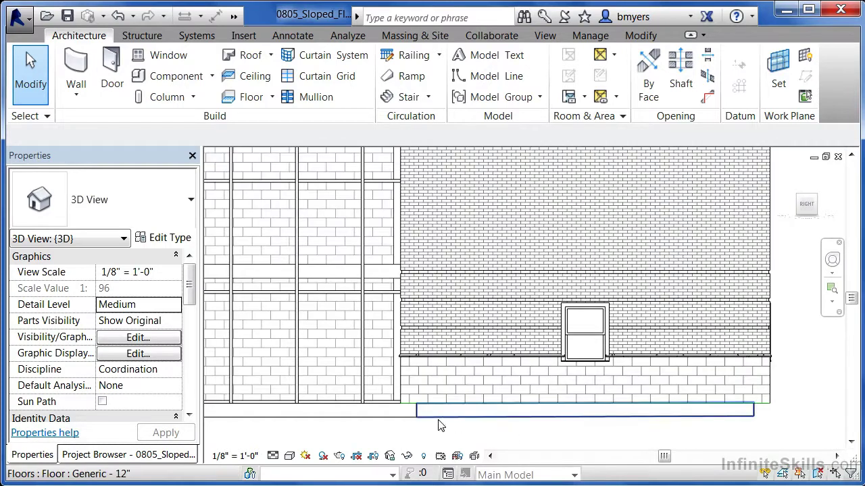
click(566, 414)
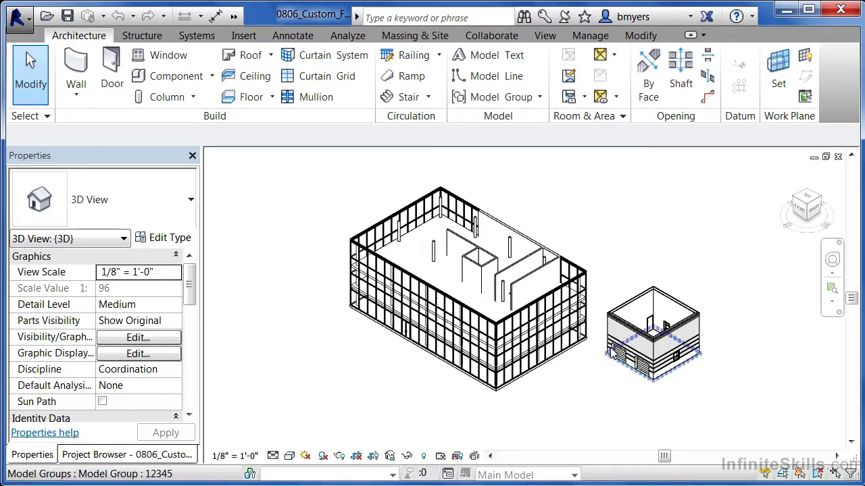
Change the Level 2 floor and the floor above it in the large building to the type 3" LW Concrete on 2" Metal Deck
scroll(599, 350, up, 3)
scroll(585, 345, up, 3)
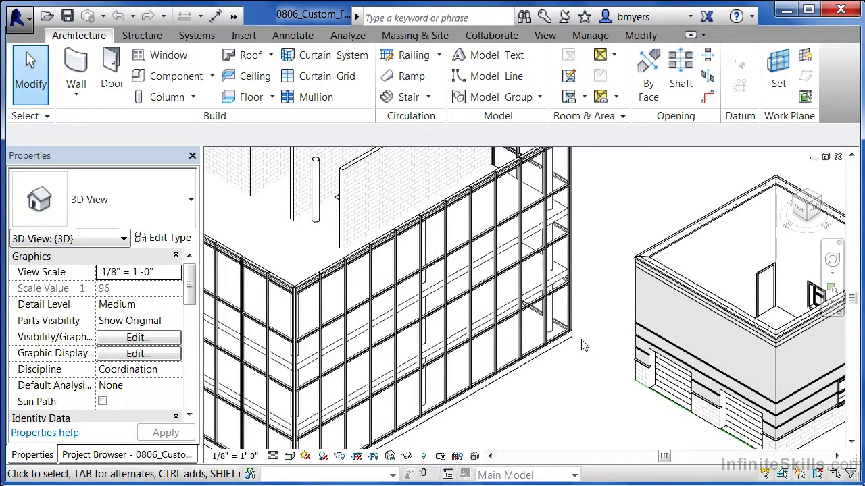
click(436, 357)
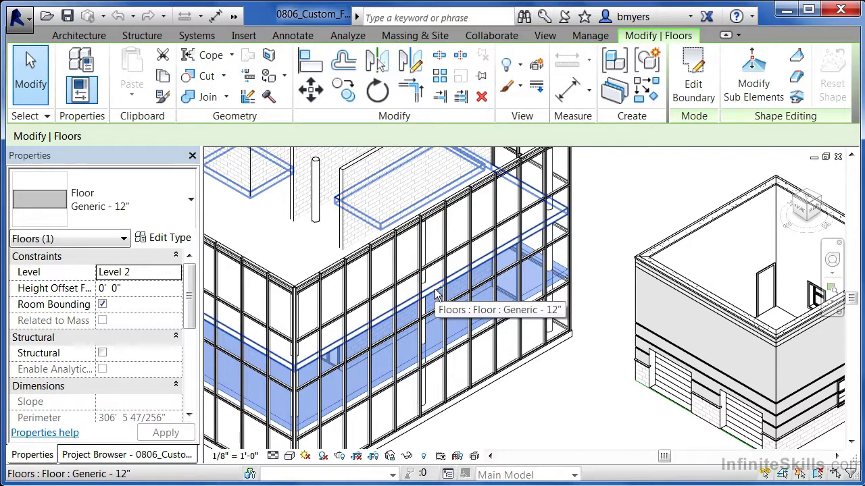
ctrl+click(406, 233)
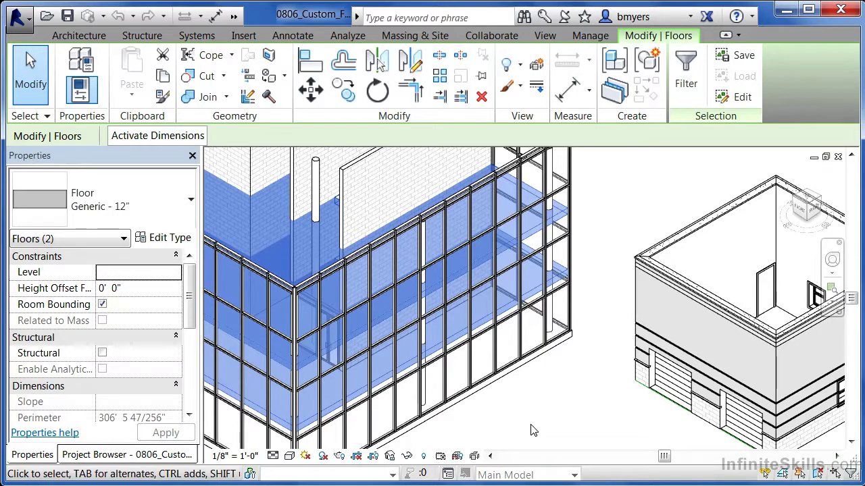
click(134, 206)
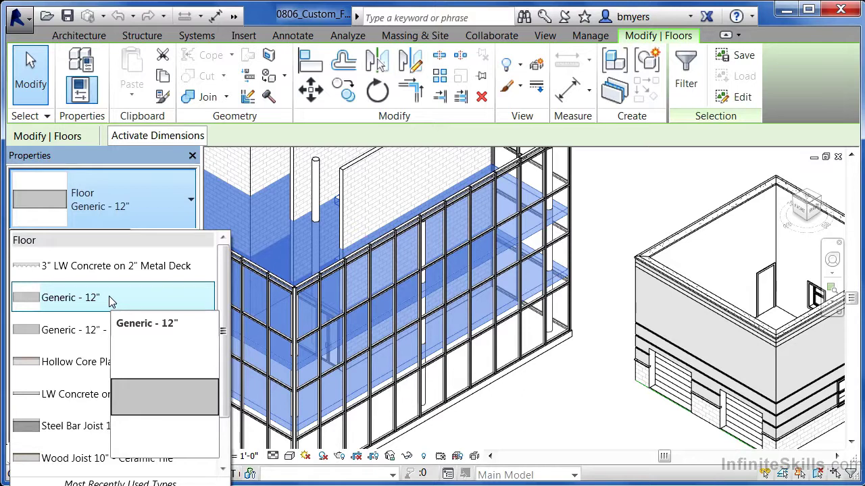
mouse_move(85, 276)
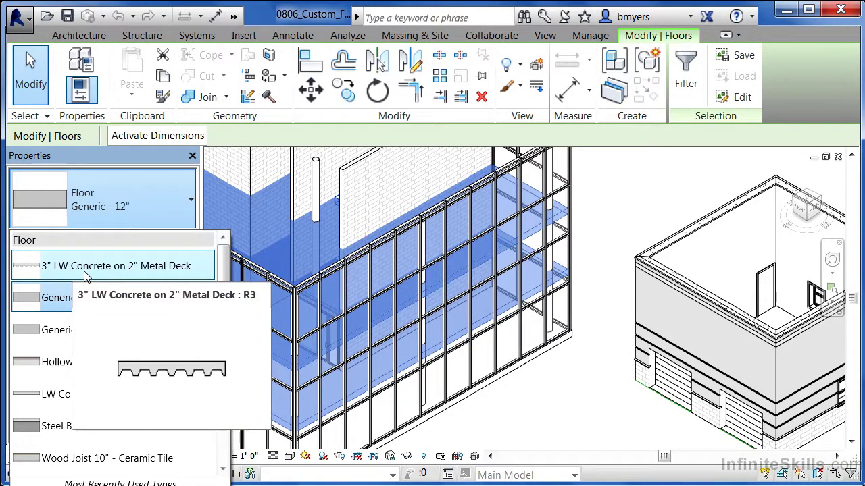
click(85, 266)
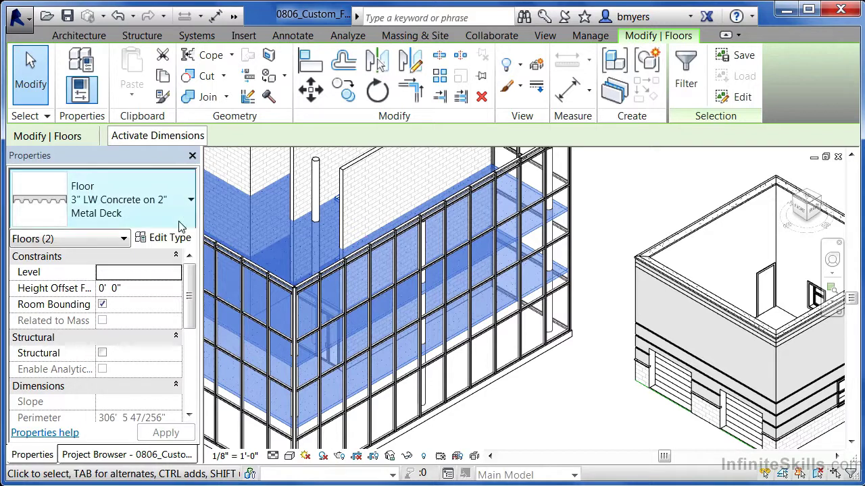
Examine the layer structure of the metal deck floor type, close its properties and deselect the floors
click(169, 240)
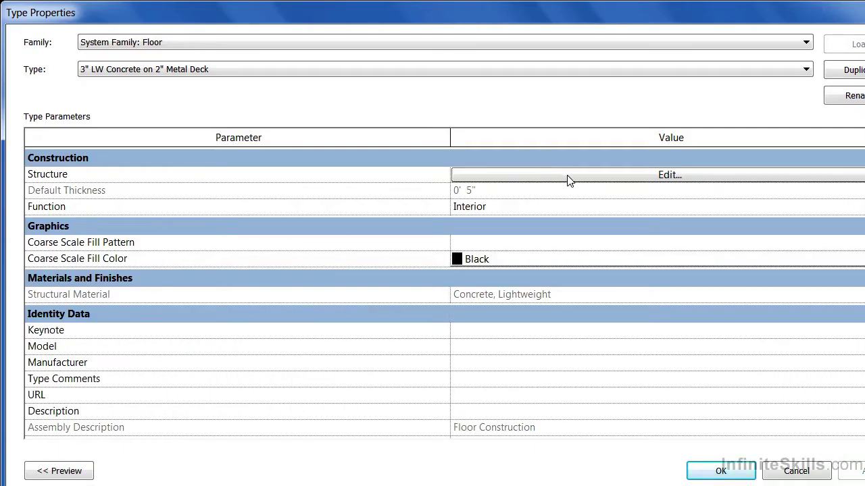
click(592, 177)
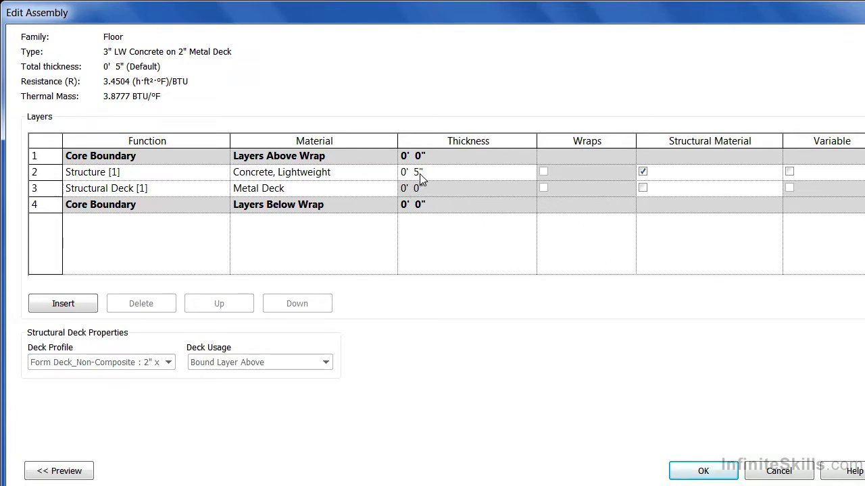
click(704, 473)
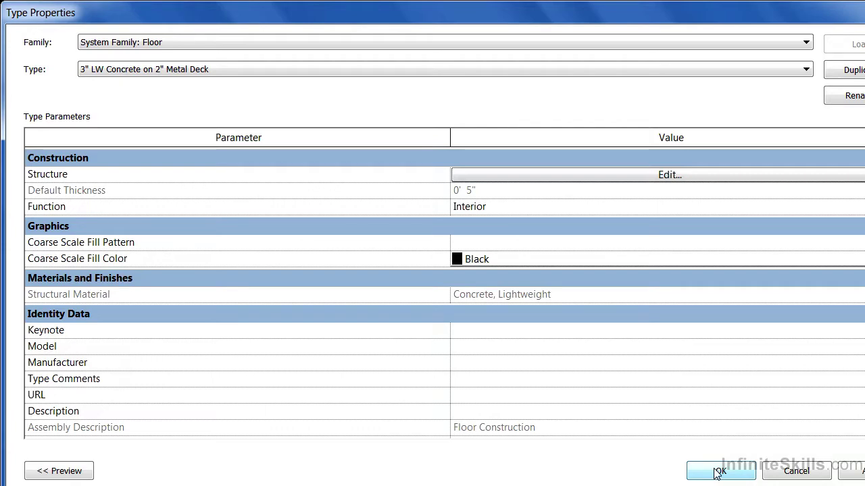
click(716, 473)
click(597, 385)
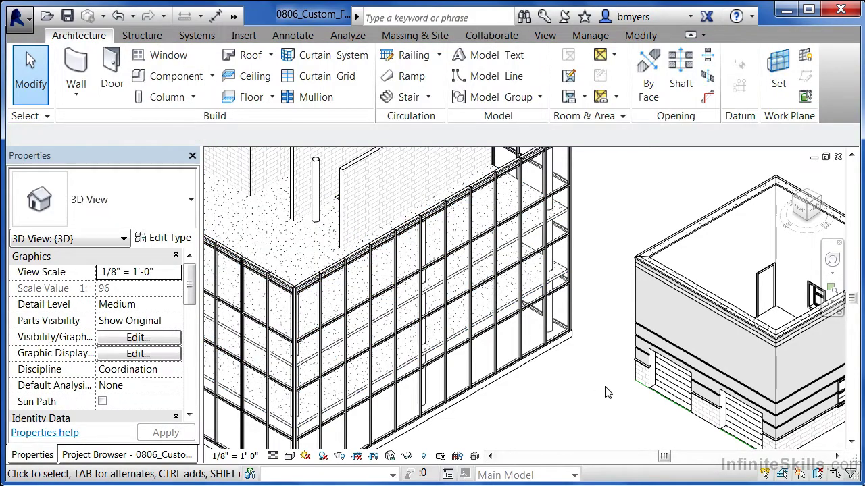
Duplicate the floor type of the small building's floor and name the copy 4" Garage Floor
click(786, 321)
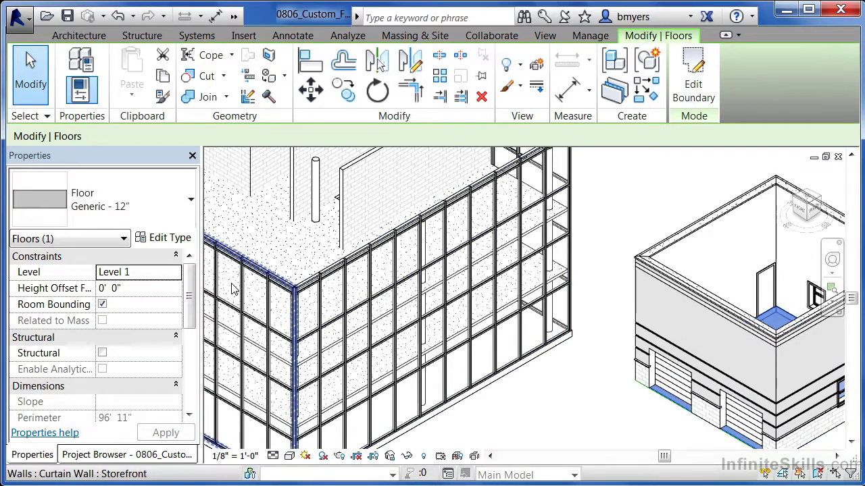
click(171, 241)
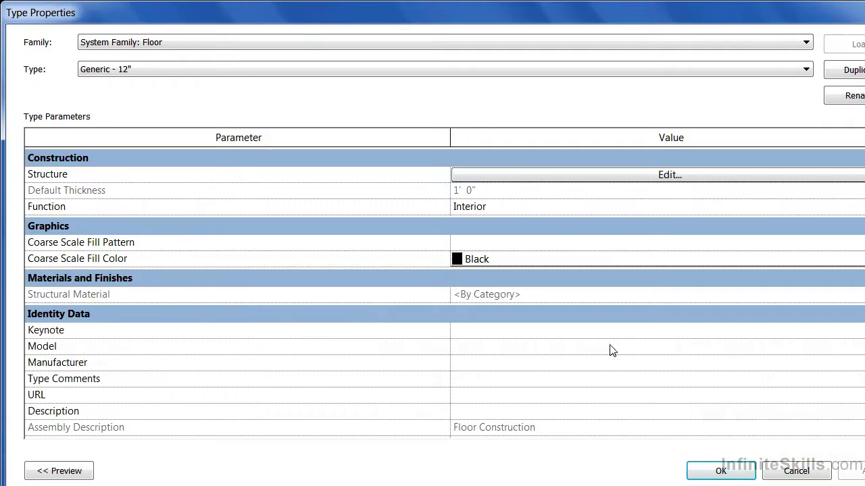
click(852, 73)
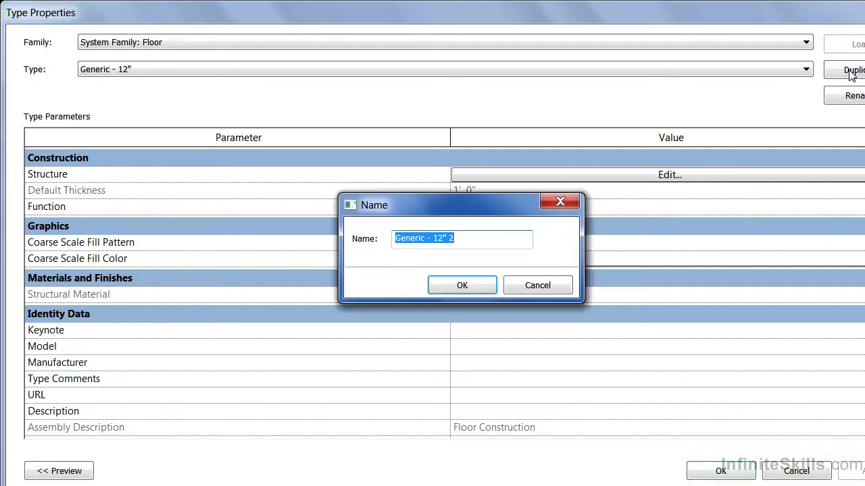
text(4)
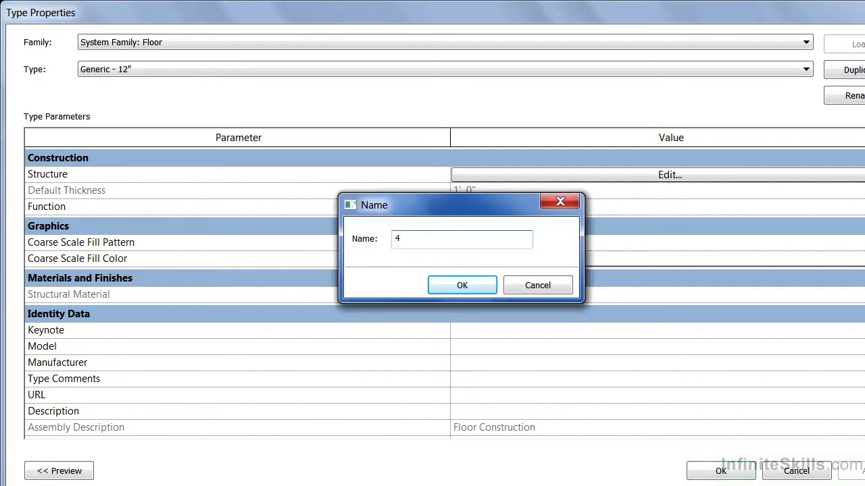
text(" Garage Floor)
click(483, 279)
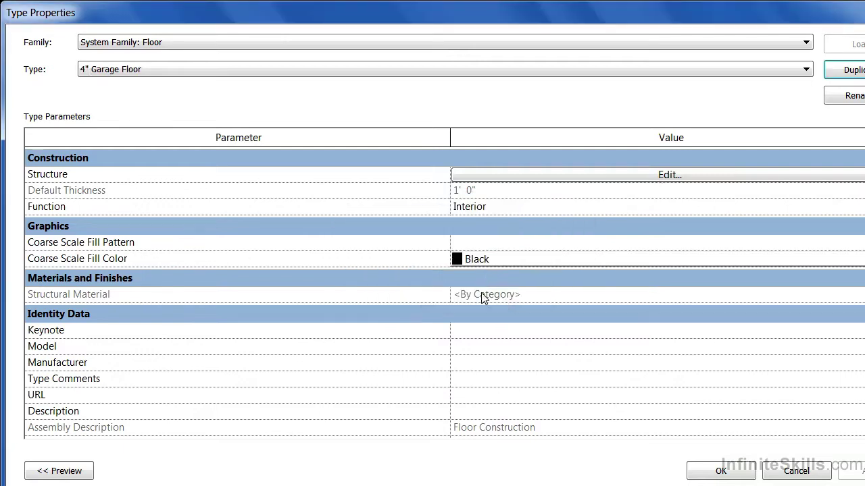
Set the structure layer thickness of the 4" Garage Floor type to 4"
click(501, 184)
click(436, 177)
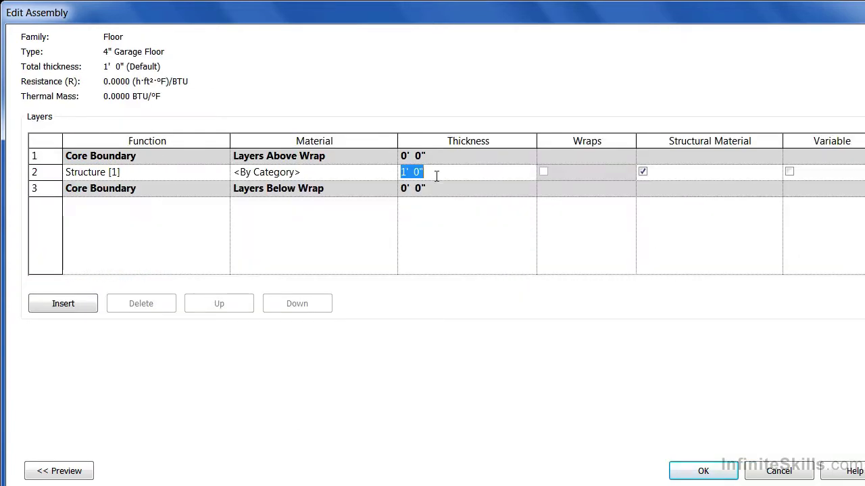
text(4)
Assign the Concrete, Lightweight material to the garage floor's structure layer, accept the type changes and deselect the floor
click(324, 174)
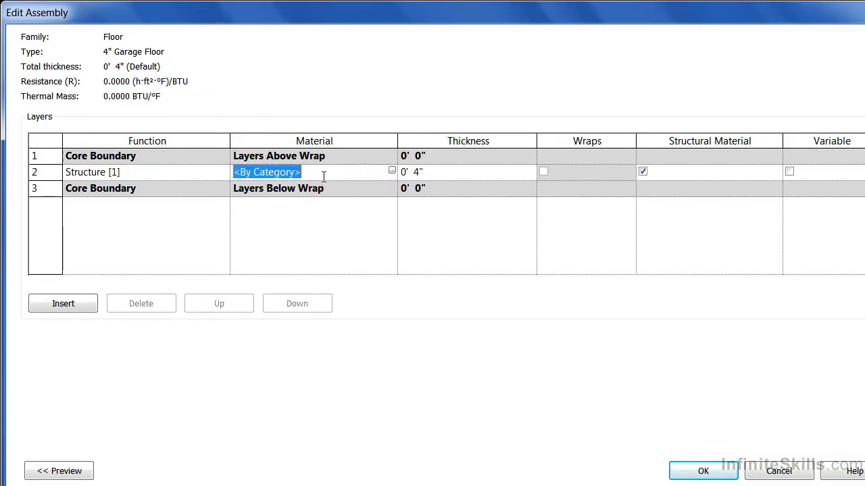
click(392, 172)
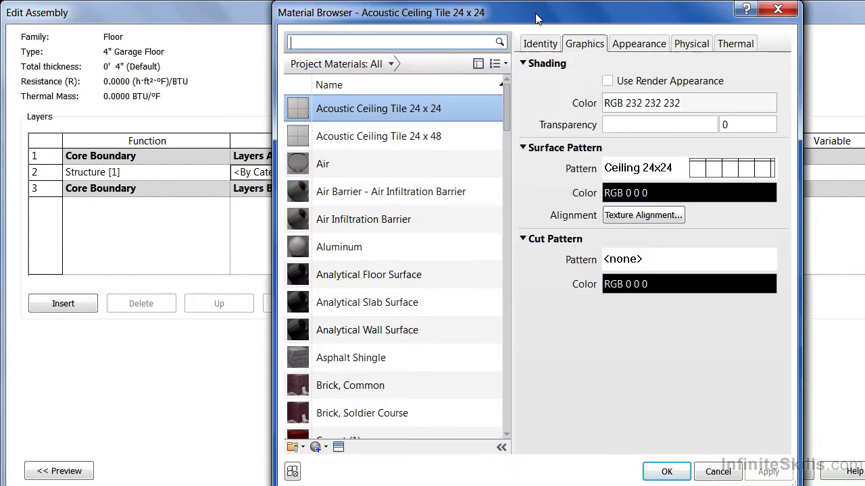
drag(537, 18, 369, 19)
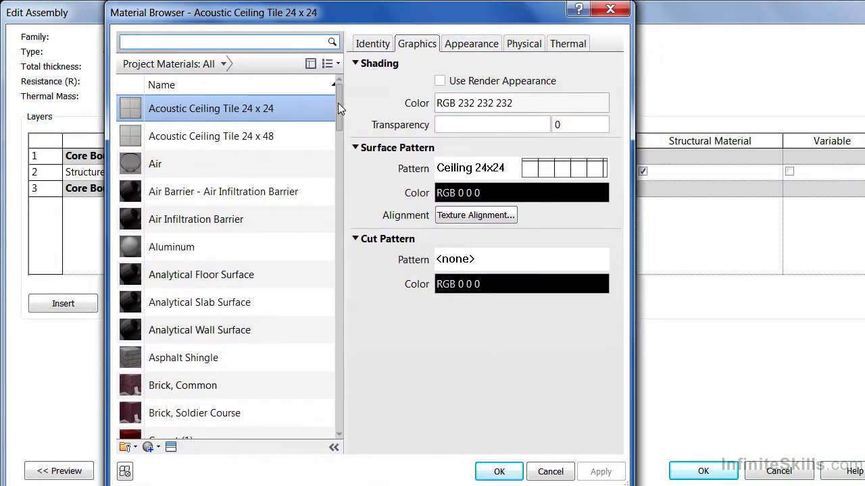
drag(340, 101, 346, 144)
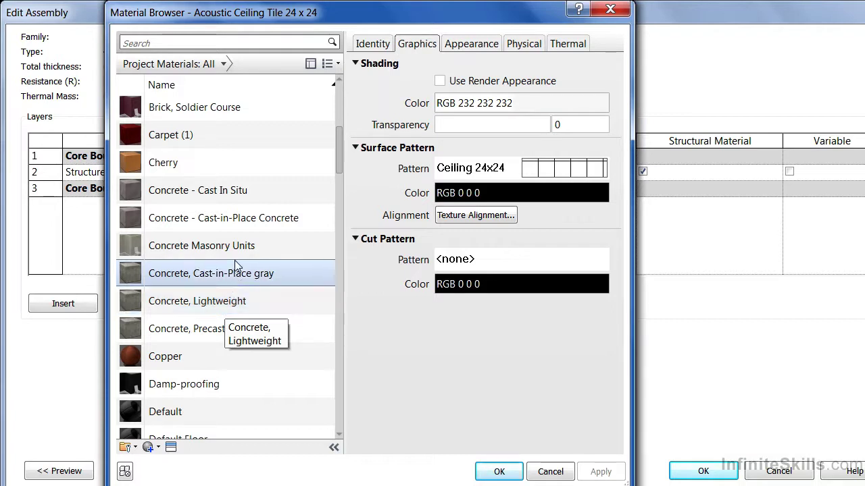
click(228, 297)
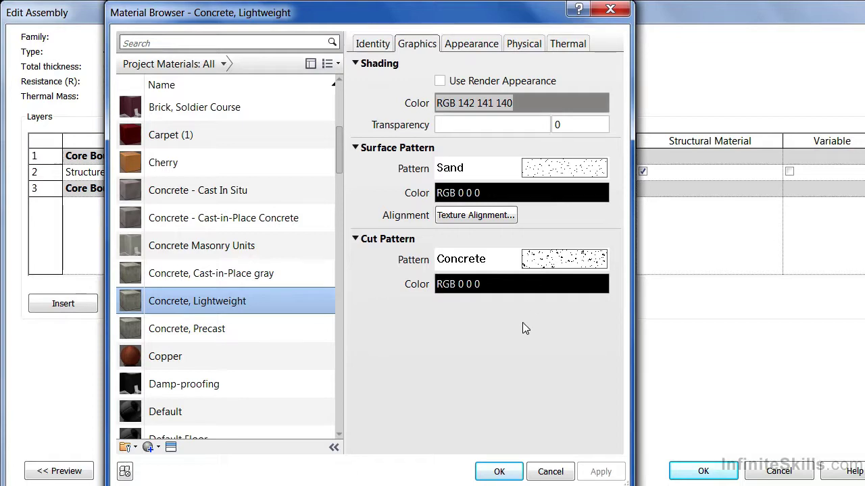
click(500, 472)
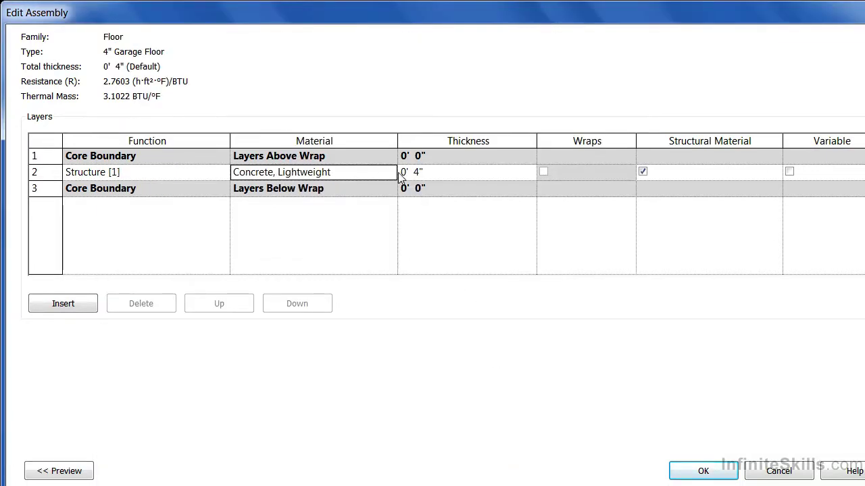
click(704, 471)
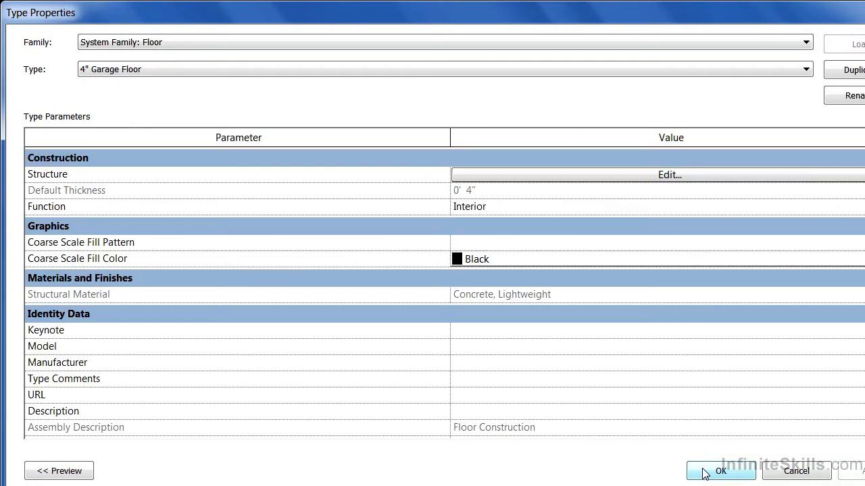
click(703, 471)
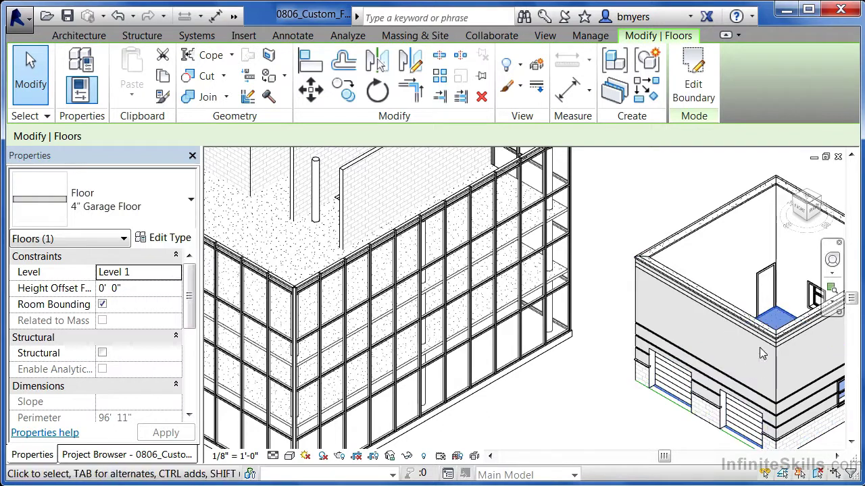
click(569, 369)
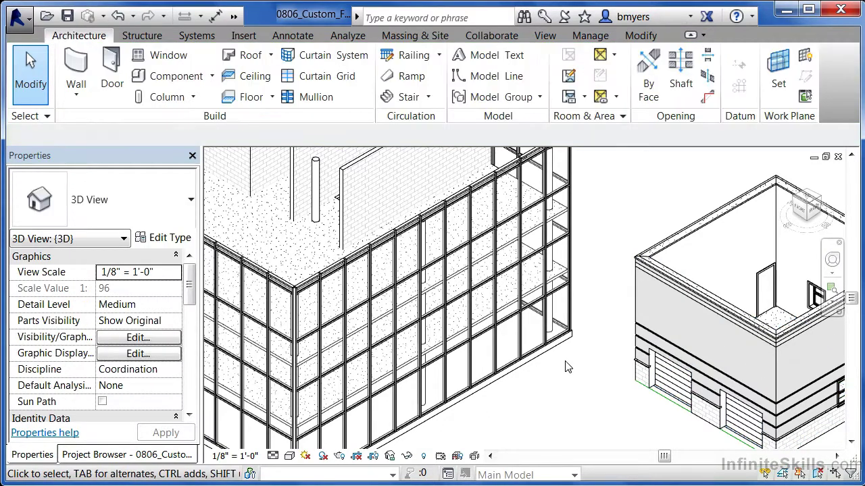
Select the garage floor again and review its type properties and layer structure
shift+middle_drag(579, 324, 579, 327)
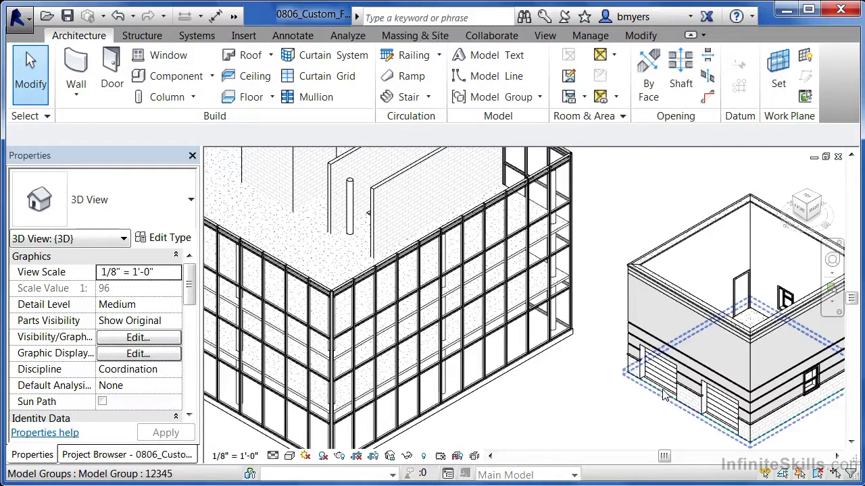
click(756, 320)
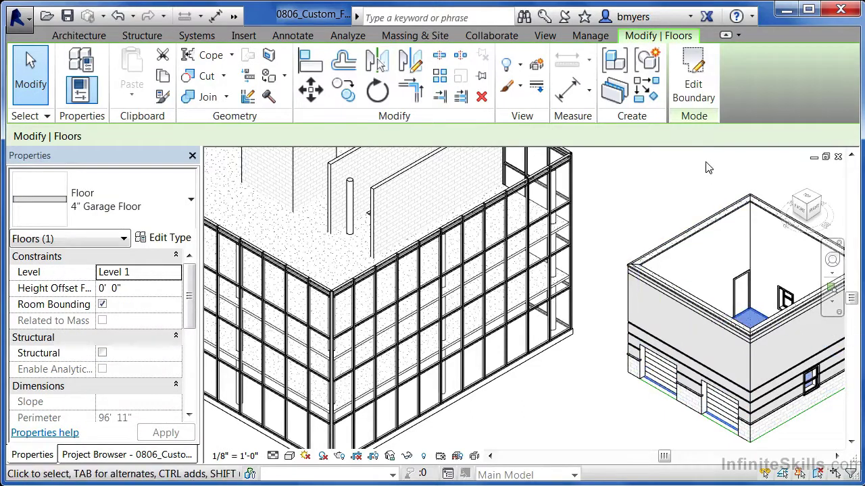
click(181, 240)
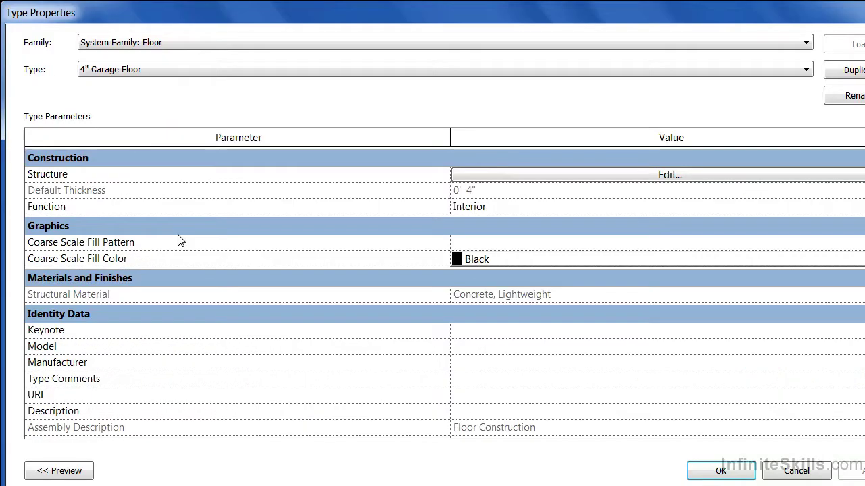
click(491, 177)
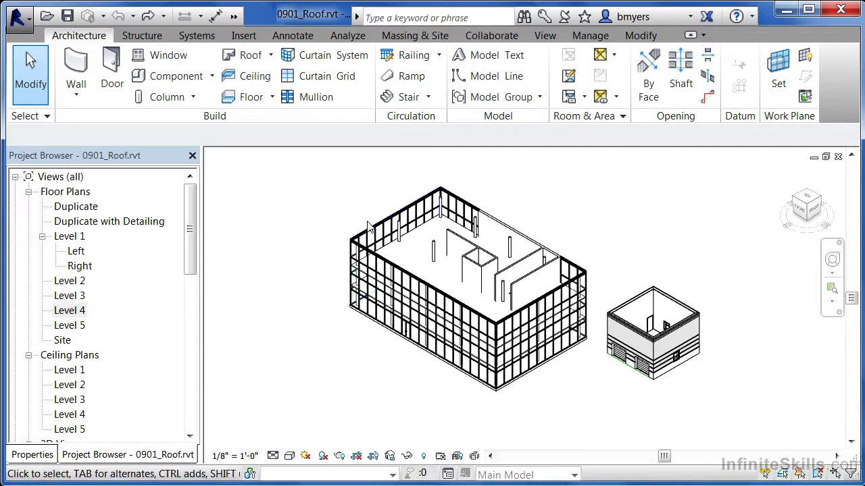
Rename the Level 4 floor plan as Roof, including the corresponding level and views
right_click(80, 315)
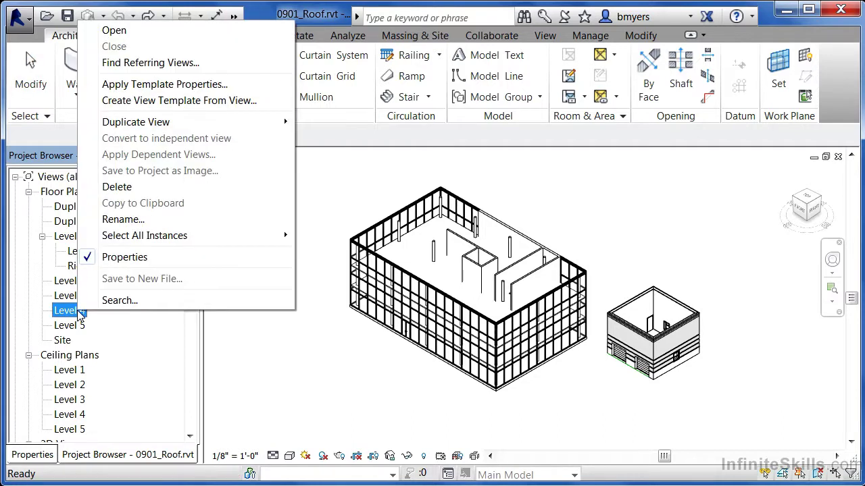
click(125, 220)
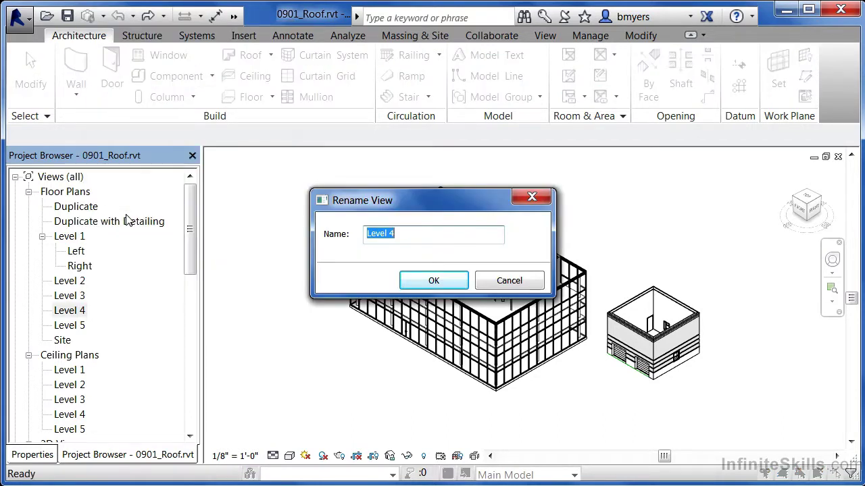
text(Roof)
click(432, 281)
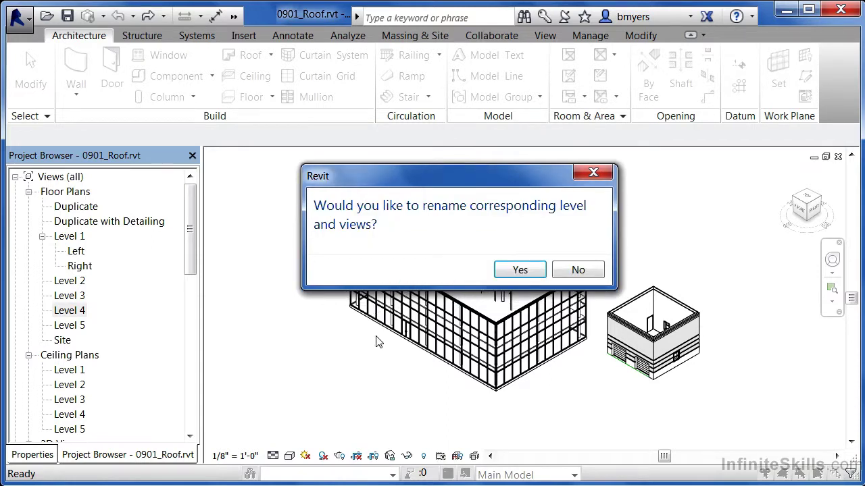
click(520, 270)
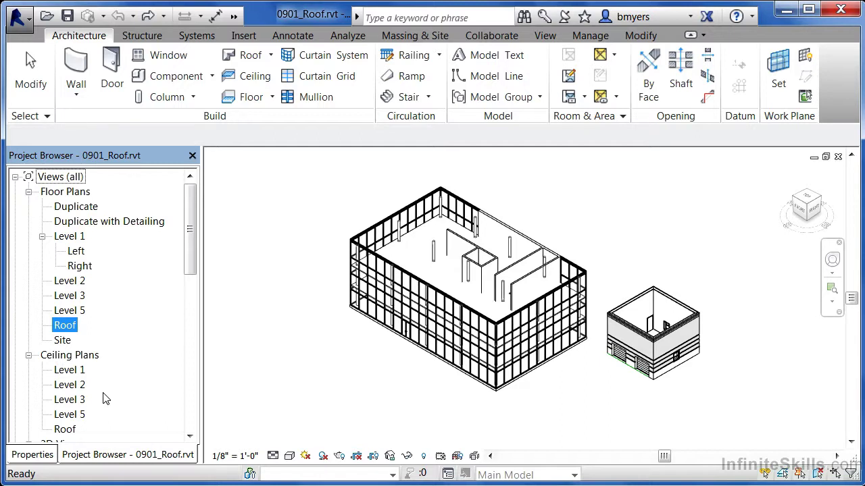
Rename the Level 5 floor plan as TOP, including the corresponding level and views
click(79, 311)
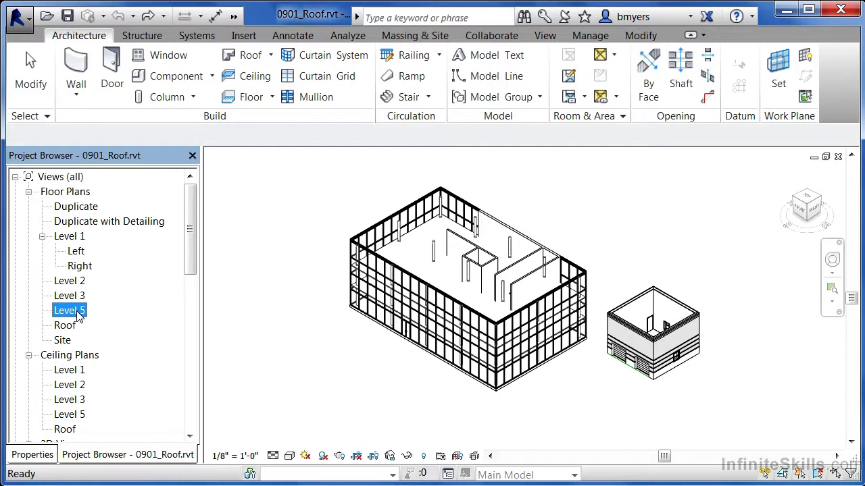
right_click(79, 317)
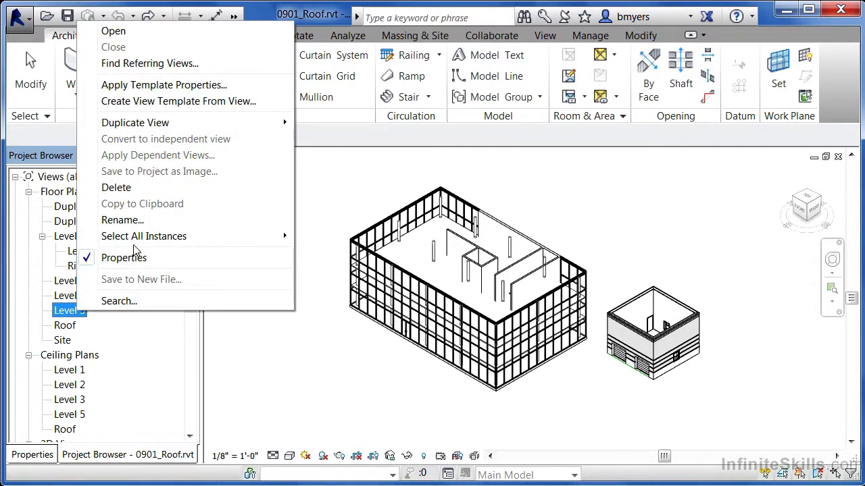
click(146, 222)
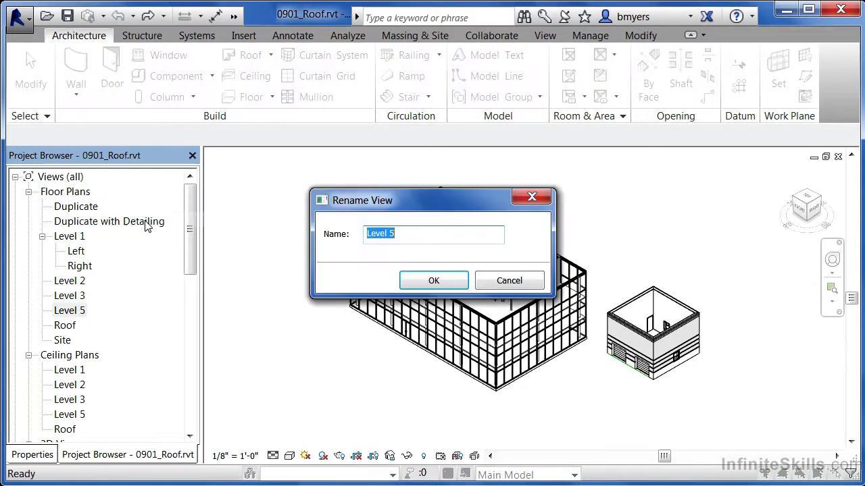
text(TO)
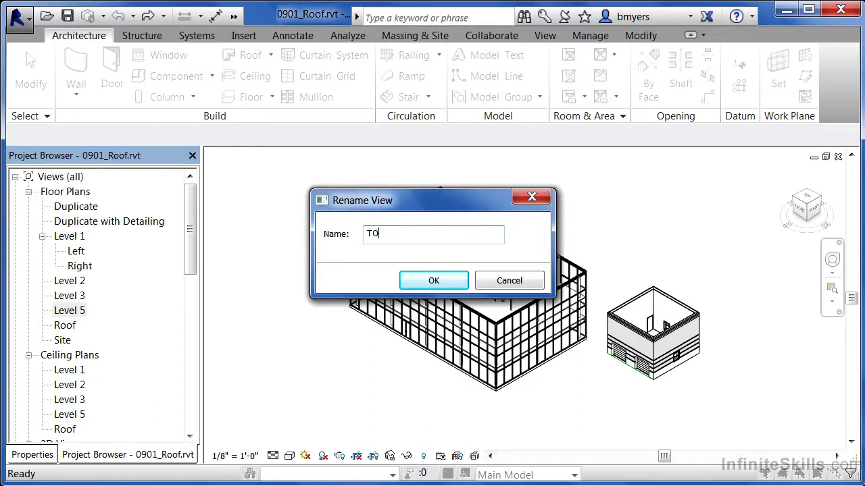
text(P)
click(445, 277)
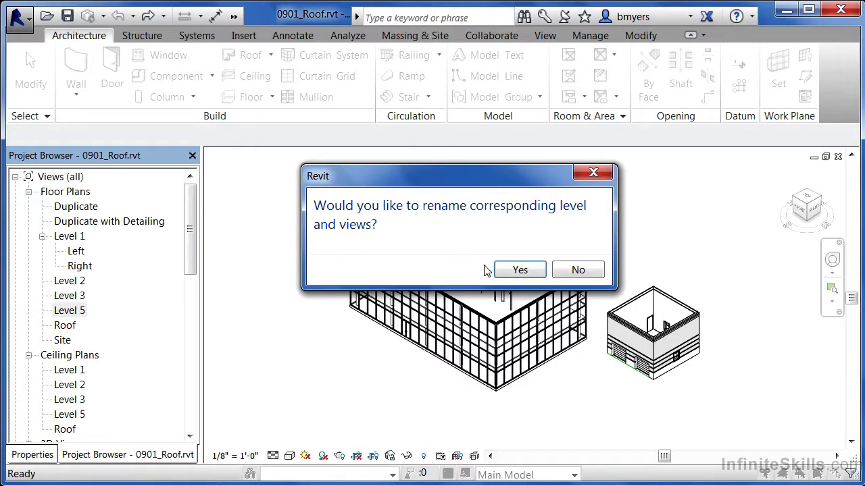
click(520, 270)
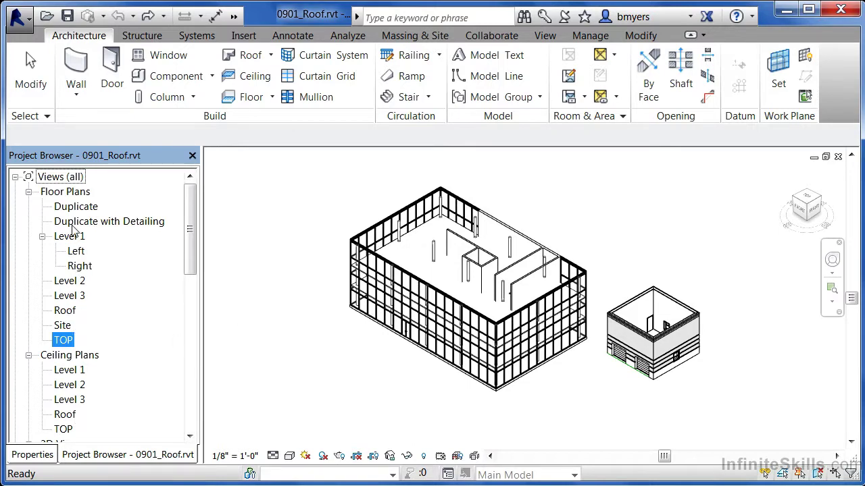
In the Roof floor plan, start a roof by footprint with Defines slope off and straight boundary lines
click(62, 312)
double_click(62, 312)
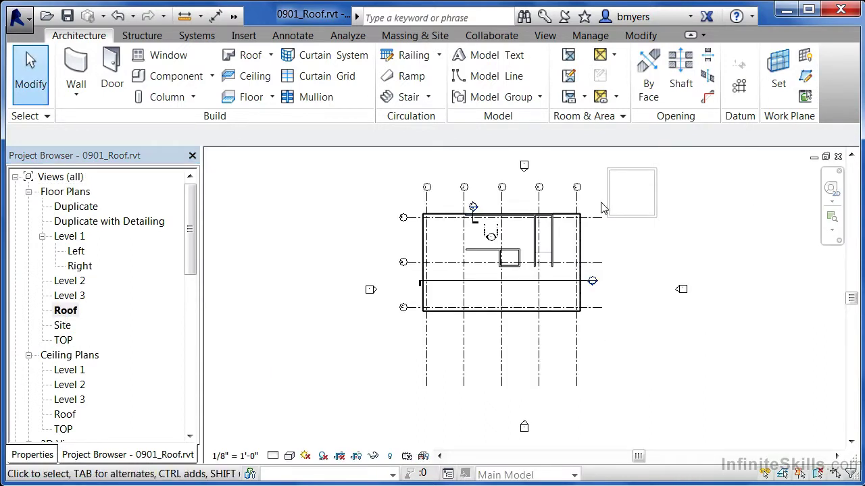
scroll(473, 270, up, 4)
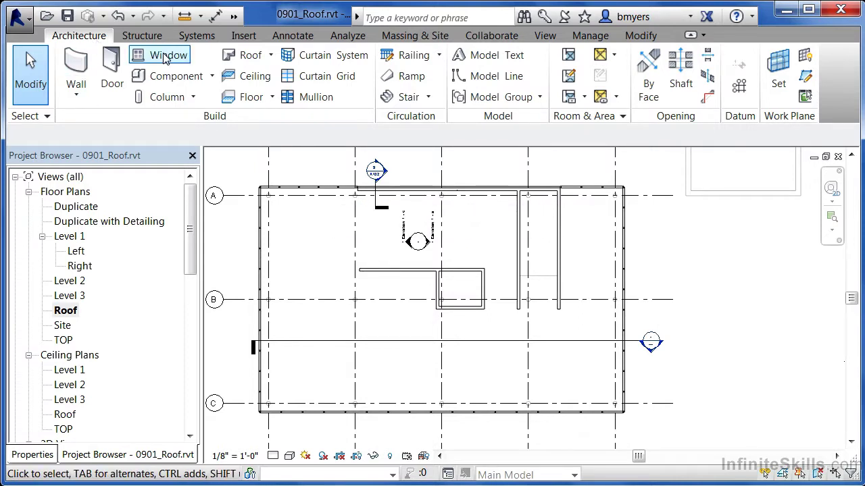
click(251, 58)
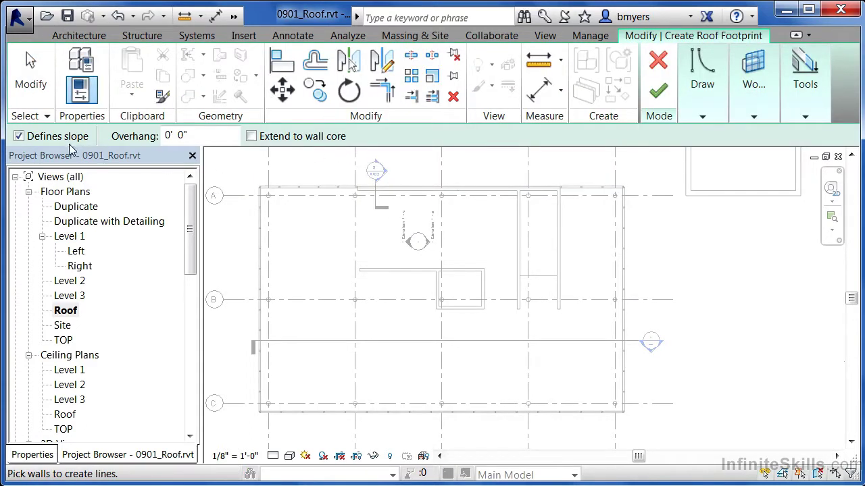
click(19, 136)
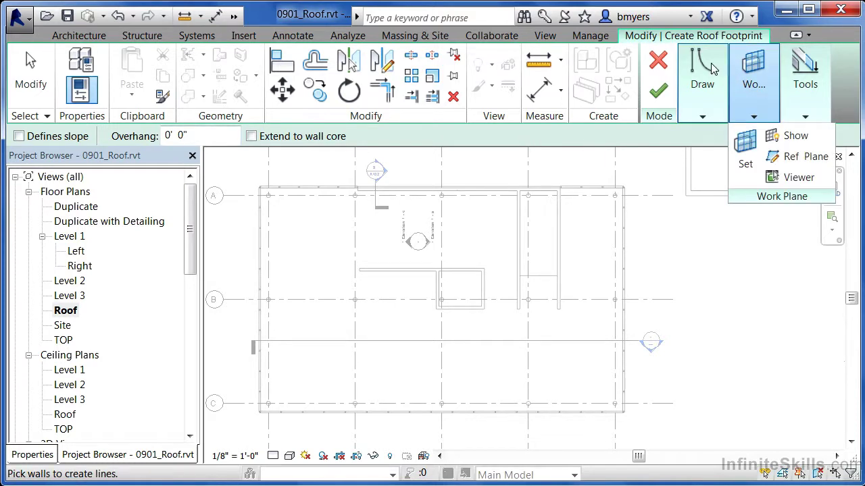
click(705, 101)
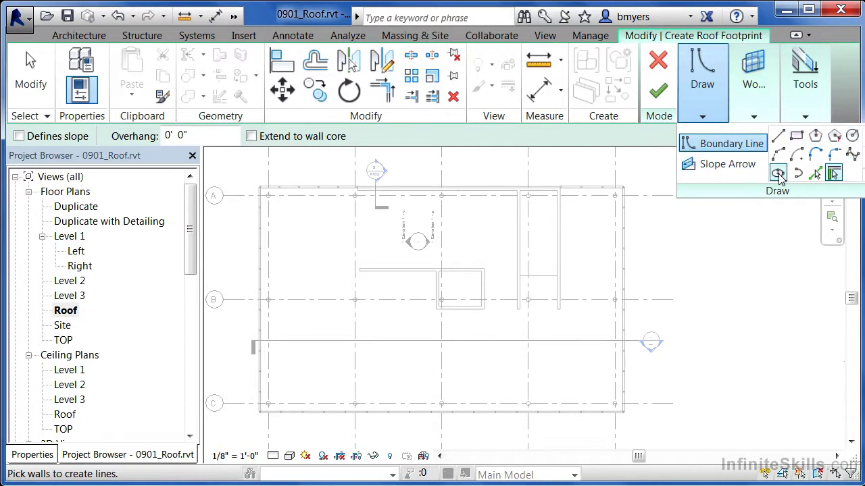
click(778, 135)
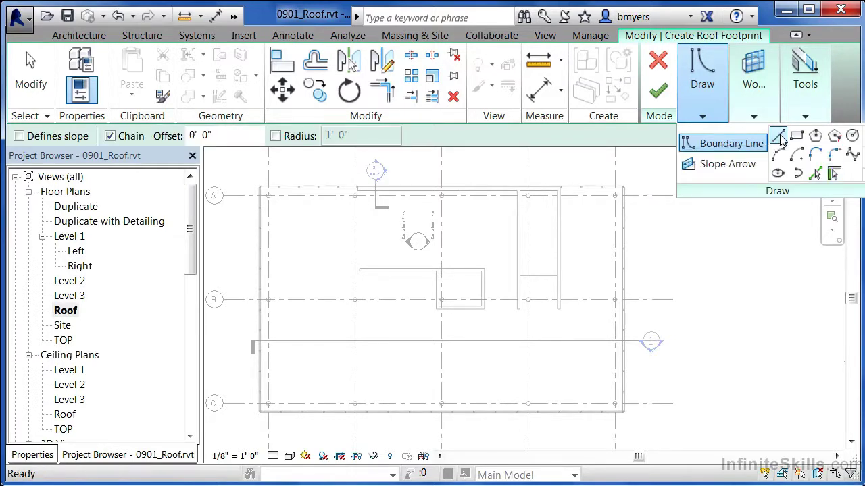
Draw the roof boundary from the building's upper-left inside corner down the left wall and across the lower wall to its right corner
scroll(260, 189, up, 5)
scroll(246, 178, up, 2)
click(243, 177)
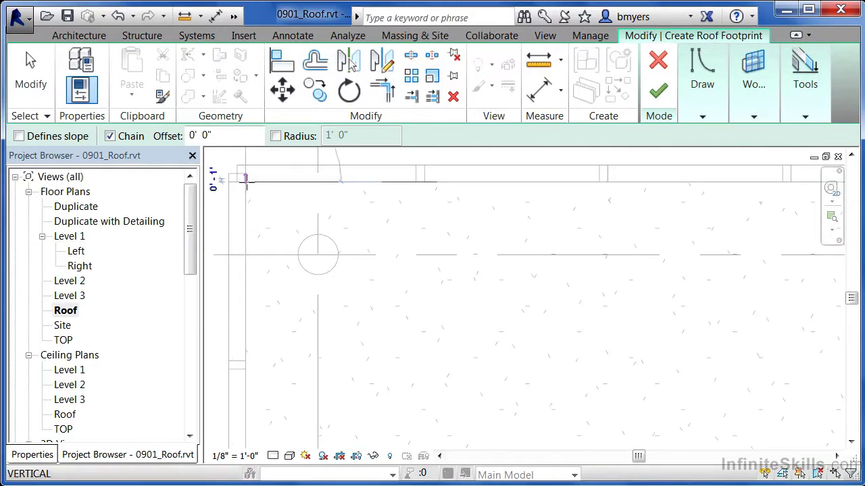
scroll(263, 170, down, 3)
scroll(264, 170, down, 2)
scroll(263, 338, up, 4)
scroll(261, 327, down, 2)
click(252, 302)
scroll(255, 334, down, 2)
scroll(534, 348, up, 5)
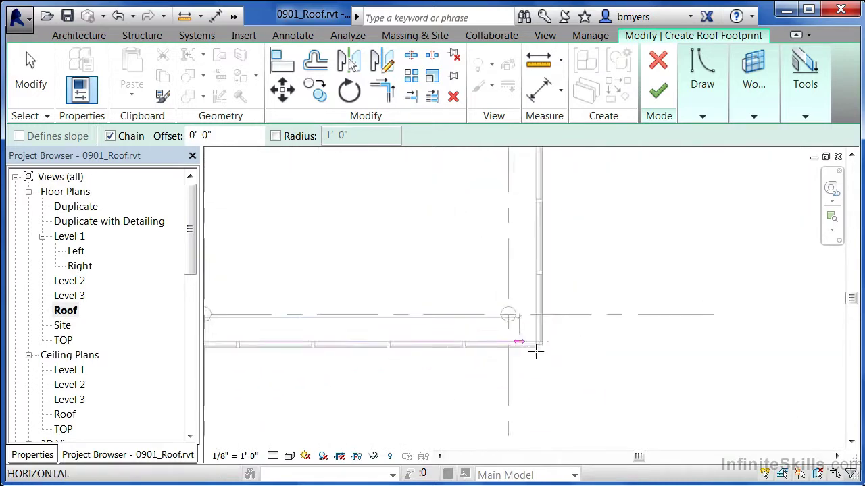
click(517, 321)
Continue the boundary up the right wall and along the upper wall, jogging in to follow the masonry wall's inside face to grid 2
scroll(518, 382, down, 4)
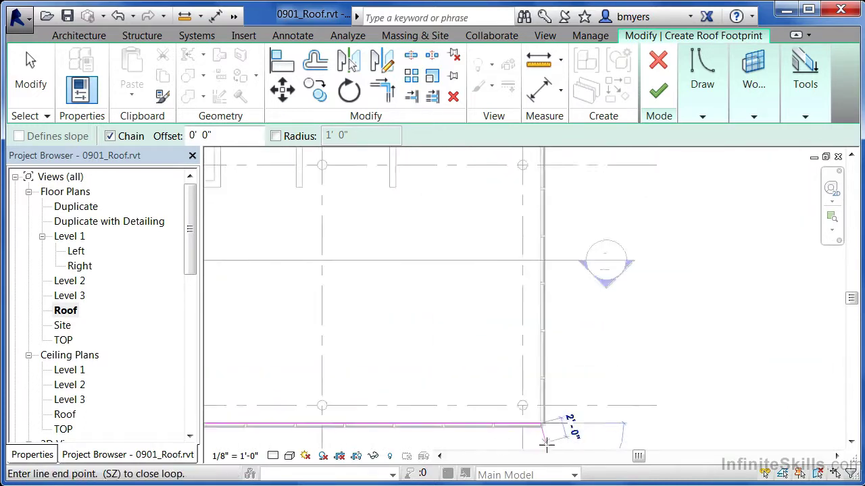
scroll(540, 182, up, 5)
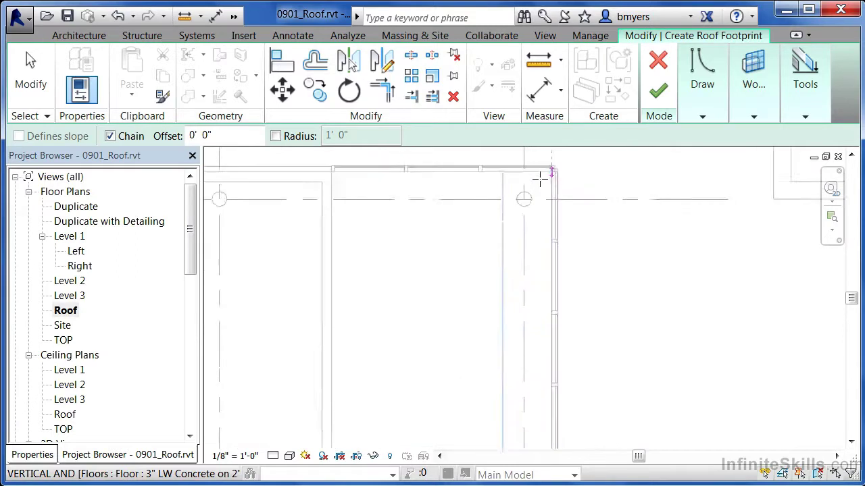
click(556, 166)
scroll(540, 233, down, 4)
click(462, 220)
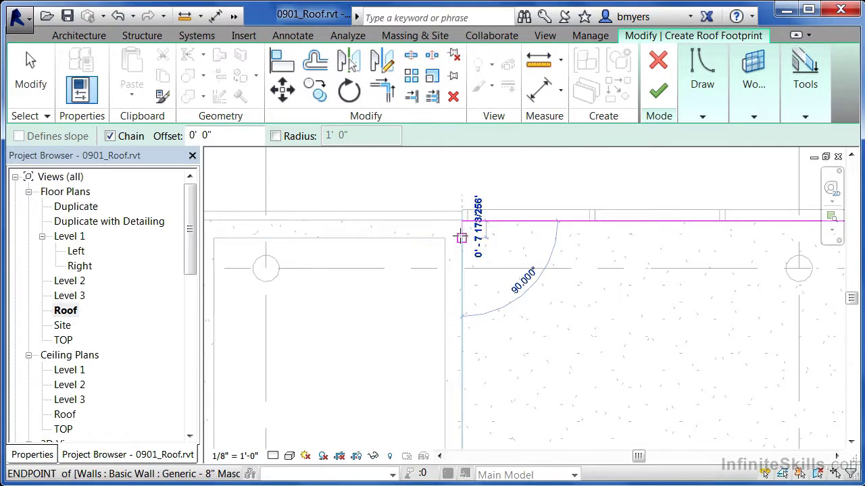
scroll(565, 251, down, 2)
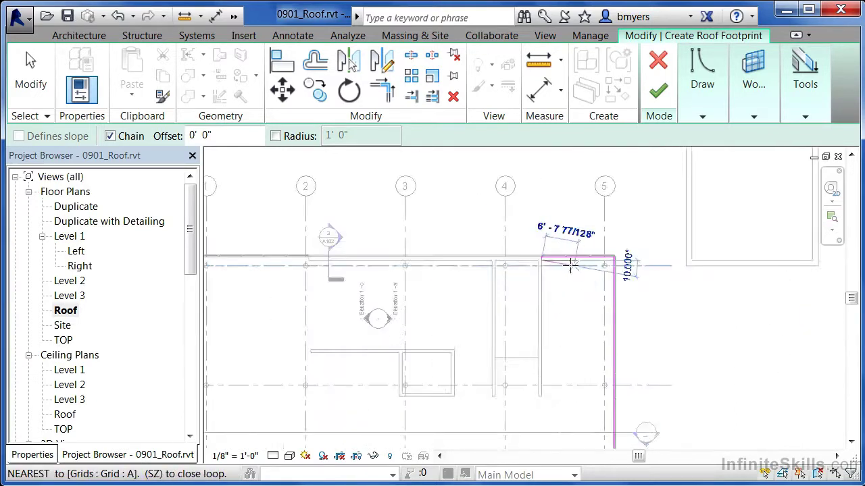
click(574, 250)
scroll(401, 253, up, 2)
scroll(400, 253, up, 2)
click(397, 253)
scroll(392, 253, up, 2)
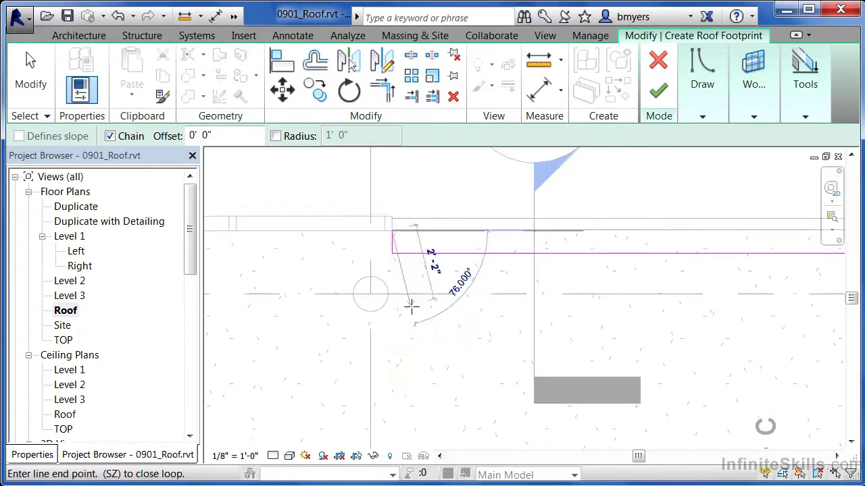
Close the boundary at its starting corner on the upper left of the building and finish the footprint roof
scroll(522, 317, down, 2)
scroll(522, 317, down, 3)
scroll(323, 297, up, 5)
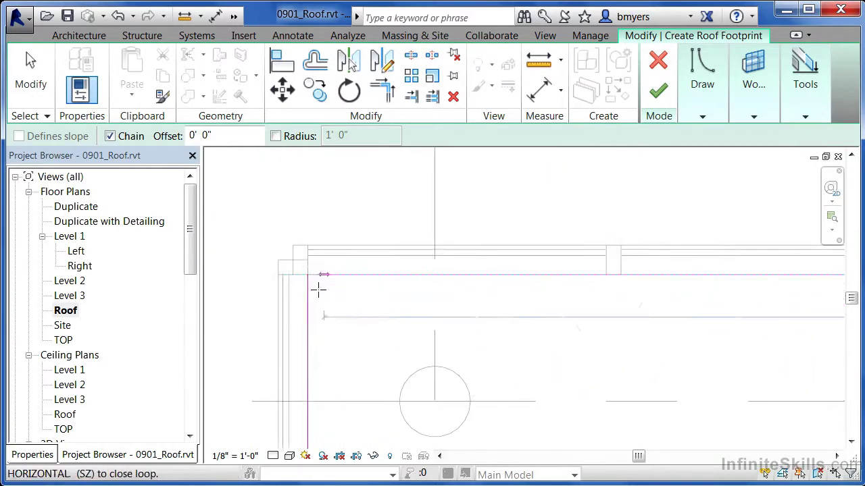
click(307, 274)
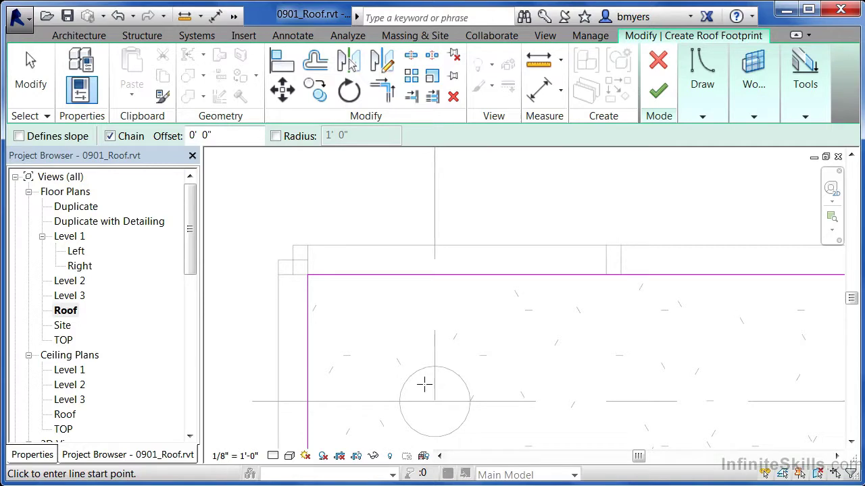
scroll(280, 231, down, 4)
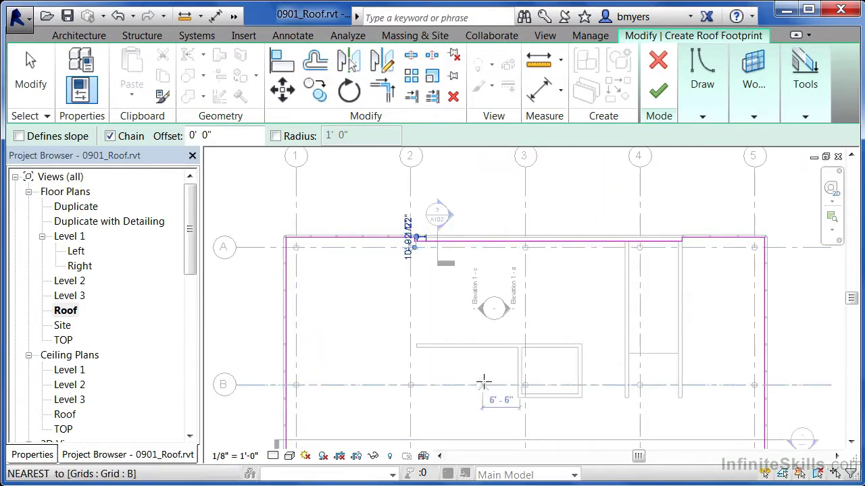
middle_drag(506, 407, 481, 331)
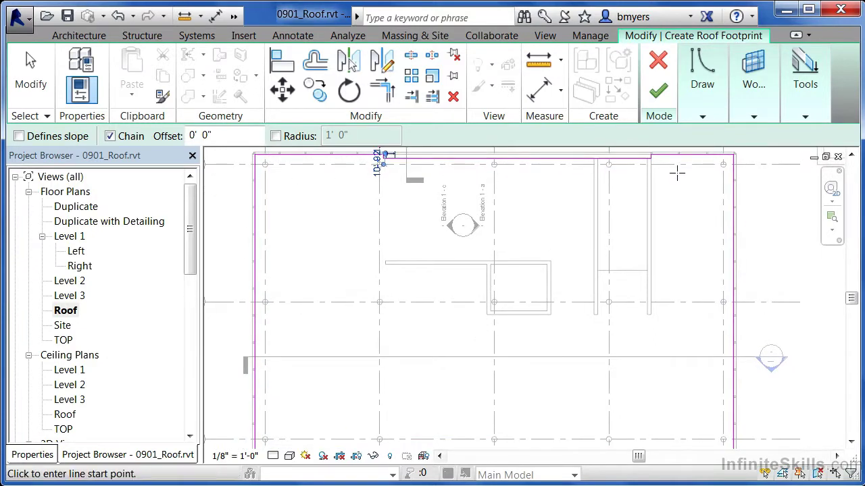
click(658, 92)
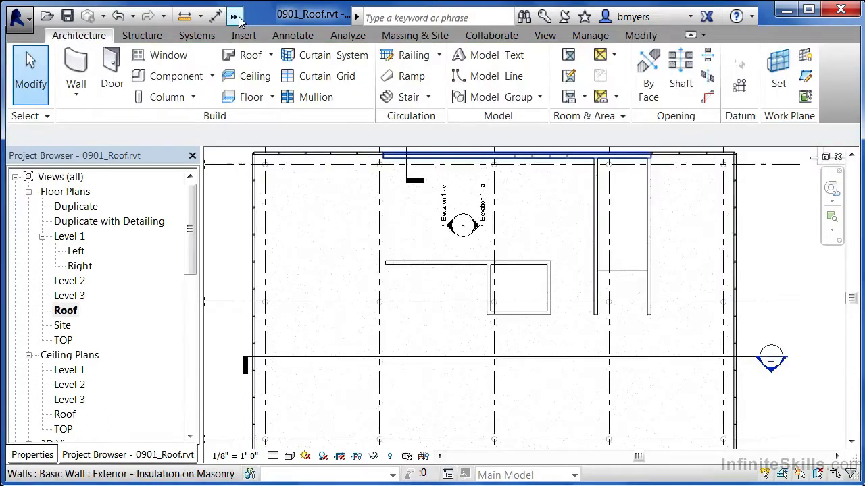
Open the default 3D view and look closely at the interior walls around the new roof
click(234, 16)
click(290, 39)
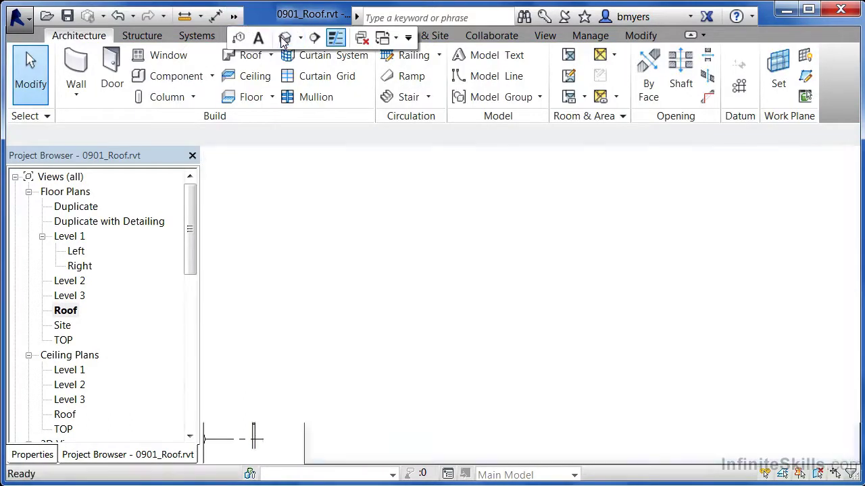
scroll(496, 241, up, 3)
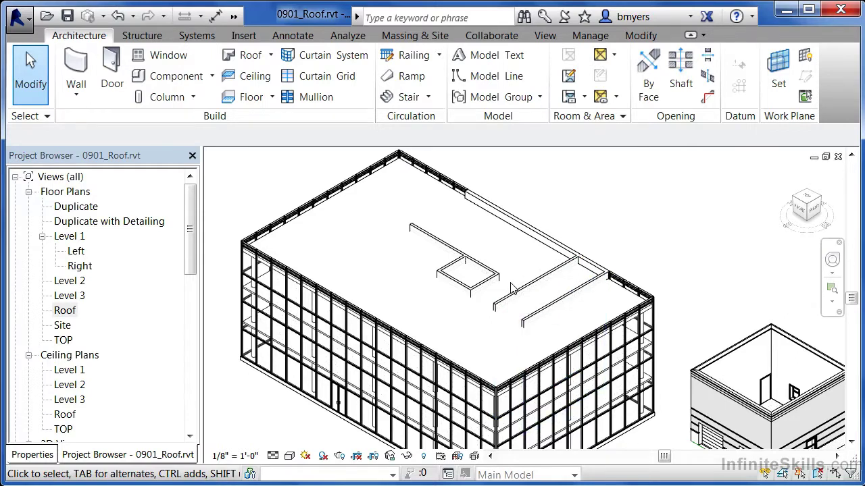
scroll(545, 235, up, 2)
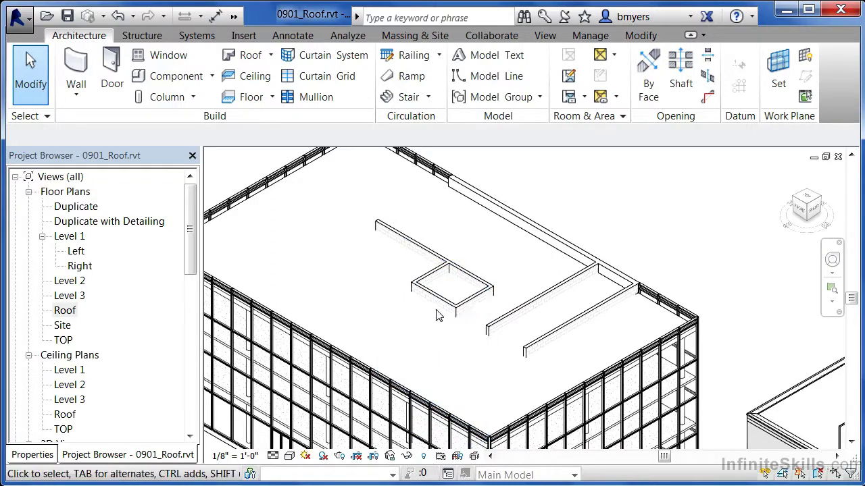
Attach the tops of all interior masonry walls projecting through the roof to the roof, and deselect them
click(422, 254)
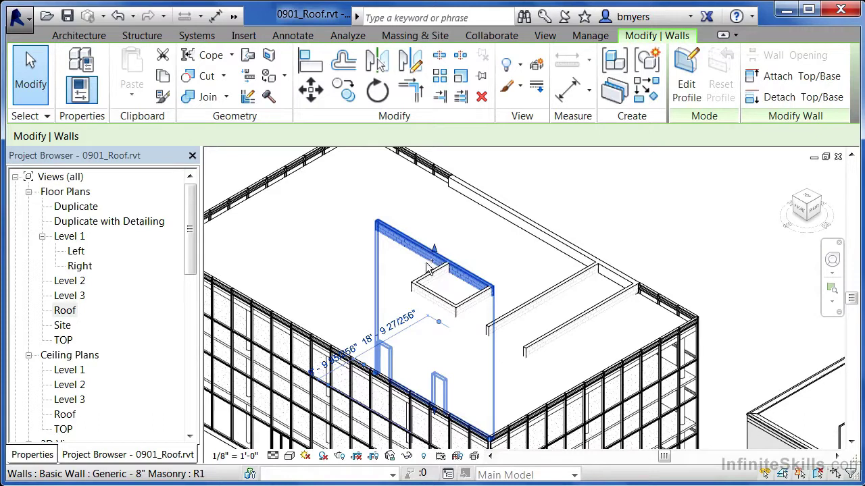
ctrl+click(433, 291)
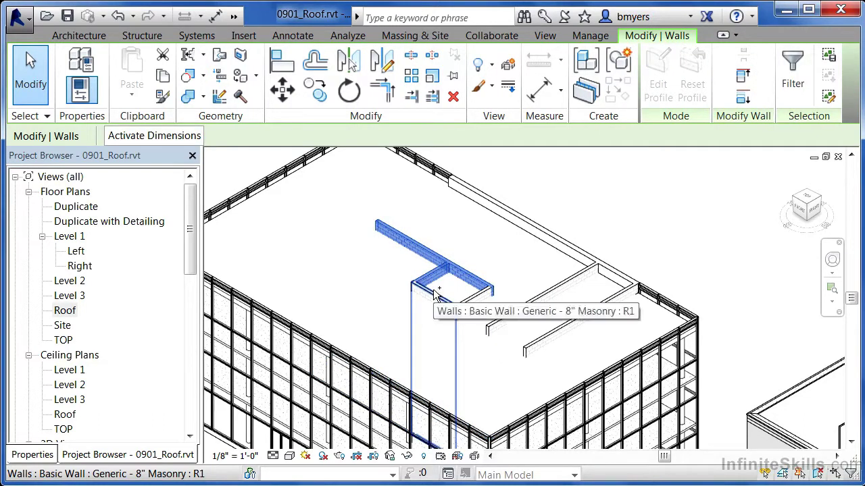
ctrl+click(458, 294)
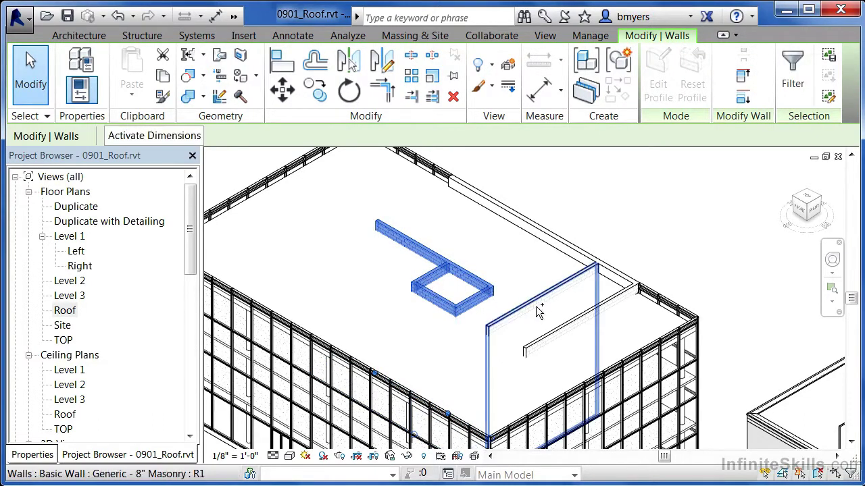
ctrl+click(559, 324)
ctrl+click(559, 324)
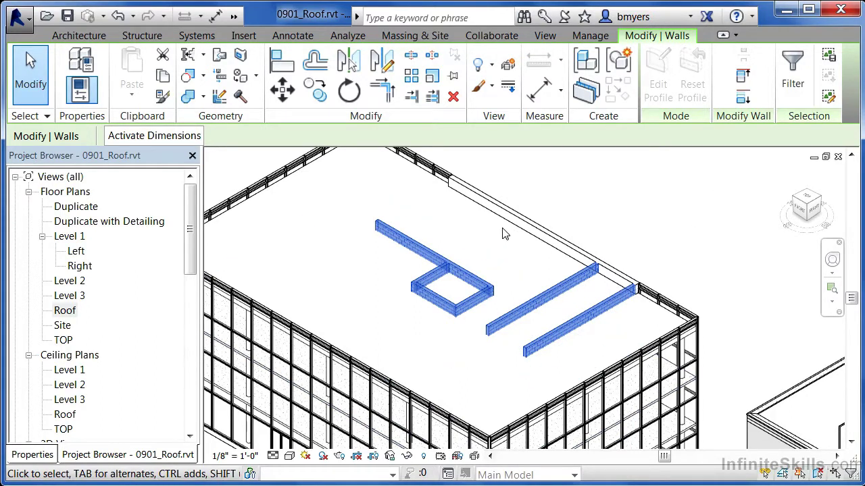
click(743, 81)
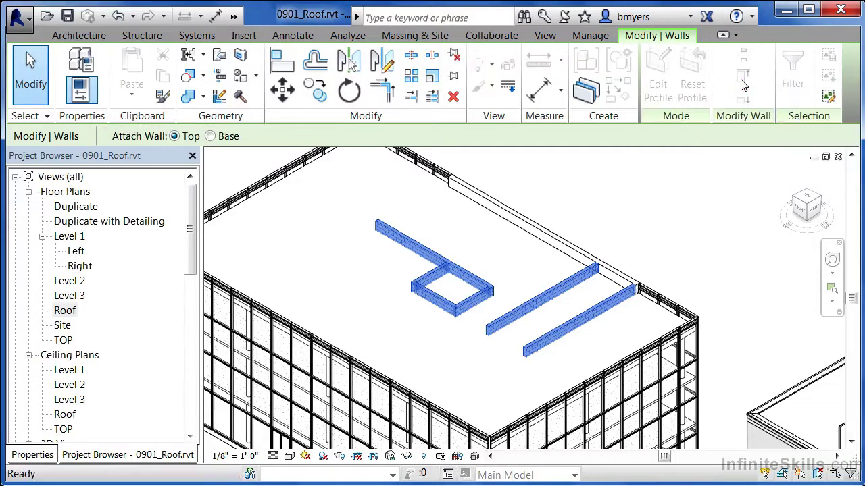
click(654, 307)
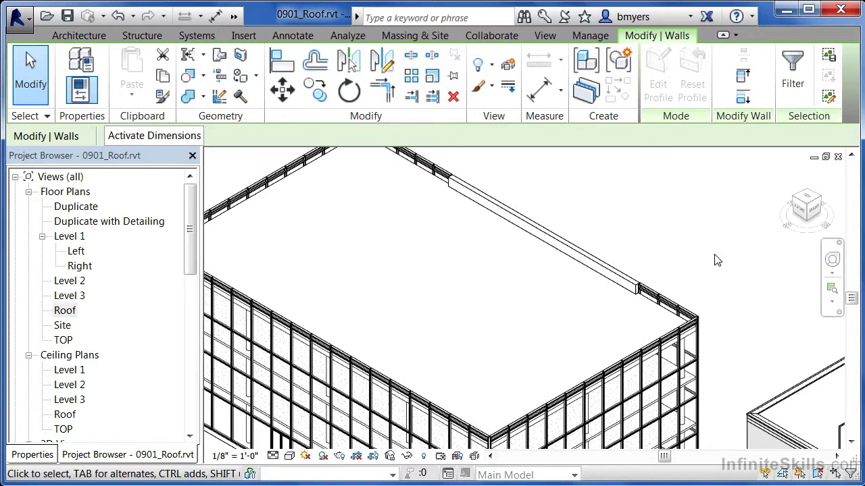
key(Escape)
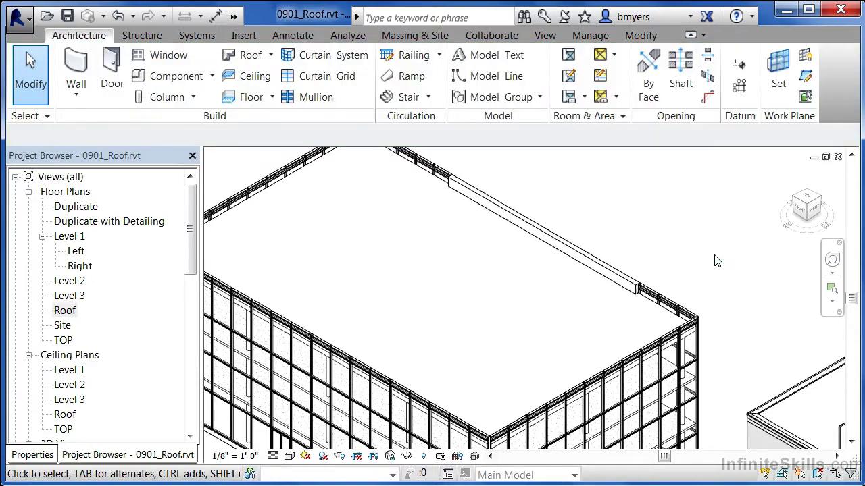
scroll(718, 261, down, 1)
scroll(717, 262, down, 1)
middle_drag(680, 222, 675, 236)
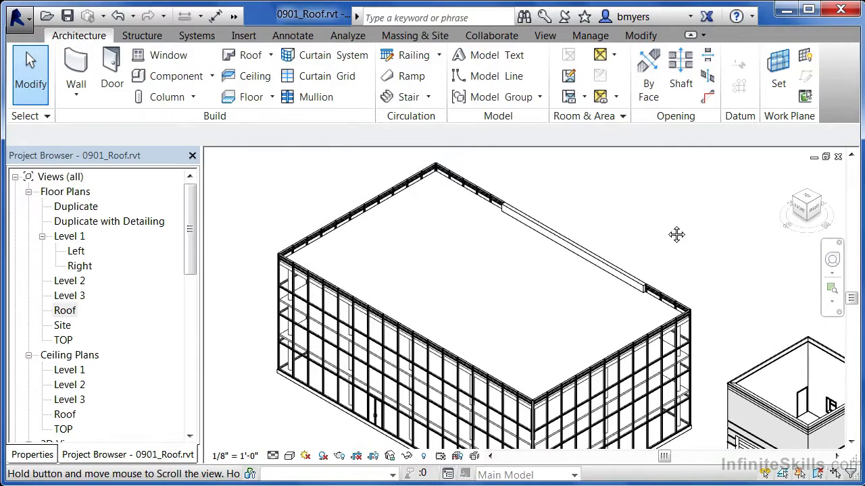
Try to start a footprint roof from the 3D view, moving it to Level 2
click(249, 54)
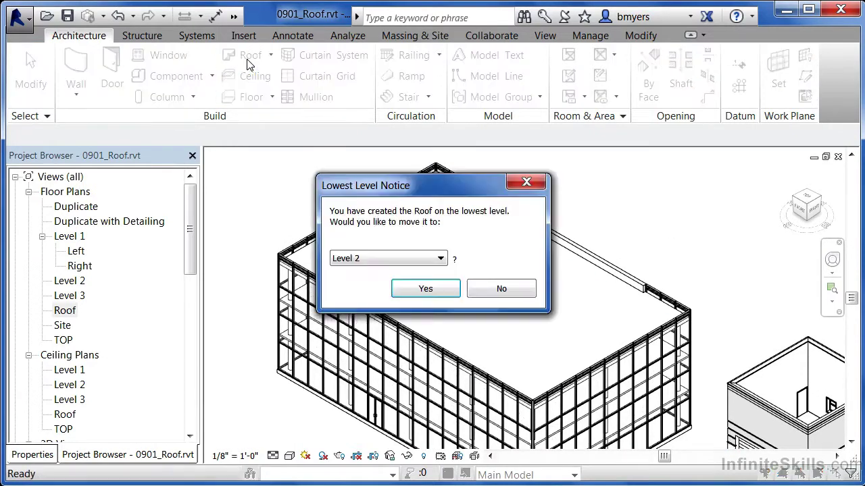
click(425, 290)
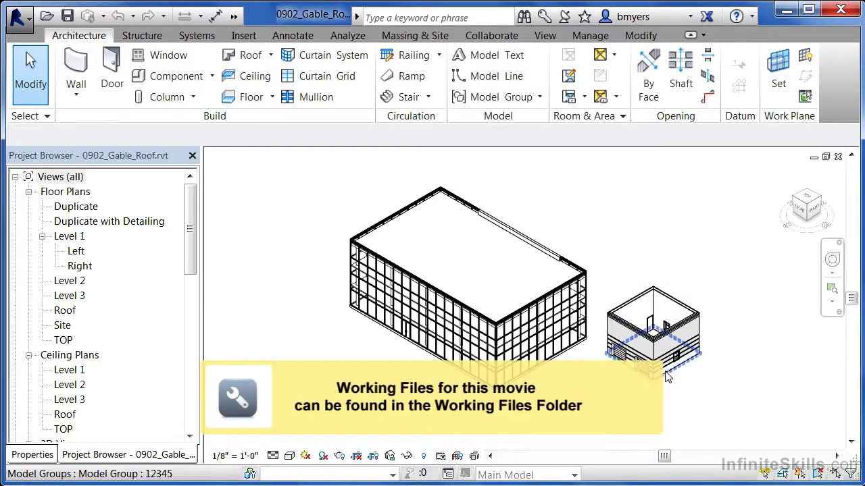
Open the Level 2 floor plan and frame the small garage building beside grid 5
scroll(708, 365, up, 5)
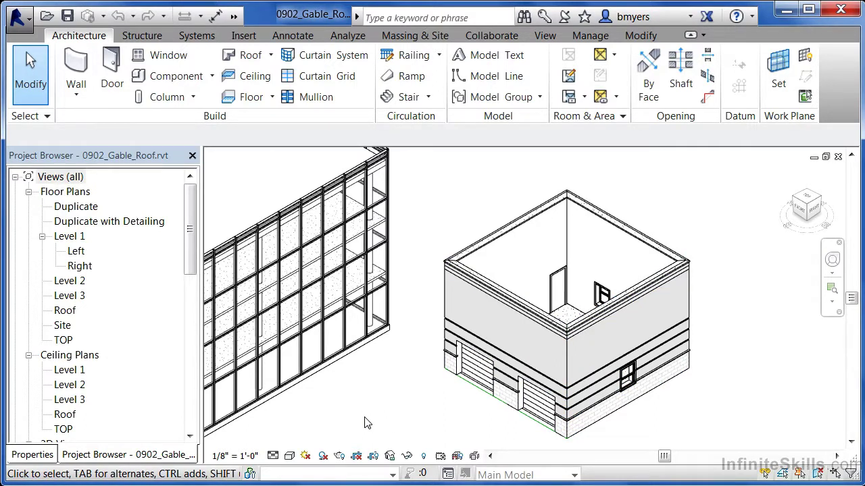
double_click(70, 281)
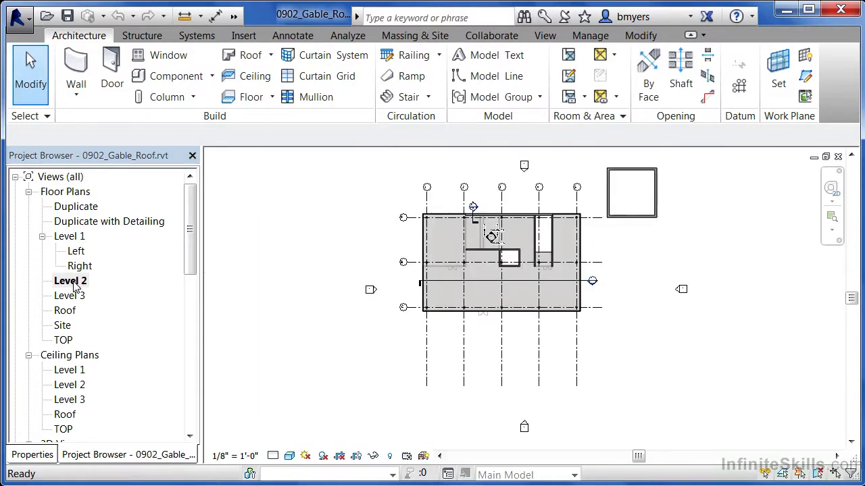
scroll(682, 176, up, 5)
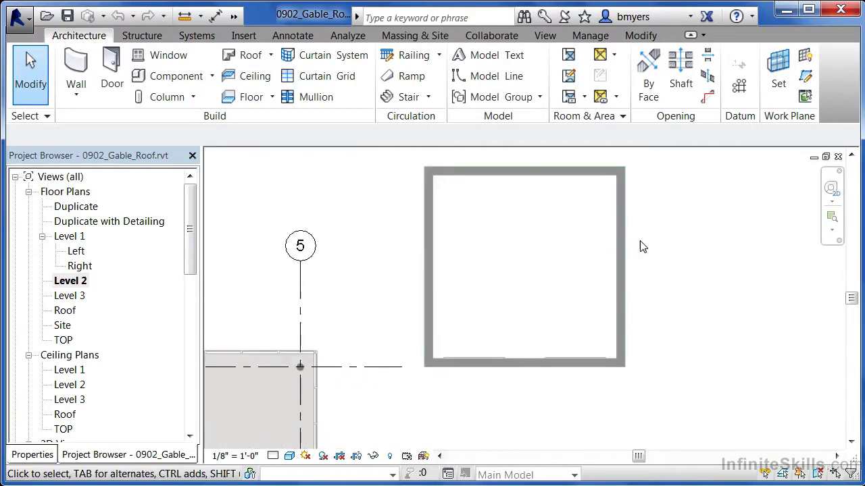
scroll(676, 189, up, 1)
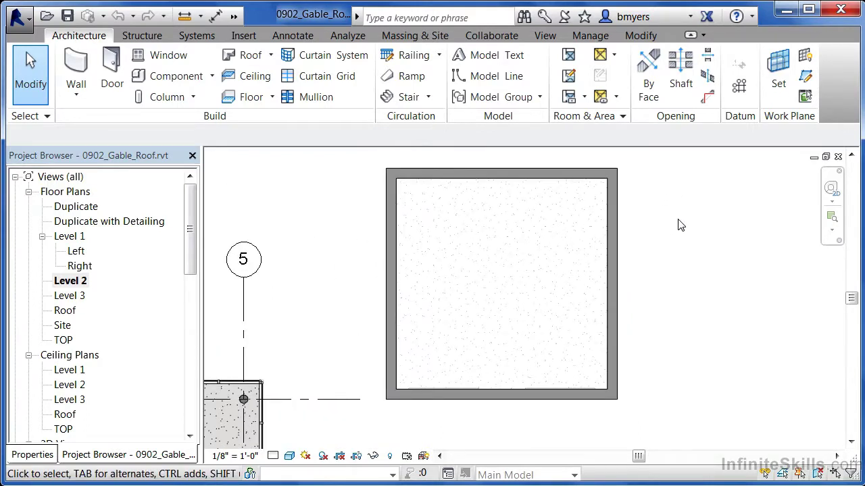
middle_drag(631, 231, 587, 225)
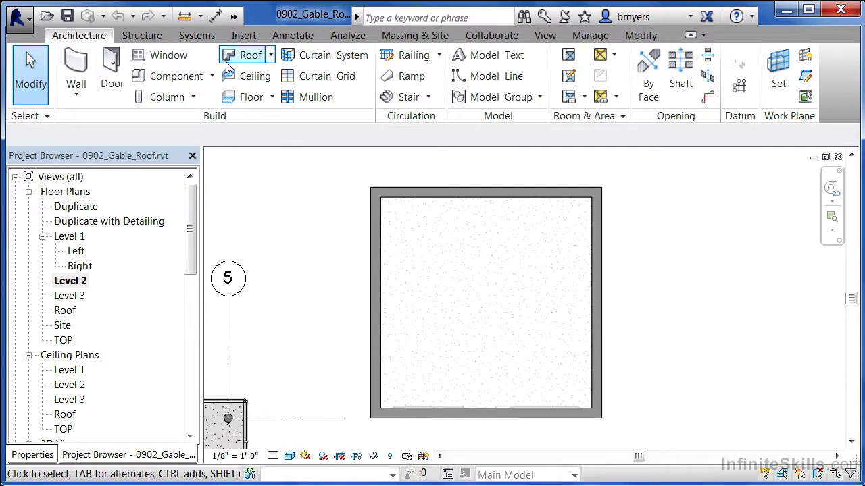
Start a footprint roof on Level 2 using the Wood Rafter 8" - Asphalt Shingle - Insulated type
click(254, 58)
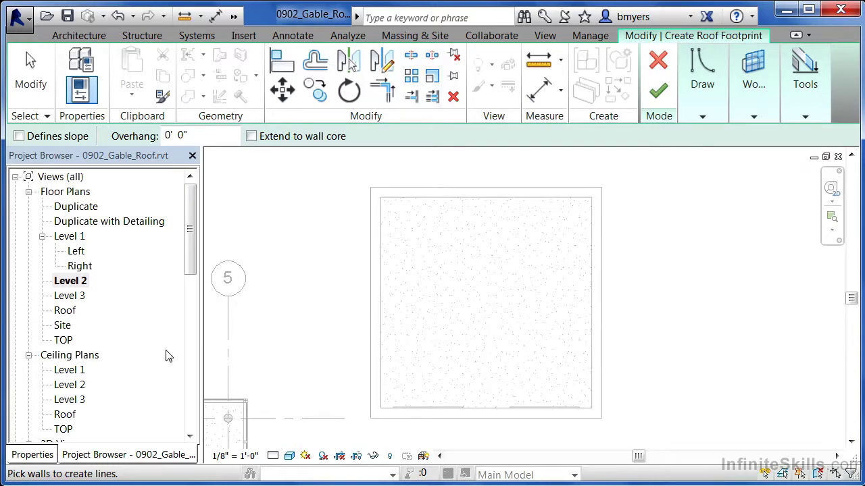
click(39, 458)
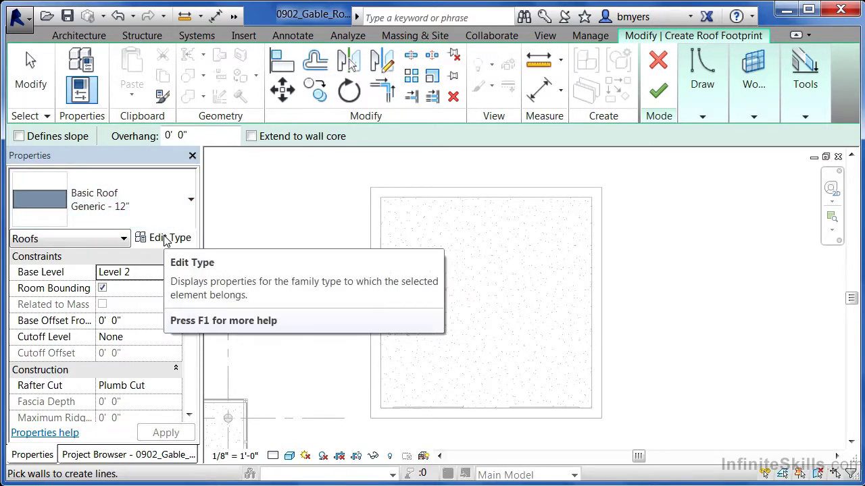
click(175, 205)
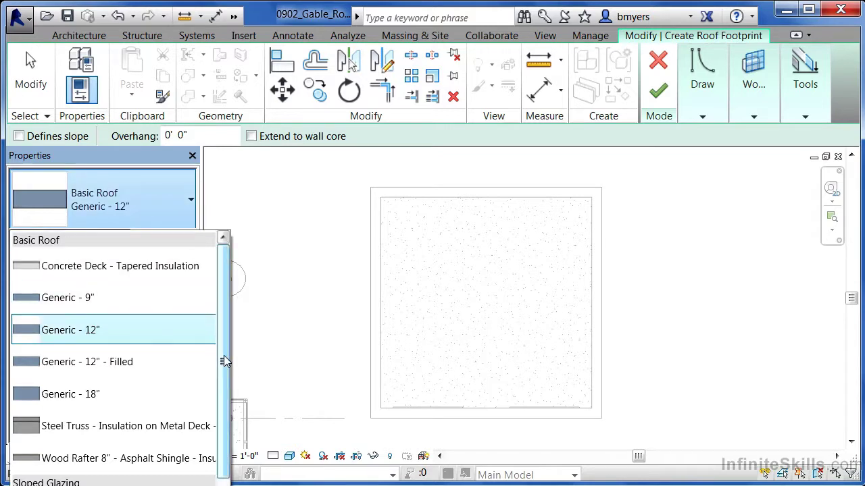
scroll(224, 359, down, 1)
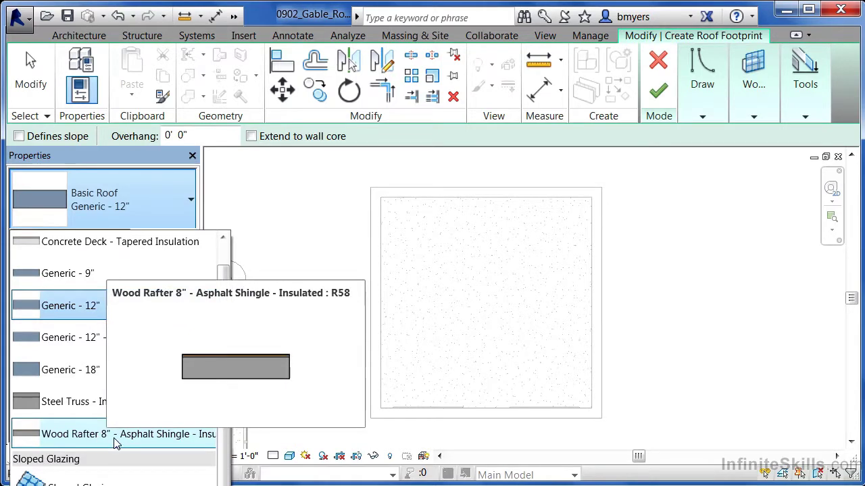
click(157, 441)
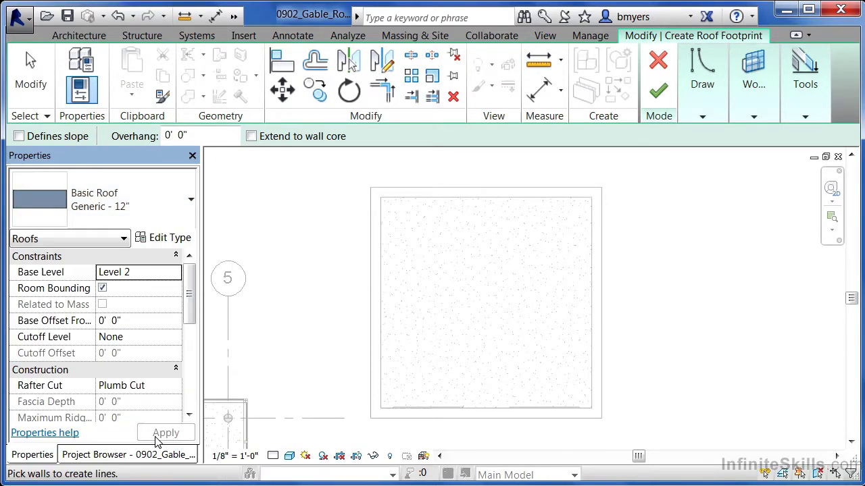
Examine the layer structure of the chosen wood rafter roof type and return to the sketch
click(171, 238)
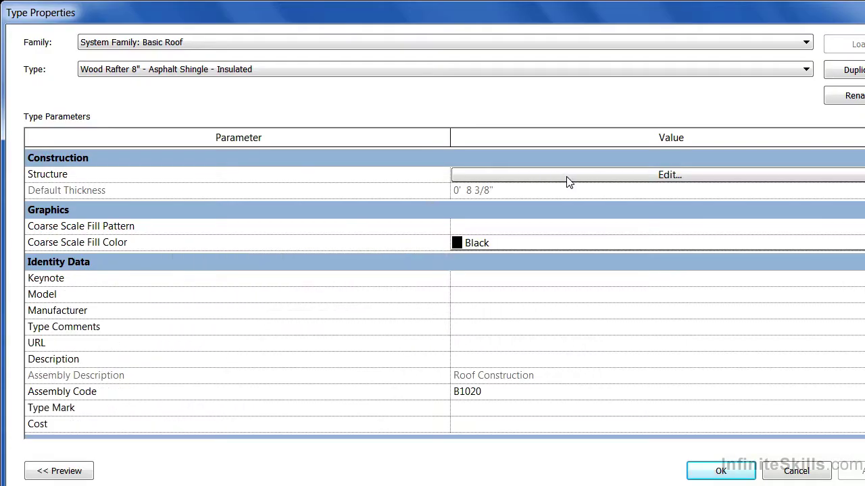
click(568, 175)
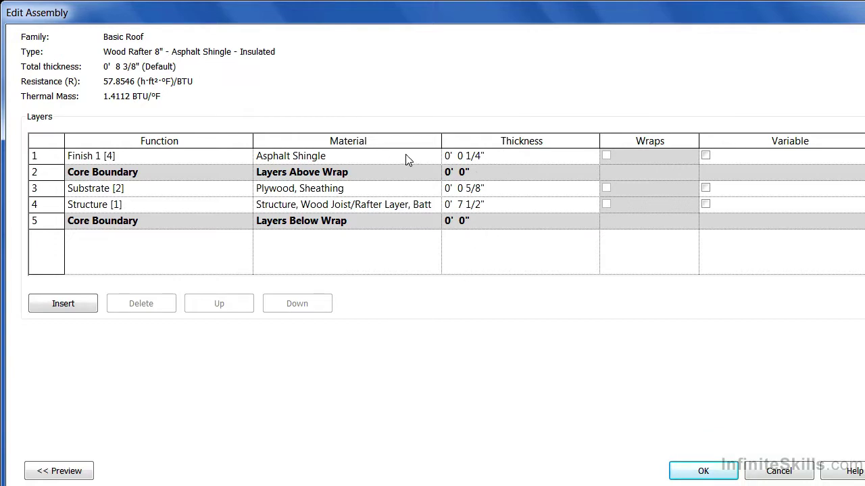
click(703, 473)
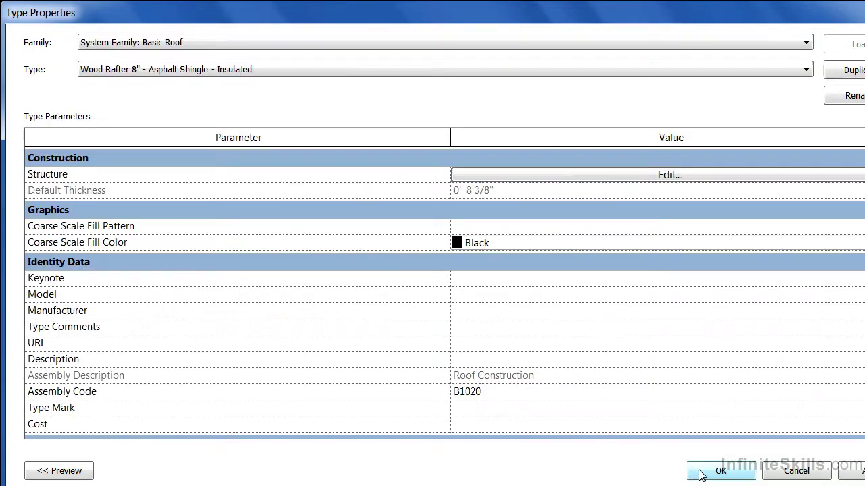
click(703, 473)
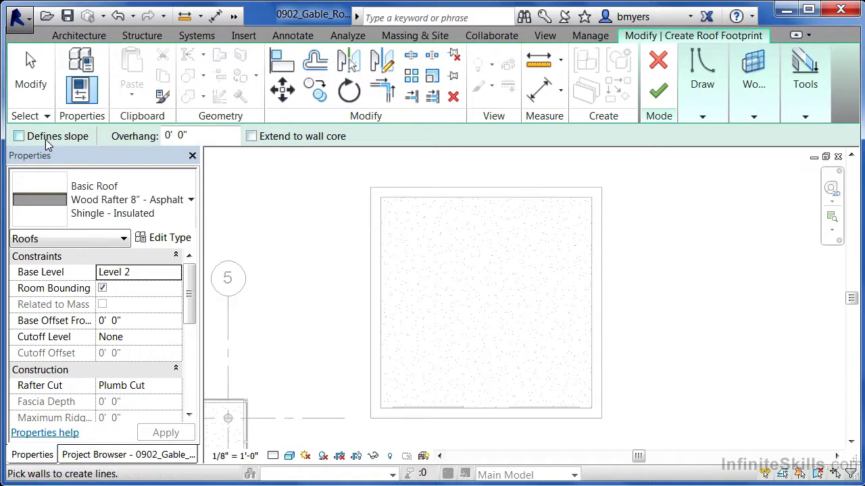
Add a slope-defining boundary line with a 2' 0" overhang by picking the garage's right wall
click(19, 137)
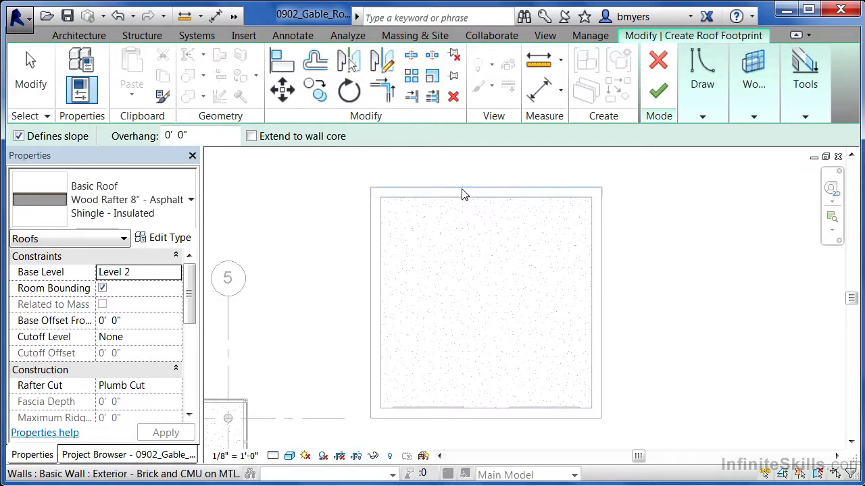
click(189, 136)
text(2)
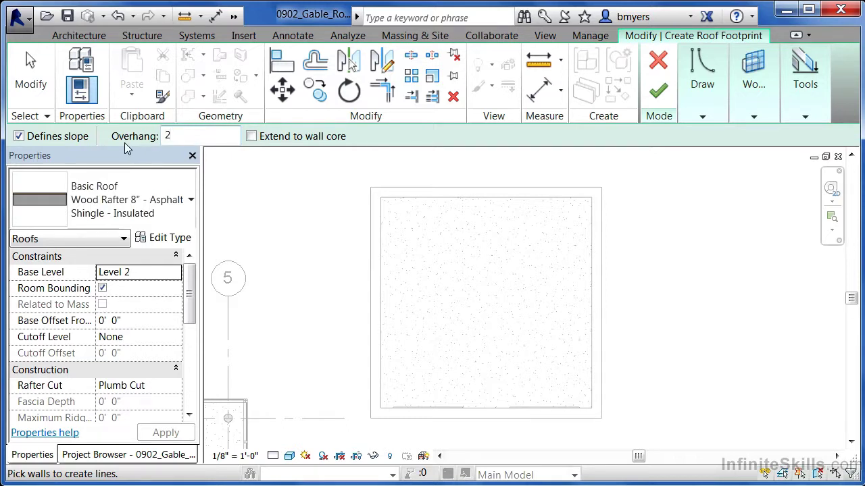
click(702, 118)
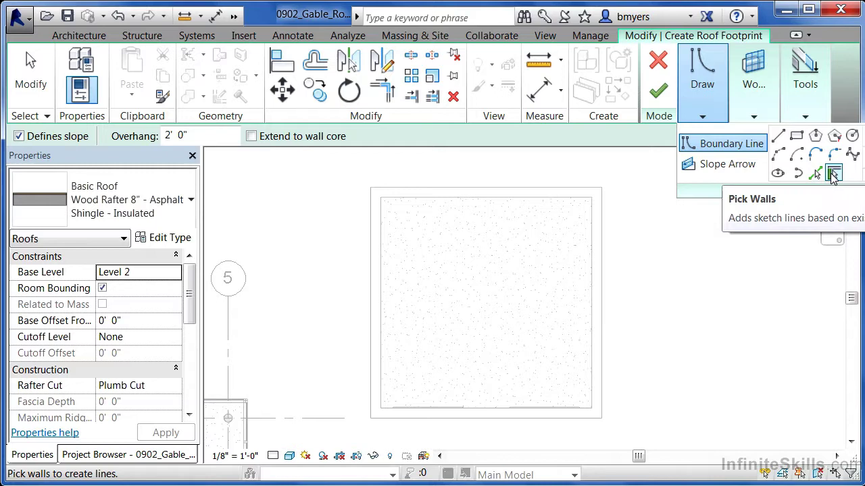
click(833, 174)
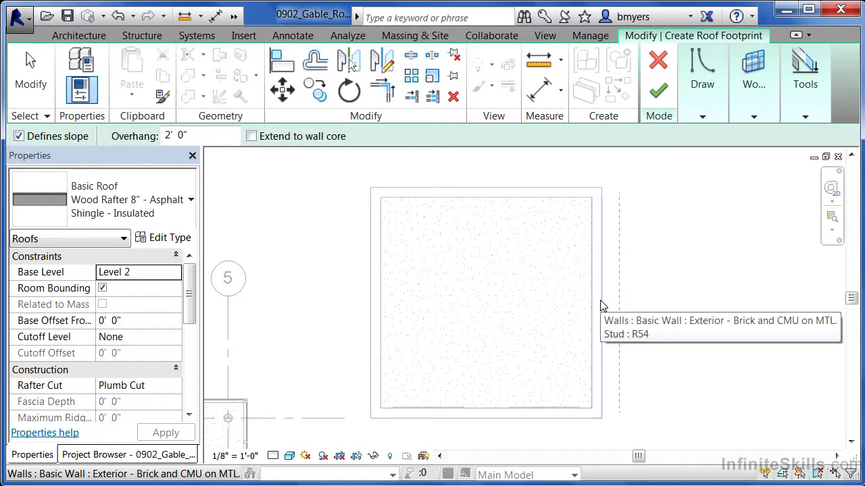
click(602, 307)
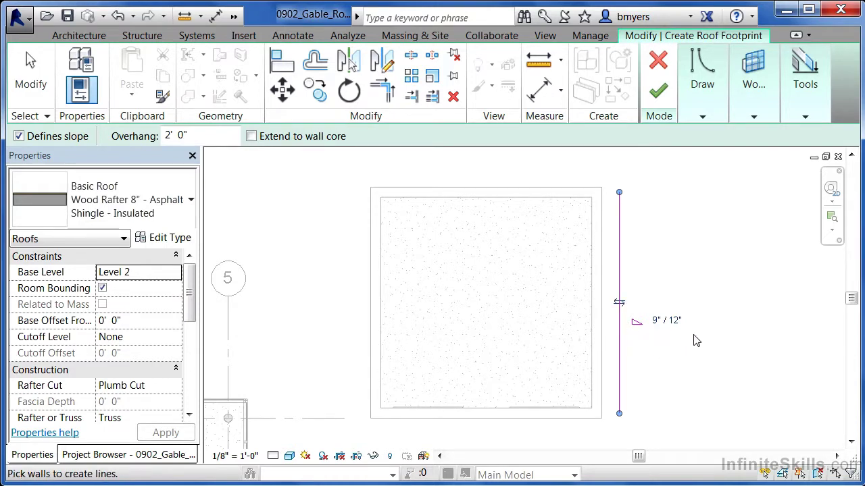
Set the slope of the right boundary line to 4" / 12"
click(656, 327)
drag(635, 321, 644, 322)
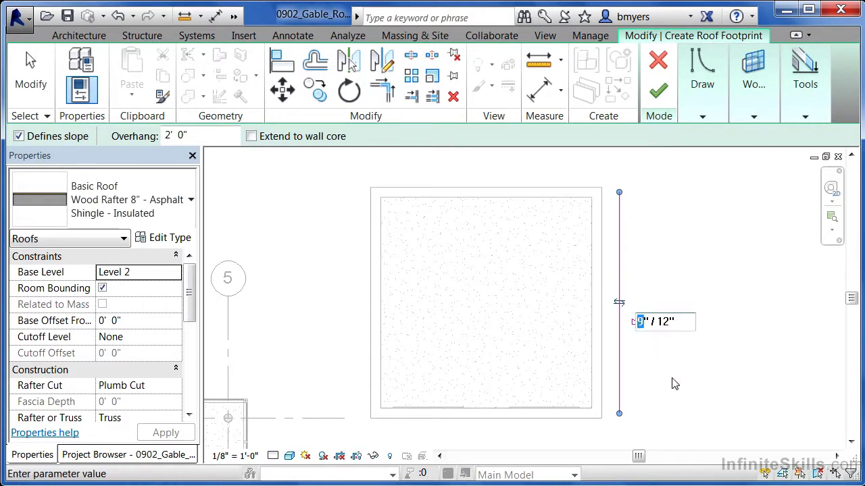
key(BackSpace)
text(4)
key(Return)
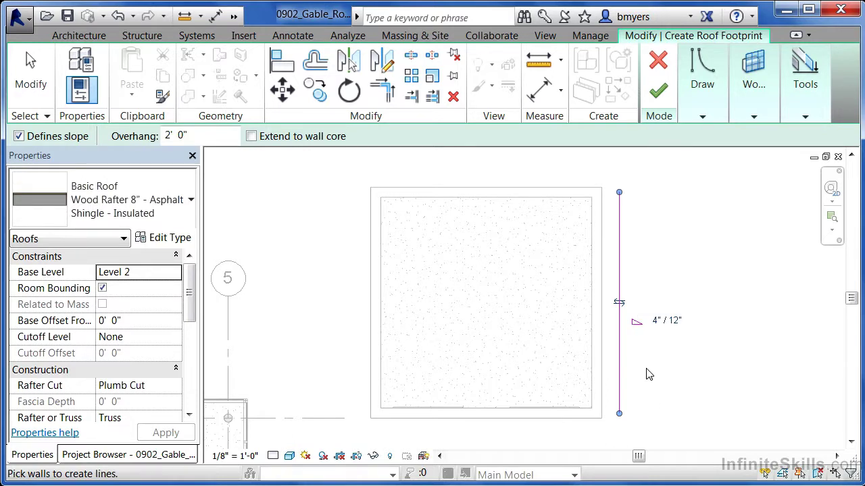
Add a slope-defining boundary line from the garage's left wall and set its slope to 4" / 12"
click(371, 331)
click(355, 287)
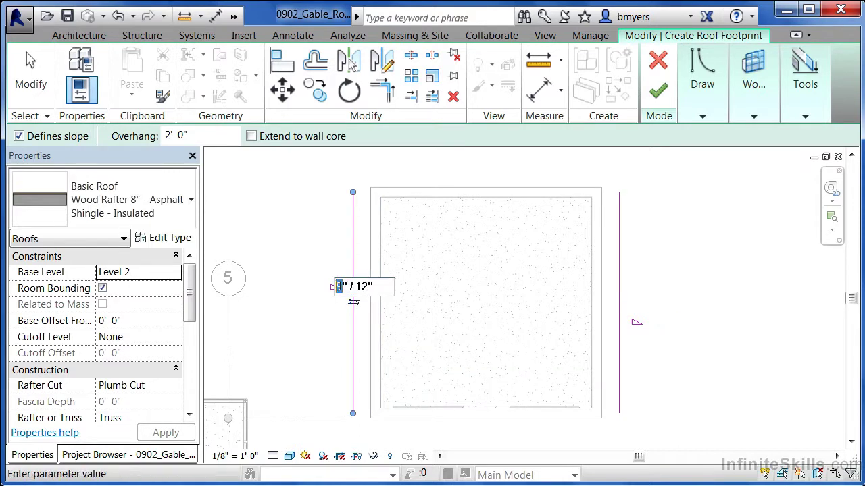
click(671, 391)
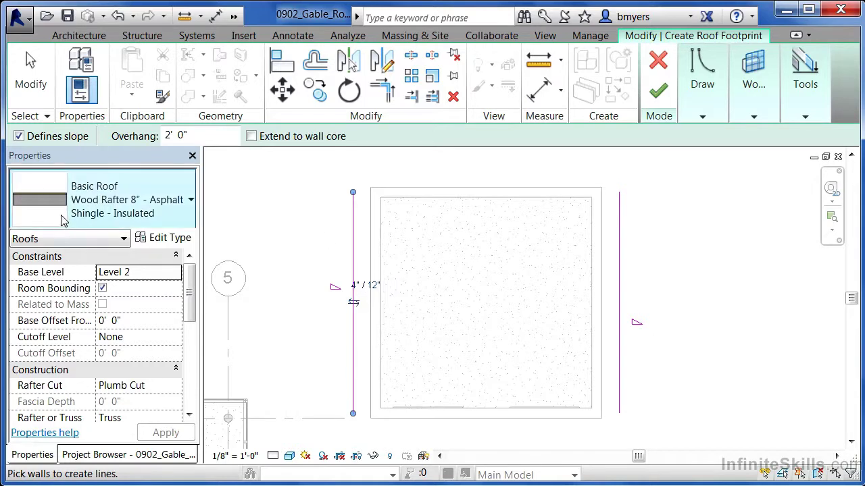
Add non-sloping boundary lines from the garage's upper and lower walls, finish the gable roof and deselect it
click(19, 137)
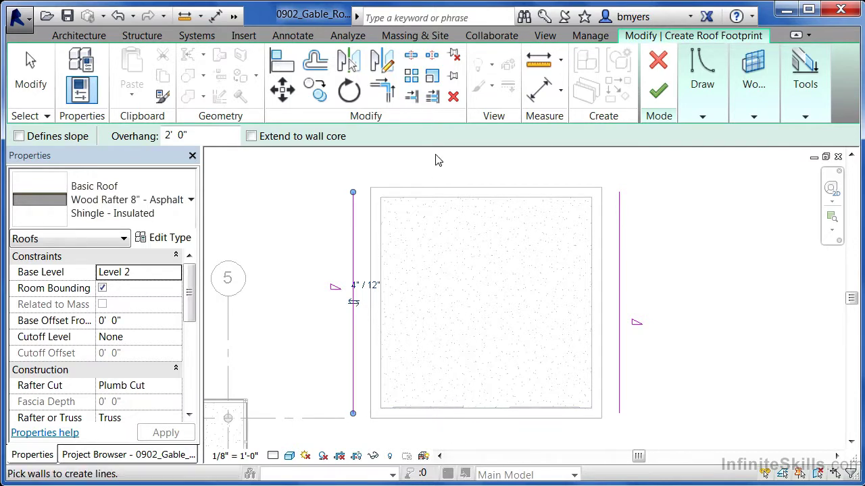
click(473, 195)
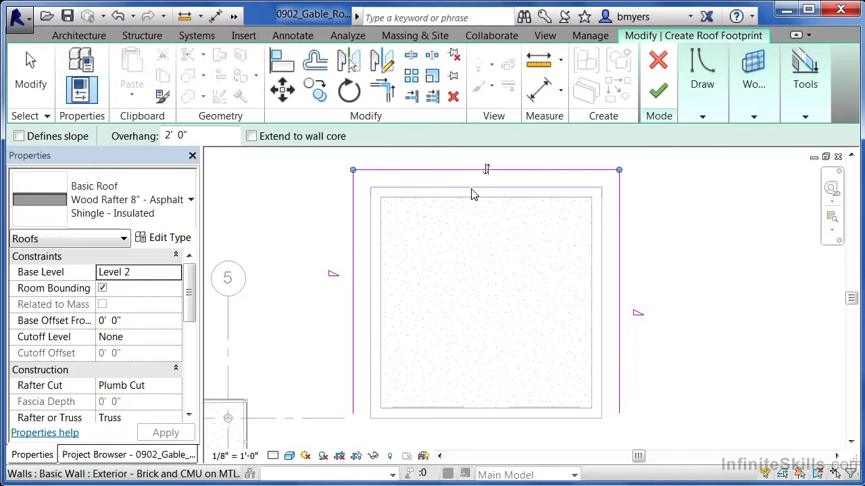
click(494, 420)
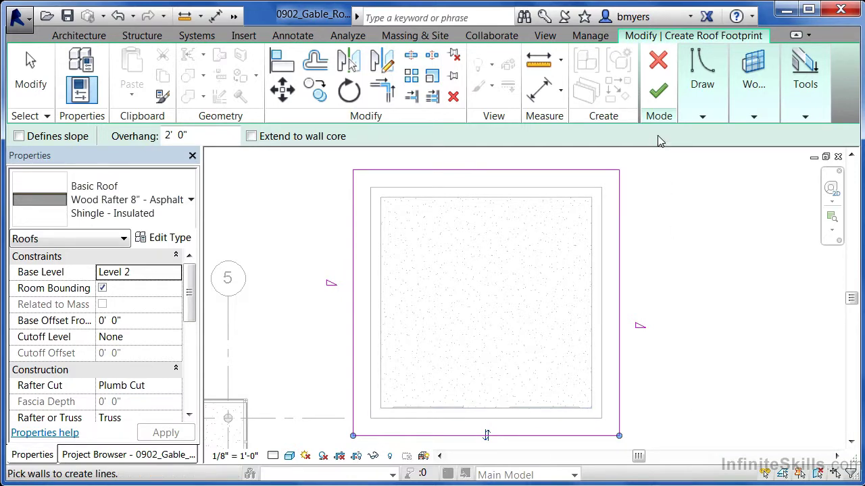
click(659, 95)
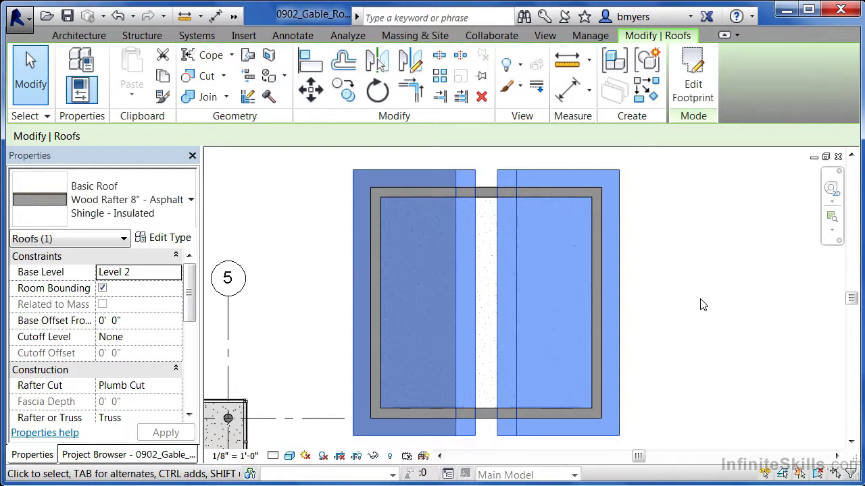
click(696, 313)
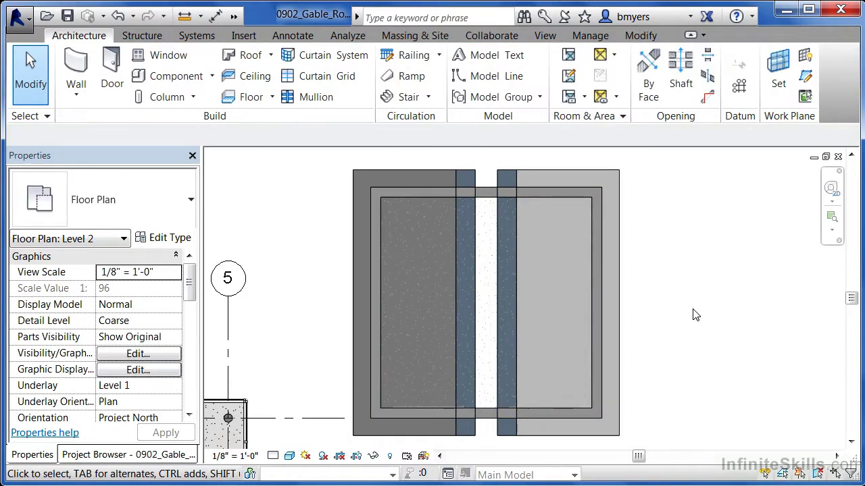
Open the default 3D view and check how the garage walls meet the new gable roof
click(234, 16)
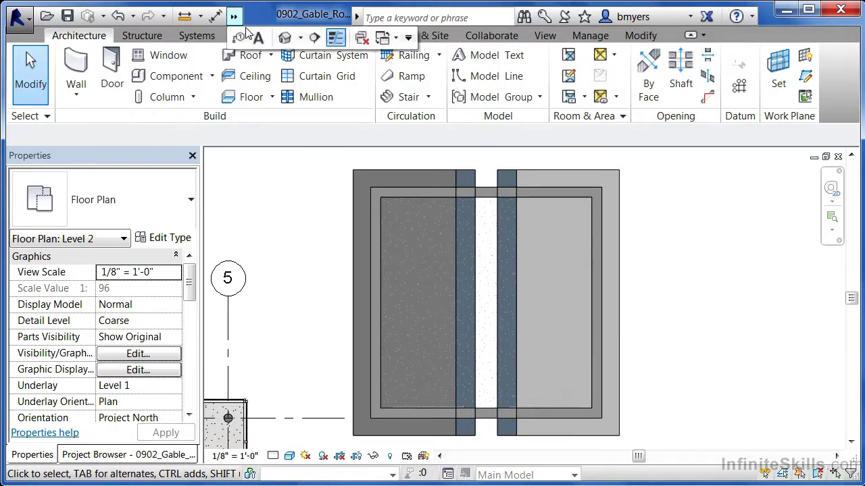
click(284, 37)
scroll(746, 361, up, 3)
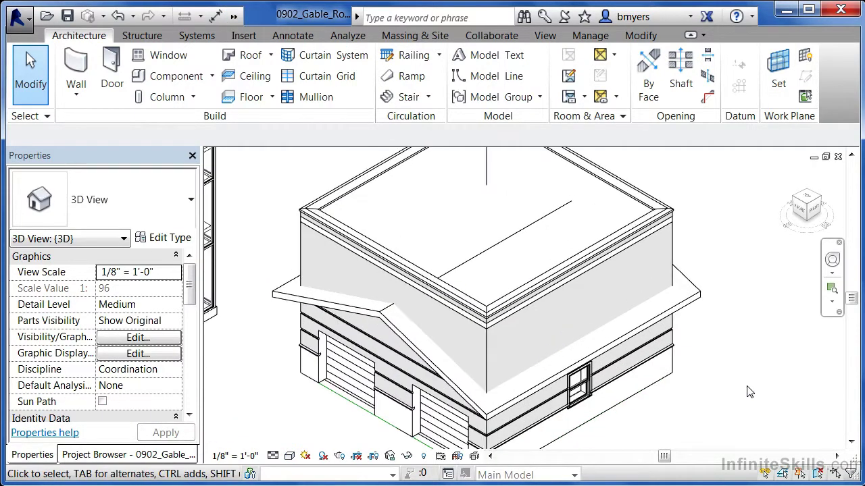
scroll(742, 406, down, 2)
scroll(743, 420, up, 1)
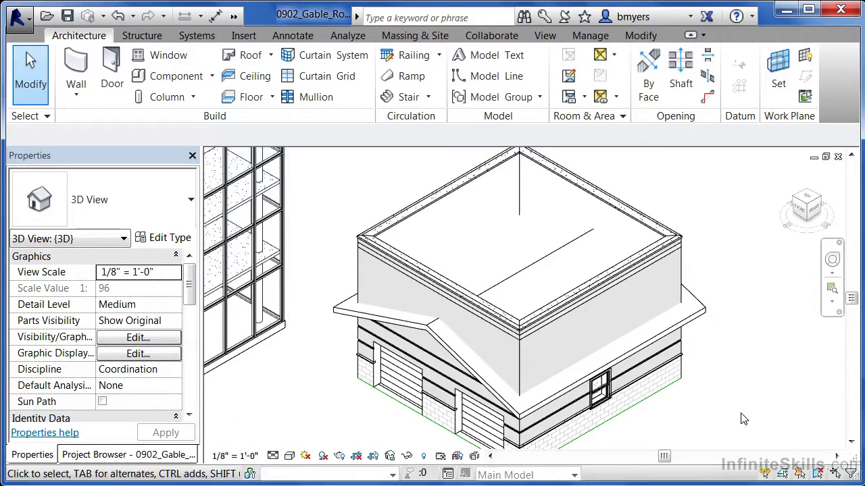
middle_drag(721, 372, 723, 381)
scroll(721, 379, down, 1)
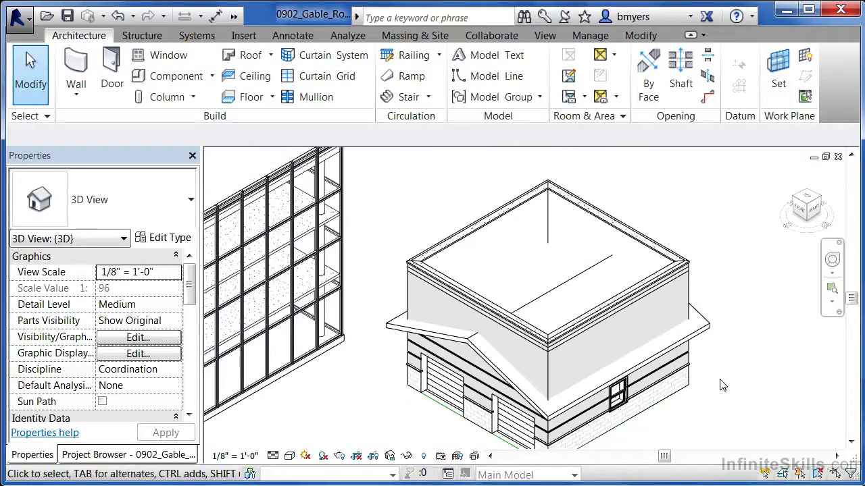
Attach the tops of the garage's four exterior walls to the gable roof, dismiss the warning, deselect and check the result in 3D
click(641, 290)
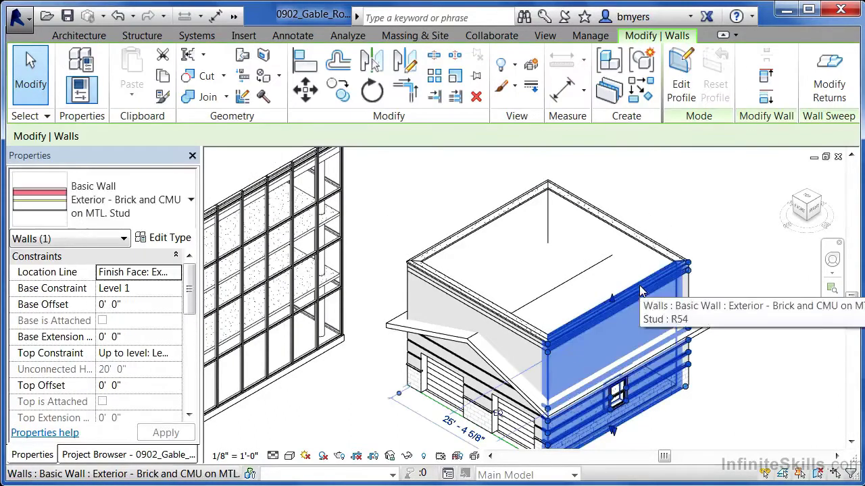
ctrl+click(650, 239)
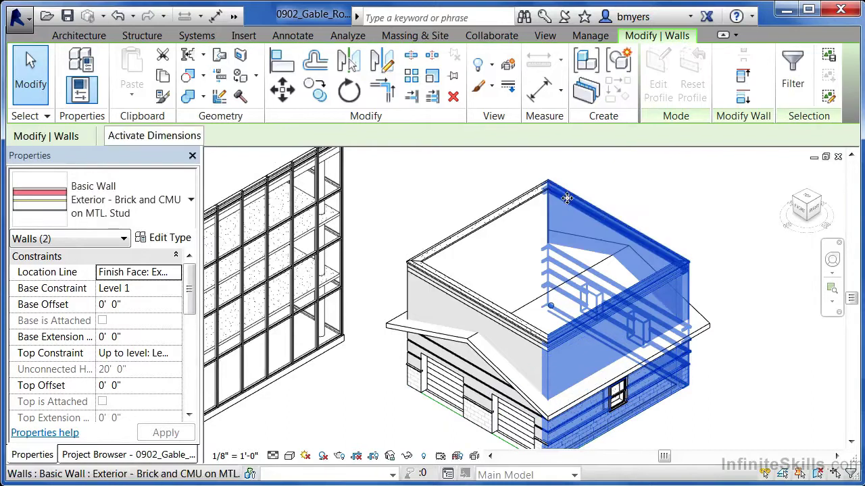
ctrl+click(519, 203)
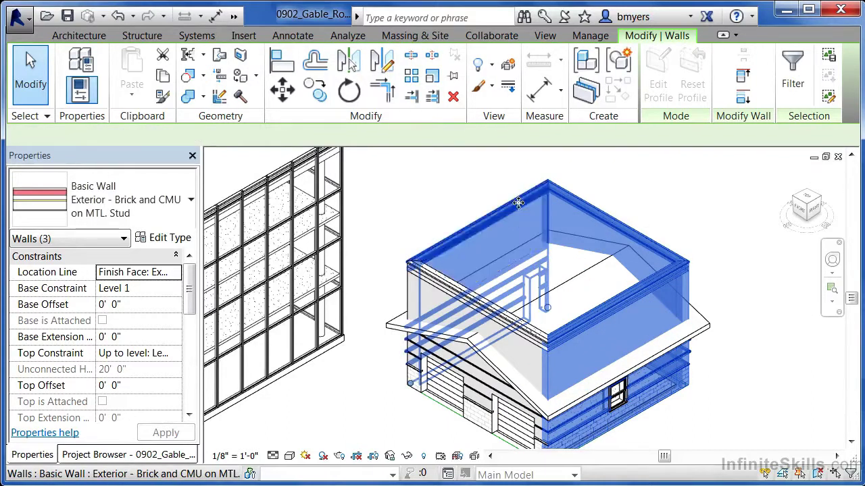
ctrl+click(465, 297)
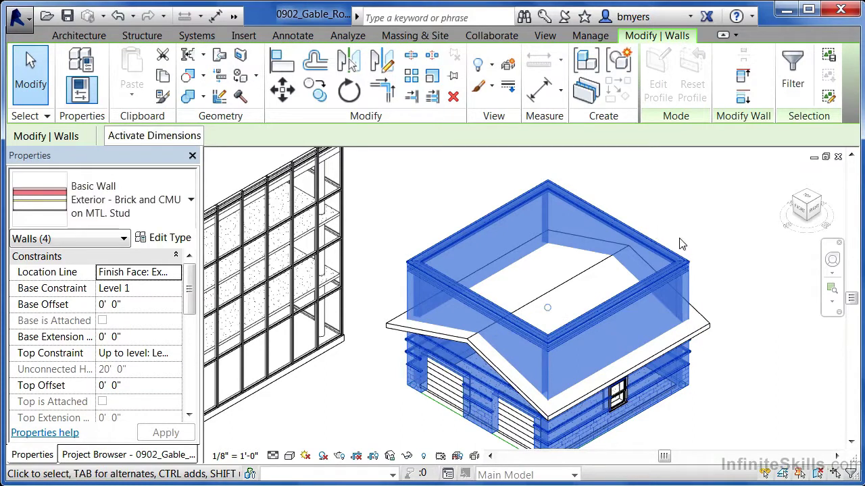
click(743, 78)
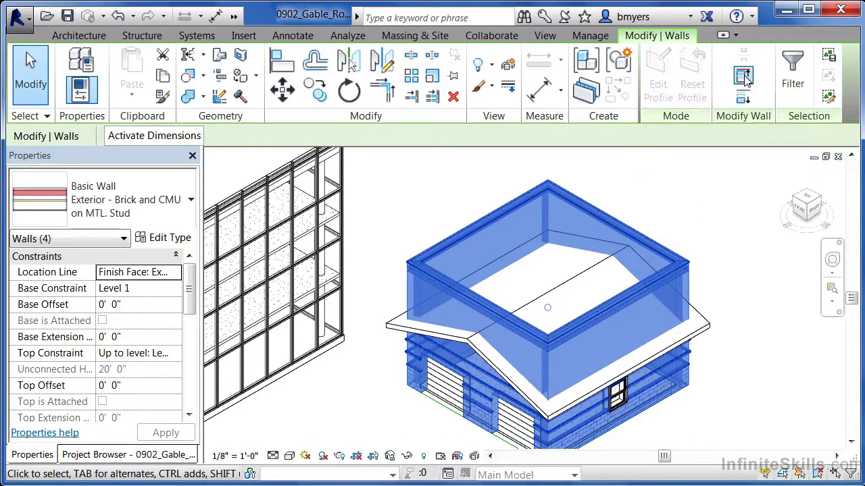
click(706, 331)
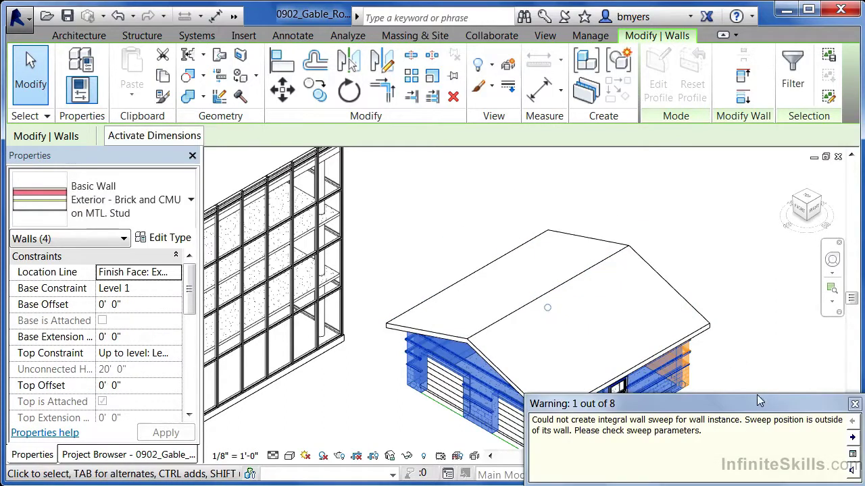
drag(811, 409, 767, 385)
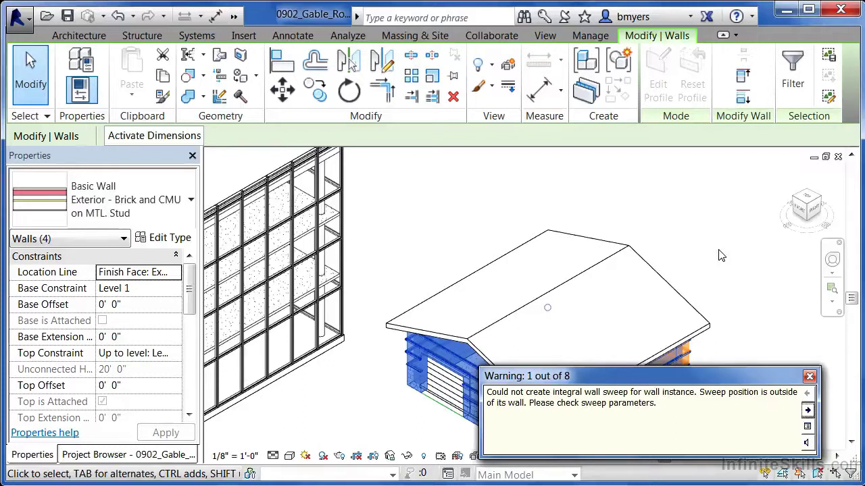
click(809, 377)
click(749, 400)
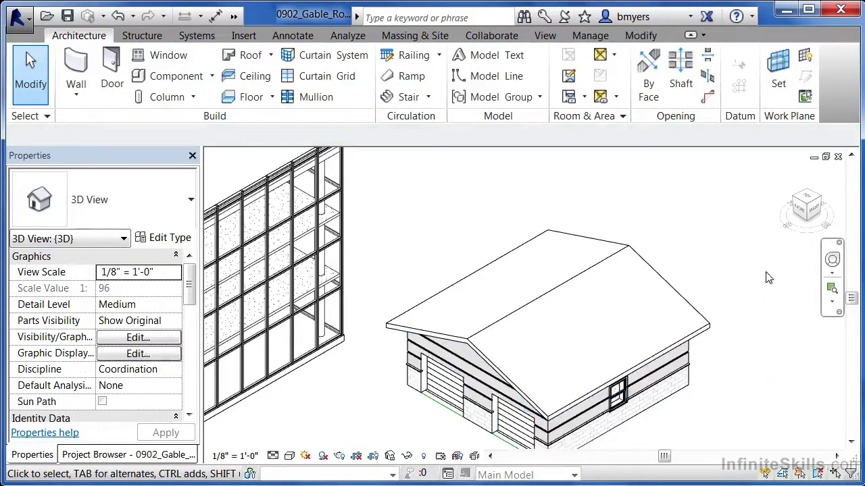
shift+middle_drag(769, 274, 756, 300)
middle_drag(672, 426, 693, 360)
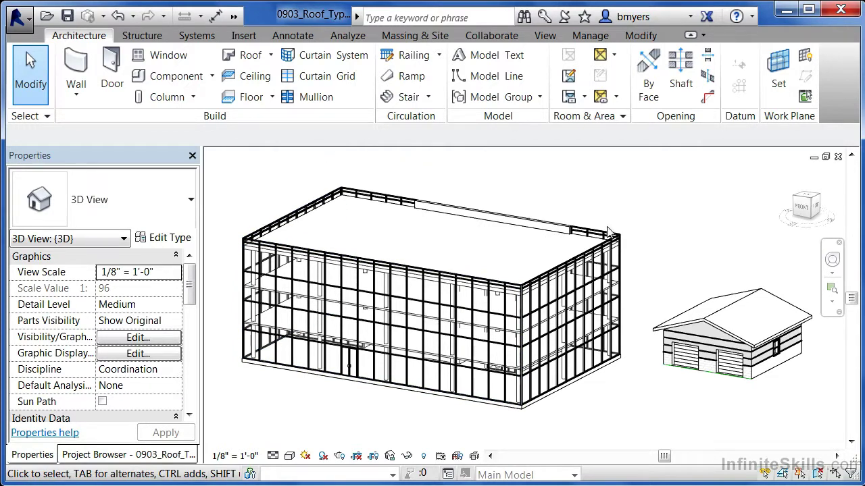
Select the garage's gable roof and examine the available Basic Roof and Sloped Glazing types without changing its type
click(692, 320)
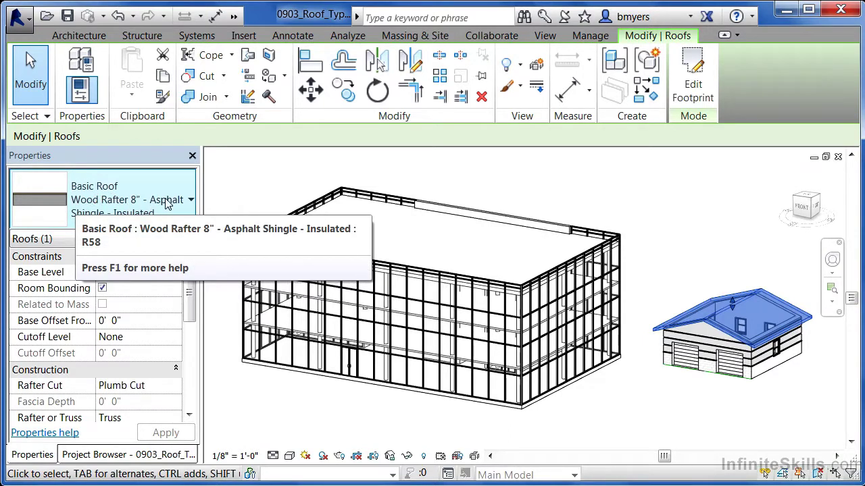
click(139, 202)
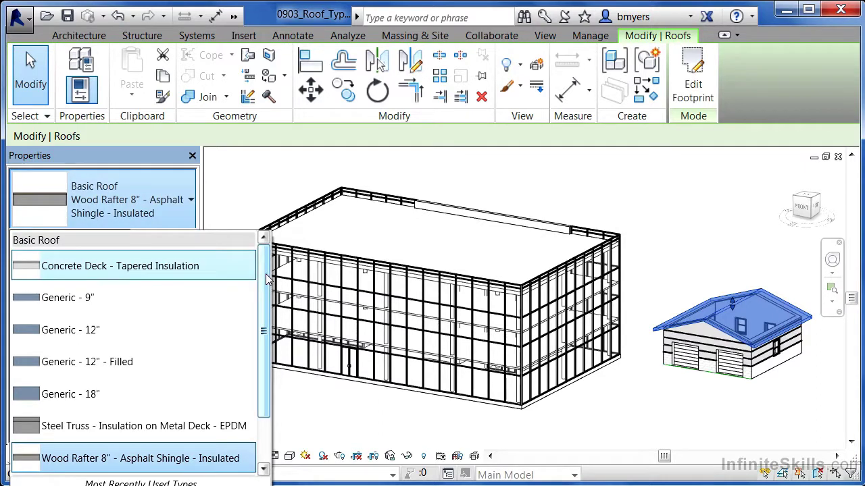
scroll(268, 278, down, 3)
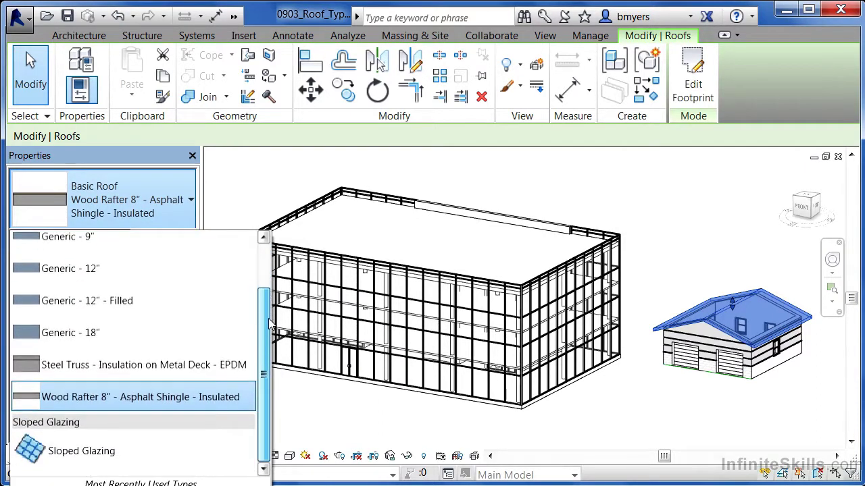
scroll(272, 309, up, 3)
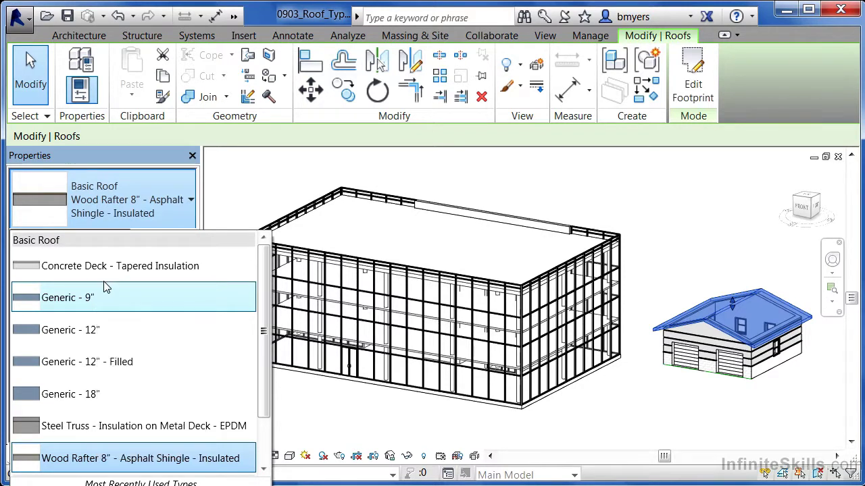
mouse_move(102, 277)
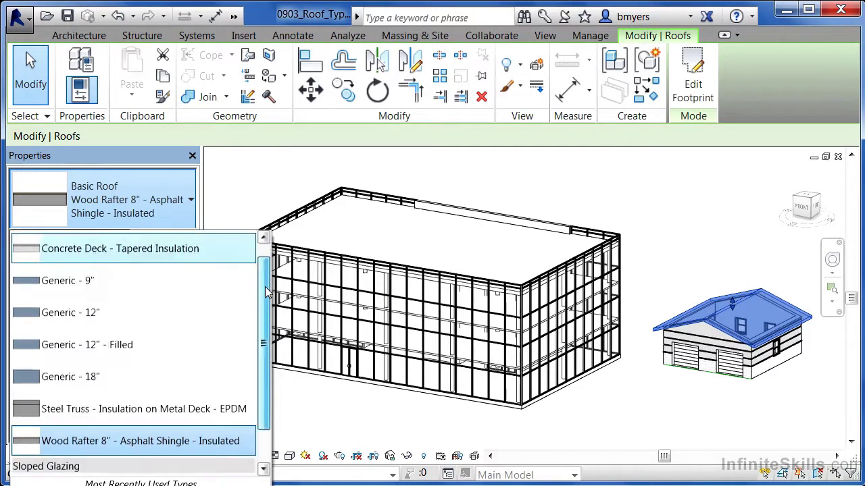
scroll(267, 277, down, 2)
mouse_move(89, 371)
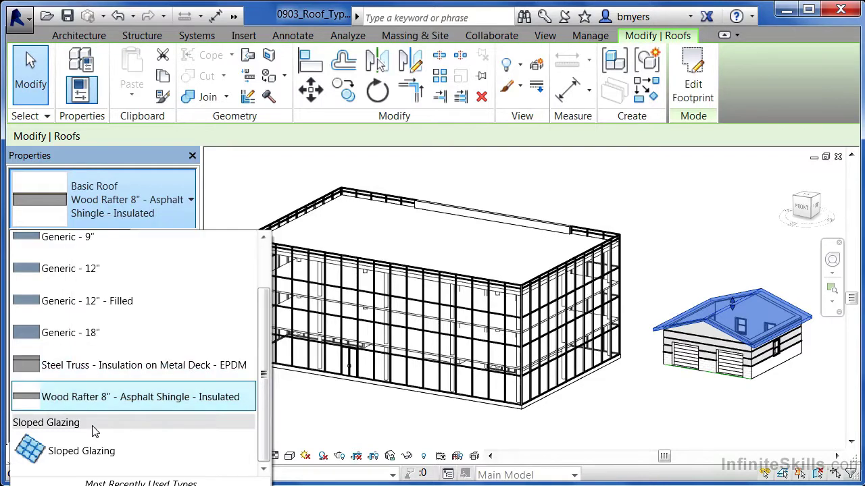
mouse_move(131, 457)
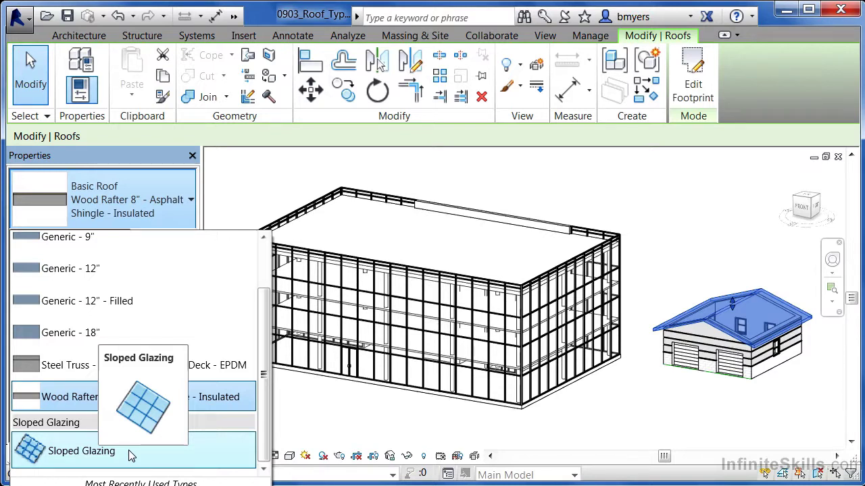
scroll(260, 299, up, 2)
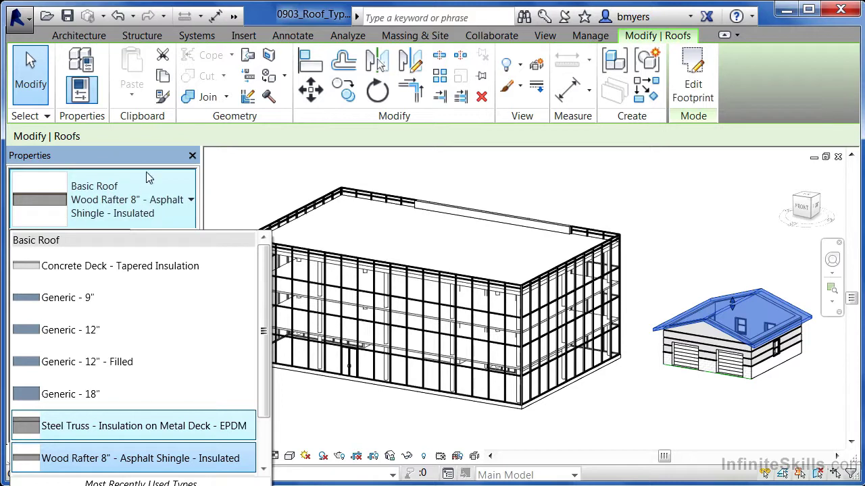
click(277, 177)
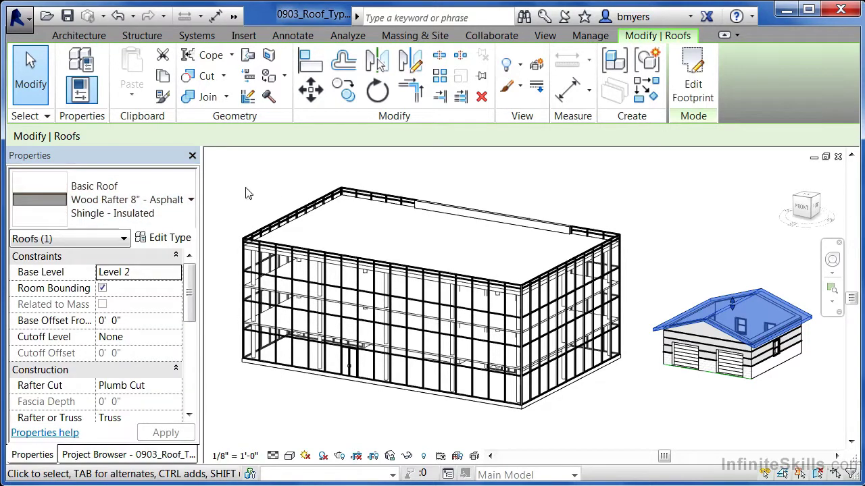
Open the garage roof type's layer assembly and set the Structure layer's thickness to 5 1/2"
click(170, 241)
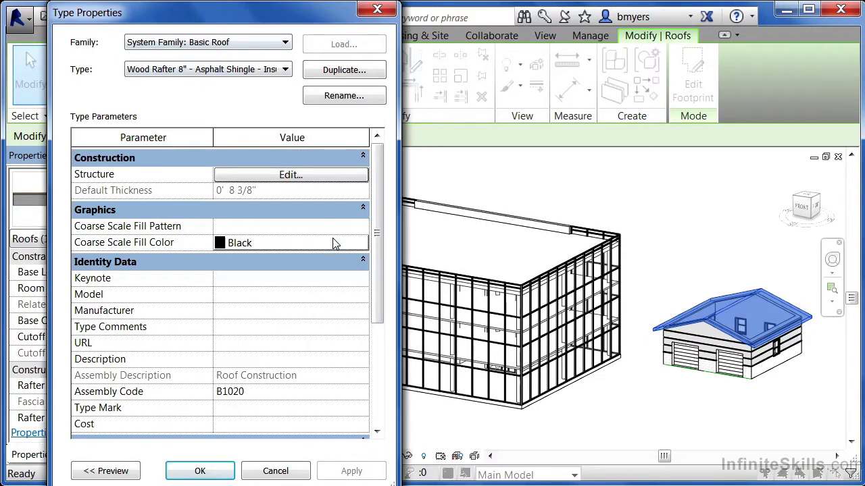
click(320, 177)
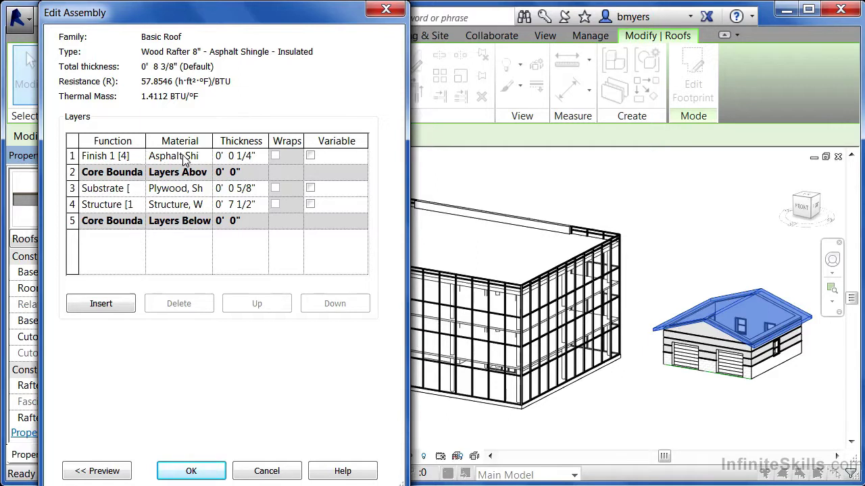
click(235, 204)
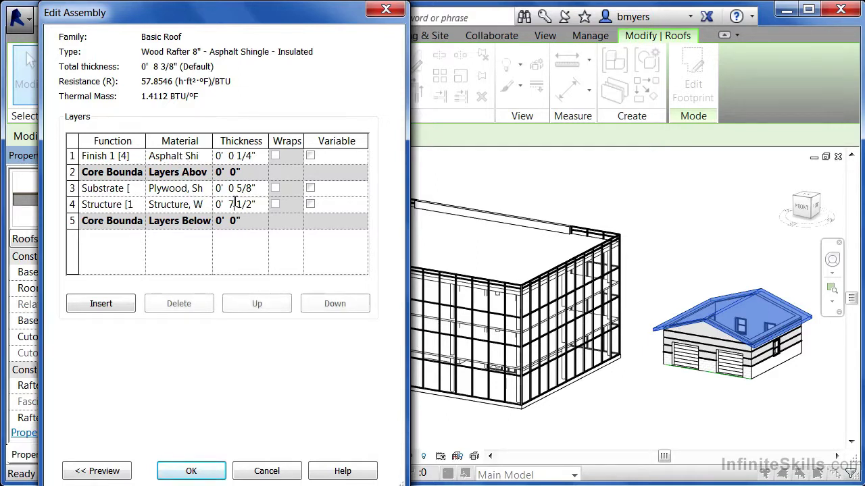
double_click(233, 204)
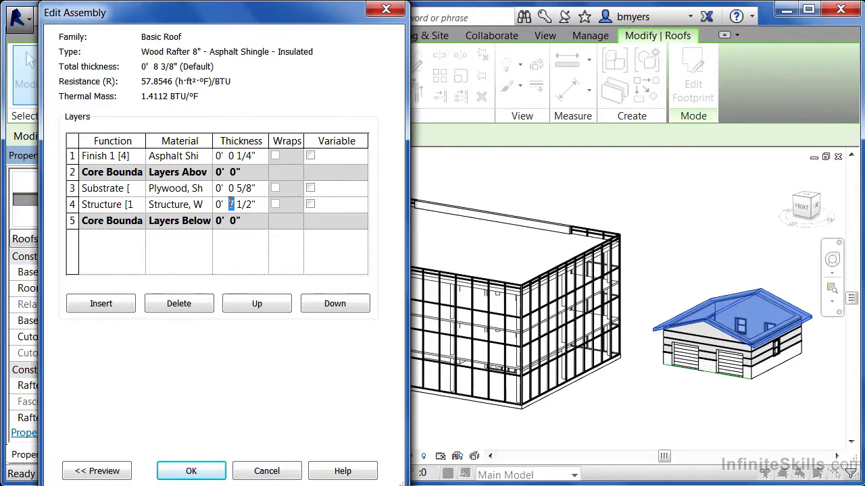
click(262, 191)
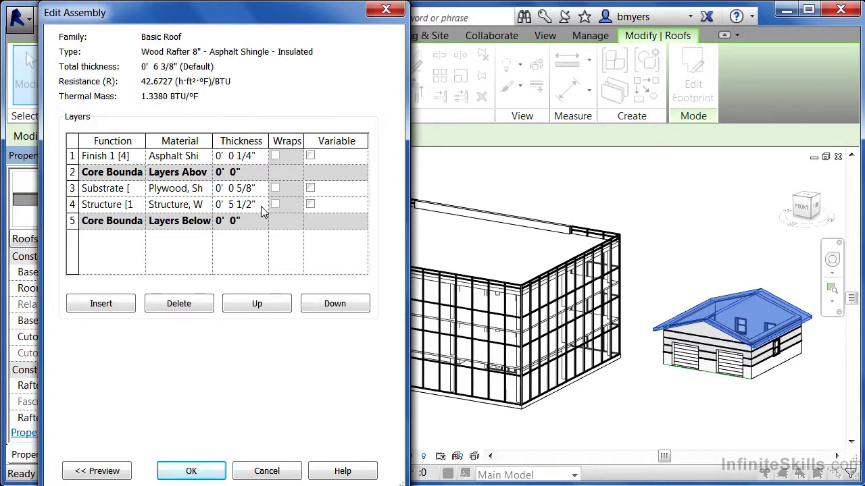
Set the roof's Structure layer thickness back to 7 1/2" and accept the layer assembly
double_click(231, 204)
text(7)
click(262, 190)
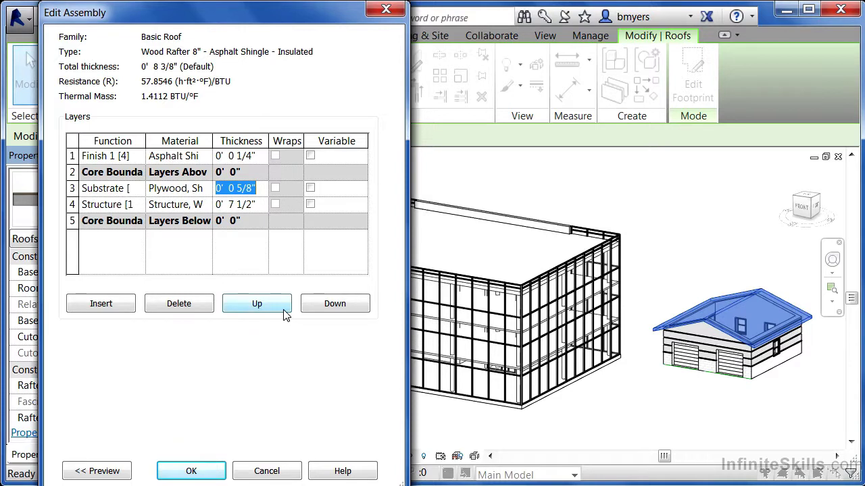
drag(231, 21, 429, 23)
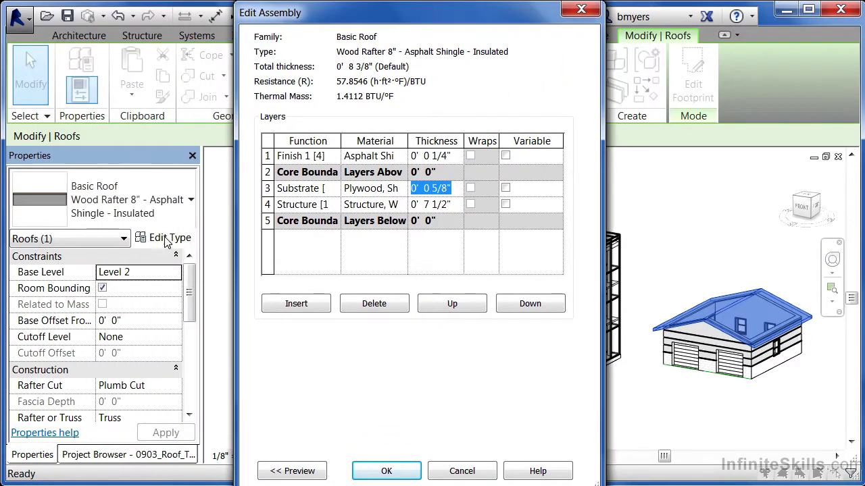
click(406, 477)
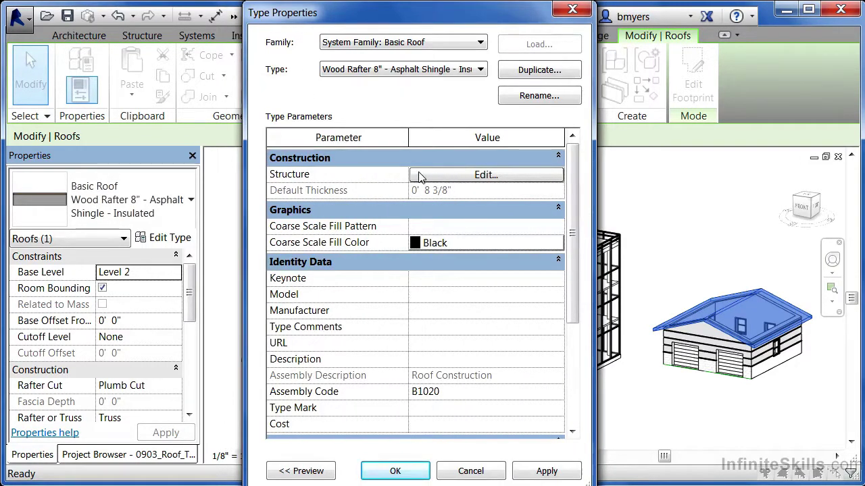
click(422, 176)
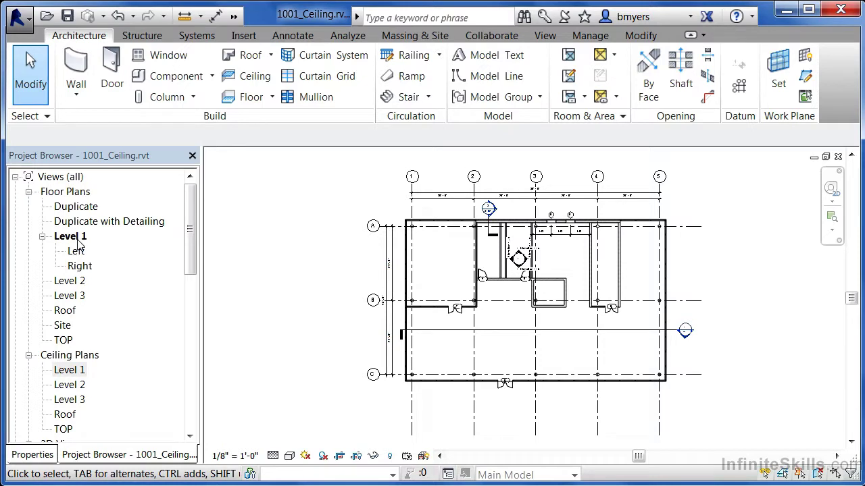
Open the Level 1 ceiling plan
double_click(69, 370)
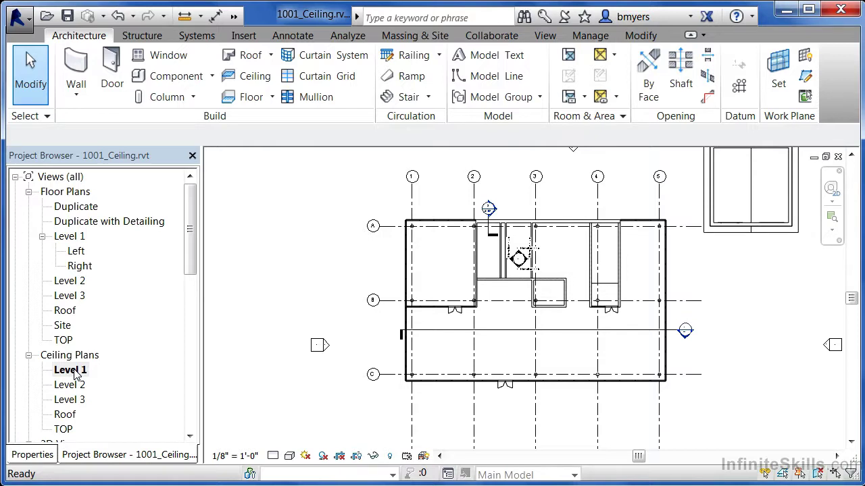
scroll(747, 292, down, 2)
scroll(746, 292, up, 2)
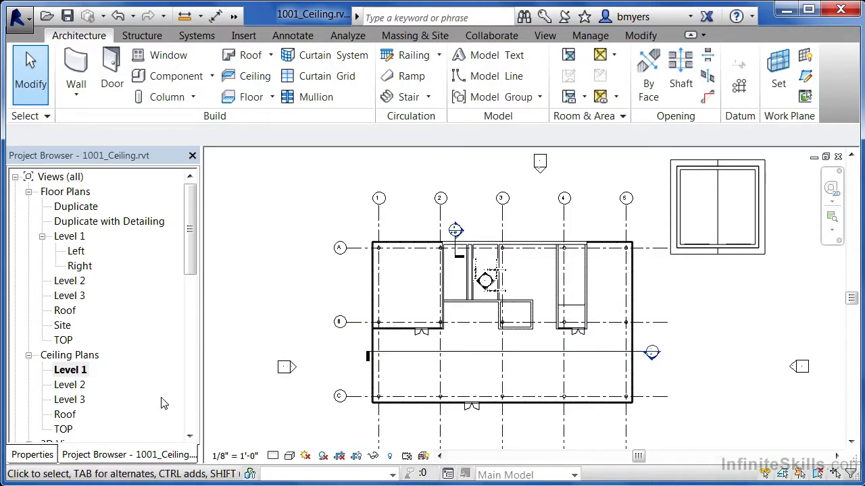
Review the Level 1 ceiling plan's view range, choose Level Above (Level 2) as its top and accept the settings
click(35, 456)
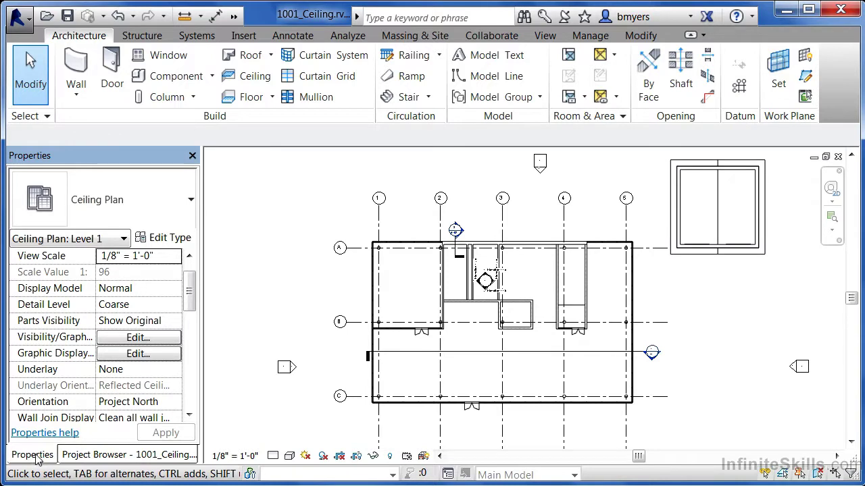
drag(191, 295, 194, 386)
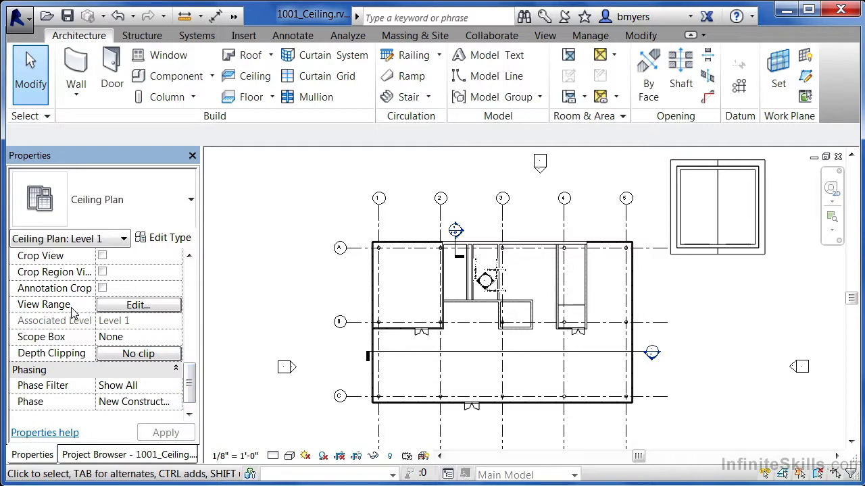
click(131, 307)
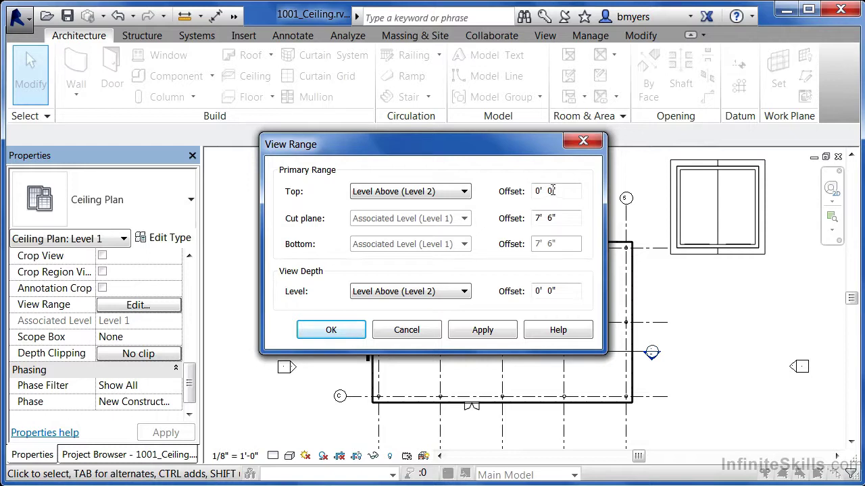
click(463, 194)
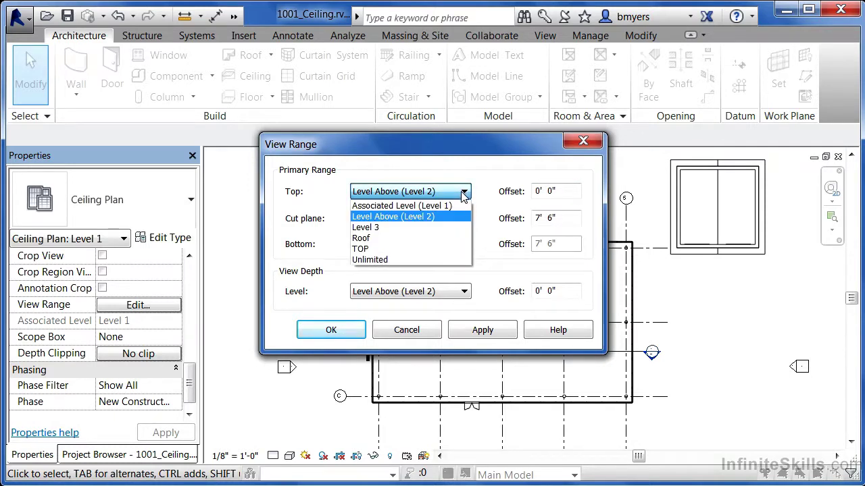
click(426, 217)
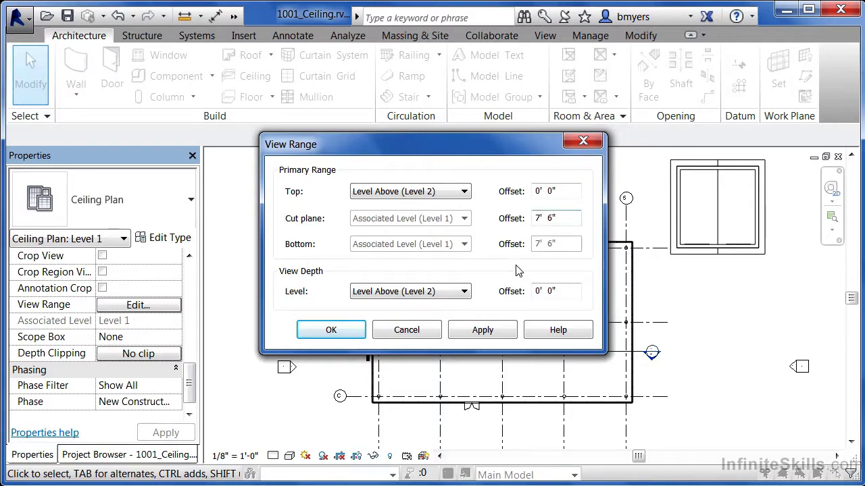
click(331, 329)
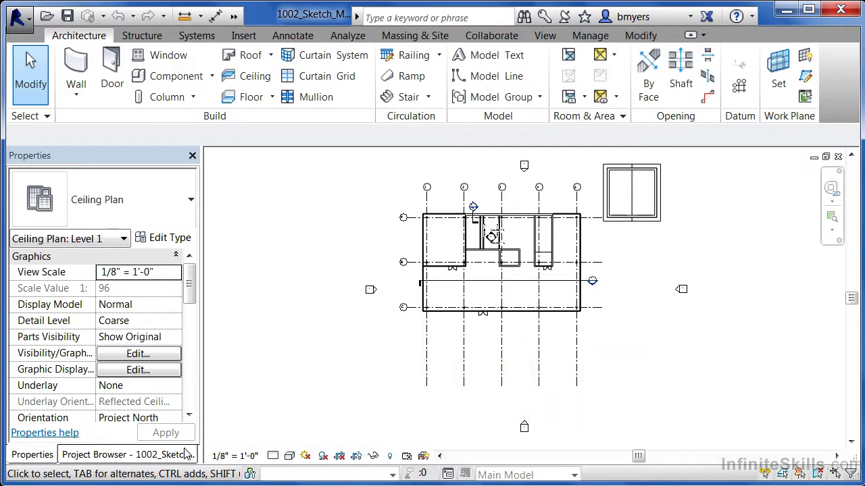
Start an automatic 2' x 4' ACT System ceiling on Level 1 and set its height offset from the level to 9 feet
click(142, 458)
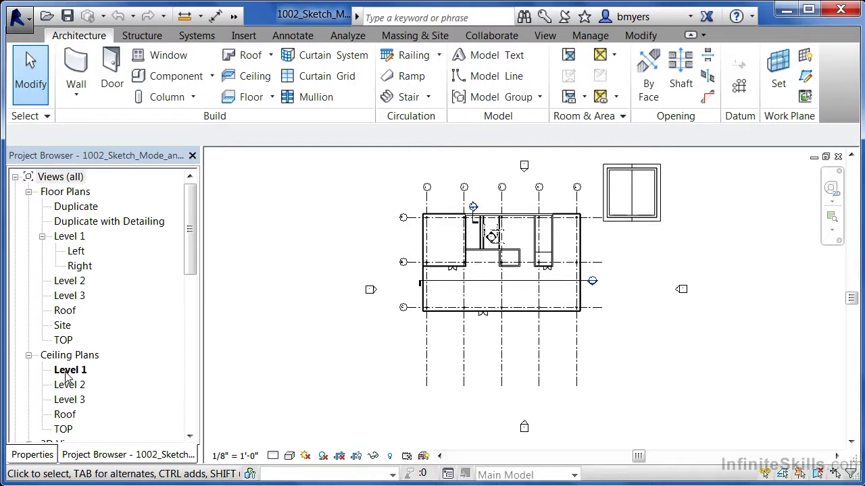
scroll(459, 216, up, 5)
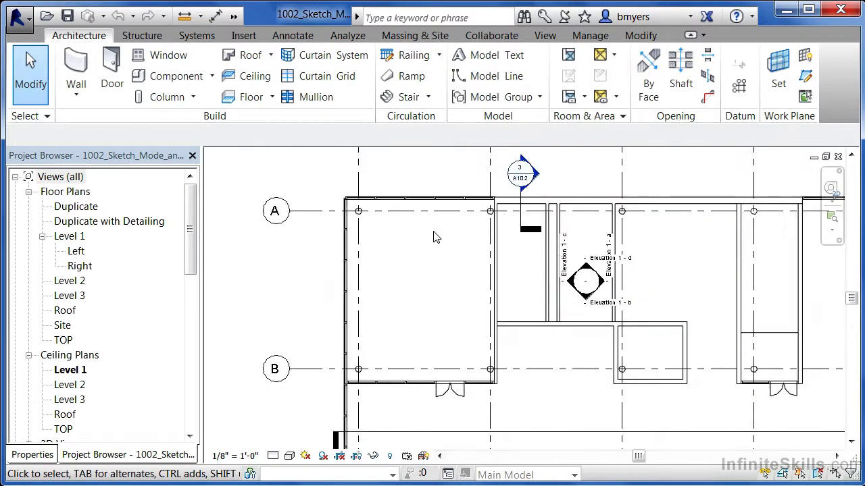
scroll(432, 237, up, 2)
middle_drag(448, 317, 462, 274)
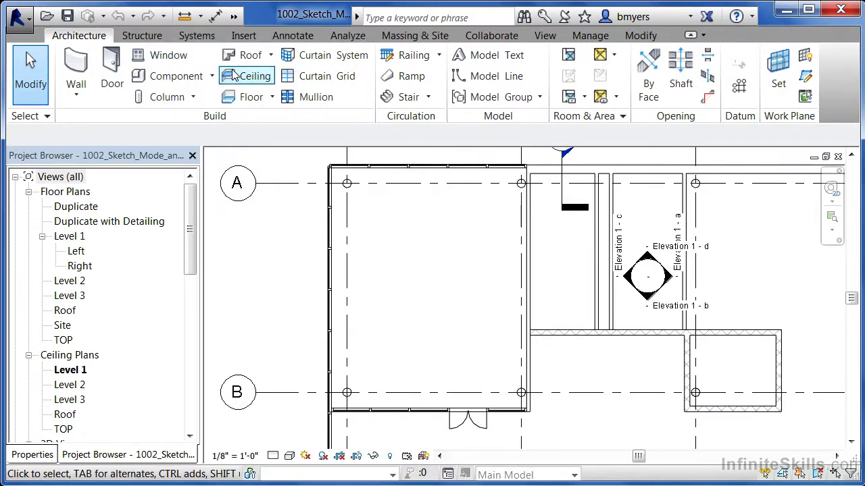
click(251, 78)
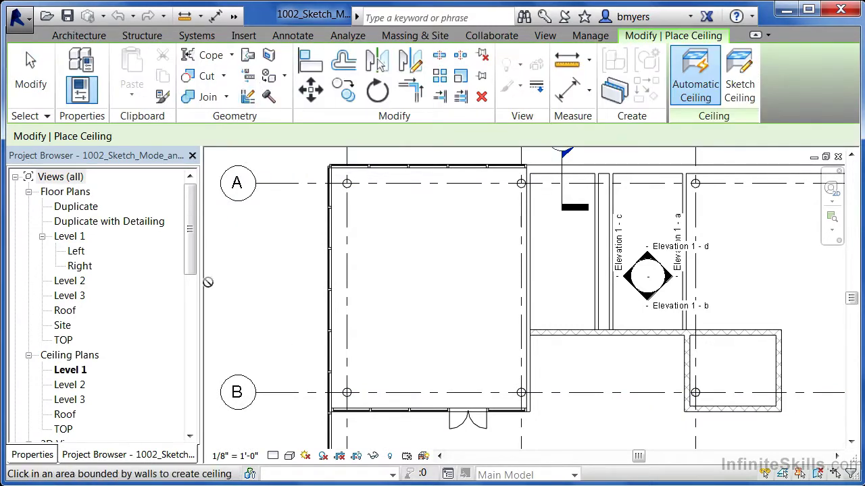
click(39, 456)
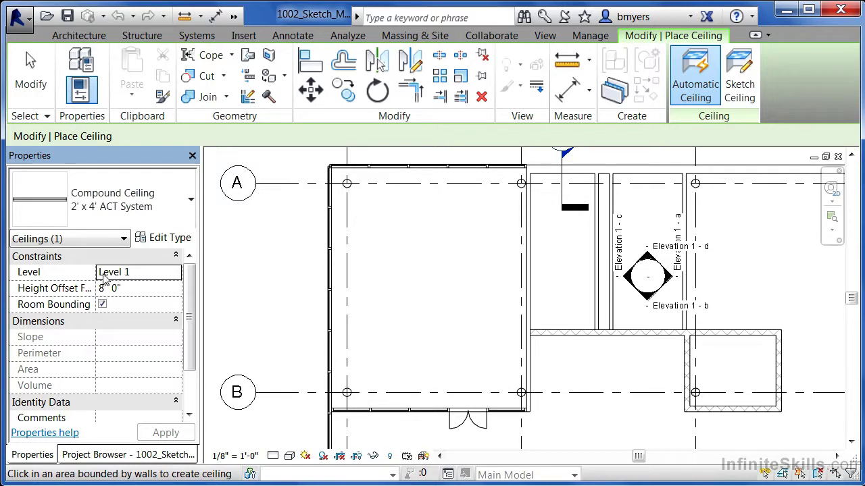
click(133, 289)
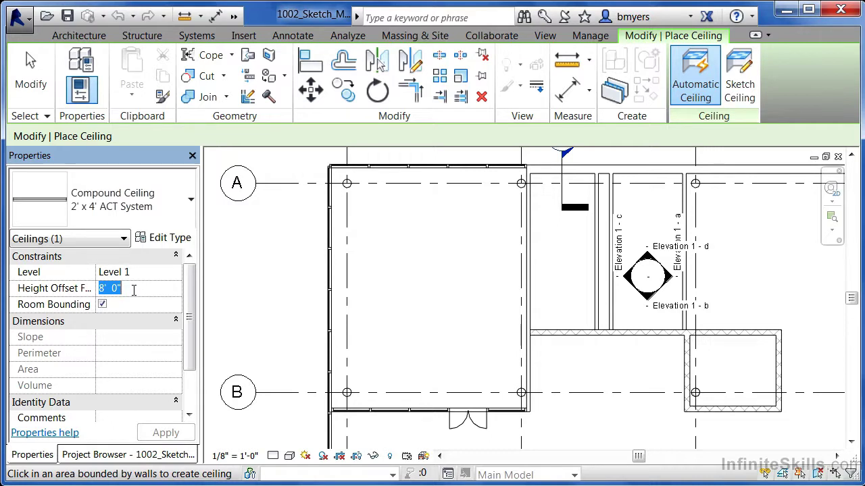
text(9)
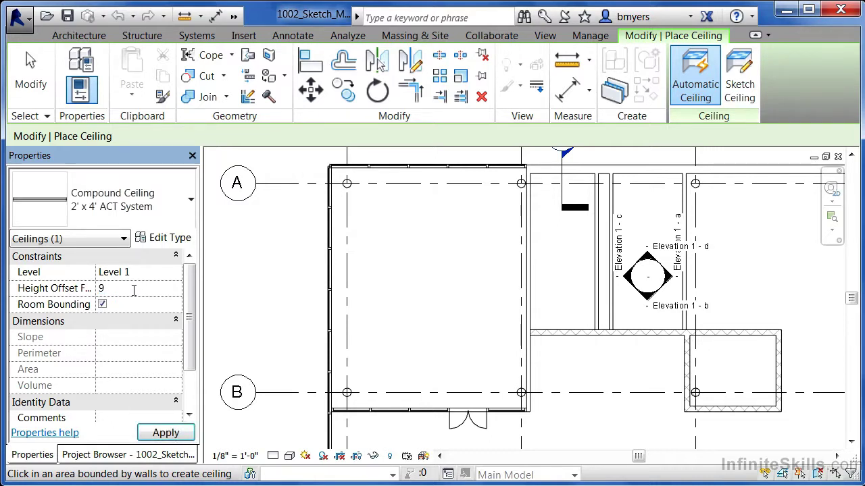
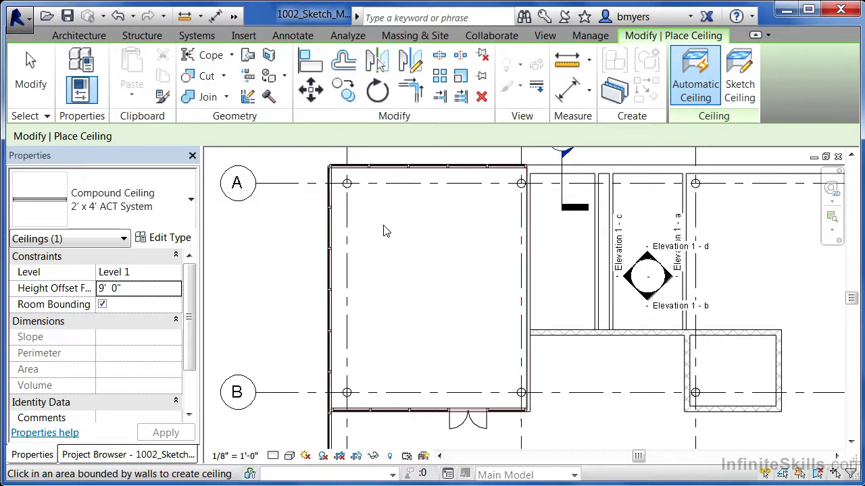
Place a 2' x 4' ACT System ceiling in the large corner room between grids A and B
click(417, 249)
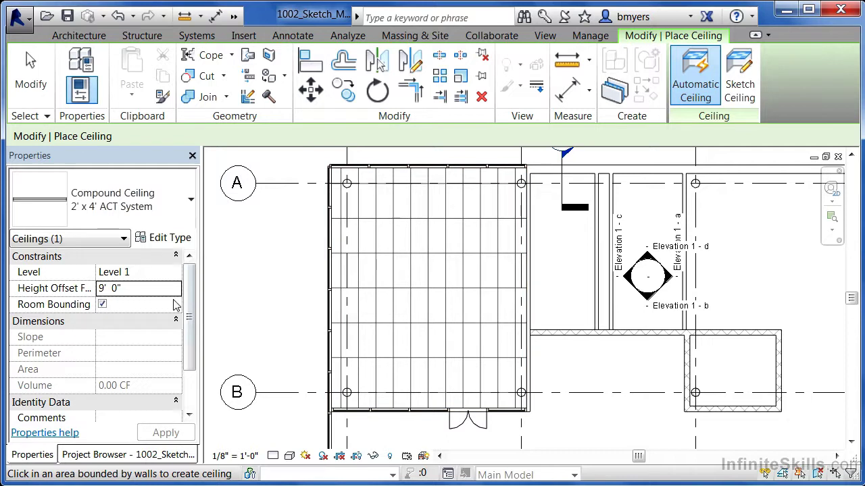
Place GWB on Mtl. Stud ceilings with a height offset of 8' 6" in the two narrow rooms beside the large corner room
click(170, 220)
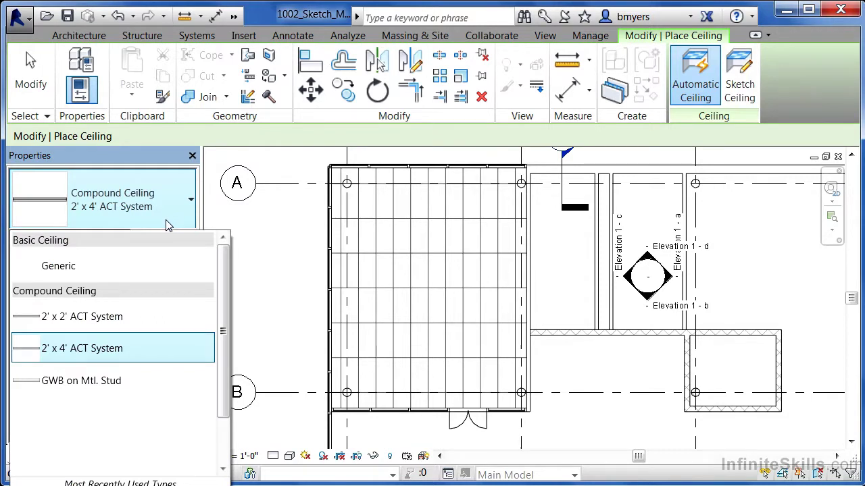
click(85, 395)
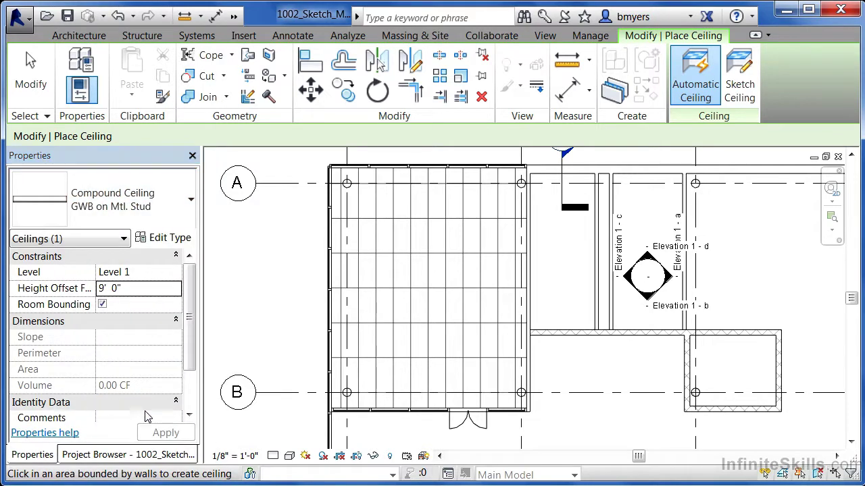
click(148, 287)
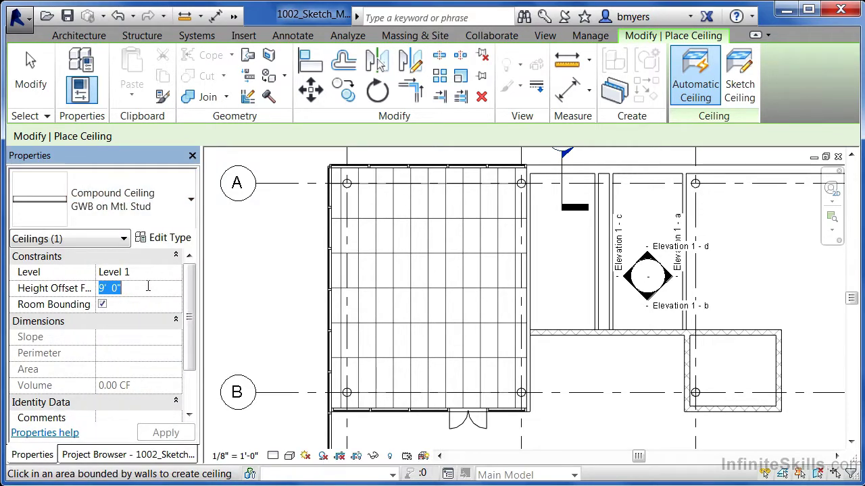
text(8' )
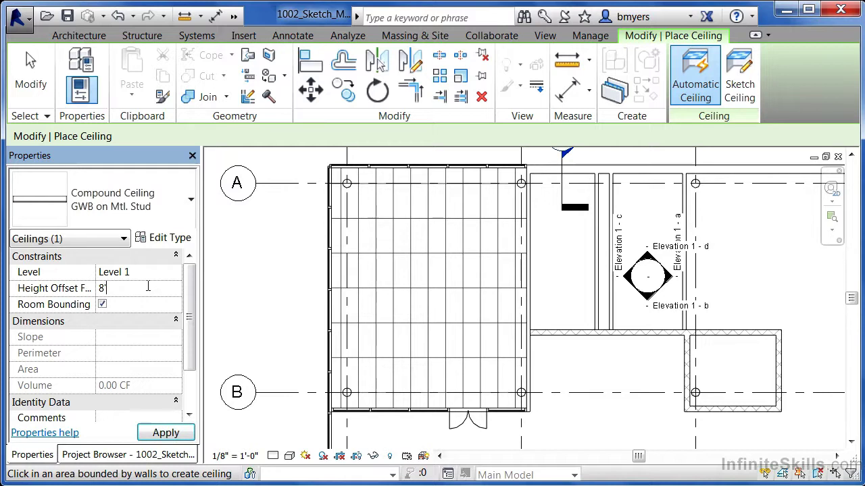
text(6)
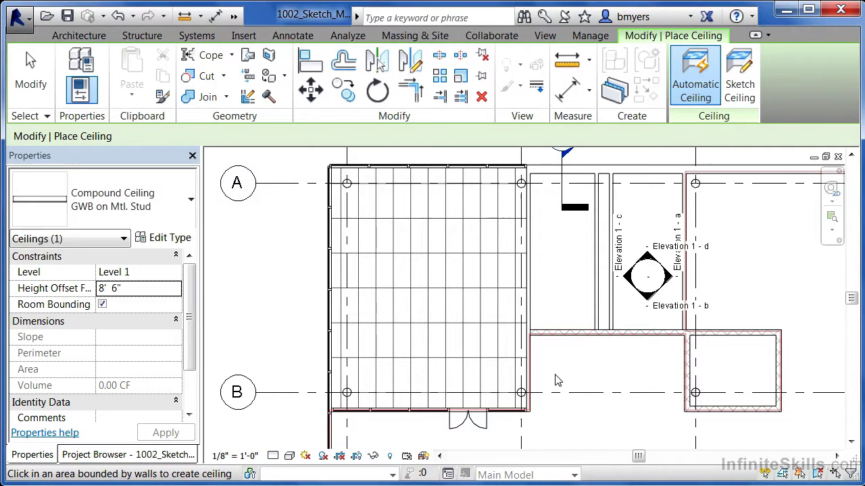
Set the ceiling plan's visual style to Shaded
click(289, 456)
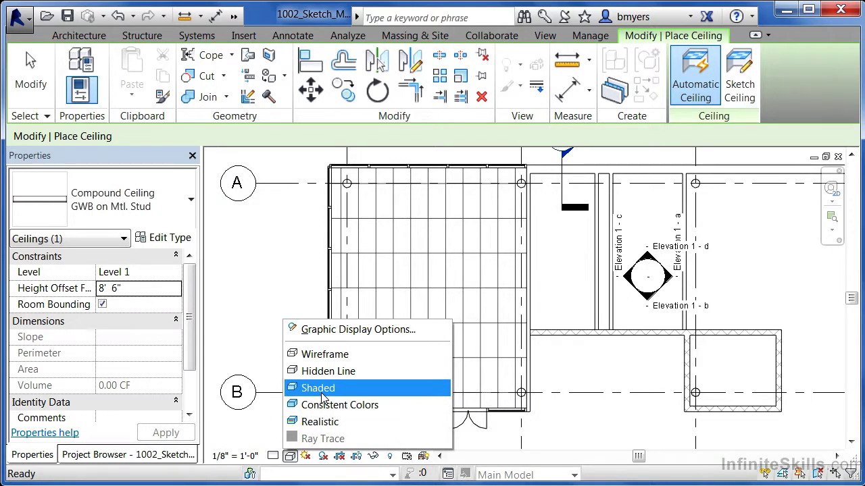
click(322, 395)
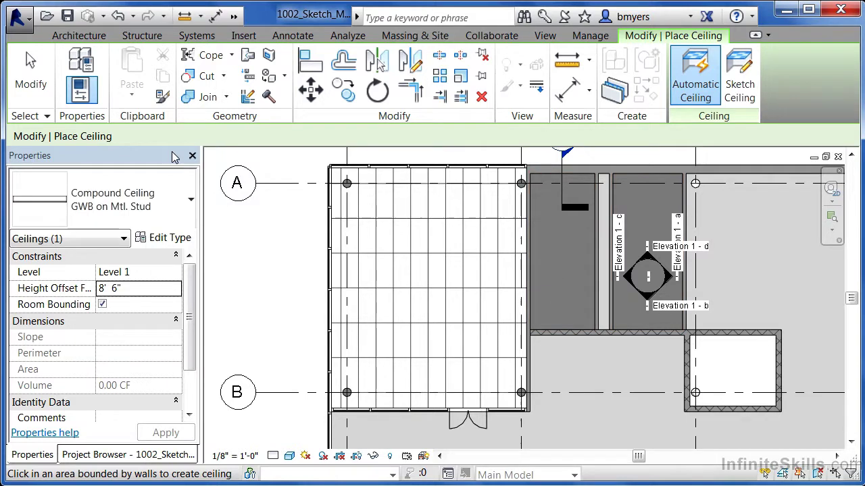
Set the ceiling type to 2' x 2' ACT System and start a sketched ceiling with straight boundary lines
click(162, 209)
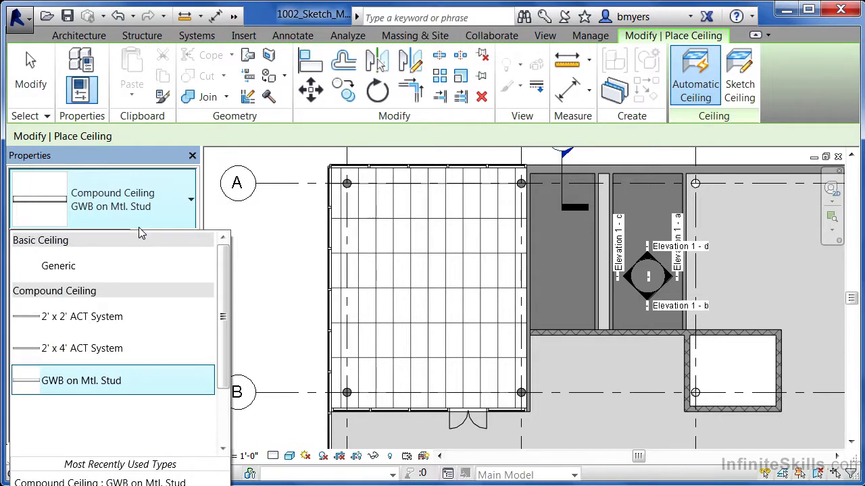
click(93, 324)
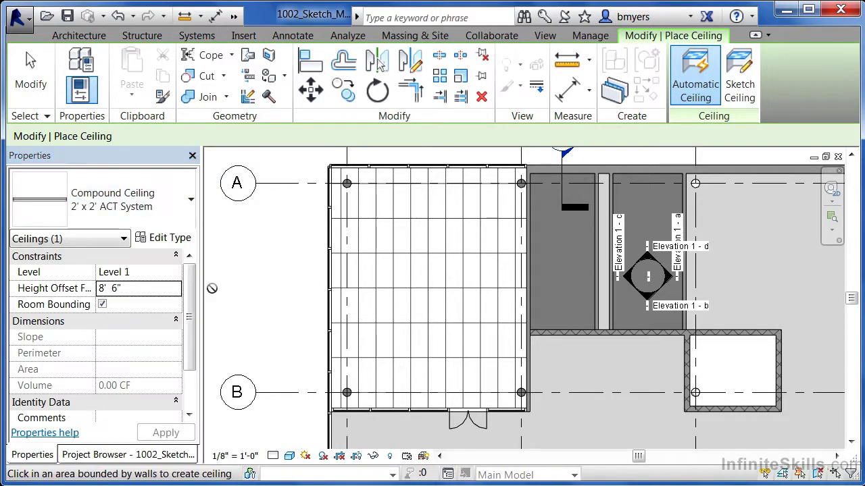
scroll(223, 277, down, 3)
scroll(553, 306, up, 2)
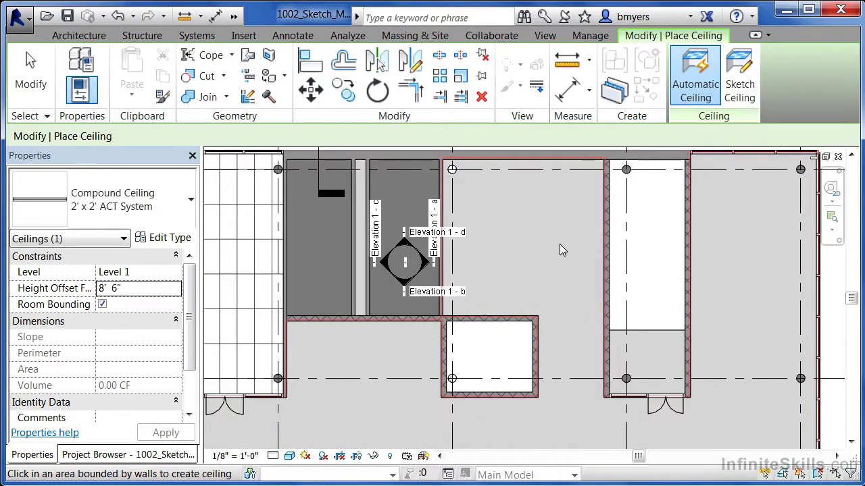
scroll(473, 250, down, 3)
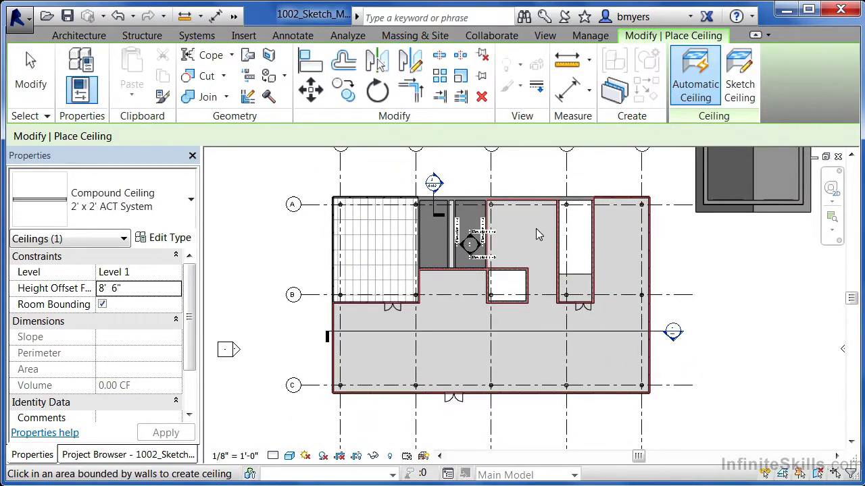
scroll(537, 233, up, 2)
scroll(537, 232, up, 2)
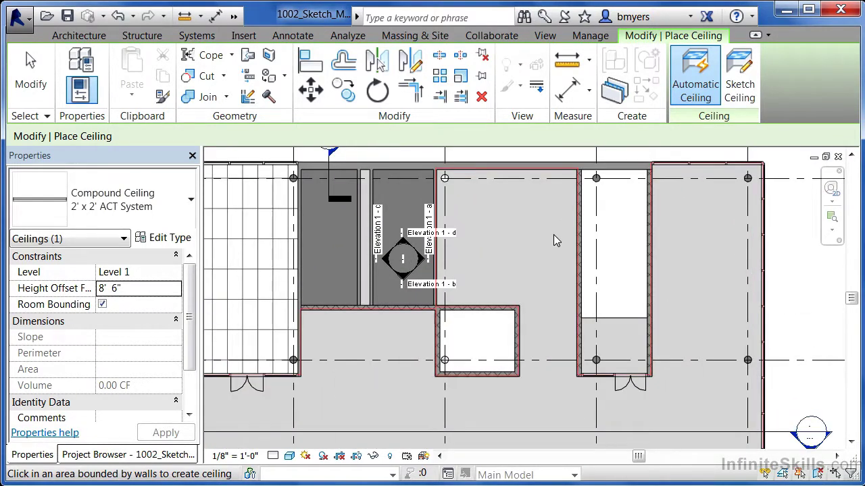
click(747, 92)
mouse_move(747, 92)
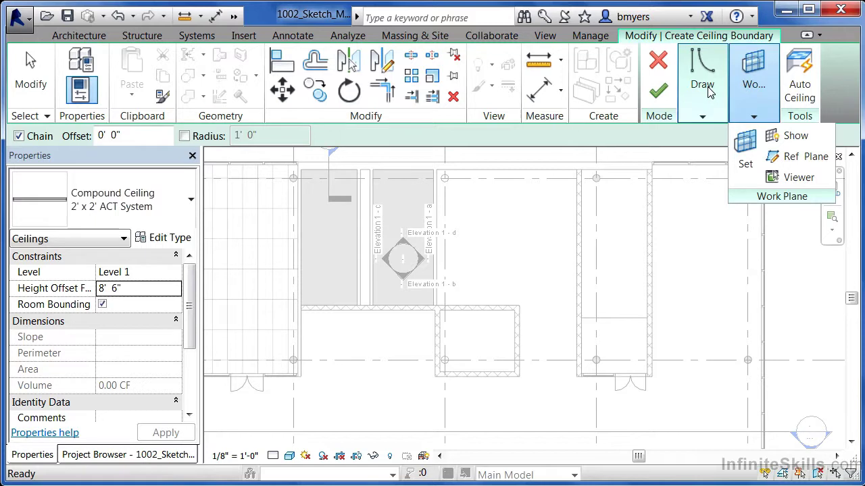
mouse_move(709, 93)
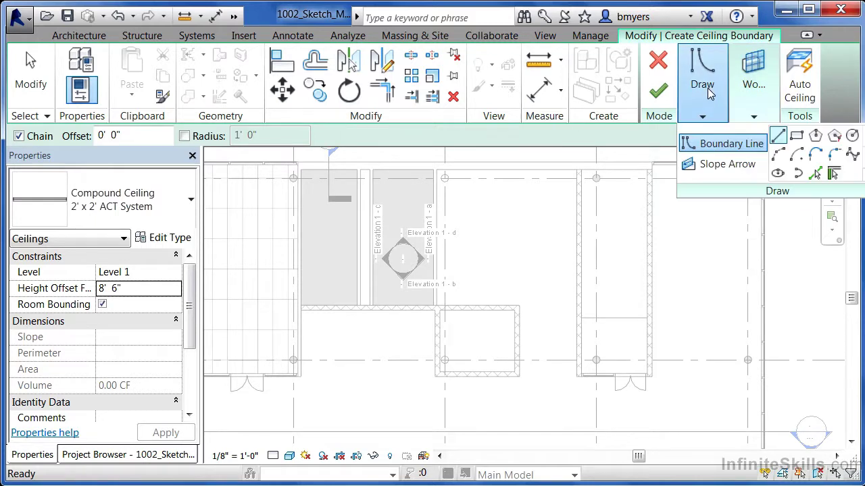
click(779, 137)
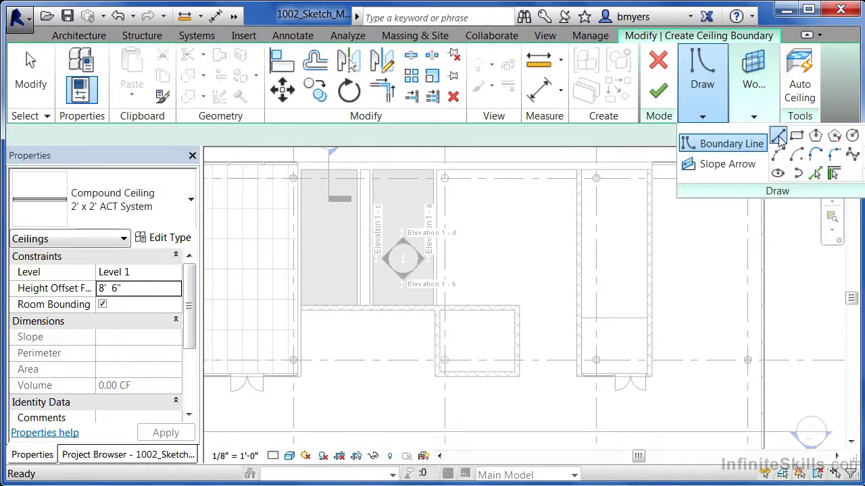
Sketch and finish a rectangular ceiling about 18' 6" by 17' 11" in the open bay between the narrow rooms and the masonry shaft
click(436, 170)
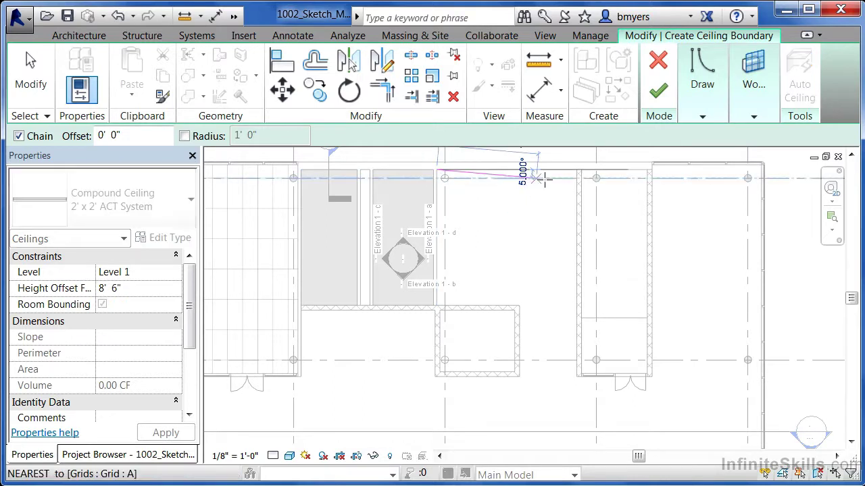
click(577, 170)
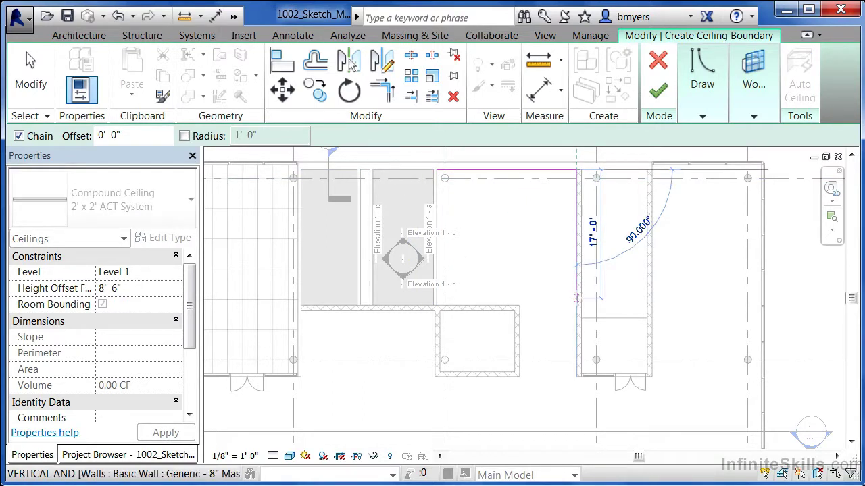
scroll(551, 304, up, 3)
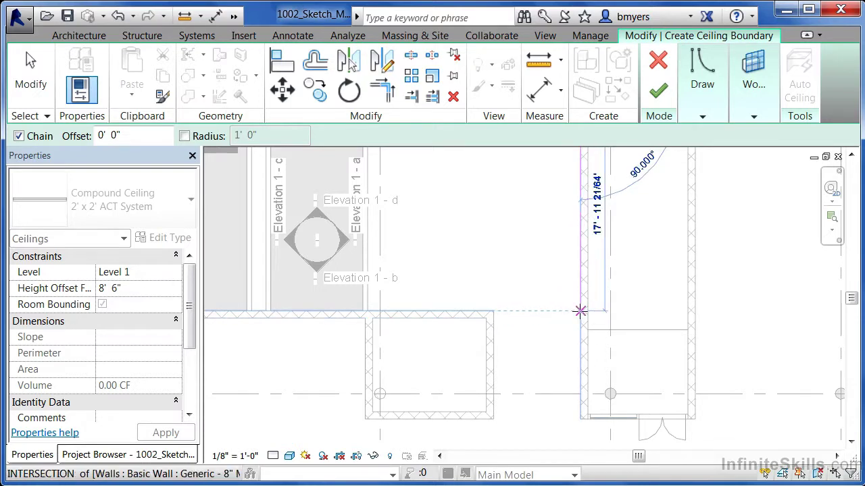
click(580, 312)
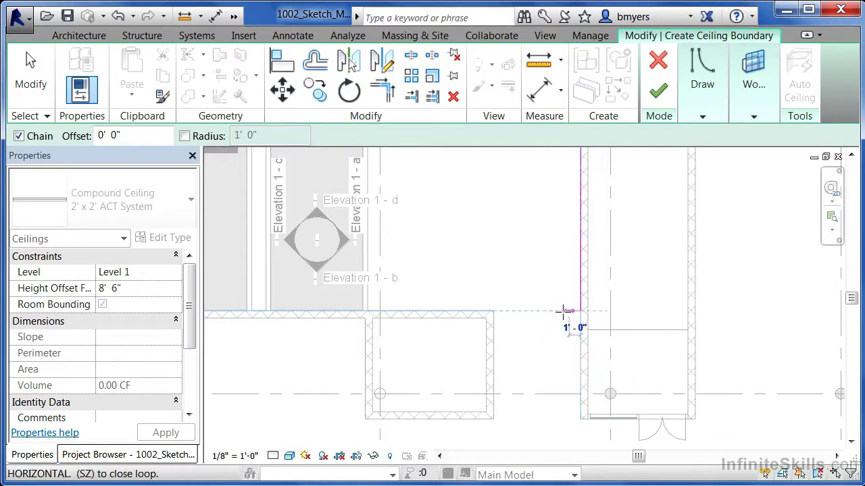
click(367, 311)
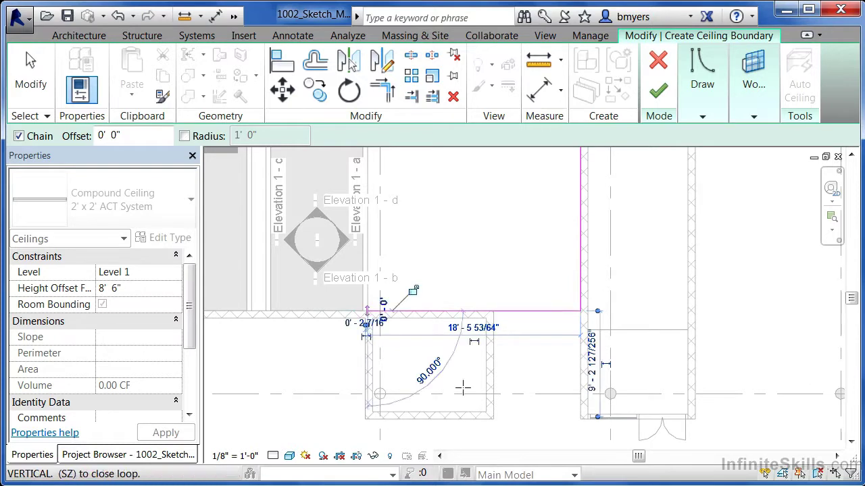
scroll(412, 291, down, 2)
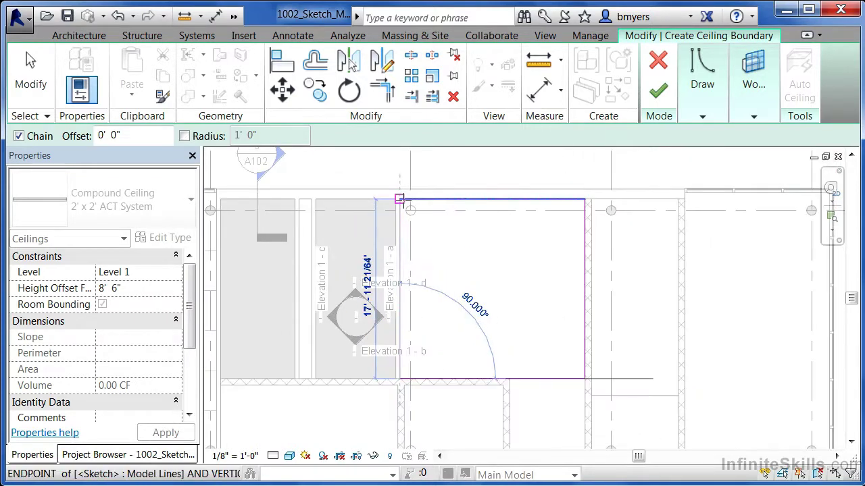
click(400, 200)
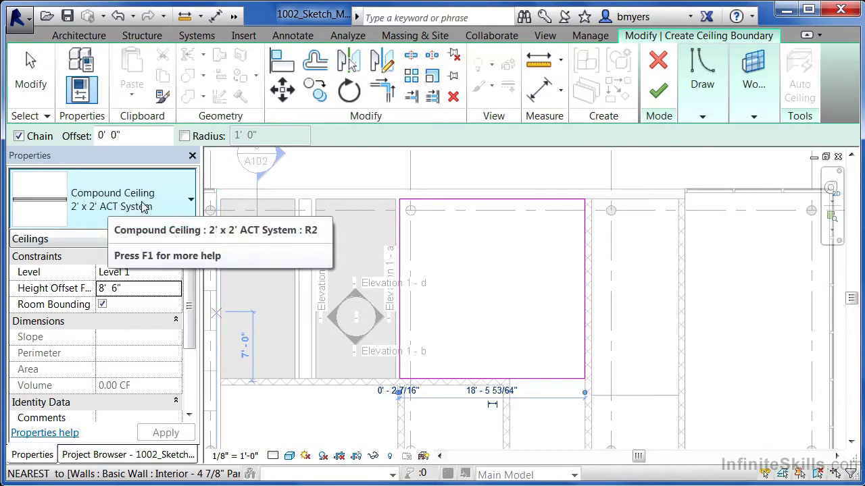
click(658, 93)
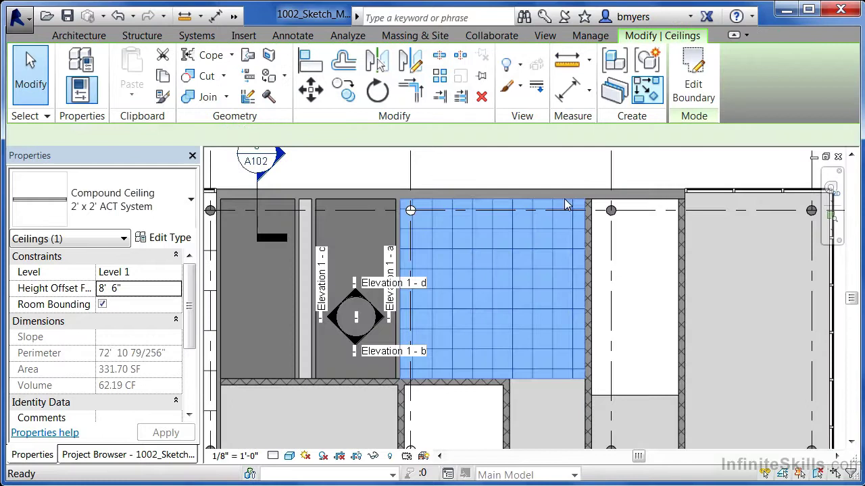
click(500, 178)
Place an automatic GWB on Mtl. Stud ceiling over the remaining large open area of Level 1
scroll(637, 269, down, 5)
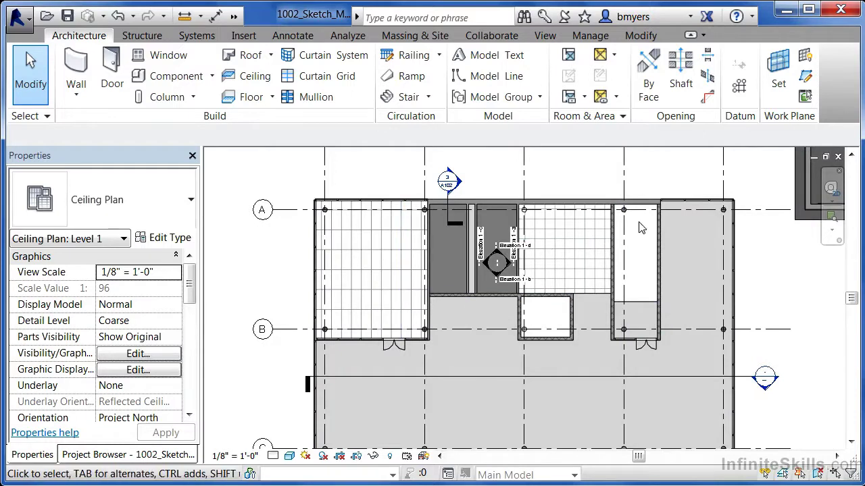
middle_drag(599, 399, 581, 385)
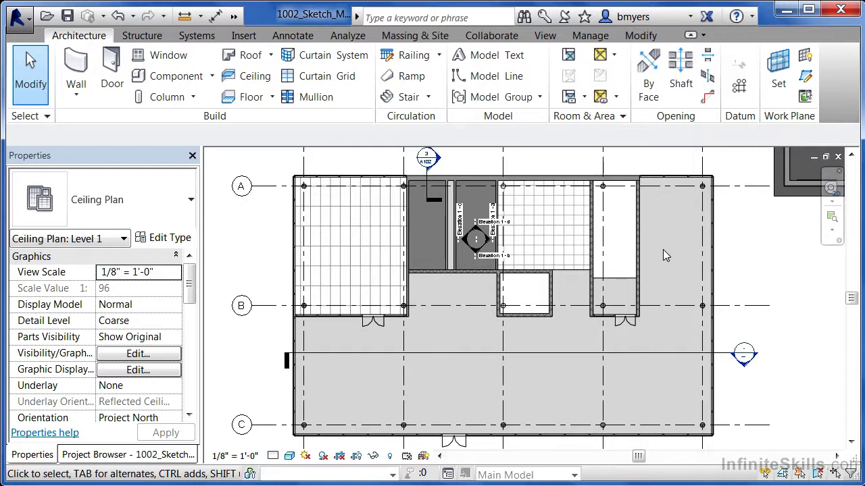
click(253, 77)
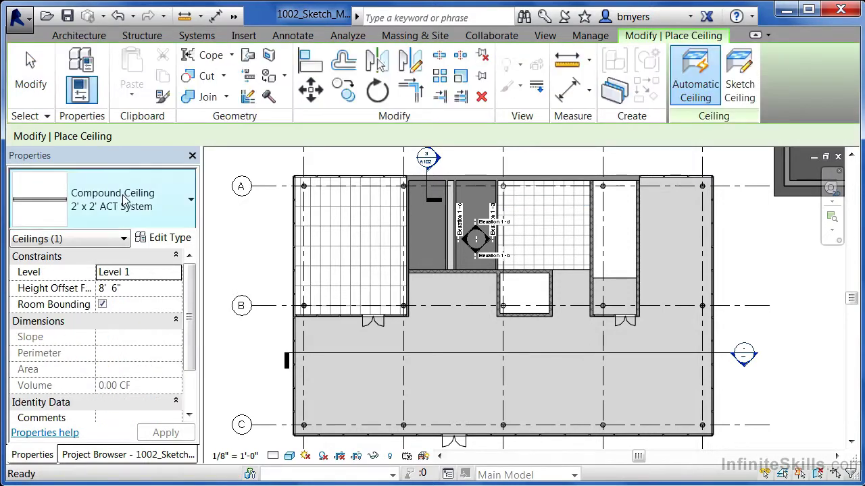
click(101, 199)
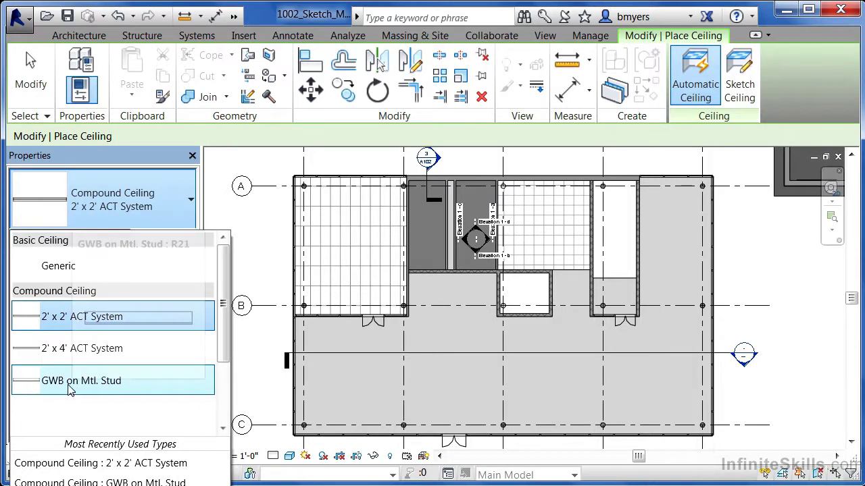
click(65, 383)
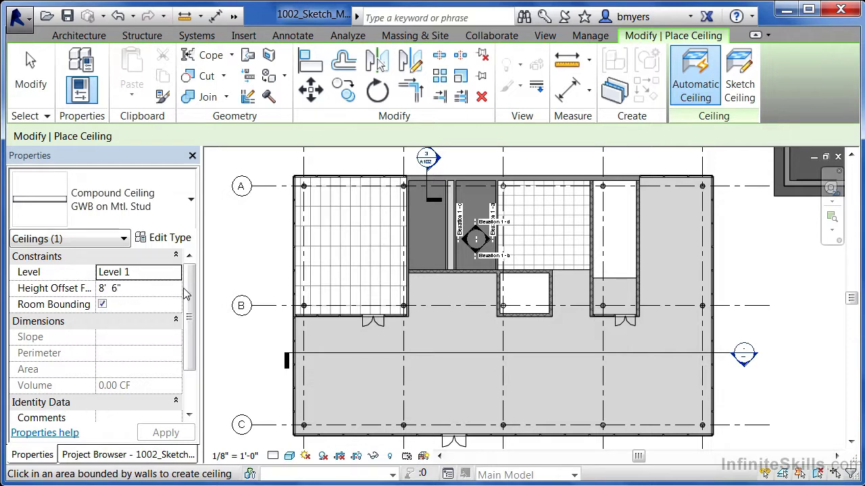
click(564, 312)
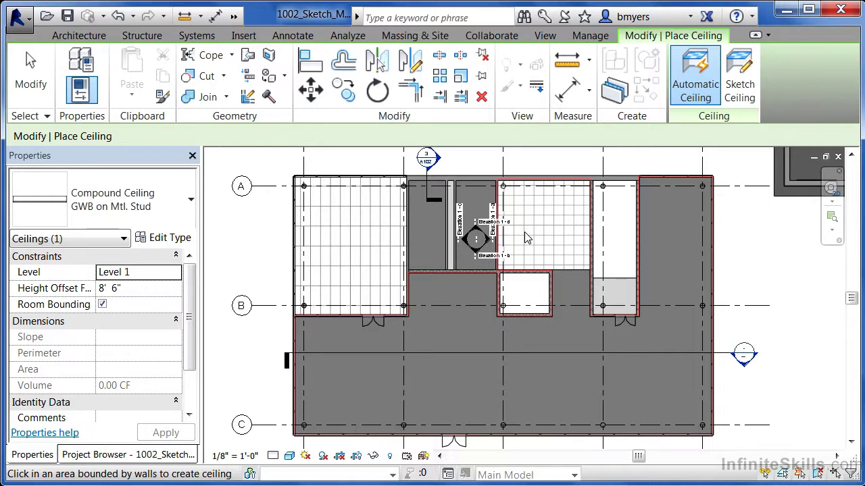
key(Escape)
key(Escape)
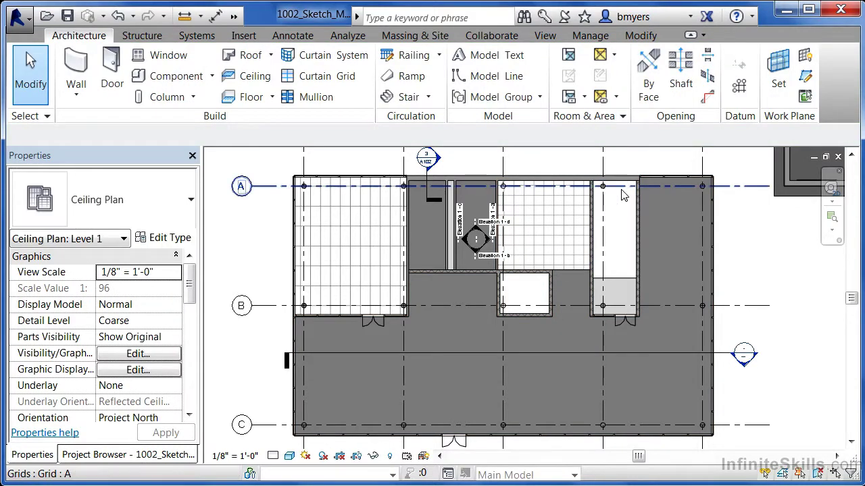
Select the large GWB on Mtl. Stud ceiling over the open area and start editing its boundary
scroll(623, 195, up, 5)
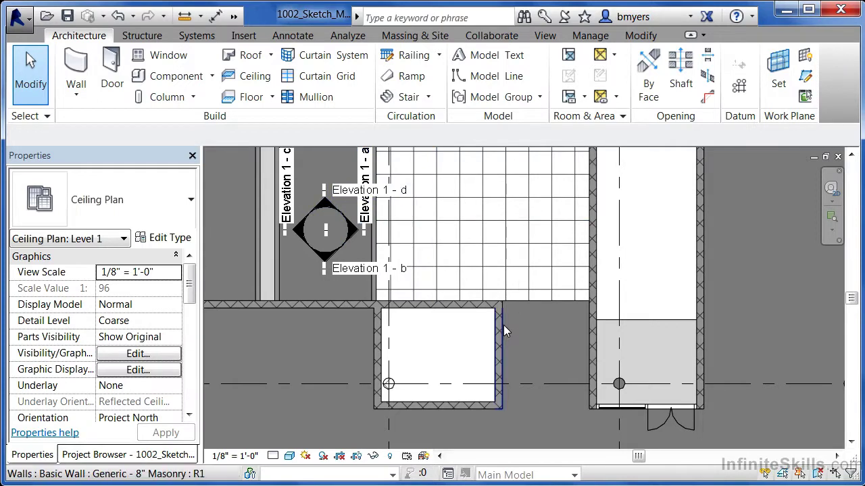
key(Tab)
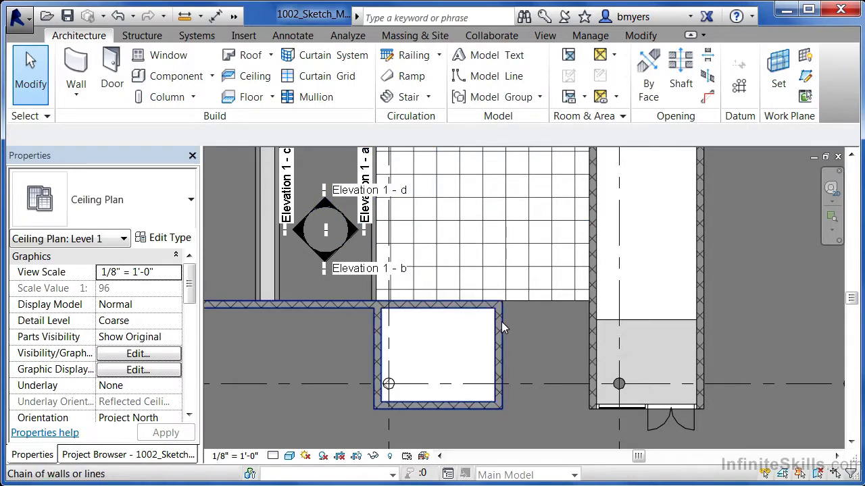
key(Tab)
key(Tab)
key(Tab)
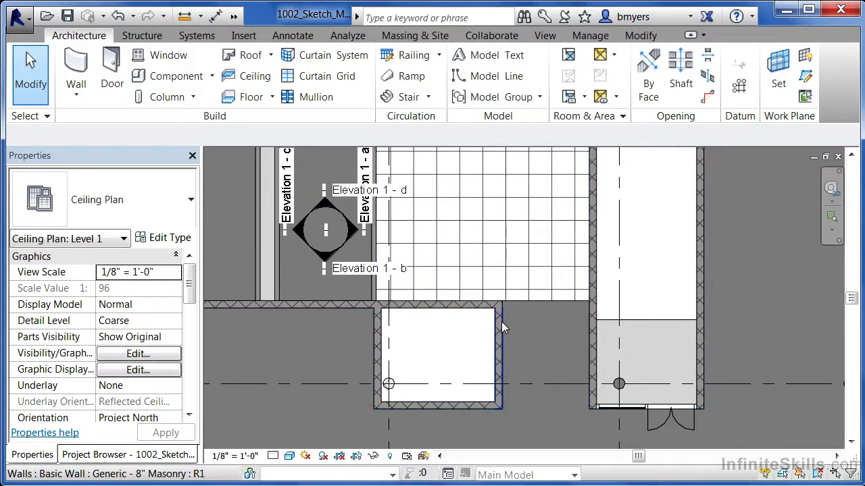
key(Tab)
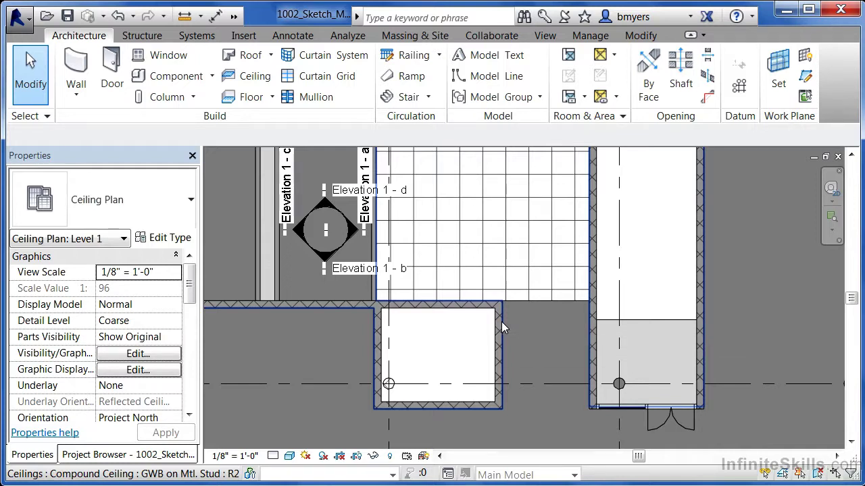
click(502, 321)
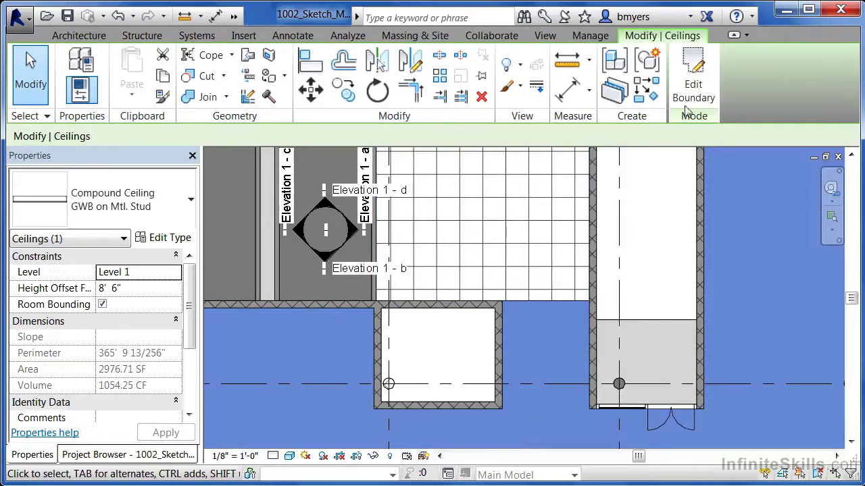
click(699, 91)
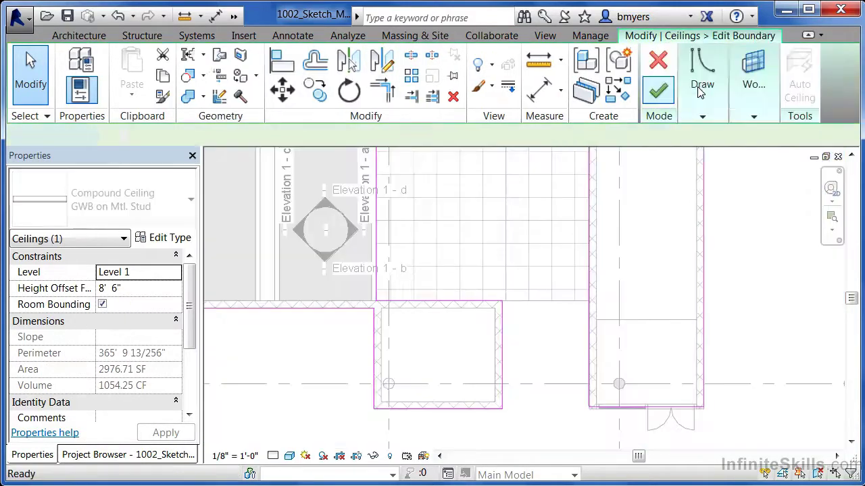
Draw a straight boundary line along the 2' x 2' grid ceiling's edge, from the small masonry shaft's corner across to the opposite masonry wall
scroll(547, 289, up, 2)
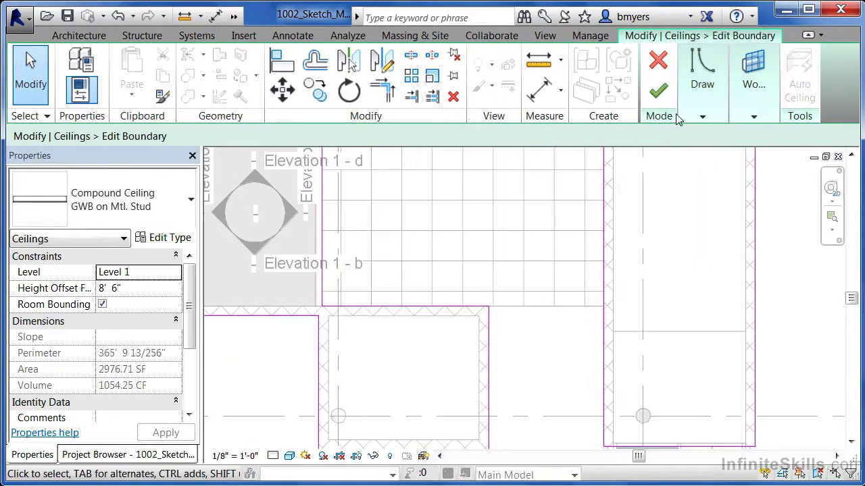
mouse_move(703, 112)
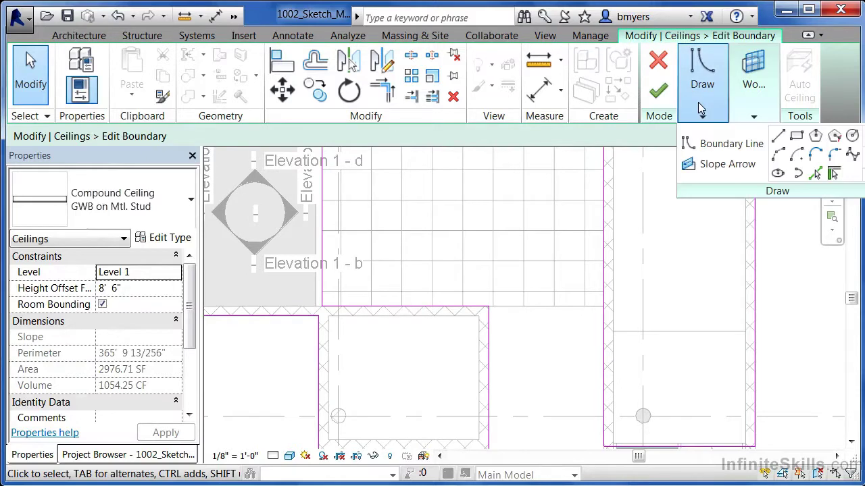
click(778, 137)
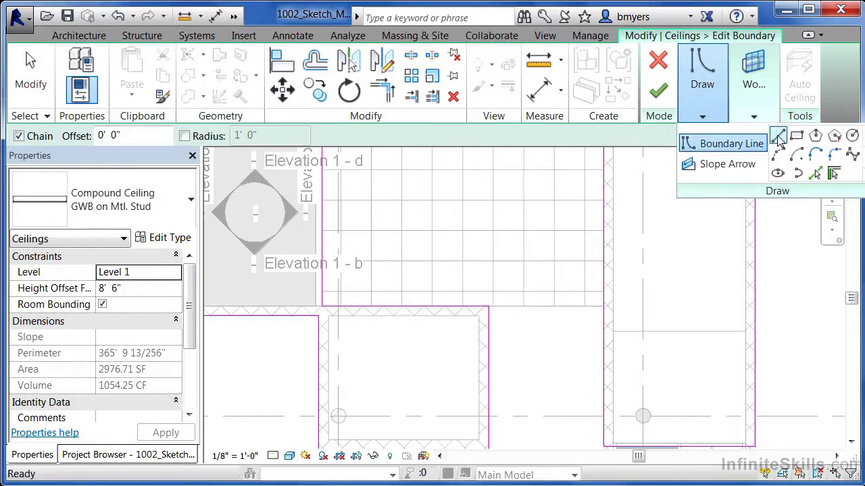
click(488, 306)
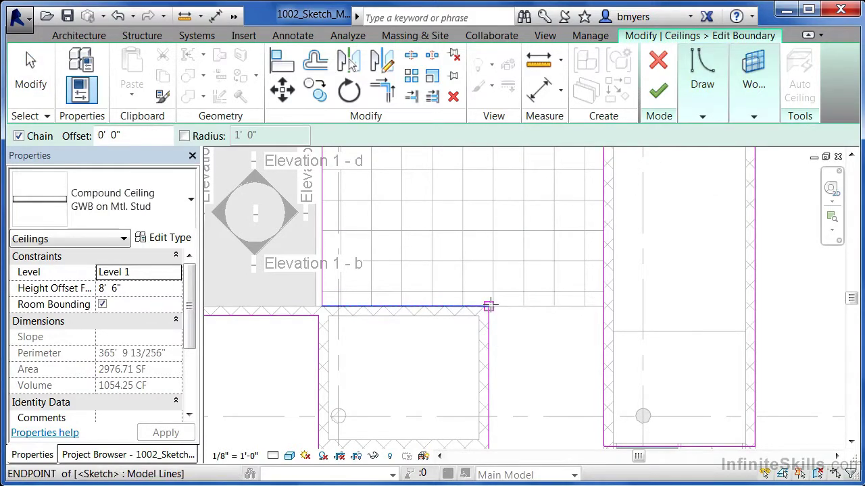
click(604, 306)
key(Escape)
key(Escape)
Delete the three GWB boundary lines that enclose the 2' x 2' ceiling bay on its exterior, narrow-room and shaft sides
scroll(557, 208, down, 3)
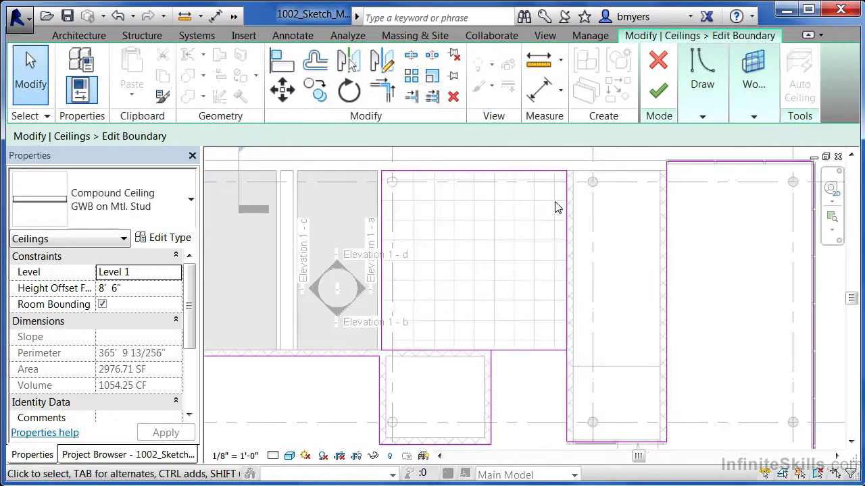
scroll(557, 207, up, 2)
click(550, 173)
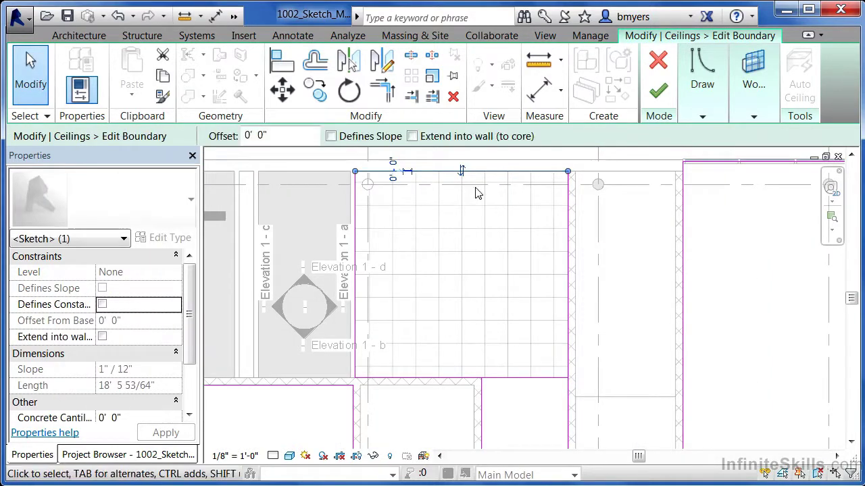
key(Escape)
click(357, 203)
key(Escape)
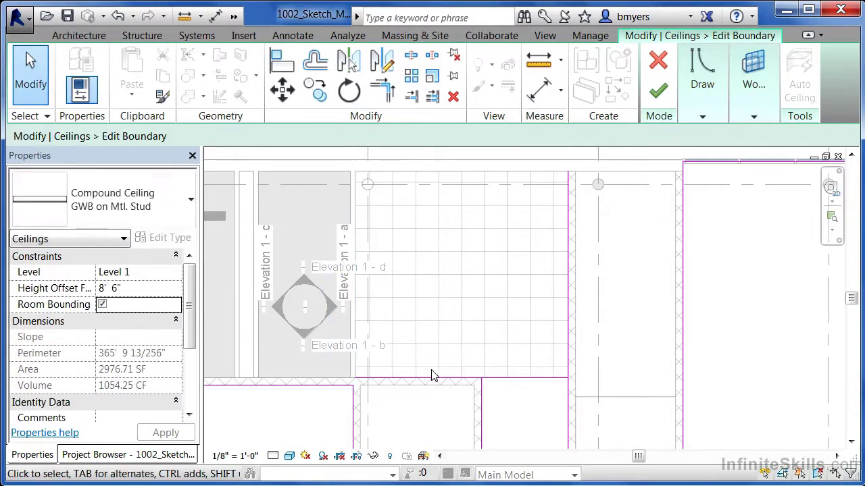
click(433, 380)
key(Escape)
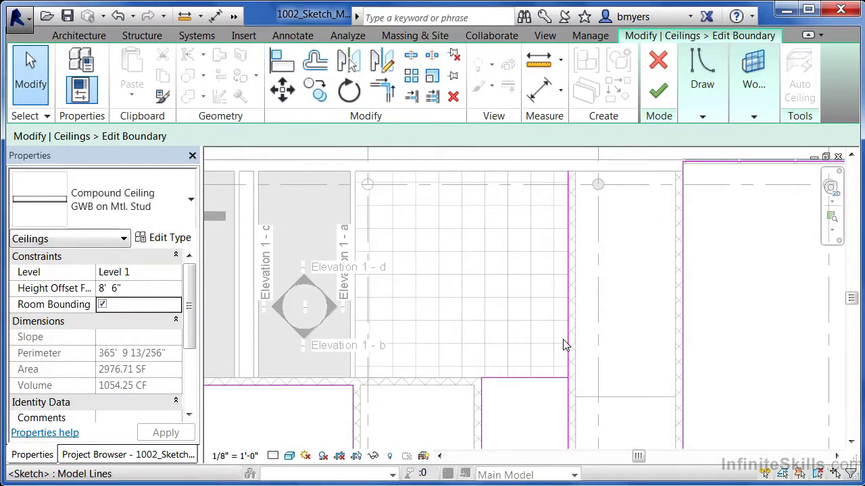
Shorten the boundary line along the masonry wall to end at the new cross line, and finish the boundary edit
click(567, 203)
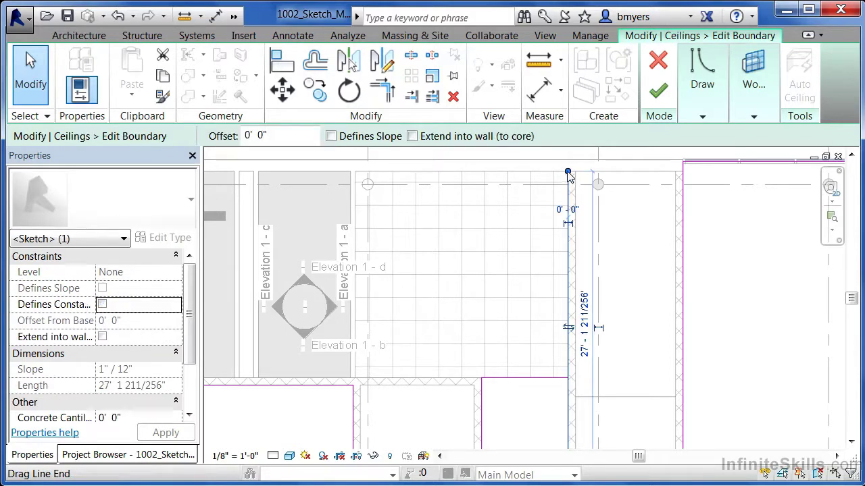
key(Escape)
drag(562, 325, 568, 378)
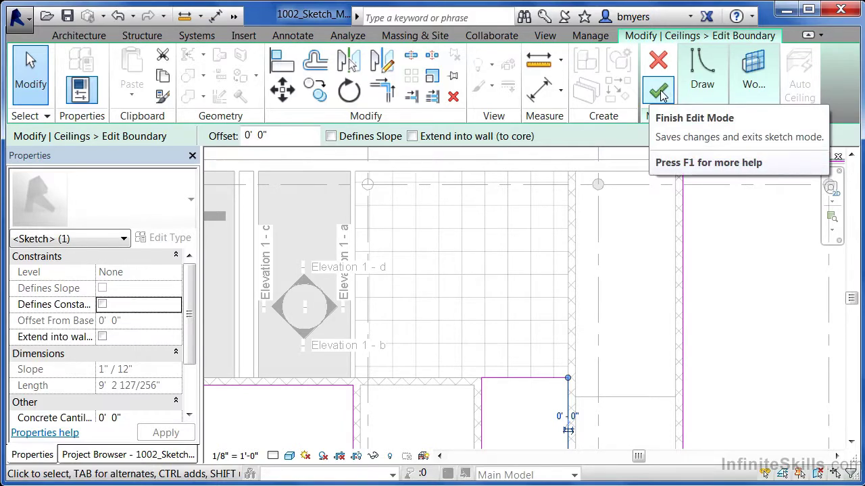
click(660, 93)
key(Escape)
scroll(616, 258, down, 5)
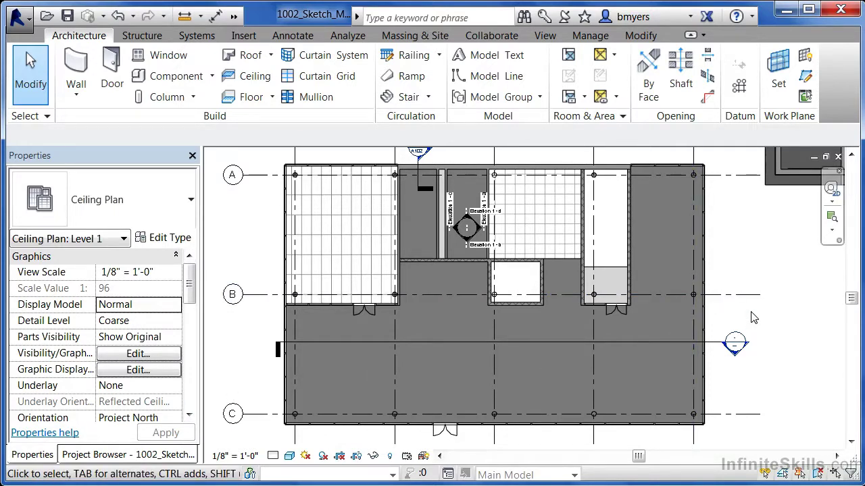
Open the building section cut lengthwise between grids B and C, set its visual style to Shaded, and inspect the ceiling below the floor
double_click(734, 342)
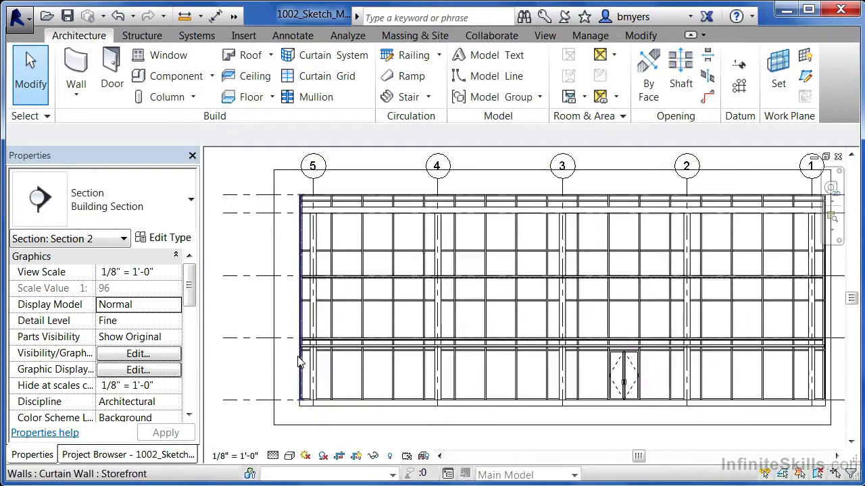
scroll(298, 363, up, 2)
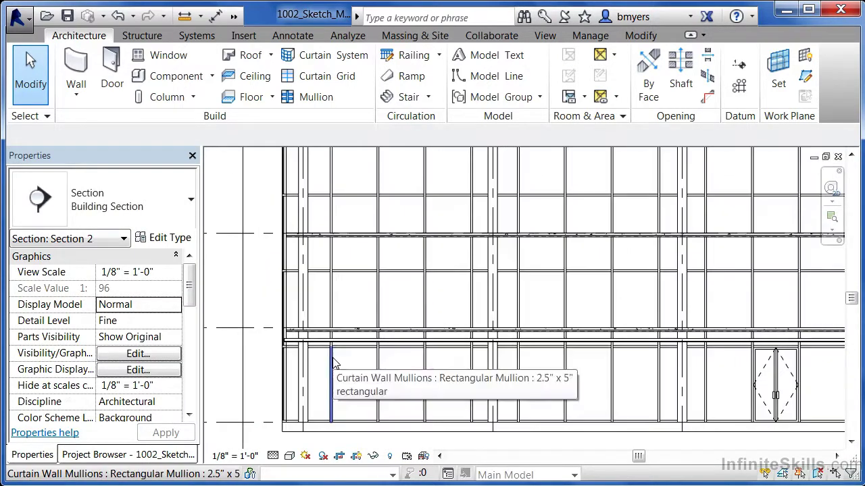
click(289, 457)
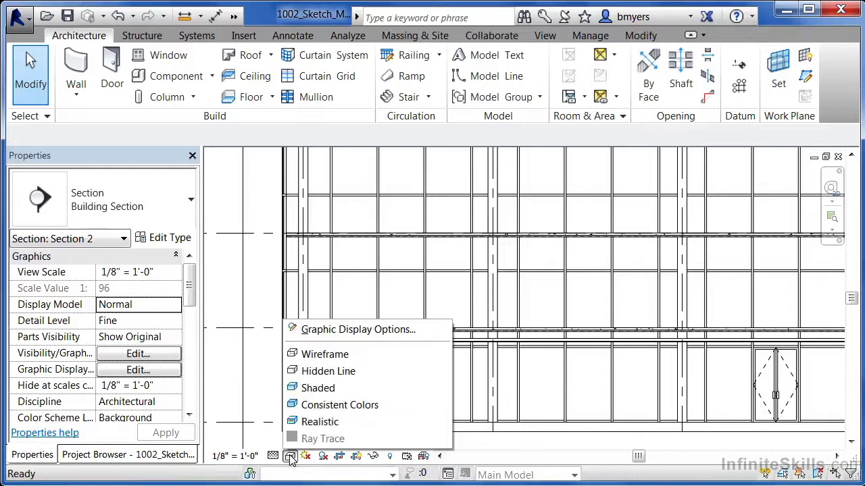
click(317, 389)
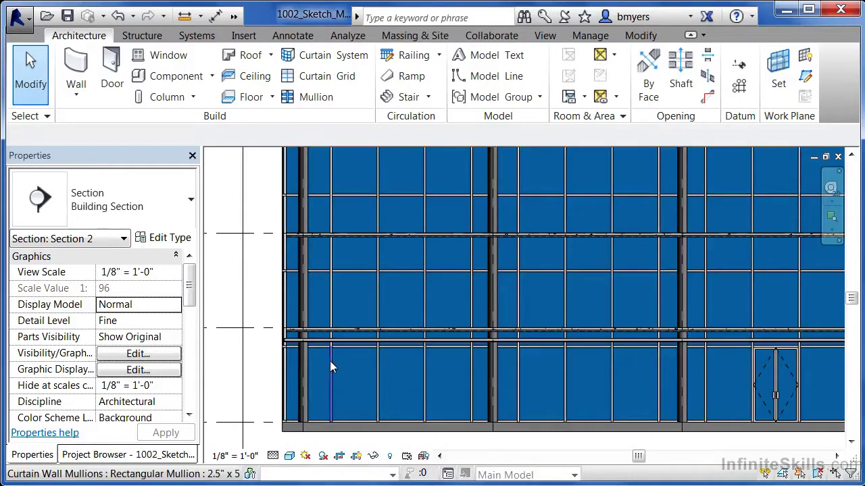
scroll(330, 360, up, 4)
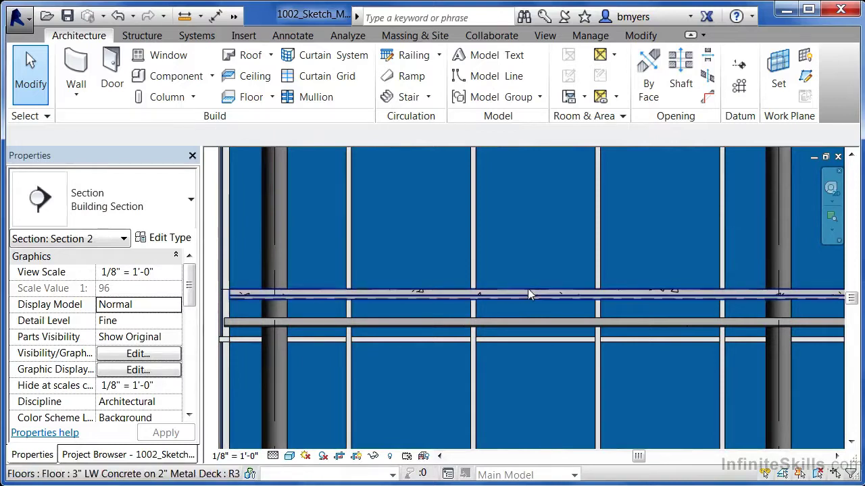
scroll(432, 310, down, 5)
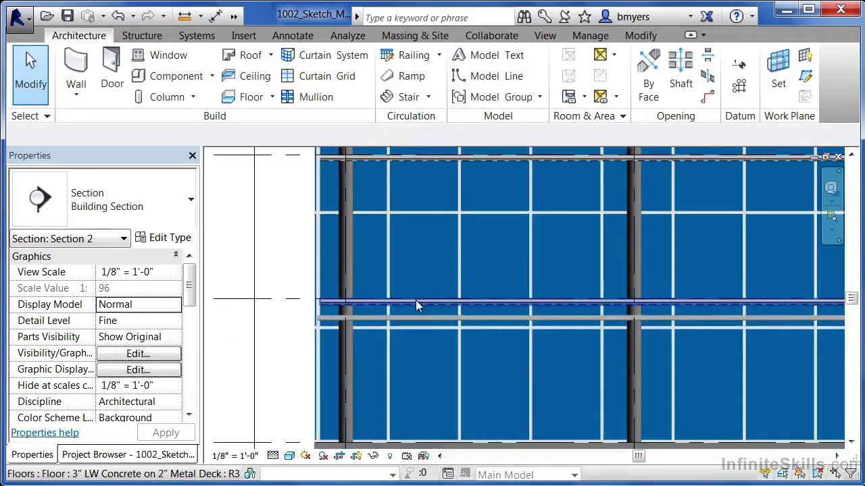
scroll(387, 393, down, 3)
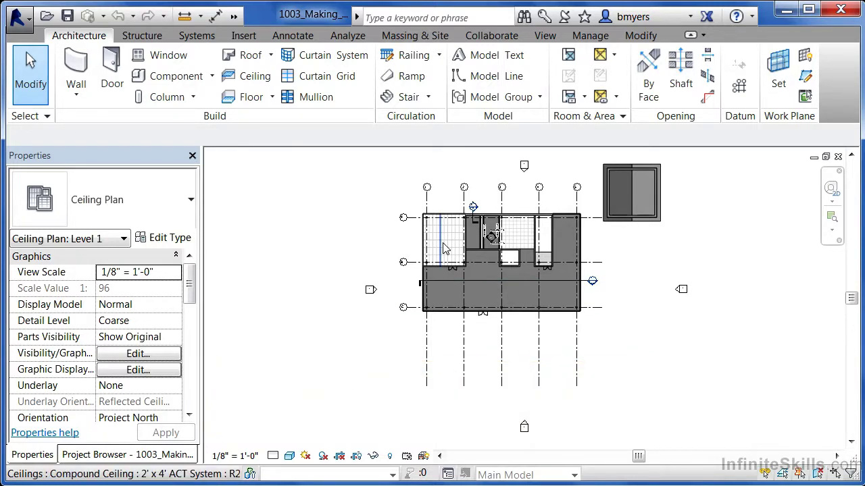
Examine the layer structure of the 2' x 4' ACT System ceiling type in the Level 1 ceiling plan, then close and deselect it
scroll(486, 230, up, 2)
scroll(503, 233, up, 5)
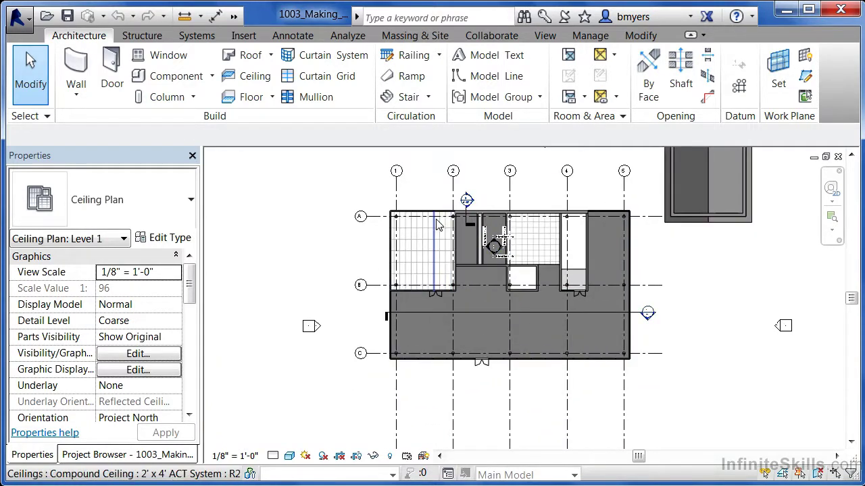
scroll(452, 225, up, 1)
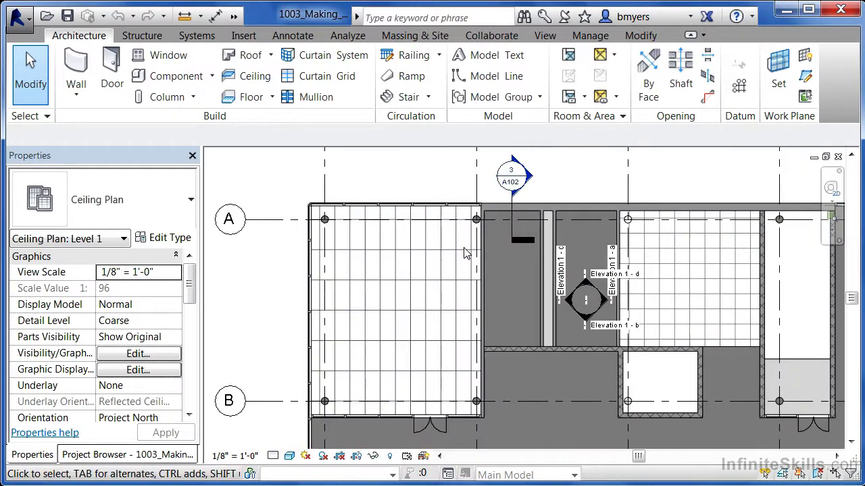
click(119, 456)
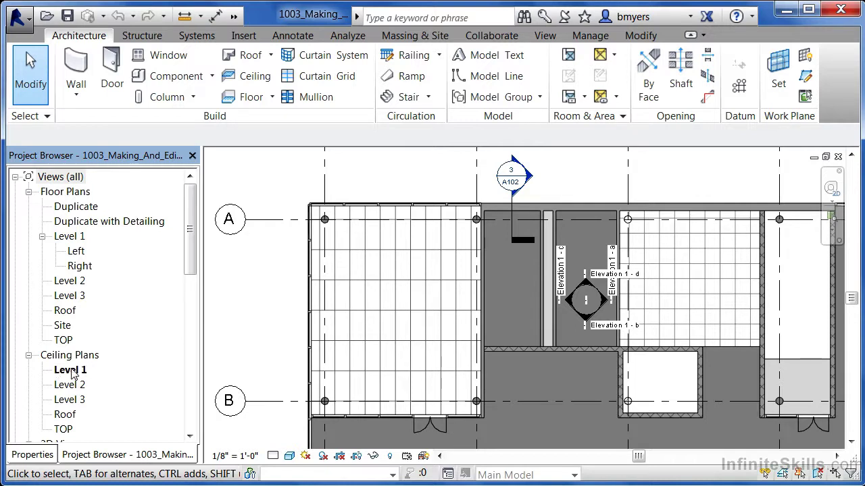
click(419, 257)
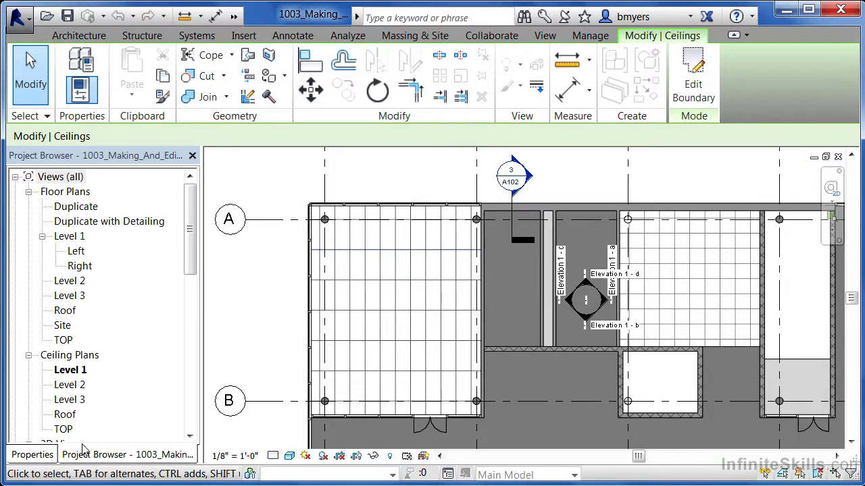
click(46, 457)
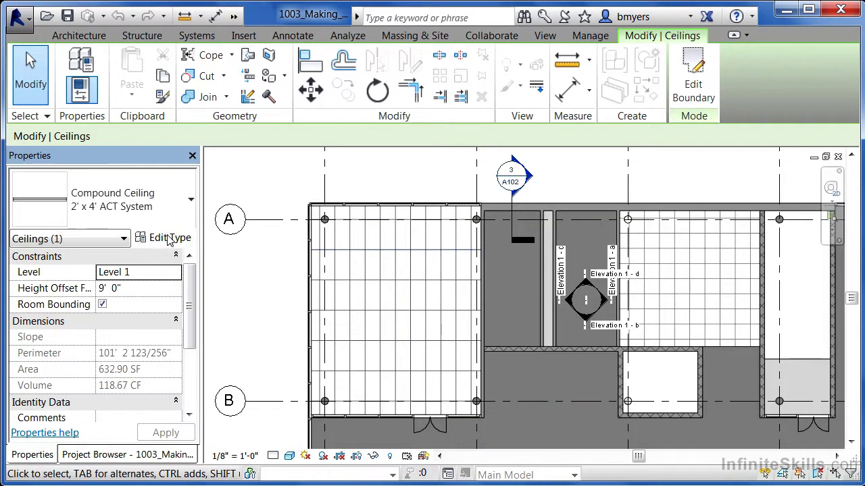
click(170, 242)
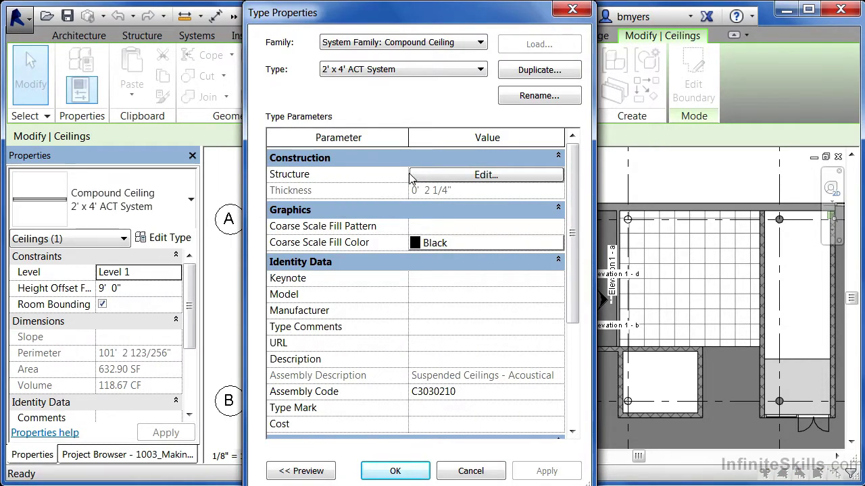
click(446, 177)
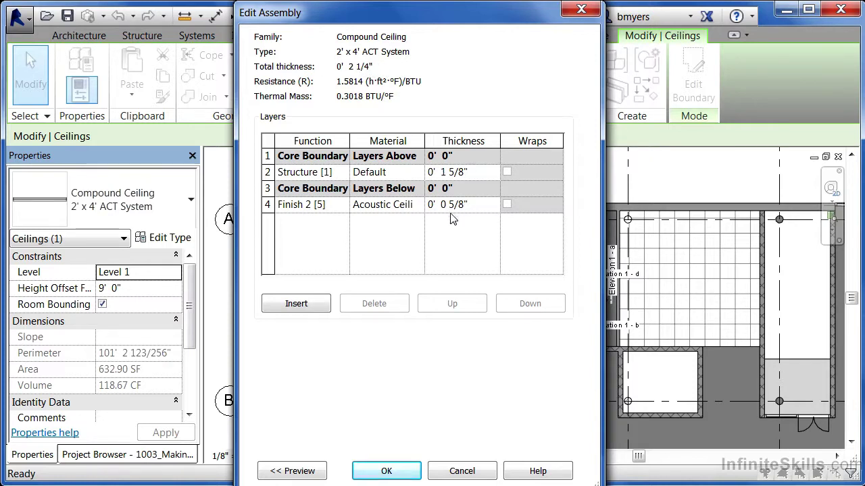
click(410, 473)
click(410, 473)
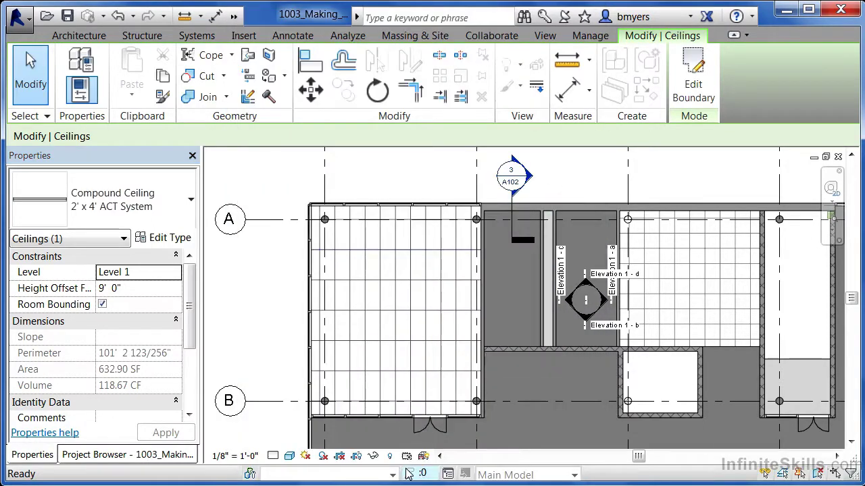
click(431, 180)
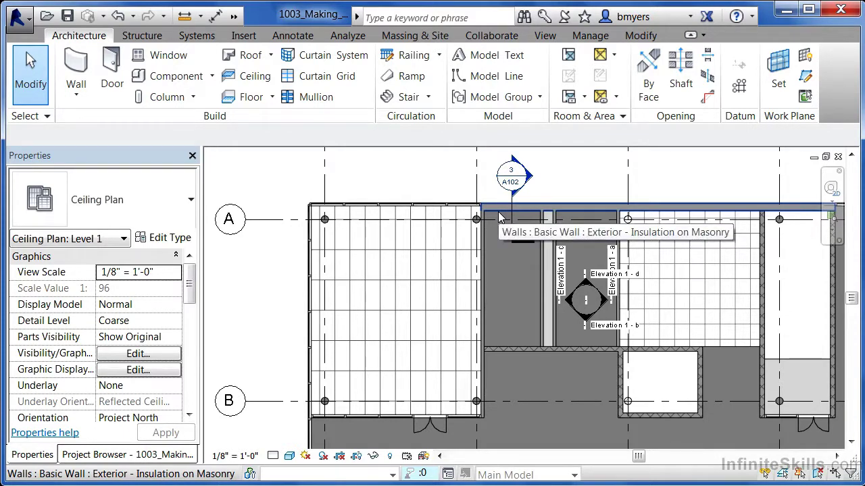
Open the layer structure of the GWB on Mtl. Stud ceiling in the narrow room beside the 2' x 4' ceiling, and select its finish layer
key(Tab)
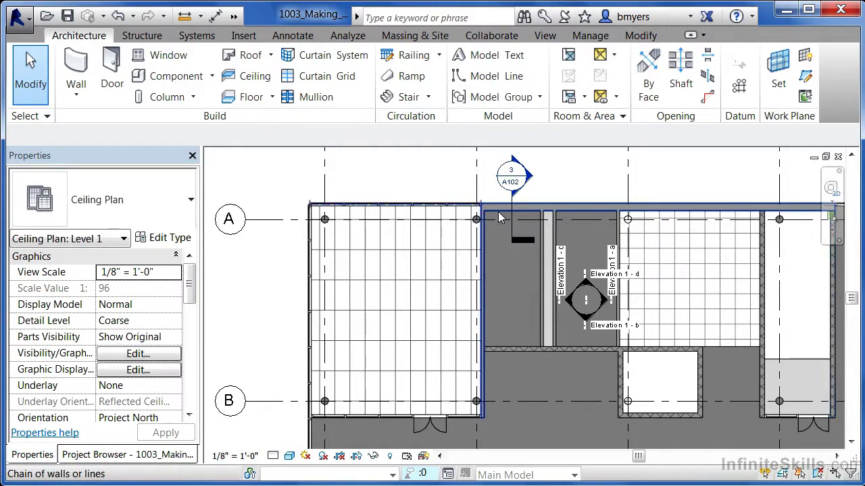
key(Tab)
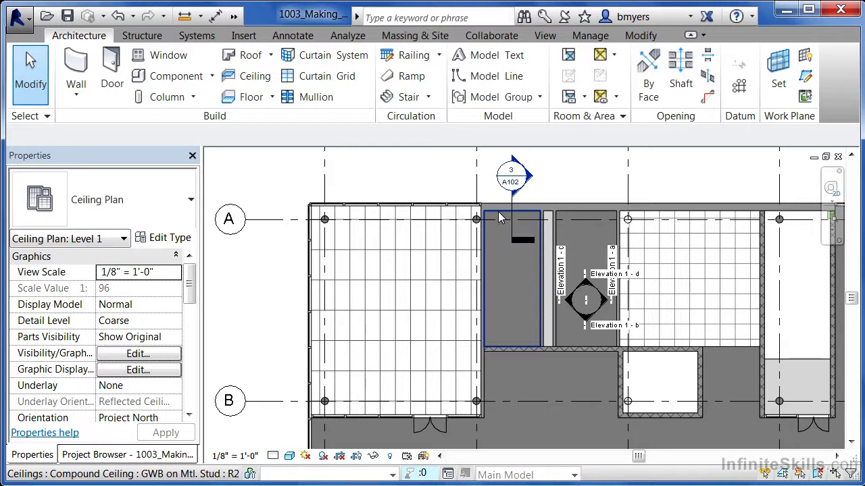
click(500, 217)
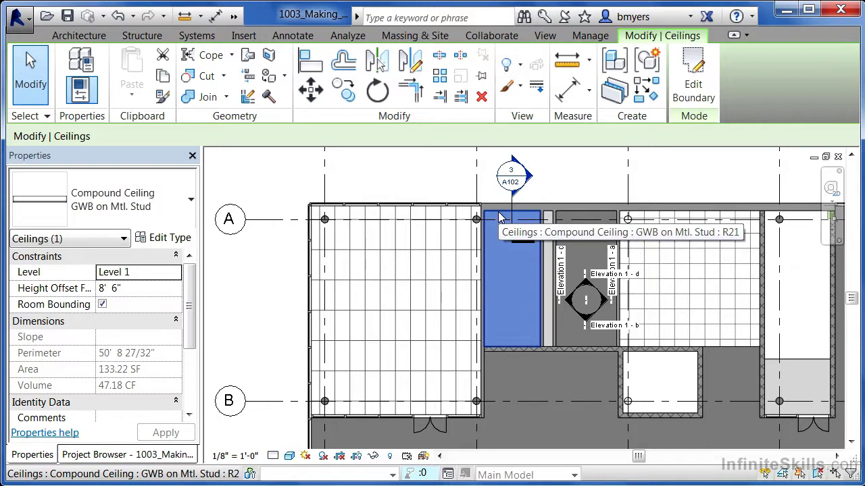
click(169, 240)
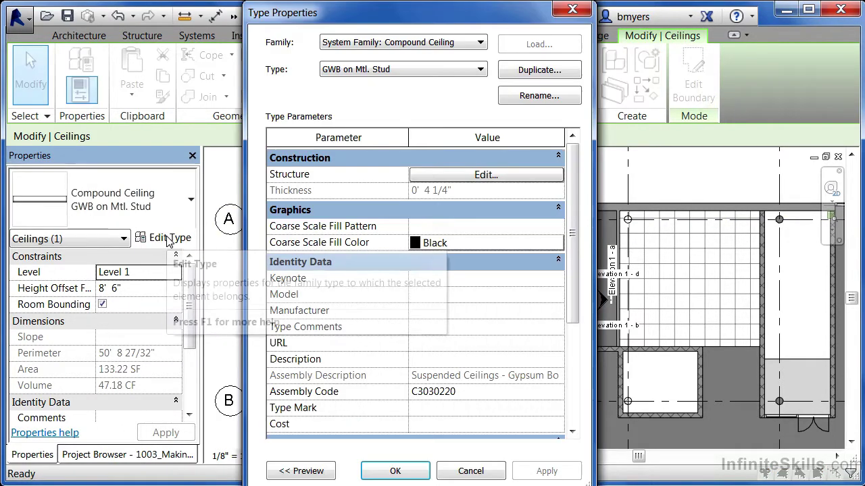
click(440, 177)
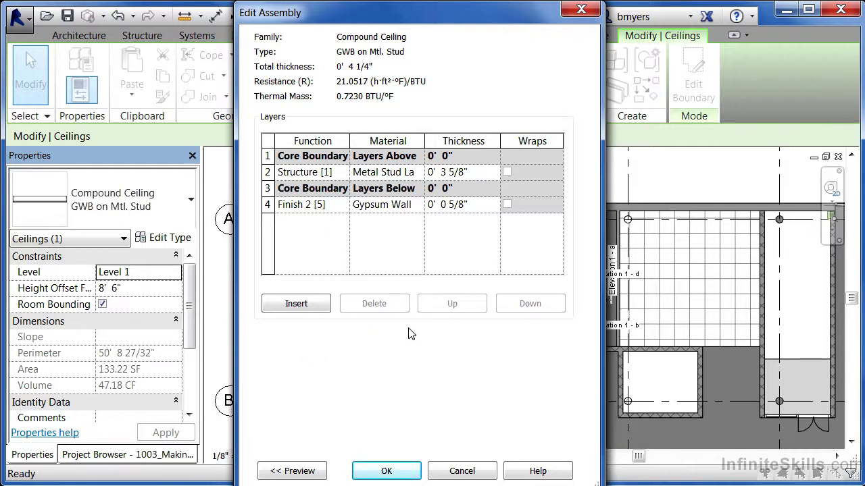
click(268, 204)
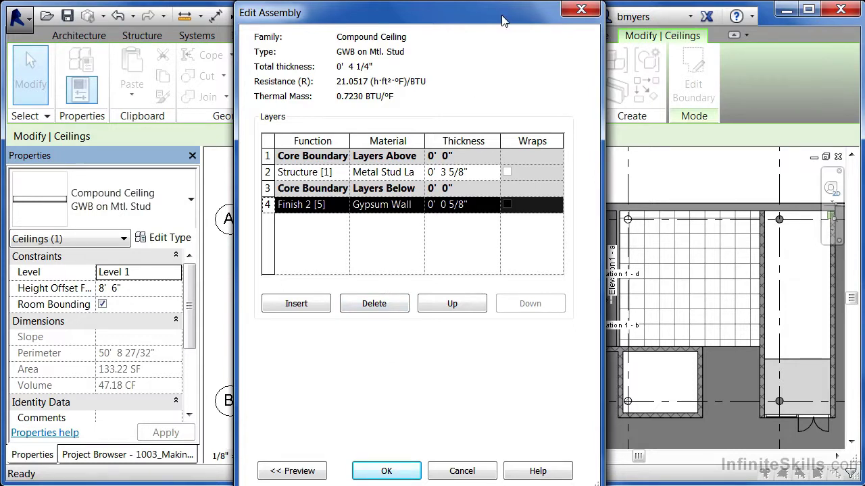
drag(503, 17, 353, 24)
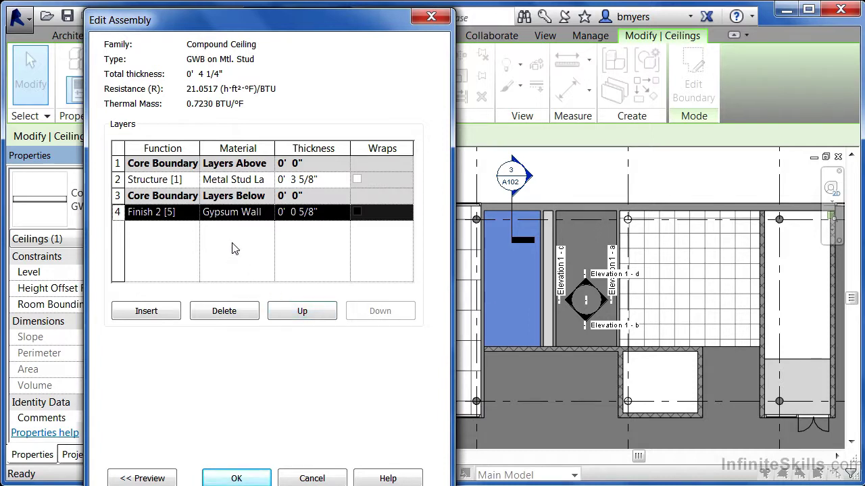
Set the surface pattern of the finish layer's Gypsum Wall Board material to Sand - Dense, and accept the ceiling type changes
click(248, 212)
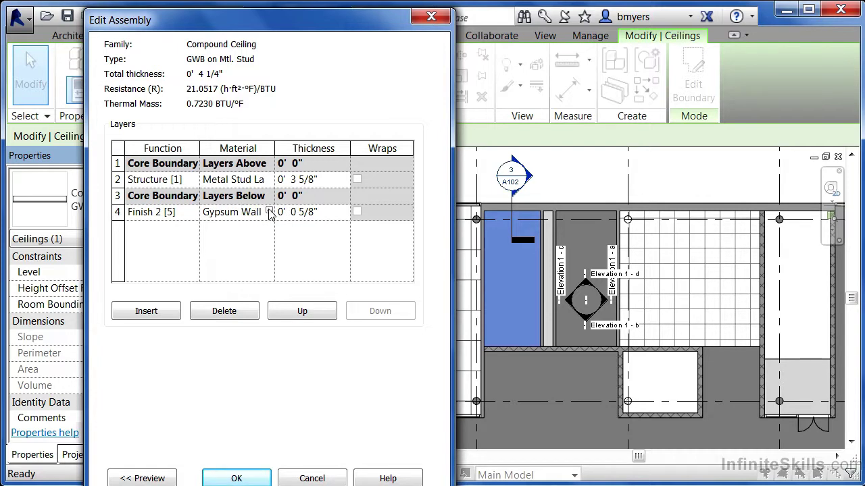
click(269, 212)
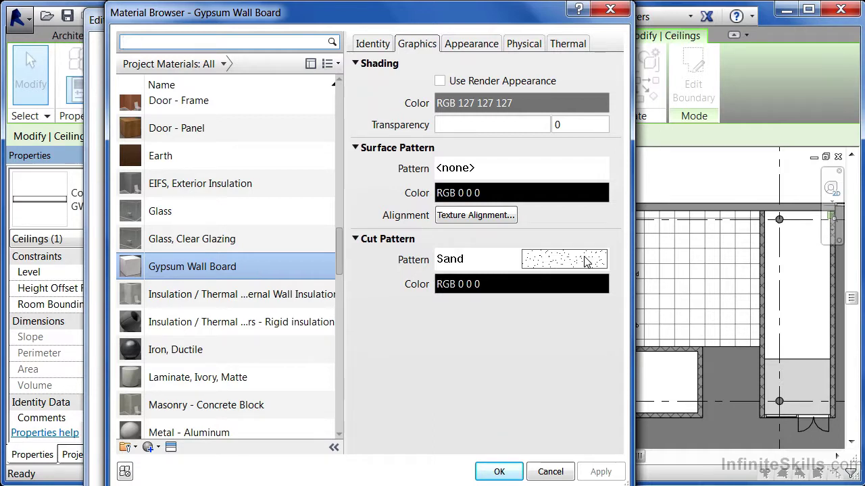
click(502, 177)
scroll(443, 271, down, 5)
scroll(450, 241, down, 1)
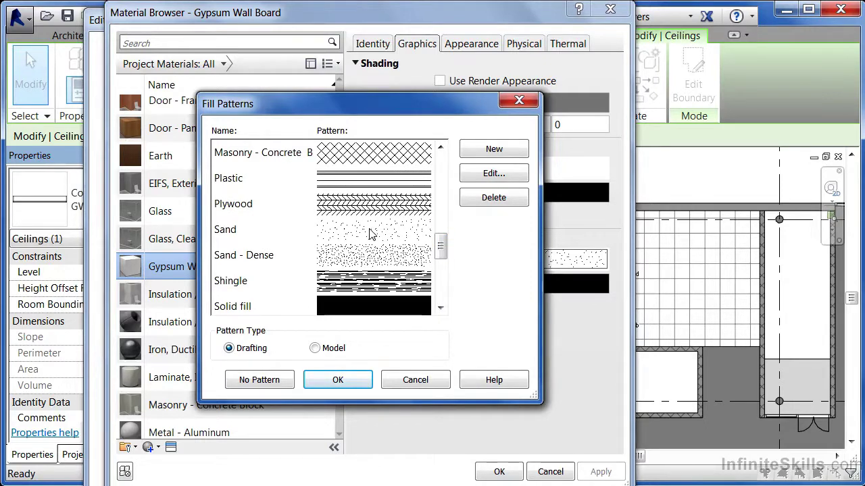
click(260, 263)
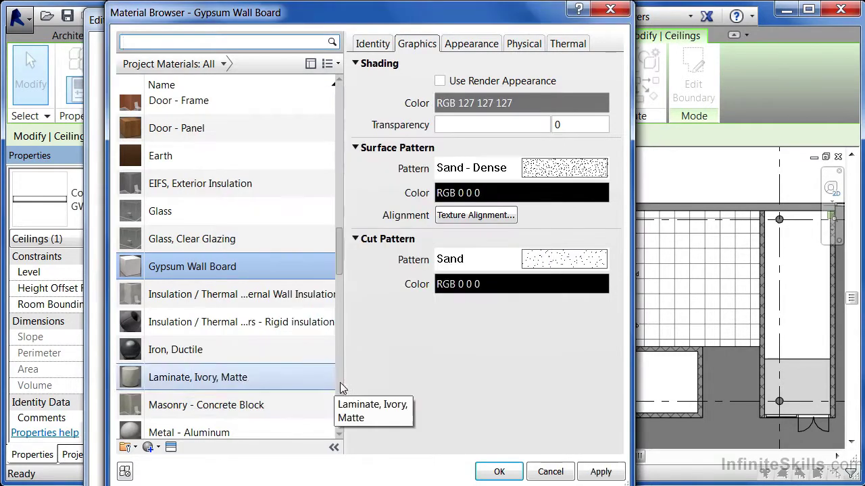
click(336, 382)
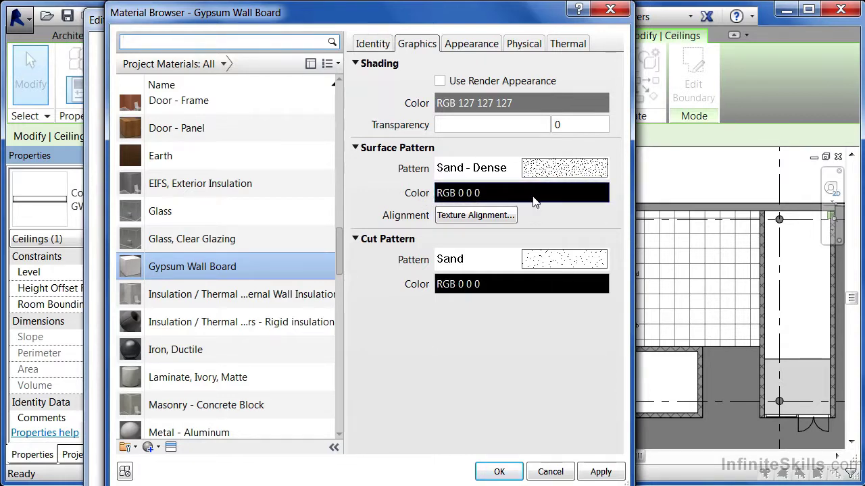
click(499, 475)
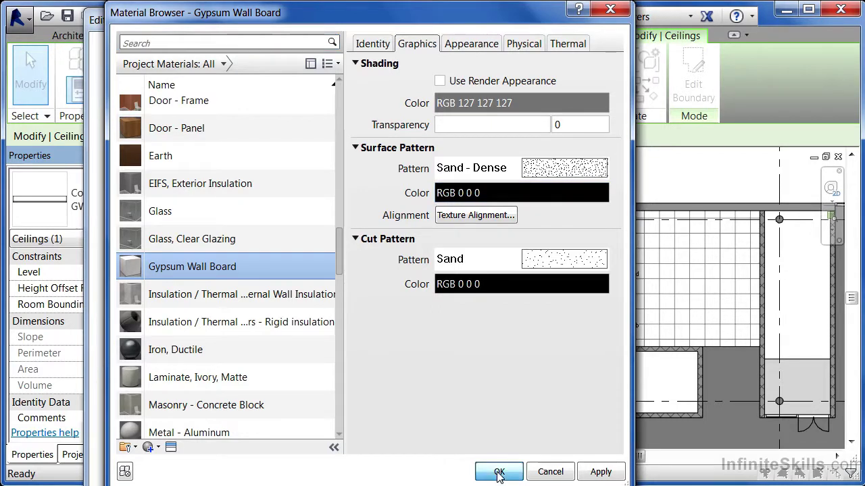
click(238, 479)
click(243, 479)
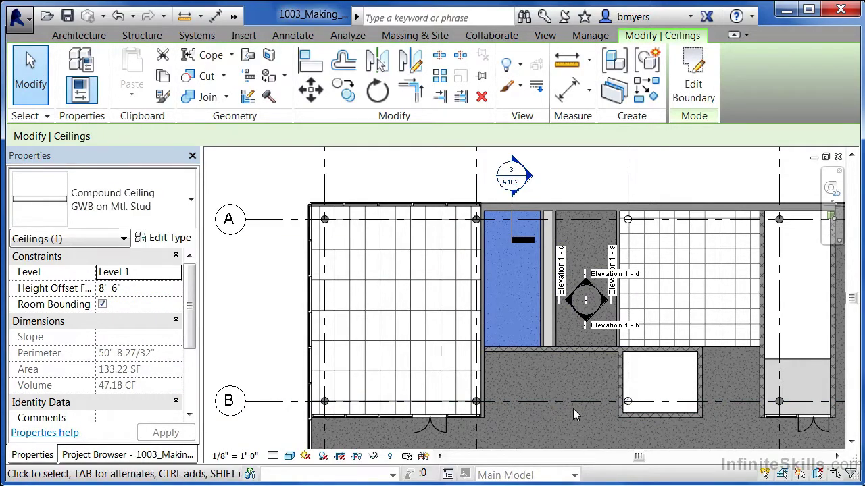
Set the ceiling plan's visual style to Hidden Line, inspect the sand pattern, and deselect the ceiling
click(289, 456)
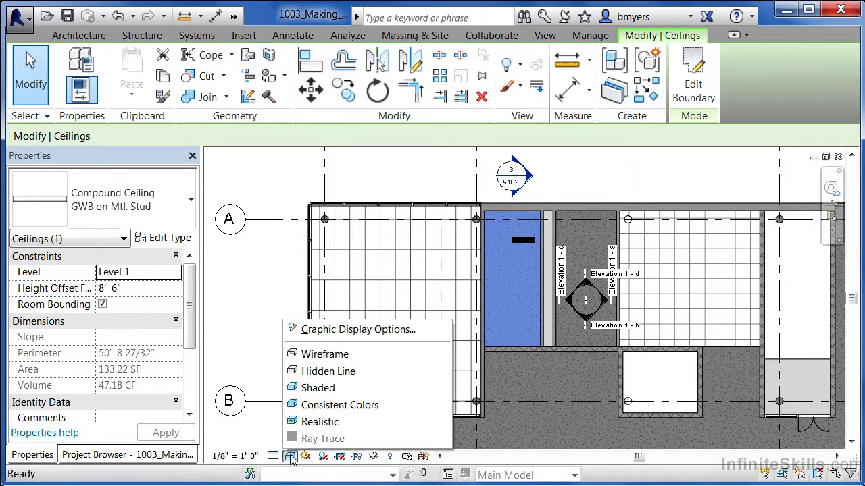
click(314, 372)
scroll(556, 442, up, 4)
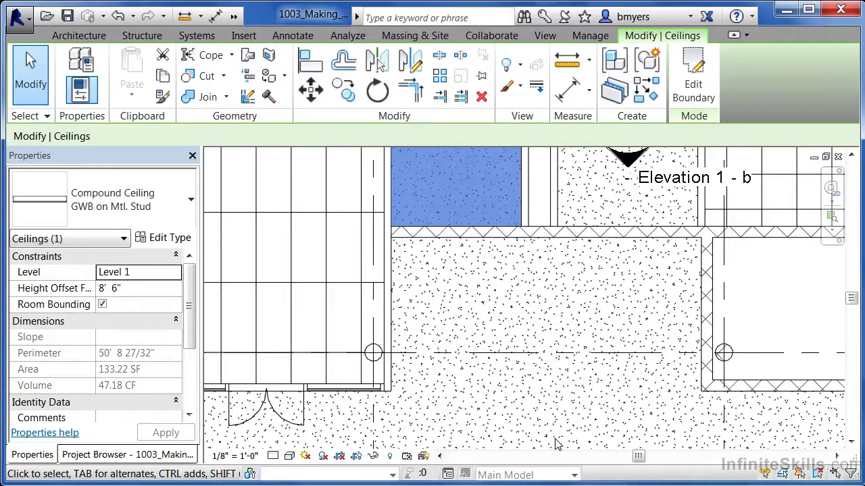
scroll(556, 443, down, 5)
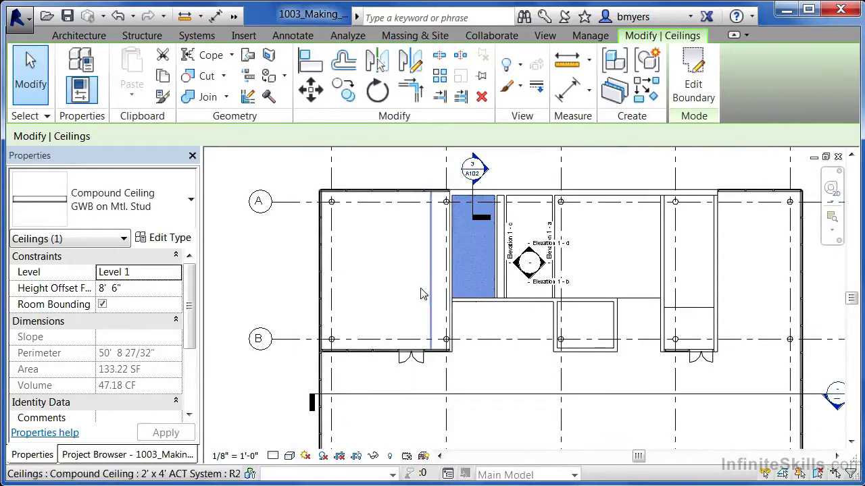
click(474, 377)
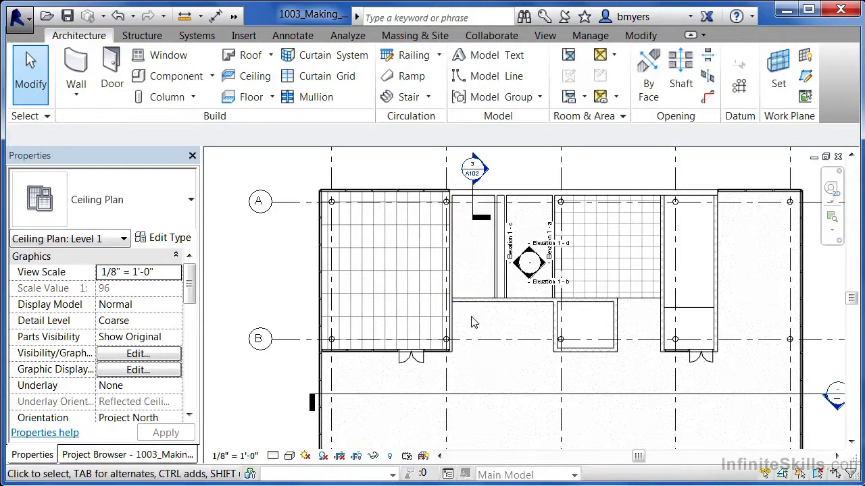
Examine the layer structure of the 2' x 4' ACT System ceiling between grids A and B
click(407, 225)
click(162, 238)
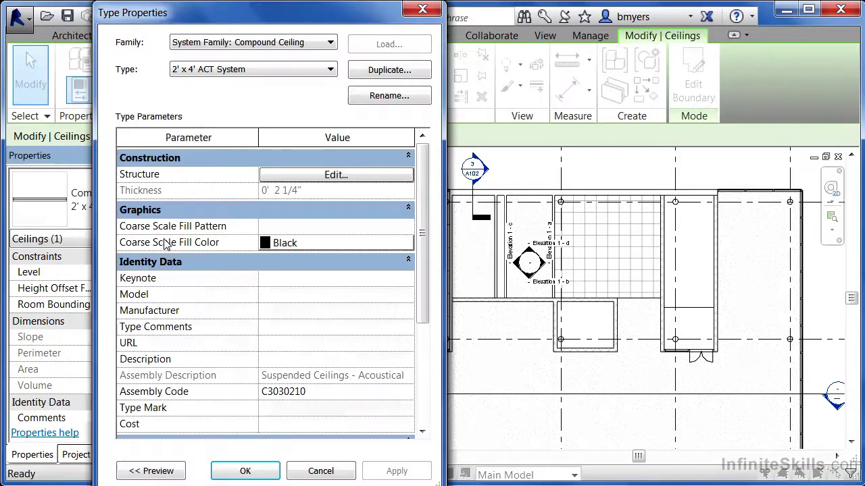
click(307, 177)
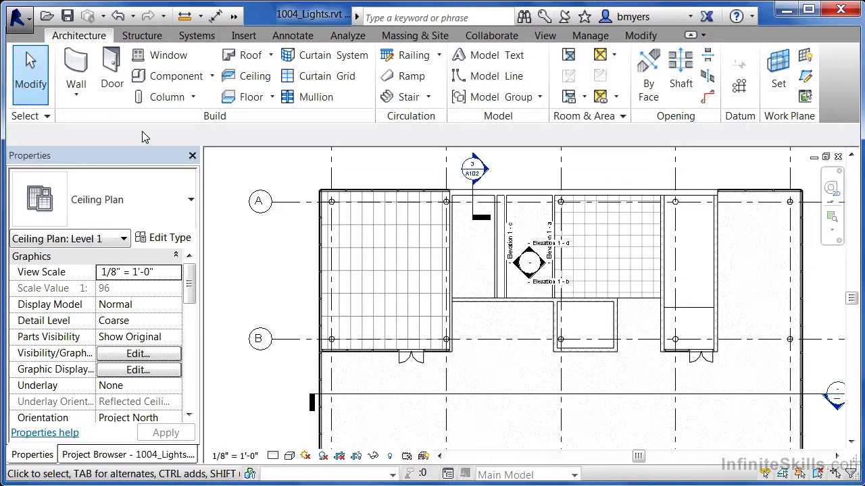
Start placing a component and open the Lighting > Architectural > Internal folder of the US Imperial library for loading a family
click(199, 79)
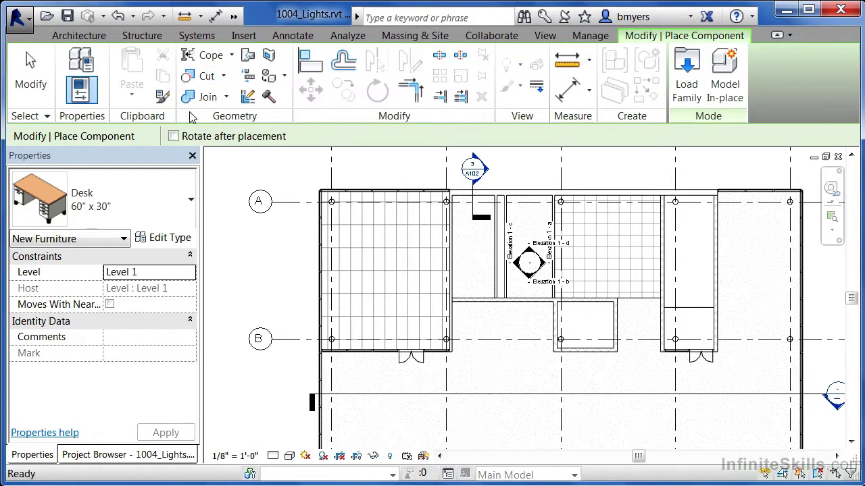
click(147, 197)
scroll(224, 290, down, 1)
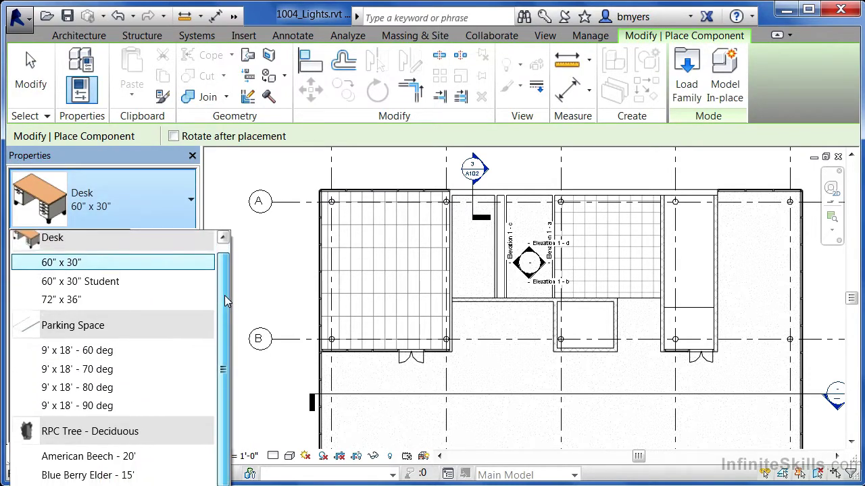
scroll(218, 284, up, 1)
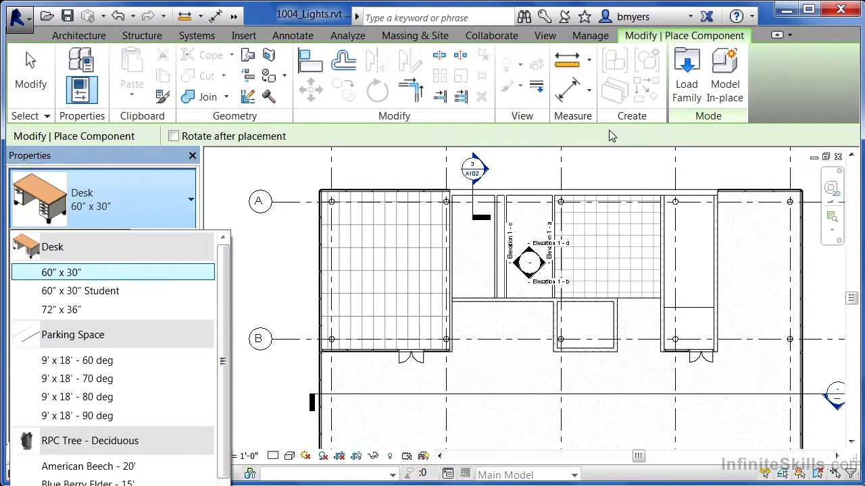
click(688, 85)
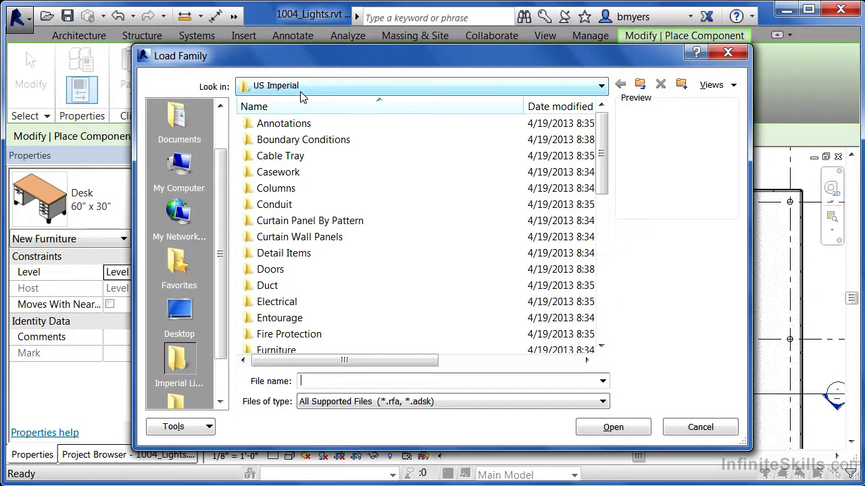
drag(603, 157, 602, 195)
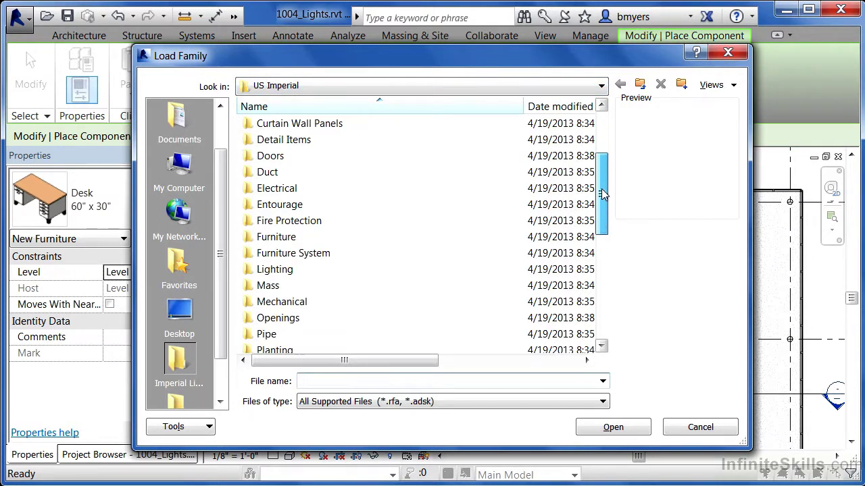
double_click(283, 273)
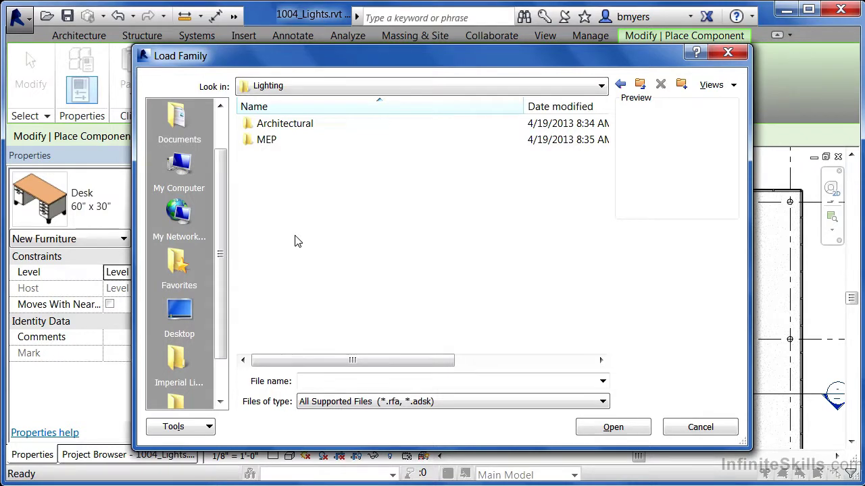
double_click(292, 129)
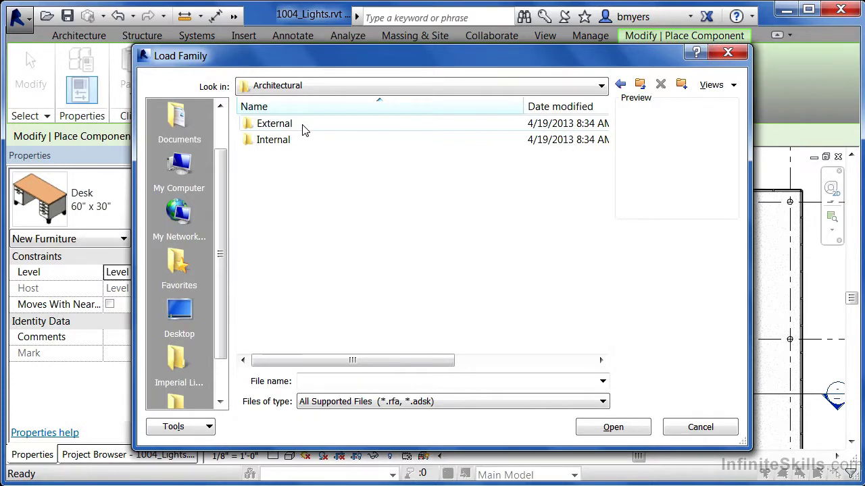
double_click(271, 148)
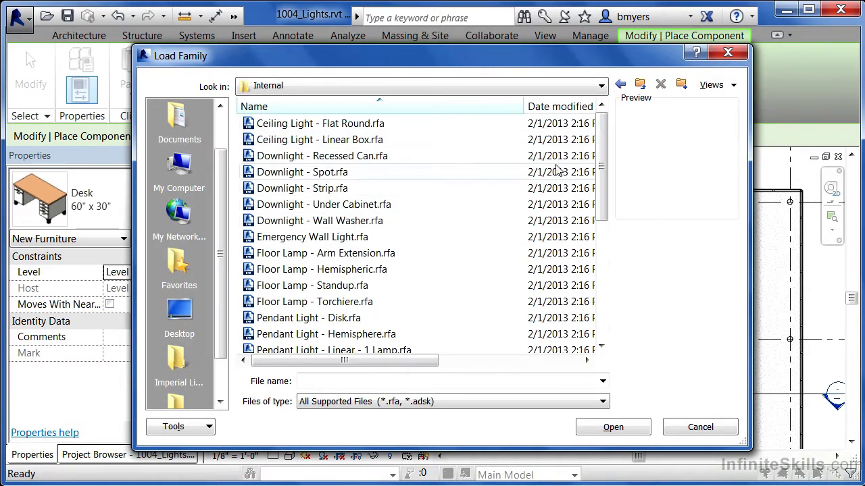
Preview the light fixture families in the Internal folder one by one, from Ceiling Light - Flat Round to Wall Lamp - Bracket
click(331, 124)
key(Down)
key(Down)
key(Down)
key(Down)
key(Down)
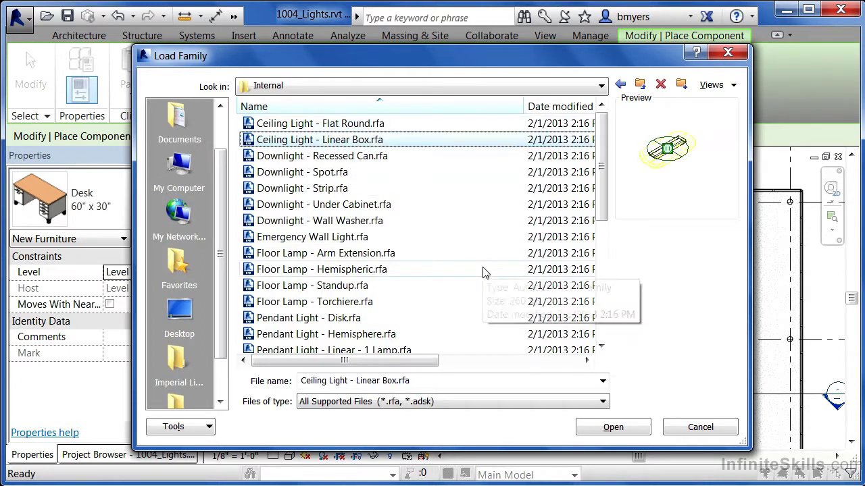
key(Down)
key(Down)
key(Down)
key(Down)
key(Down)
key(Down)
key(Down)
key(Down)
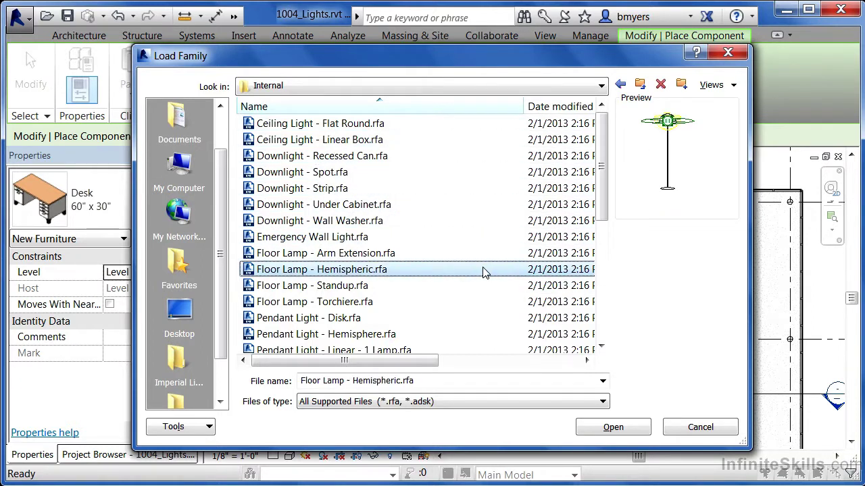
key(Down)
key(Down)
key(Down)
key(Down)
key(Down)
key(Down)
key(Down)
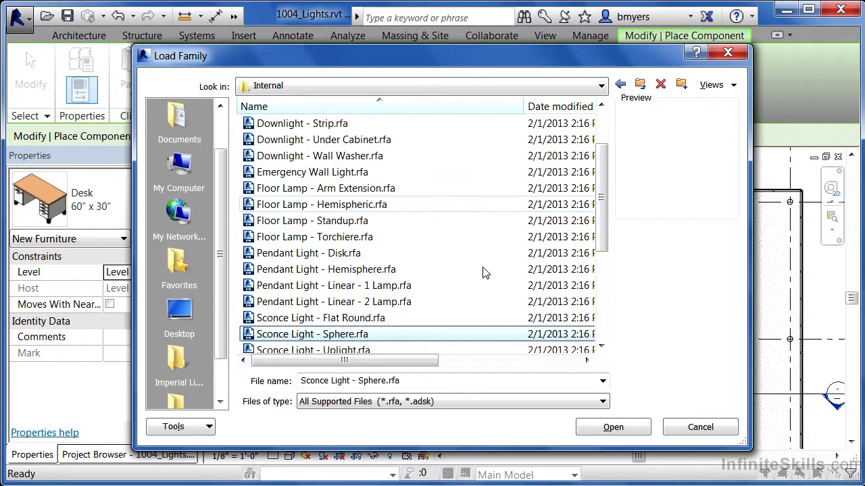
key(Down)
key(Down)
key(Down)
key(Down)
key(Down)
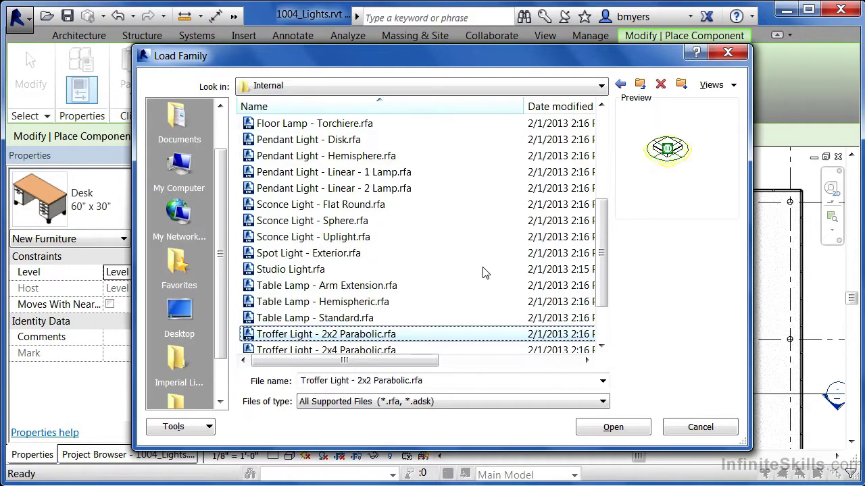
key(Down)
key(Down)
key(Down)
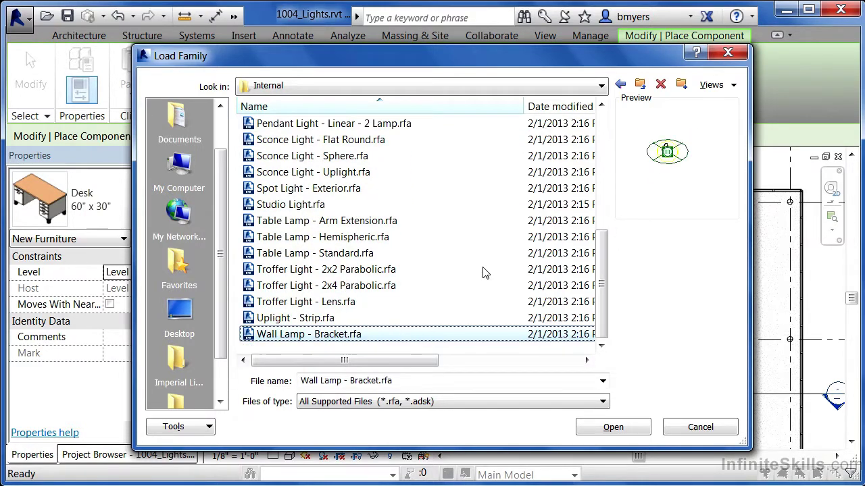
Load the Troffer Light - 2x4 Parabolic.rfa family for placement on the ceiling
key(Up)
key(Up)
key(Up)
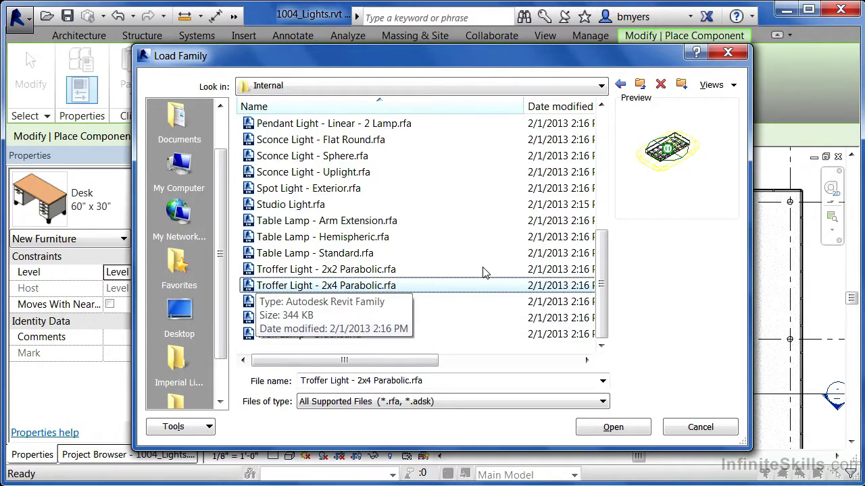
click(614, 427)
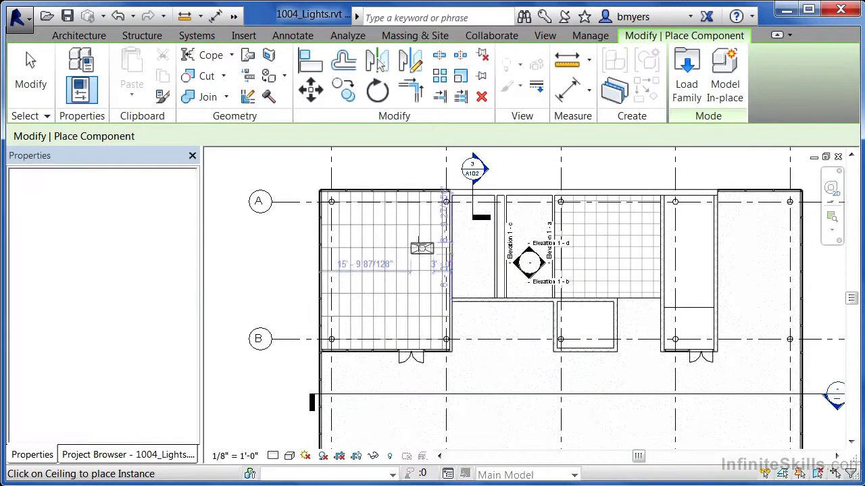
Place one 2'x4'(2 Lamp) - 120V troffer light in the 2' x 4' ACT ceiling between grids A and B
scroll(377, 215, up, 1)
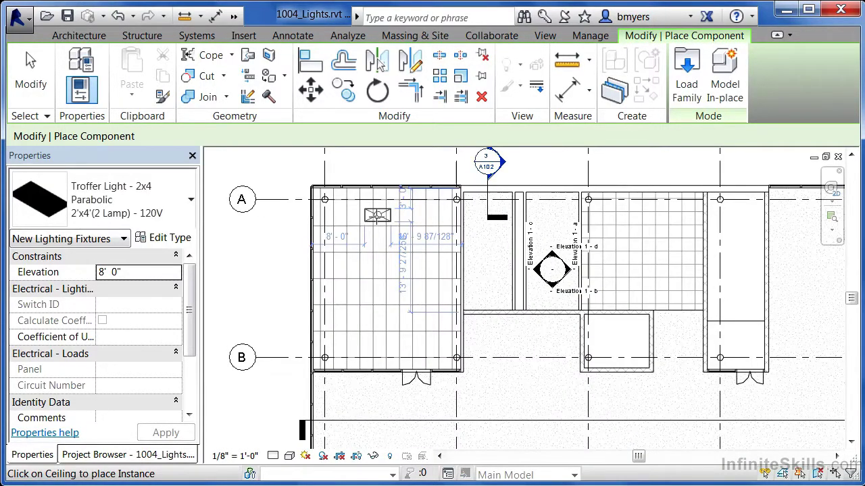
scroll(377, 214, up, 1)
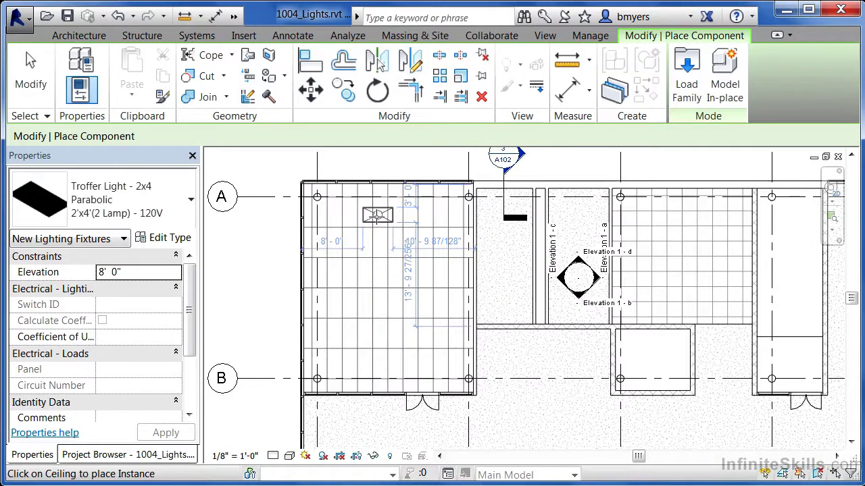
scroll(473, 250, up, 1)
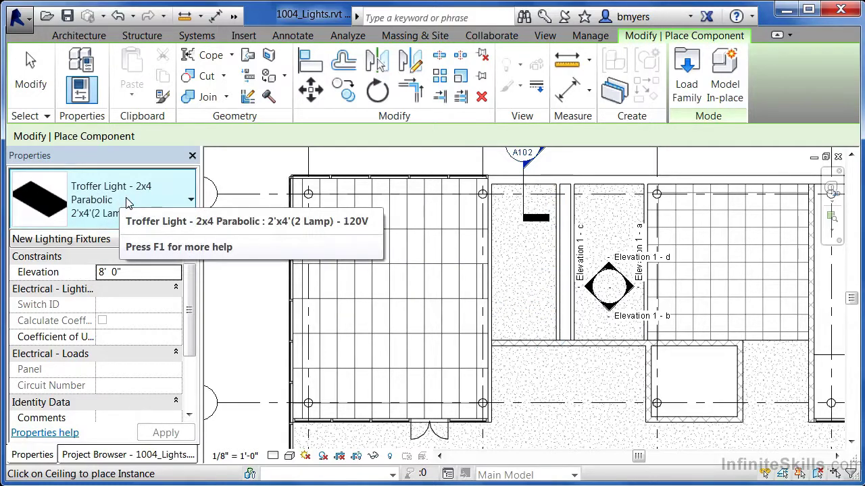
scroll(341, 216, up, 2)
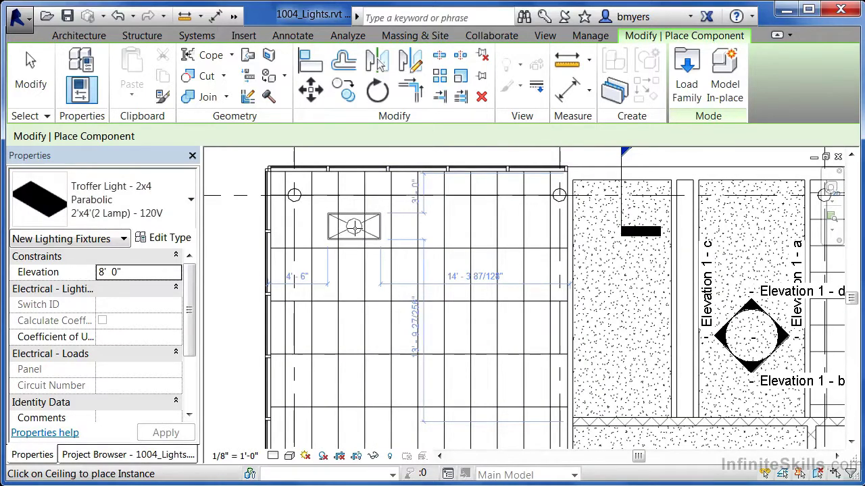
scroll(354, 227, up, 1)
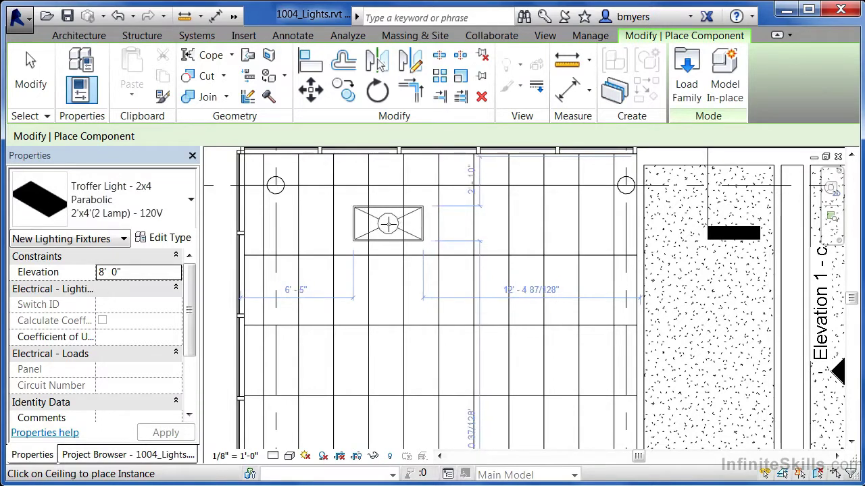
click(361, 261)
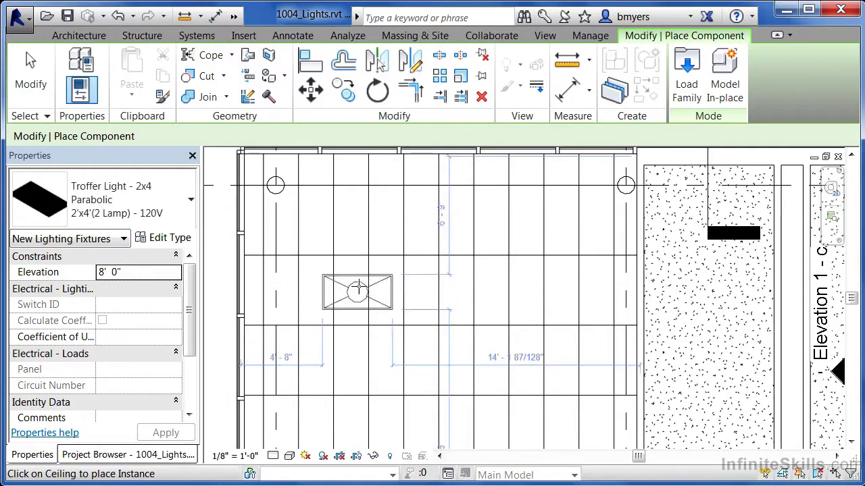
click(345, 274)
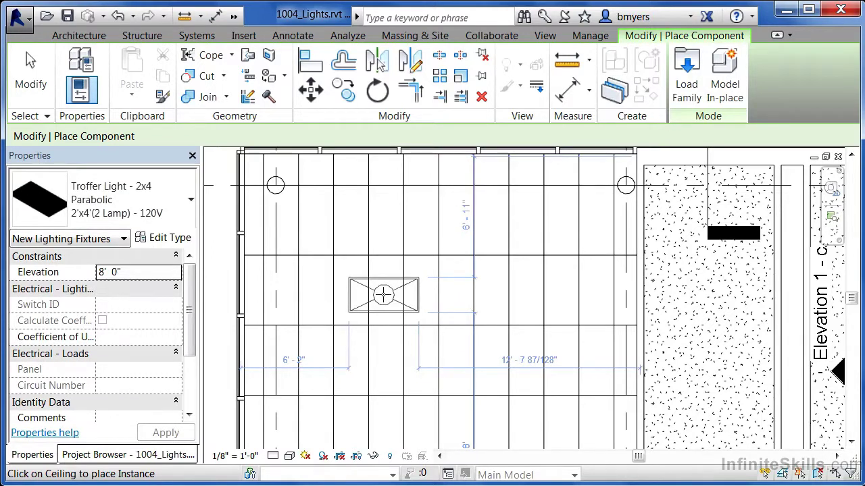
click(384, 295)
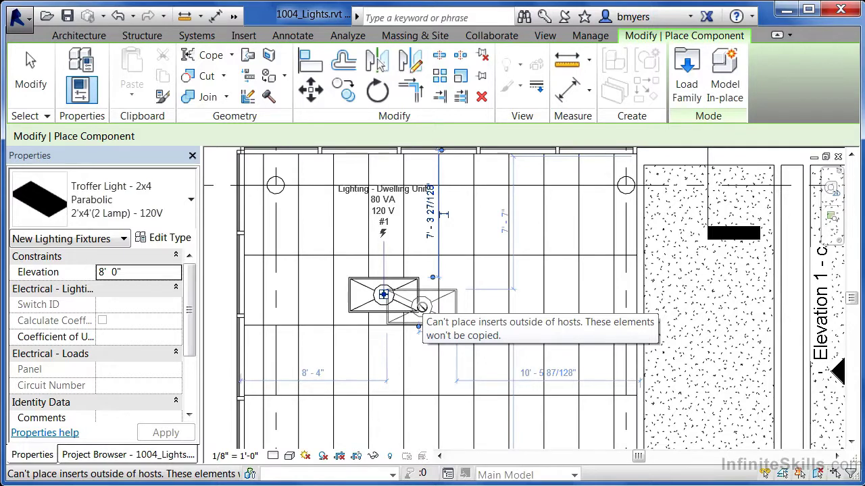
key(Escape)
key(Escape)
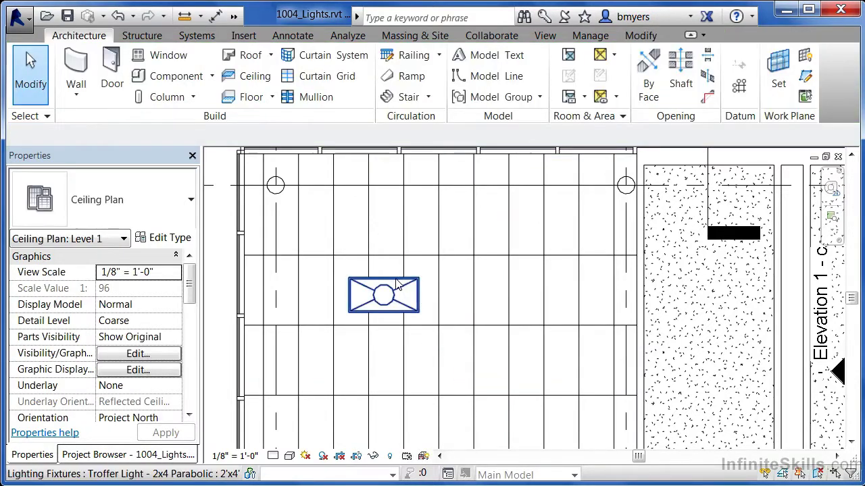
Rotate the placed troffer light by 90 degrees about its center
click(397, 285)
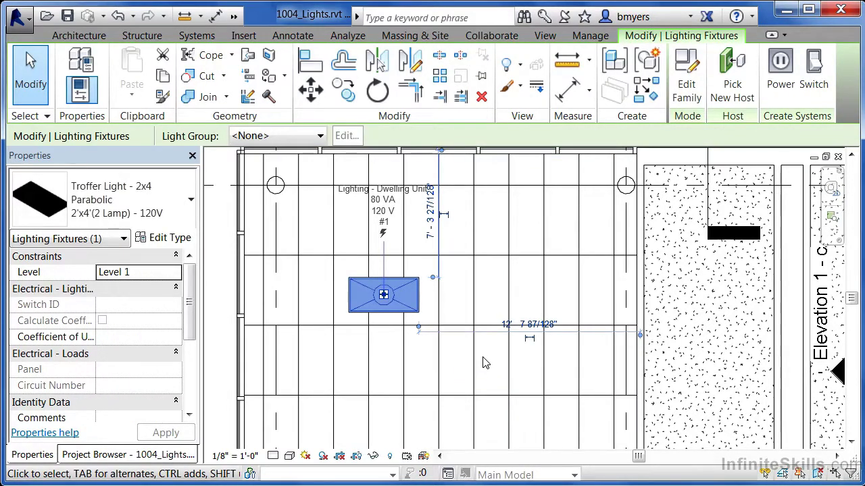
click(377, 91)
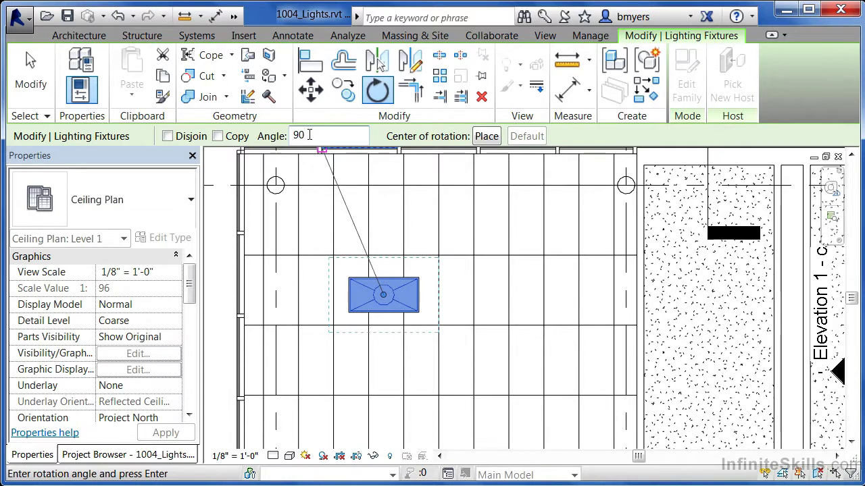
key(Return)
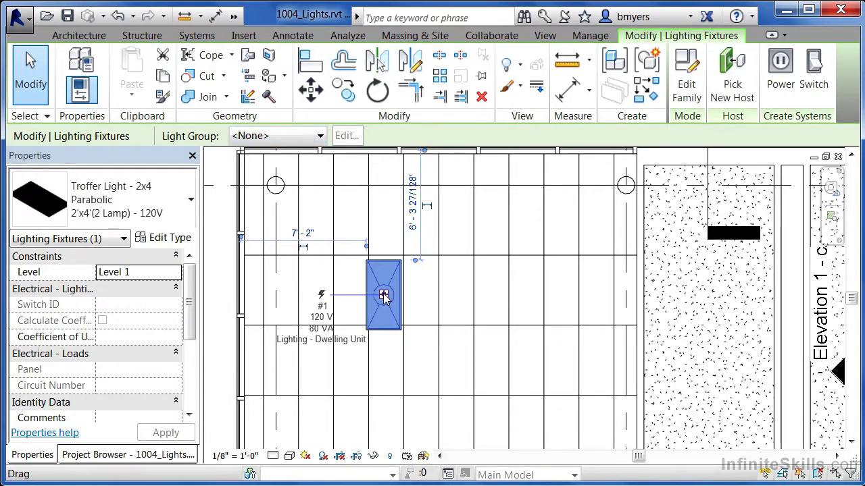
Move the troffer light by its upper-left corner onto a ceiling grid intersection so it fills one 2' x 4' tile
scroll(382, 293, up, 2)
scroll(373, 263, up, 1)
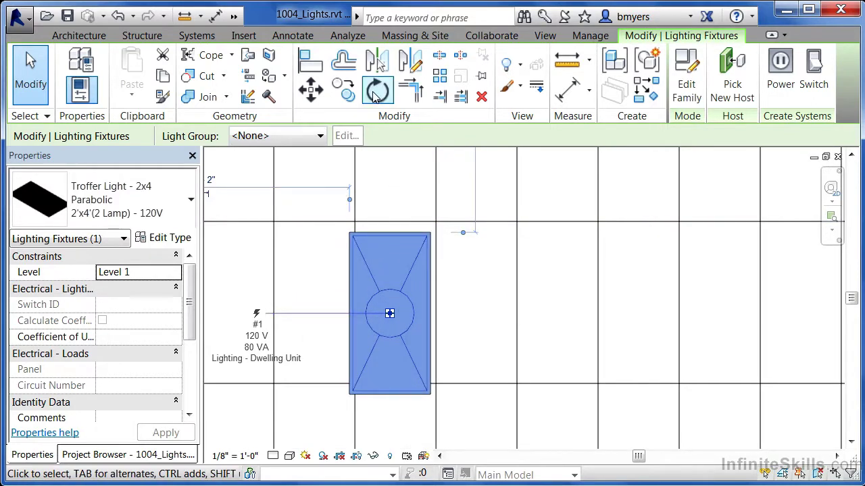
click(310, 93)
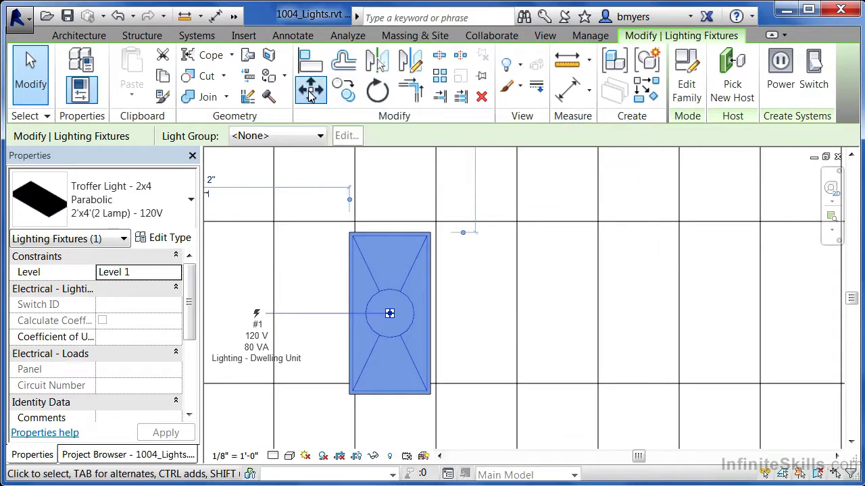
click(349, 234)
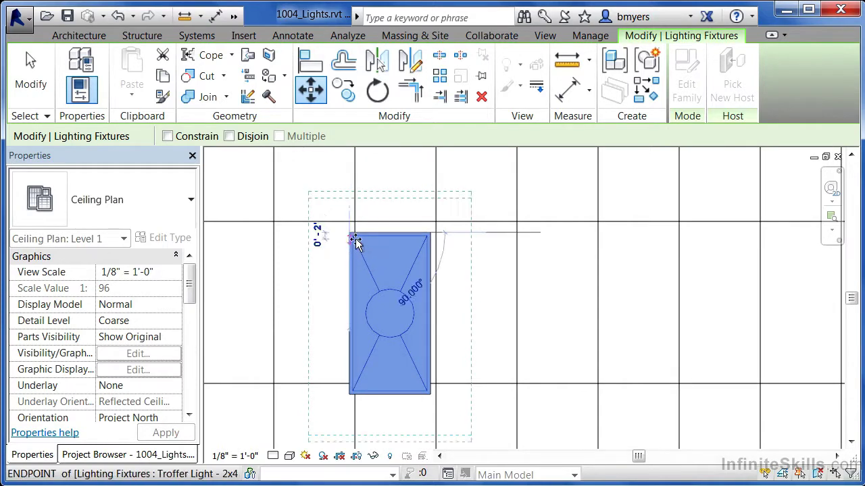
click(274, 222)
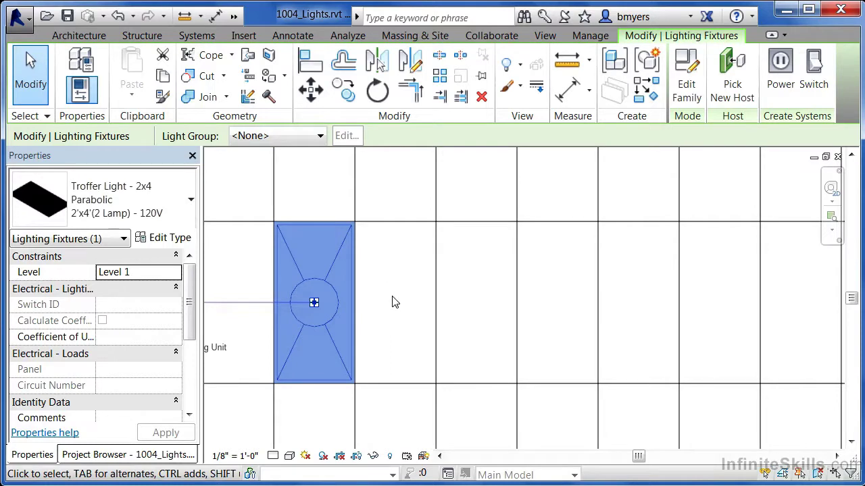
key(Escape)
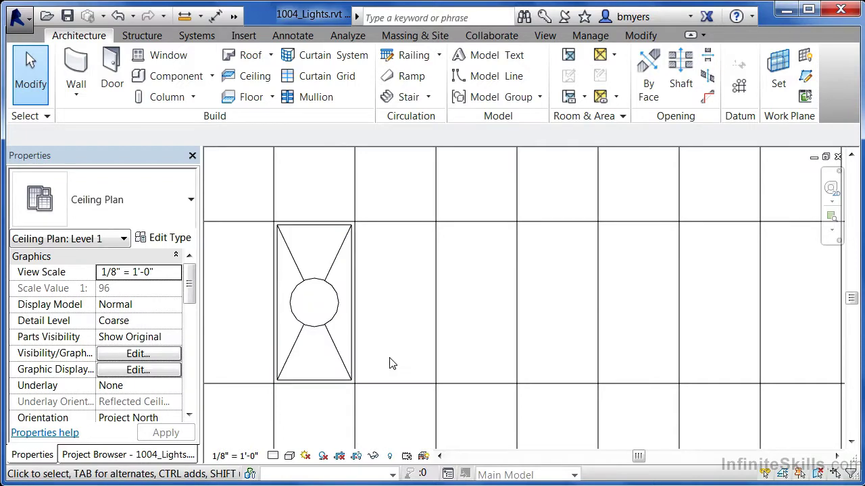
Nudge the grid lines of the 2' x 4' ACT System ceiling several increments to the right
scroll(409, 261, down, 6)
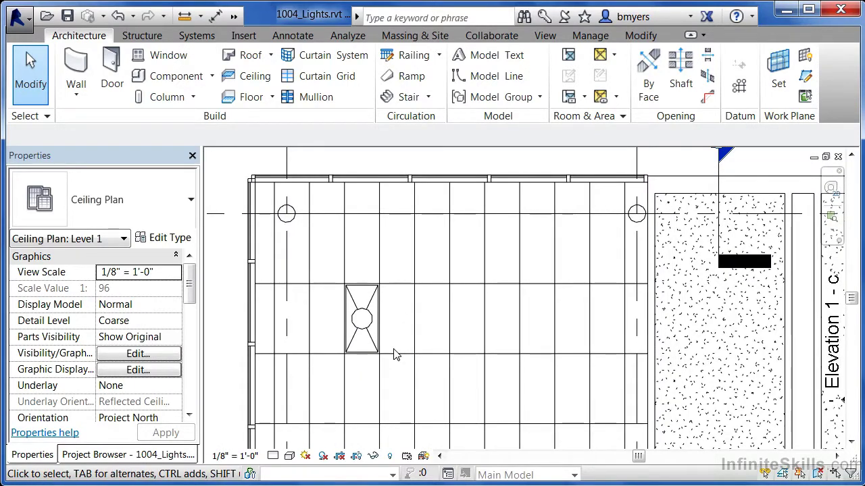
scroll(395, 353, up, 1)
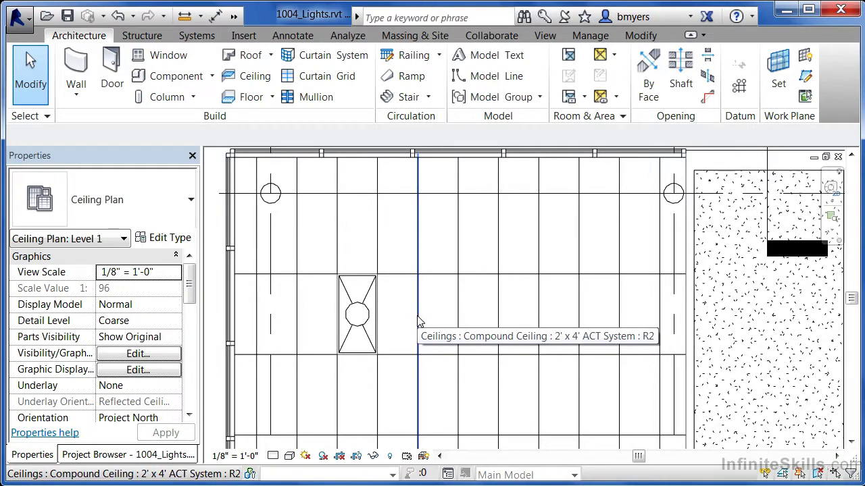
click(418, 322)
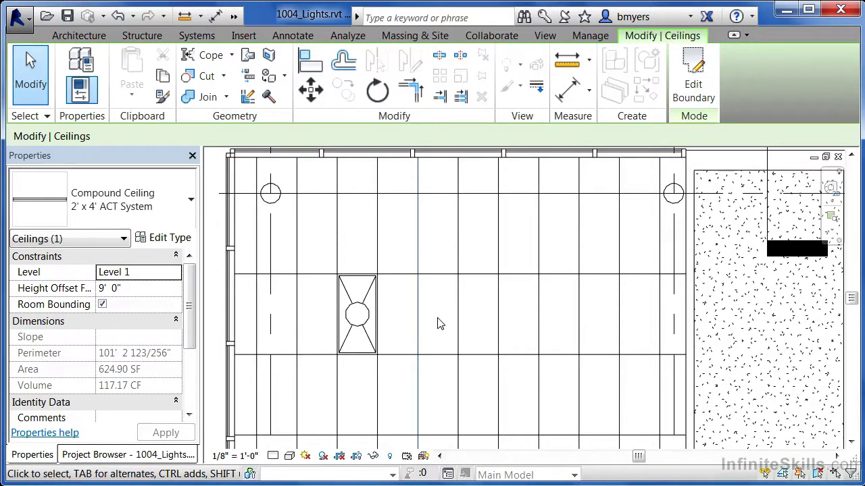
key(Right)
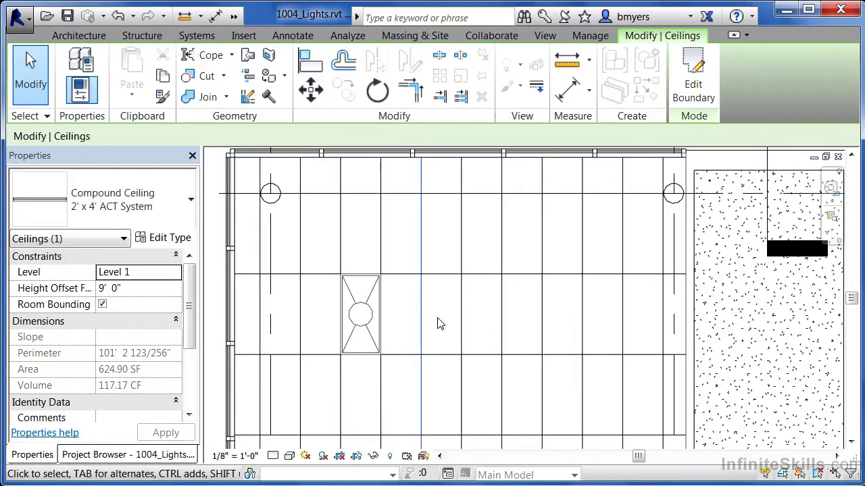
key(Right)
key(Right)
key(Right)
key(Right)
key(Right)
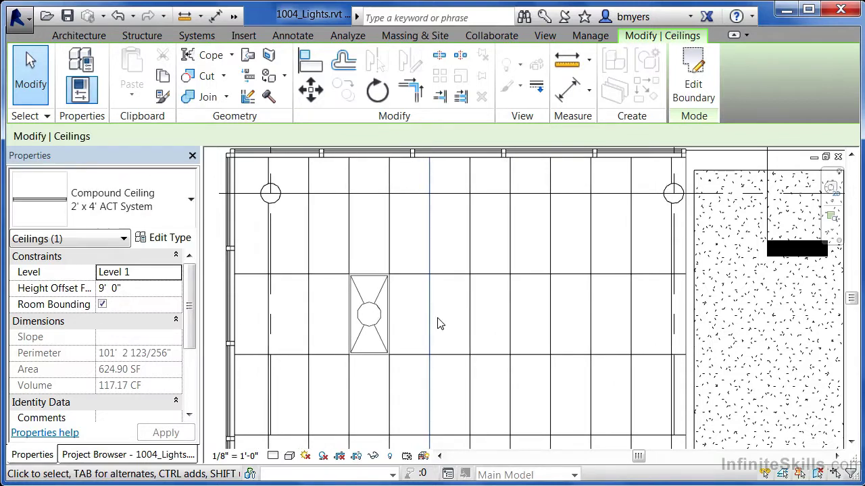
Nudge the 2' x 4' ACT ceiling grid lines back to the left by several increments
key(Left)
key(Left)
key(Left)
key(Left)
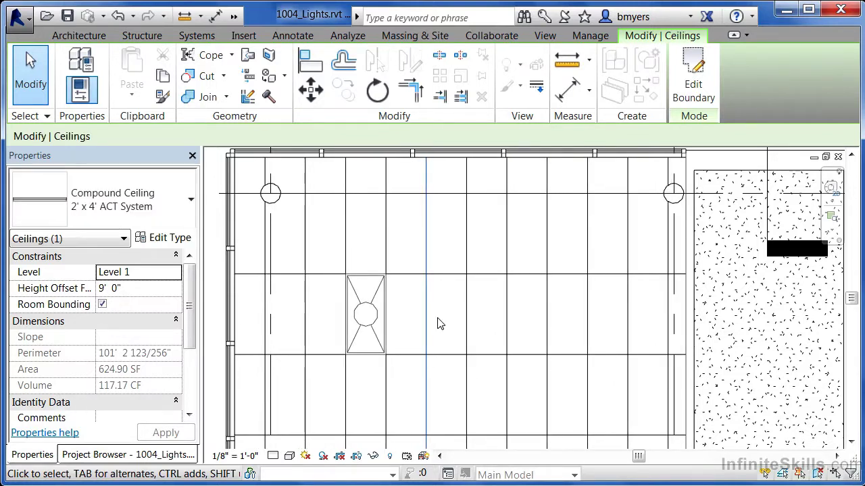
key(Left)
key(Left)
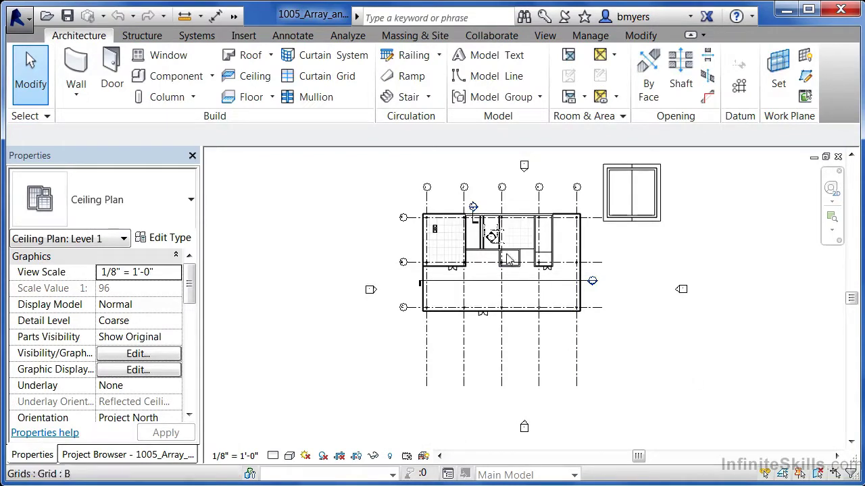
Copy the troffer light with Multiple enabled, from its upper-right corner to the grid intersection three tiles to the right
scroll(445, 223, up, 7)
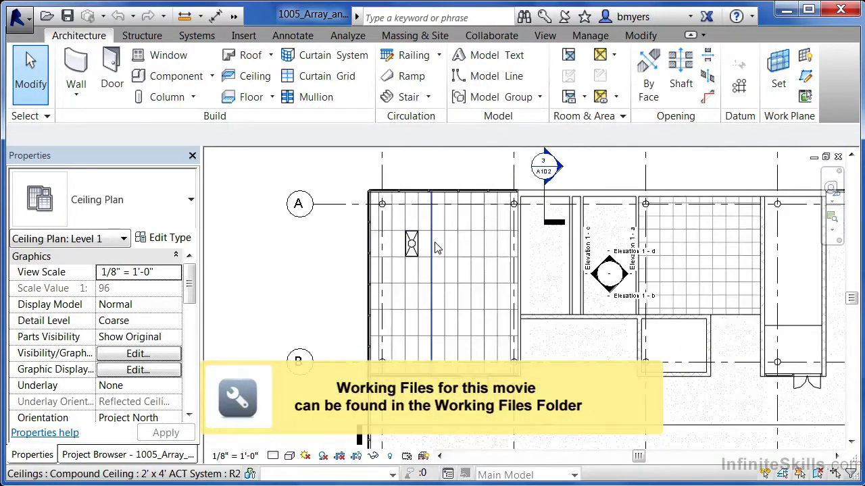
scroll(419, 250, up, 1)
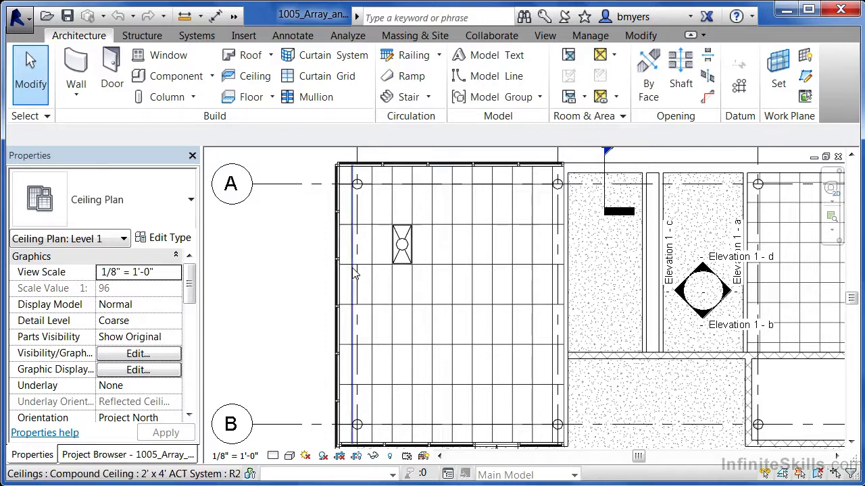
click(403, 246)
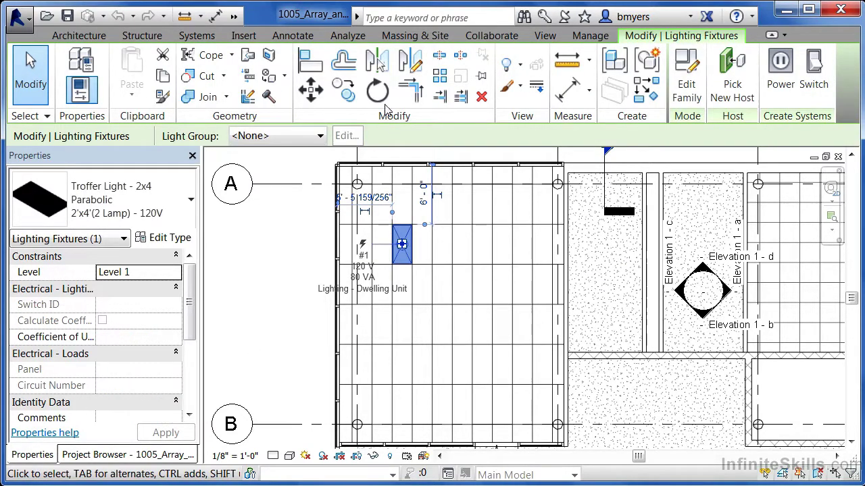
click(346, 94)
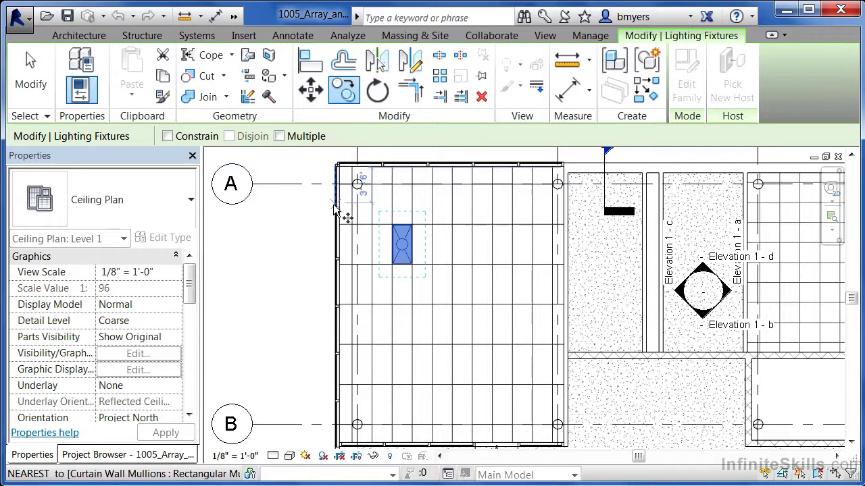
click(279, 137)
scroll(505, 233, up, 5)
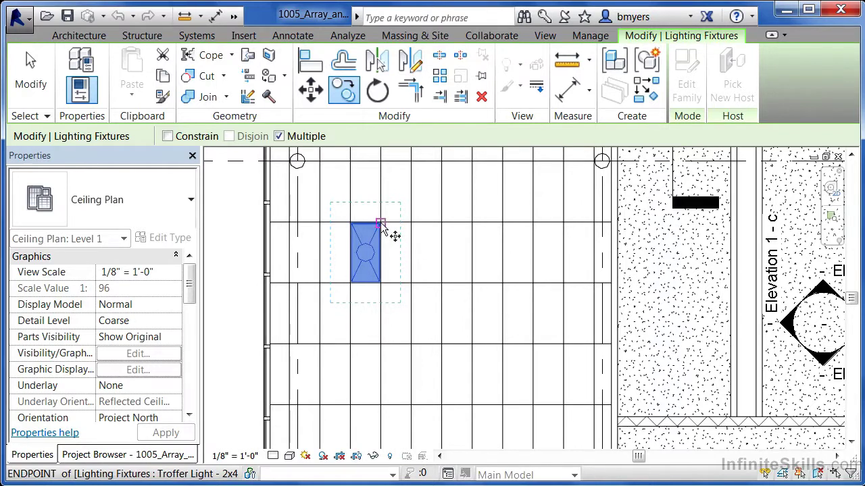
drag(383, 187, 386, 227)
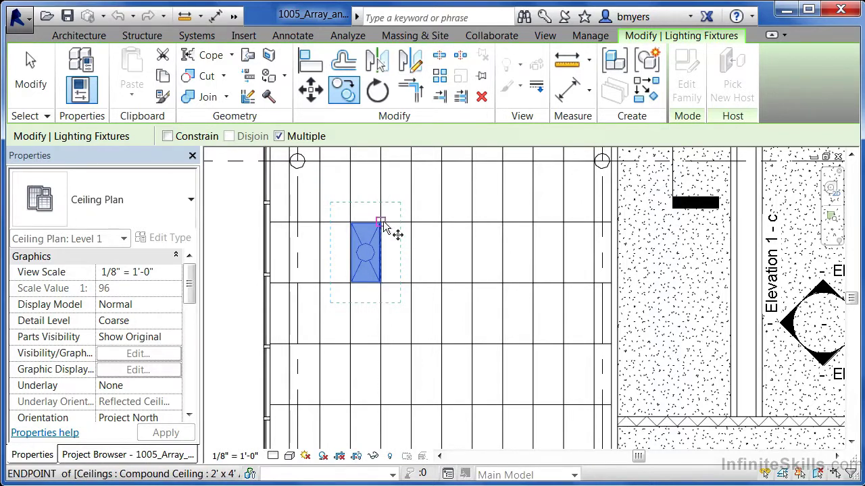
scroll(386, 230, up, 3)
scroll(382, 227, down, 2)
scroll(378, 226, down, 2)
scroll(406, 228, up, 1)
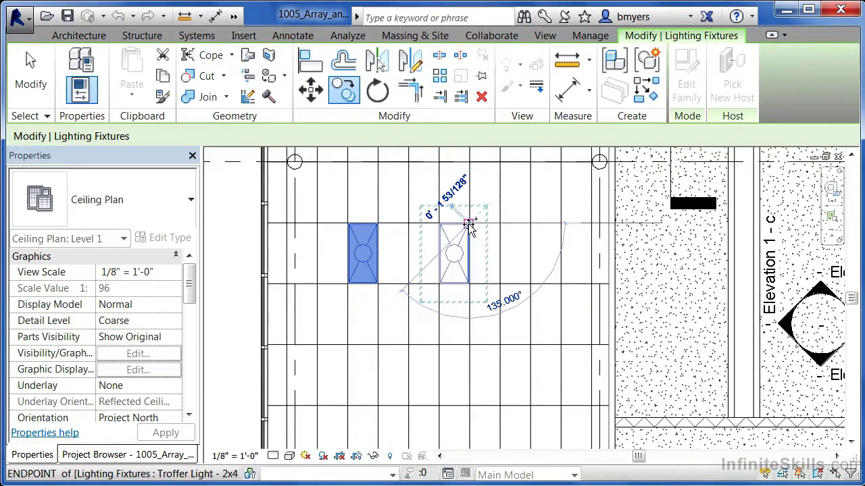
click(469, 224)
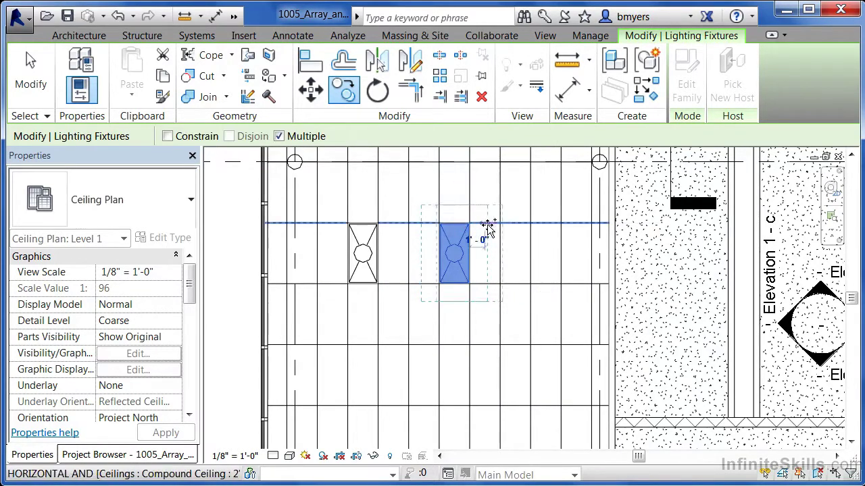
Place a second copy of the troffer light three tiles farther right in the same row and end the copying
click(561, 224)
scroll(385, 174, down, 2)
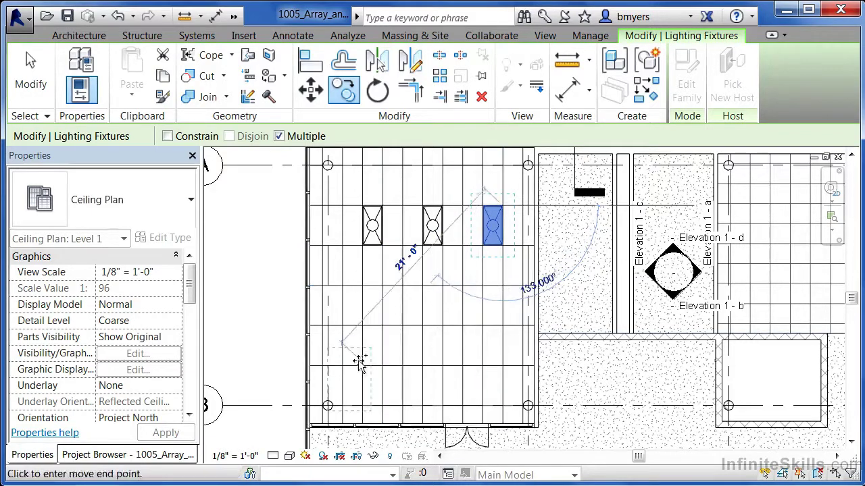
scroll(233, 341, down, 2)
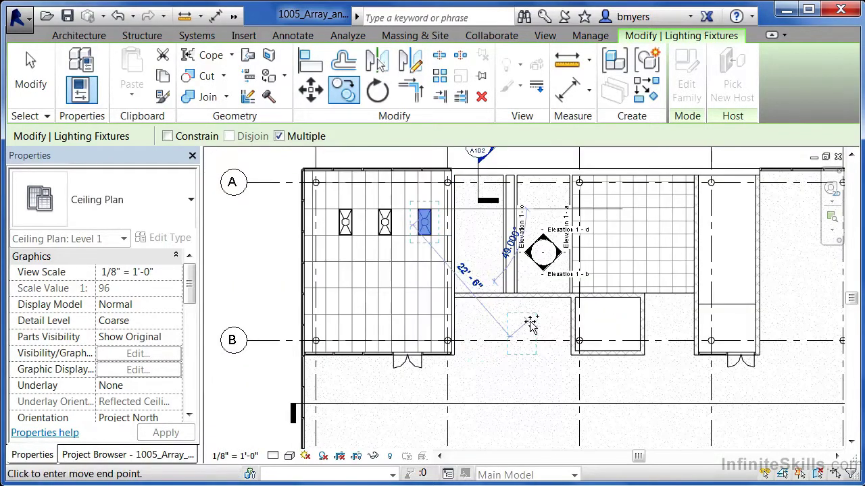
click(369, 260)
key(Escape)
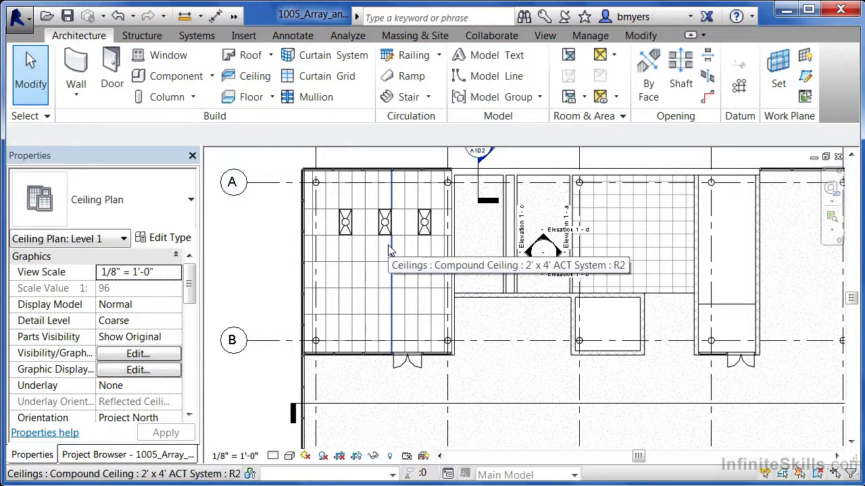
Array the row of three troffer lights linearly downward with Group and Associate, number 3, Move To 2nd, spaced two ceiling tiles apart
scroll(349, 249, up, 3)
middle_drag(347, 246, 401, 284)
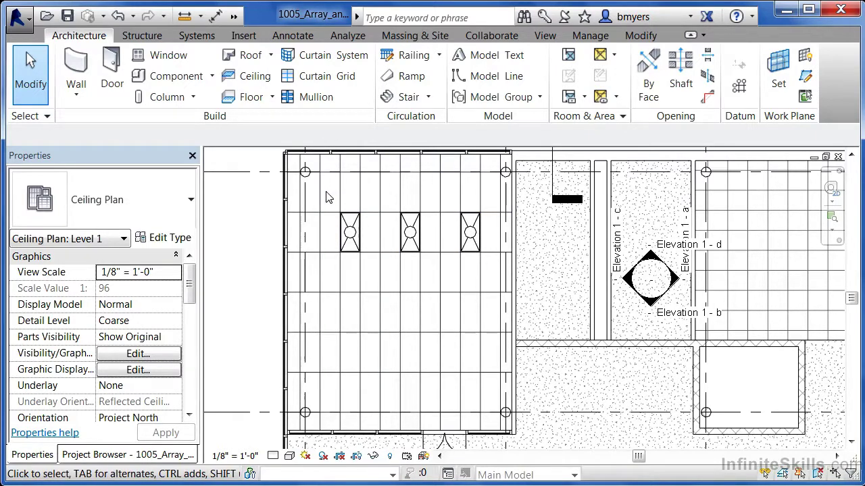
drag(329, 192, 498, 275)
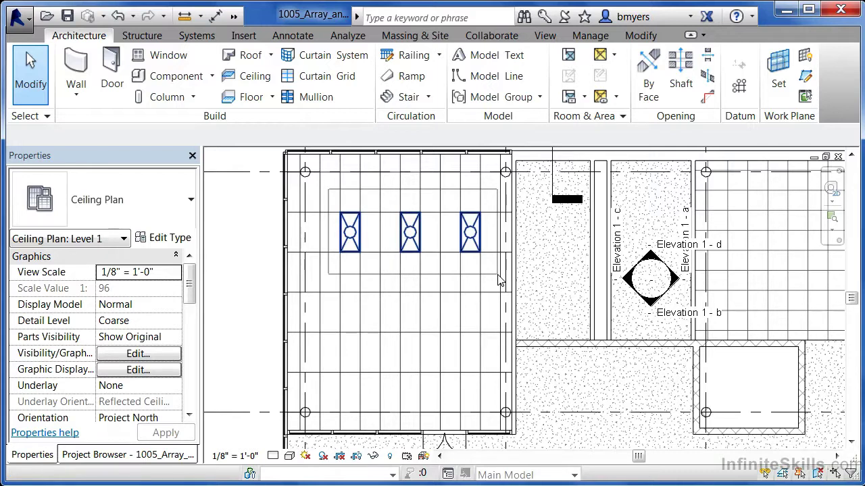
drag(499, 281, 498, 281)
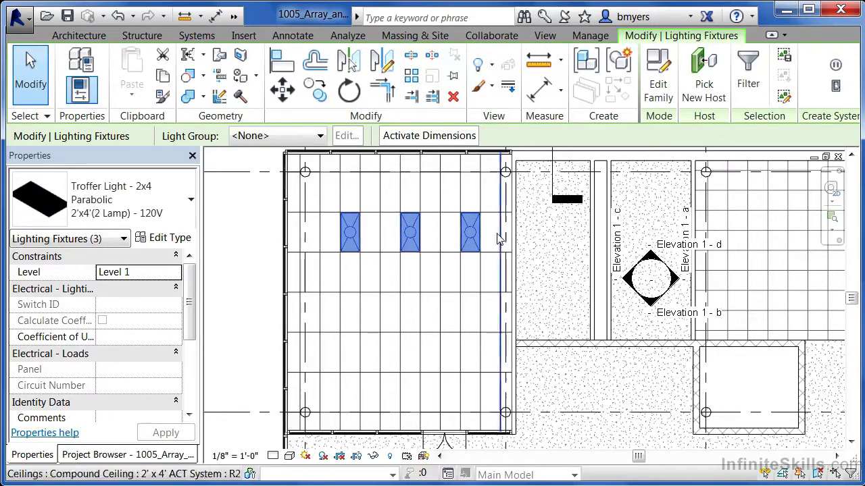
click(411, 76)
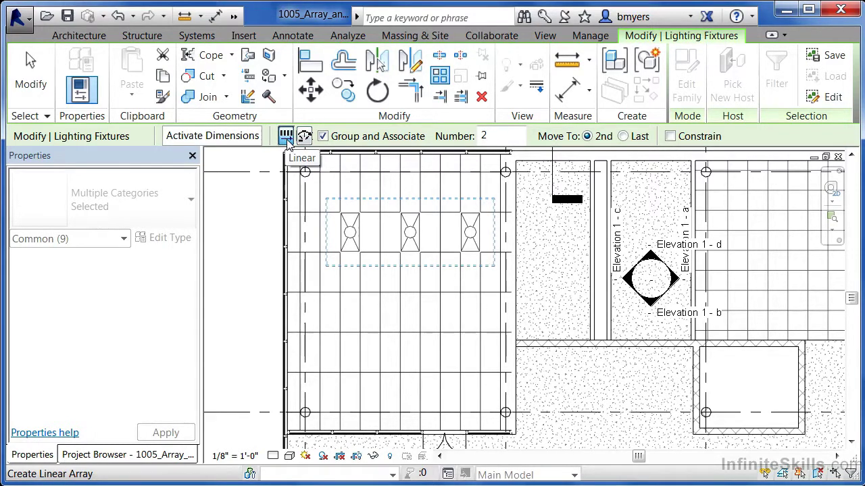
double_click(486, 136)
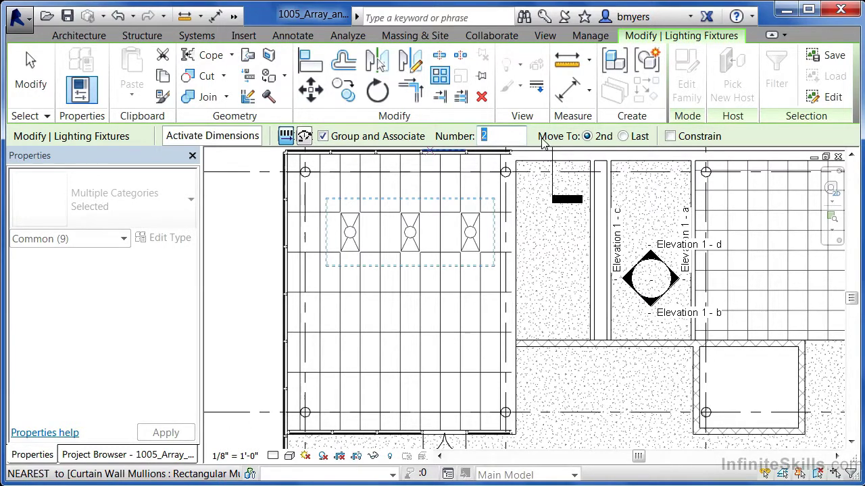
text(3)
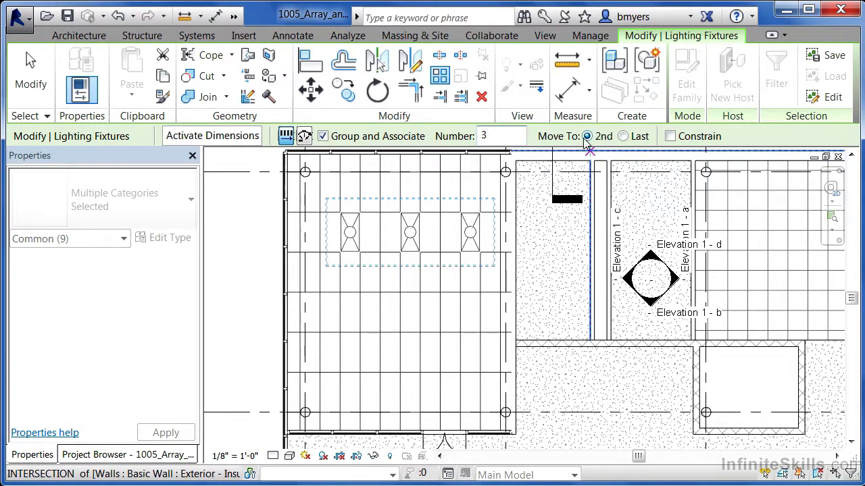
click(359, 214)
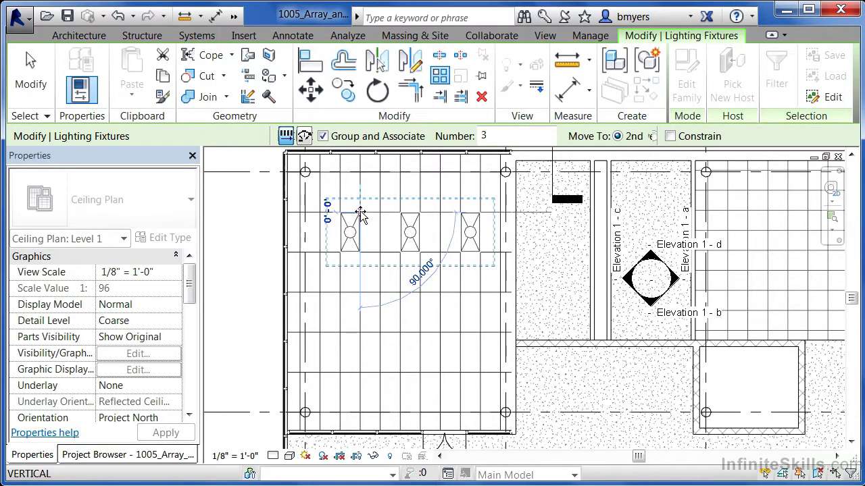
click(360, 298)
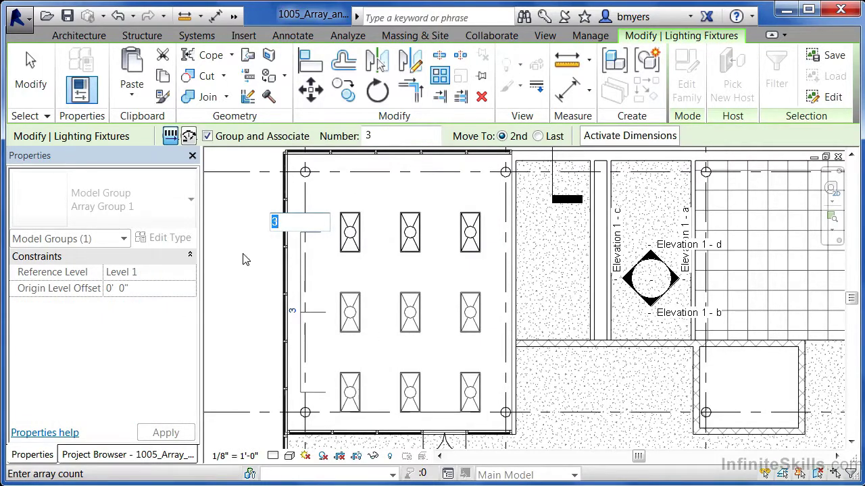
Set the troffer light array's count to 2, restore it to 3, and clear the selection
text(2)
key(Return)
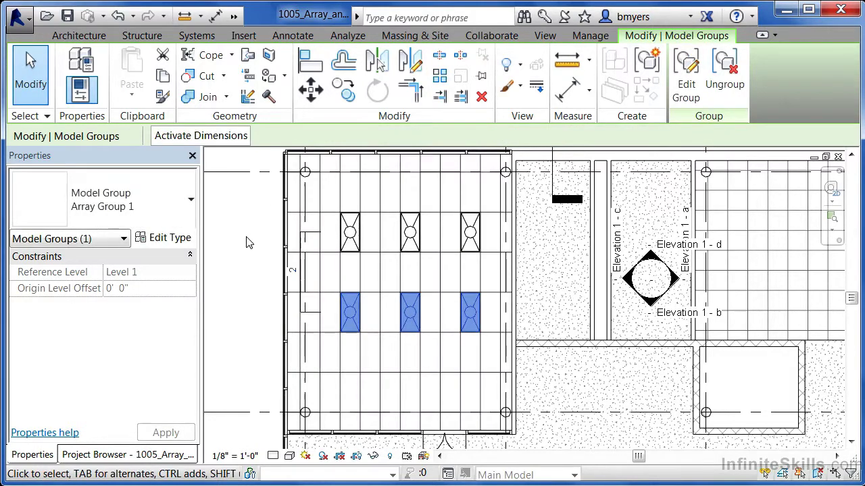
click(293, 279)
text(3)
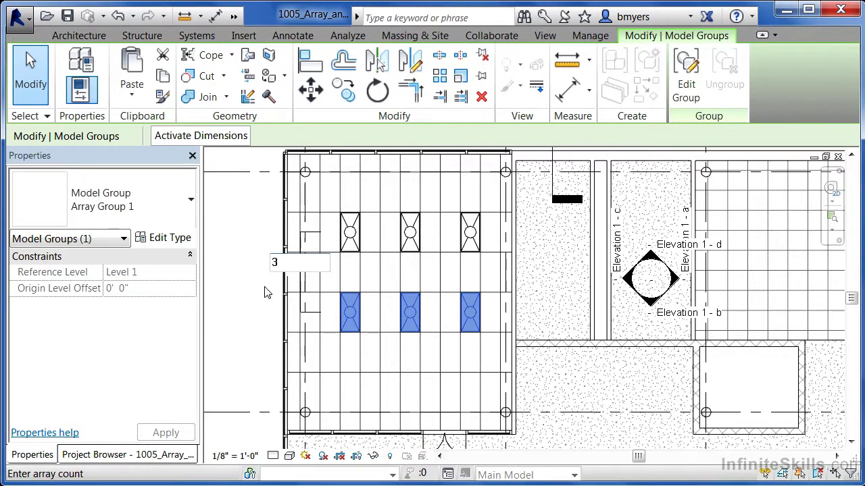
key(Return)
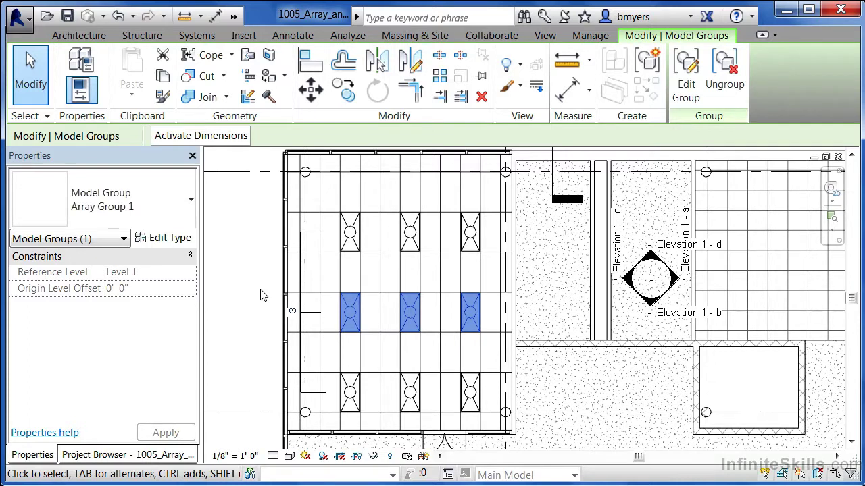
click(263, 295)
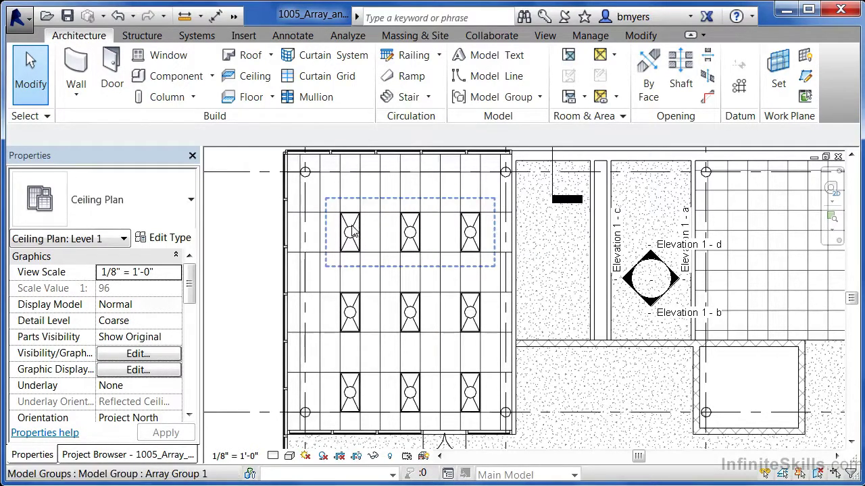
Select only the upper-left troffer light within its array group to inspect its properties, and clear the selection
key(Tab)
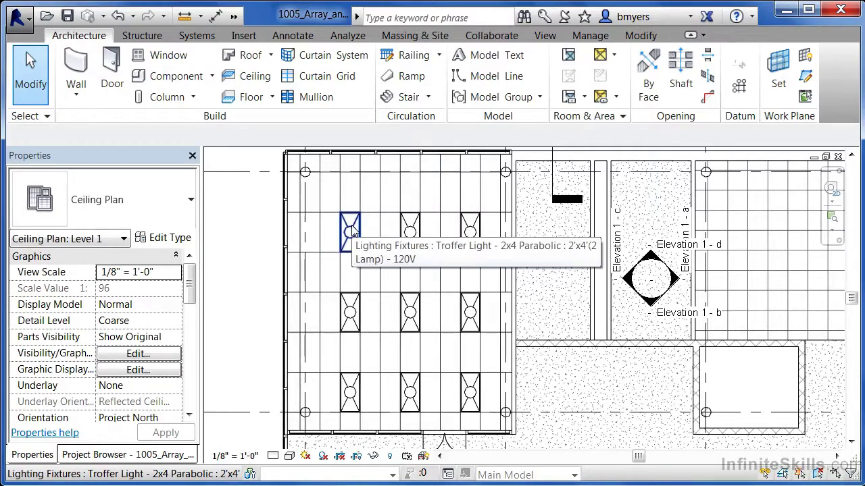
click(352, 232)
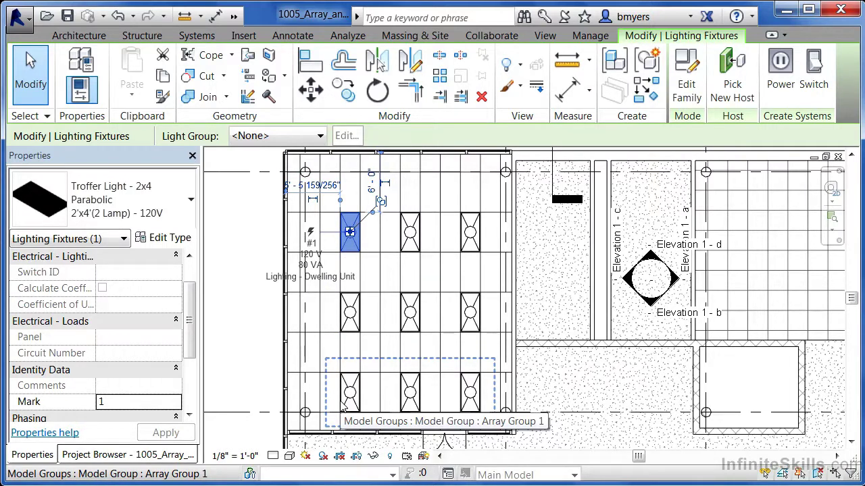
key(Escape)
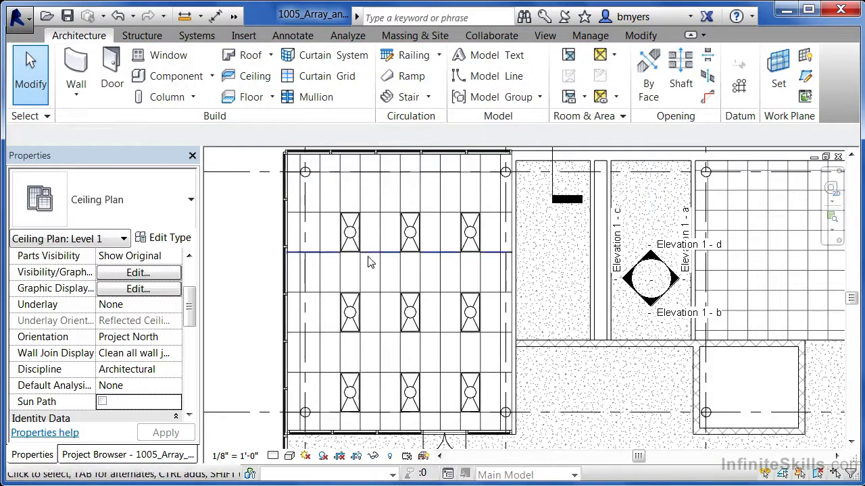
Select all three array groups of troffer lights and ungroup them
click(351, 243)
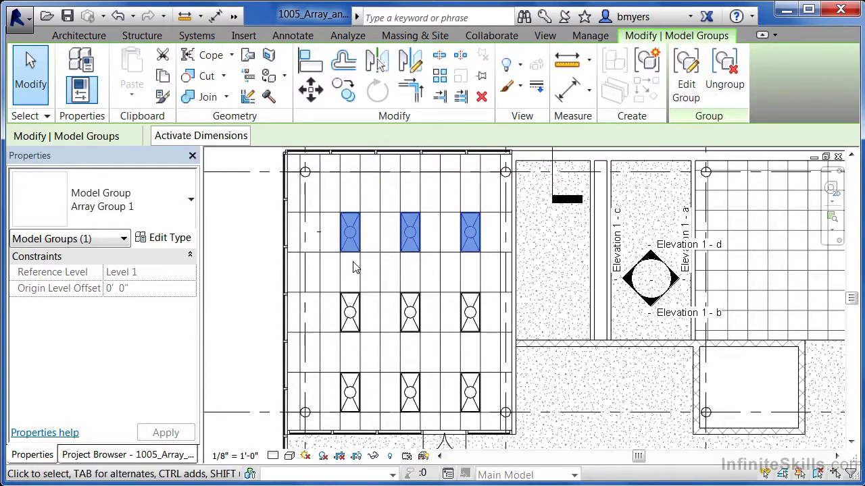
ctrl+click(352, 315)
ctrl+click(352, 392)
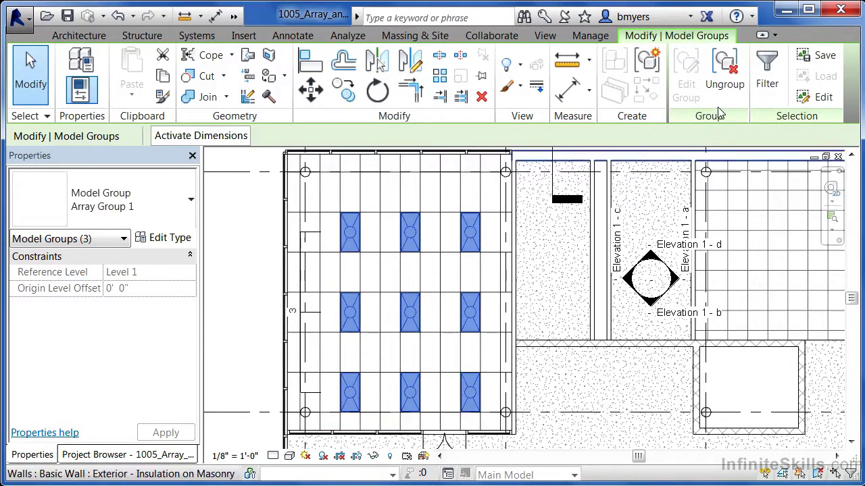
click(724, 86)
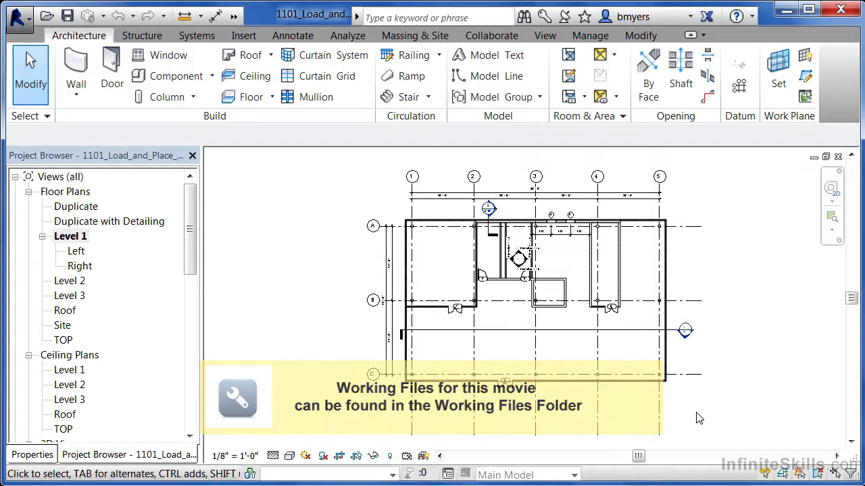
Temporarily hide the interior elevation markers in the room above door 5 on the Level 1 floor plan, using Hide Element
scroll(590, 234, up, 4)
scroll(564, 275, up, 2)
middle_drag(581, 282, 517, 284)
scroll(484, 273, up, 1)
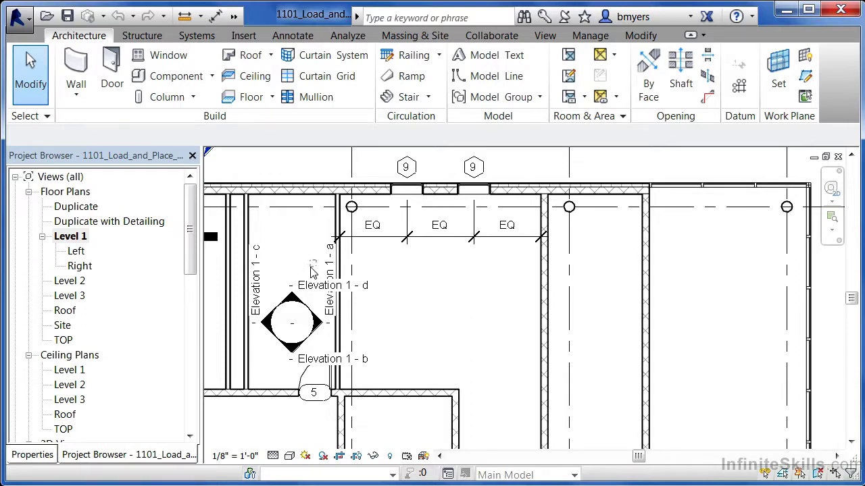
drag(315, 261, 267, 360)
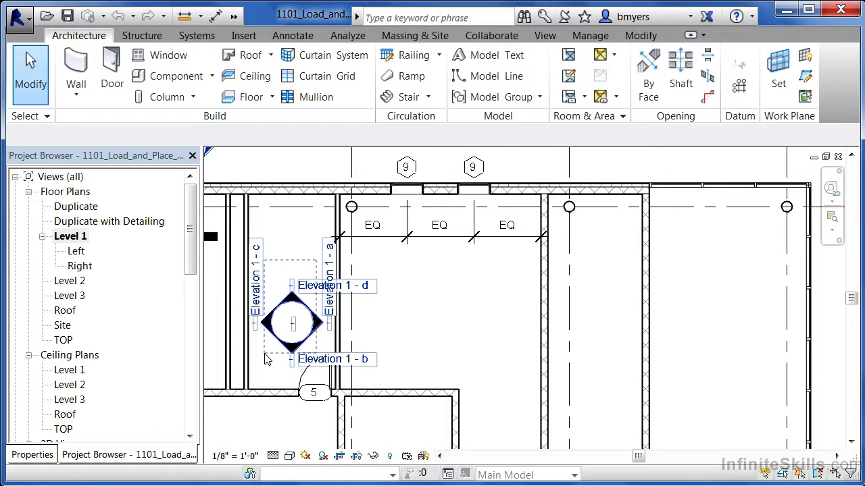
mouse_move(266, 359)
mouse_down()
mouse_move(265, 378)
mouse_move(261, 358)
mouse_up()
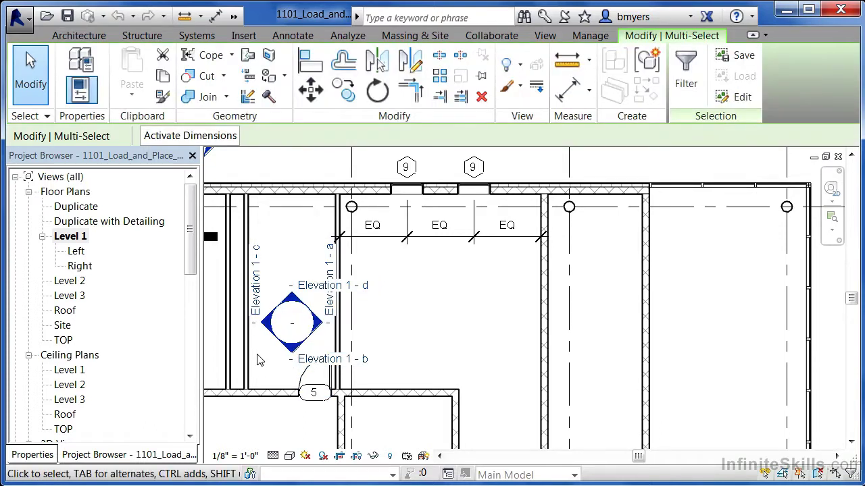
click(377, 459)
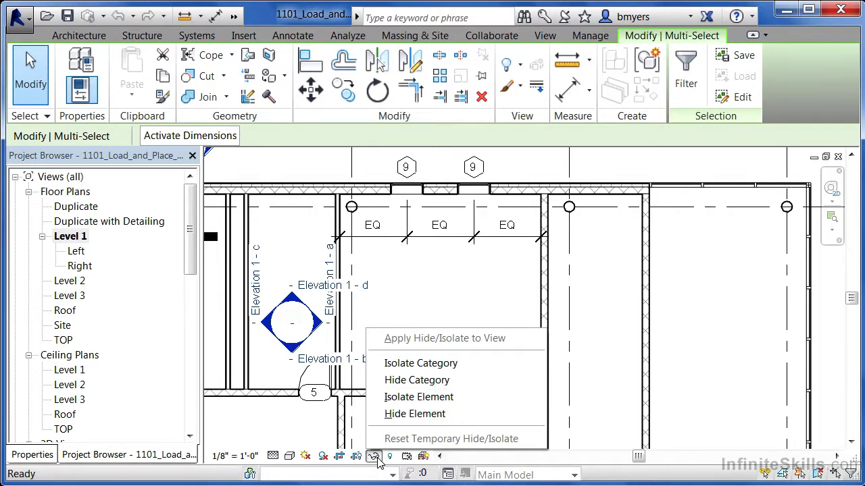
click(402, 415)
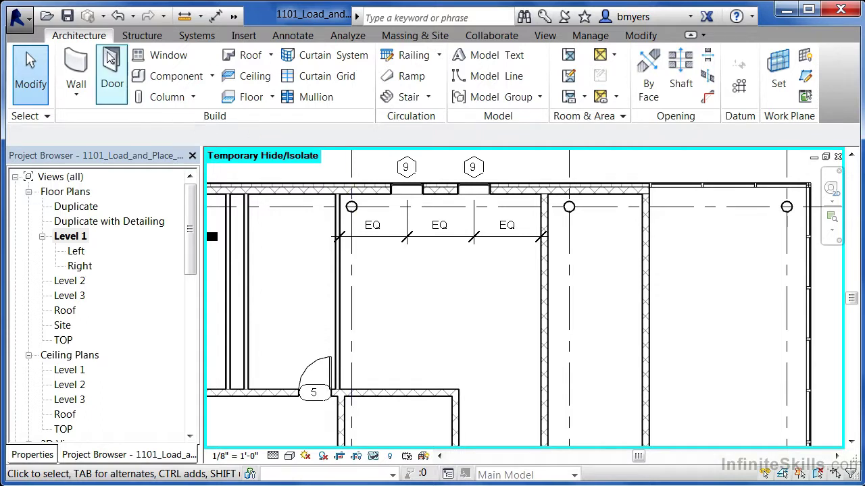
Load the Base Cabinet families Corner Unit-Angled, Double Door Sink Unit, Single Door & Drawer and 4 Drawers from the Casework Base Cabinets folder
click(190, 81)
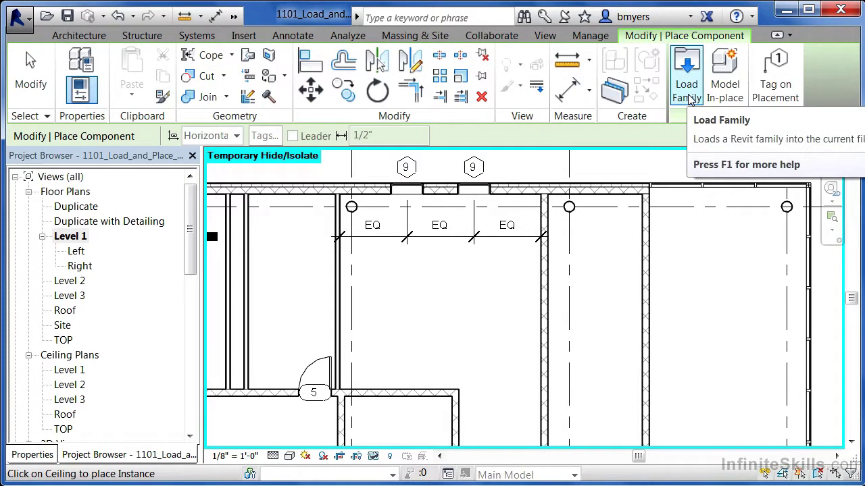
click(688, 95)
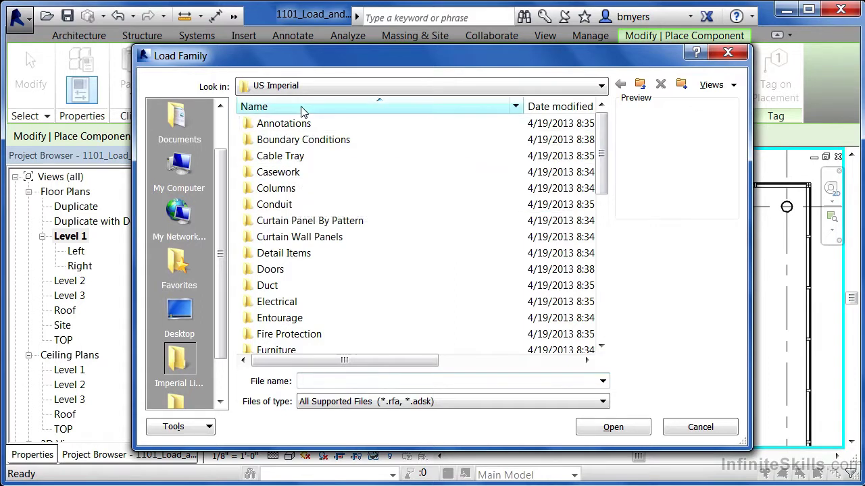
double_click(286, 174)
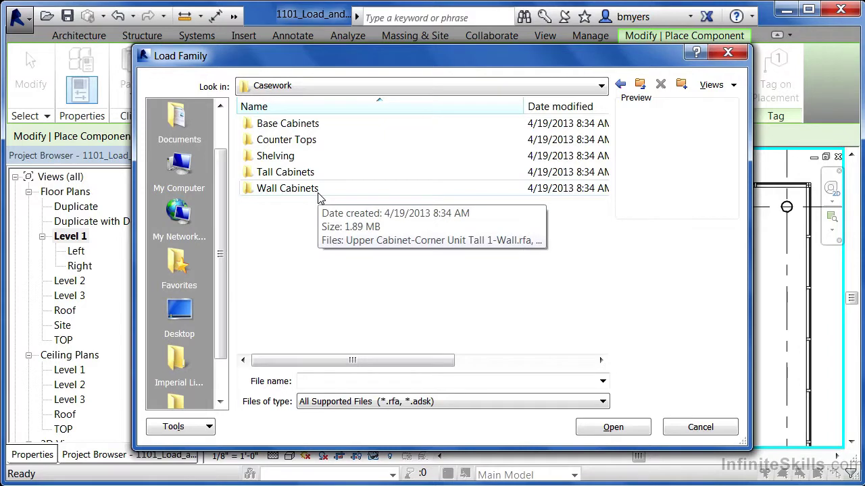
double_click(302, 127)
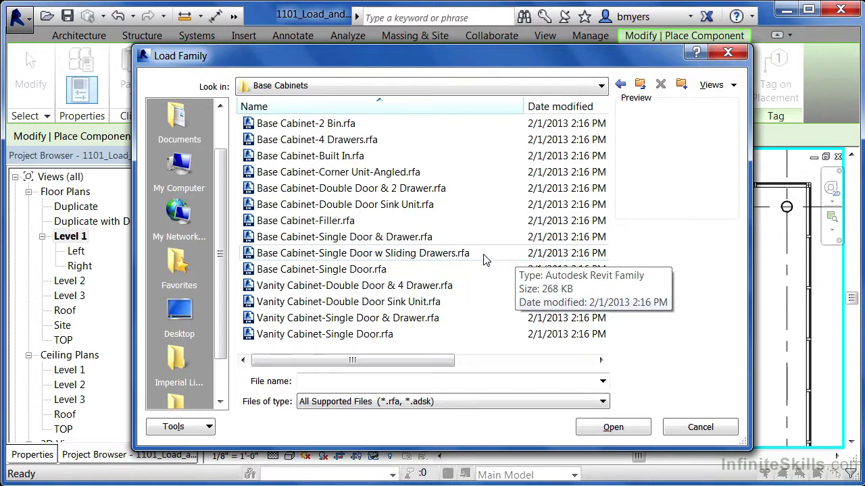
click(396, 174)
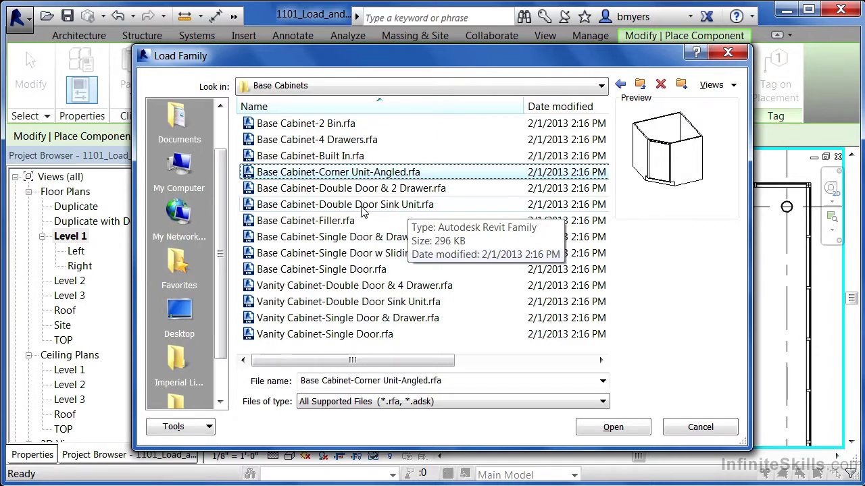
ctrl+click(407, 206)
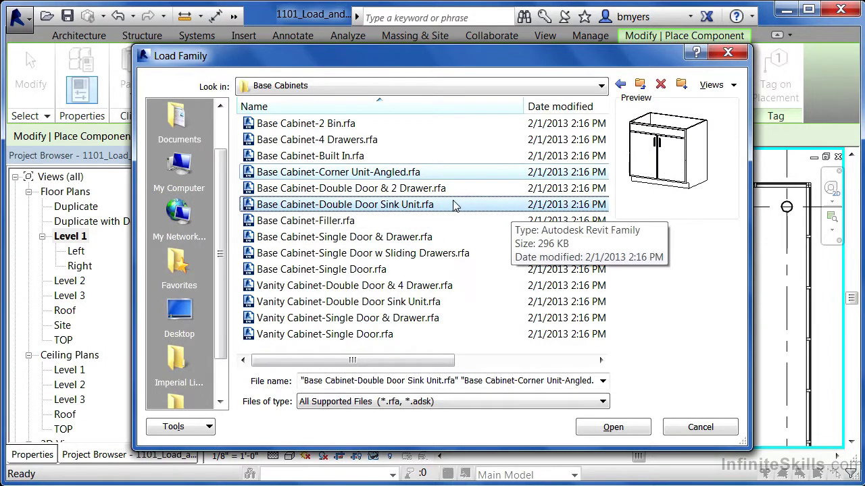
ctrl+click(351, 238)
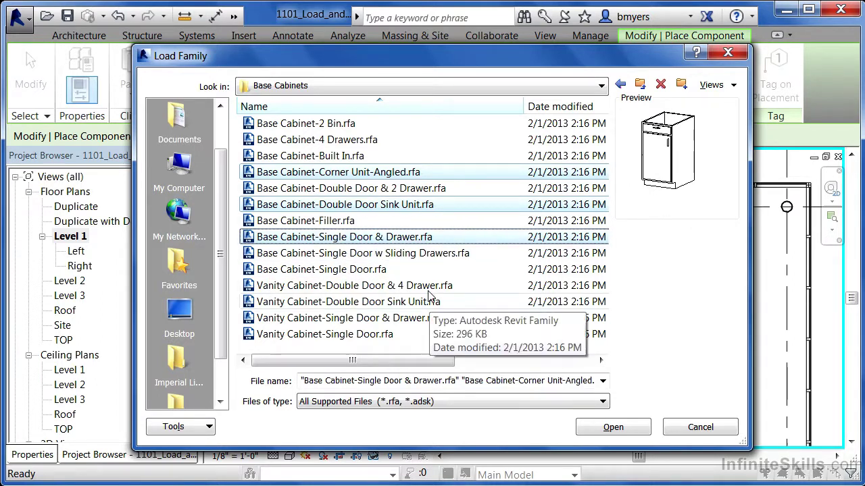
ctrl+click(353, 140)
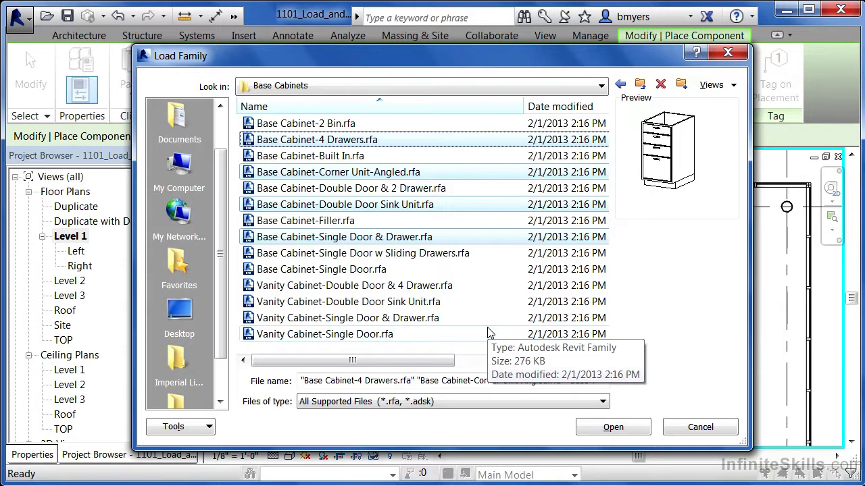
click(613, 427)
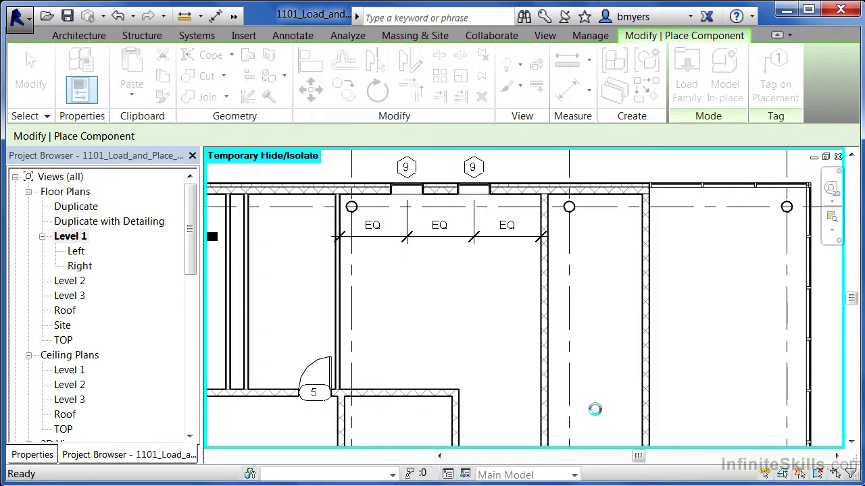
Choose the 36" Base Cabinet-Corner Unit-Angled type as the component to place
click(44, 456)
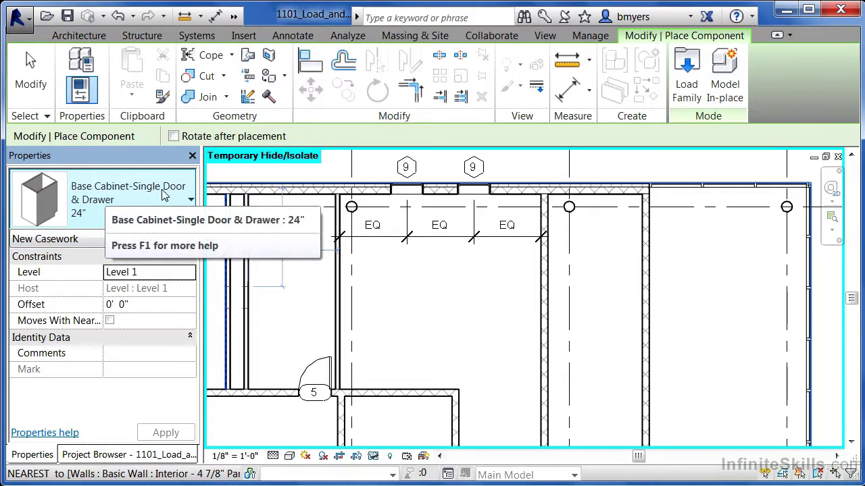
click(165, 192)
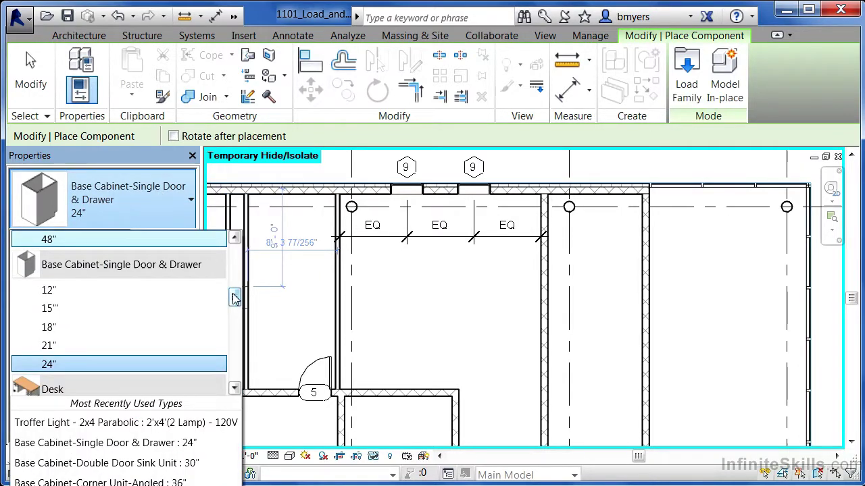
scroll(231, 274, up, 5)
mouse_move(249, 258)
mouse_down()
mouse_move(247, 251)
mouse_move(250, 300)
mouse_move(251, 252)
mouse_up()
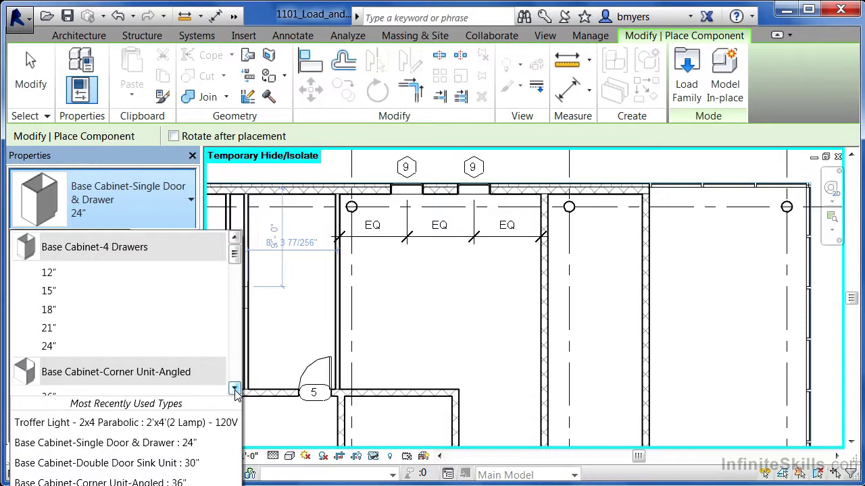
drag(234, 390, 235, 387)
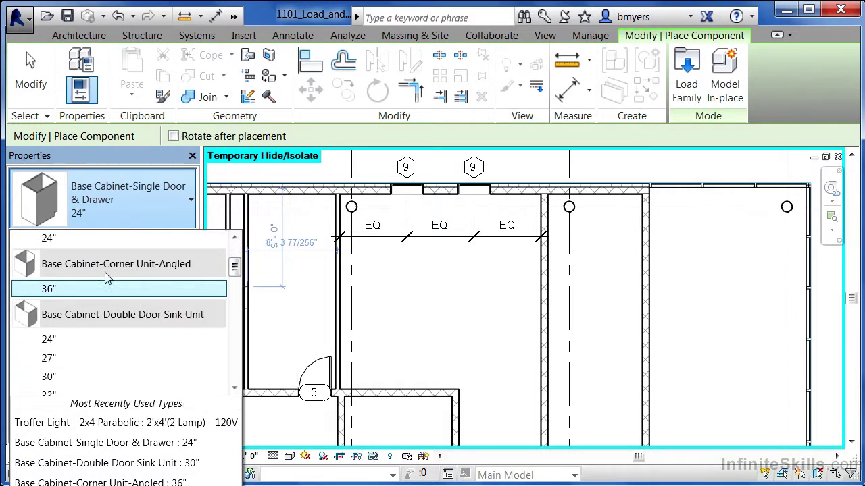
click(56, 289)
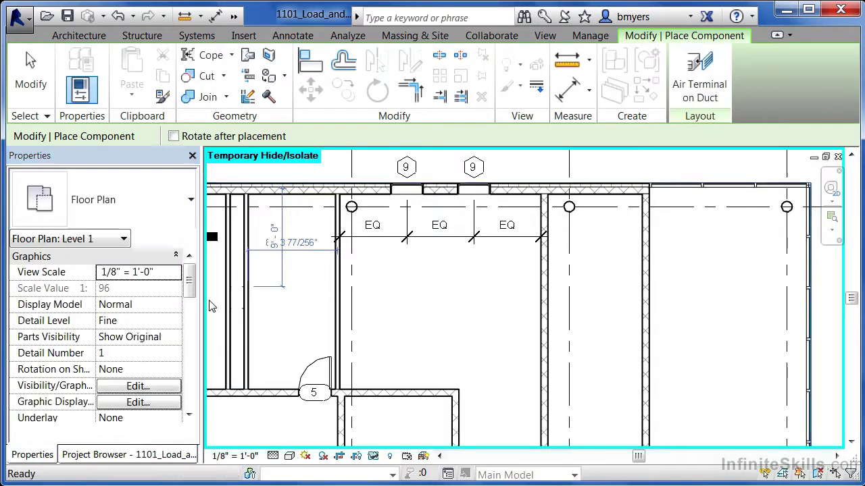
Rotate the angled corner cabinet to fit the room corner beside door 5 and place it against both walls
scroll(404, 339, up, 4)
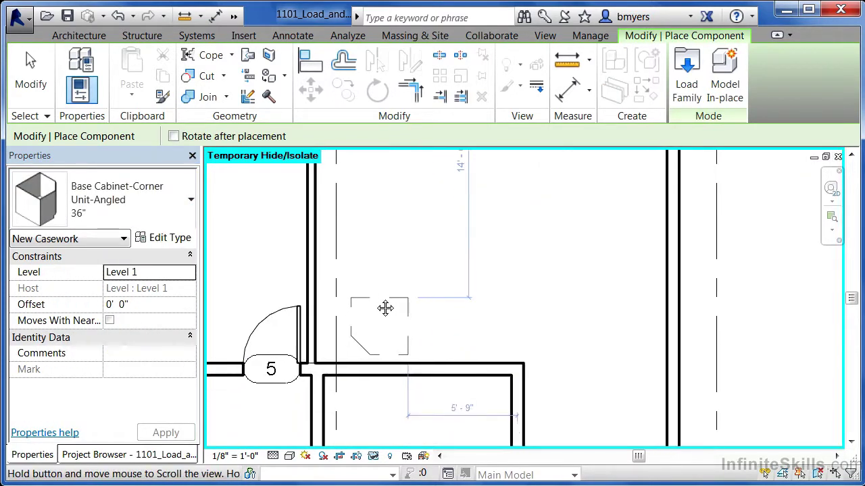
scroll(373, 289, up, 1)
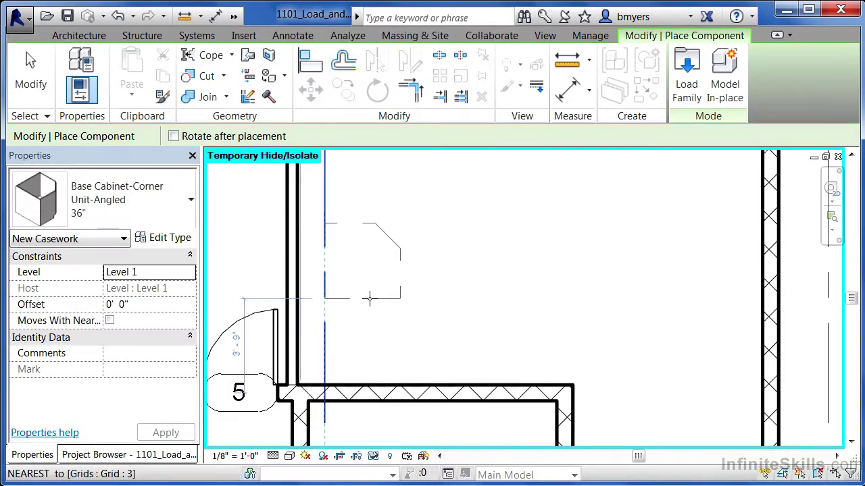
key(space)
key(space)
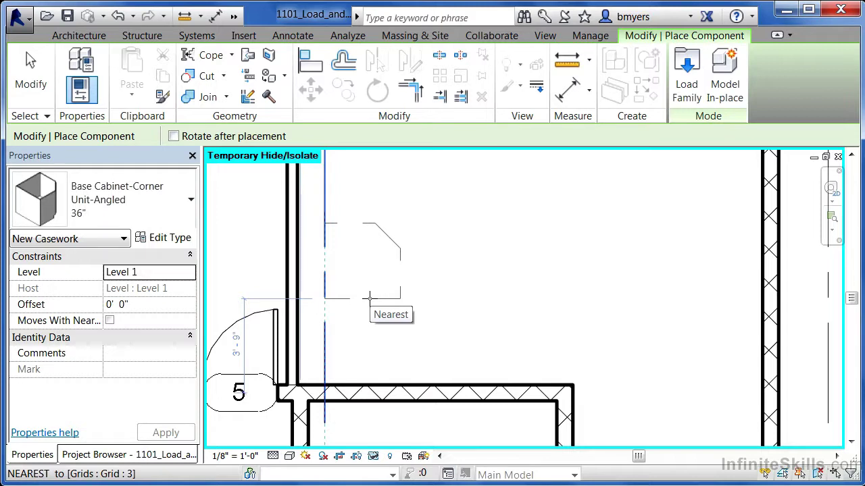
scroll(350, 371, up, 1)
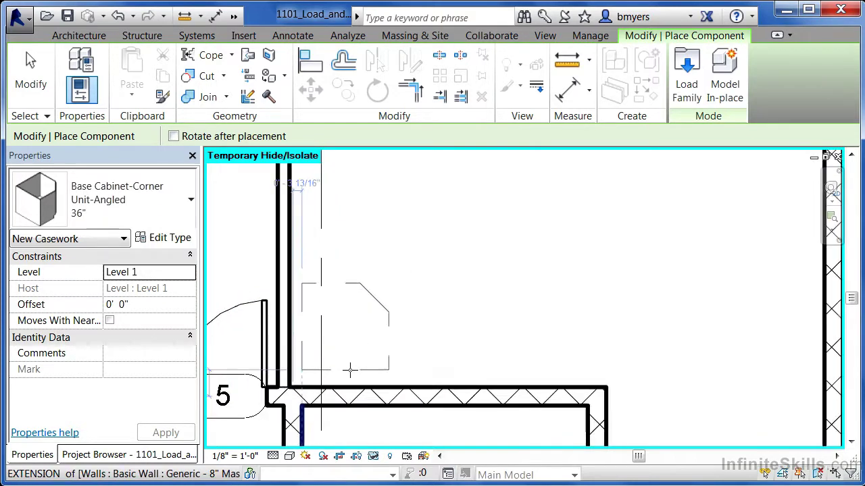
scroll(350, 370, up, 1)
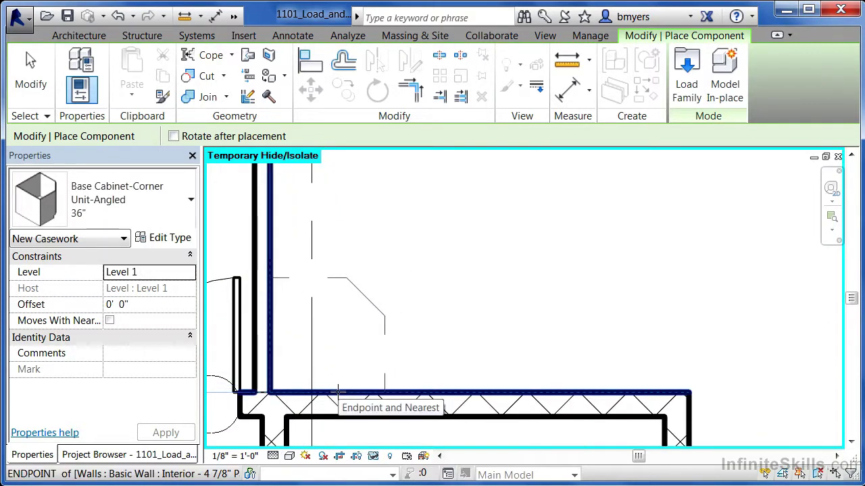
click(337, 392)
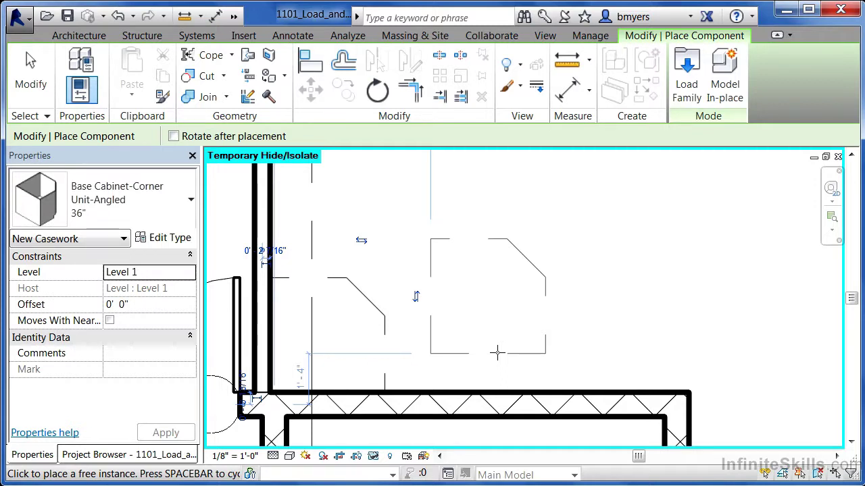
Place a 48" Base Cabinet-Double Door Sink Unit along the wall beside door 5, directly above the corner cabinet in plan
scroll(497, 352, down, 3)
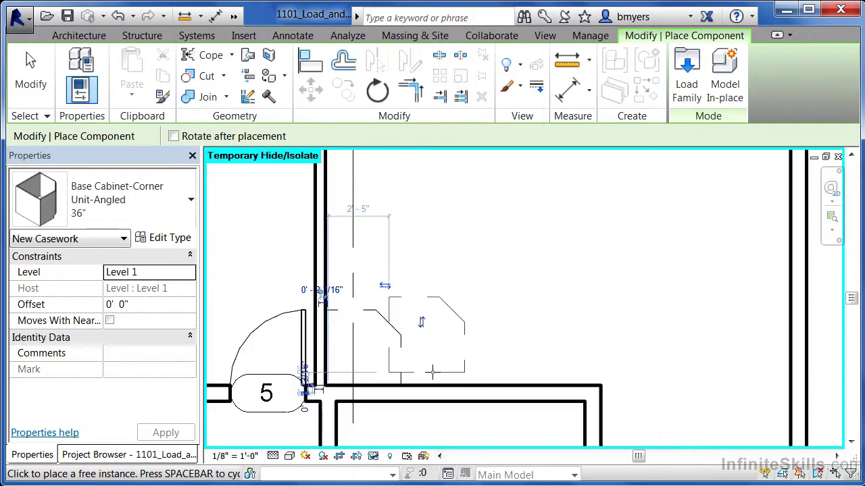
click(177, 213)
click(234, 238)
click(234, 238)
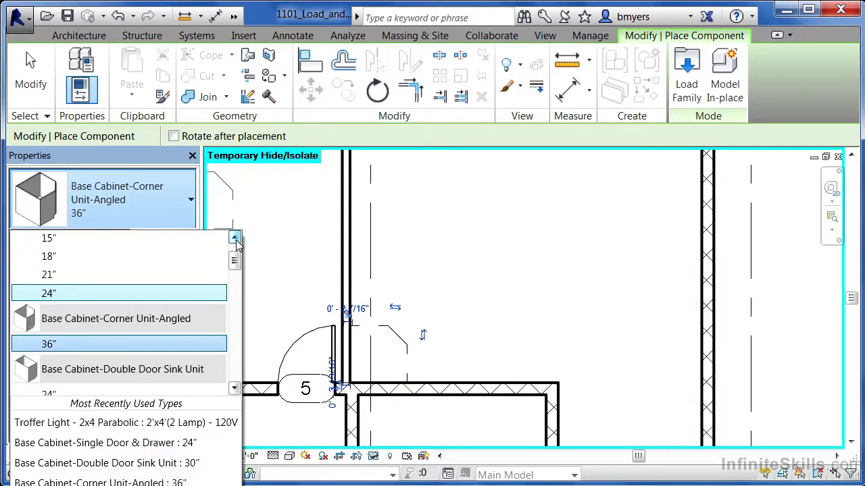
click(234, 238)
mouse_move(156, 383)
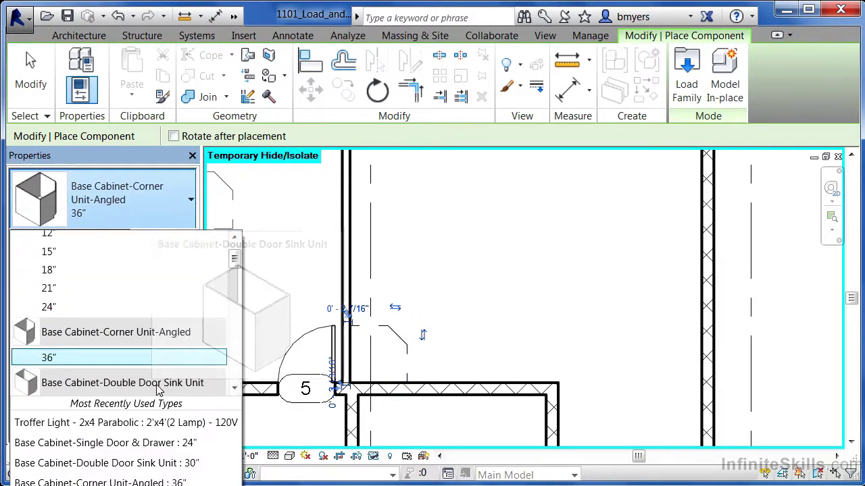
click(234, 390)
click(234, 390)
click(234, 390)
click(234, 390)
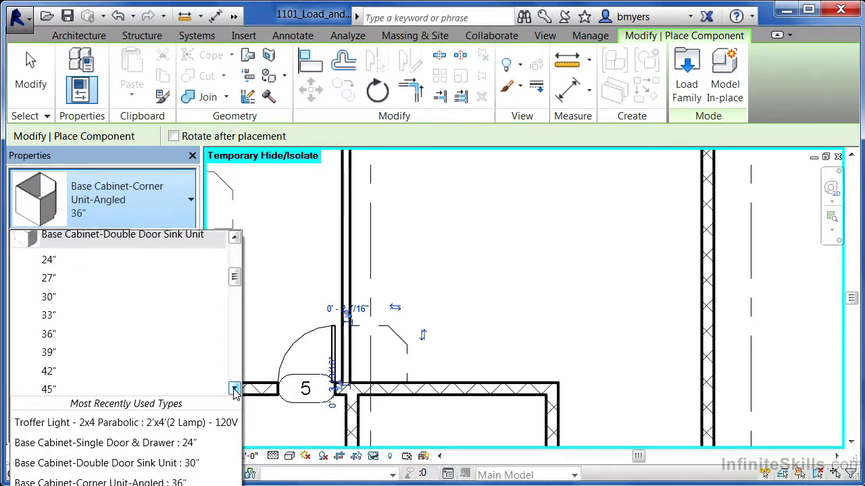
click(234, 390)
mouse_move(56, 383)
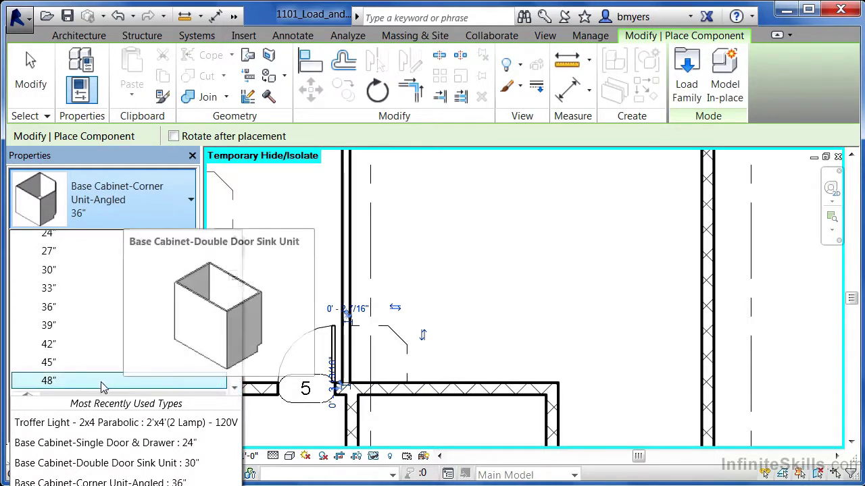
click(59, 382)
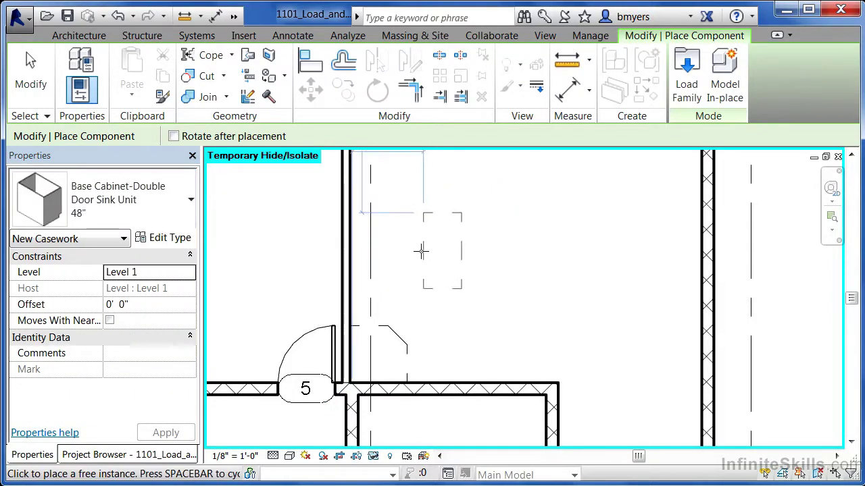
scroll(392, 269, up, 2)
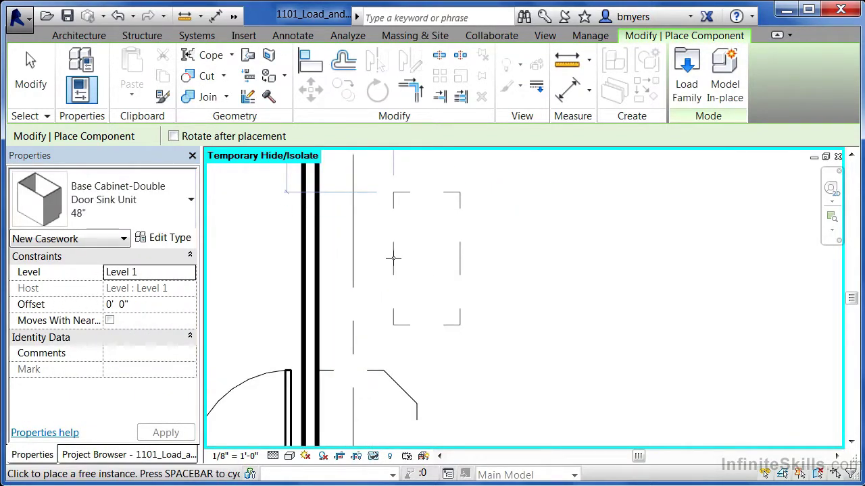
click(317, 304)
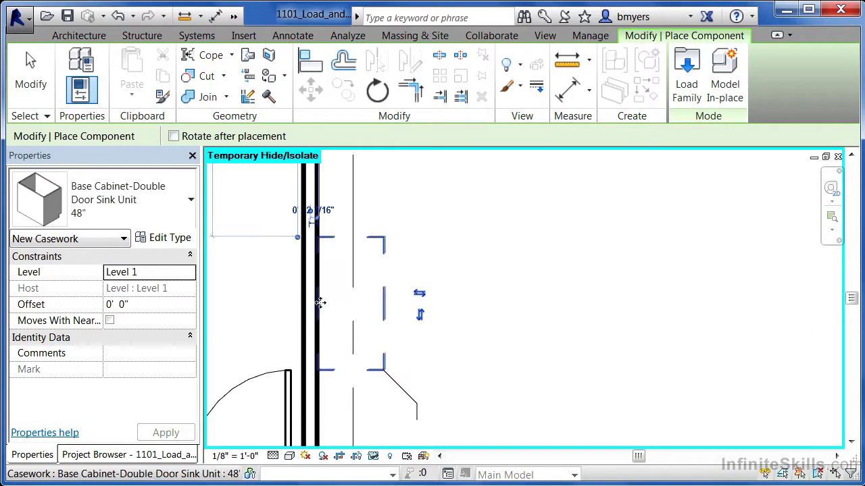
Place two 24" Base Cabinet-Single Door & Drawer units side by side along the horizontal wall, starting at the corner cabinet
scroll(399, 314, down, 1)
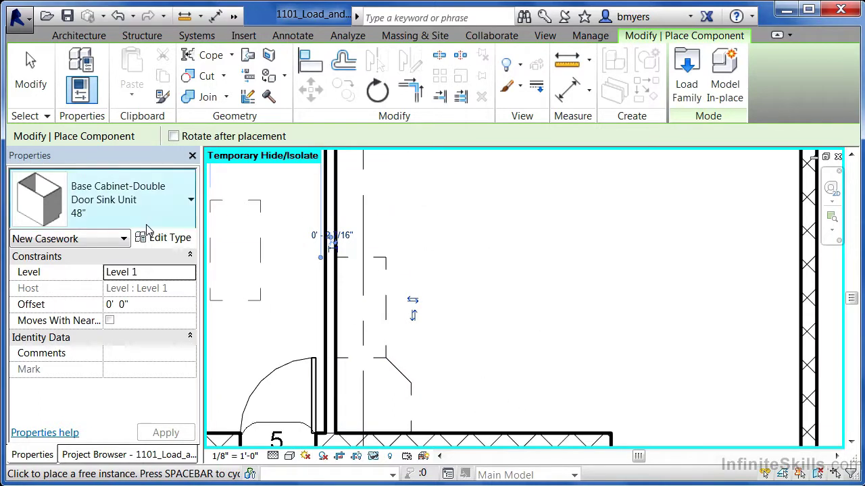
scroll(209, 202, down, 2)
middle_drag(362, 298, 366, 352)
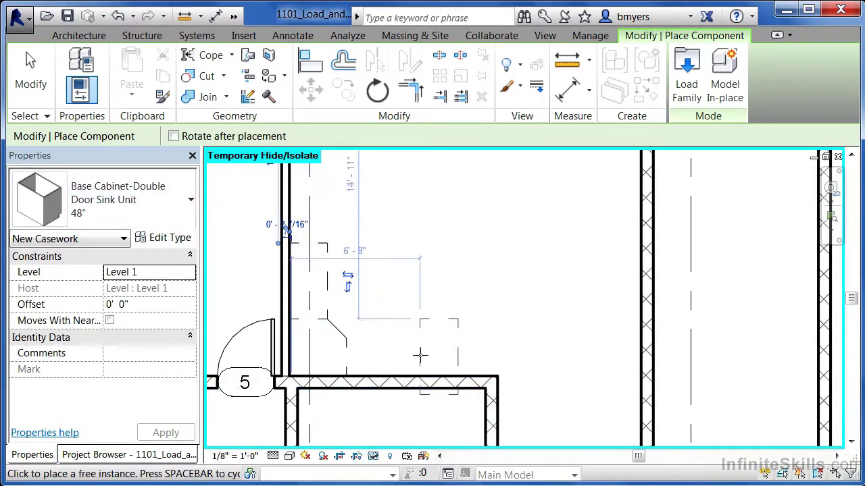
click(151, 214)
scroll(86, 321, down, 2)
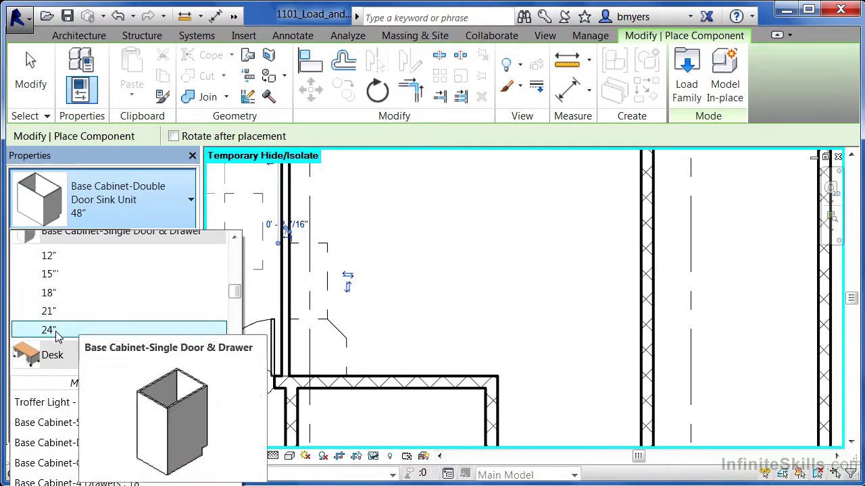
click(59, 330)
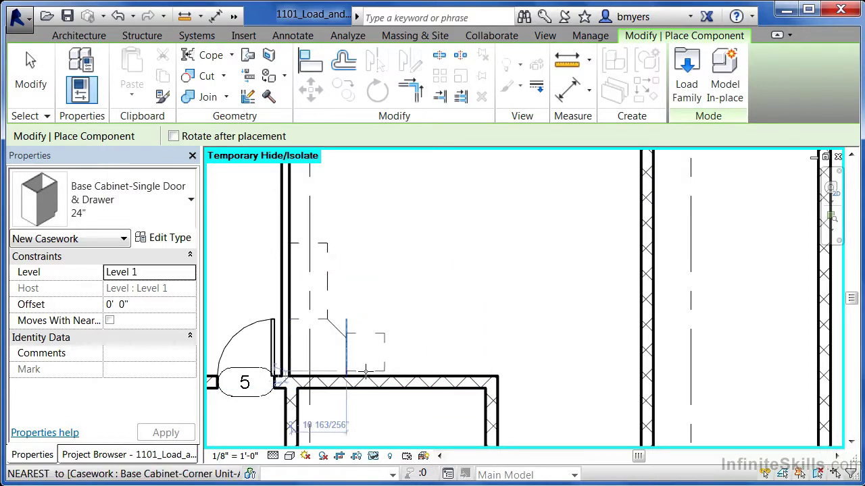
click(366, 369)
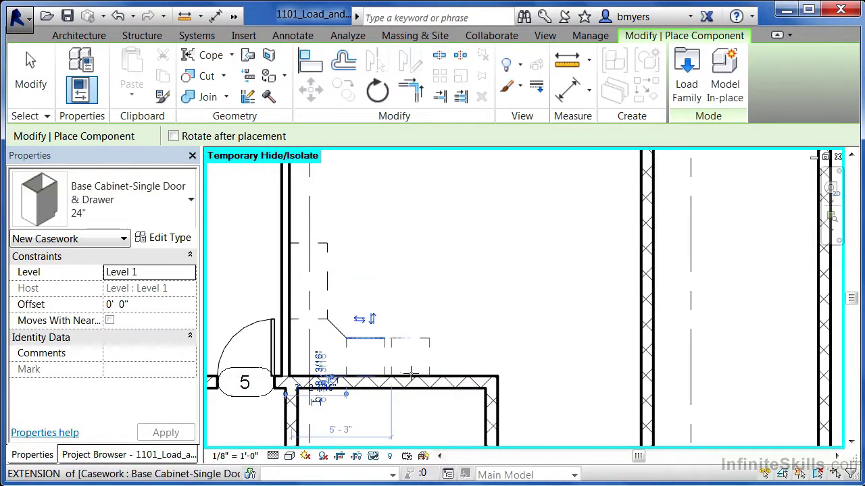
click(404, 375)
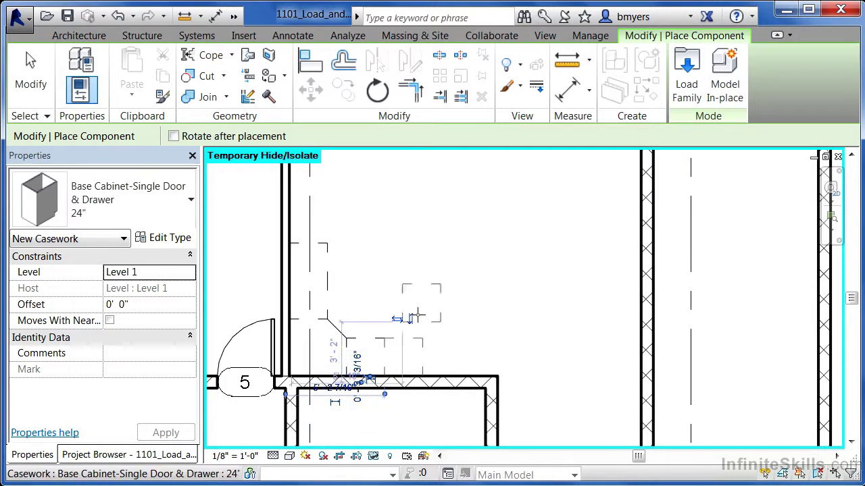
Place a 24" Base Cabinet-4 Drawers unit against the same wall at the free end of the sink unit, and finish placing components
click(190, 200)
drag(234, 294, 239, 245)
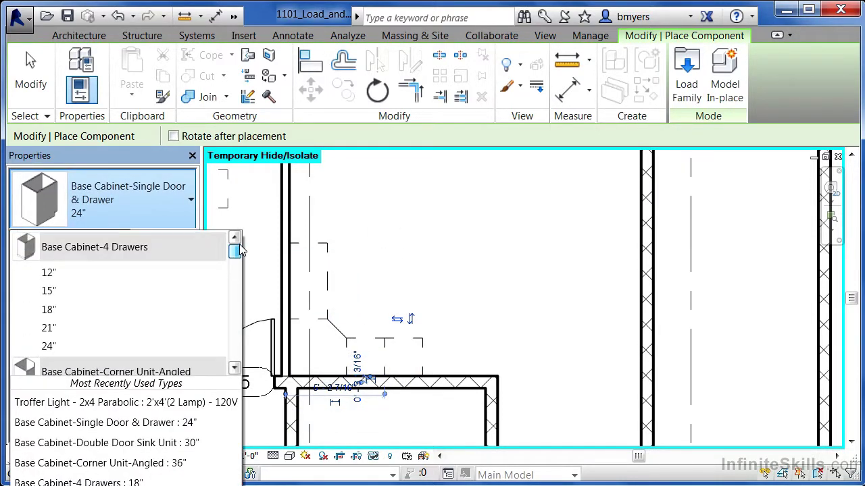
click(58, 347)
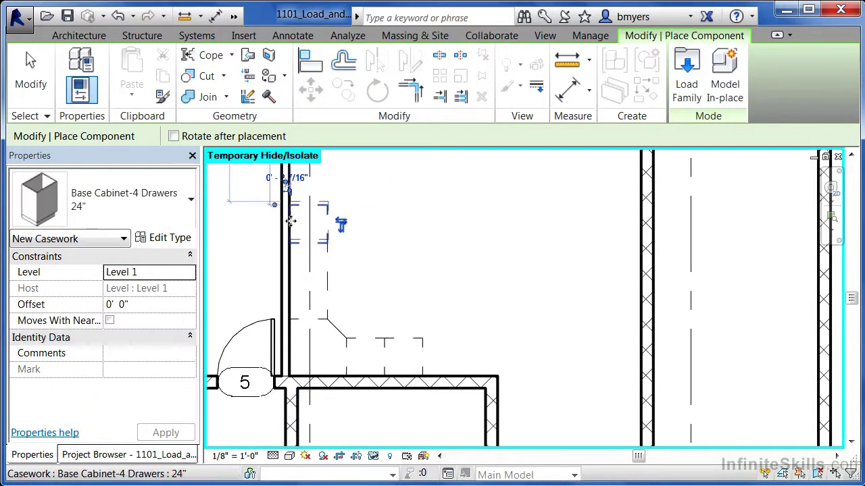
key(Escape)
key(Escape)
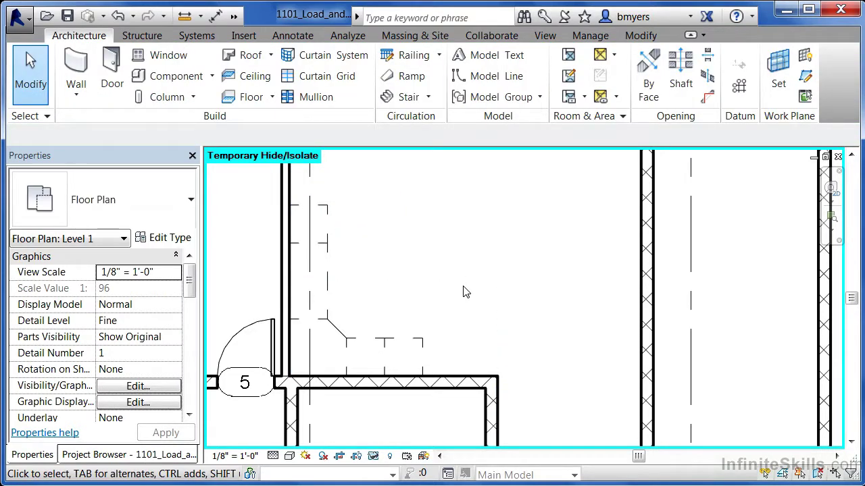
Create a perspective camera view from the room's upper-right corner in plan, aimed diagonally through the corner base cabinet
scroll(360, 408, down, 2)
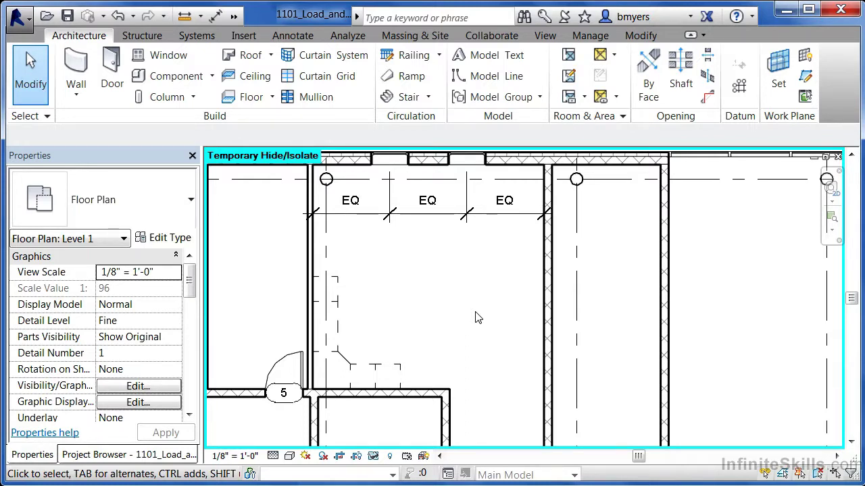
click(544, 36)
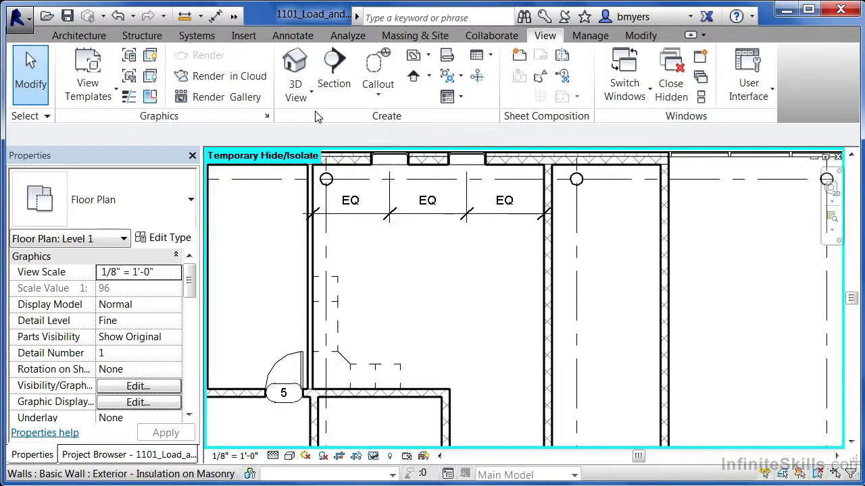
click(295, 98)
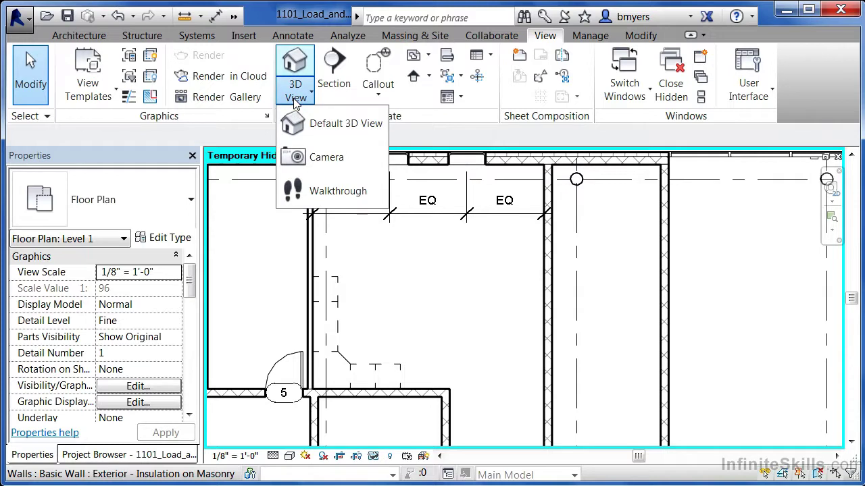
click(311, 161)
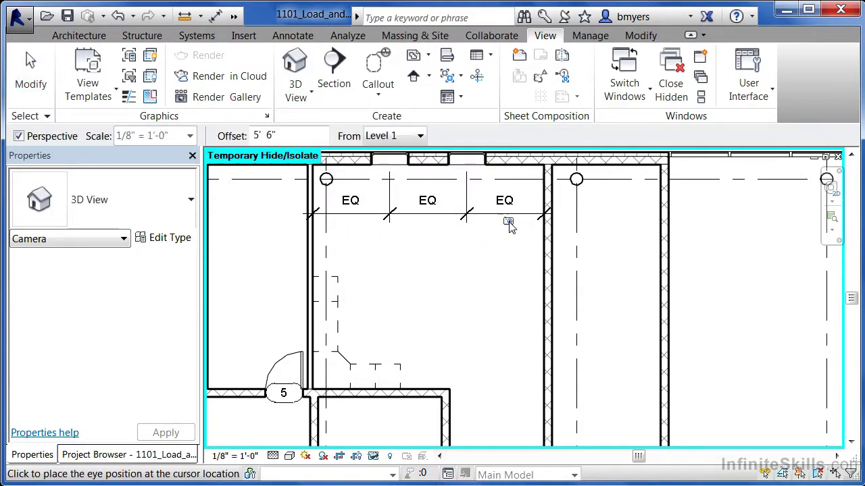
click(508, 222)
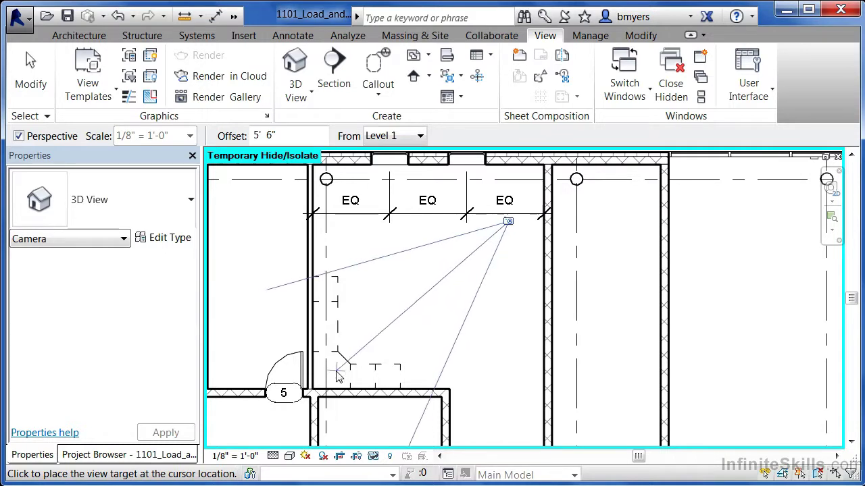
click(264, 421)
Resize the camera view's crop region, extending the lower edge below the cabinet bases and lowering the upper edge to trim the ceiling
scroll(376, 183, down, 3)
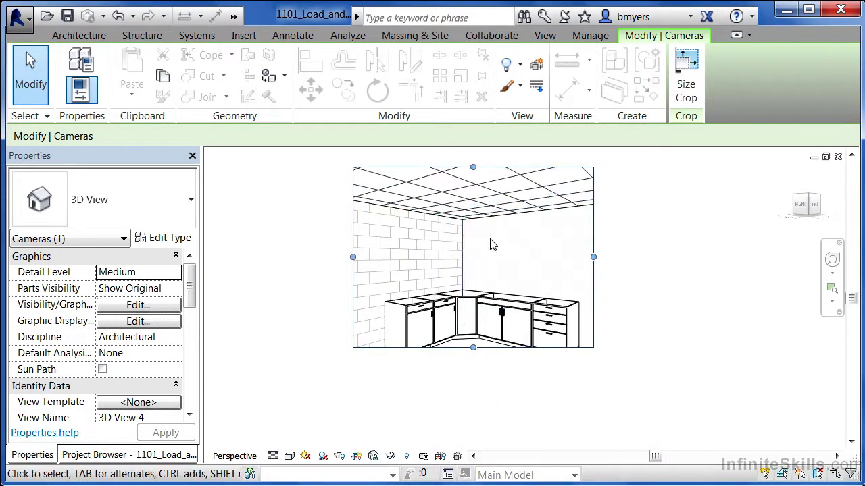
drag(473, 349, 473, 347)
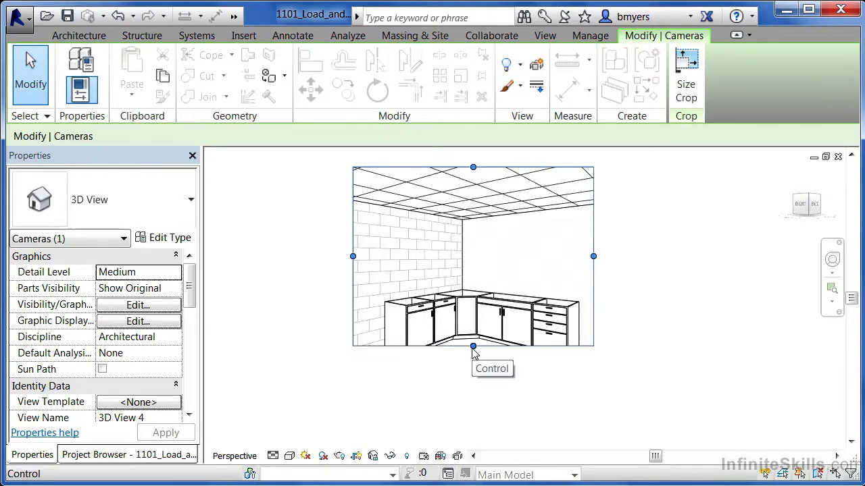
drag(473, 347, 478, 381)
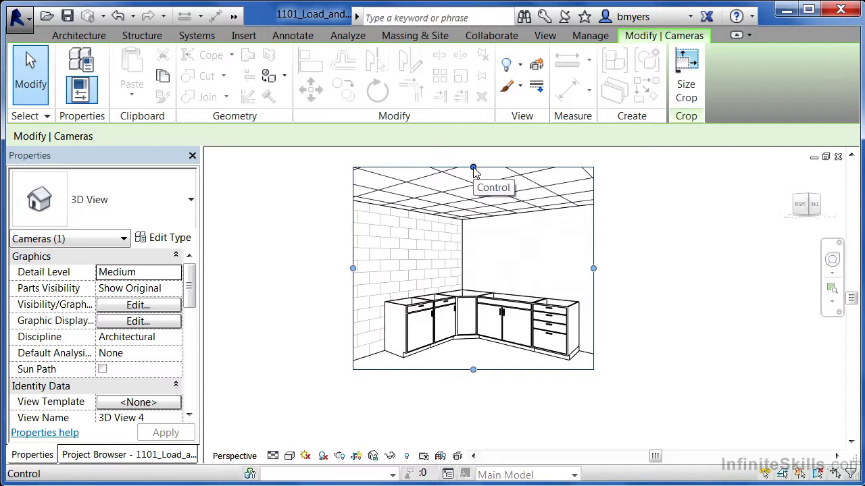
drag(473, 168, 469, 212)
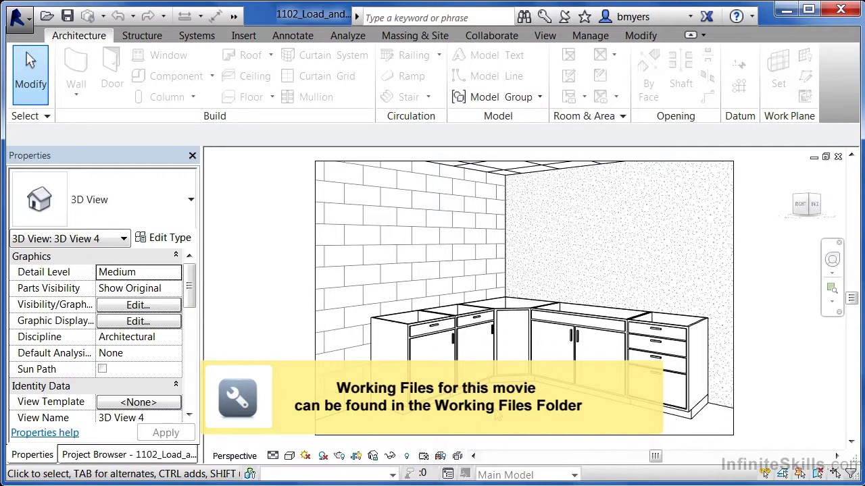
Open the Level 1 floor plan at the room corner with the base cabinets
click(96, 455)
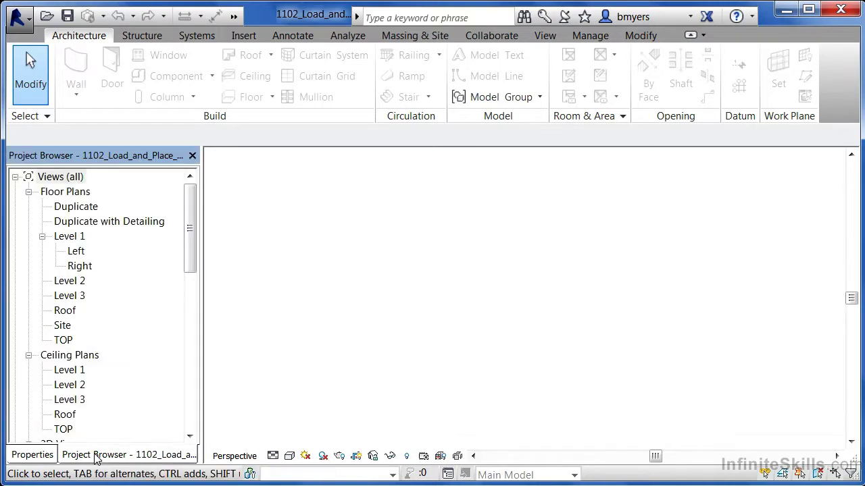
double_click(74, 237)
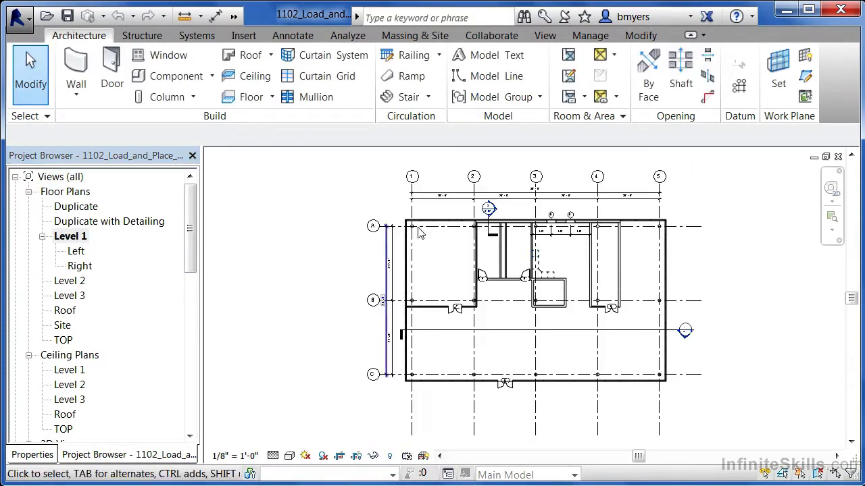
scroll(564, 259, up, 6)
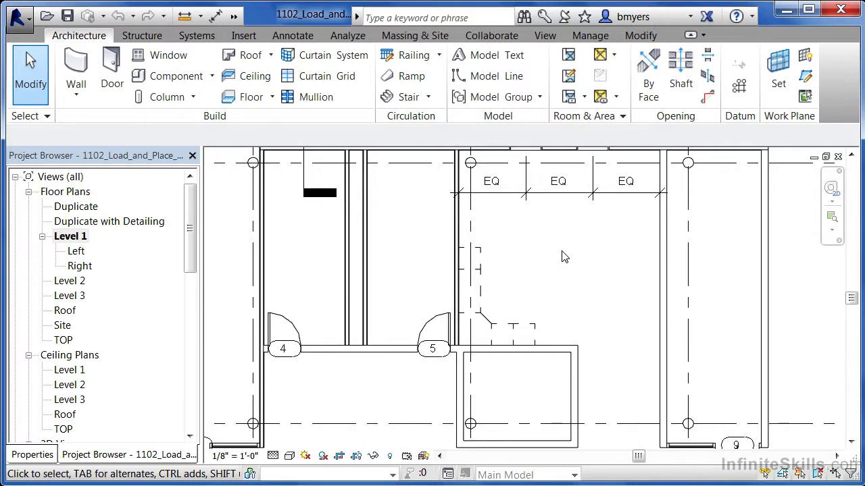
middle_drag(557, 274, 546, 296)
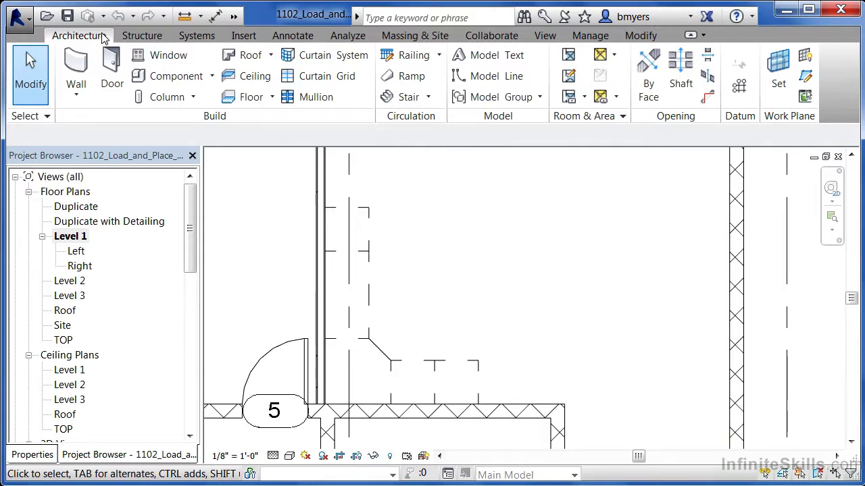
Load the Counter Top-L Shaped w Sink Hole 2 family from the Casework Counter Tops library folder for component placement
click(176, 77)
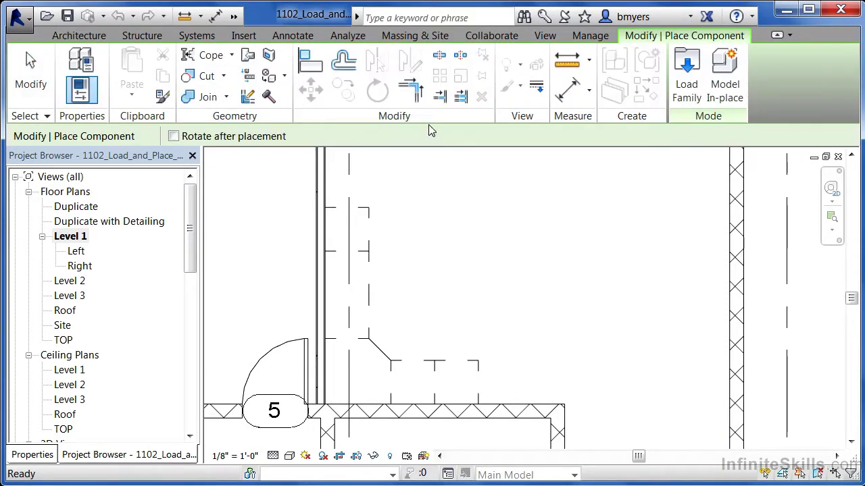
click(689, 84)
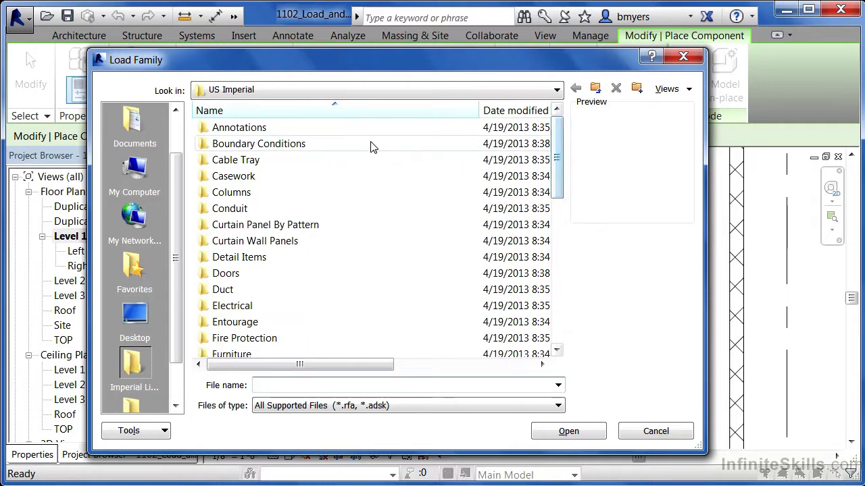
double_click(233, 177)
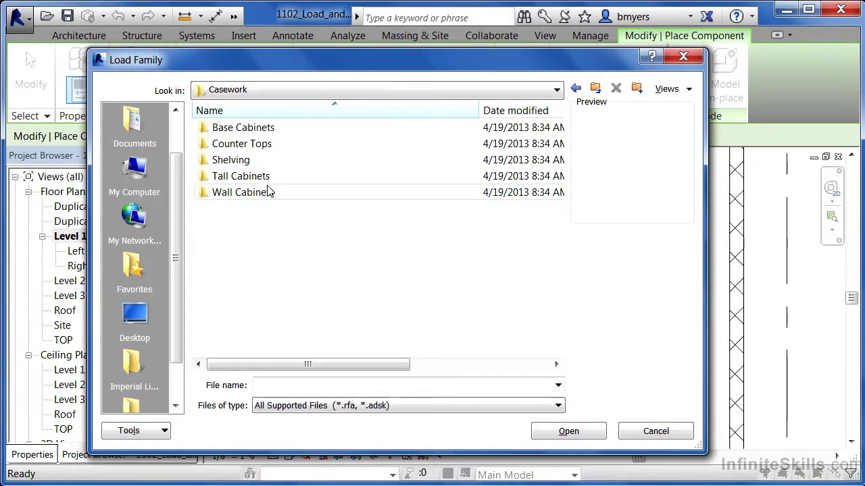
double_click(252, 147)
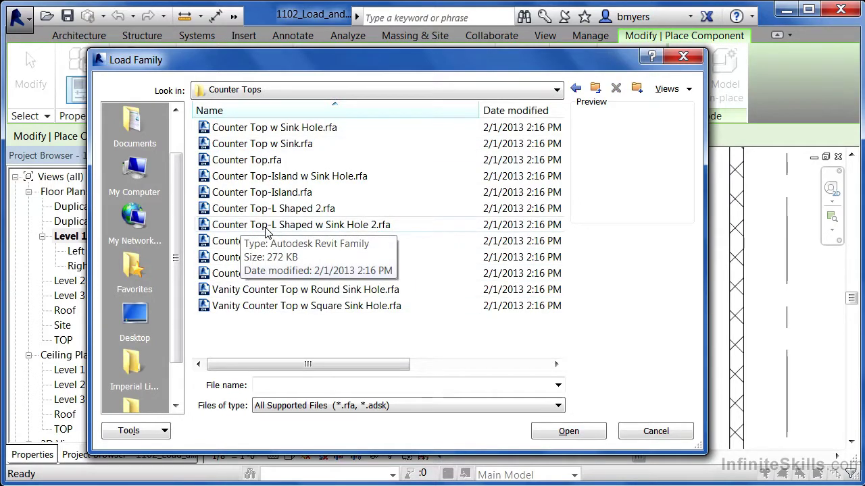
click(358, 226)
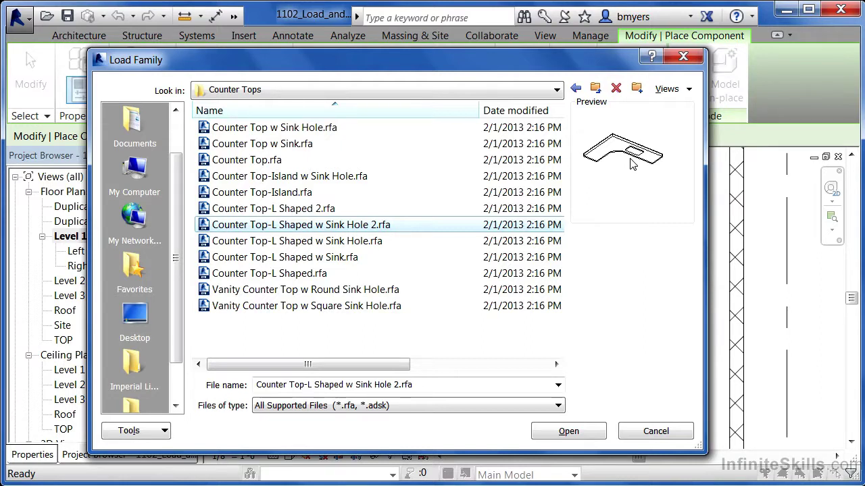
click(568, 431)
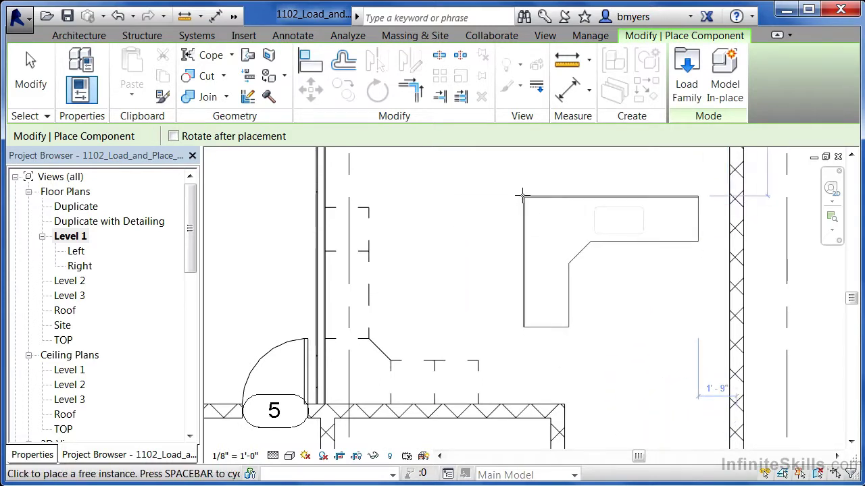
Rotate the L-shaped countertop so its sink leg runs along the wall beside door 5, place it at the inside wall corner, and finish placing
key(space)
key(space)
key(space)
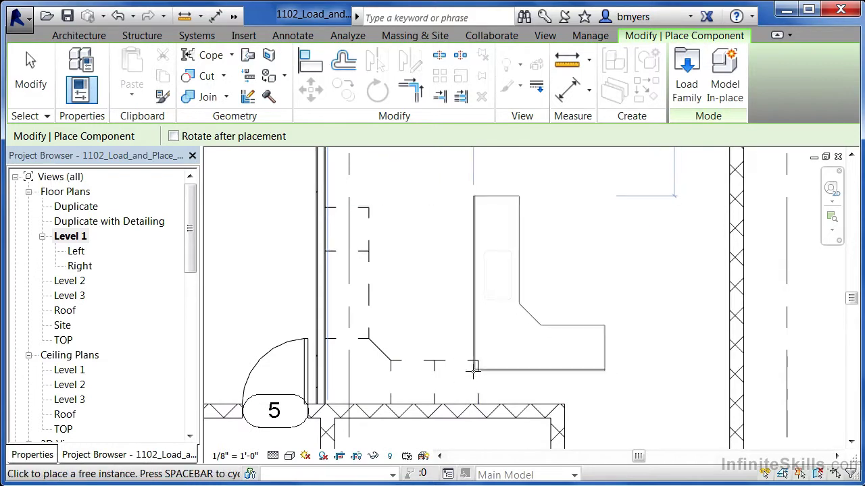
scroll(324, 405, up, 6)
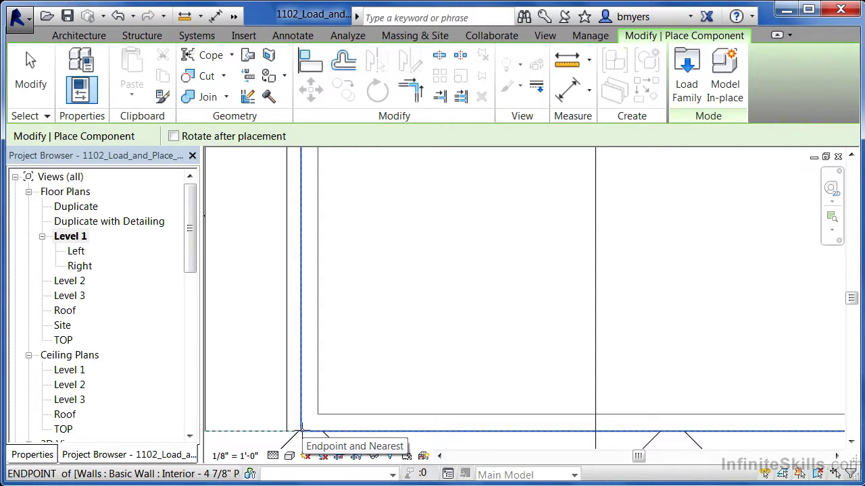
click(301, 429)
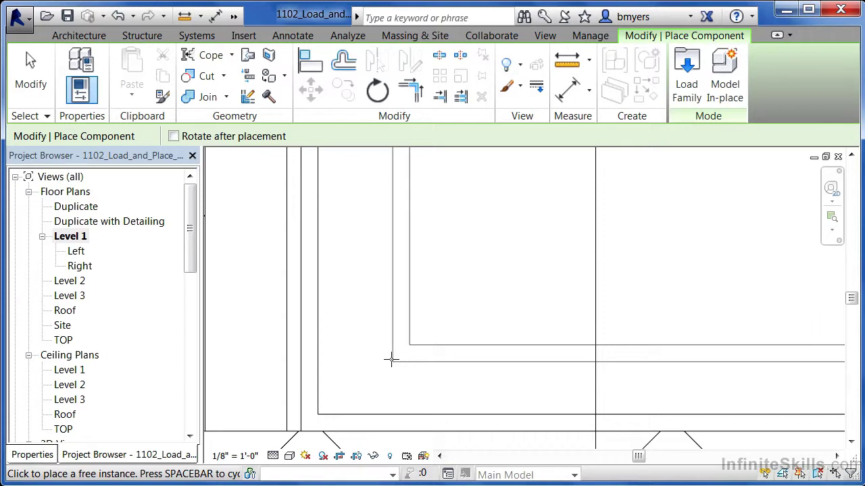
key(Escape)
key(Escape)
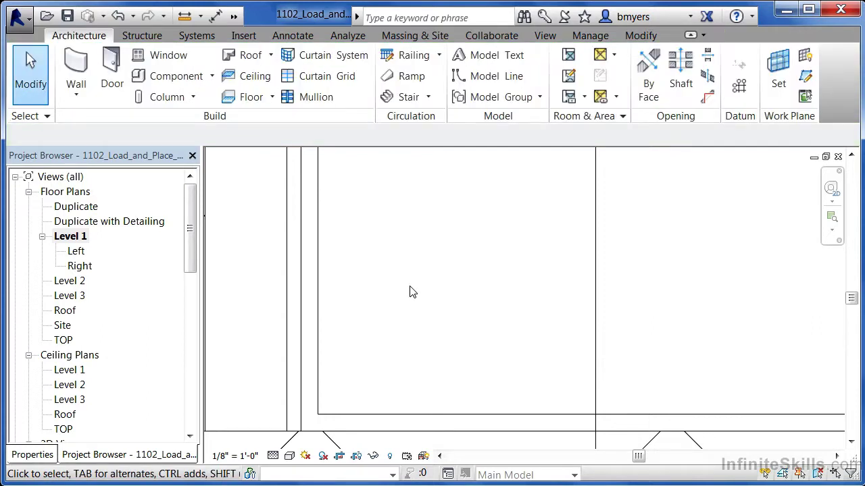
Turn the Thin Lines display off to compare the line weights, and turn it back on
click(545, 37)
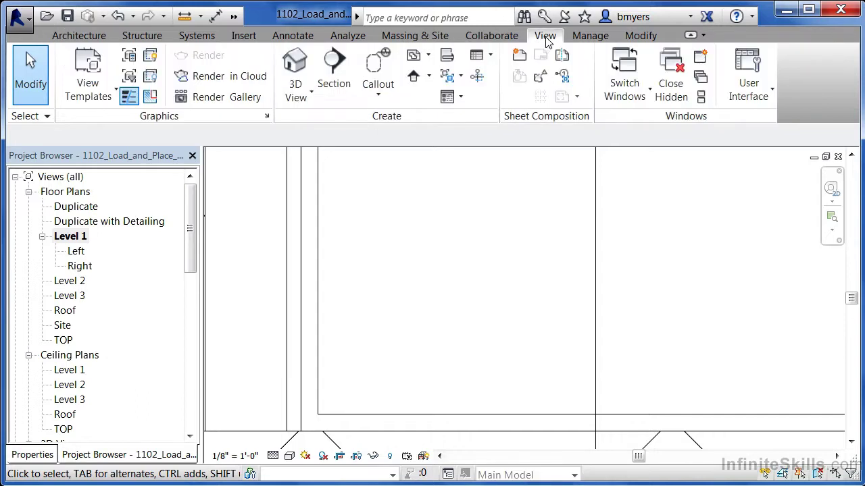
click(129, 98)
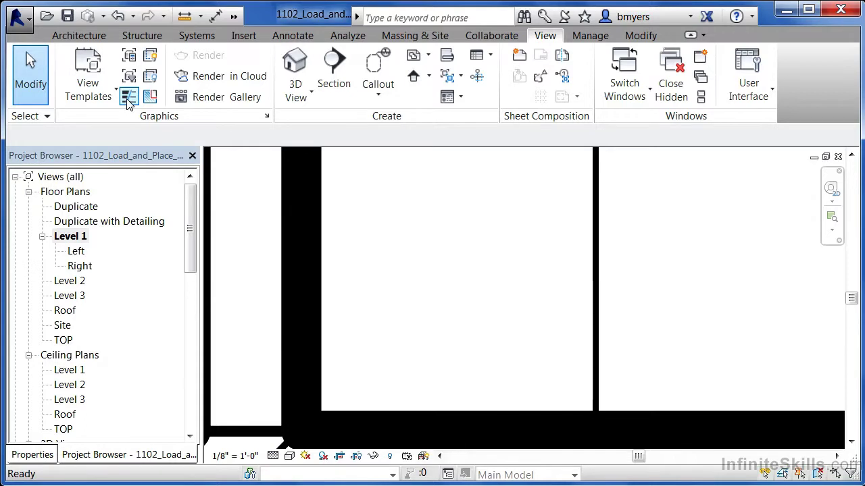
click(129, 97)
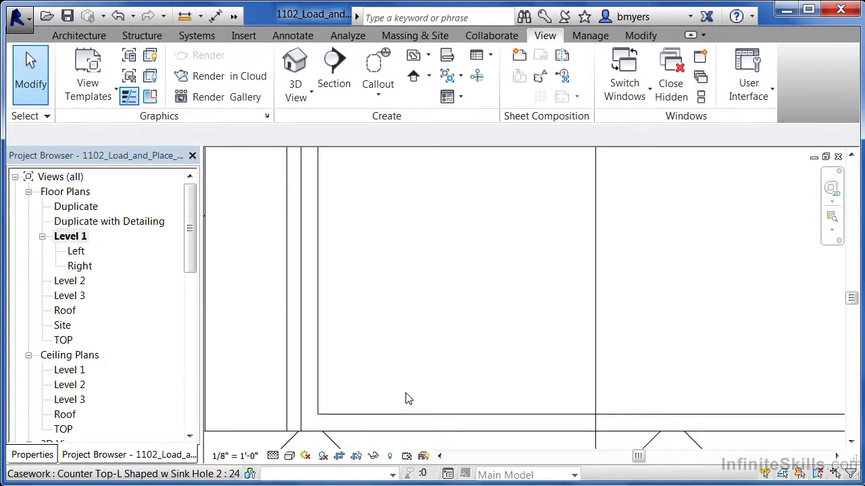
Stretch both legs of the countertop to the outer ends of the base cabinet runs
scroll(439, 367, up, 5)
scroll(378, 408, down, 3)
scroll(454, 347, up, 2)
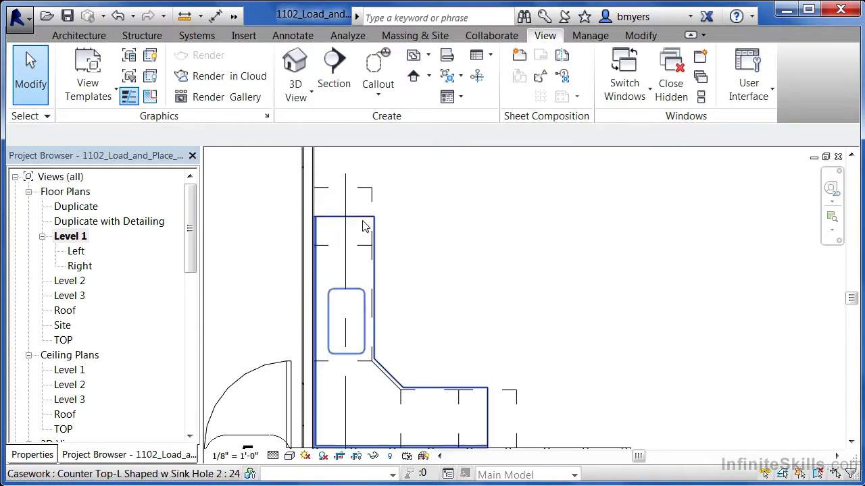
click(490, 419)
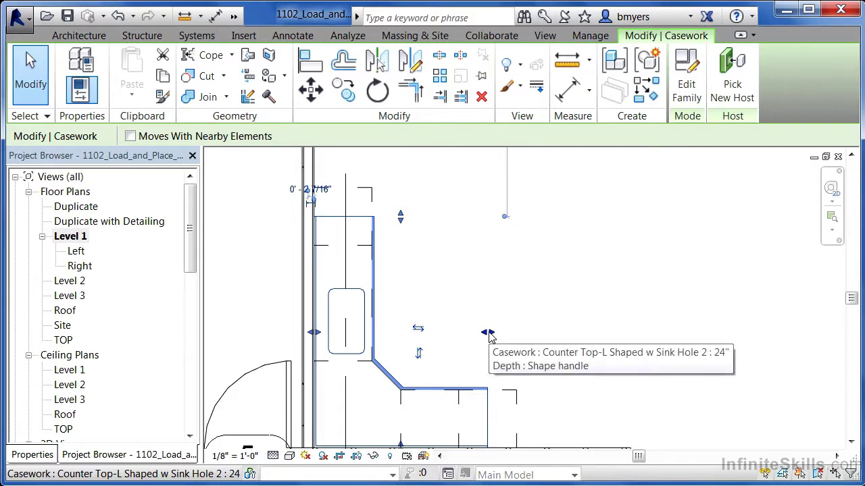
drag(489, 336, 517, 398)
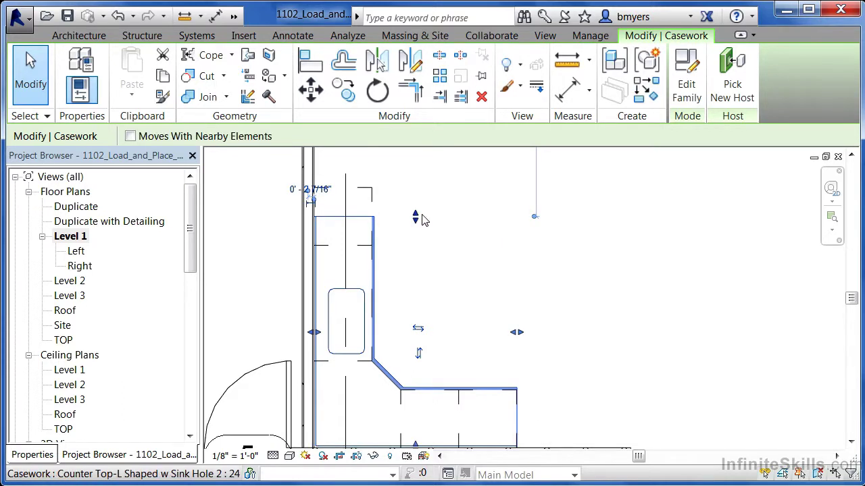
drag(417, 218, 415, 188)
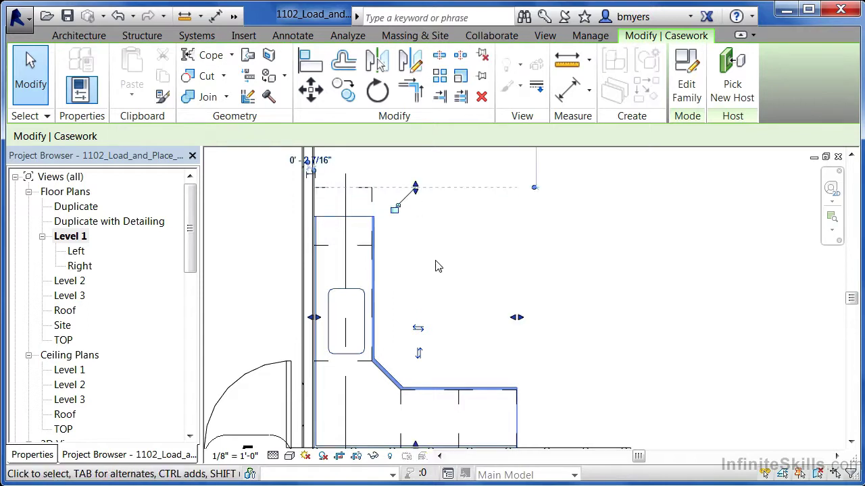
click(445, 238)
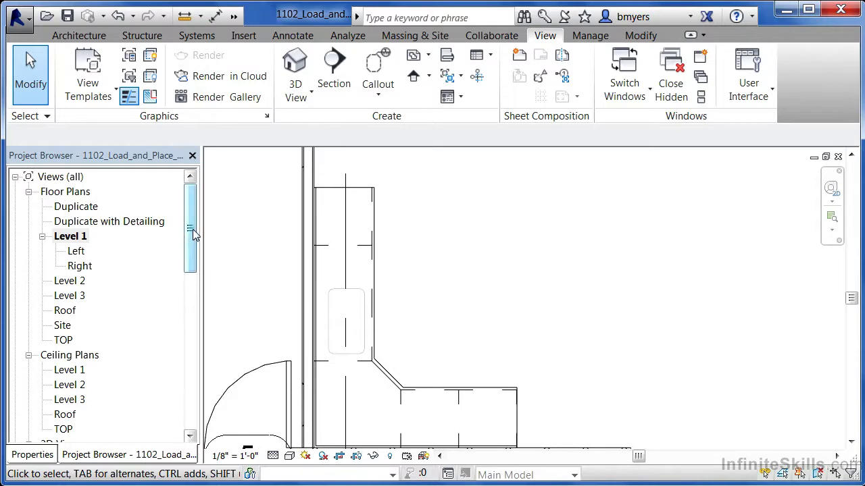
Open the 3D View 4 camera view and examine the countertop on the base cabinets
drag(195, 232, 190, 302)
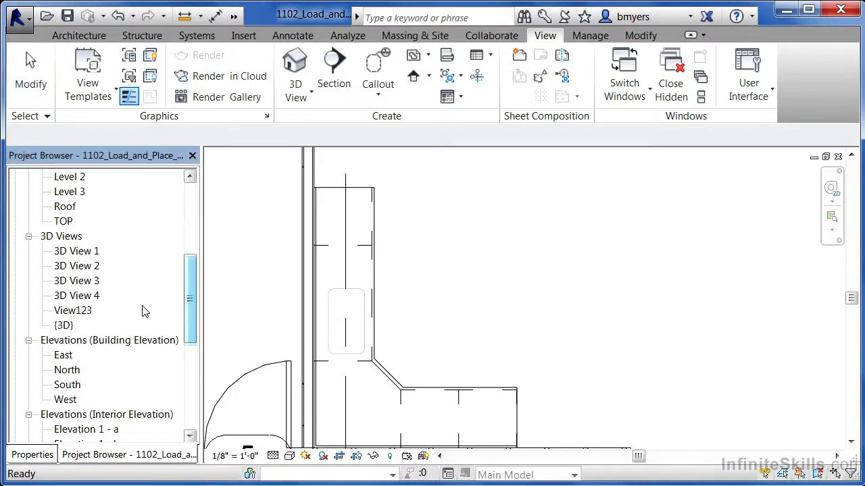
double_click(76, 297)
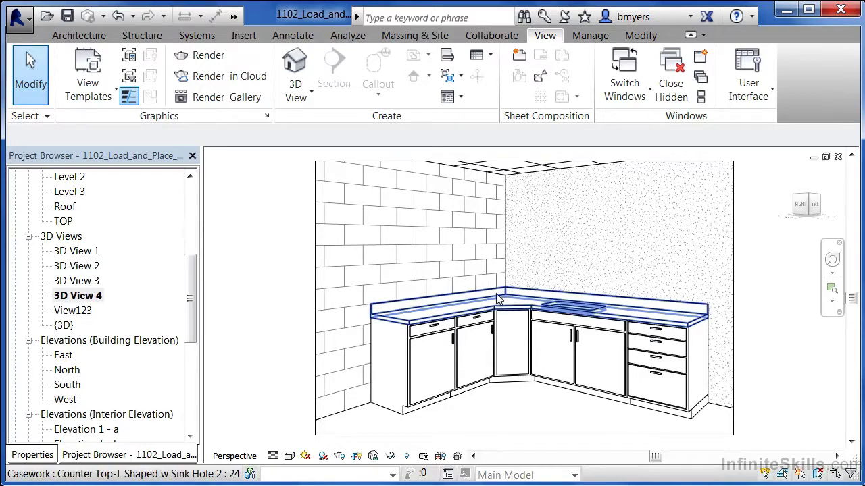
click(403, 324)
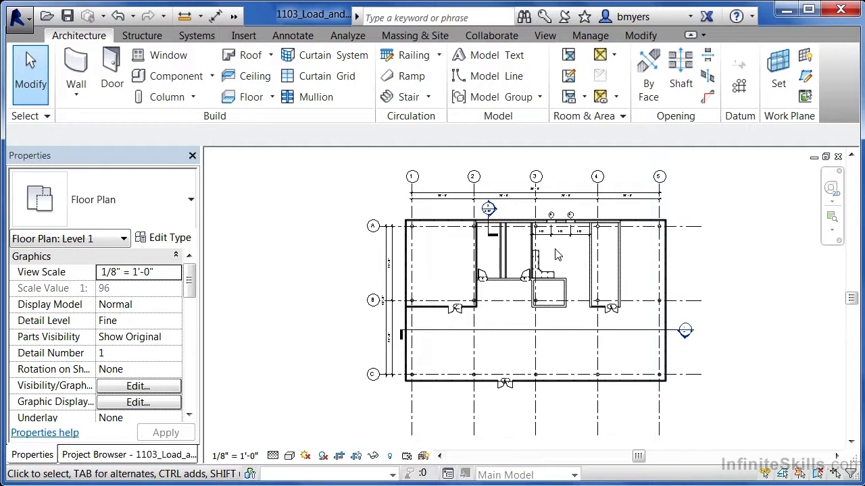
Start placing a component and browse the US Imperial family library to the Plumbing > Architectural > Fixtures > Sinks folder
scroll(563, 242, up, 2)
scroll(564, 242, up, 4)
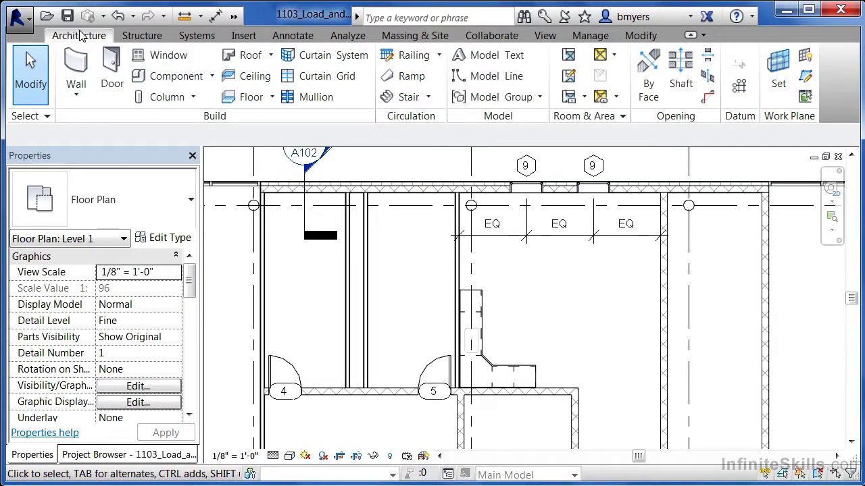
click(176, 76)
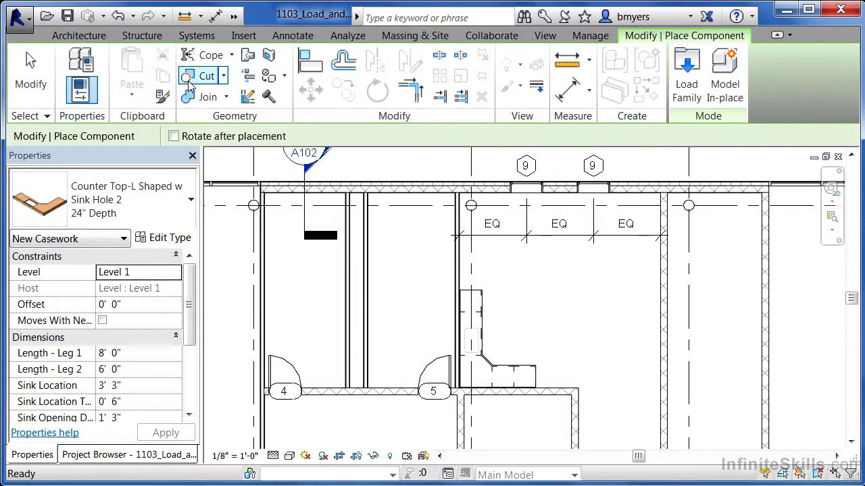
click(686, 82)
drag(556, 144, 556, 238)
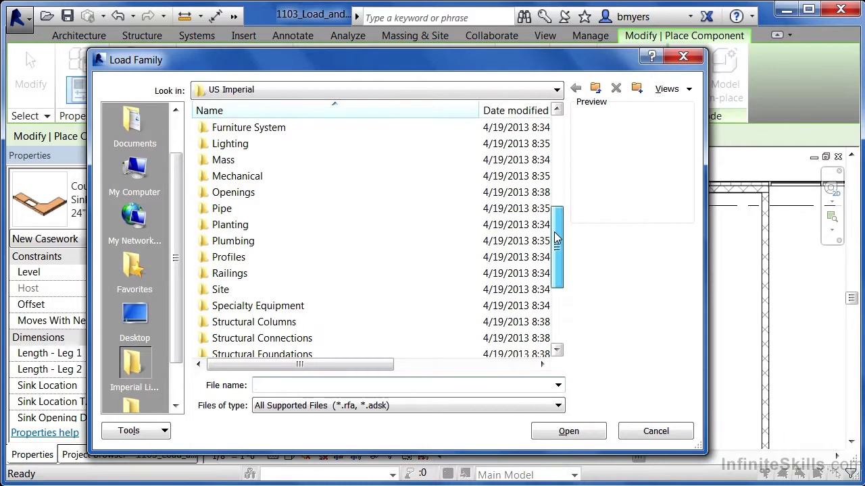
double_click(233, 241)
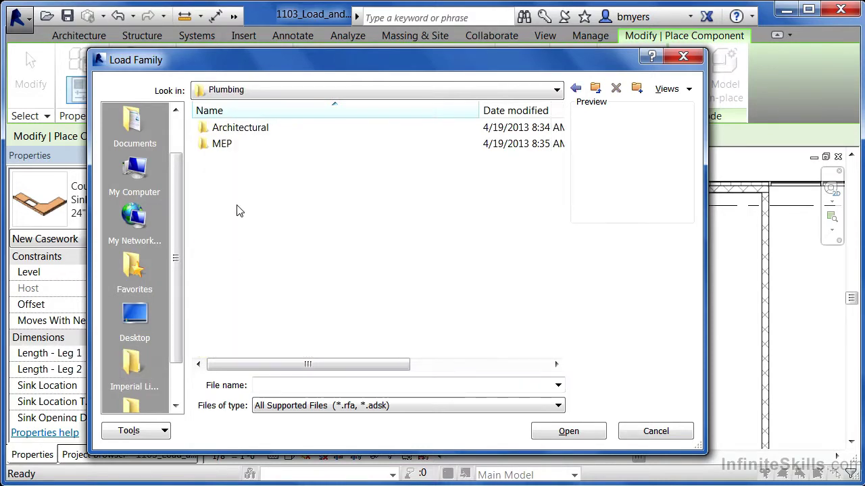
double_click(246, 132)
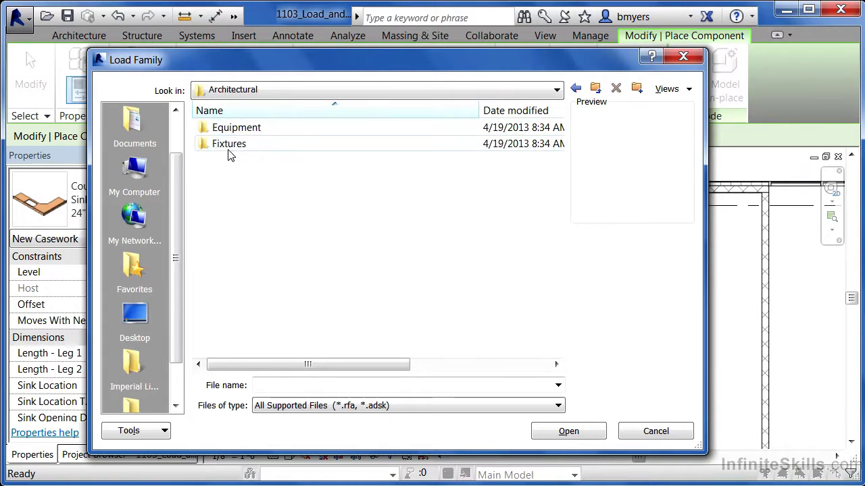
double_click(228, 147)
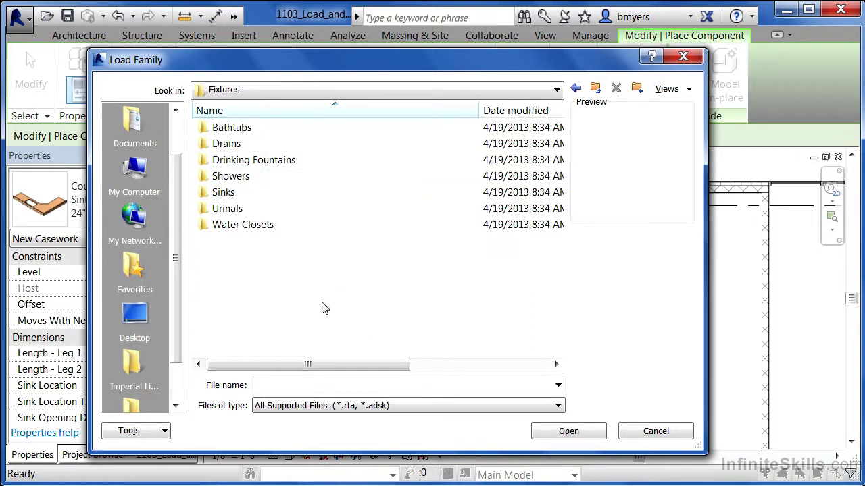
double_click(225, 194)
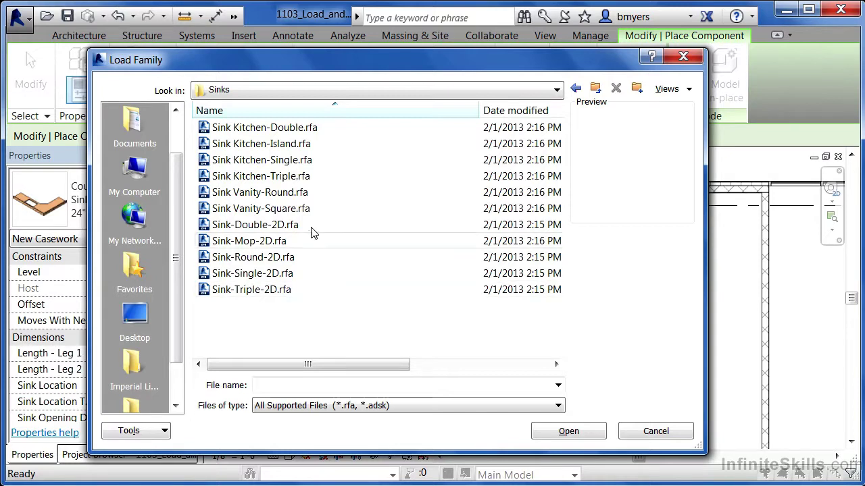
Load the Sink Kitchen-Double and Sink-Single-2D families together into the project
click(297, 130)
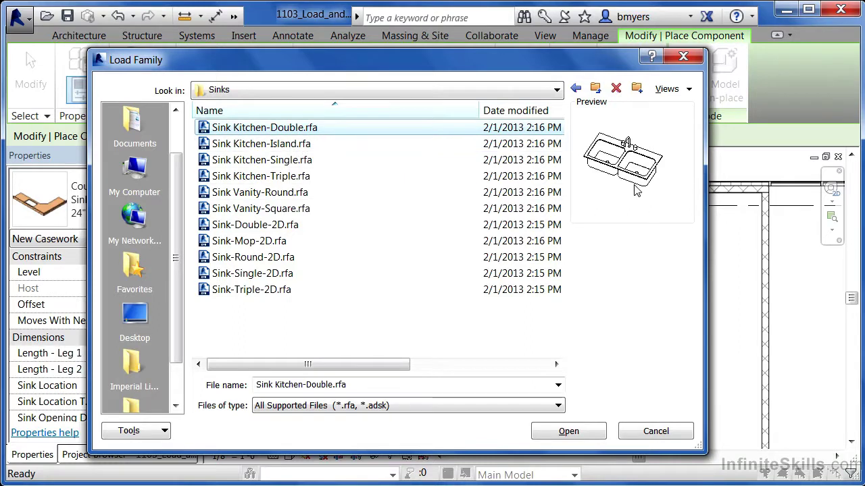
drag(568, 62, 575, 410)
drag(435, 405, 435, 56)
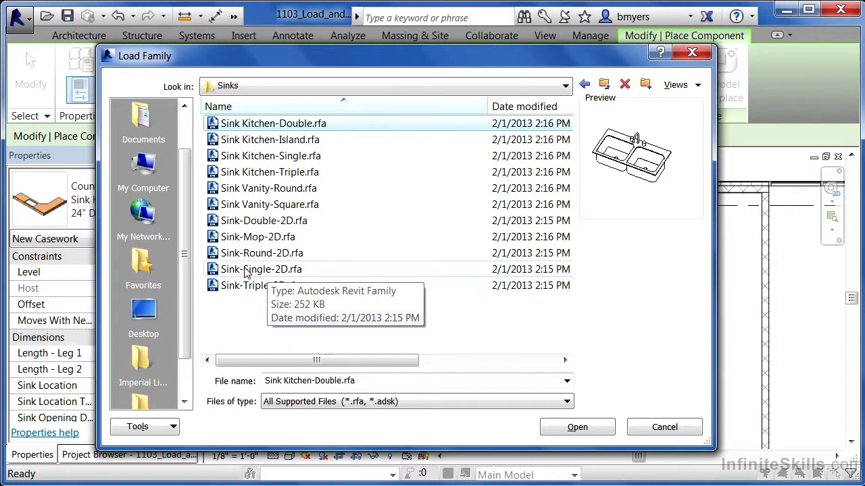
click(269, 275)
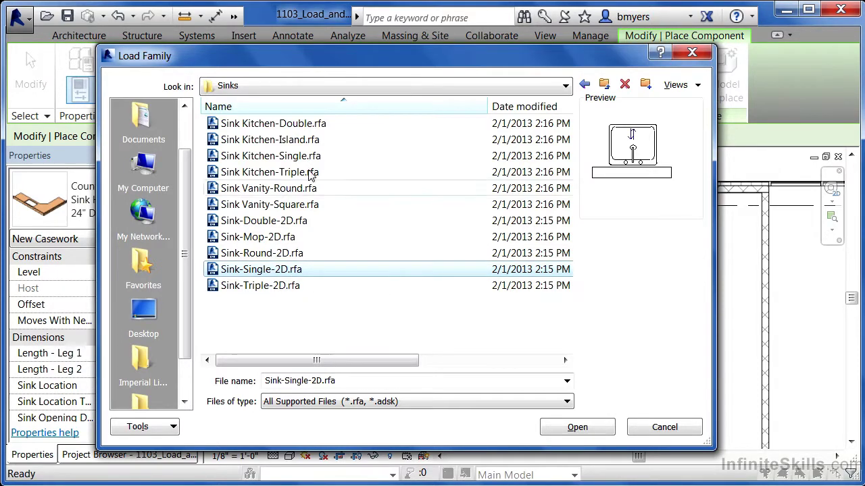
ctrl+click(304, 129)
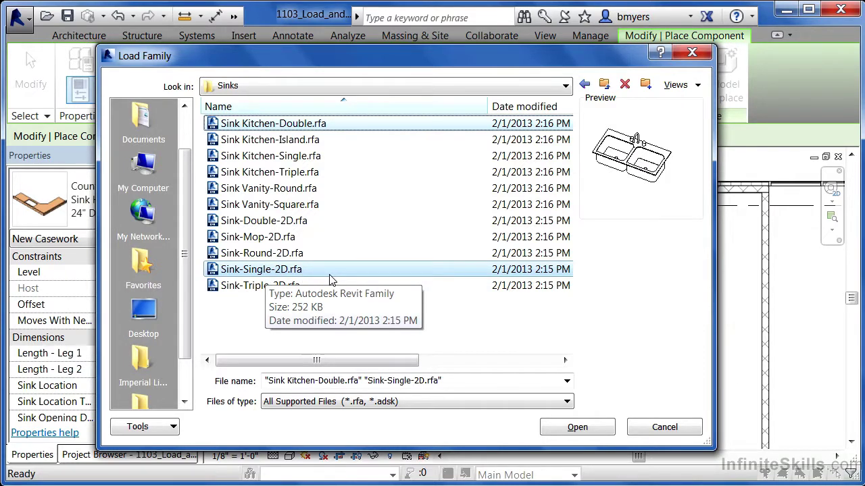
click(578, 427)
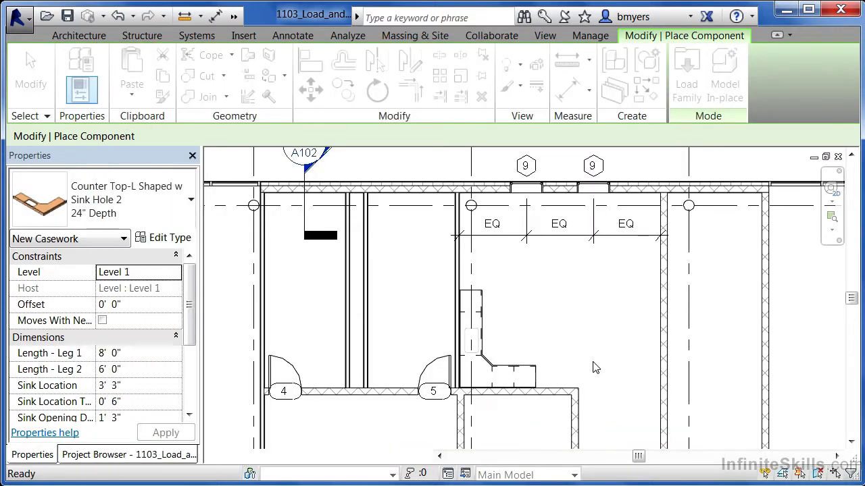
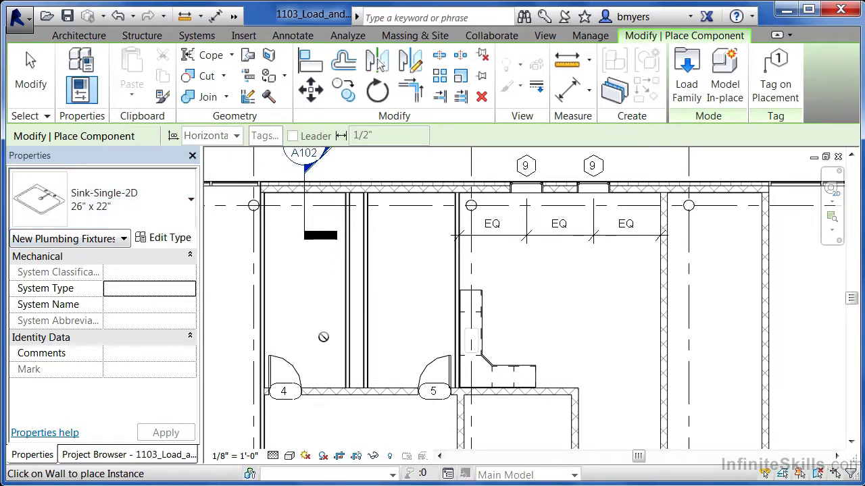
Place four 26" x 22" Sink-Single-2D fixtures on the two walls between doors 4 and 5, two facing each room, and finish placing
scroll(335, 365, up, 1)
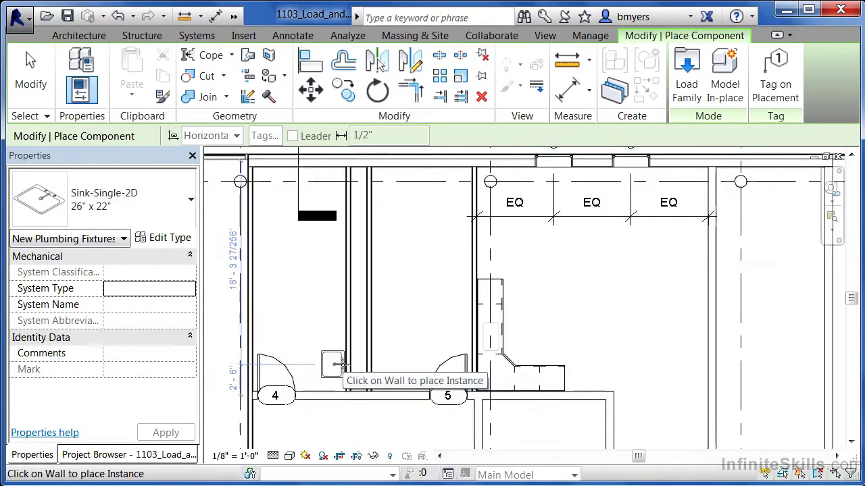
scroll(335, 365, up, 1)
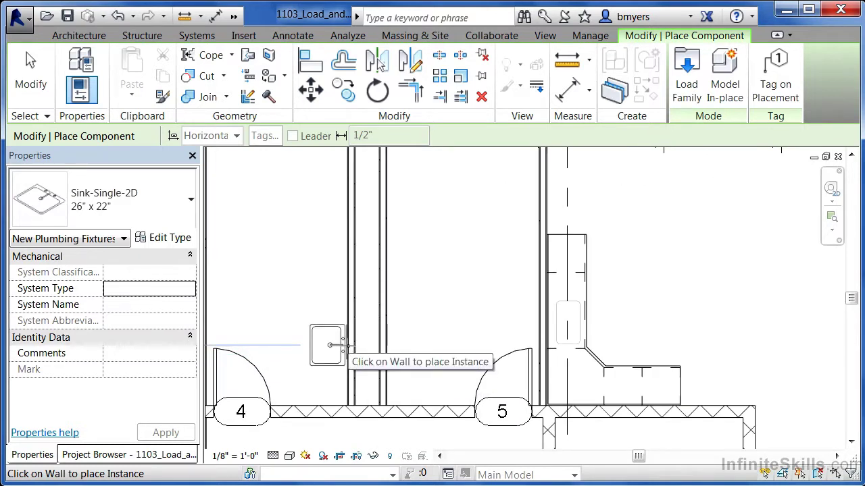
click(329, 345)
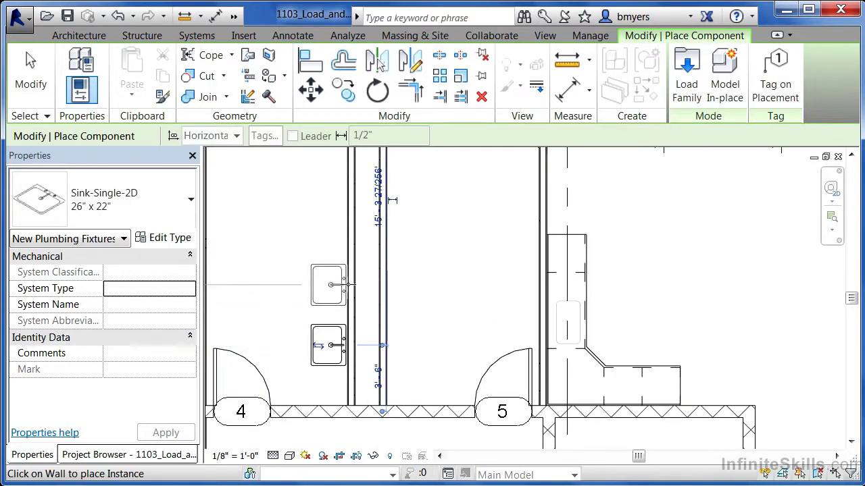
click(341, 285)
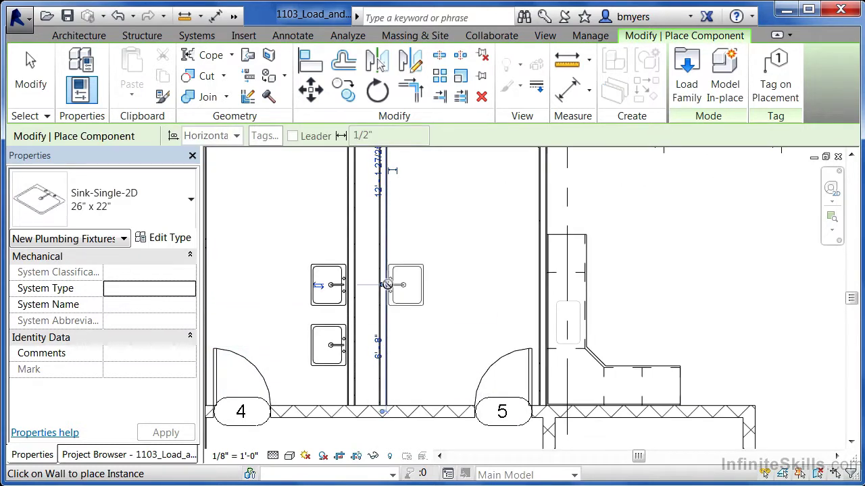
click(392, 345)
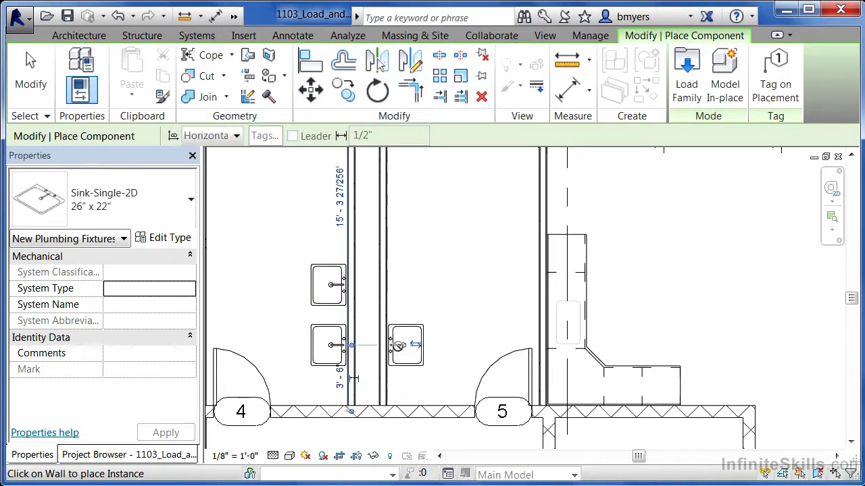
click(392, 284)
key(Escape)
key(Escape)
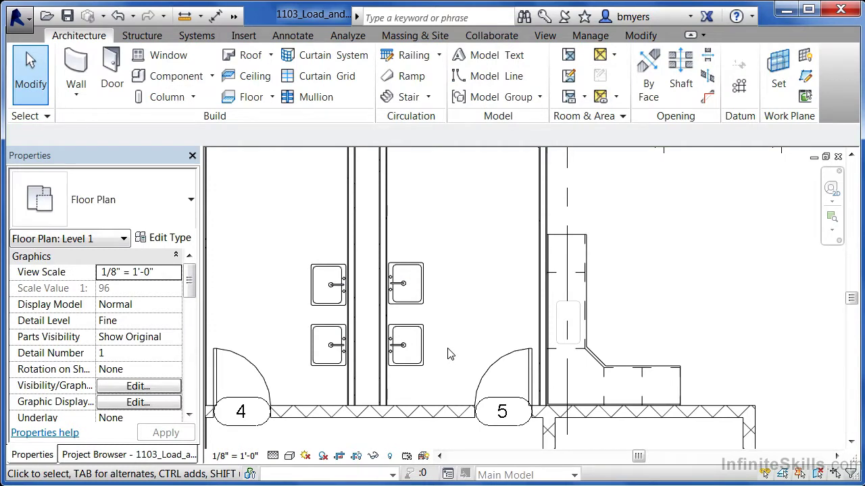
Select the L-shaped countertop and set its Sink Location to 5'
scroll(451, 354, down, 3)
scroll(533, 390, up, 3)
middle_drag(534, 387, 513, 342)
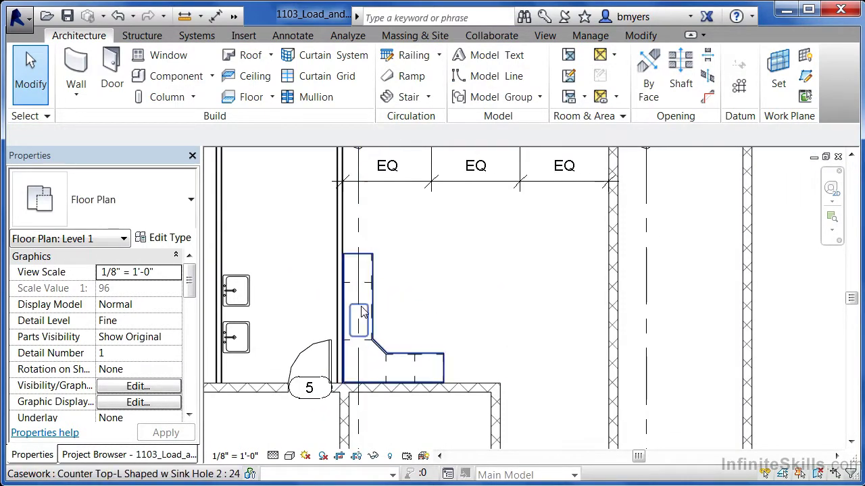
scroll(442, 347, up, 2)
scroll(441, 347, up, 2)
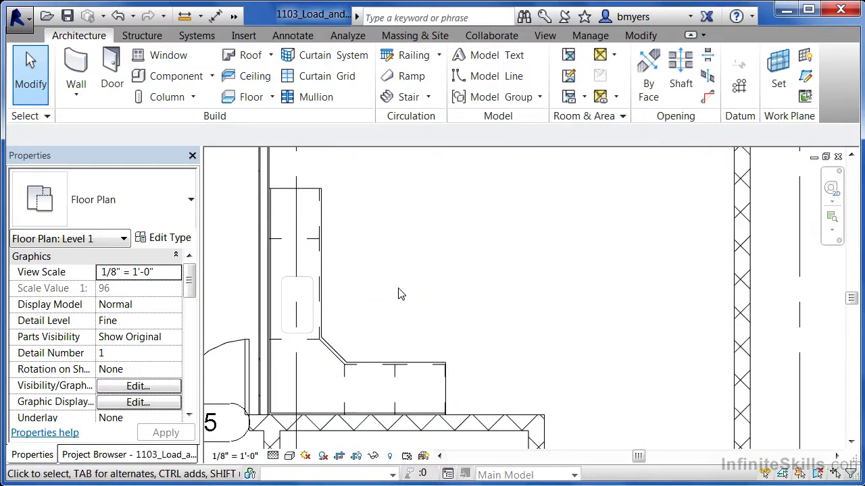
scroll(370, 269, up, 1)
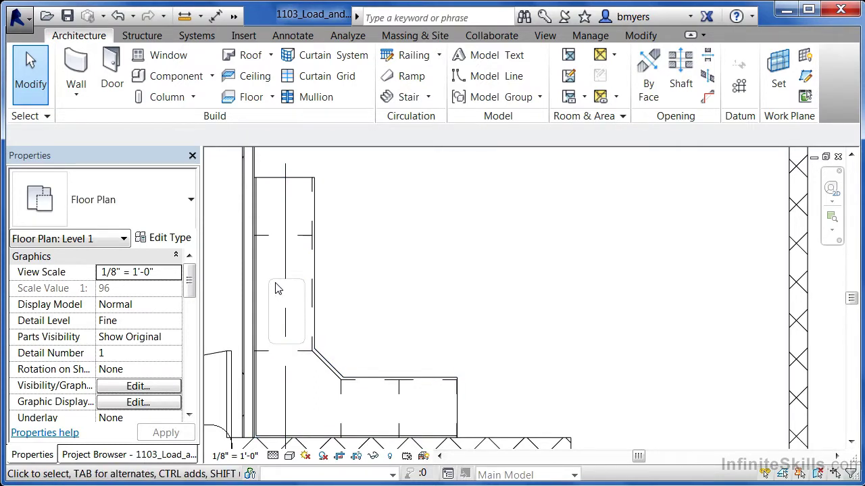
click(301, 186)
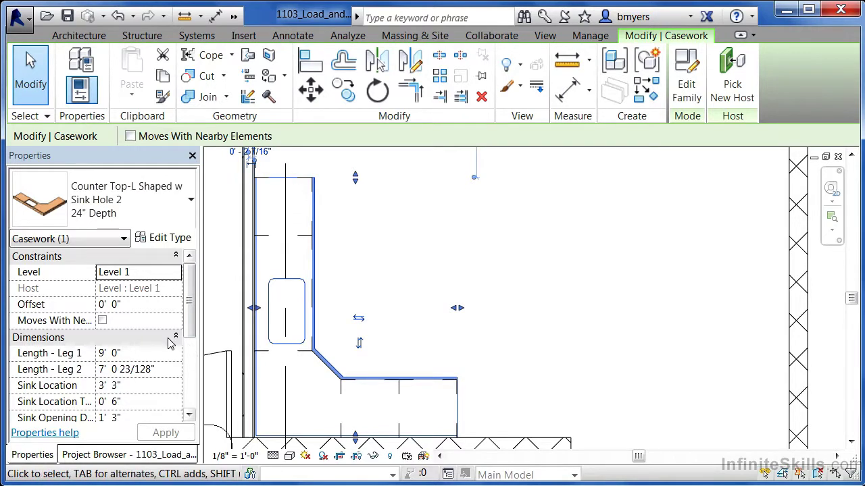
click(132, 386)
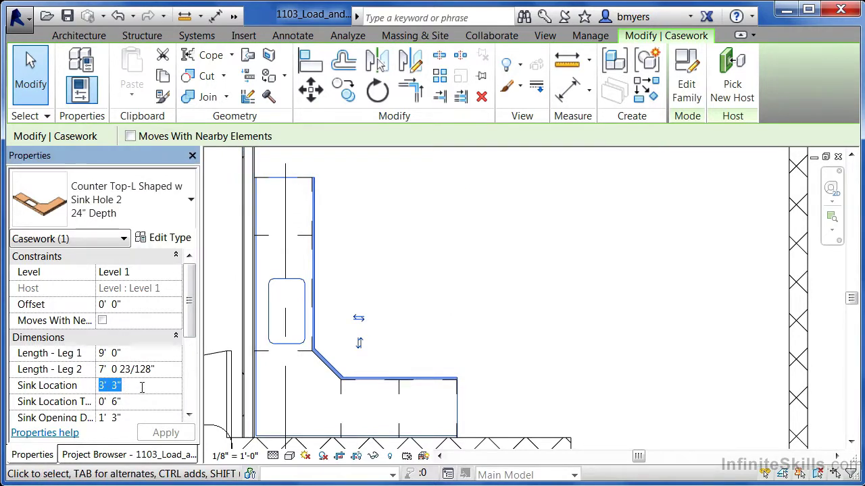
text(5)
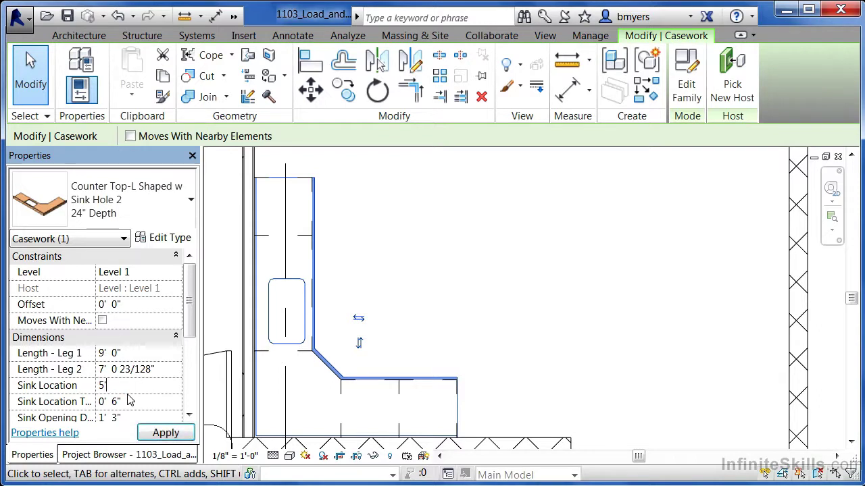
key(Return)
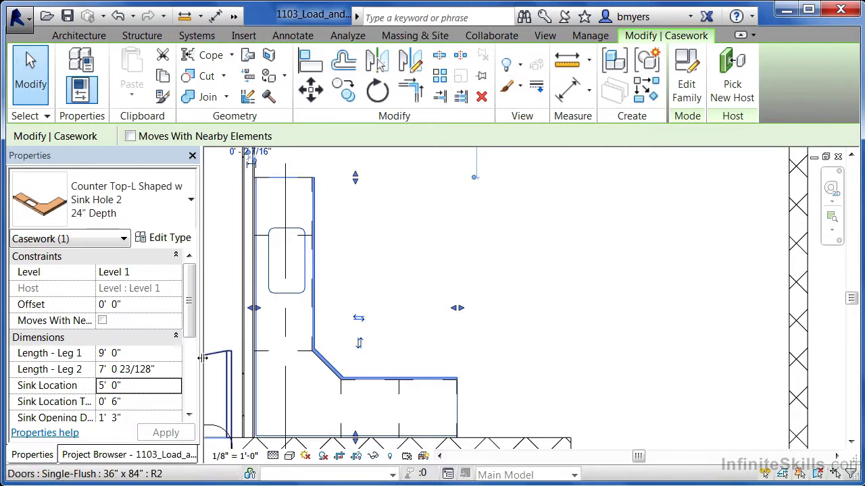
Set the L-shaped countertop's Sink Location to 4' and deselect the countertop
click(129, 389)
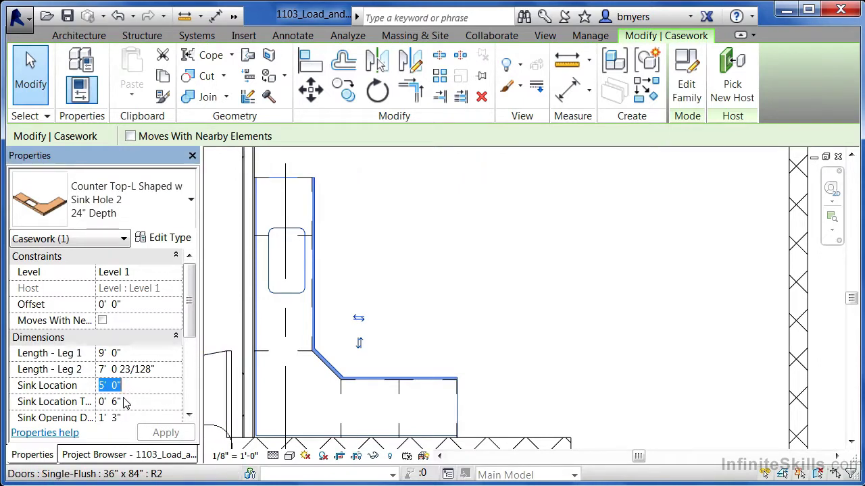
text(4')
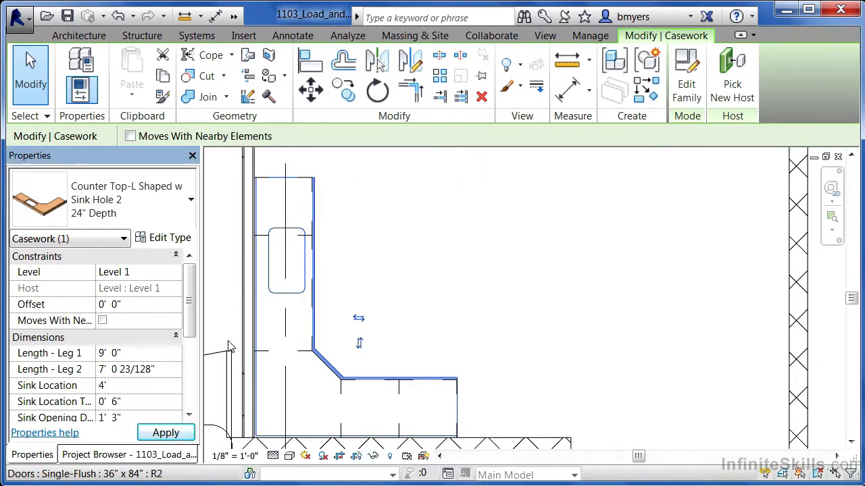
key(Return)
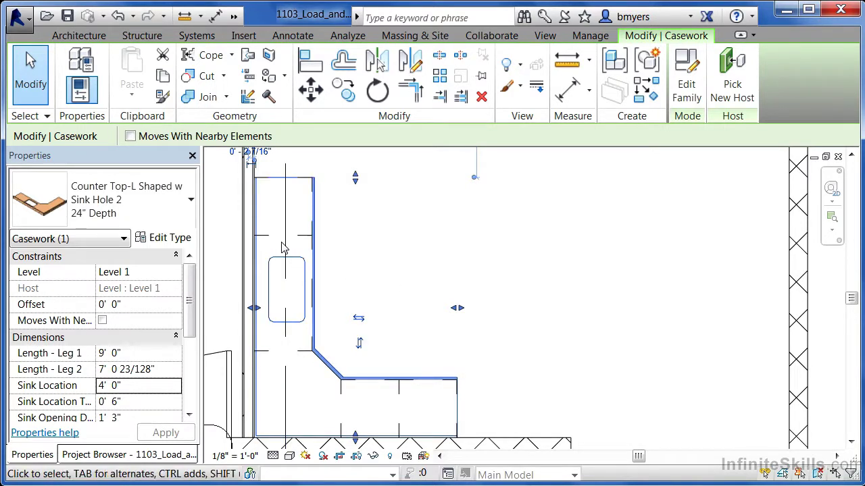
click(446, 281)
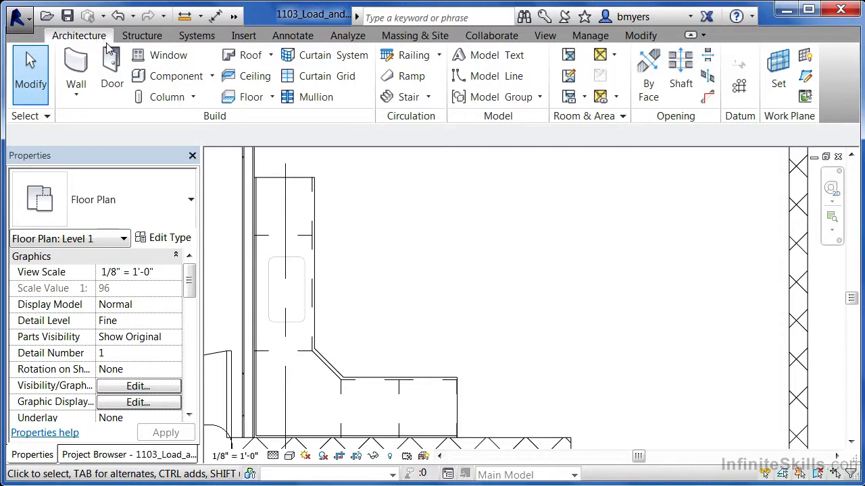
Place a 42" x 21" Sink Kitchen-Double, rotated with its faucet toward the wall, over the L-shaped countertop's sink opening and finish placing
click(179, 80)
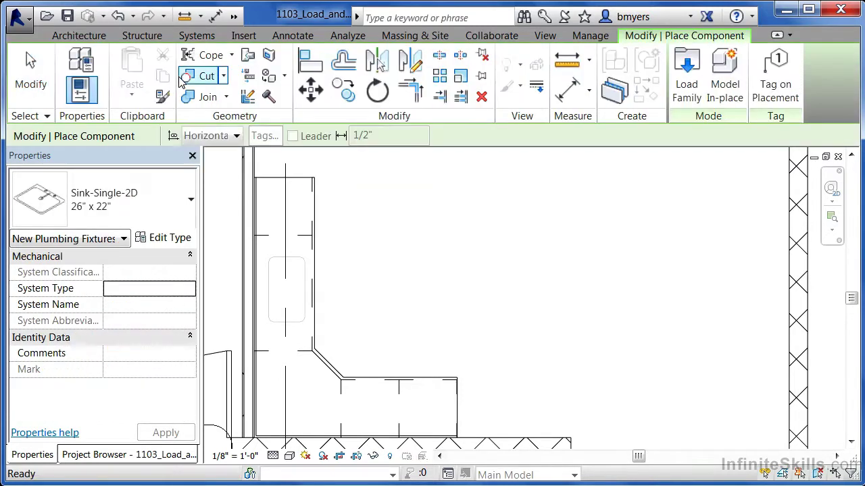
click(169, 199)
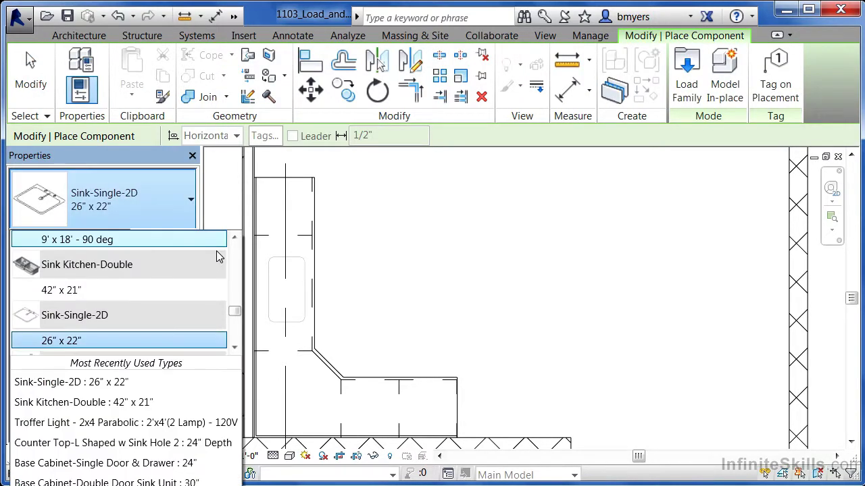
click(78, 290)
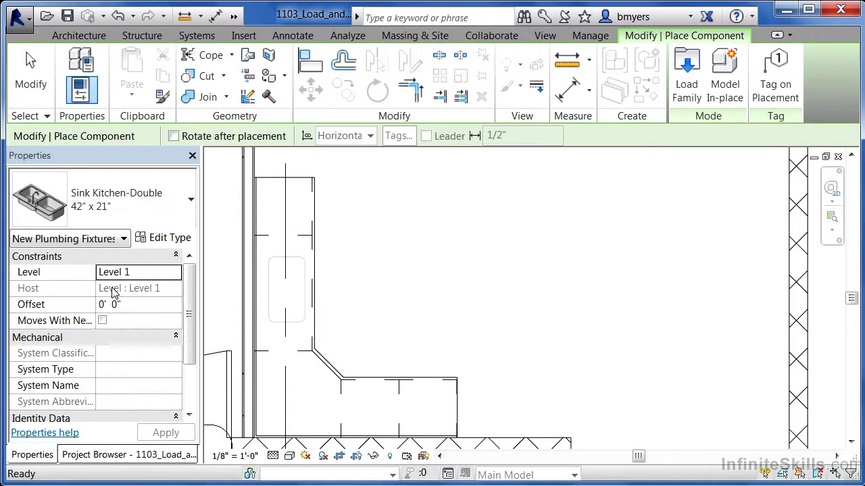
key(space)
key(space)
key(space)
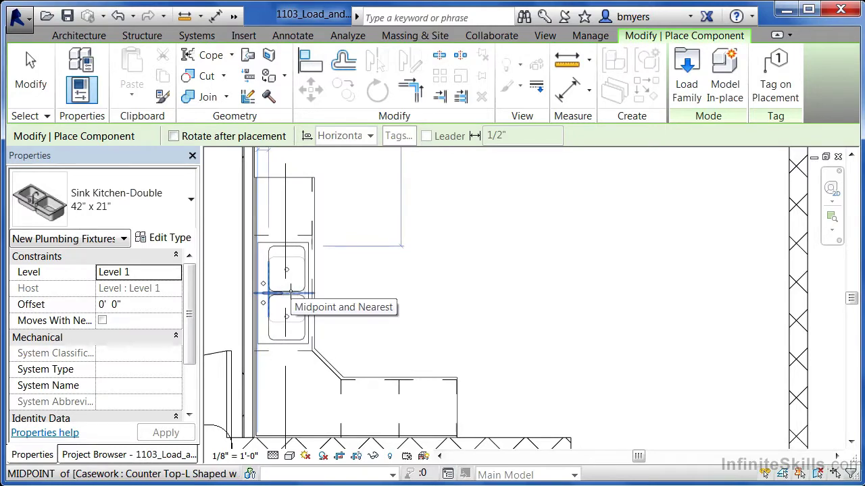
scroll(291, 292, up, 2)
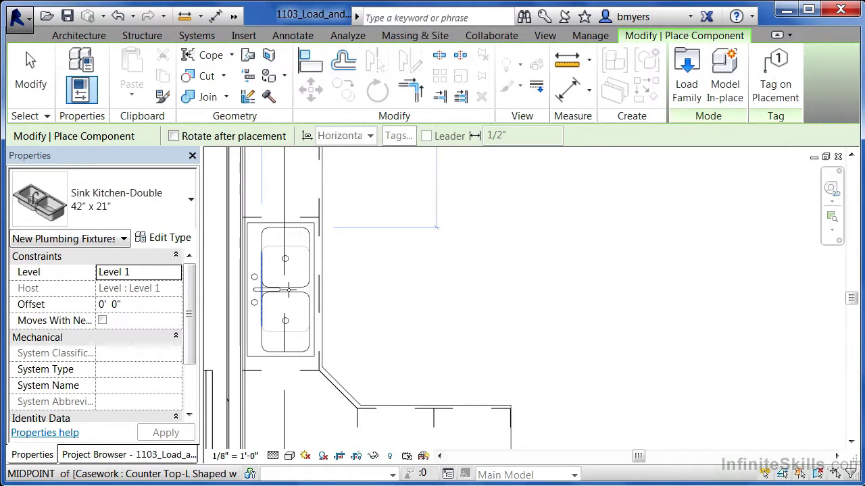
click(288, 289)
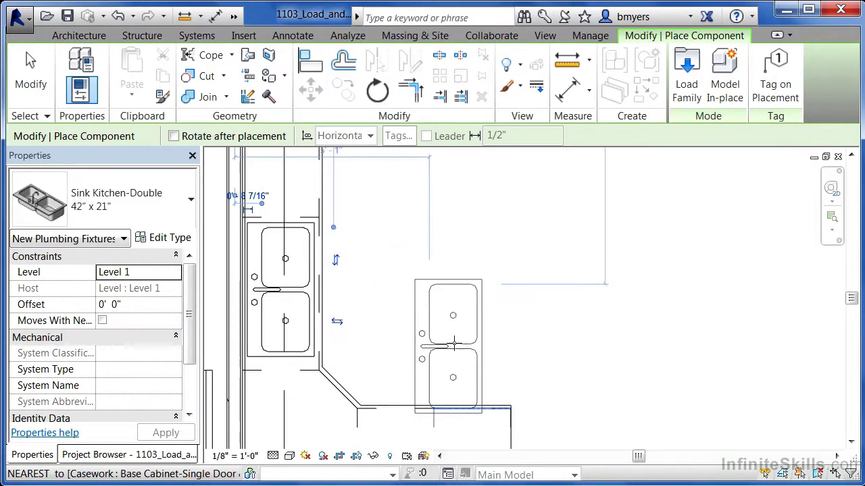
key(Escape)
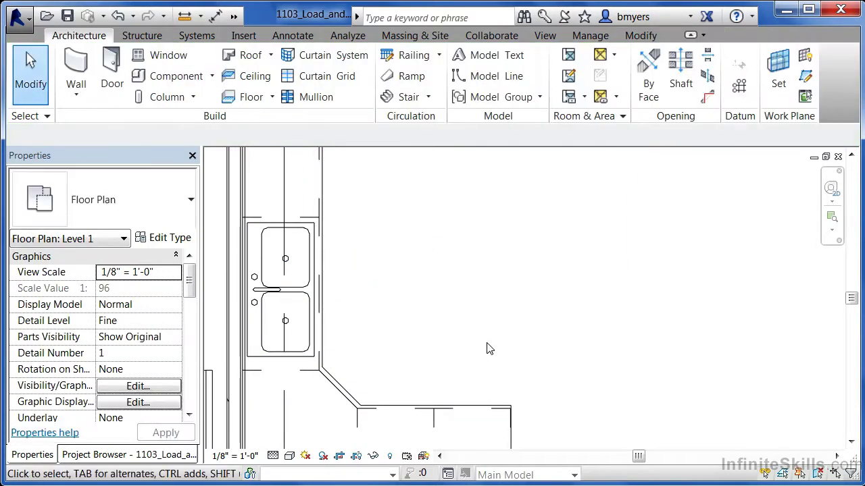
Select the L-shaped countertop, make its full parameter names readable, and set its Sink Opening Width to 3'
click(323, 281)
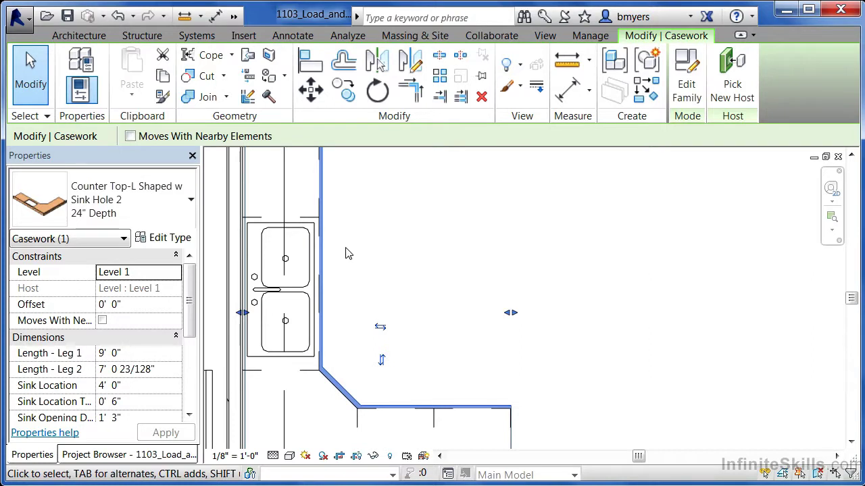
click(190, 417)
click(189, 416)
click(190, 417)
click(190, 416)
click(189, 416)
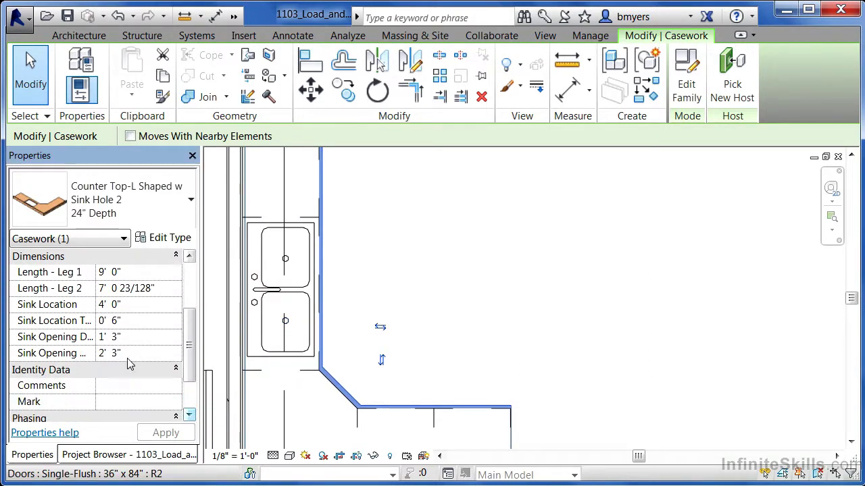
drag(97, 272, 121, 272)
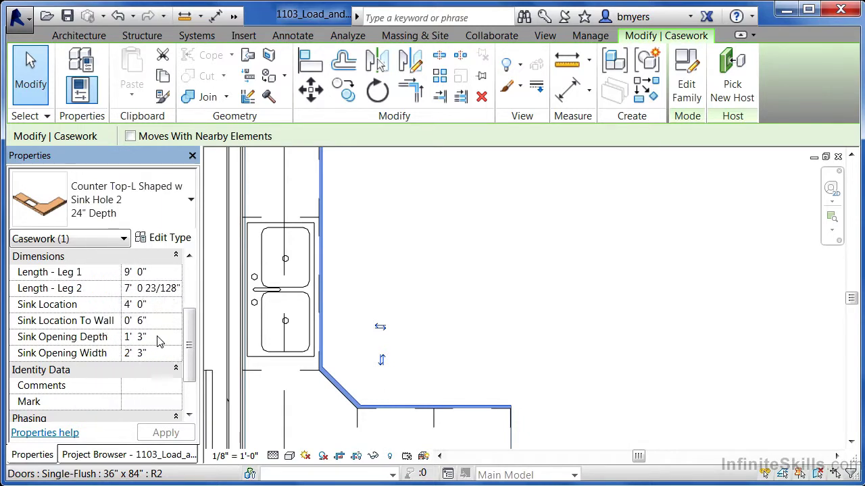
click(323, 322)
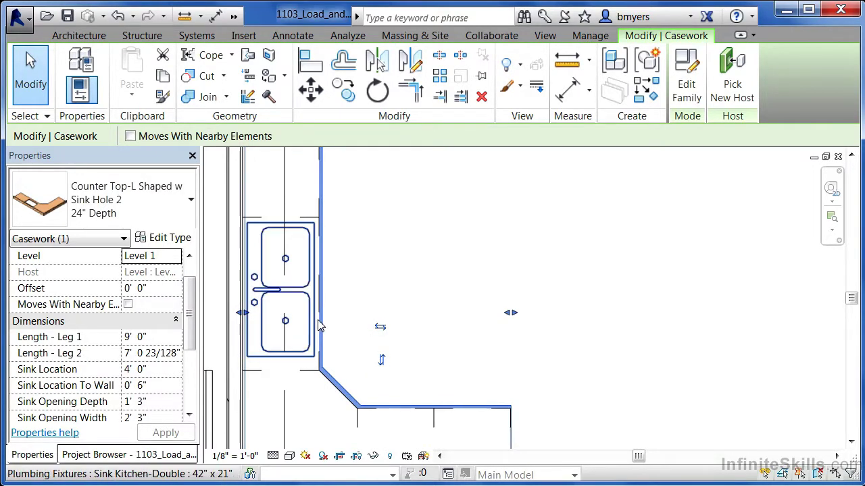
click(164, 419)
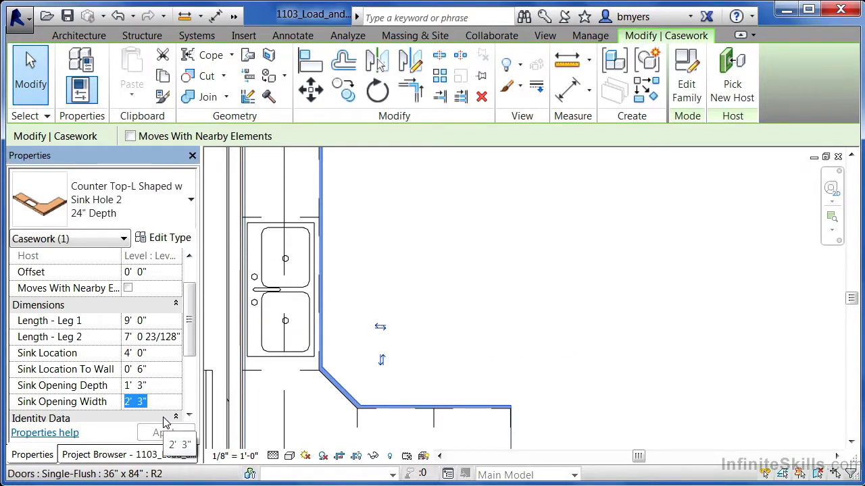
text(3')
click(166, 431)
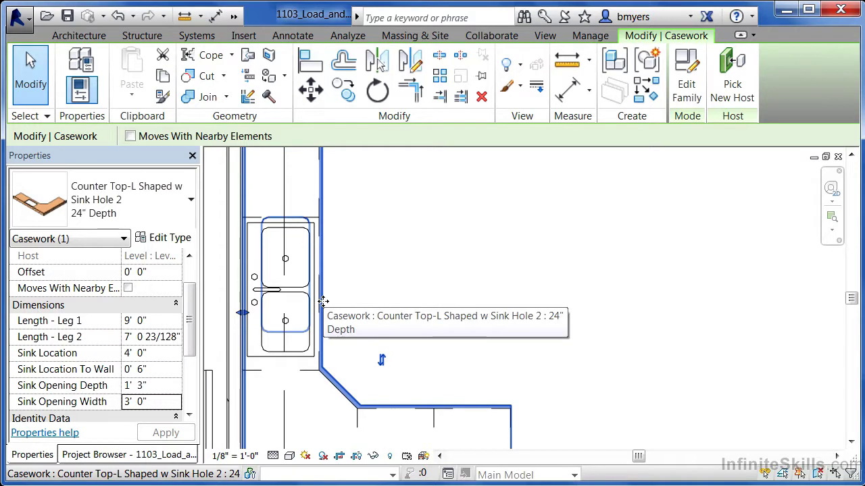
Set the countertop's Sink Opening Width to 3' 3" and its Sink Location to 3' 6"
click(139, 402)
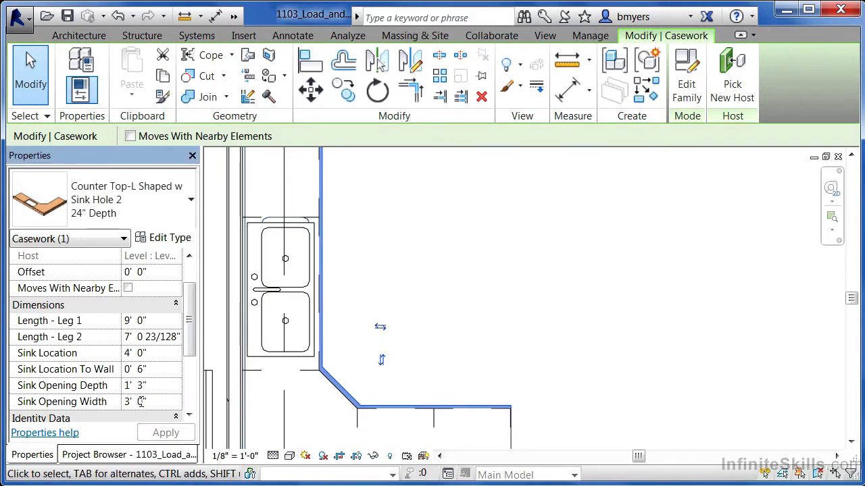
double_click(141, 401)
text(3)
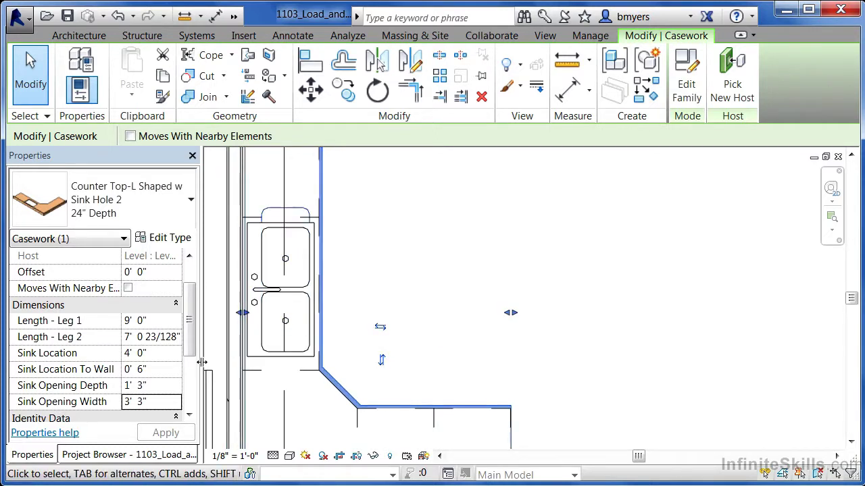
click(165, 352)
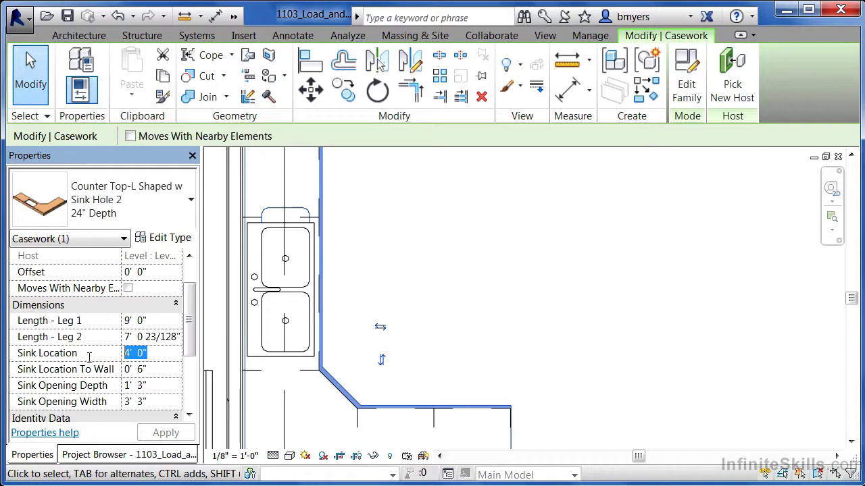
text(3'6)
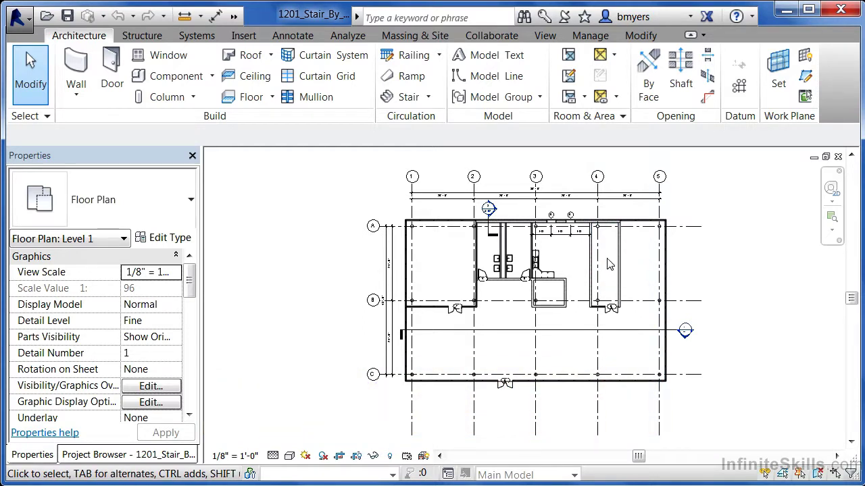
Start a component stair of type Assembled Stair 7" max riser 11" tread, with Level 2 as its top level
scroll(645, 248, up, 3)
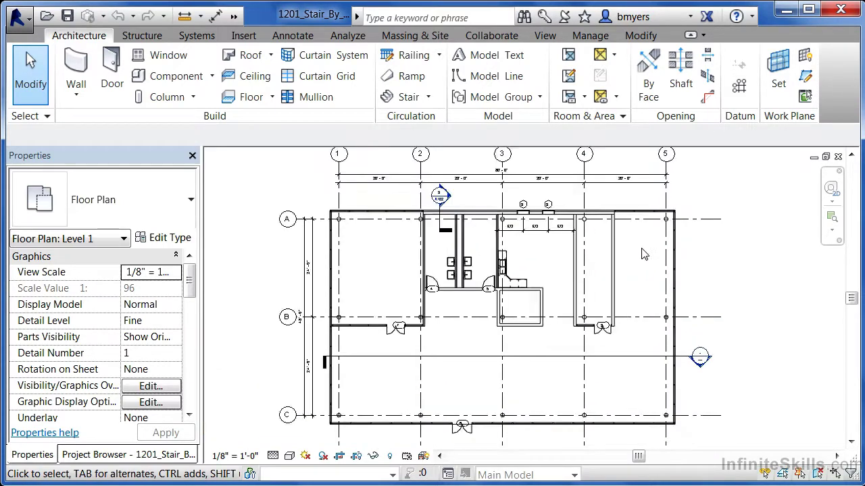
scroll(647, 248, up, 3)
middle_drag(646, 251, 589, 256)
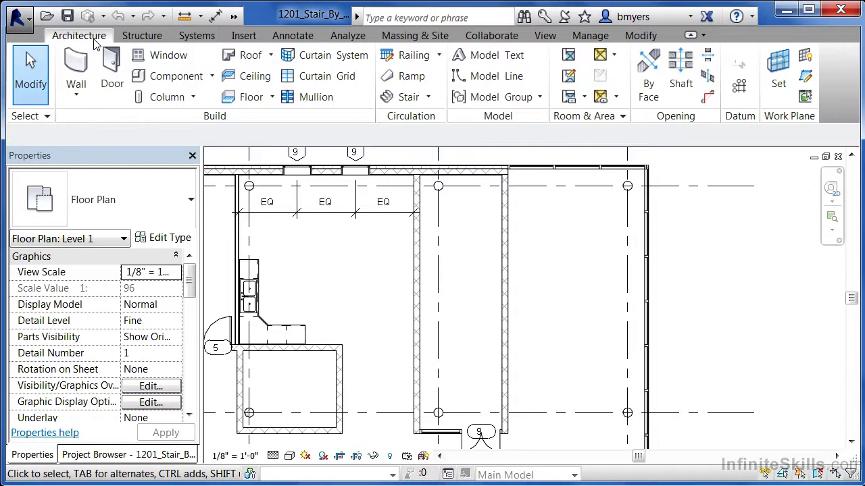
click(402, 102)
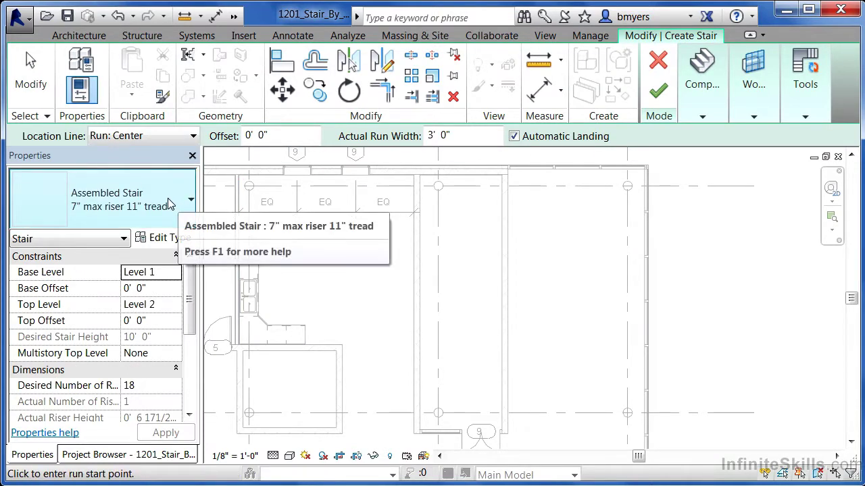
click(123, 217)
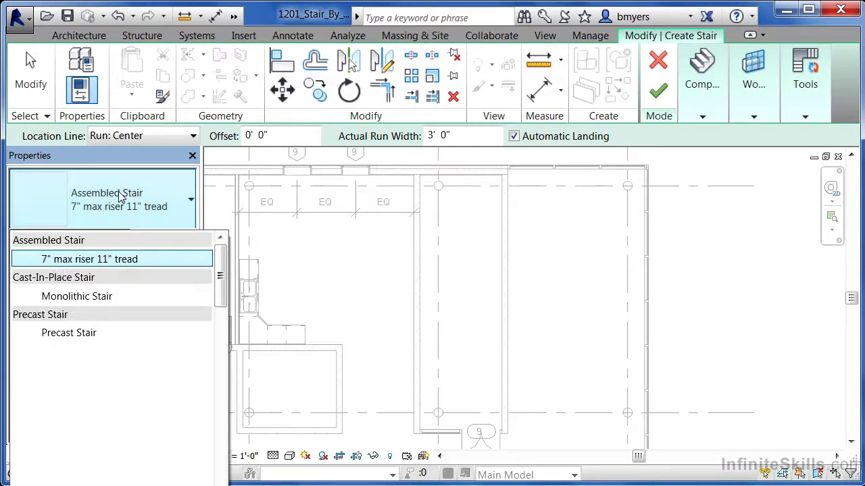
click(118, 261)
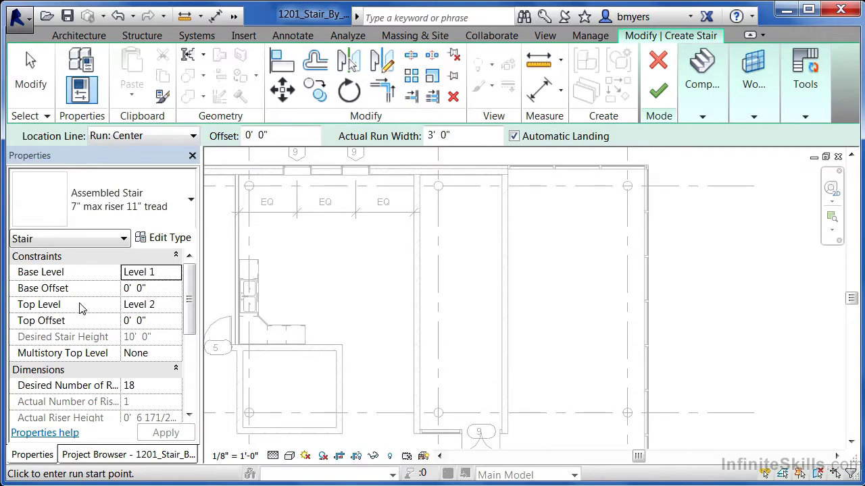
click(171, 308)
click(176, 306)
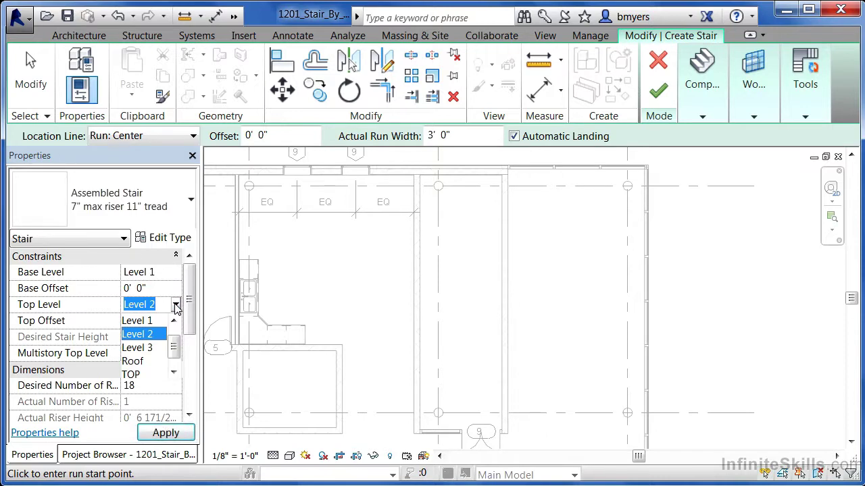
click(149, 338)
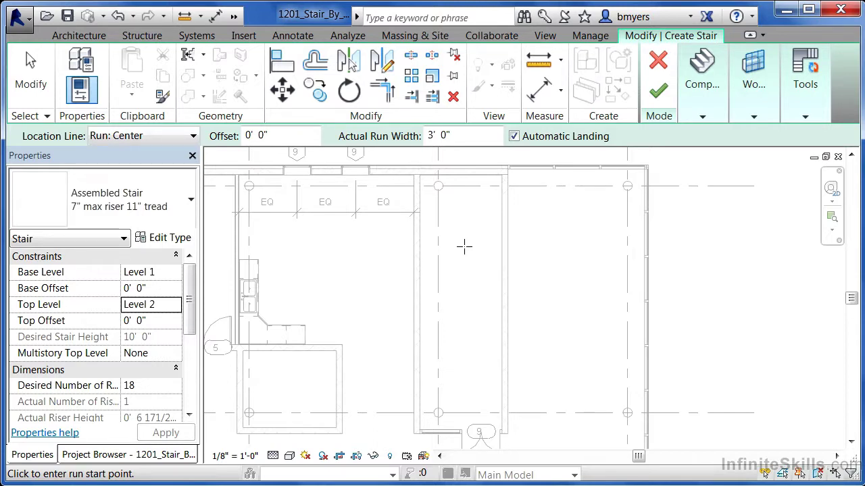
Set the stair's location line to Exterior Support: Right and its actual run width to 3' 6"
click(164, 135)
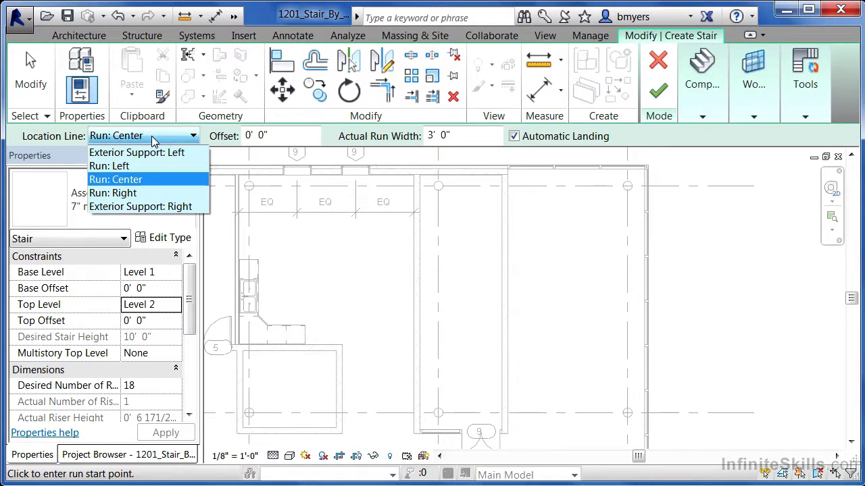
click(160, 208)
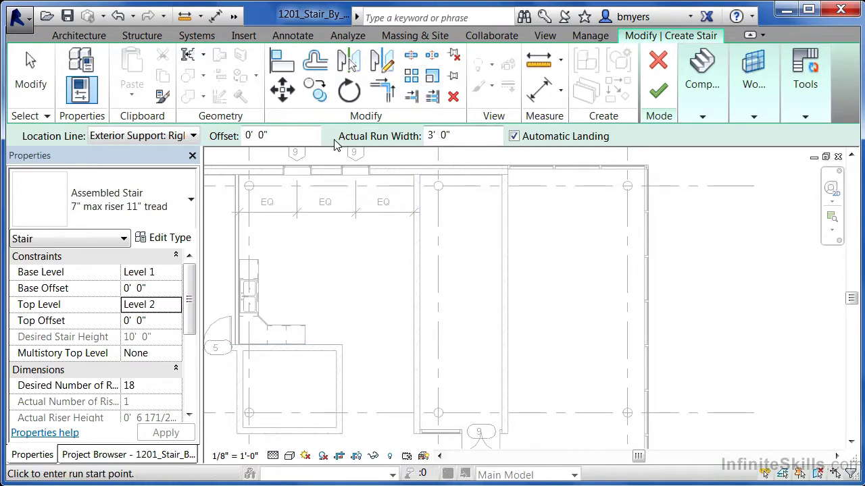
drag(460, 137, 416, 138)
text(3'6)
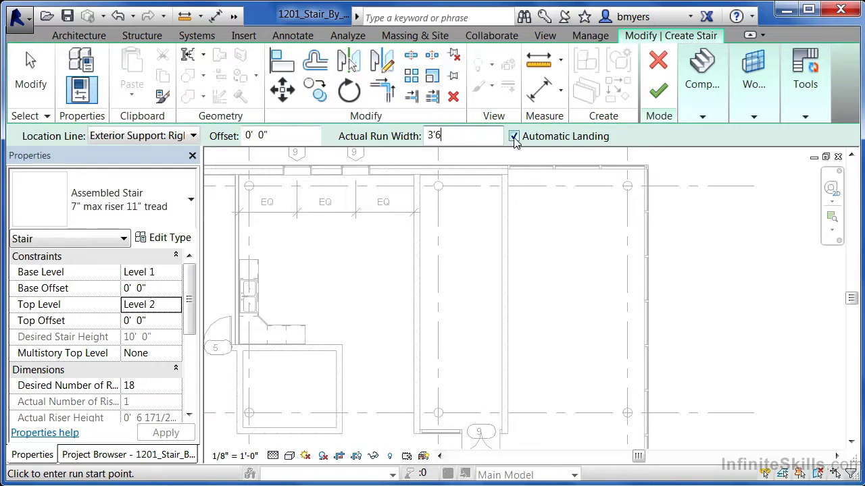
Draw a U-shaped stair in the shaft near grid 4, 7'-4" up the right wall and back down the left wall, and finish it
click(703, 116)
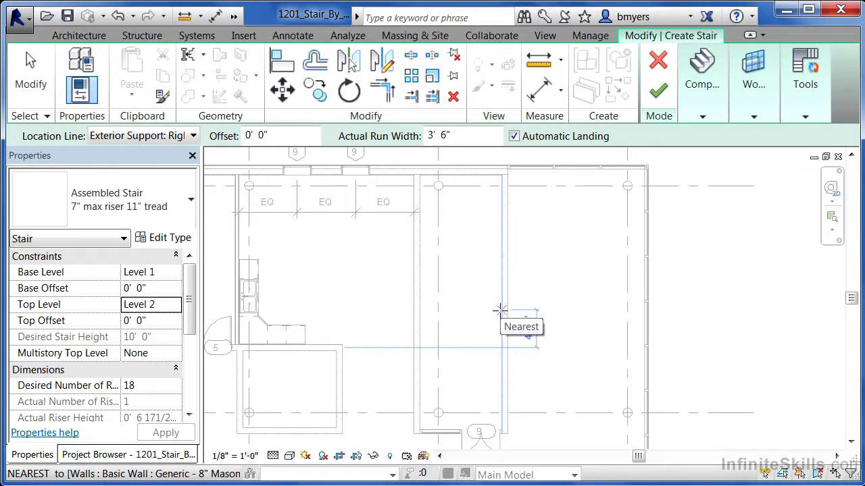
click(500, 311)
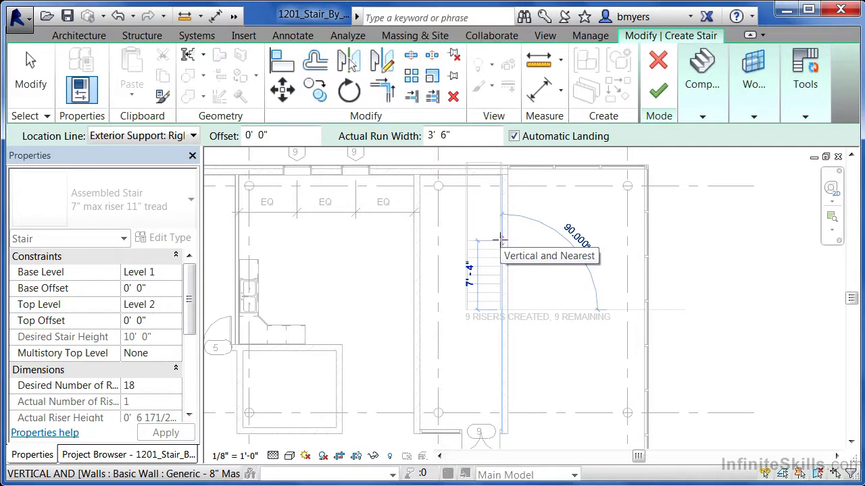
click(500, 239)
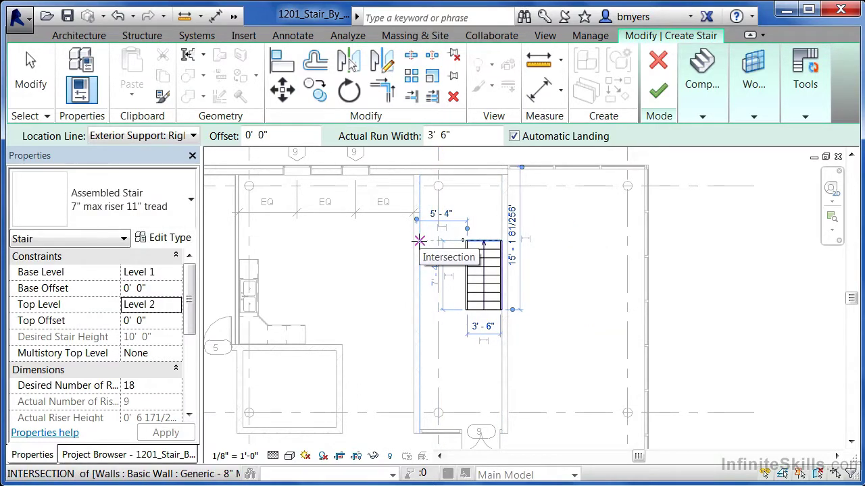
click(419, 240)
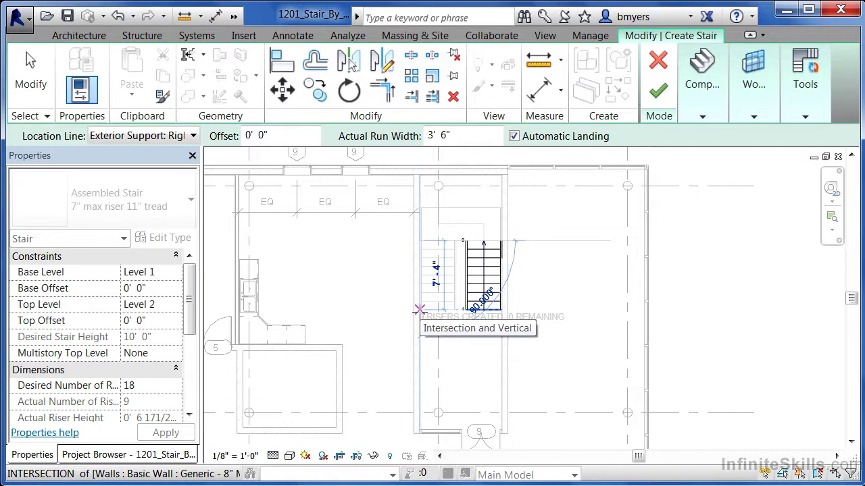
click(419, 369)
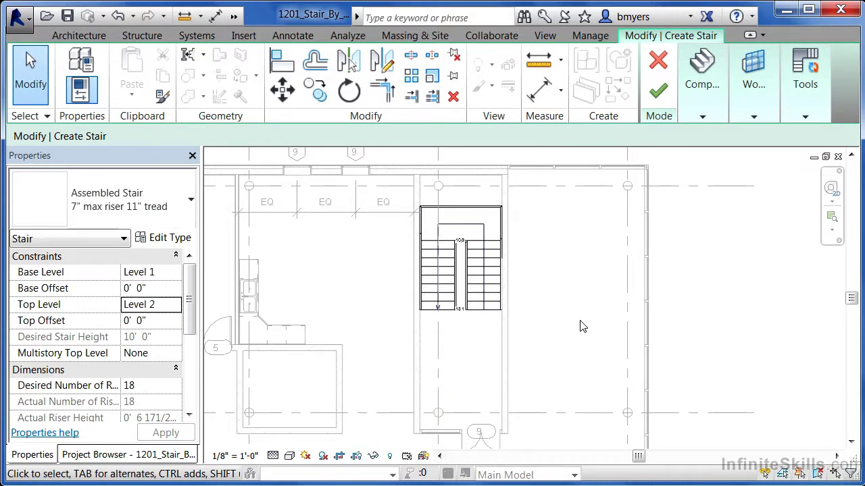
click(658, 91)
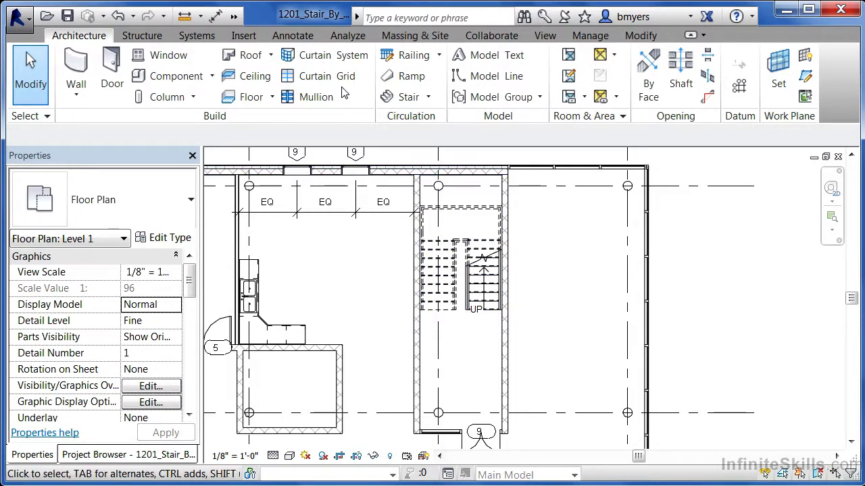
Create a perspective camera view on Level 1, looking from the shaft's door end across the stair toward the upper column at its far end
click(546, 38)
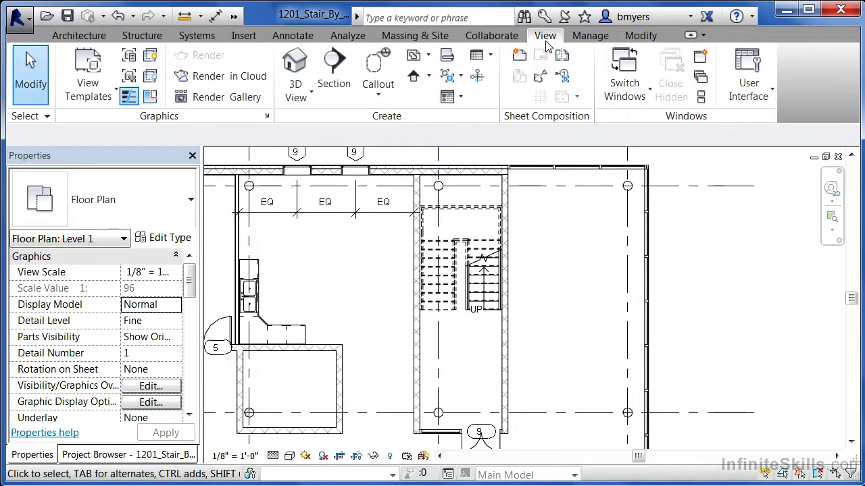
click(301, 99)
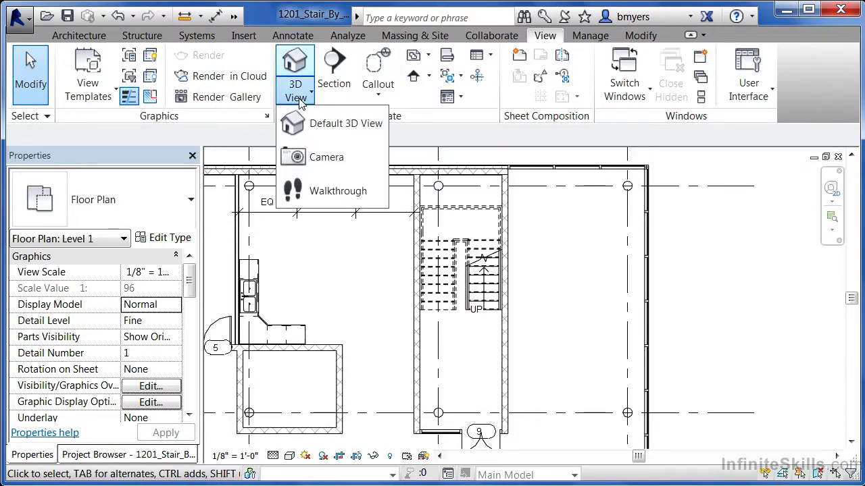
click(319, 163)
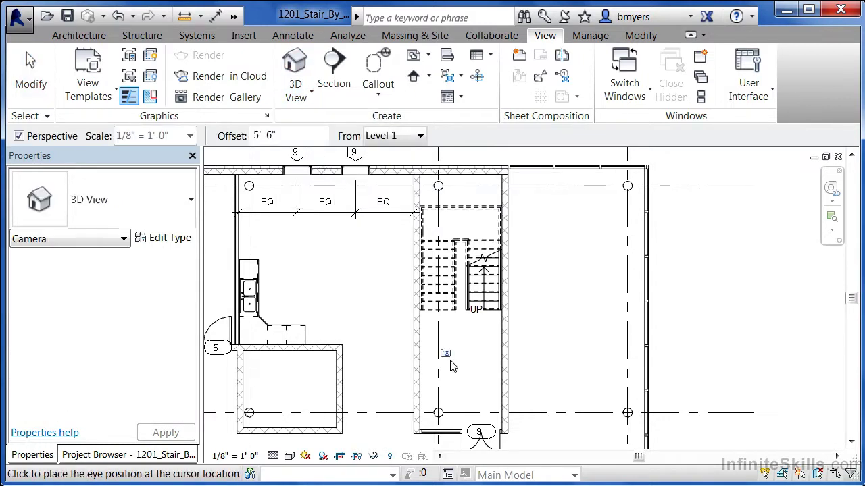
click(485, 401)
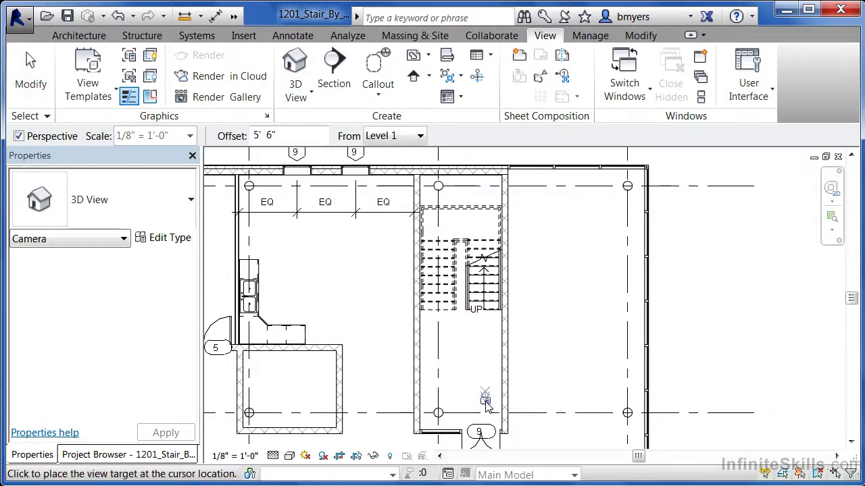
click(438, 184)
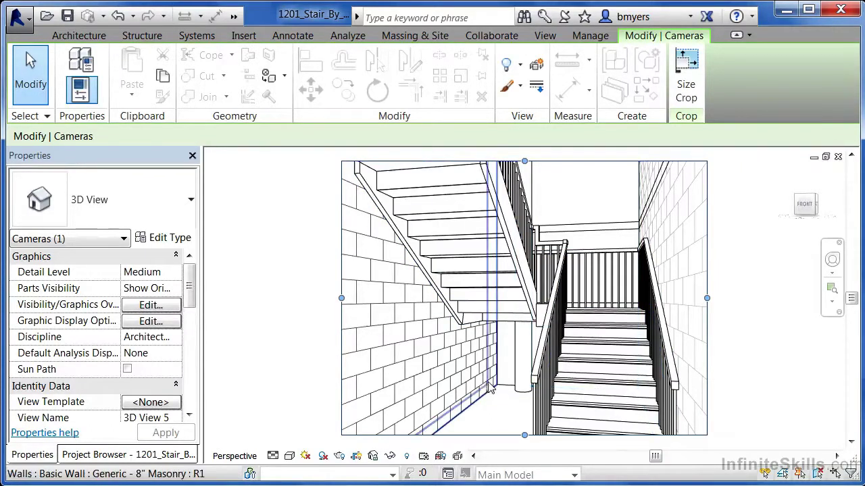
Resize the camera view's crop region on all four sides so it frames both stair flights and the masonry walls
scroll(494, 374, down, 2)
drag(513, 414, 514, 433)
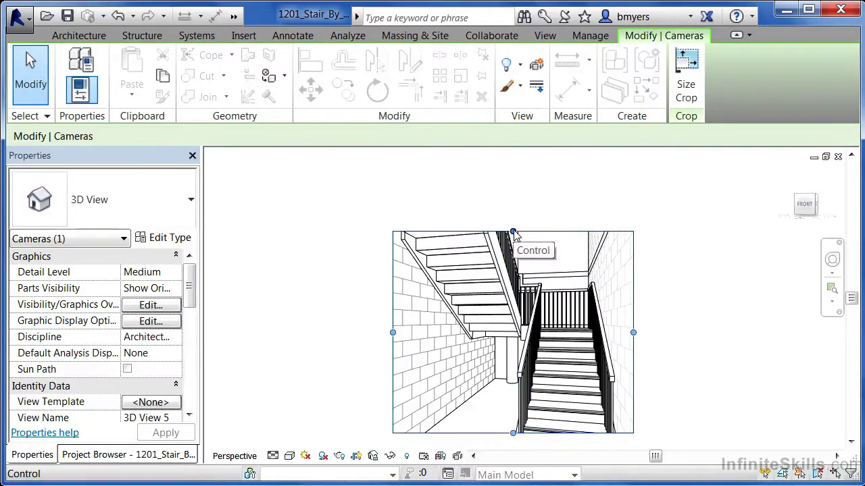
drag(513, 232, 514, 191)
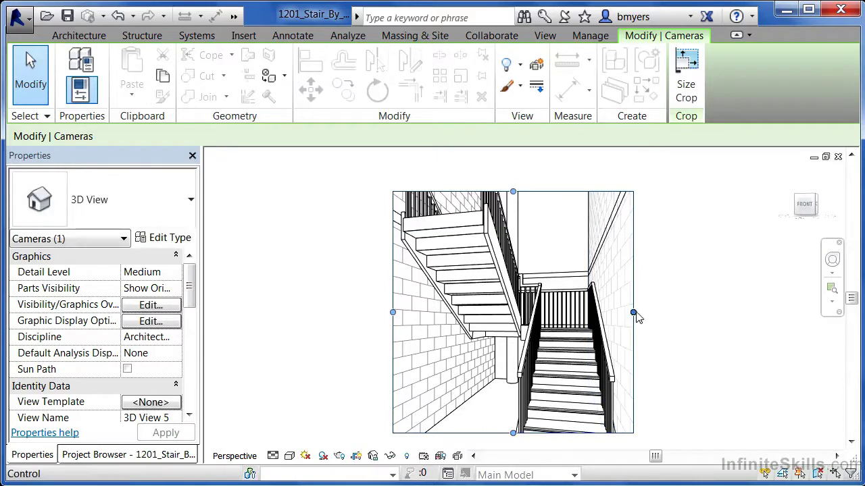
drag(633, 312, 645, 312)
drag(392, 312, 382, 312)
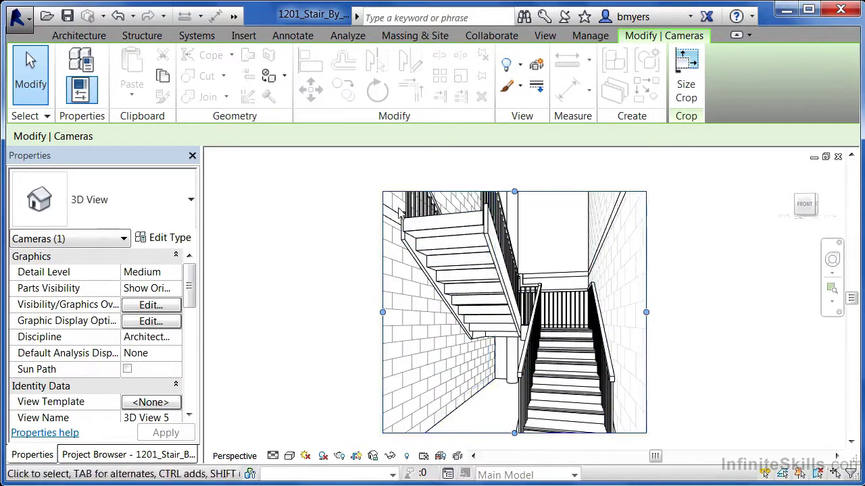
drag(514, 192, 513, 224)
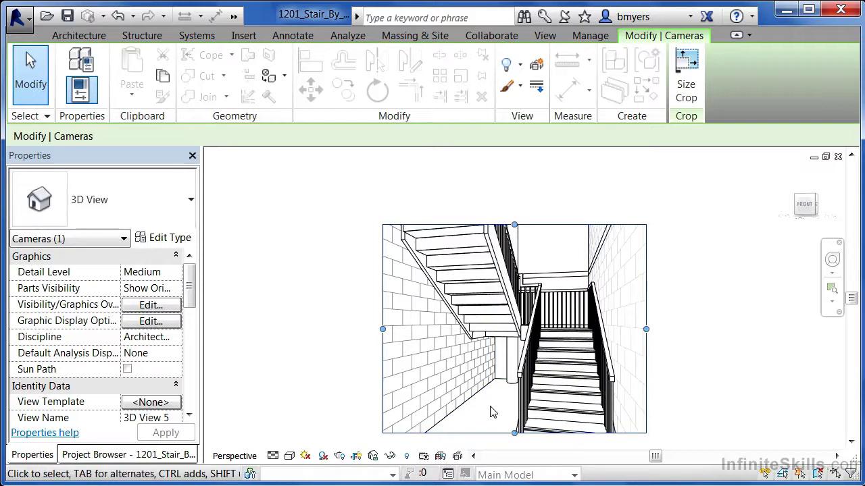
Return to the Level 1 floor plan and start the Stair command
click(79, 35)
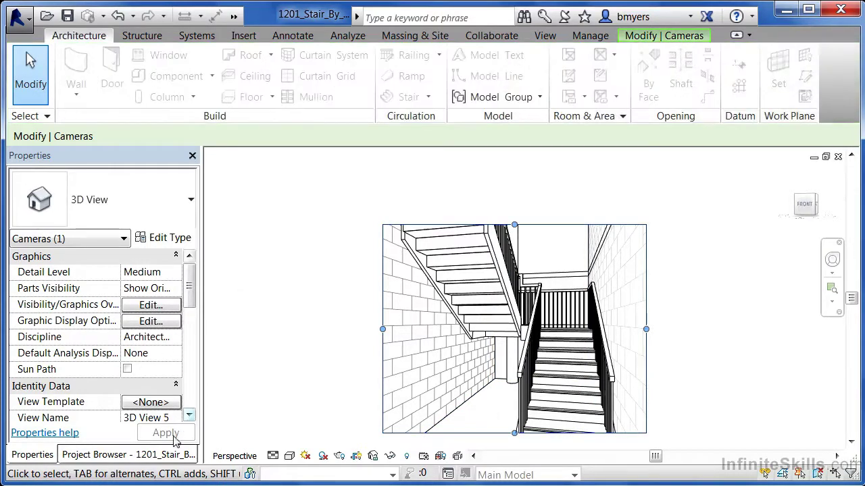
click(152, 454)
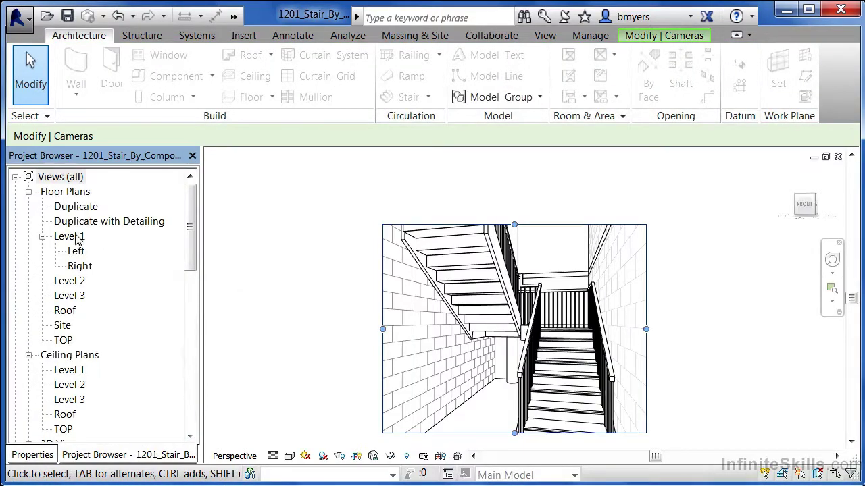
double_click(75, 237)
click(82, 38)
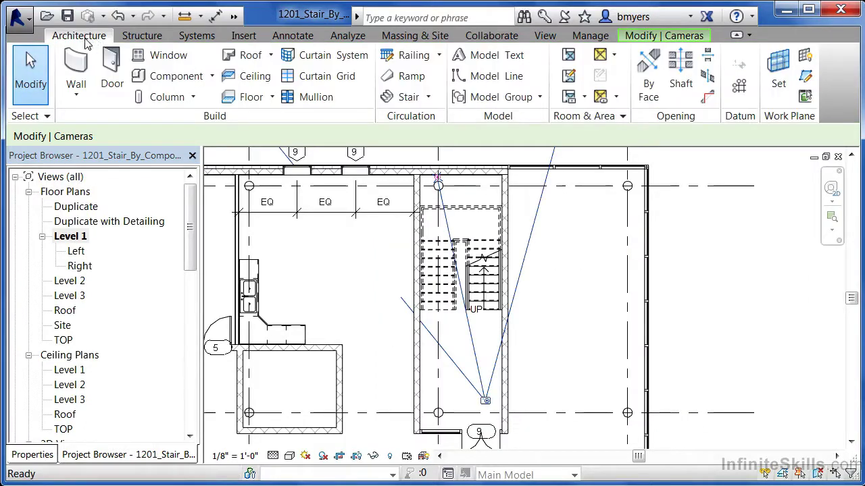
click(414, 98)
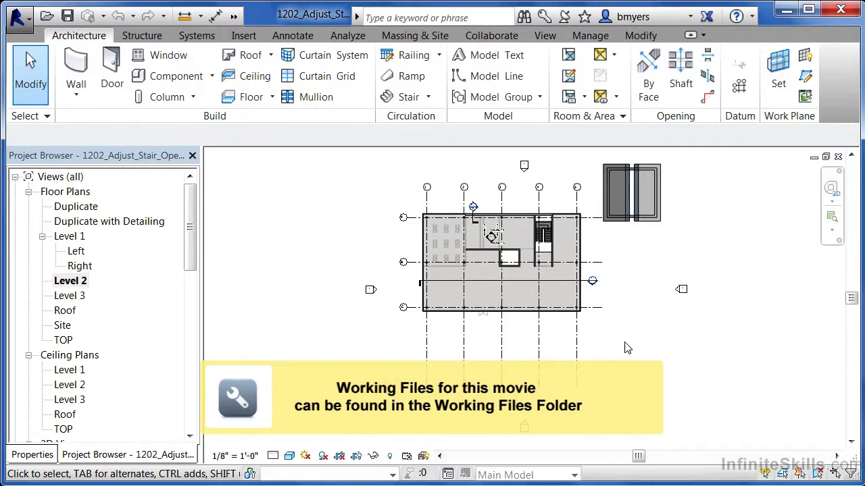
Examine the stair and the surrounding shaft opening near grid 4 on the Level 2 floor plan
scroll(556, 225, up, 3)
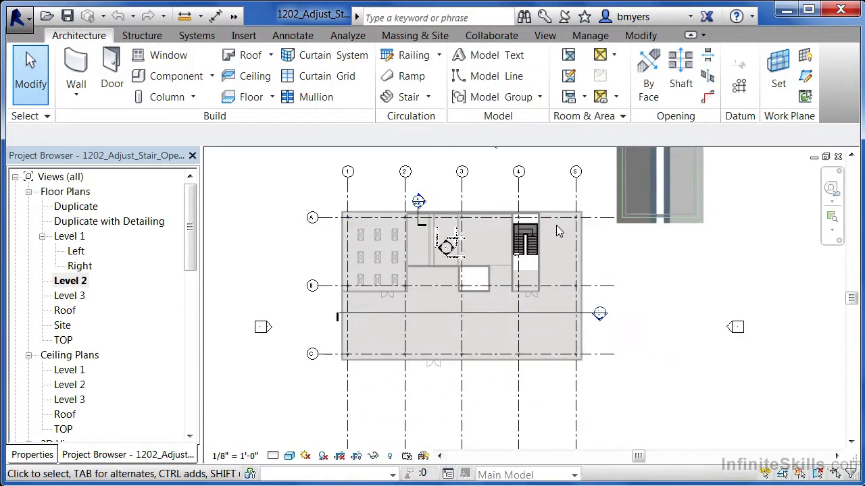
scroll(556, 225, up, 4)
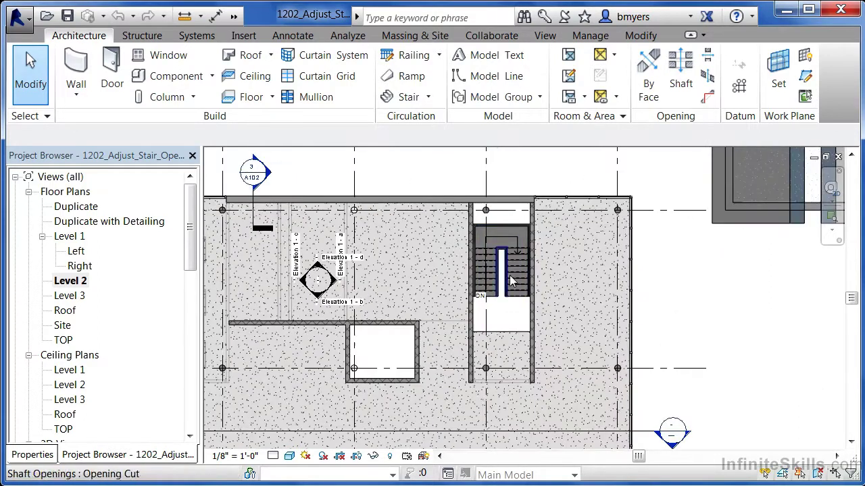
scroll(549, 247, up, 2)
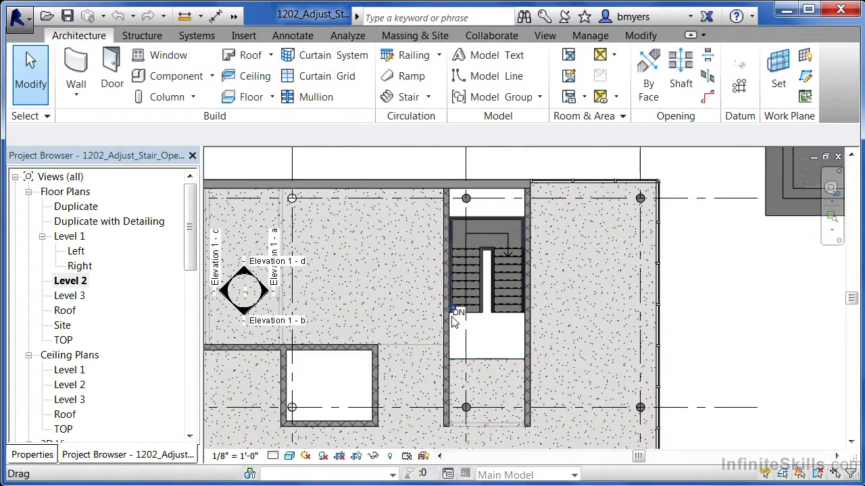
scroll(494, 207, up, 1)
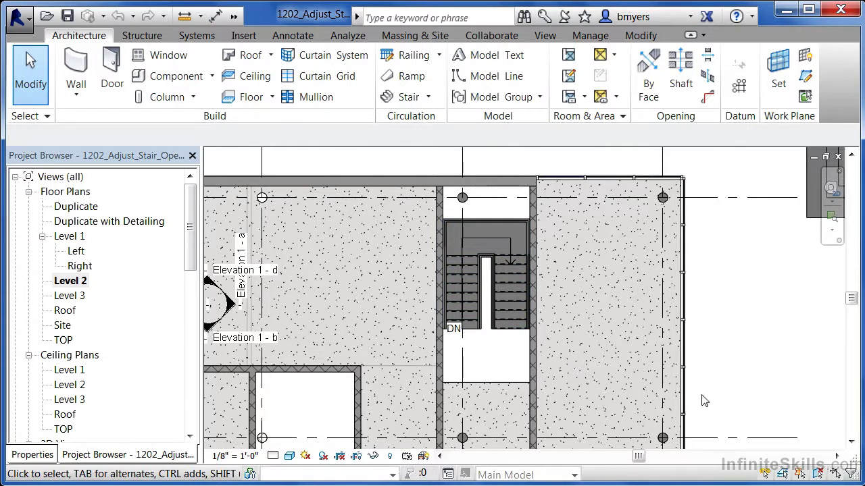
Edit the stair shaft opening's sketch on Level 2, aligning its lower edge with the open ends of the stair flights, and finish the sketch
scroll(501, 301, up, 1)
middle_drag(510, 360, 502, 386)
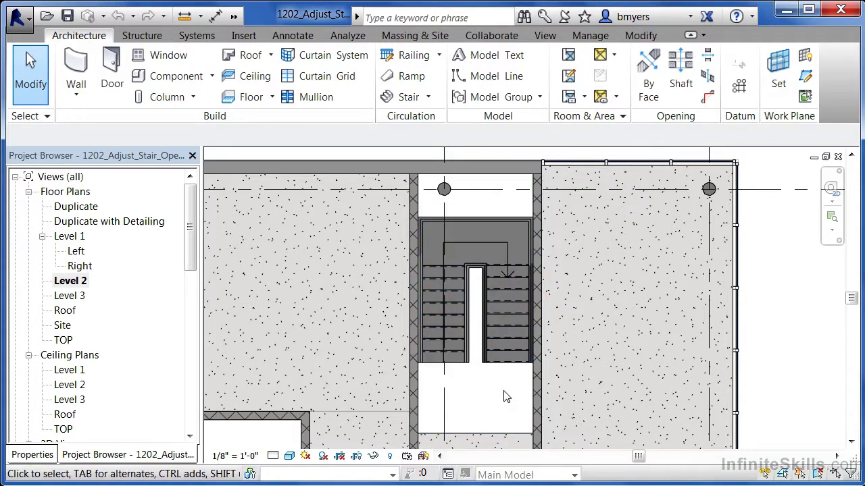
click(491, 436)
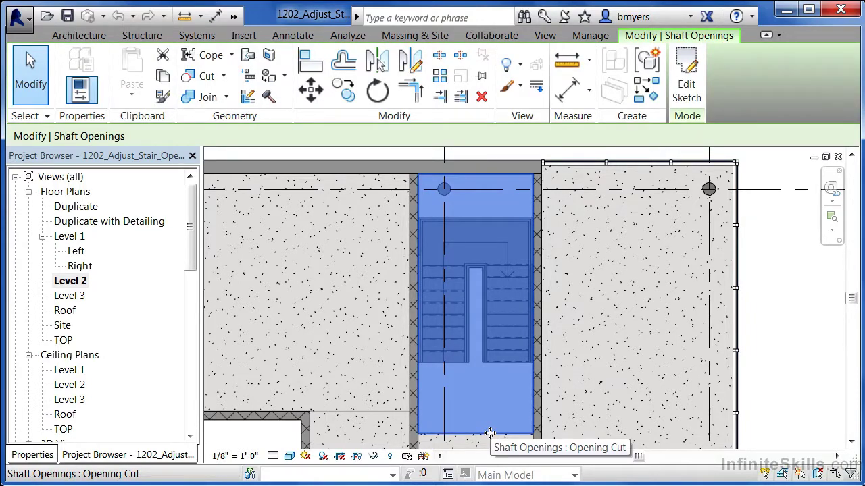
click(686, 98)
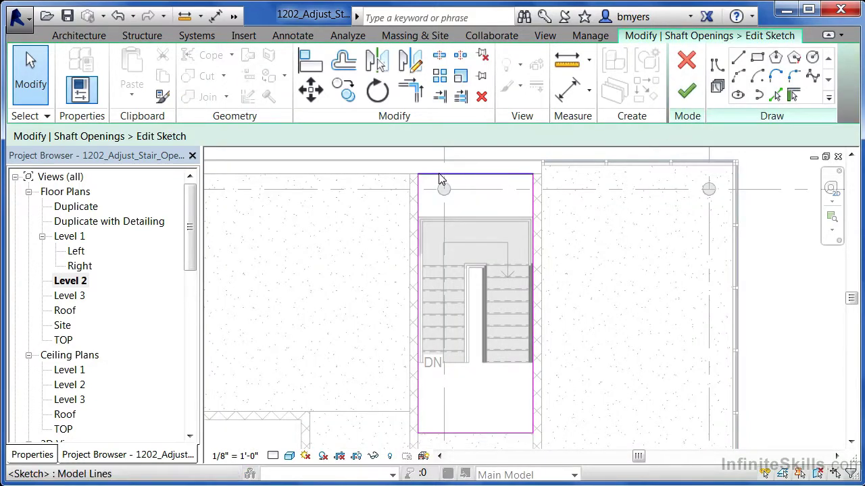
click(485, 434)
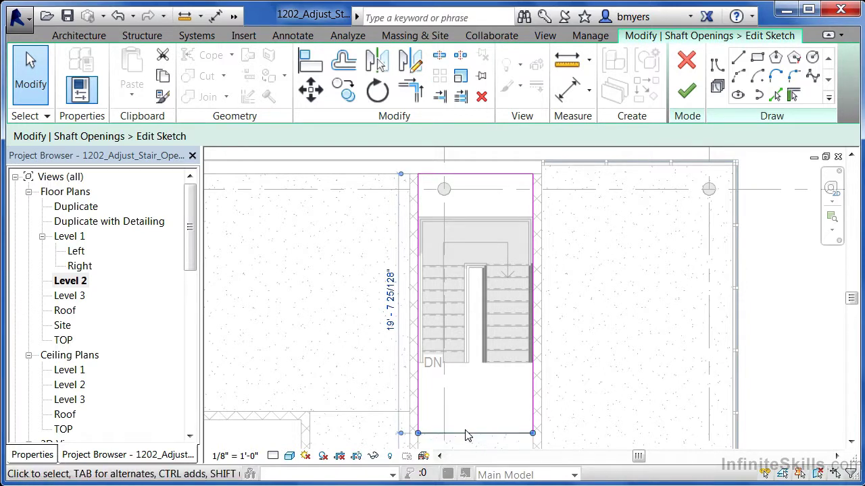
mouse_move(465, 435)
mouse_down()
mouse_move(466, 367)
mouse_move(458, 361)
mouse_up()
scroll(453, 366, up, 1)
scroll(453, 366, up, 5)
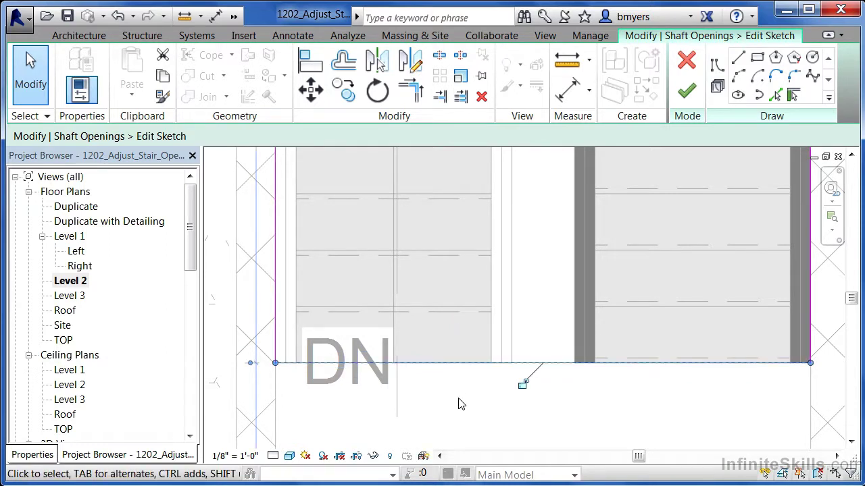
scroll(458, 404, down, 6)
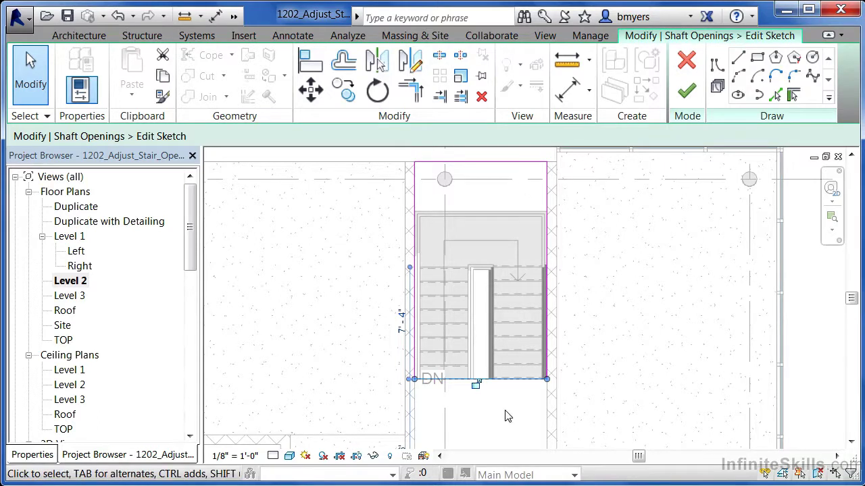
click(687, 91)
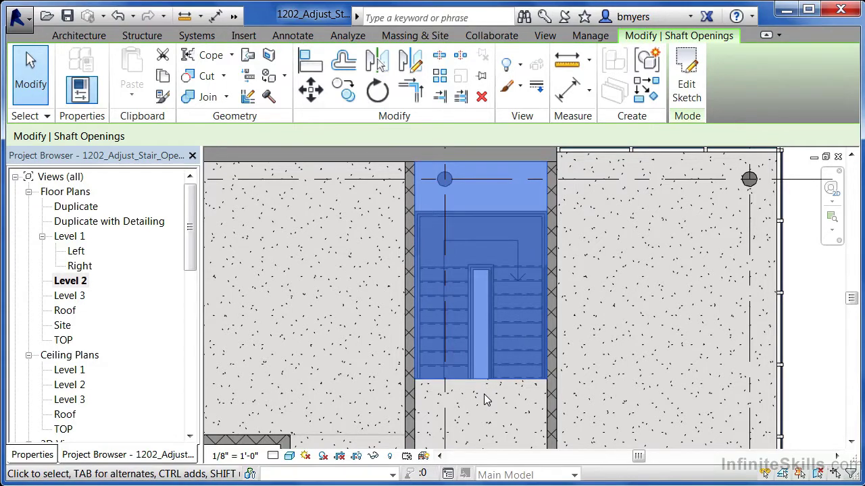
key(Escape)
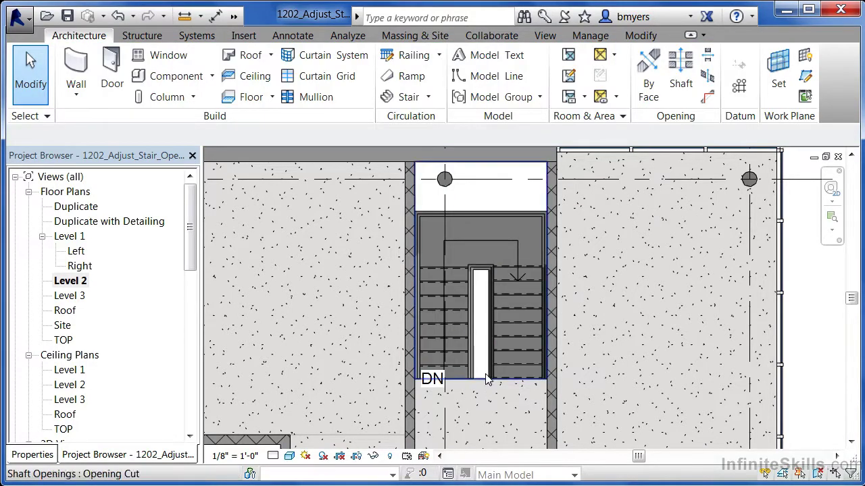
Examine the stair's open end and the gap between its inner railings along the shaft opening's edge
scroll(488, 355, up, 3)
scroll(474, 392, up, 2)
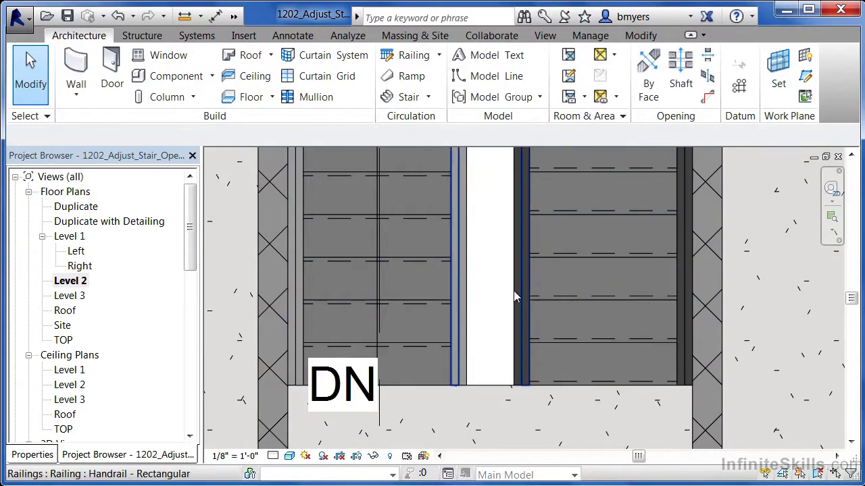
scroll(476, 371, down, 5)
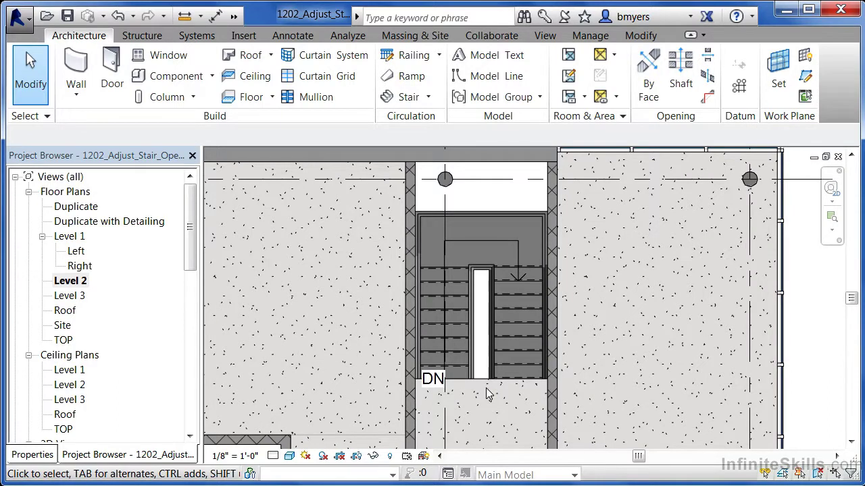
click(482, 383)
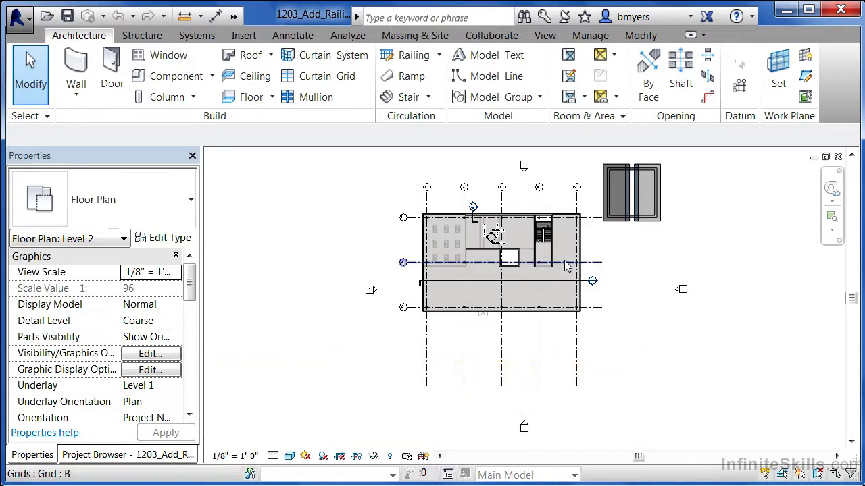
scroll(546, 229, up, 6)
scroll(546, 230, up, 6)
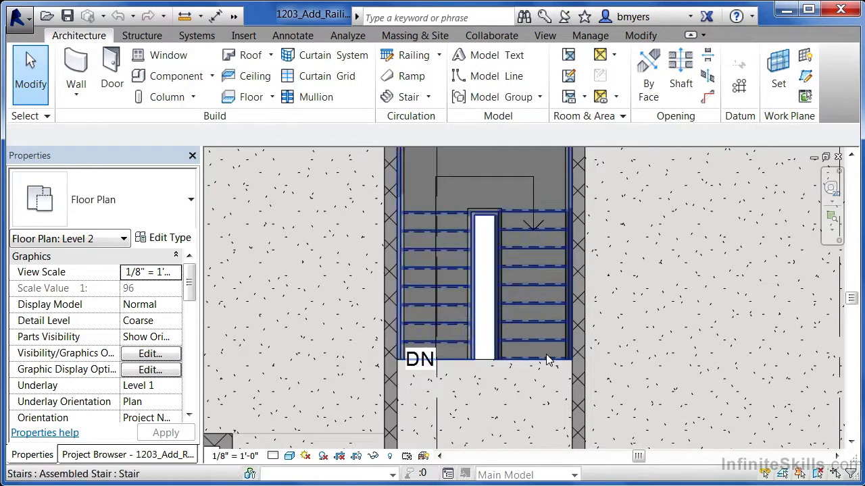
scroll(500, 331, up, 2)
scroll(495, 338, up, 2)
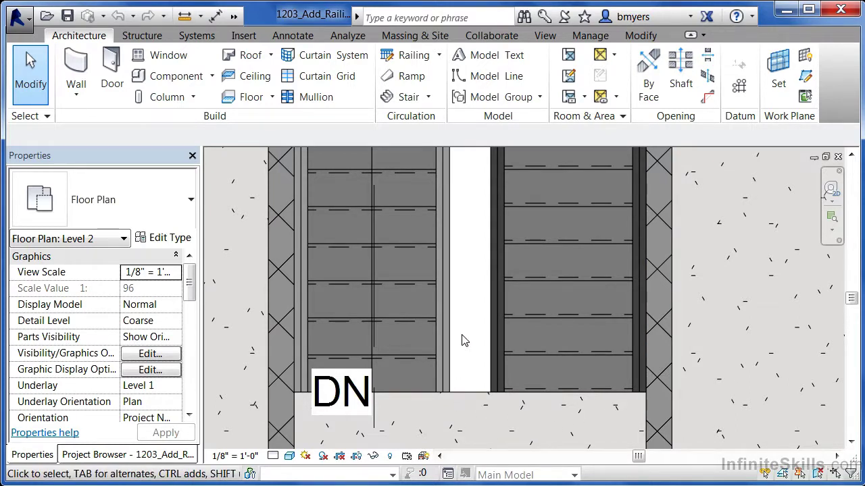
scroll(463, 340, down, 8)
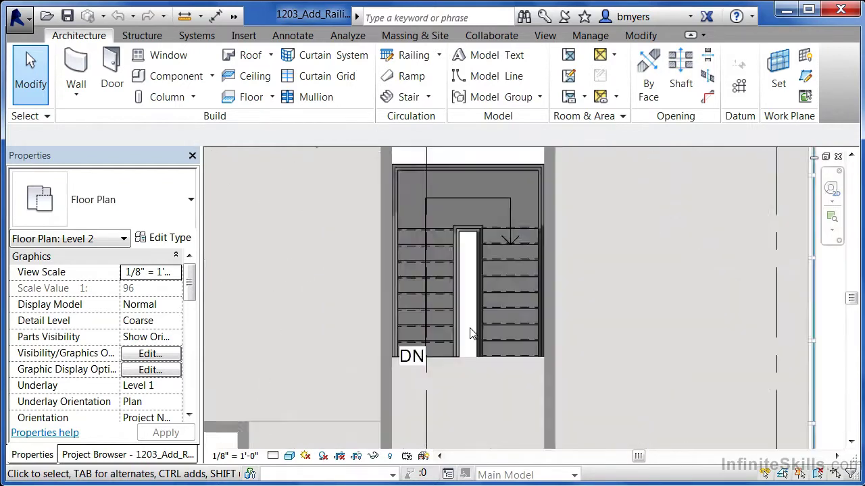
scroll(536, 210, down, 1)
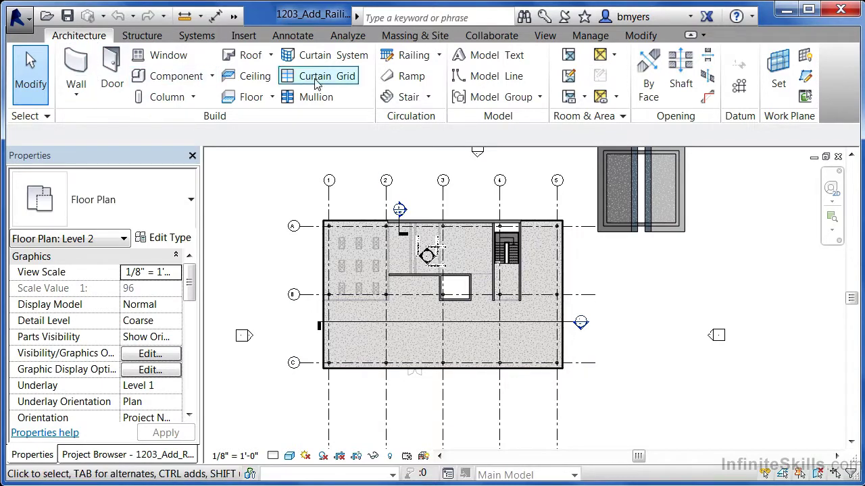
Sketch an L-shaped Handrail - Rectangular railing on Level 2 outside the building below grid C, with segments about 11' and 8' 6" long
click(409, 54)
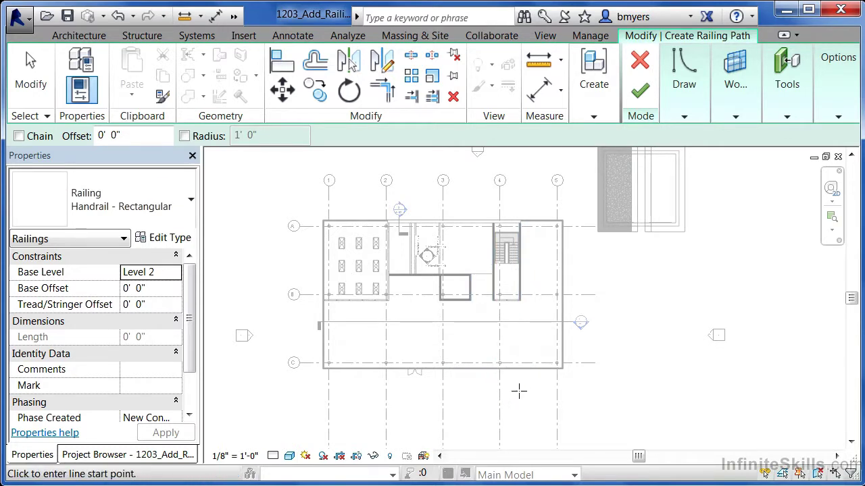
click(689, 118)
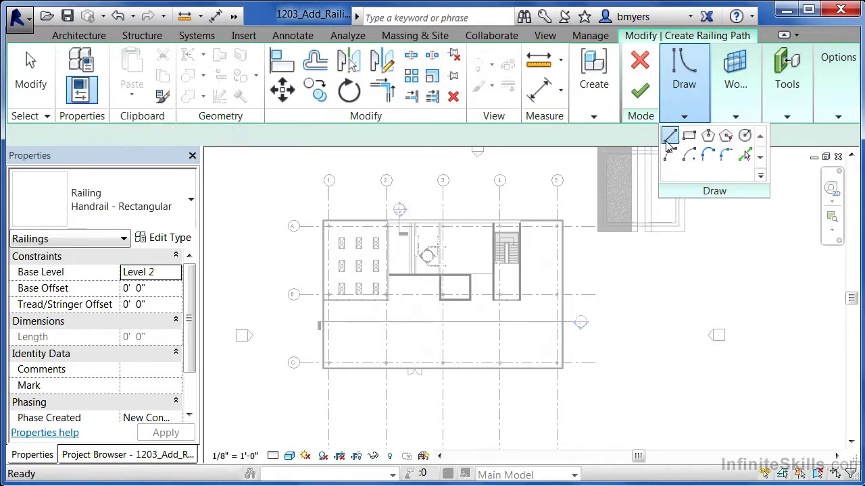
click(511, 385)
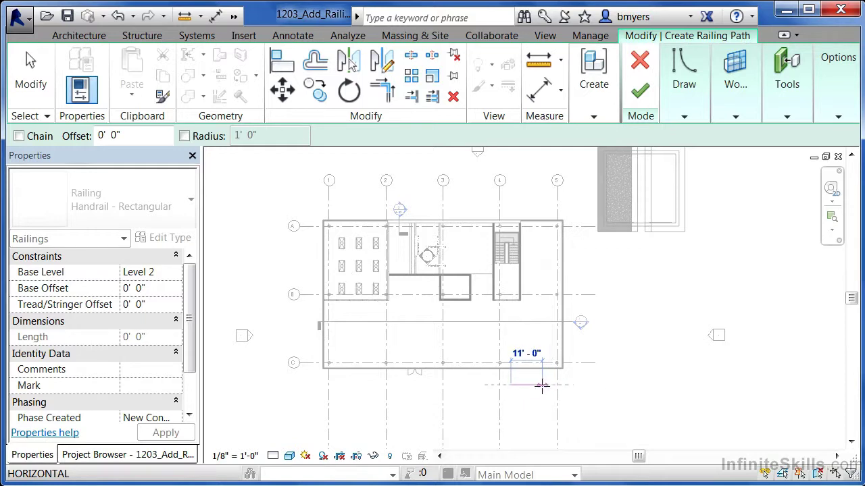
click(544, 385)
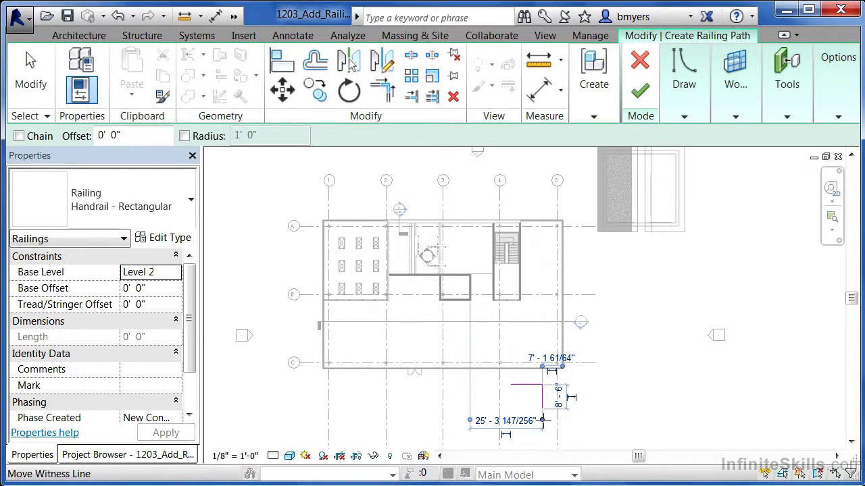
scroll(542, 419, up, 5)
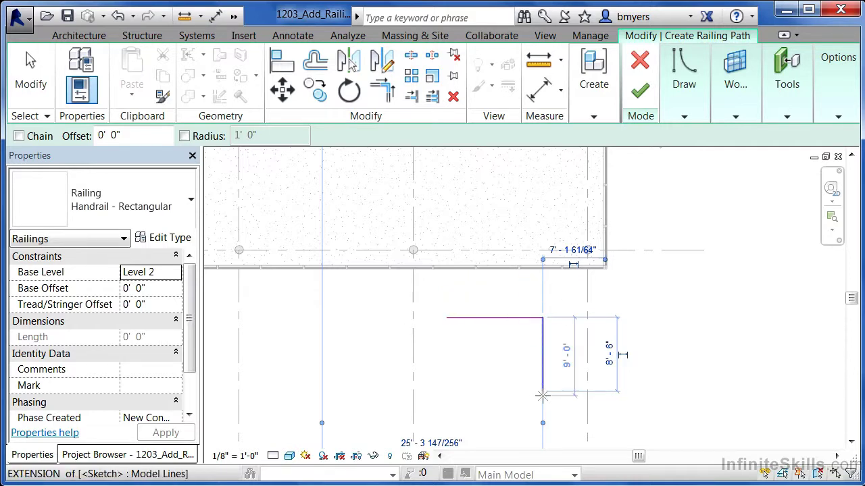
click(640, 90)
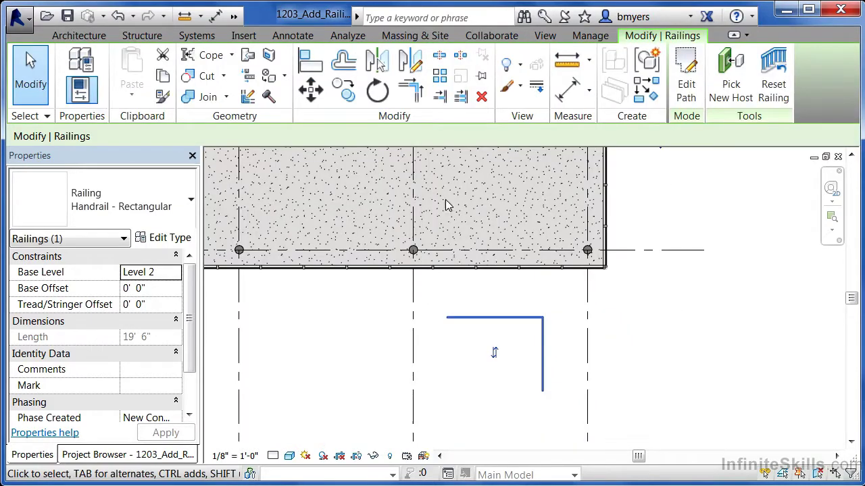
Inspect the L-shaped railing outside the building in the default 3D view and delete it
click(235, 17)
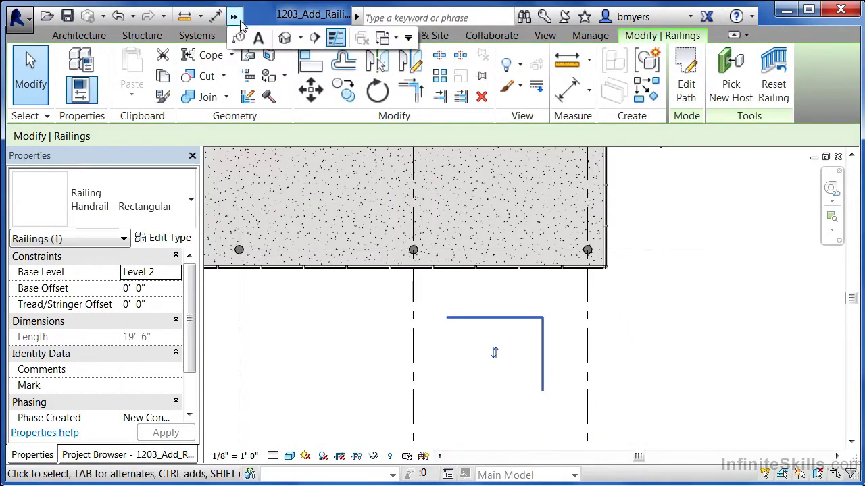
click(285, 38)
scroll(505, 376, up, 6)
scroll(473, 304, up, 3)
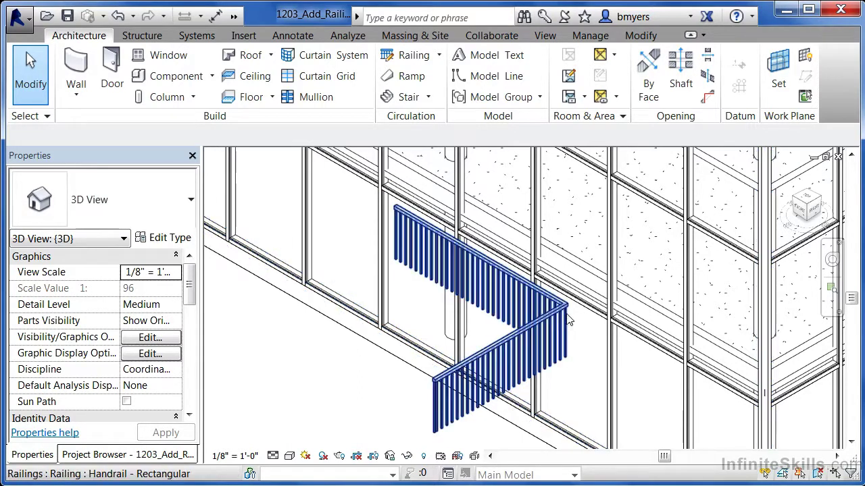
click(436, 384)
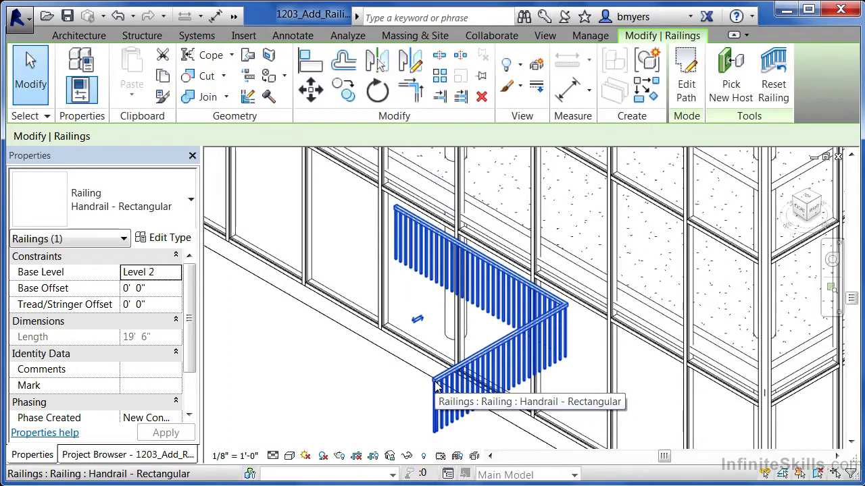
key(Delete)
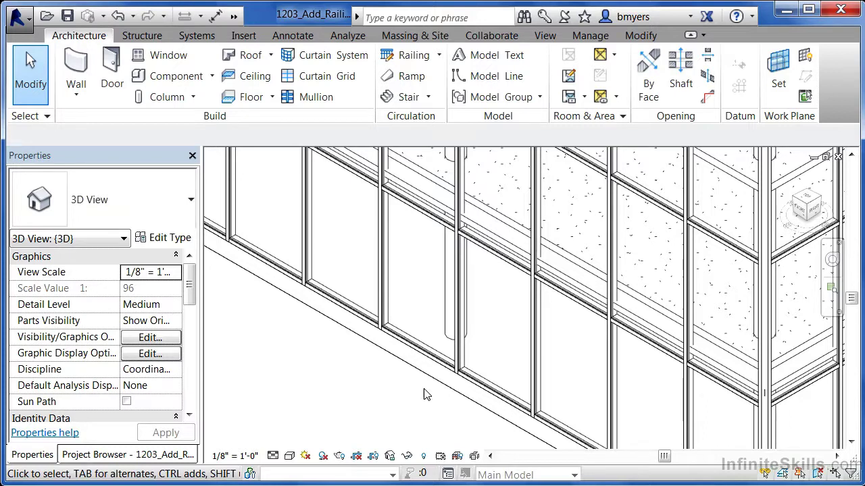
Open the Level 1 floor plan and examine the stair and its railings
click(138, 457)
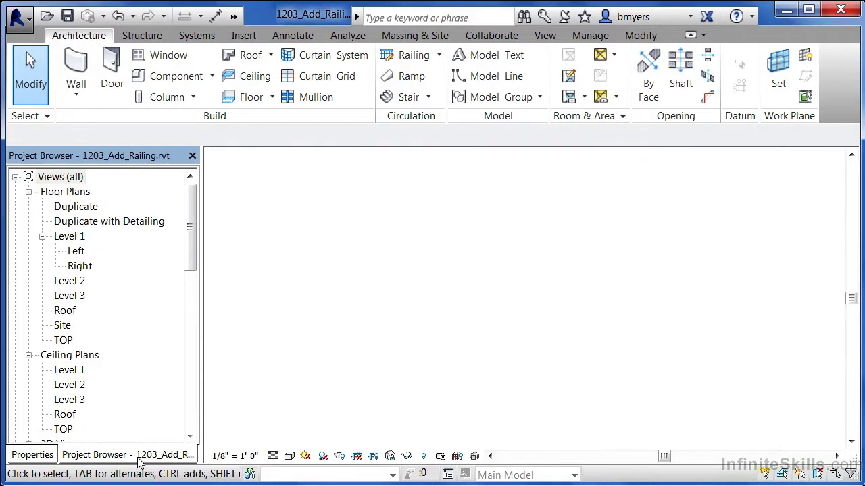
double_click(71, 238)
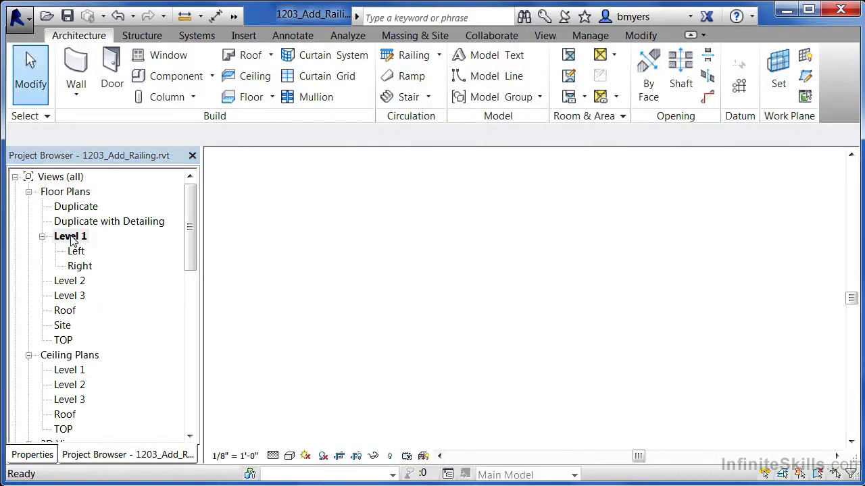
scroll(390, 319, down, 4)
scroll(502, 254, up, 8)
middle_drag(493, 220, 502, 190)
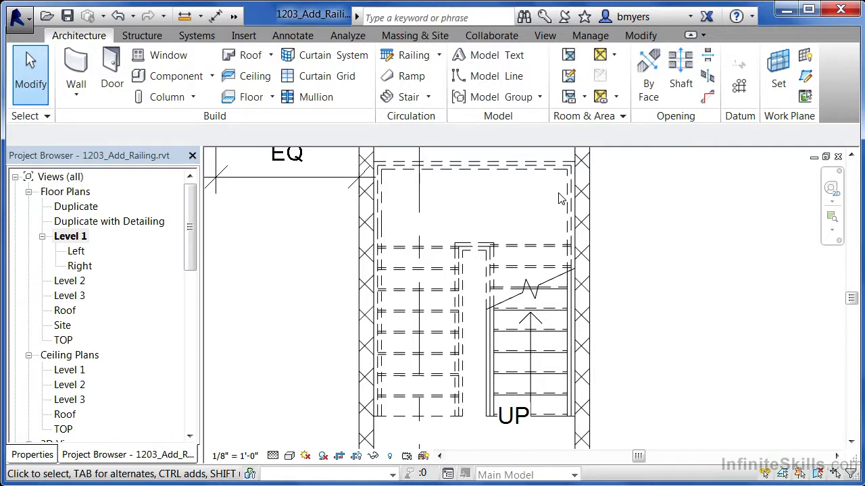
Open the Level 2 floor plan and start editing the path of the stair's inner railing
double_click(71, 281)
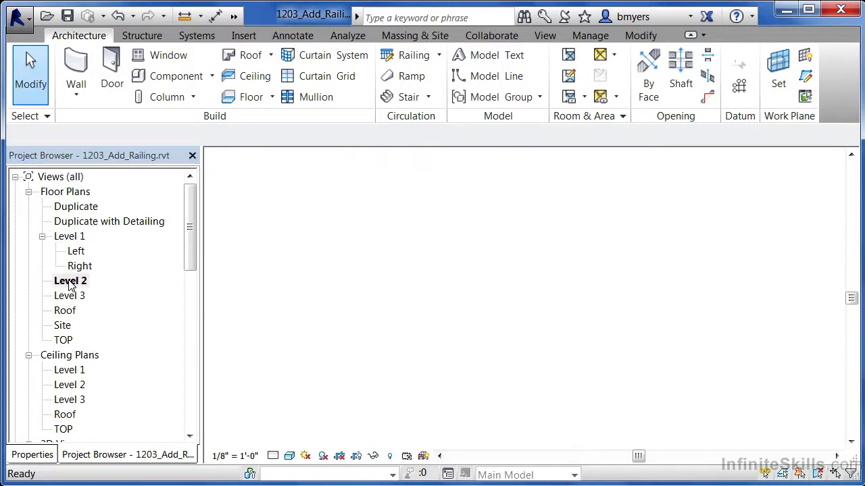
scroll(430, 336, down, 2)
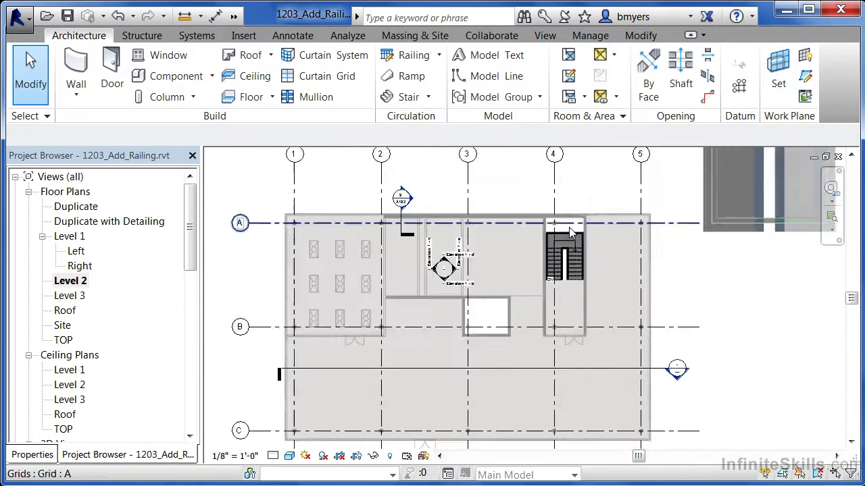
scroll(584, 252, up, 5)
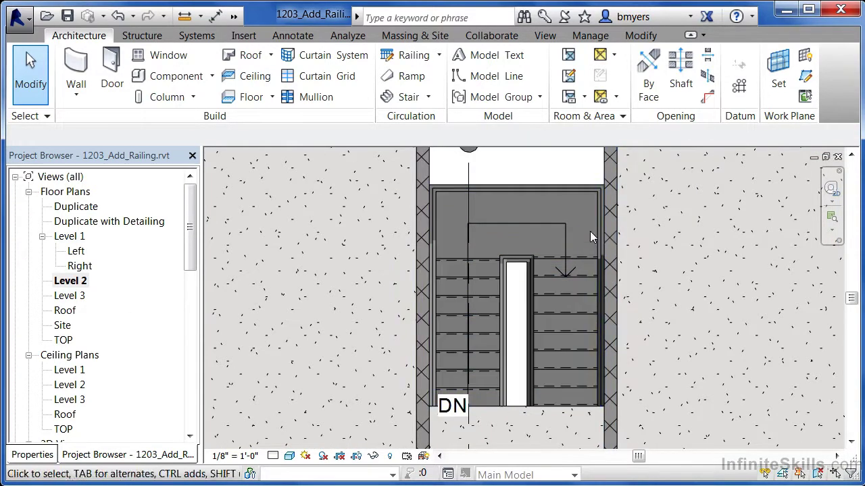
click(595, 194)
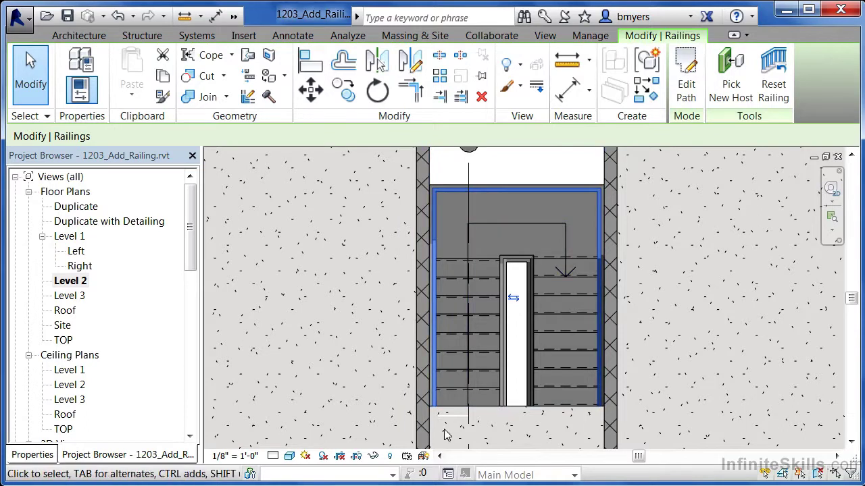
scroll(545, 413, up, 4)
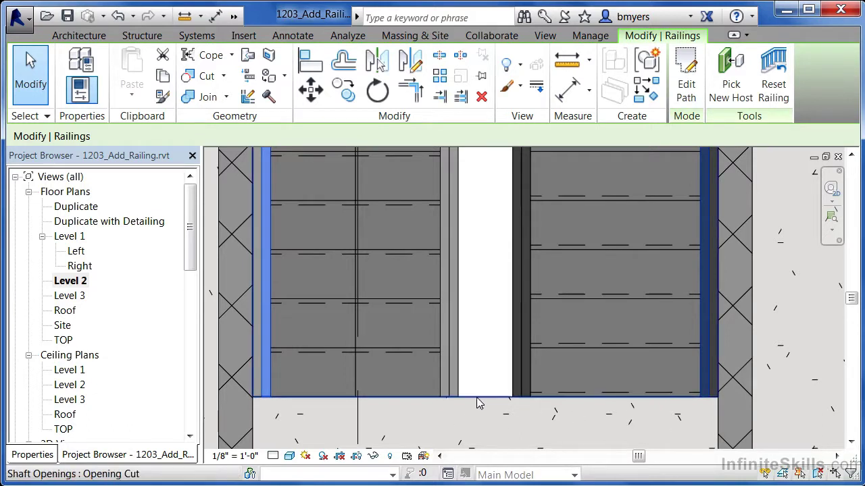
click(442, 385)
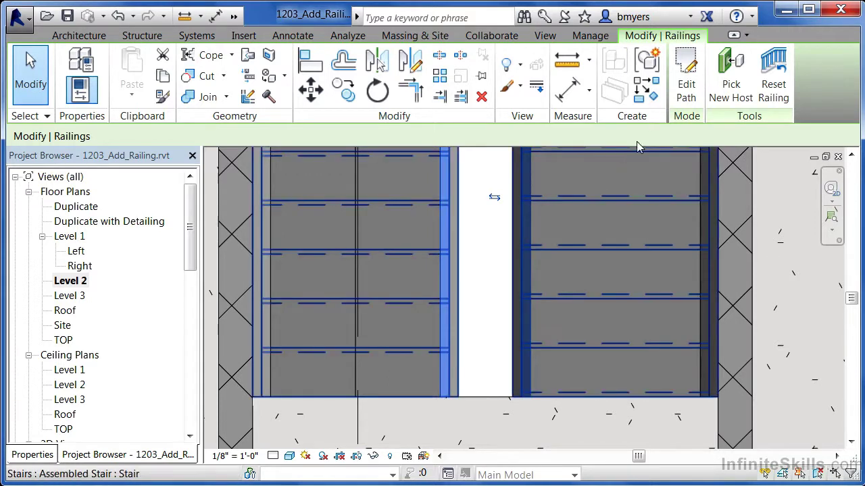
click(686, 91)
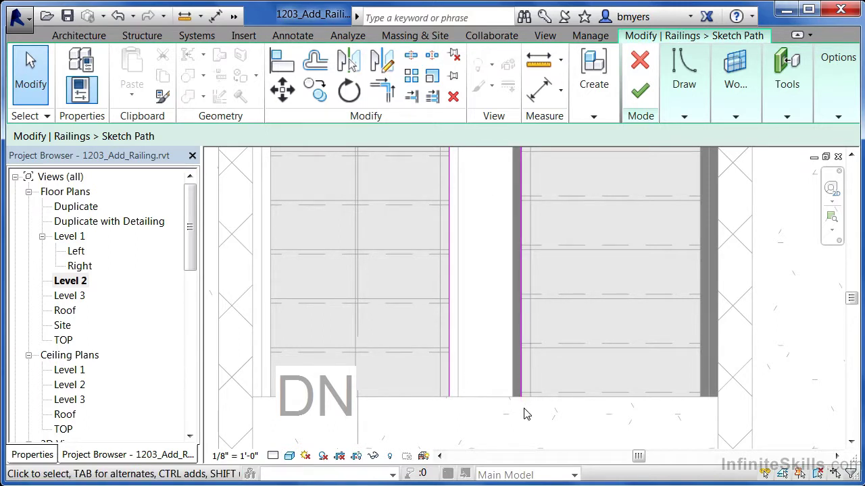
Extend the inner railing path 4" past the DN flight onto the floor, continue it about 5' across to the opposite stairwell wall, and finish the sketch
scroll(456, 413, up, 3)
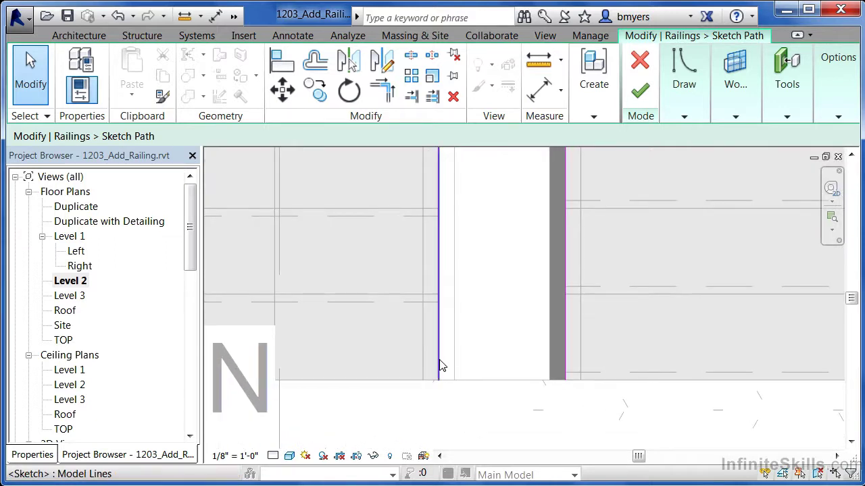
click(439, 366)
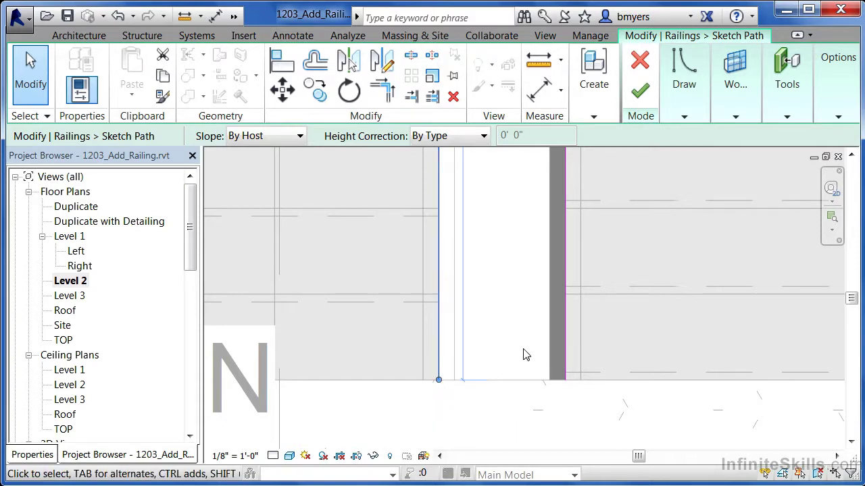
scroll(501, 399, down, 4)
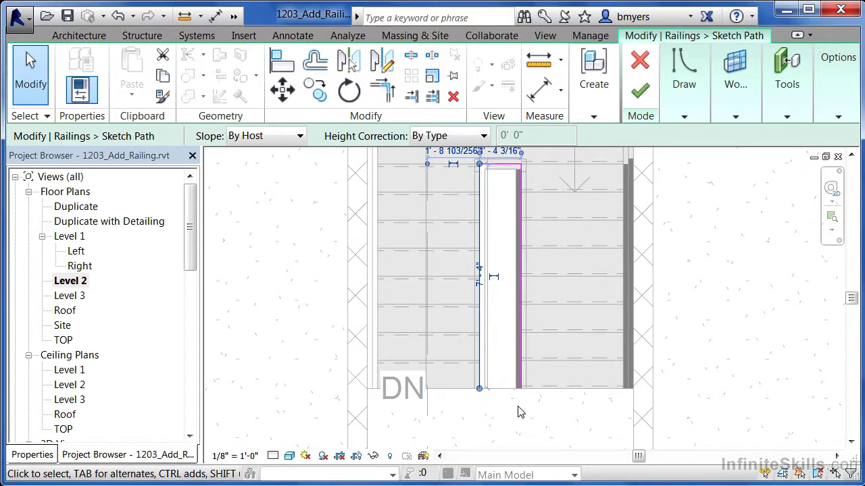
click(555, 424)
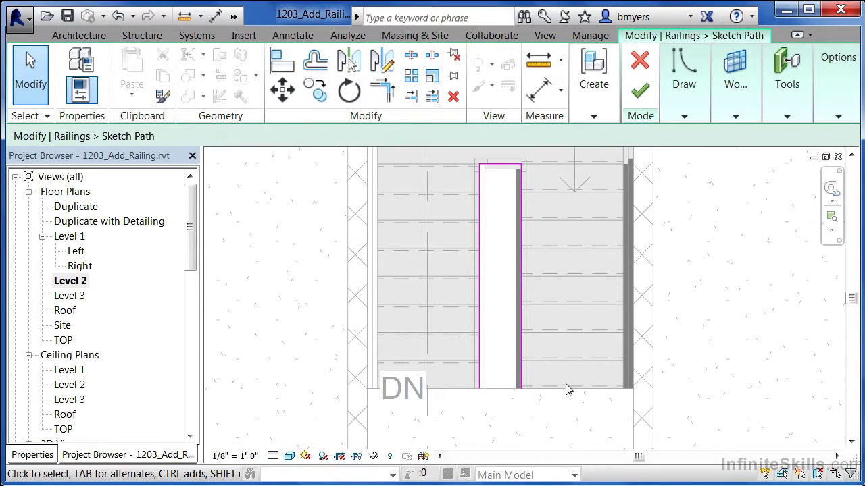
click(684, 116)
click(671, 137)
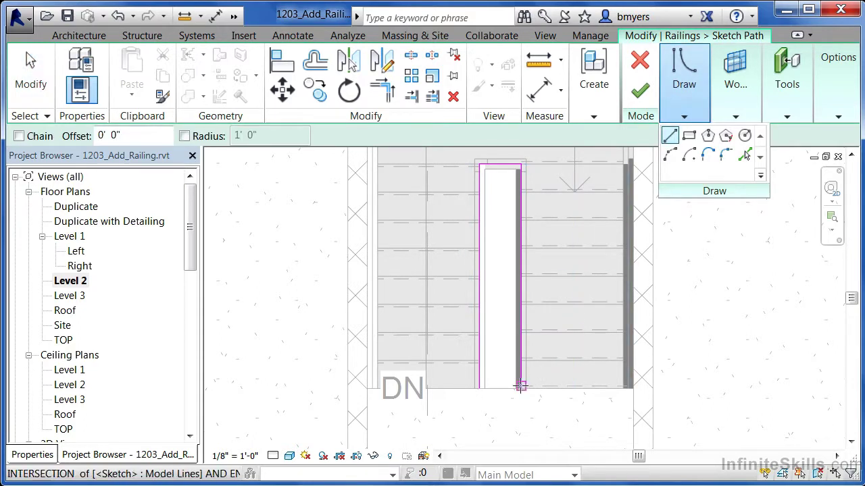
click(478, 389)
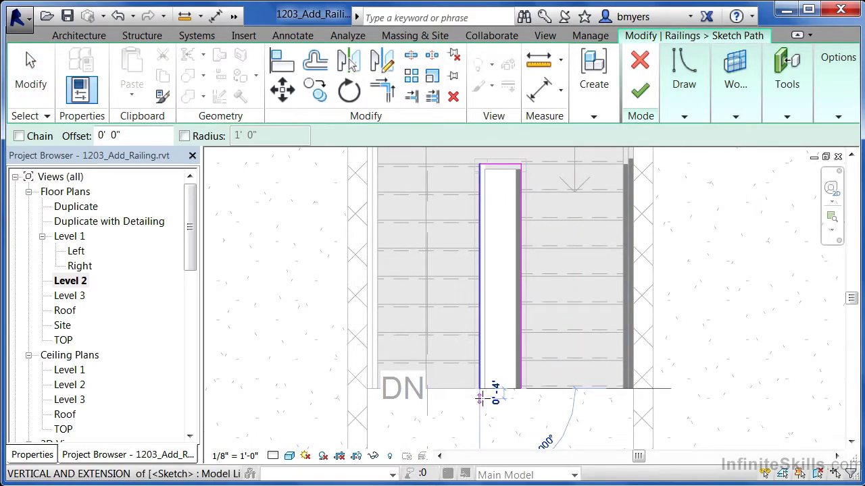
click(479, 399)
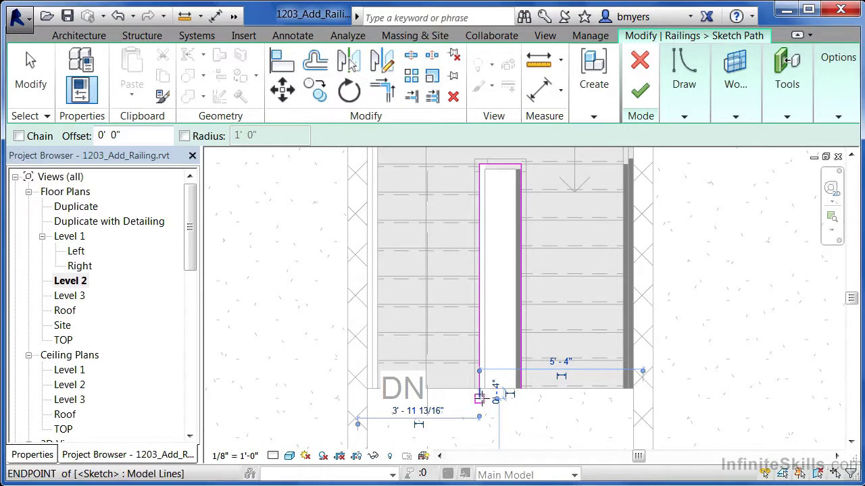
click(633, 400)
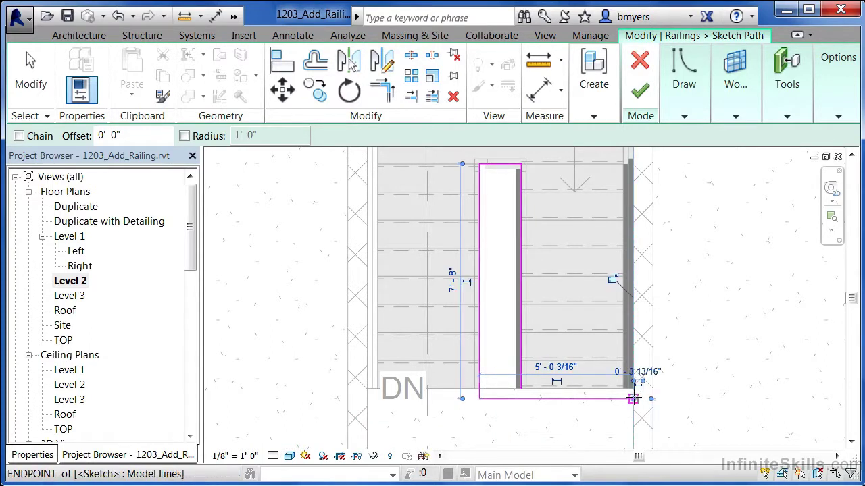
key(Escape)
key(Escape)
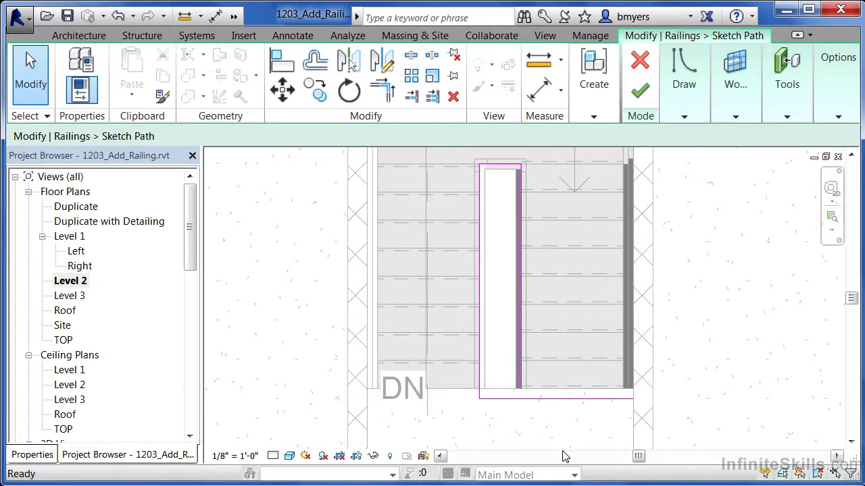
scroll(588, 400, up, 3)
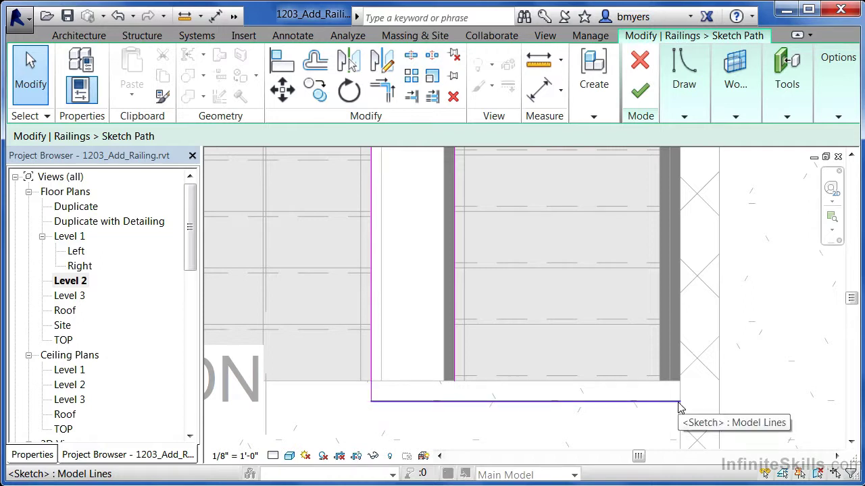
click(640, 92)
click(319, 409)
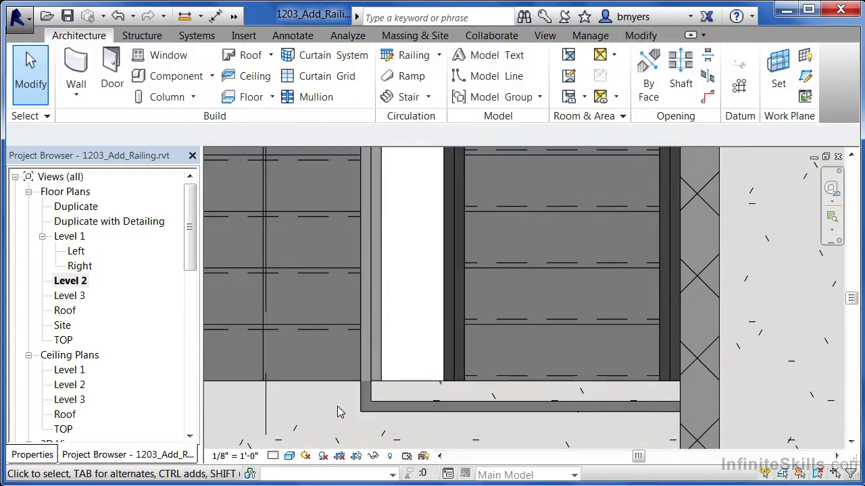
Create a Level 2 camera view from near the stairwell doors towards the stair, and extend its crop region downward to include the full railing
scroll(369, 419, up, 5)
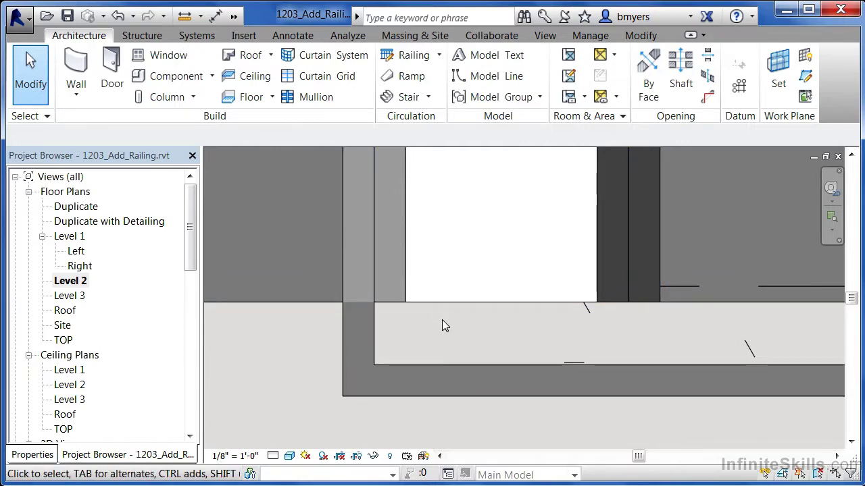
scroll(442, 320, down, 3)
scroll(445, 320, down, 5)
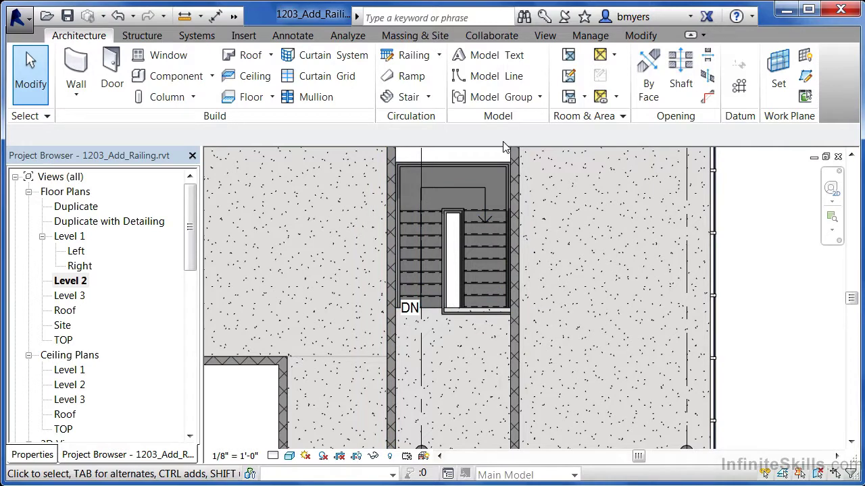
click(544, 37)
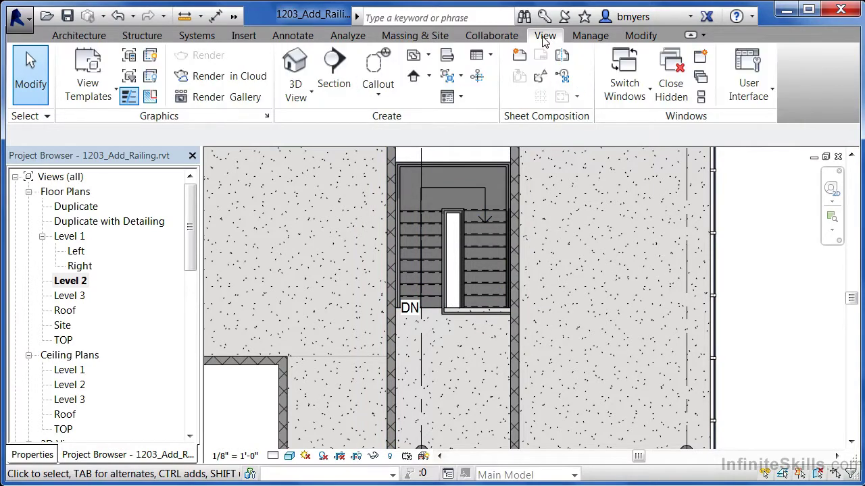
click(295, 97)
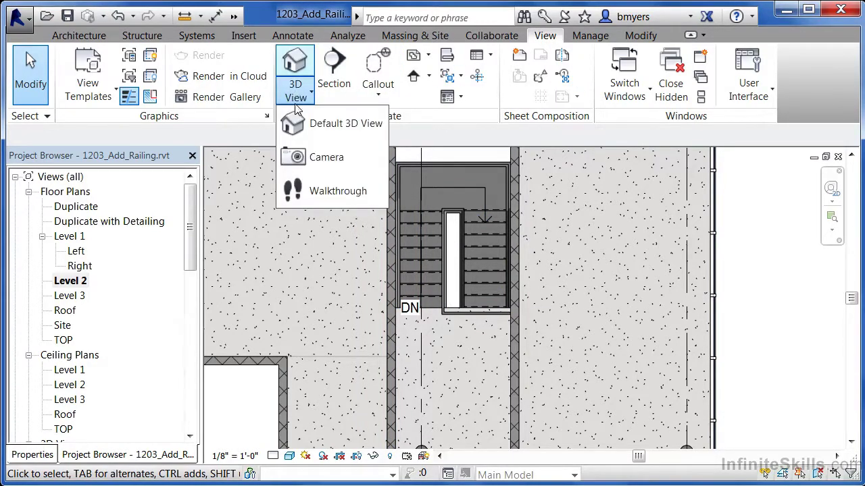
click(308, 157)
scroll(479, 152, down, 1)
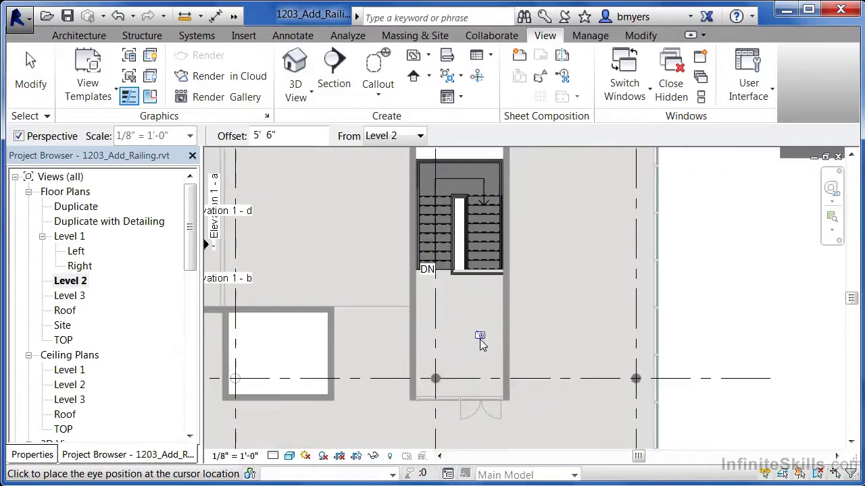
click(493, 373)
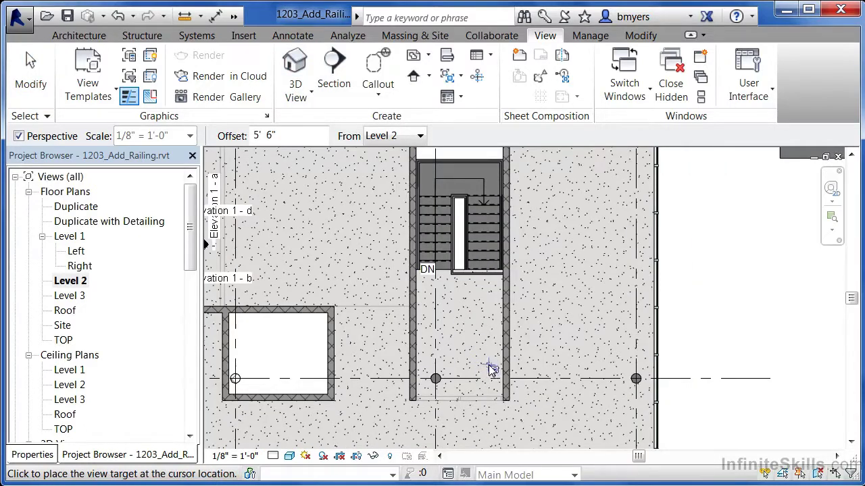
scroll(473, 311, down, 2)
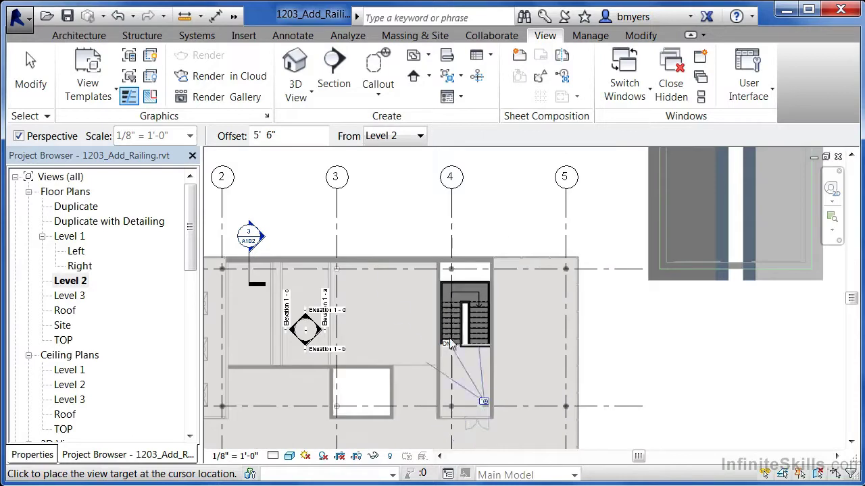
click(437, 223)
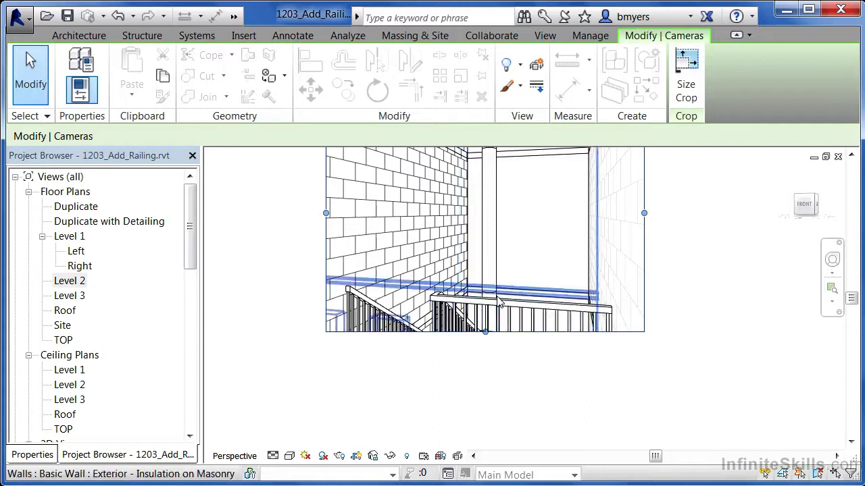
drag(485, 333, 487, 414)
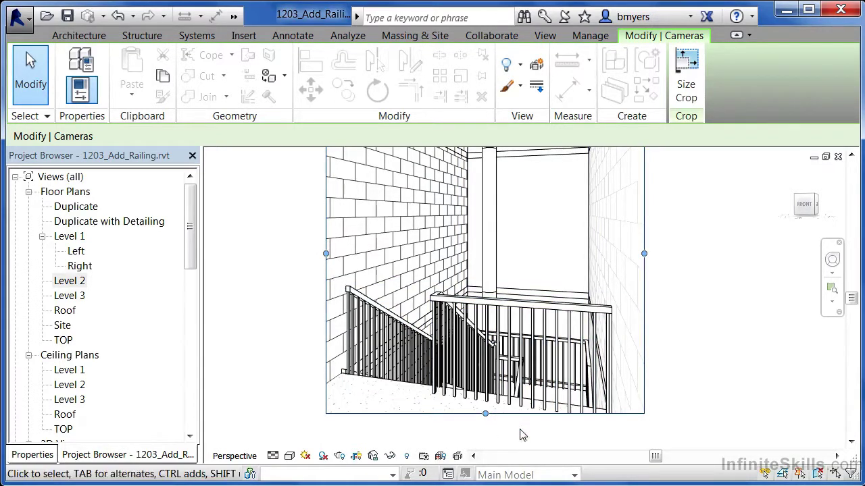
click(478, 307)
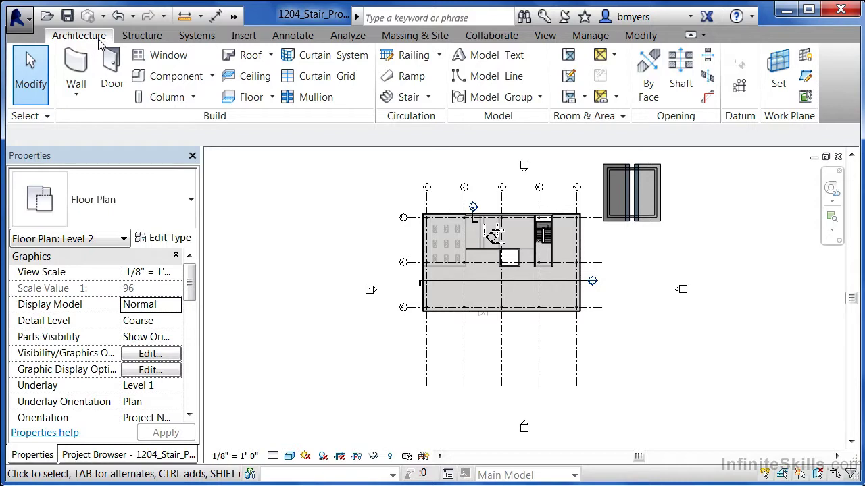
Start a new stair on Level 2 and open the type properties of the Assembled Stair 7" max riser 11" tread
click(408, 99)
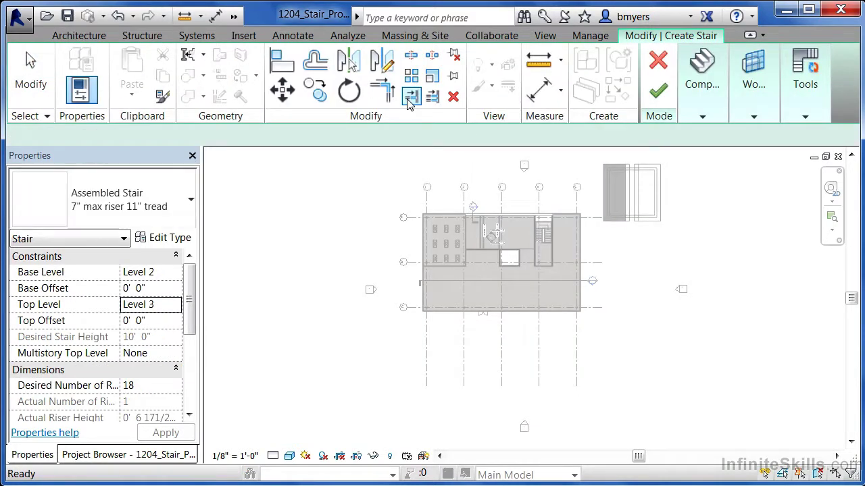
click(167, 217)
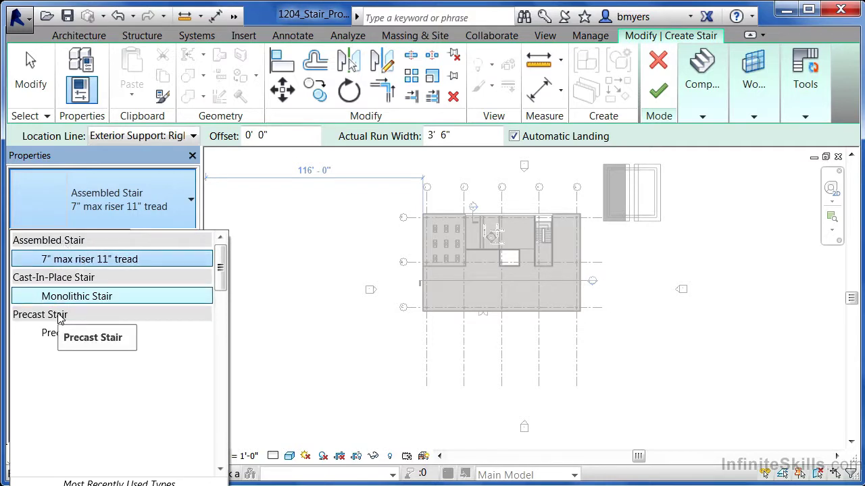
click(135, 176)
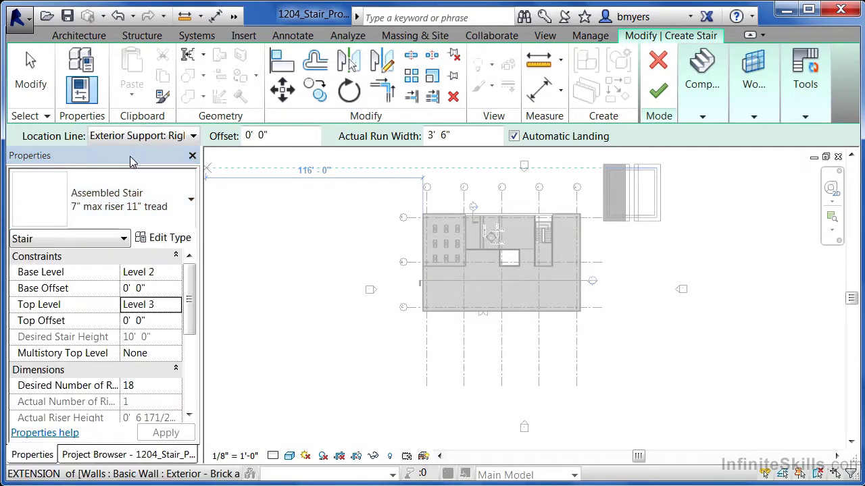
click(169, 244)
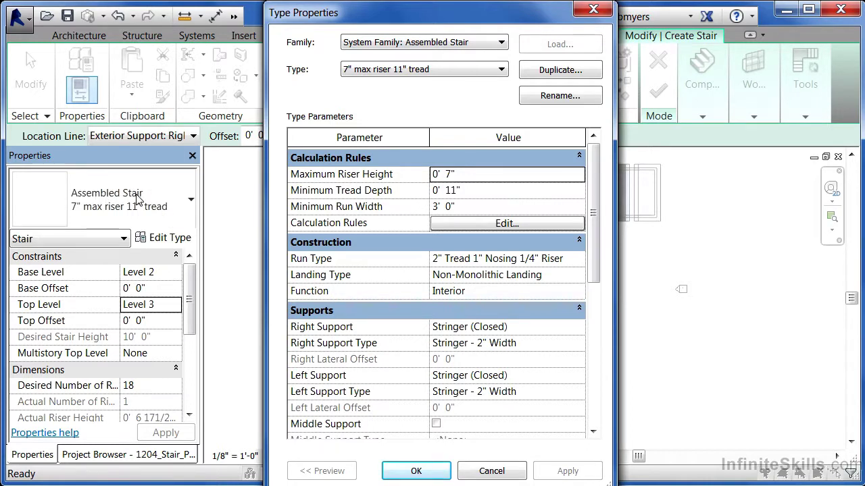
Review the support options of the Assembled Stair type and enable its middle support
scroll(595, 257, down, 3)
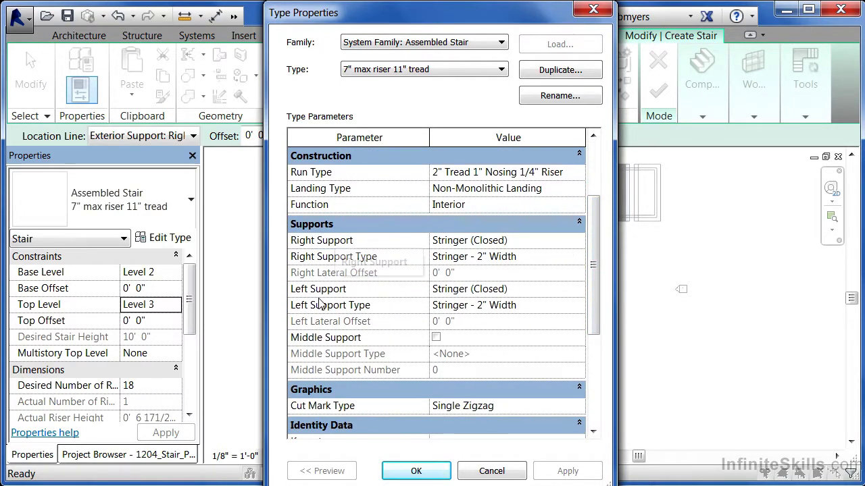
click(564, 242)
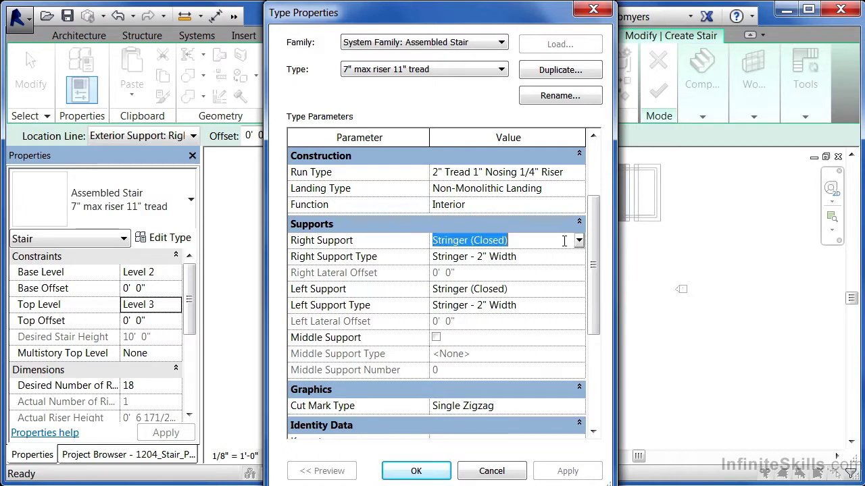
click(579, 241)
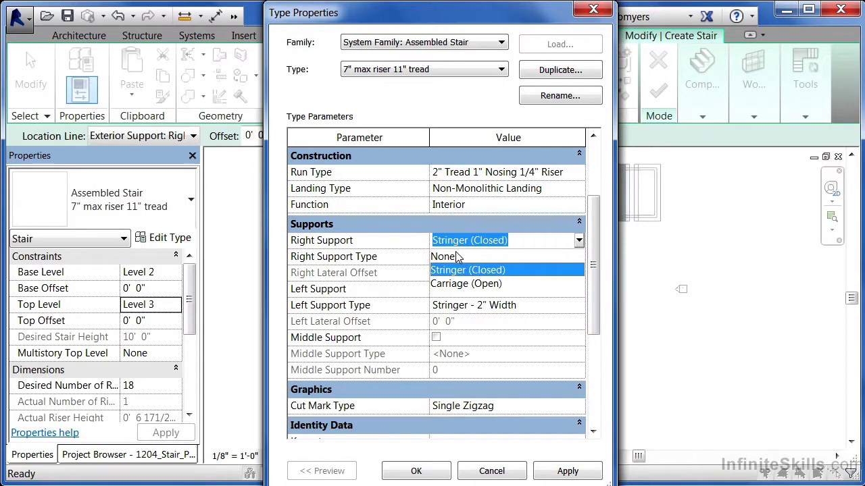
click(432, 224)
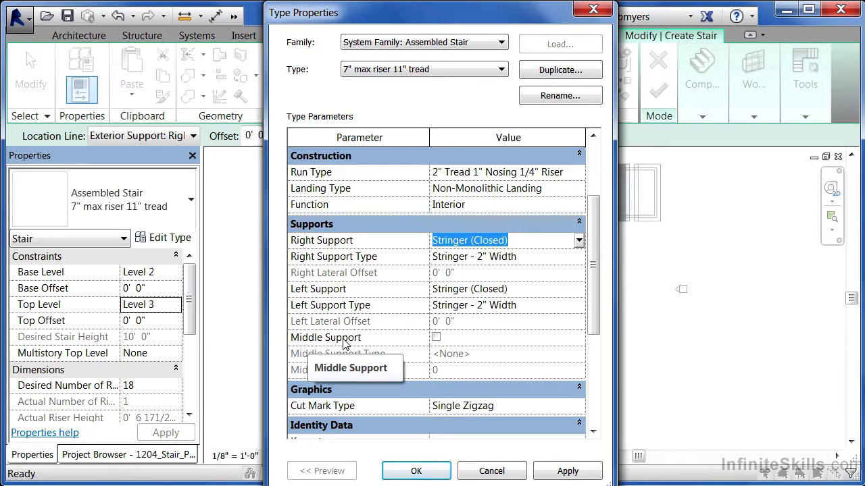
click(436, 337)
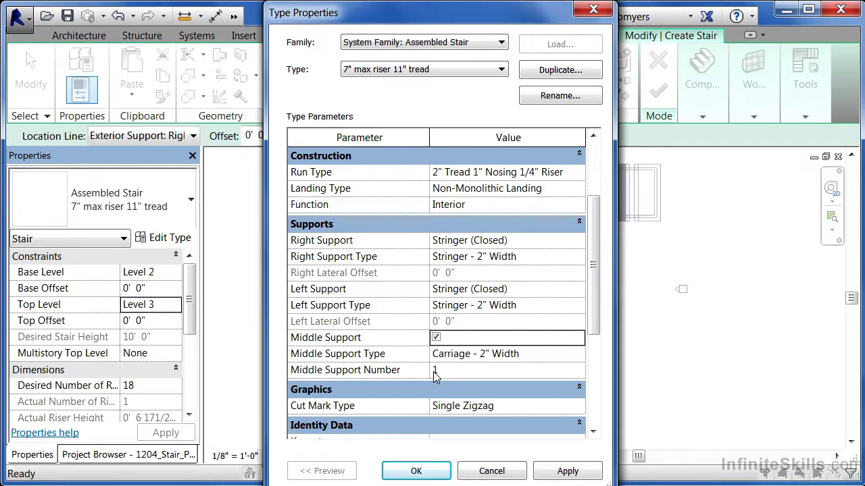
drag(591, 265, 591, 344)
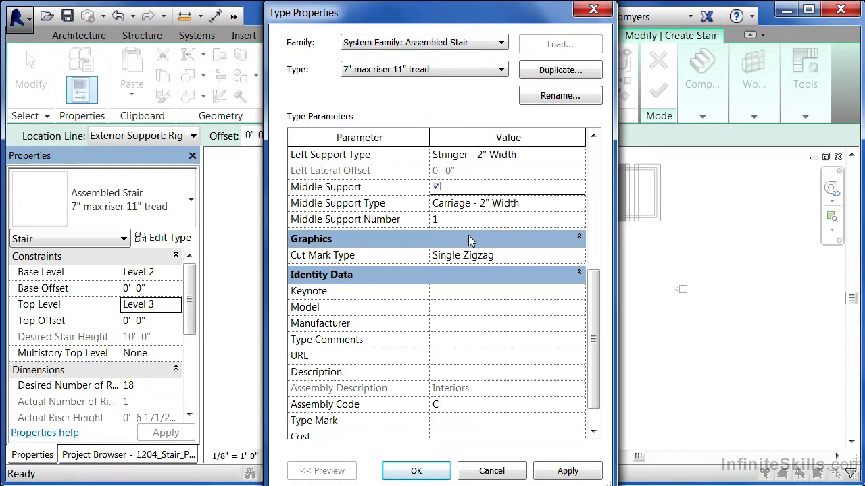
drag(588, 299, 591, 167)
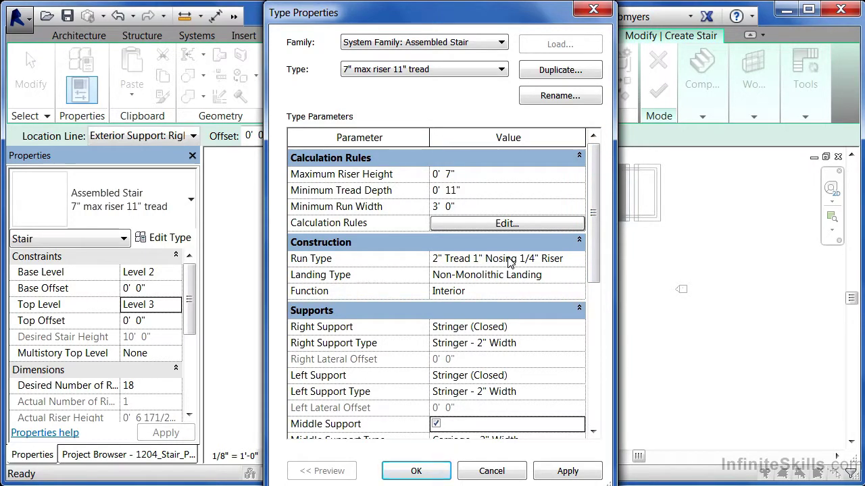
Inspect the stair's 2" Tread 1" Nosing 1/4" Riser run type, trying its Riser option off and on again, and check the stair family choices
click(564, 260)
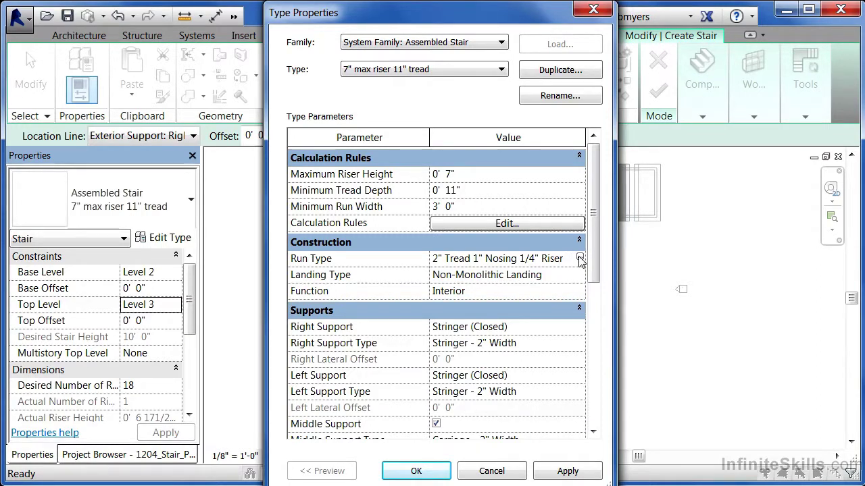
click(580, 258)
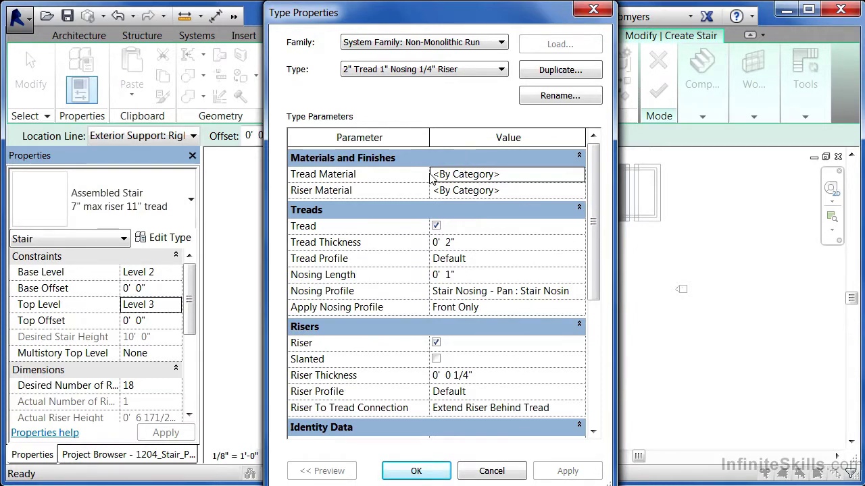
click(437, 346)
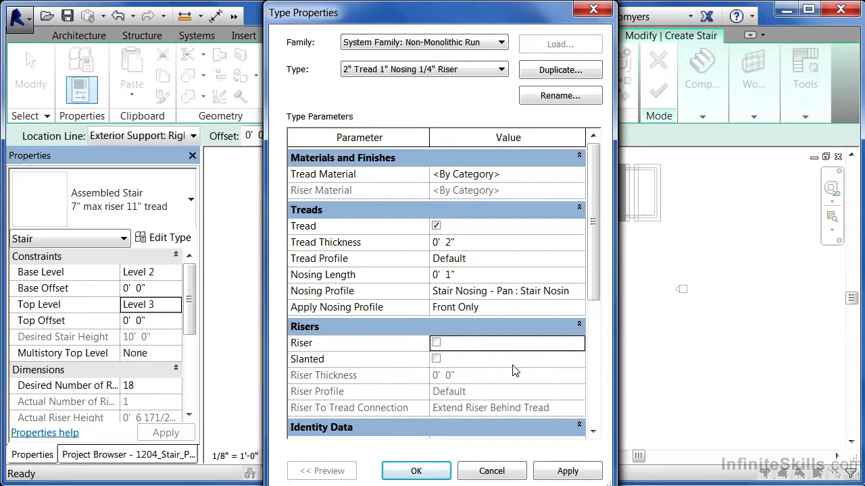
click(437, 345)
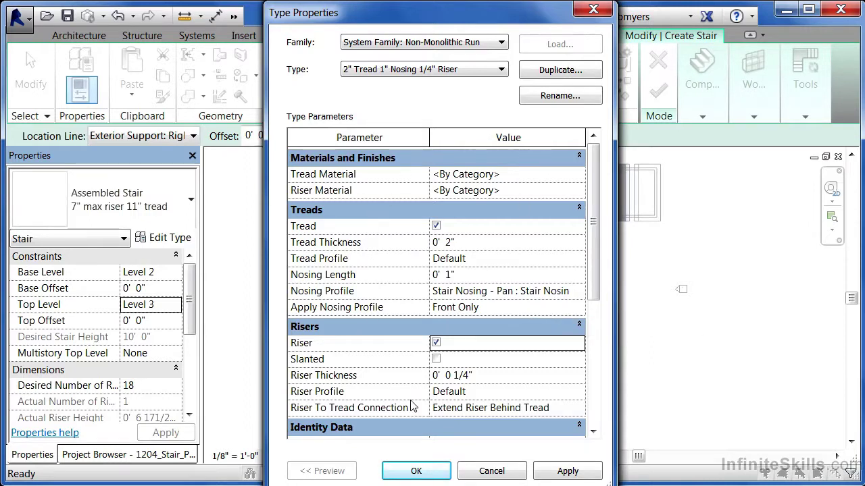
click(426, 476)
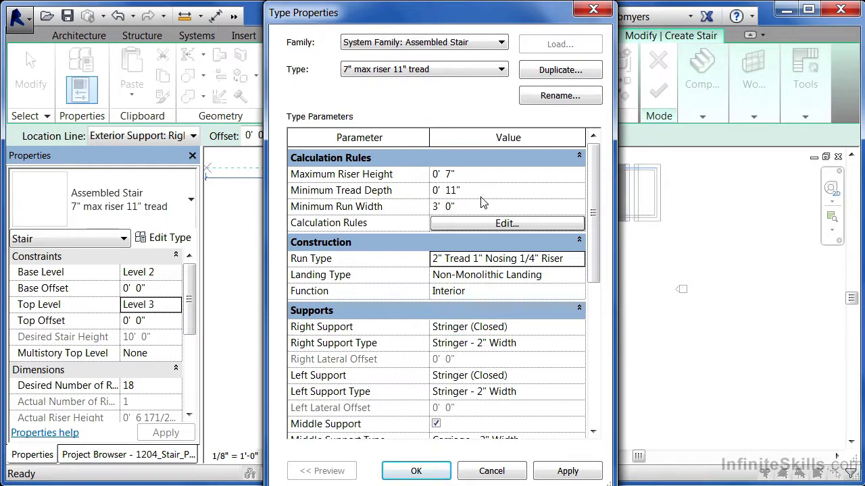
click(461, 43)
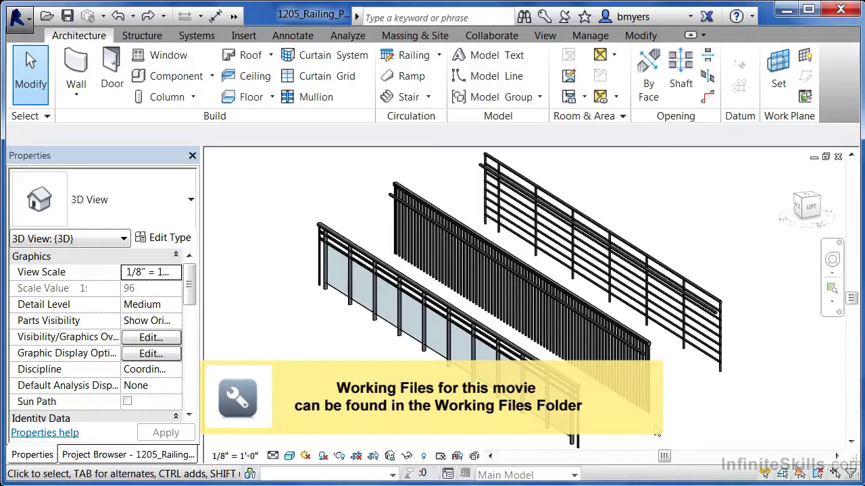
Examine the end details of the glass panel, vertical baluster and horizontal pipe railings in the 3D view
scroll(631, 438, up, 5)
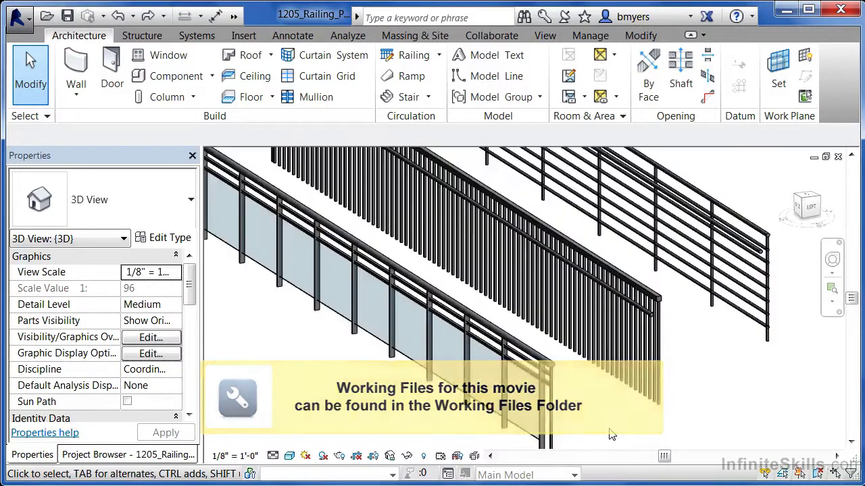
scroll(527, 386, up, 4)
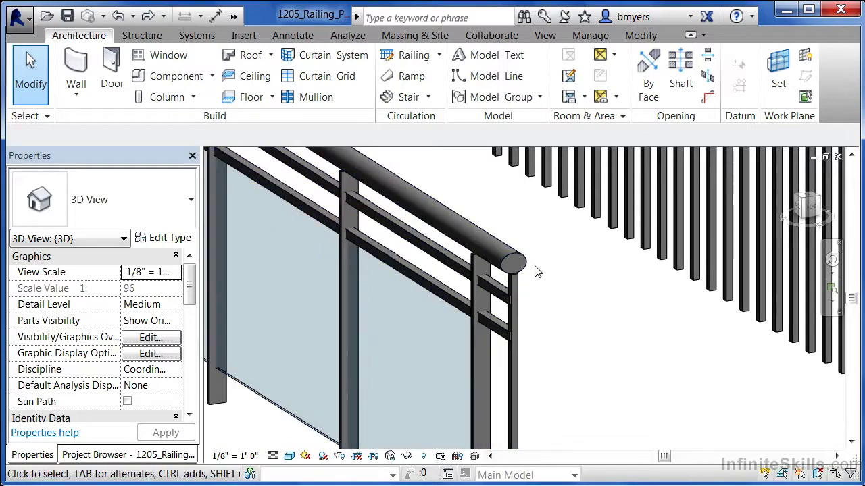
scroll(608, 331, down, 2)
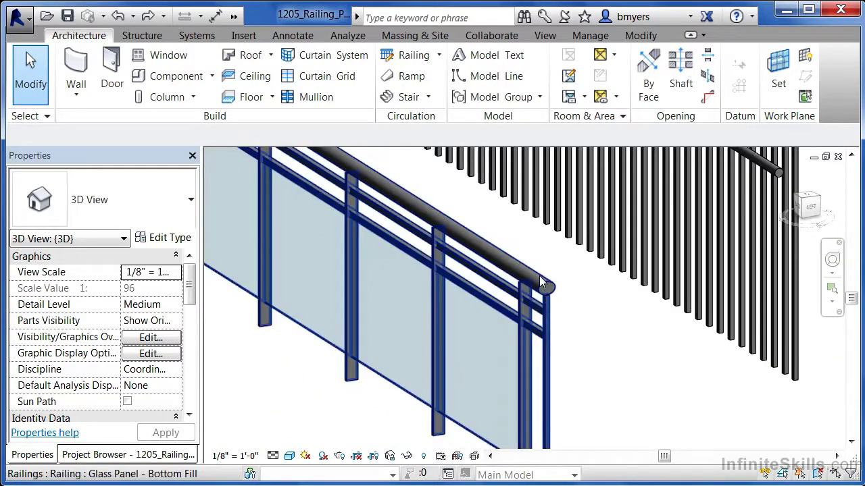
scroll(306, 197, down, 4)
scroll(550, 287, up, 5)
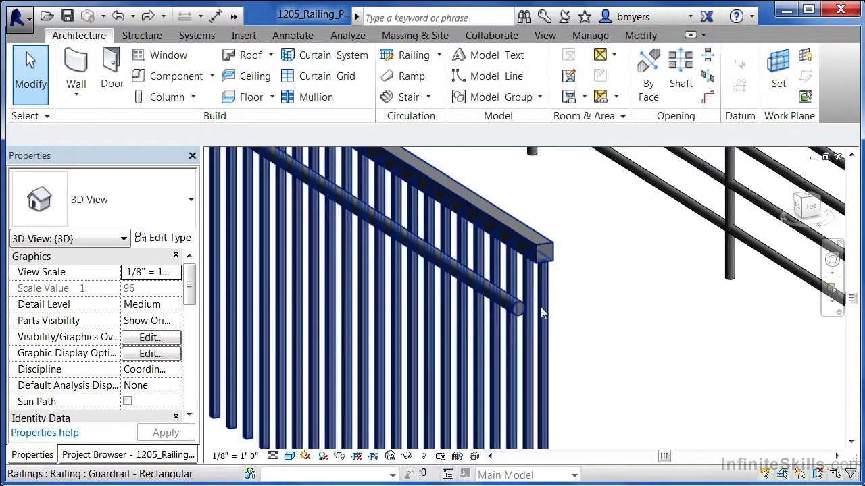
scroll(407, 344, down, 3)
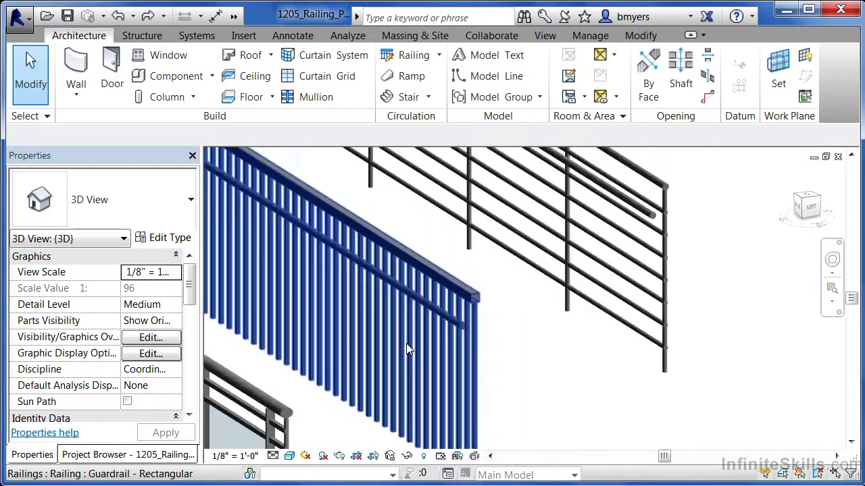
scroll(587, 206, up, 3)
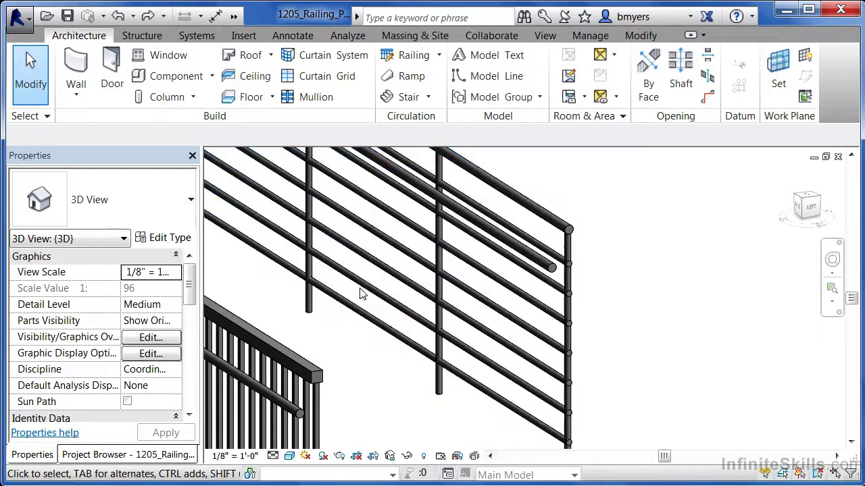
scroll(691, 353, down, 4)
scroll(680, 314, down, 2)
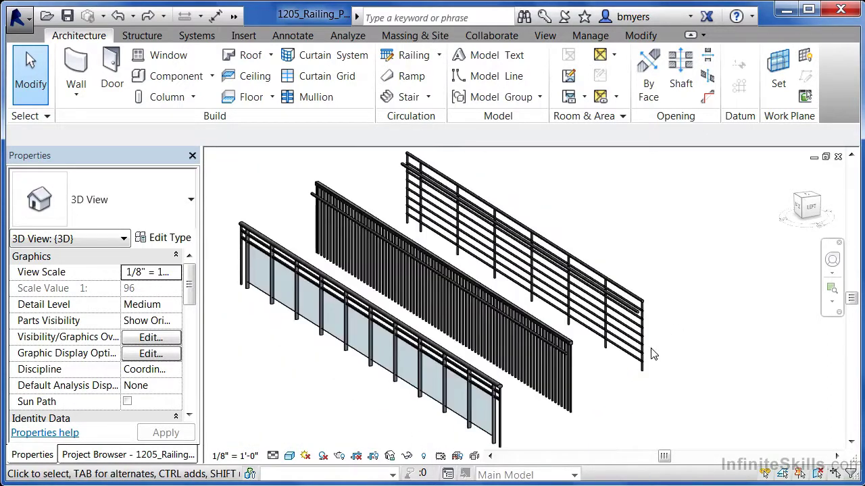
Check the type properties of the Glass Panel - Bottom Fill railing and inspect the end profile of its top rail
click(494, 421)
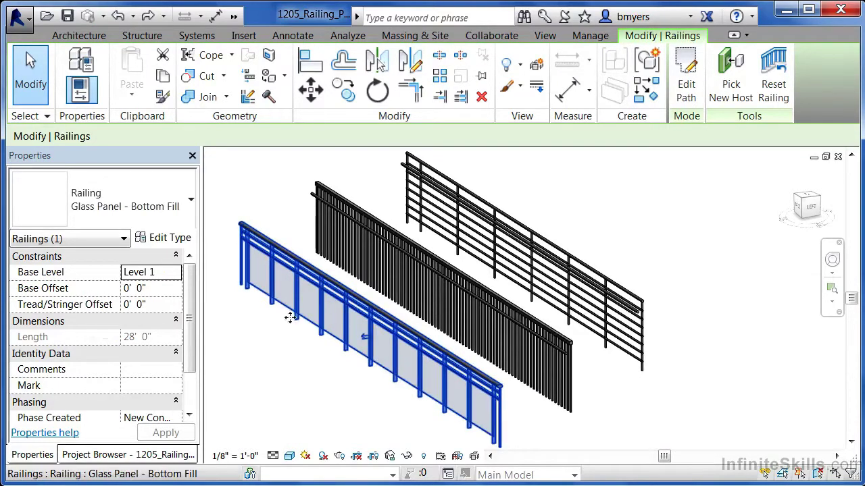
click(176, 240)
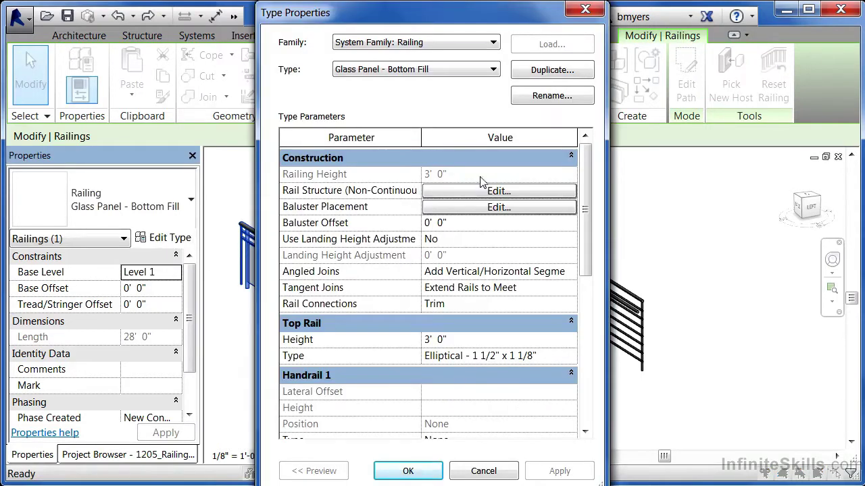
drag(419, 21, 655, 21)
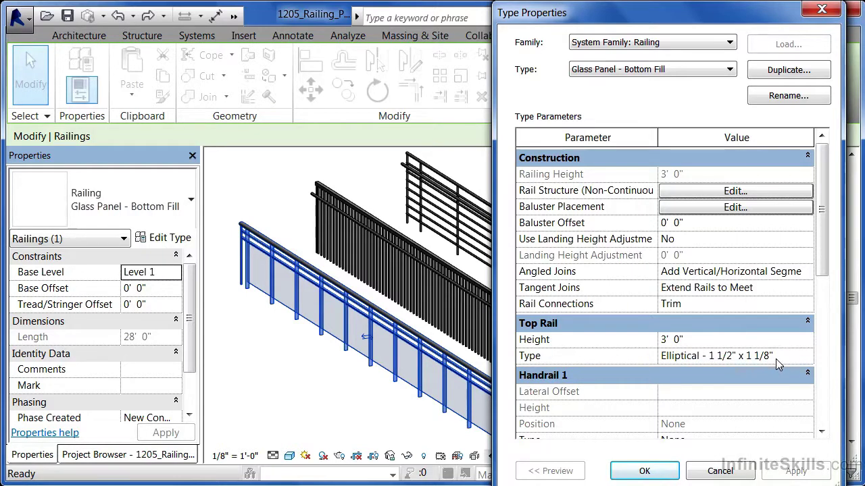
click(718, 472)
key(Escape)
scroll(495, 383, up, 6)
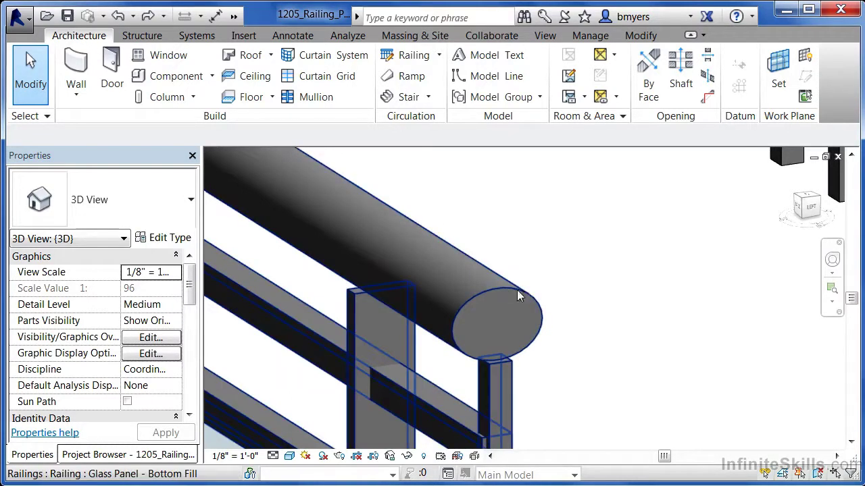
Review the glass panel railing type's top rail and handrail settings and its non-continuous rail structure
scroll(503, 291, down, 4)
click(503, 330)
click(172, 239)
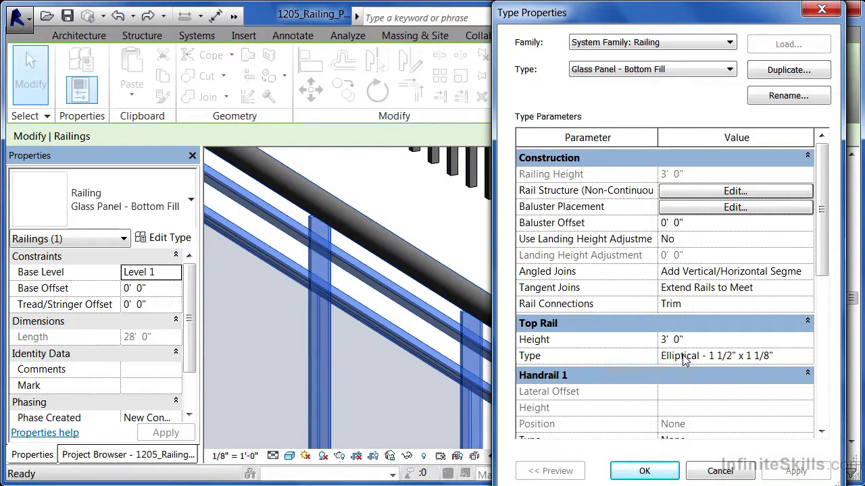
drag(820, 245, 836, 310)
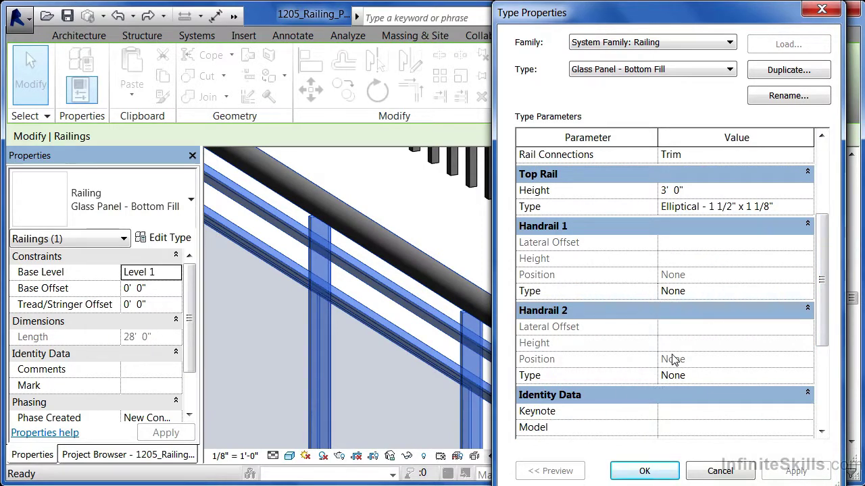
drag(824, 267, 807, 193)
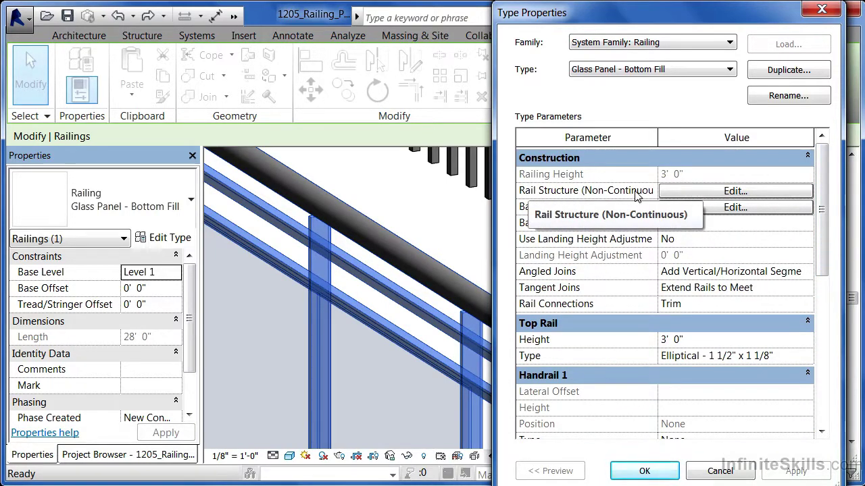
click(677, 191)
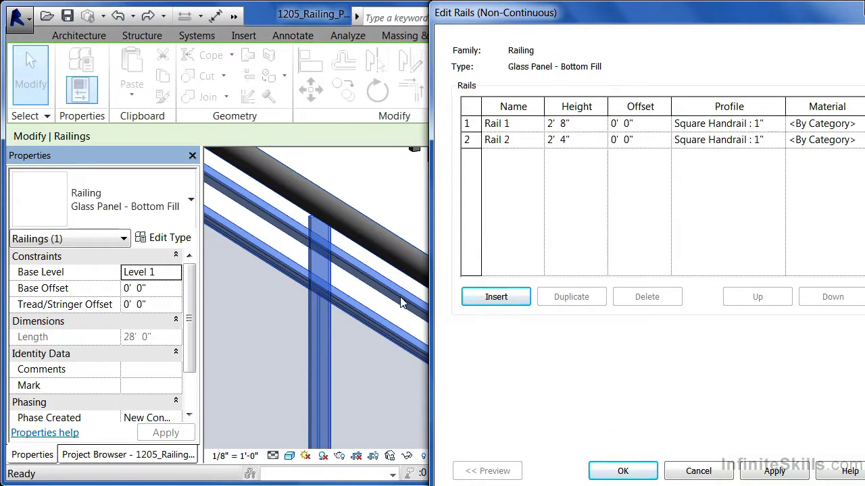
click(622, 471)
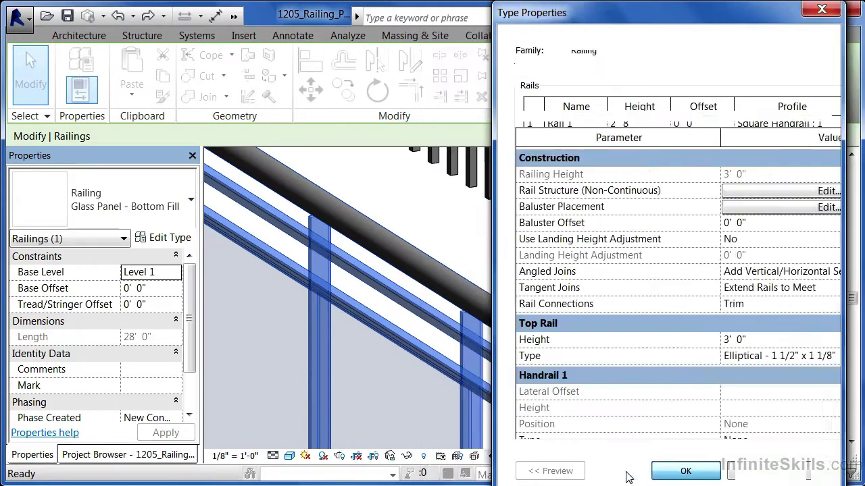
click(643, 472)
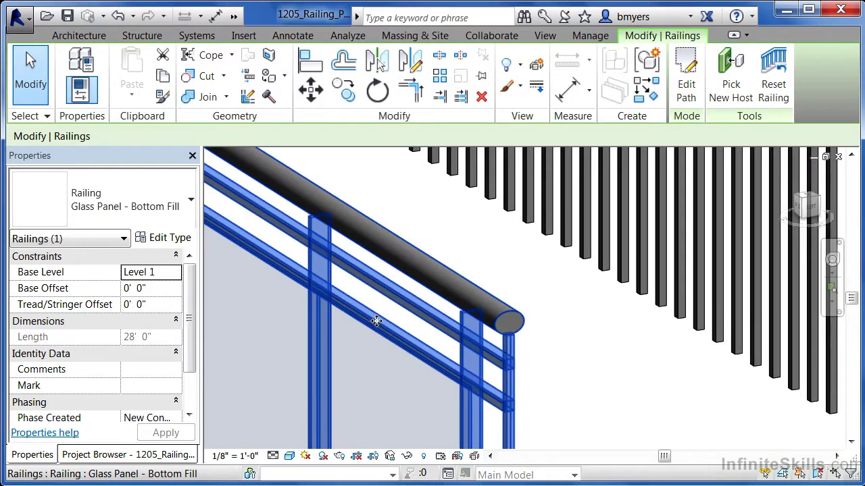
Review the glass panel railing's baluster placement pattern and post settings, and return to the view of all three railings
click(139, 237)
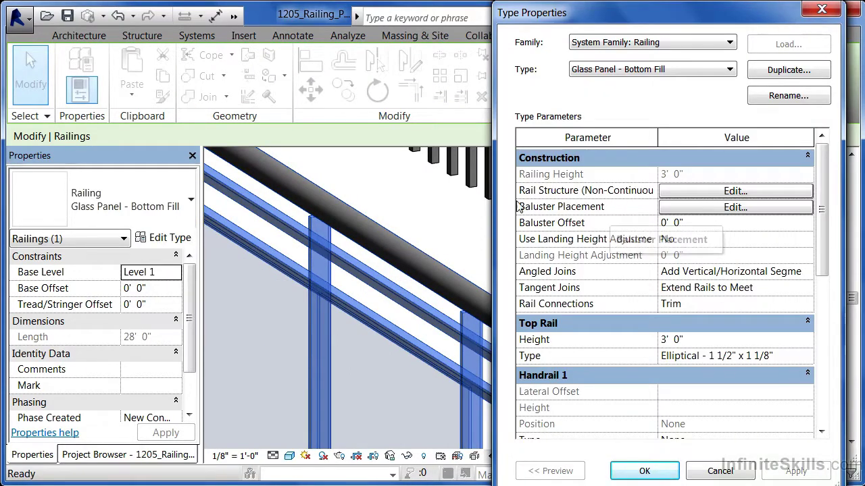
click(695, 209)
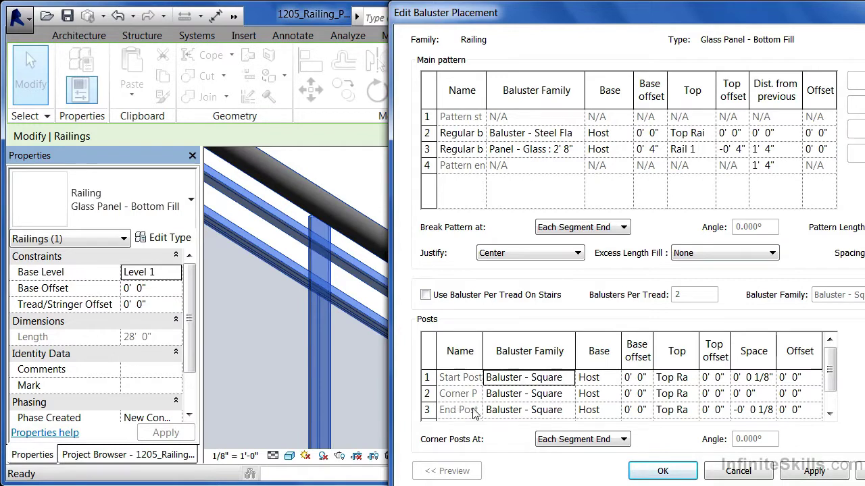
click(736, 473)
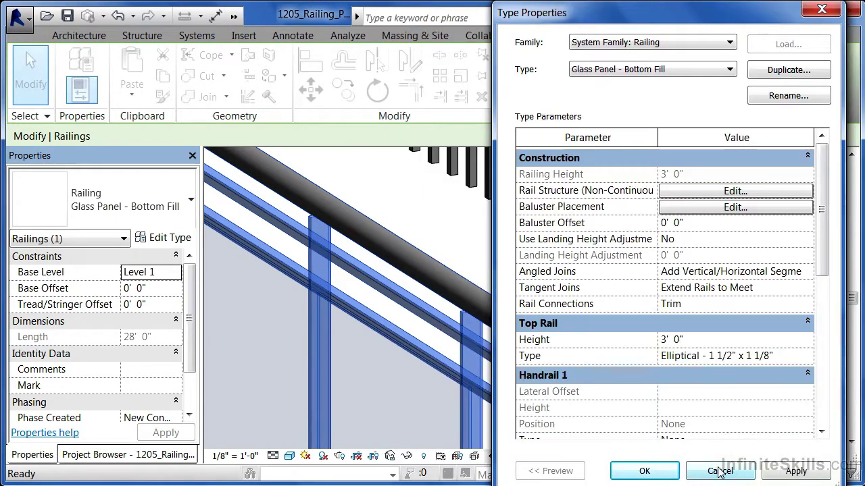
drag(562, 20, 620, 23)
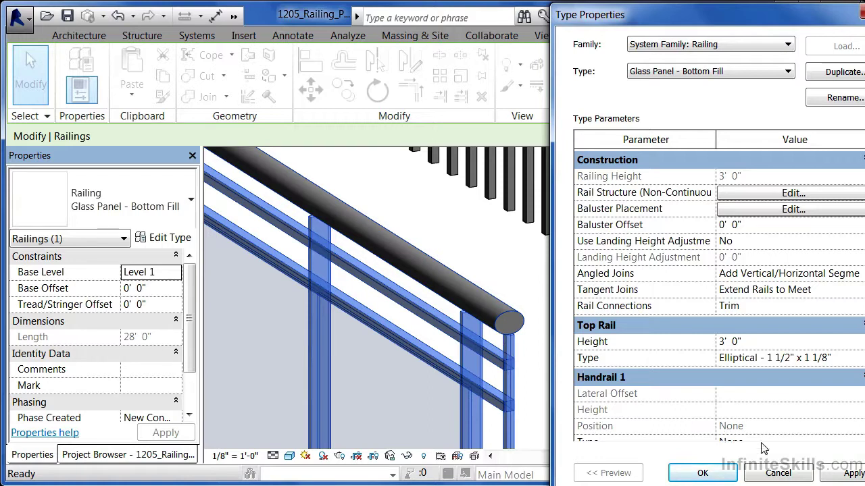
click(702, 473)
click(560, 322)
scroll(362, 374, down, 3)
scroll(362, 368, down, 3)
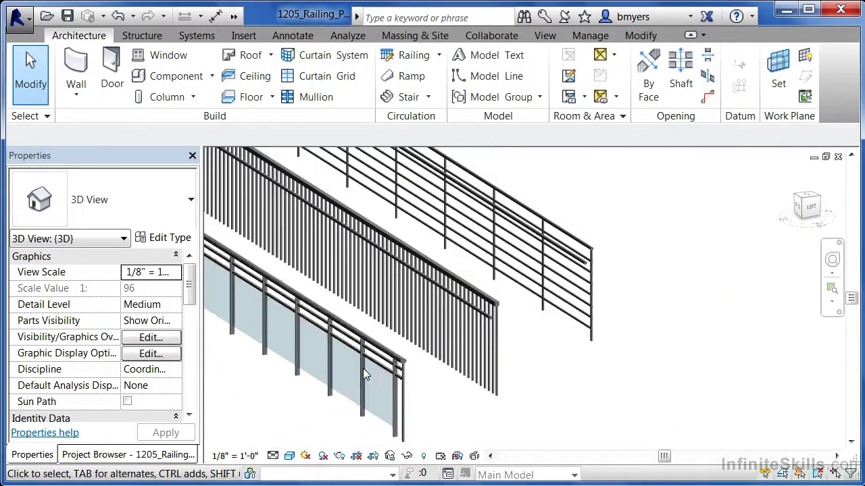
Review the type properties of the Guardrail - Rectangular railing, including its top rail and Handrail 1 settings
scroll(456, 338, up, 4)
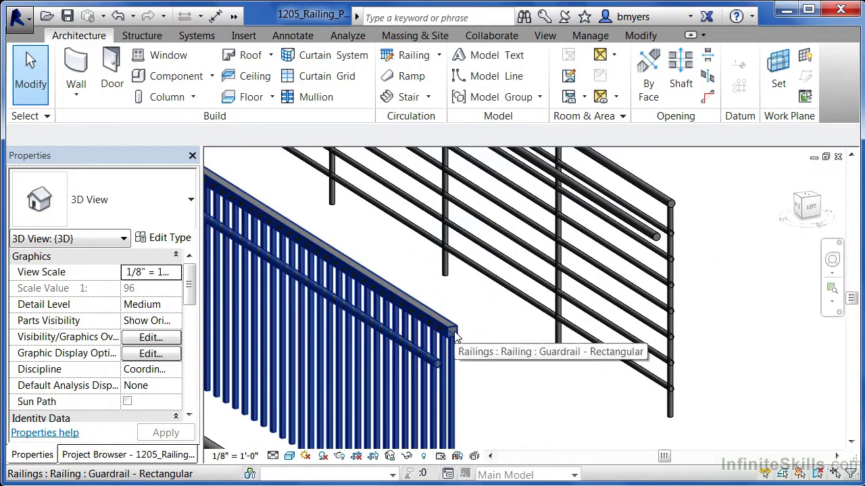
click(456, 337)
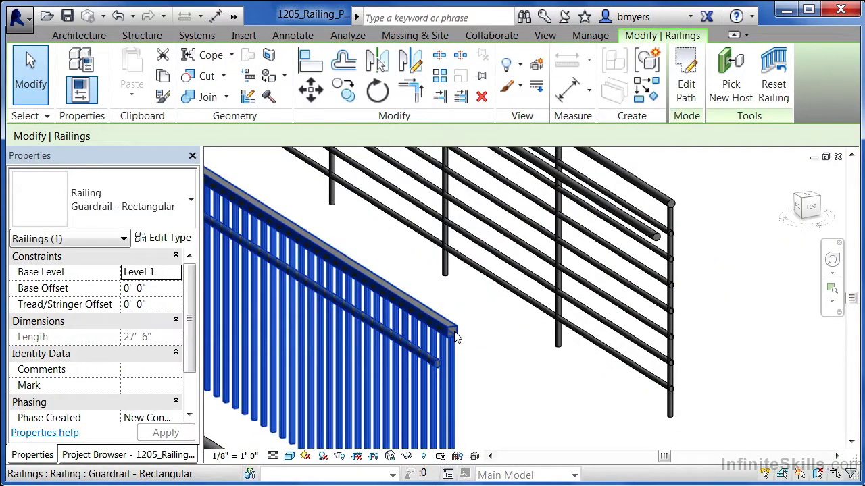
click(165, 238)
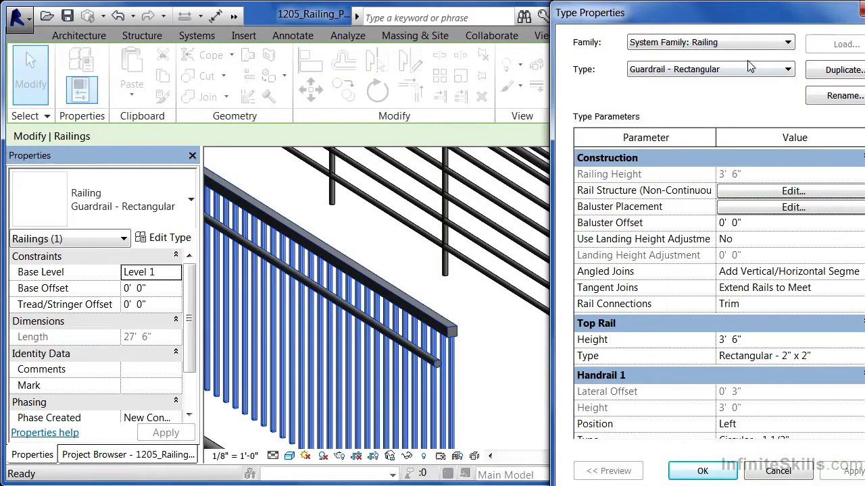
drag(768, 19, 713, 19)
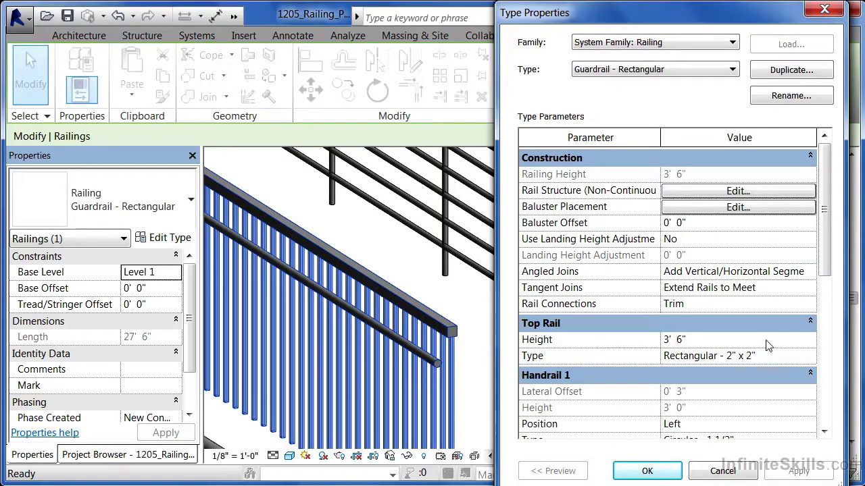
drag(826, 267, 829, 312)
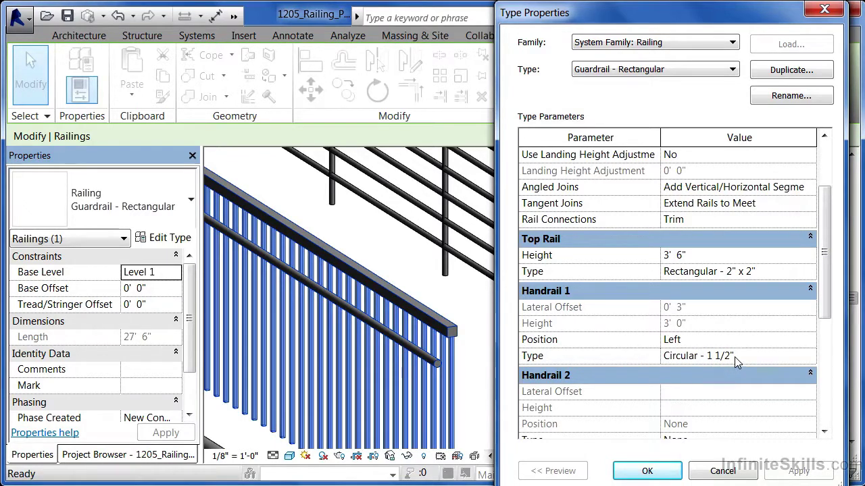
scroll(815, 297, up, 3)
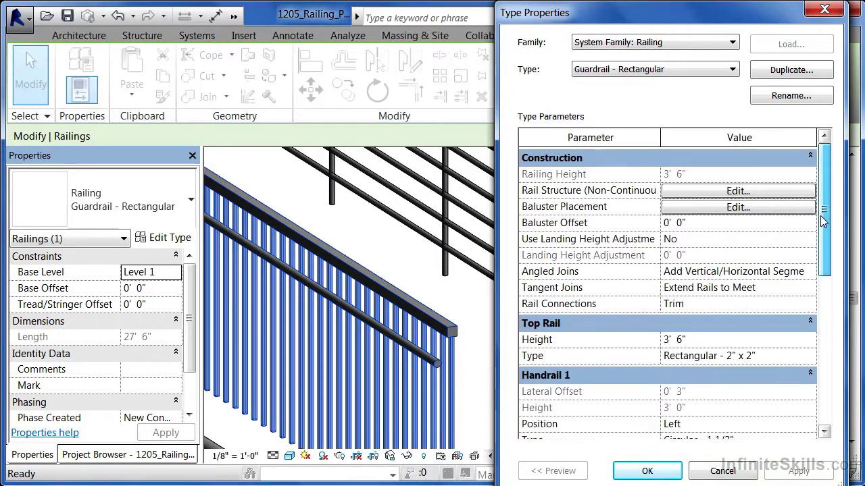
Review the rectangular guardrail's baluster placement pattern and posts, discard the dialogs and return to the railings in the 3D view
click(690, 208)
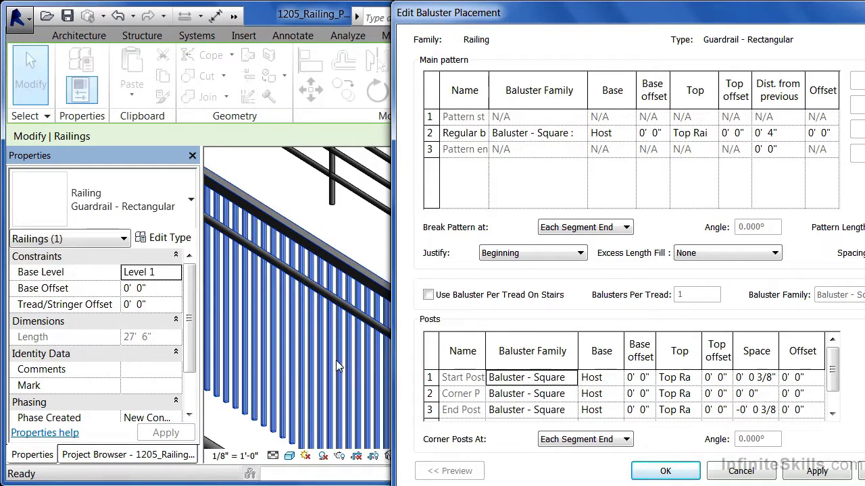
click(740, 470)
click(716, 471)
click(588, 408)
scroll(574, 405, down, 1)
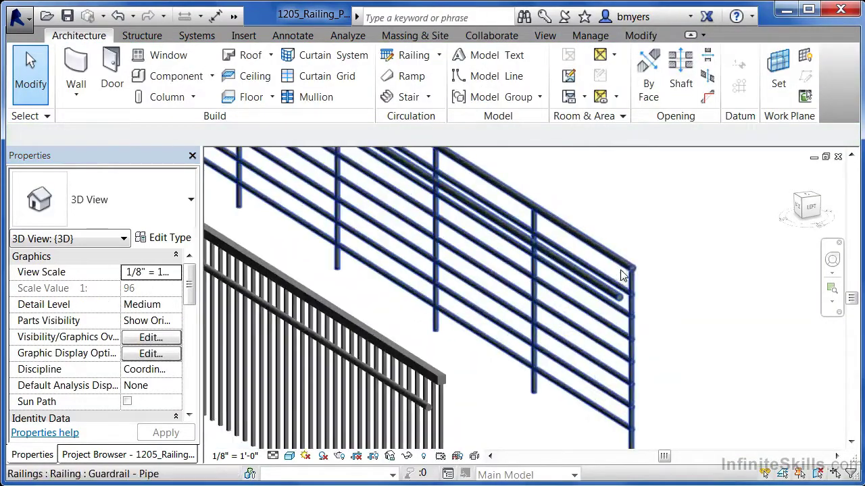
Review the Guardrail - Pipe railing's type properties, including its baluster placement and non-continuous rail structure
click(594, 274)
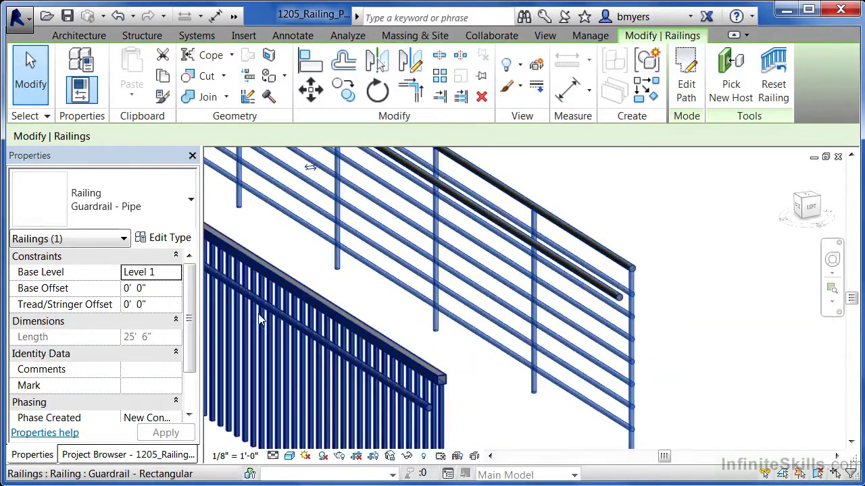
click(170, 239)
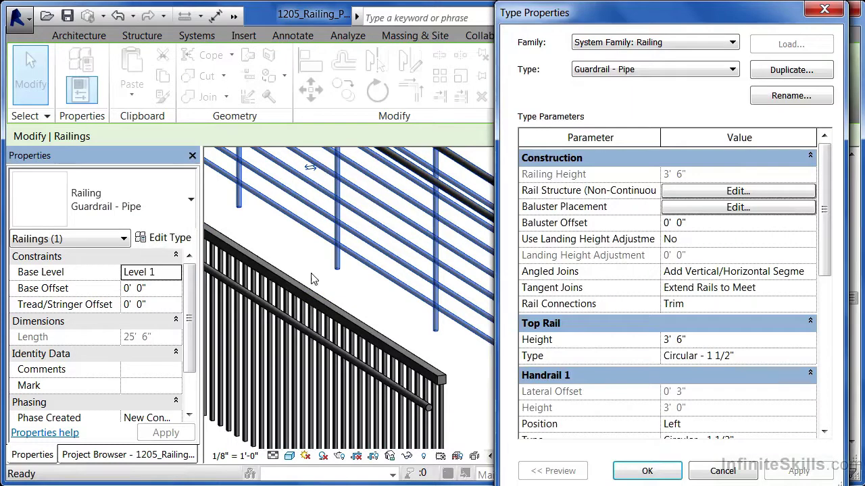
click(700, 210)
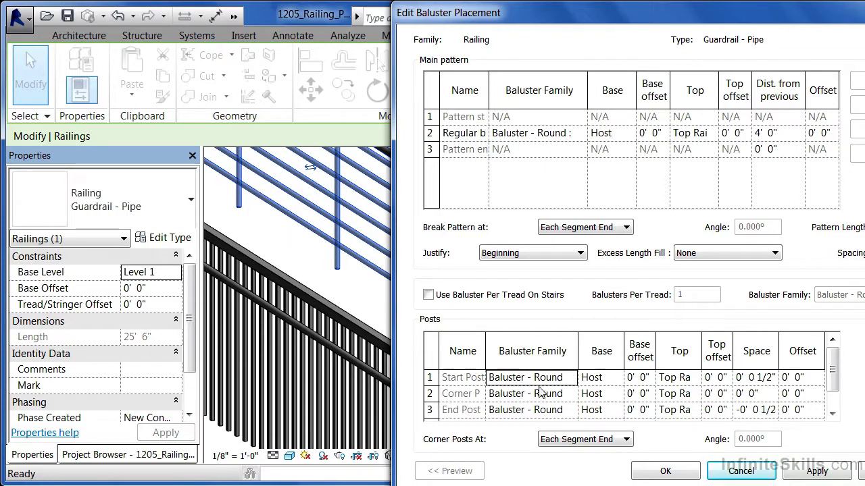
click(743, 471)
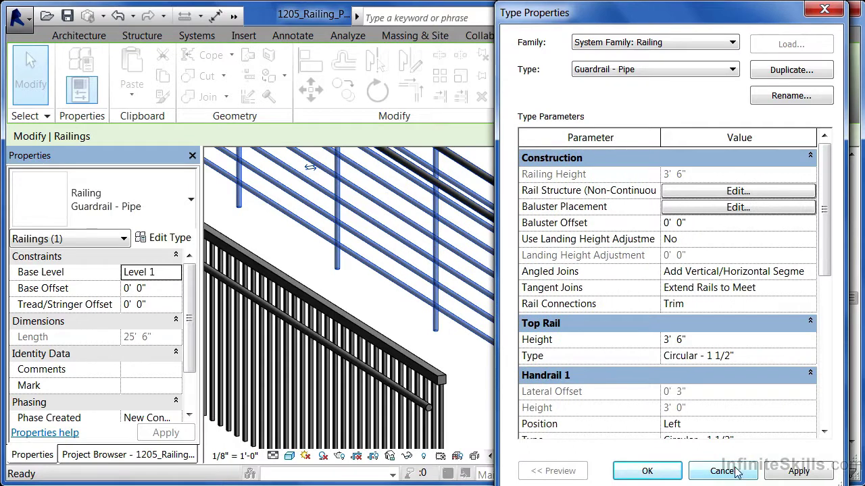
click(695, 194)
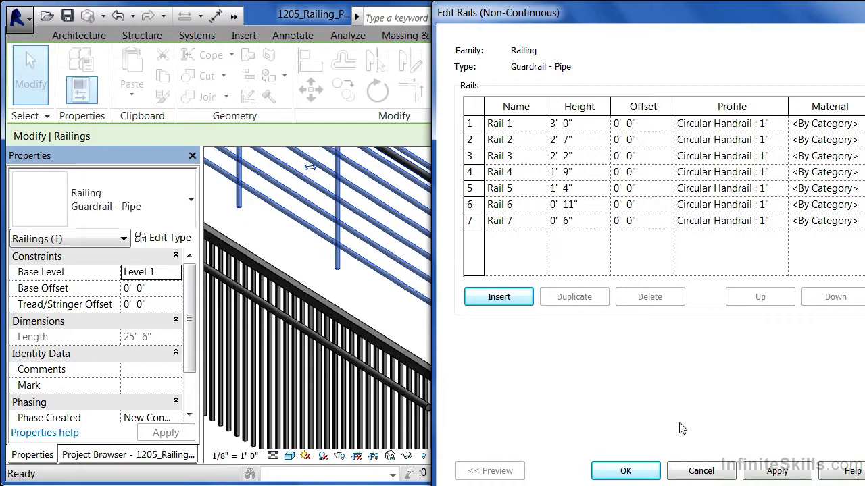
click(628, 470)
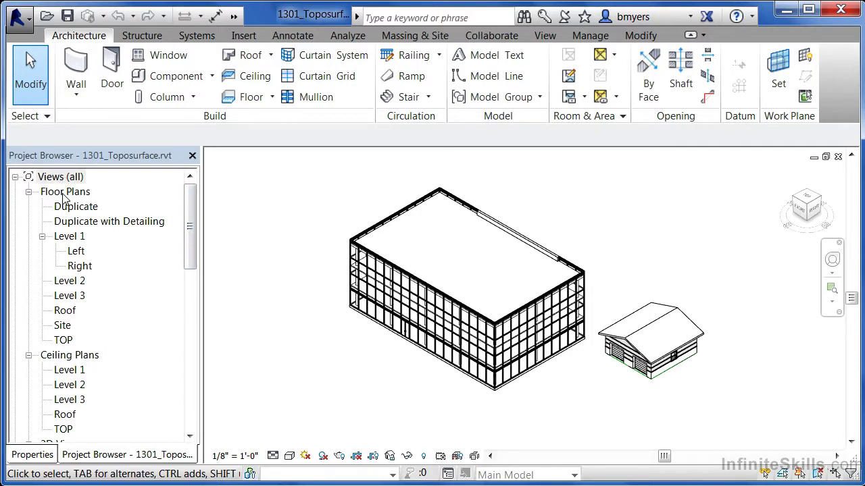
Open the Site floor plan of the 1301_Toposurface project with open space around both buildings
double_click(63, 327)
scroll(530, 311, down, 5)
middle_drag(446, 307, 471, 298)
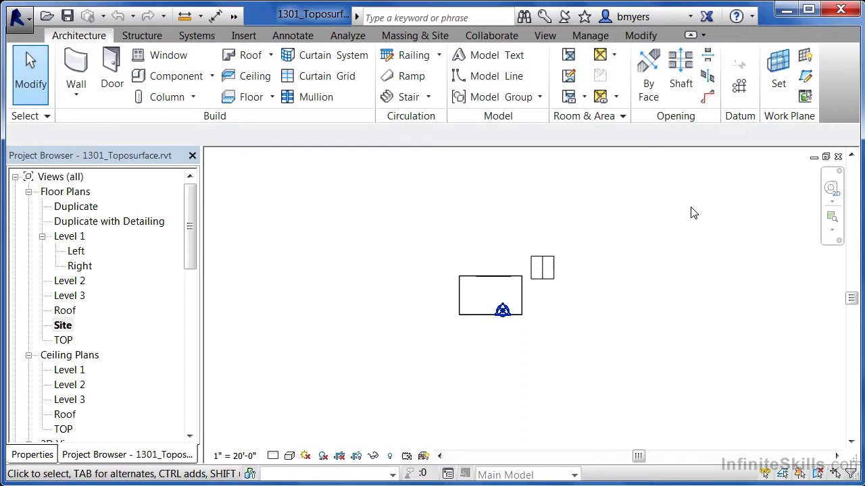
Start a toposurface and place two points at 3' absolute elevation as the corners of the site's upper edge in plan
click(416, 37)
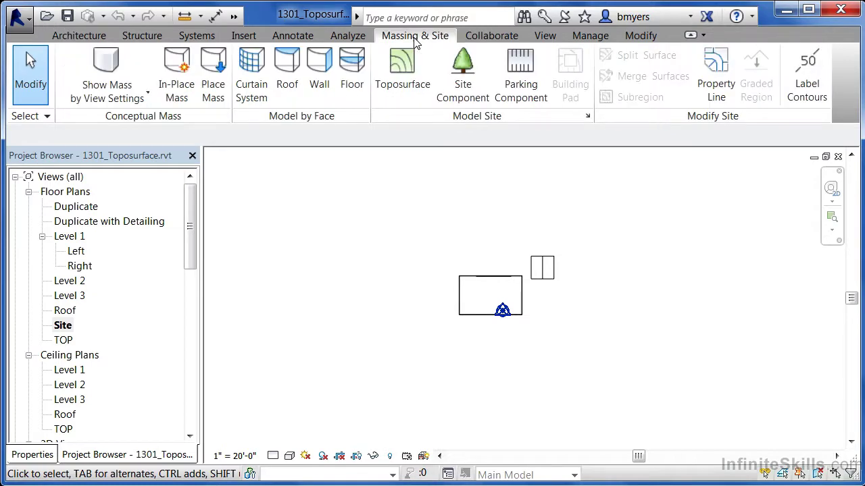
click(406, 82)
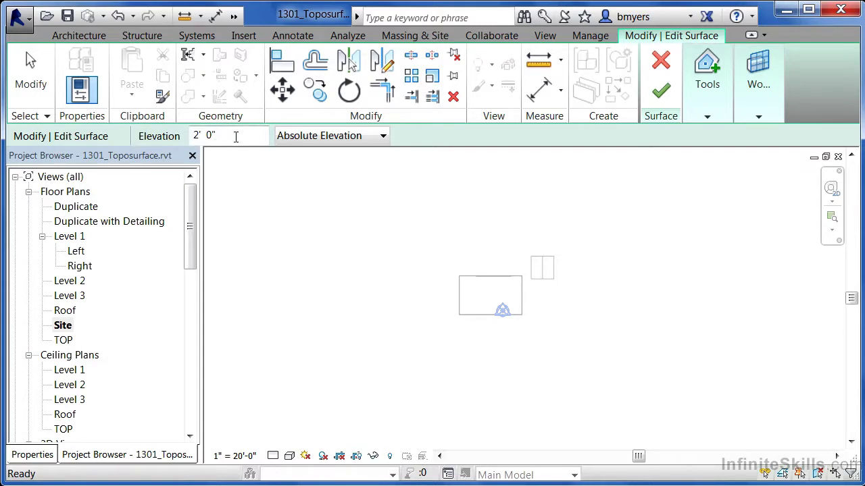
drag(236, 137, 164, 133)
text(3')
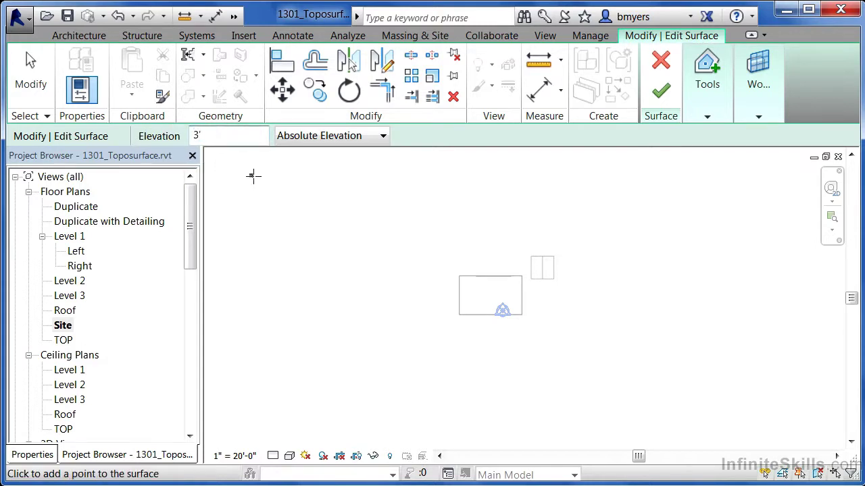
click(332, 181)
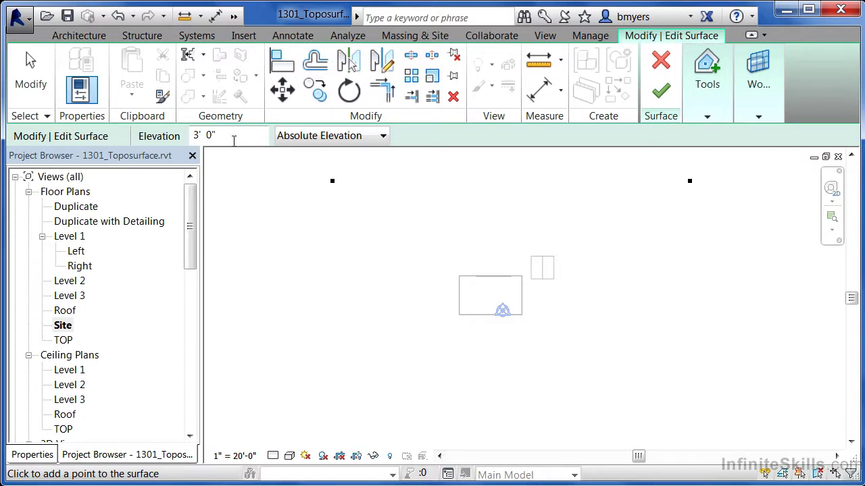
Add two toposurface points at -4' elevation as the lower corners, enclosing both buildings in a roughly rectangular site
drag(233, 140, 171, 140)
text(-4)
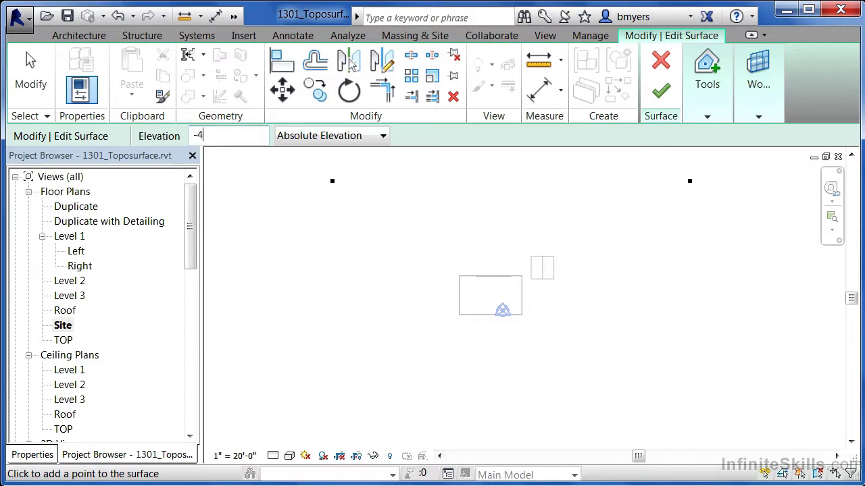
click(341, 416)
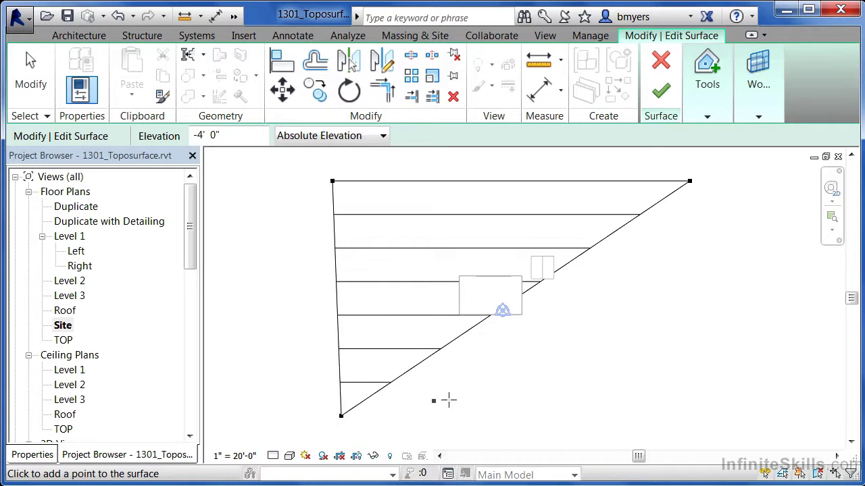
click(691, 412)
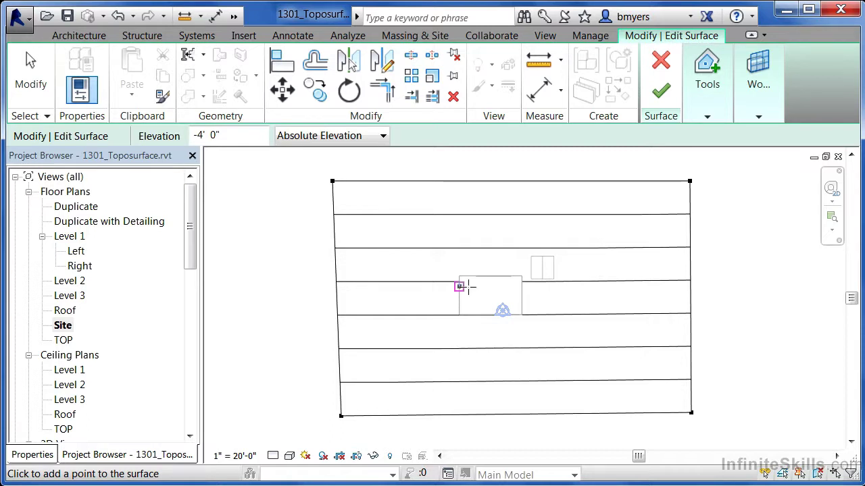
Place points at -0' 8" elevation on the large building's four corners and three corners of the small building, and finish the surface
drag(233, 137, 184, 137)
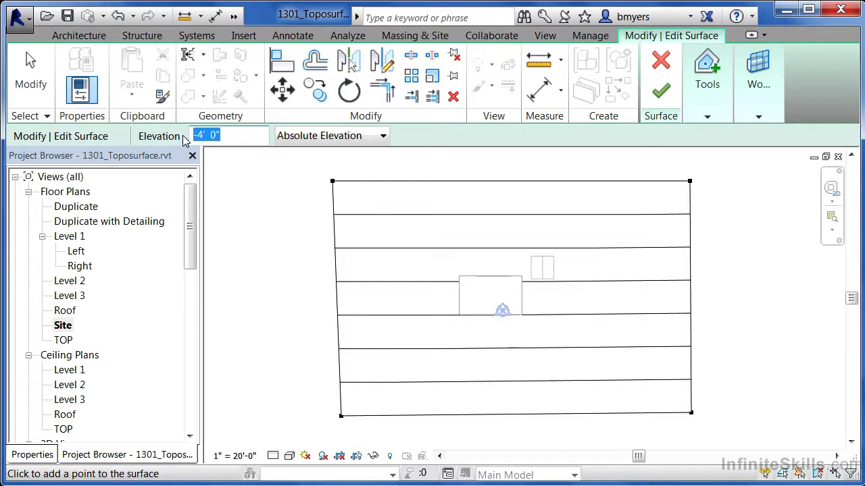
text(-0' )
text(8)
click(460, 276)
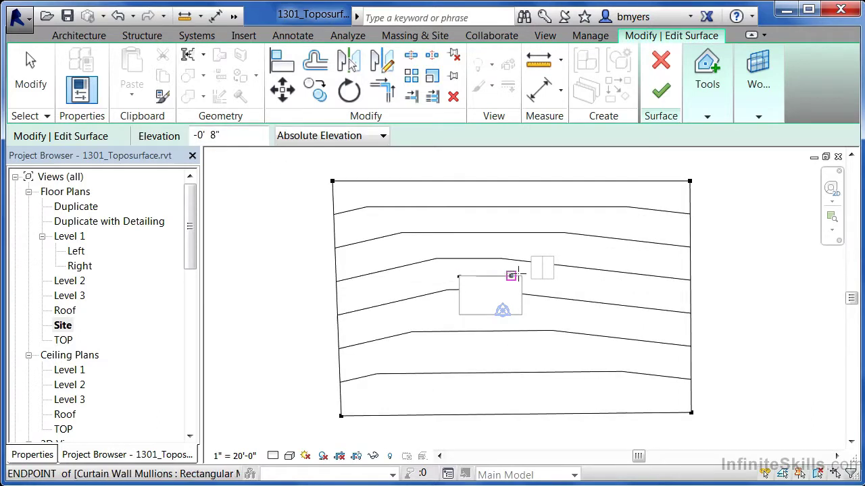
click(522, 276)
click(531, 256)
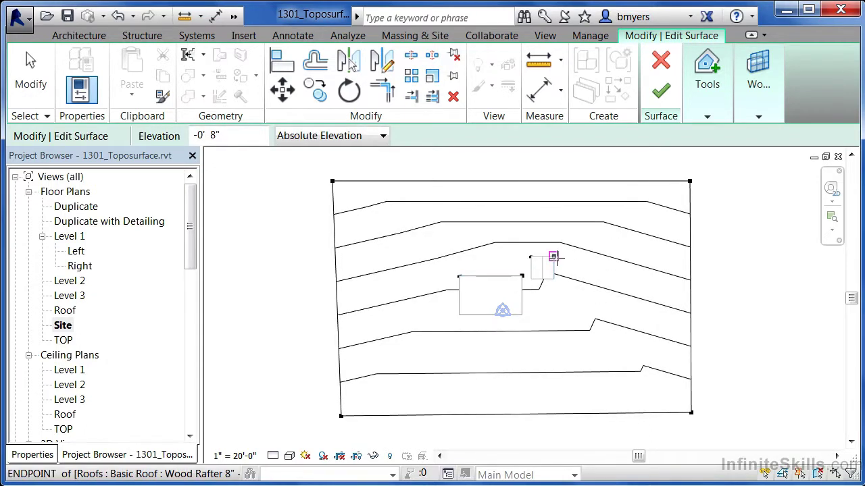
click(553, 257)
click(554, 278)
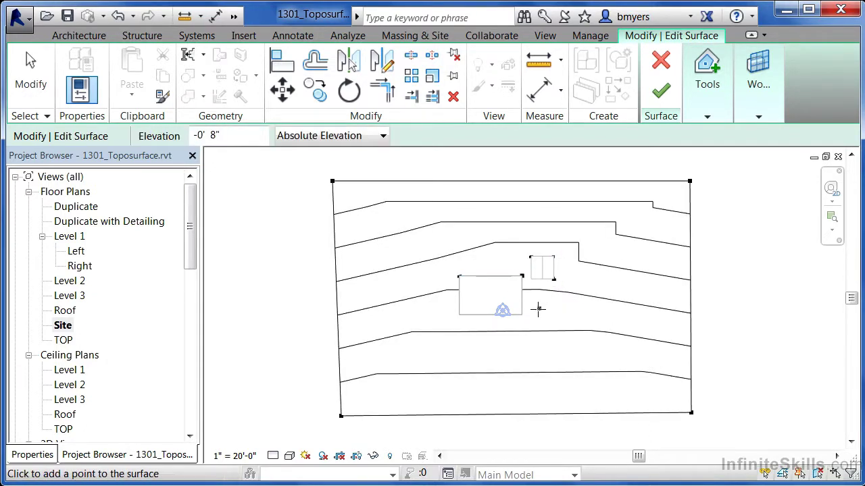
click(521, 315)
click(459, 315)
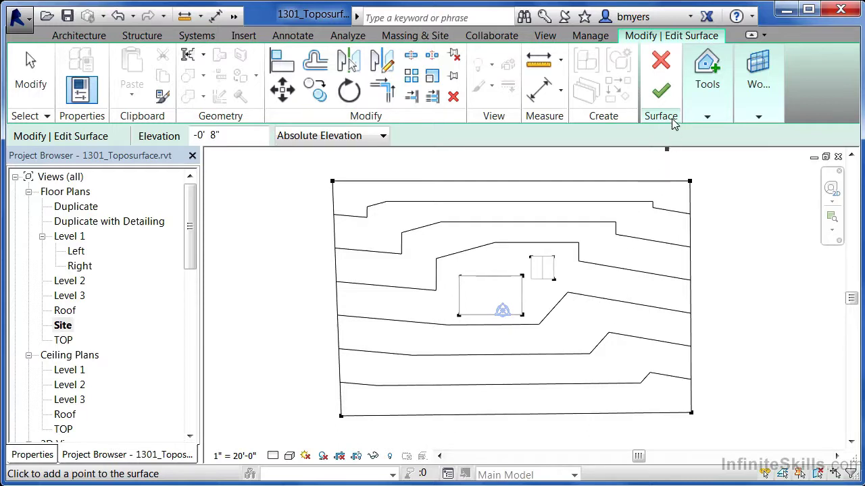
click(660, 93)
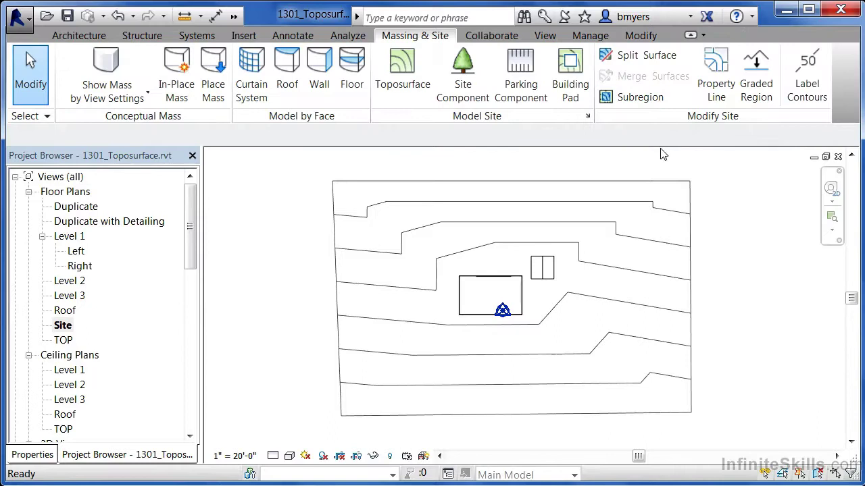
Open the default 3D view, set its visual style to Shaded and inspect the sloping terrain around the buildings
click(233, 16)
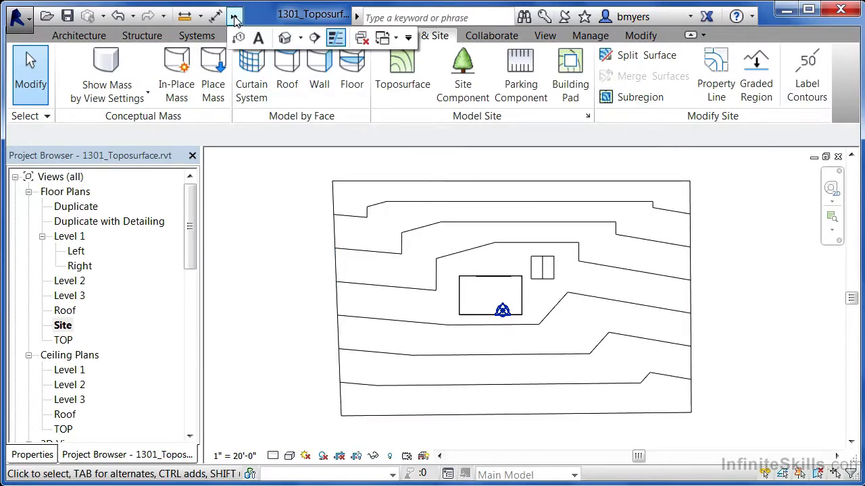
click(285, 39)
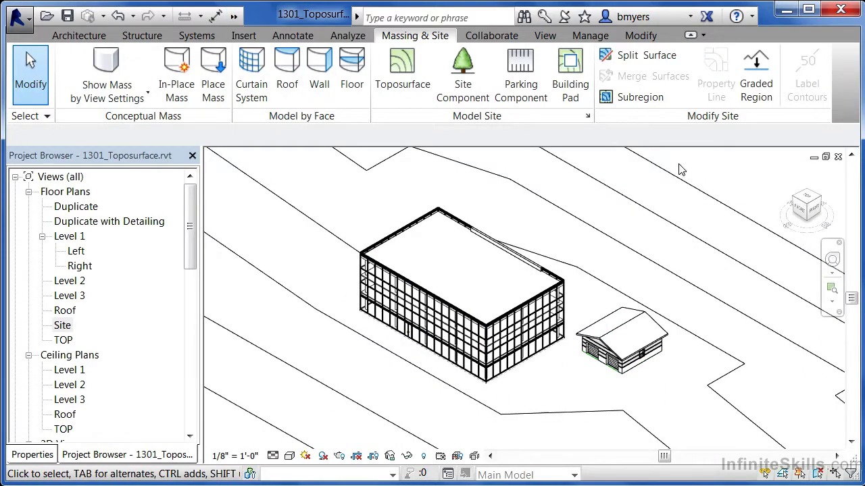
click(290, 457)
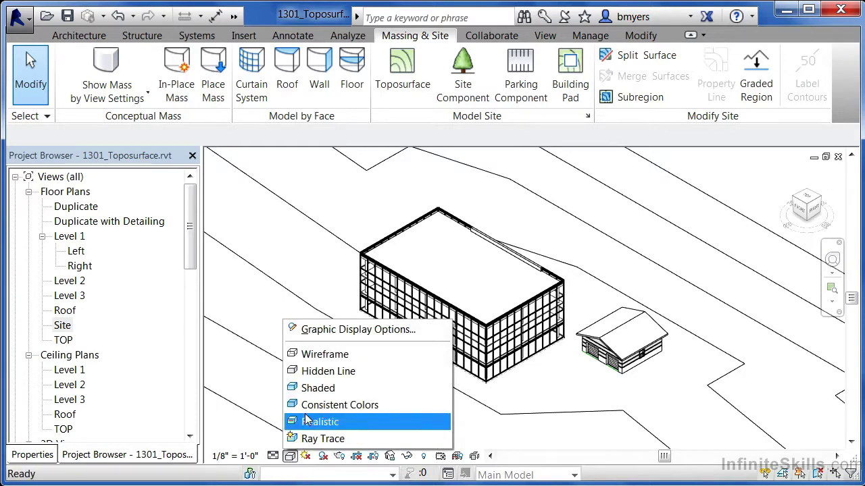
click(312, 390)
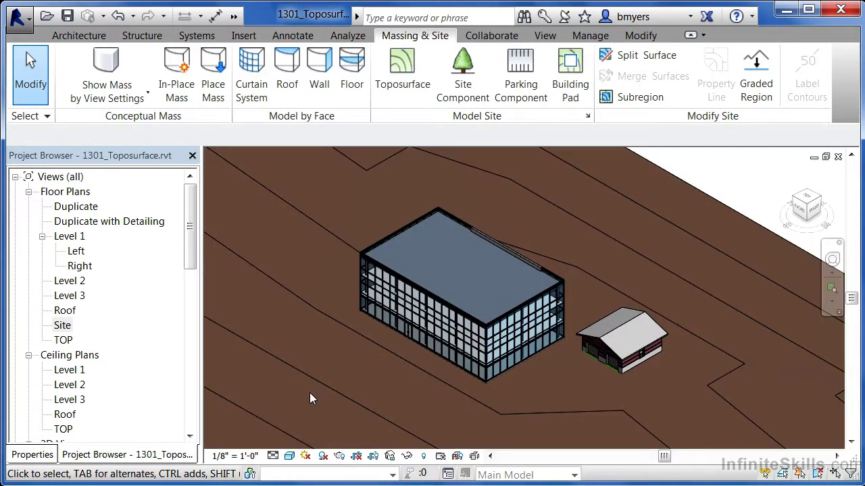
scroll(610, 194, down, 5)
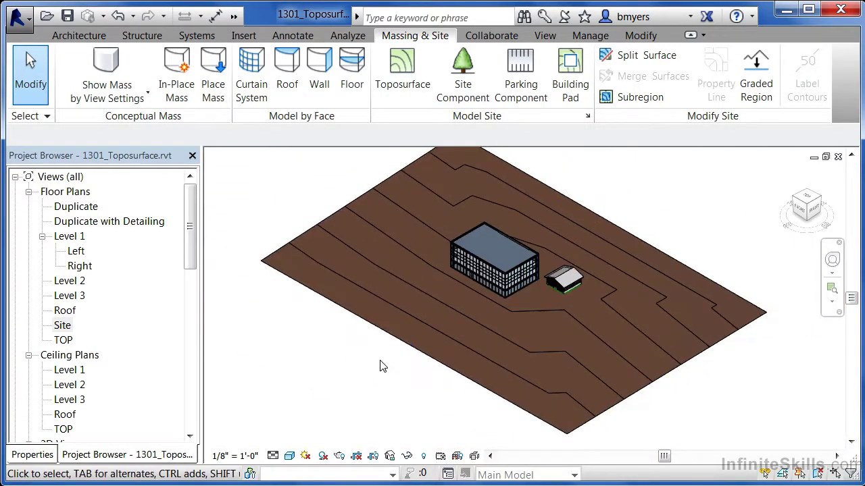
shift+middle_drag(339, 358, 524, 308)
drag(548, 266, 493, 283)
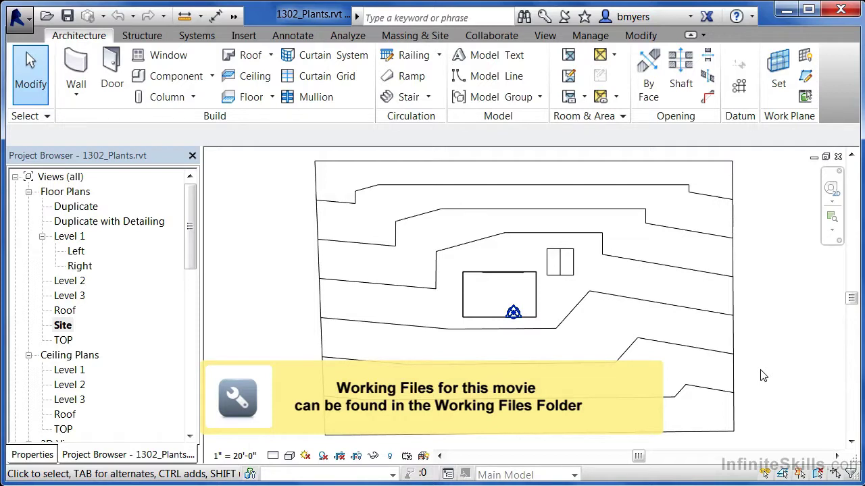
Place four RPC Tree - Deciduous Red Maple - 30' site components in a cluster near the site's upper-left corner
click(414, 36)
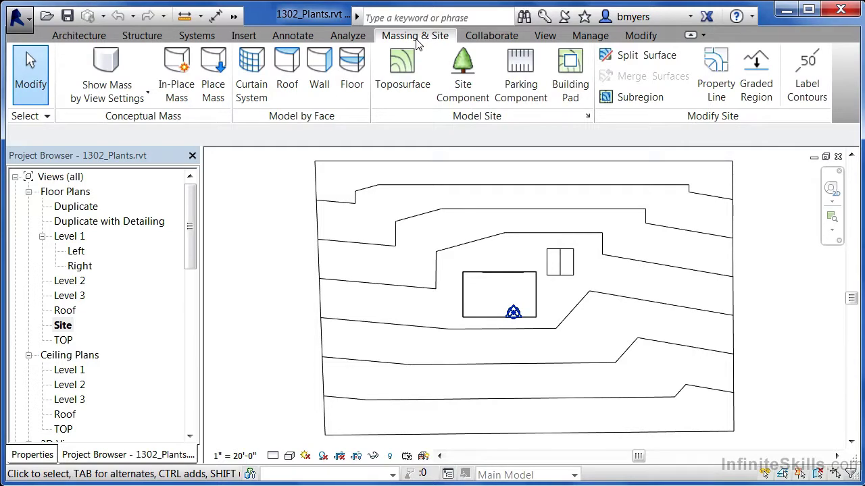
click(459, 88)
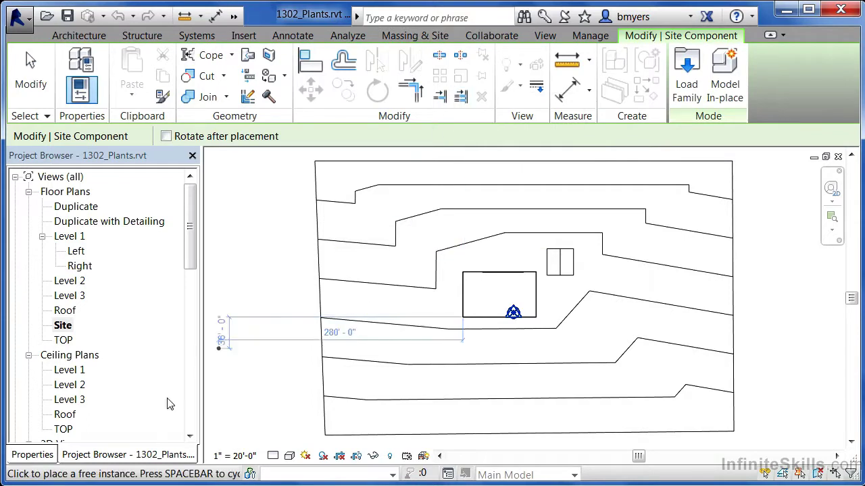
click(45, 457)
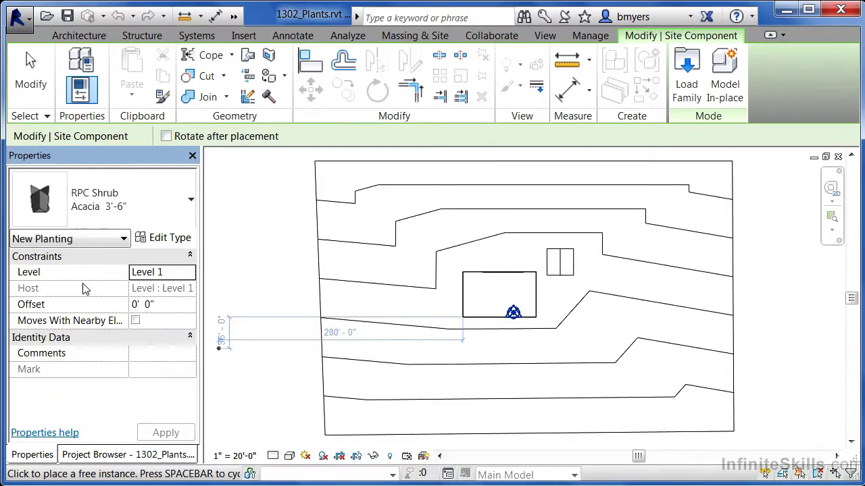
click(148, 221)
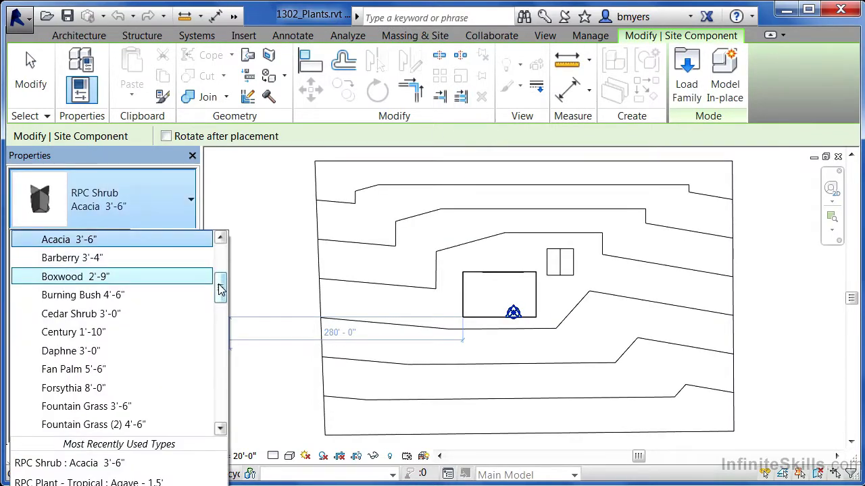
drag(221, 291, 221, 382)
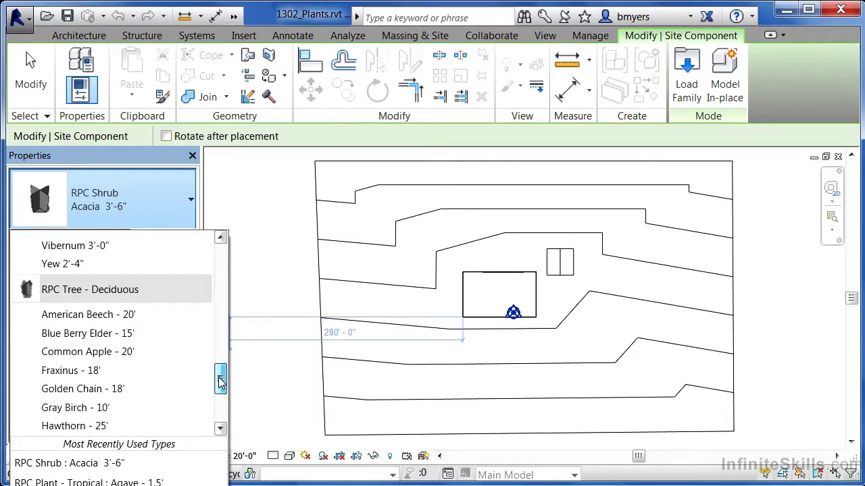
drag(220, 382, 221, 408)
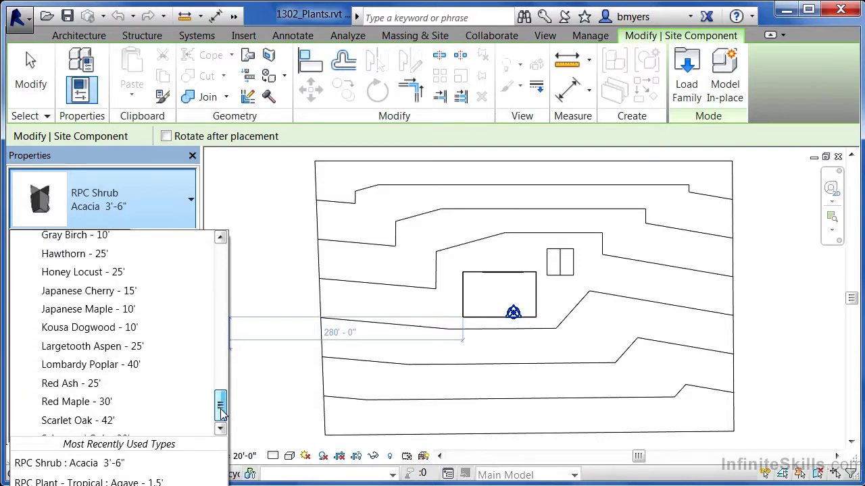
click(93, 402)
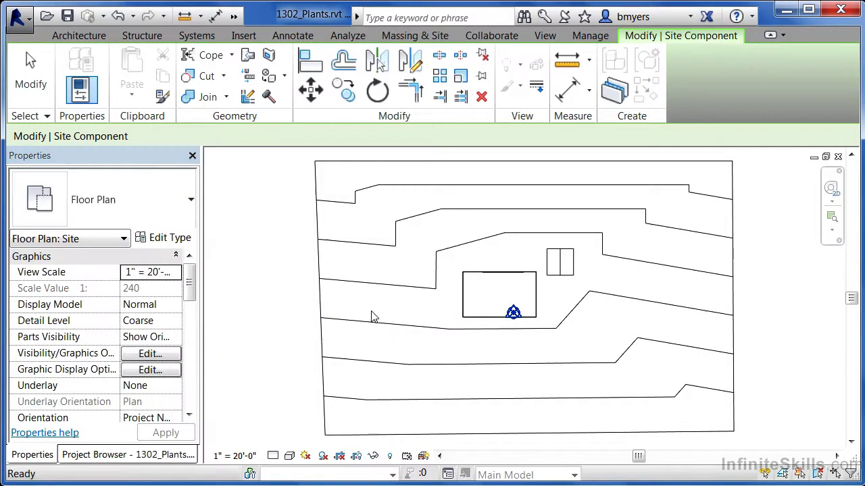
click(392, 202)
click(361, 217)
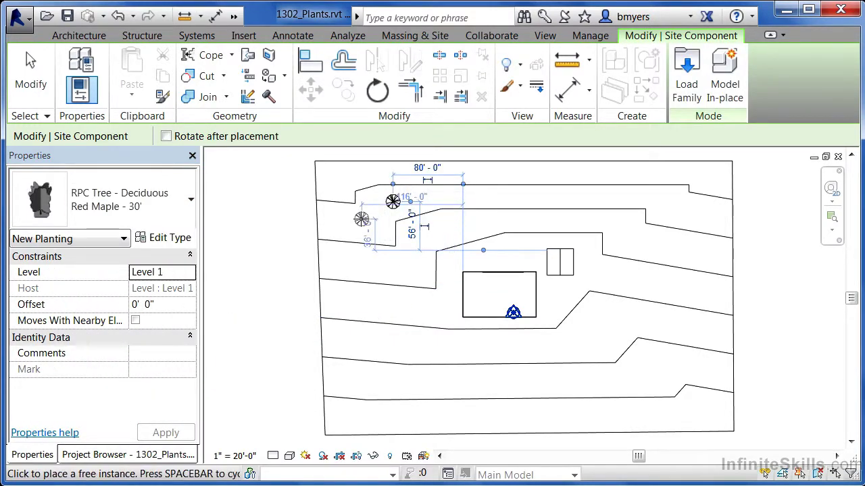
click(368, 198)
click(333, 212)
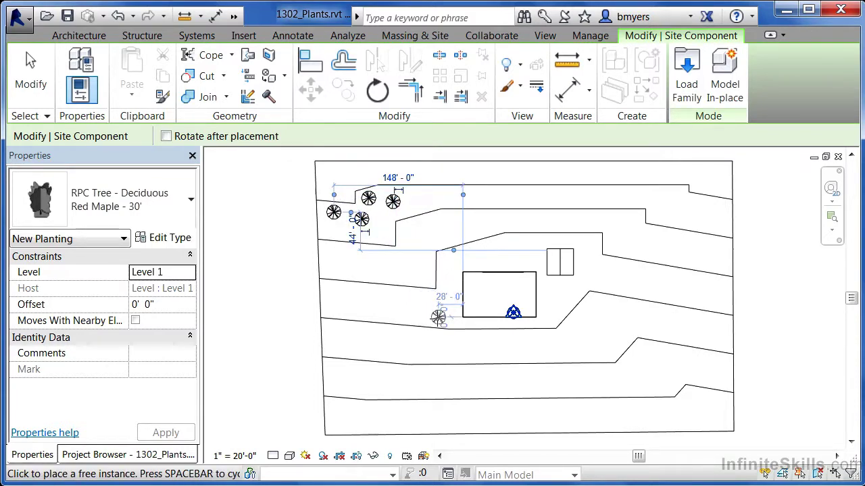
Place one Red Maple - 30' beside the large building's lower-left corner and five more in the site's upper-left tree cluster
click(438, 317)
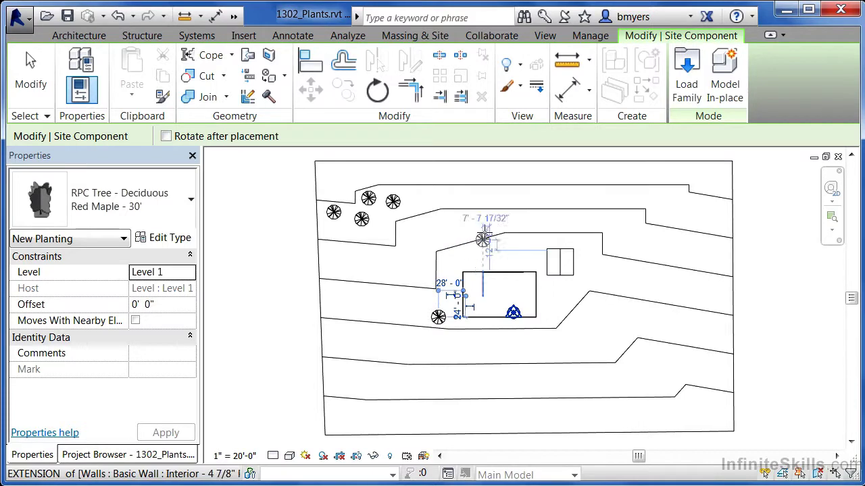
click(413, 177)
click(390, 184)
click(375, 170)
click(358, 177)
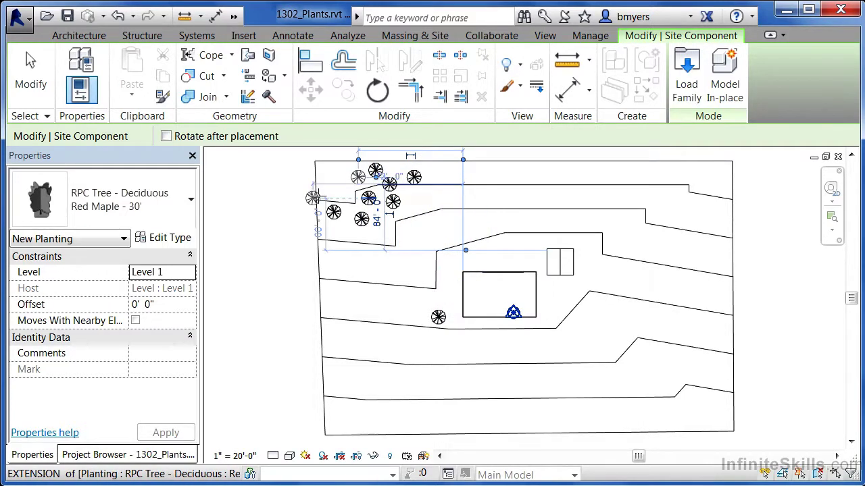
click(337, 191)
Place six RPC Plant - Tropical Japanese Fern - 2.5' along the large building's lower wall, three near each end
click(154, 216)
drag(220, 389, 212, 255)
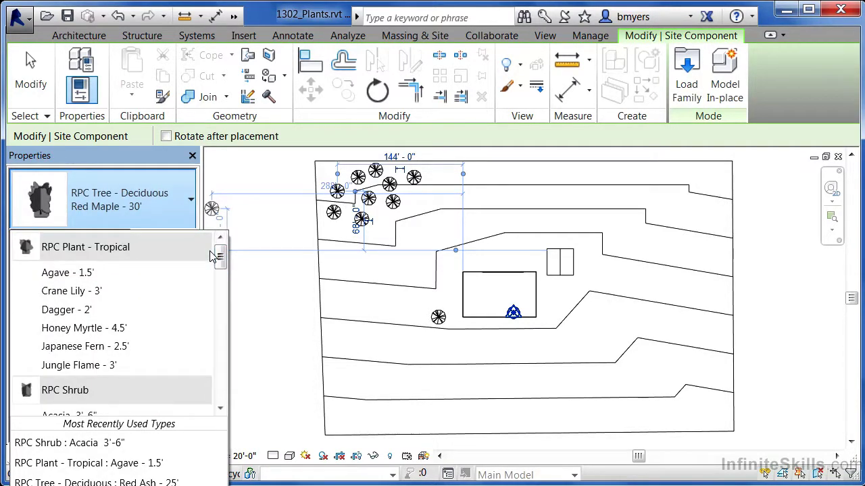
click(86, 346)
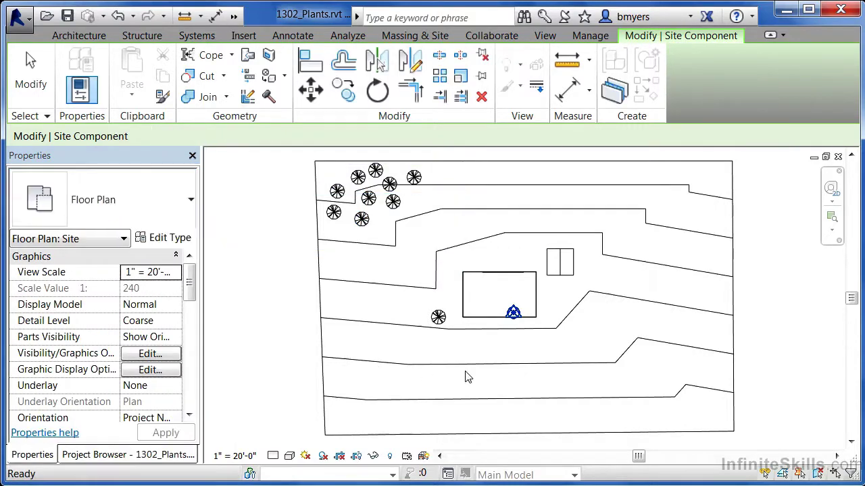
click(523, 321)
scroll(521, 318, up, 6)
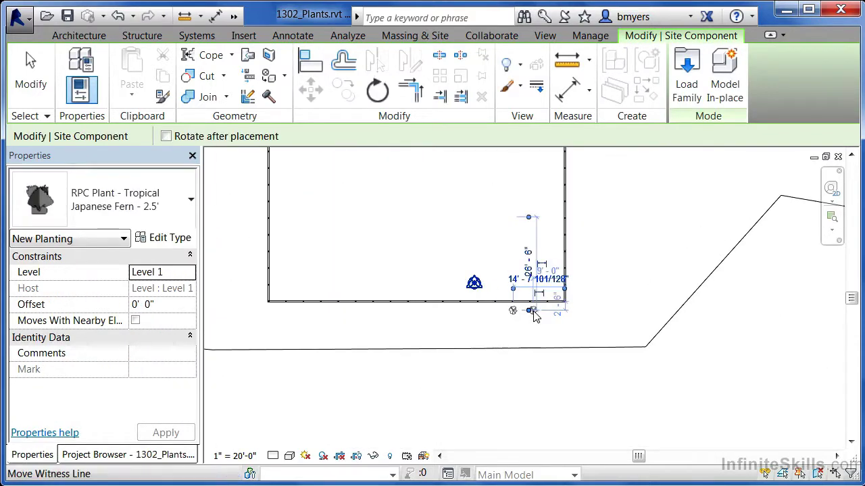
click(548, 314)
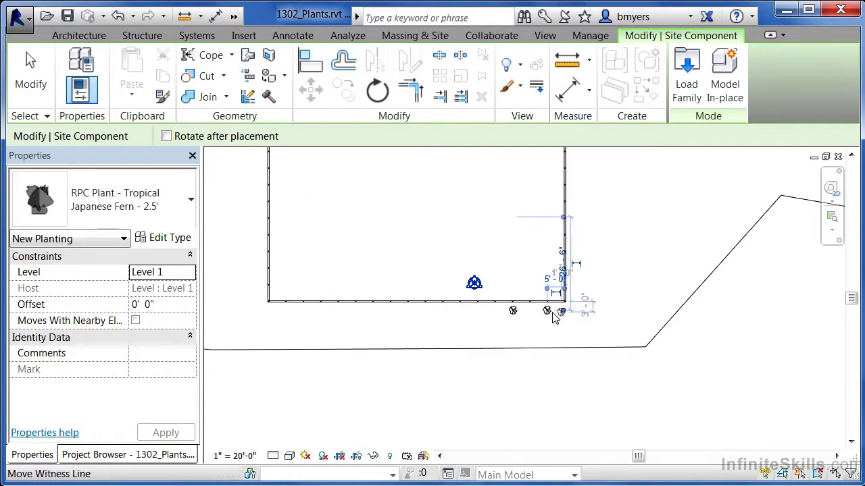
click(485, 311)
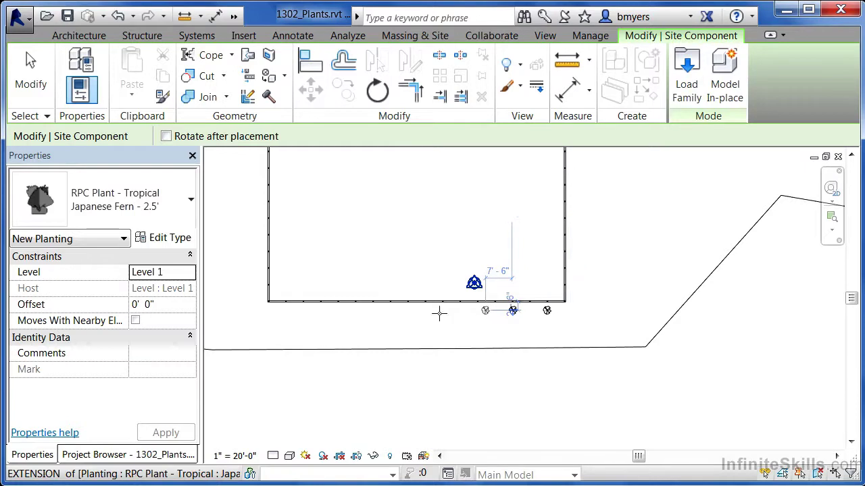
click(275, 310)
click(312, 310)
Place three RPC Shrub Forsythia 8'-0" in a vertical row outside the large building's right wall and finish placing components
click(102, 199)
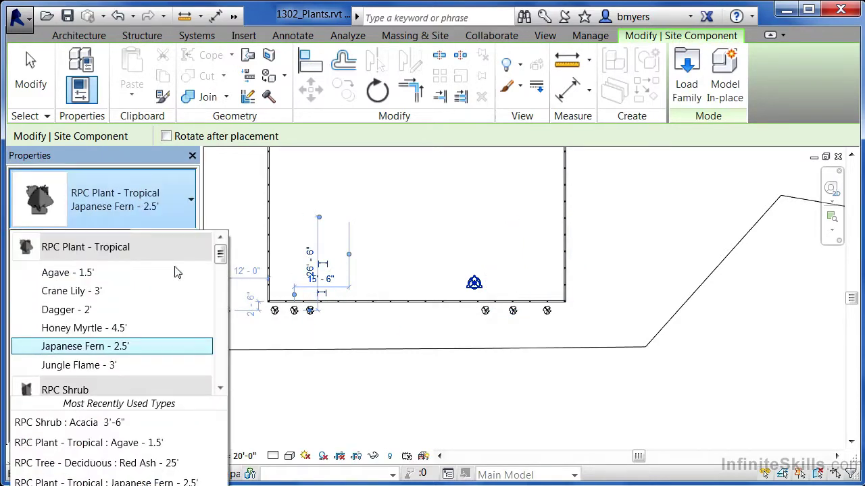
click(221, 390)
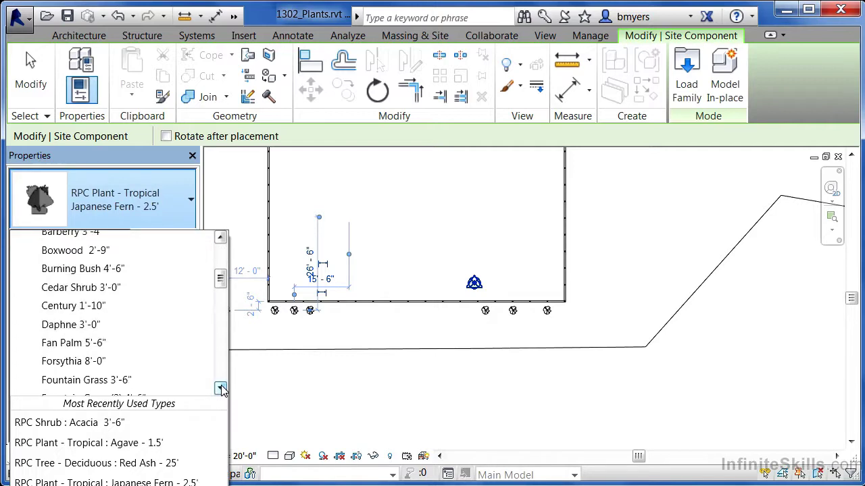
scroll(203, 375, down, 1)
click(85, 293)
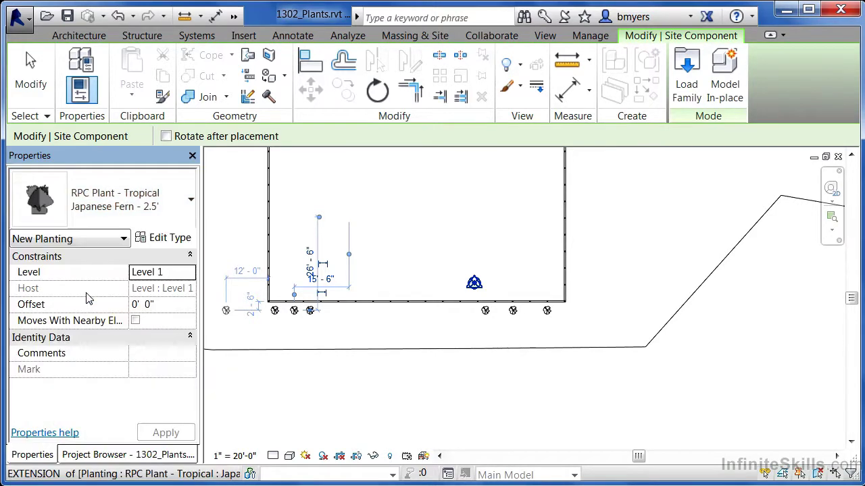
scroll(547, 365, down, 3)
click(571, 319)
click(571, 298)
scroll(571, 273, up, 3)
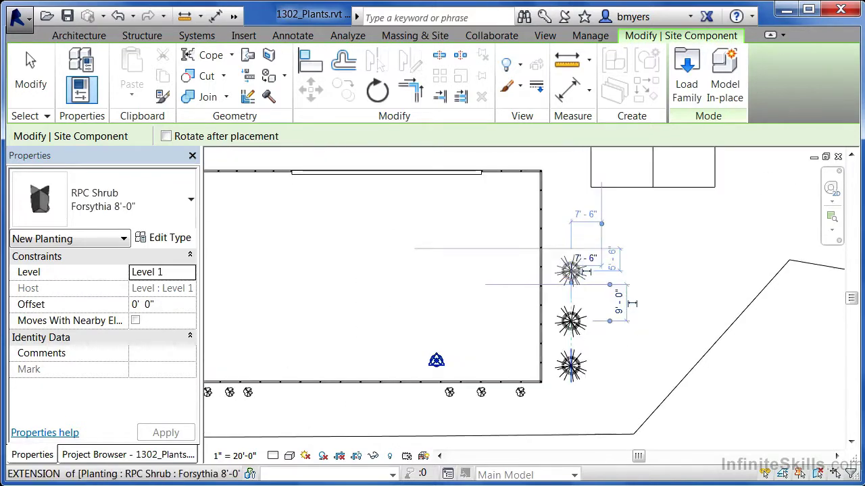
click(570, 274)
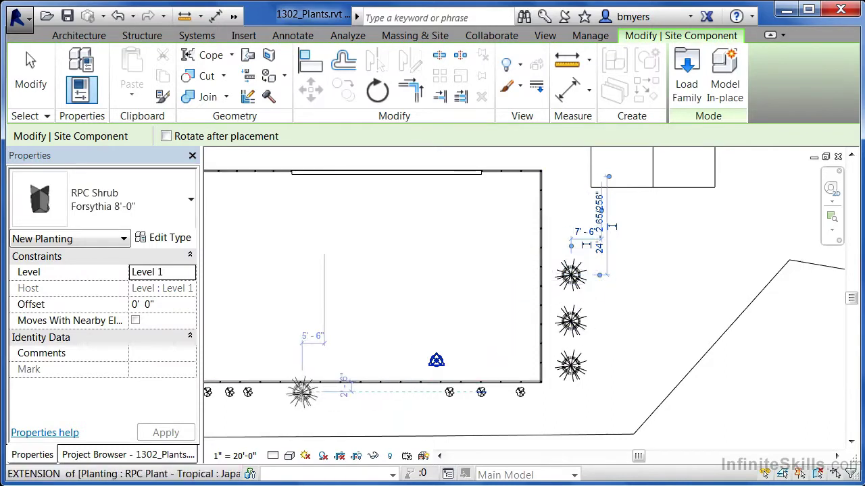
key(Escape)
key(Escape)
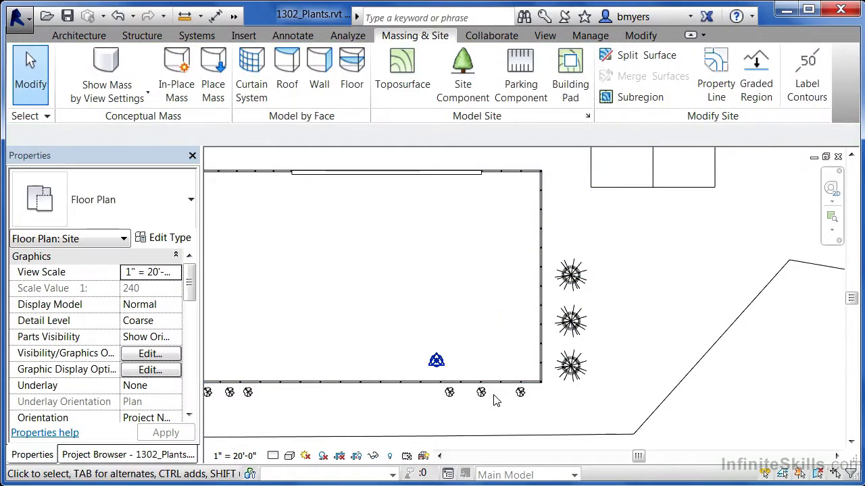
Open the 3D View 1 perspective to view the planting around the building
scroll(496, 356, down, 5)
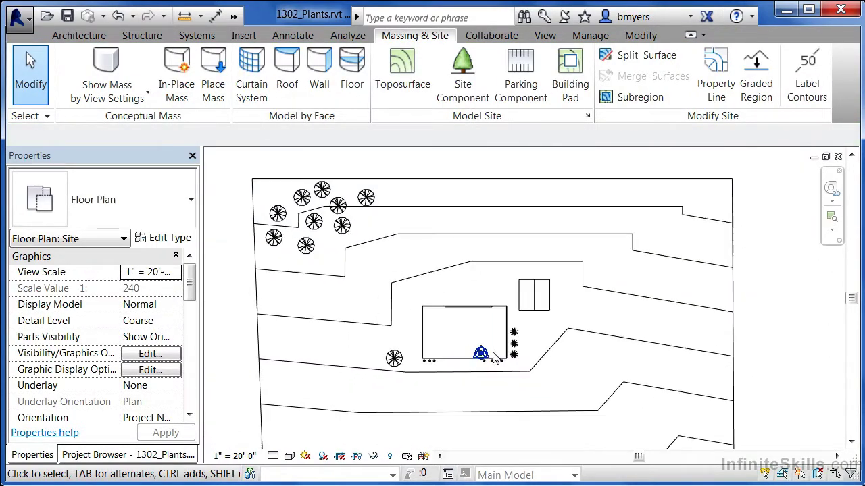
scroll(416, 224, up, 1)
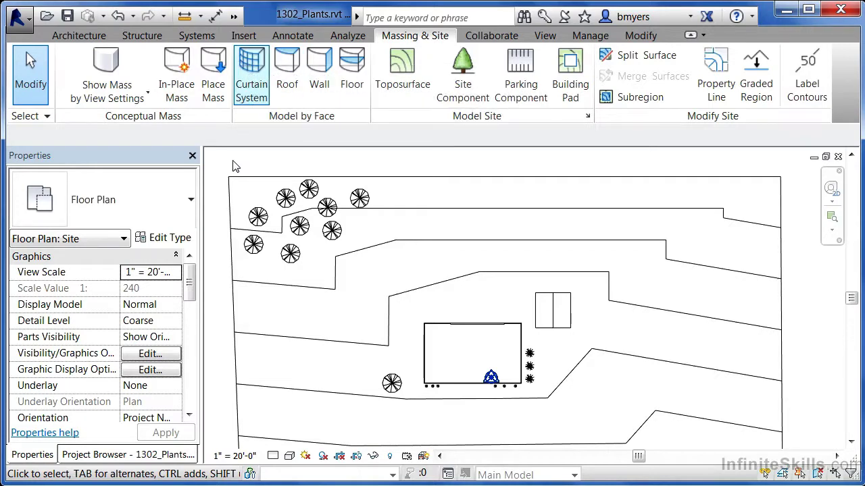
click(154, 452)
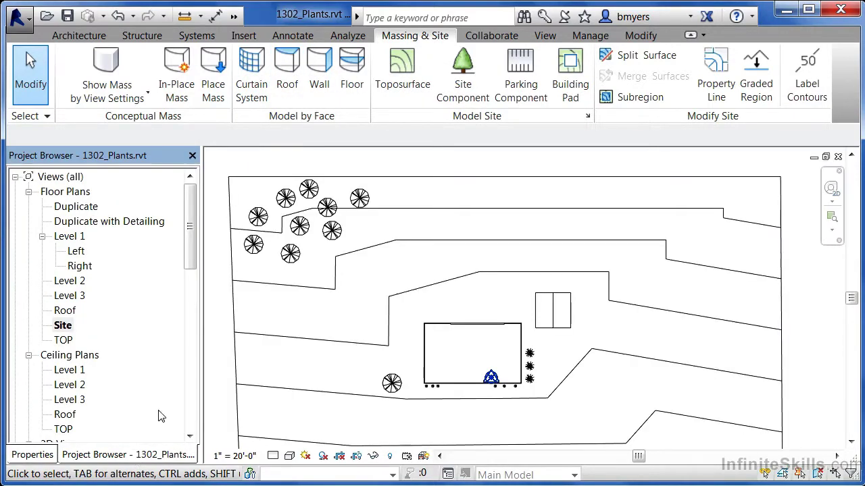
drag(191, 235, 192, 305)
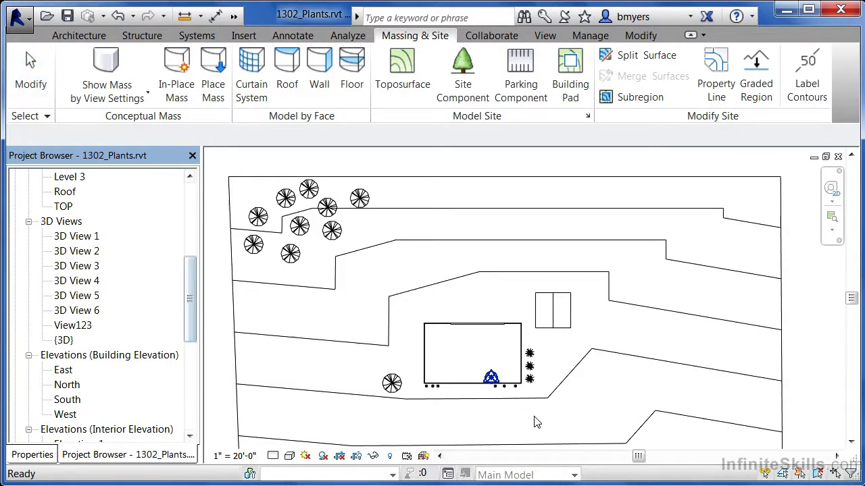
double_click(79, 240)
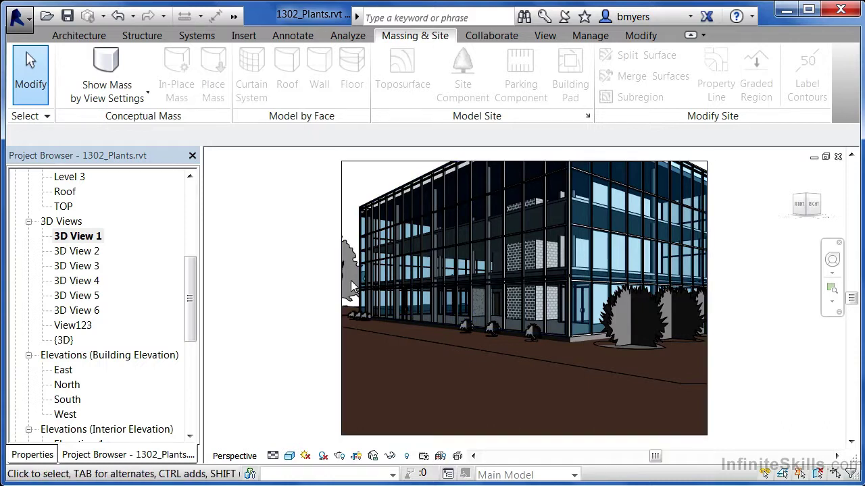
Enlarge the 3D View 1 crop region on its left, right and top sides to include the plants and more of the building
click(340, 344)
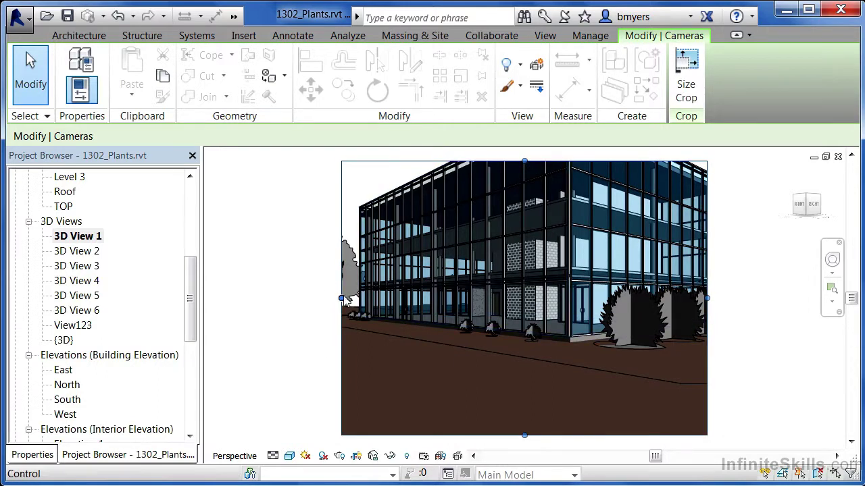
drag(342, 301, 314, 304)
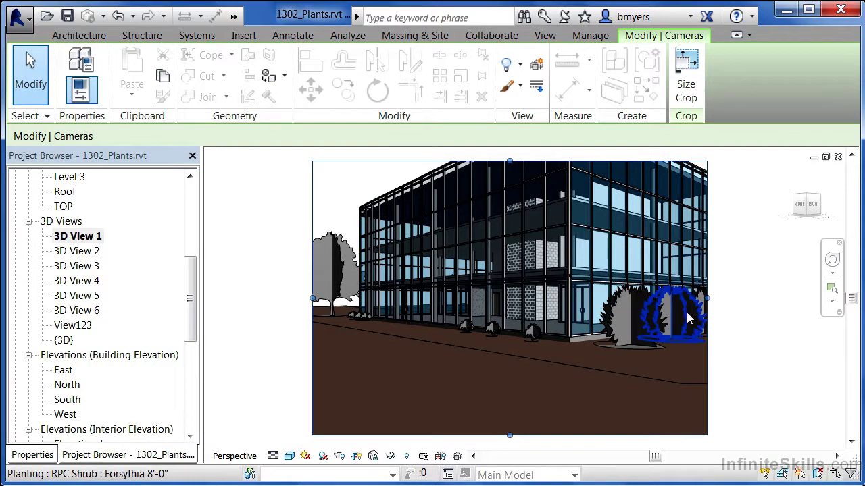
drag(707, 298, 781, 299)
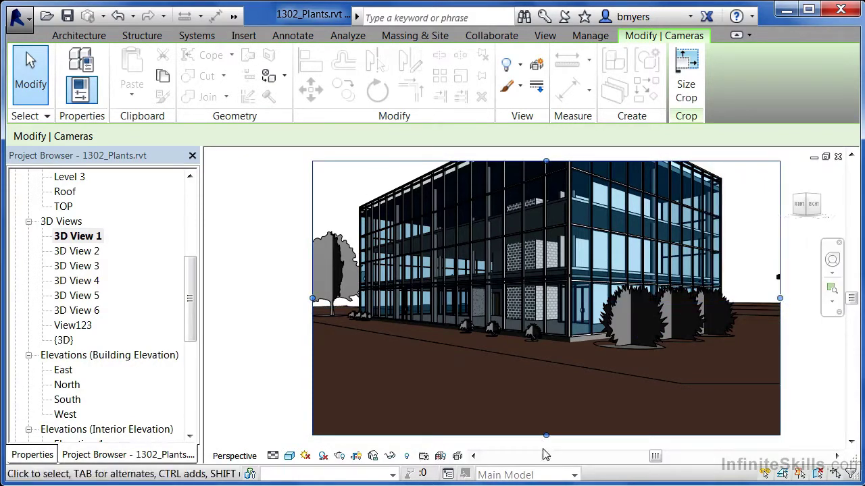
scroll(412, 449, down, 2)
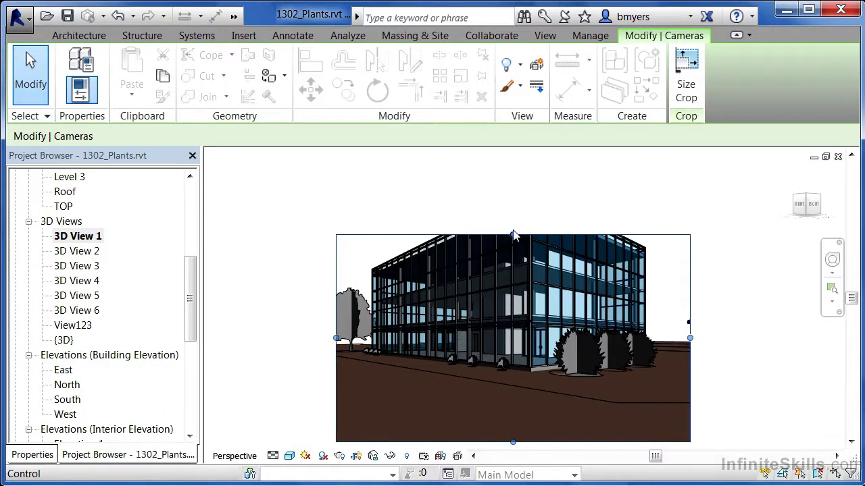
drag(514, 235, 516, 200)
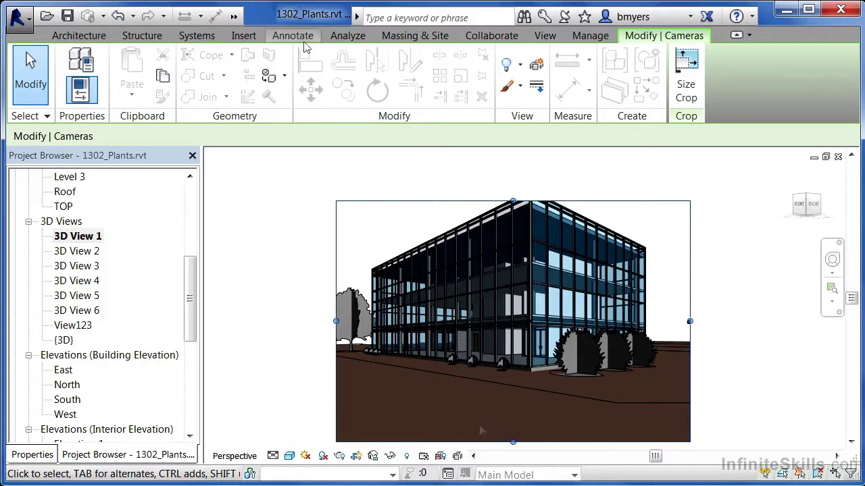
click(403, 35)
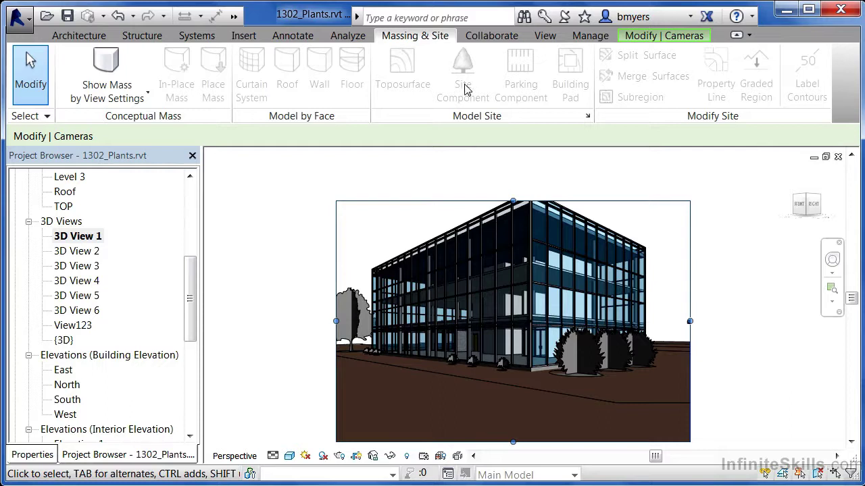
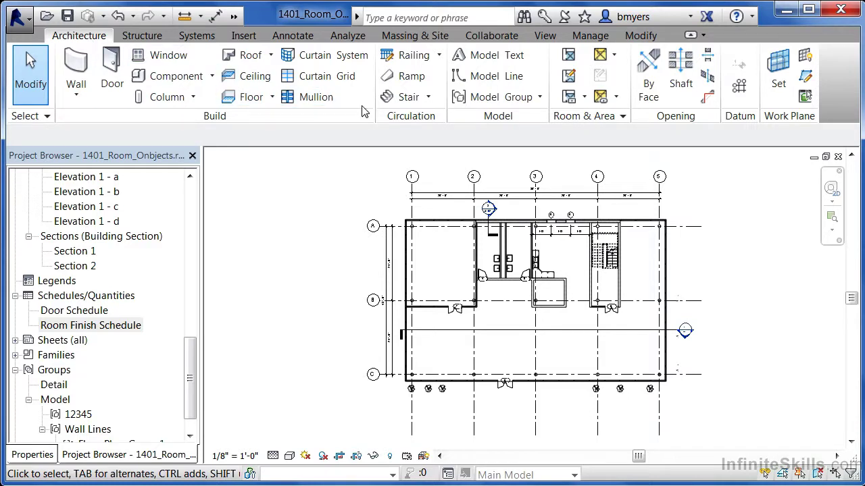
Place two tagged rooms: one in the small enclosed shaft at grid B-3, one in the large open area beside it
click(570, 61)
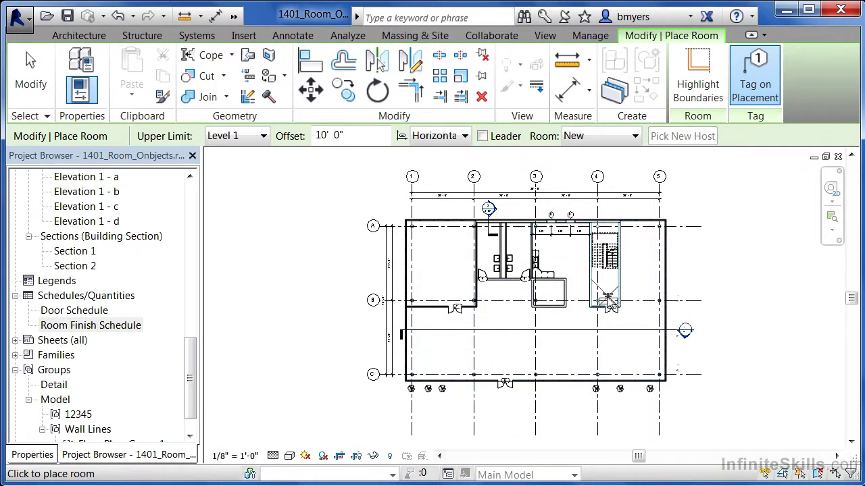
click(548, 297)
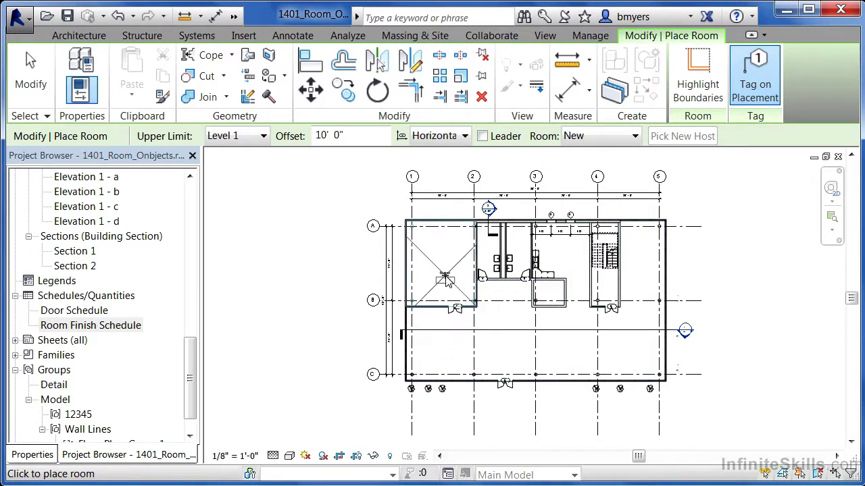
scroll(544, 291, up, 3)
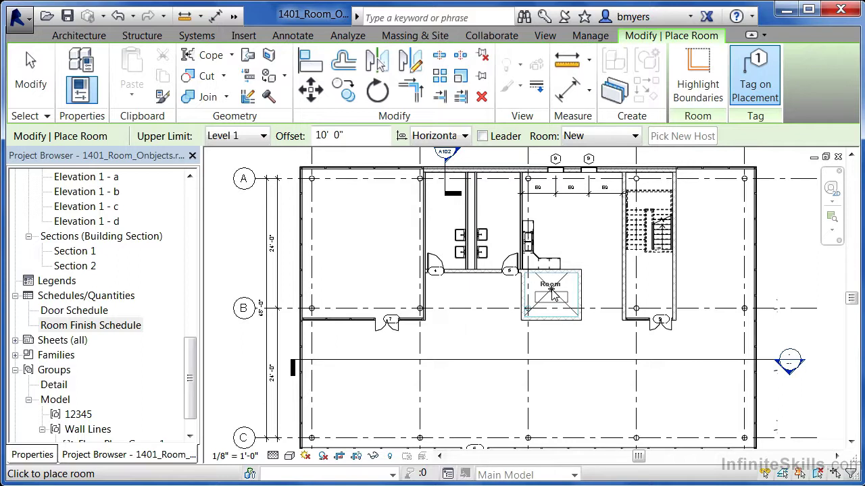
click(552, 291)
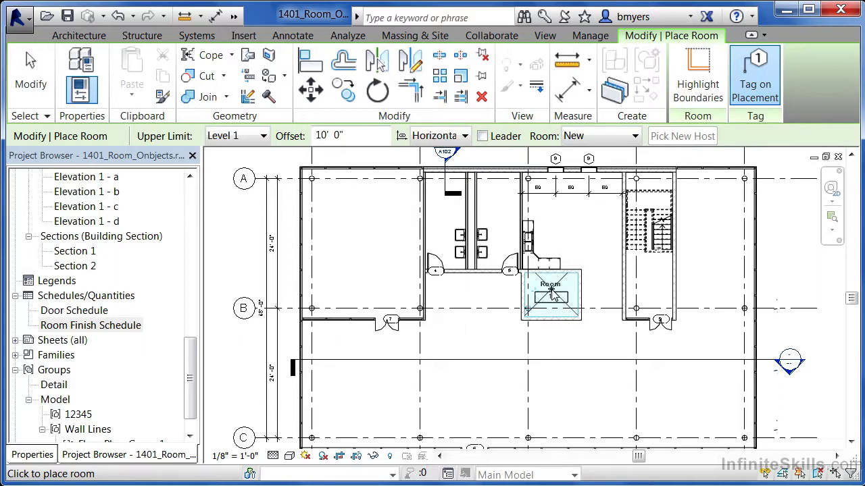
click(476, 331)
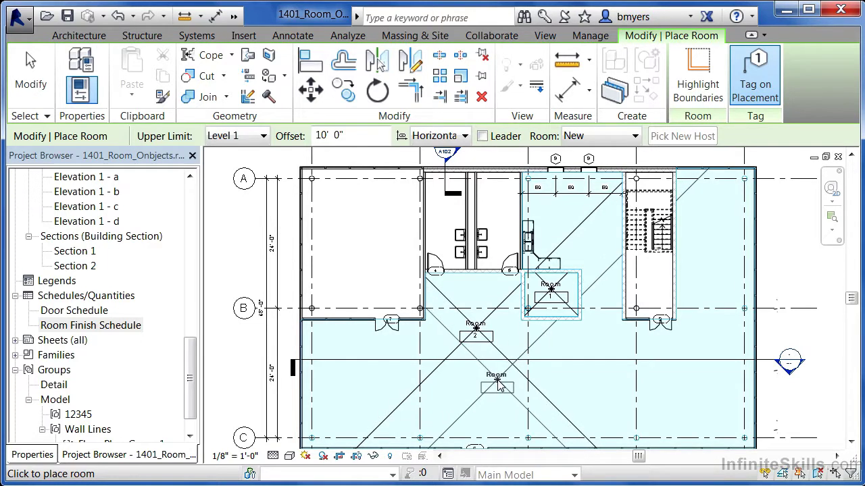
key(Escape)
key(Escape)
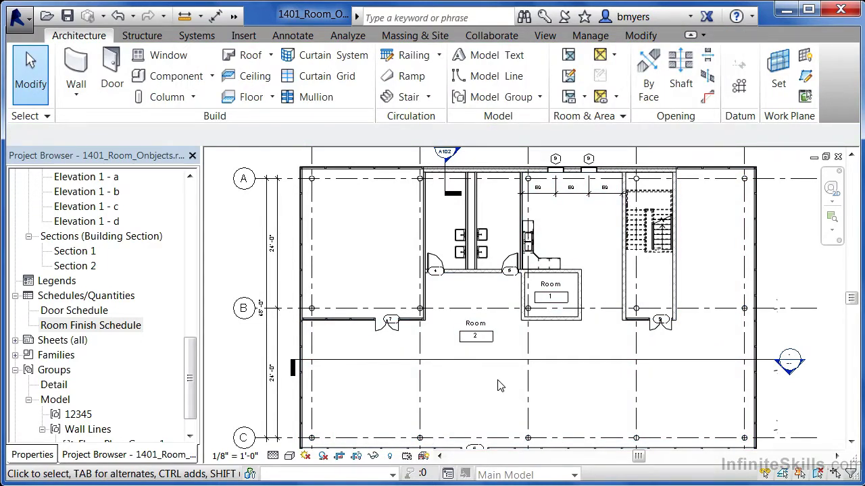
Rename room 1, the small enclosed shaft, to ELEV in its room tag
scroll(551, 287, up, 3)
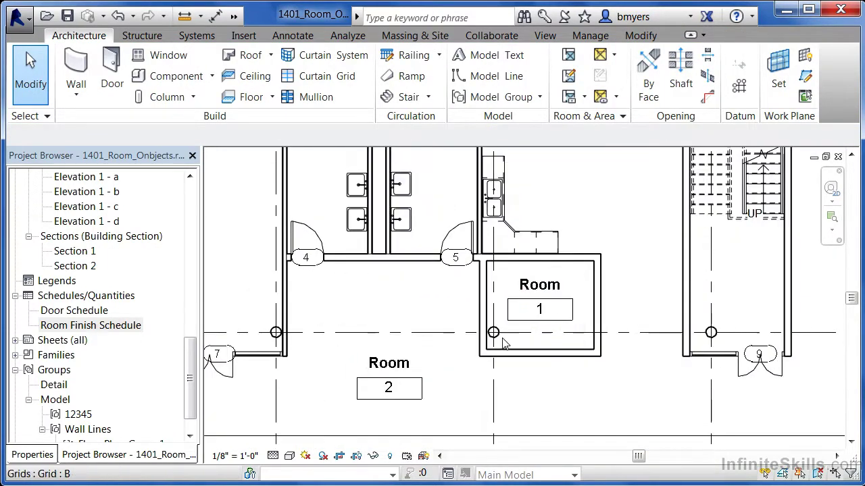
scroll(503, 345, up, 1)
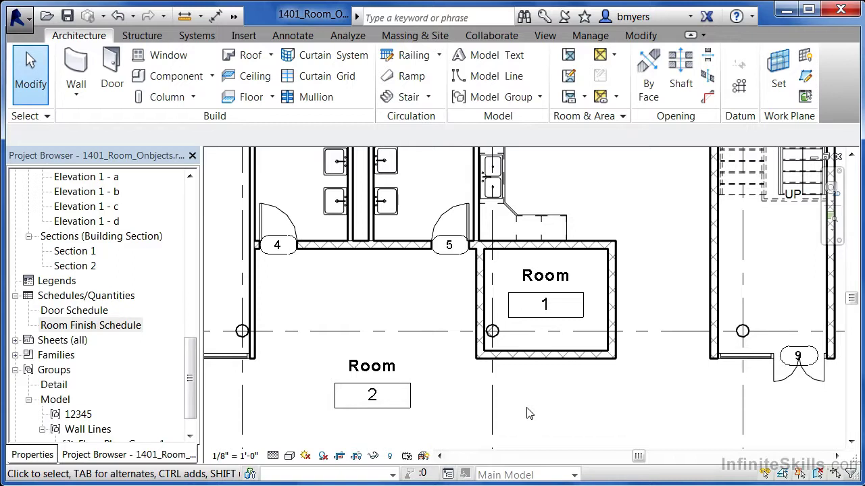
click(534, 283)
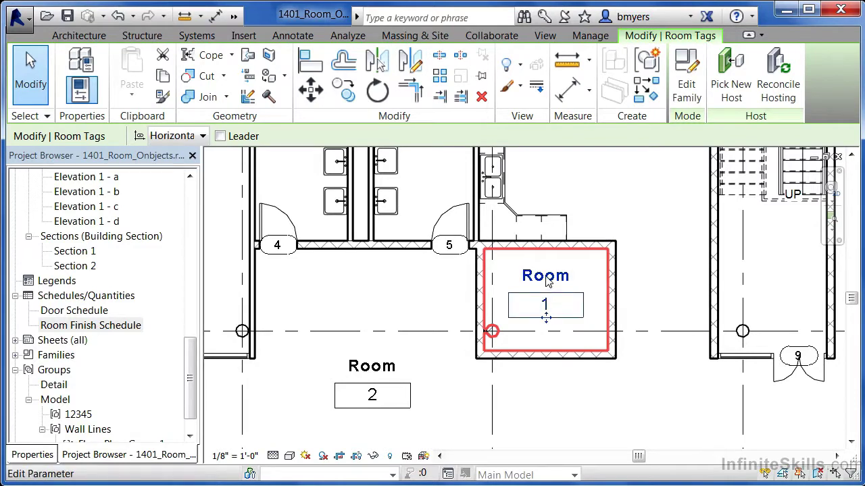
click(550, 284)
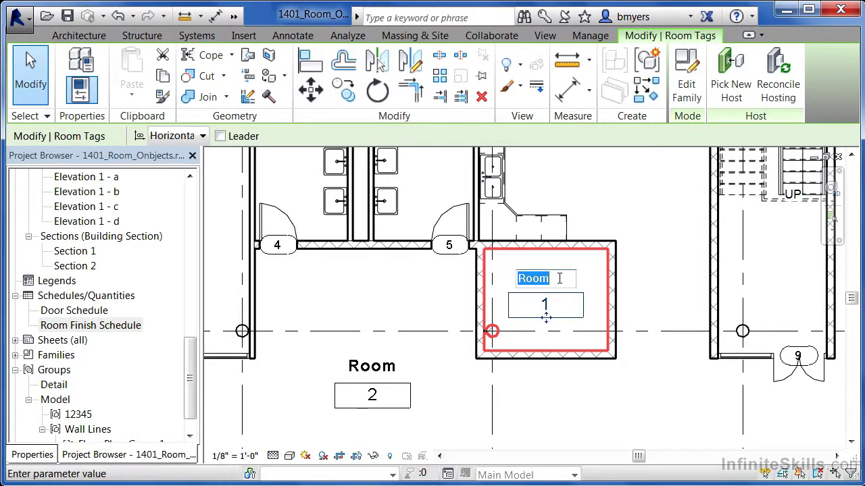
text(ELEV)
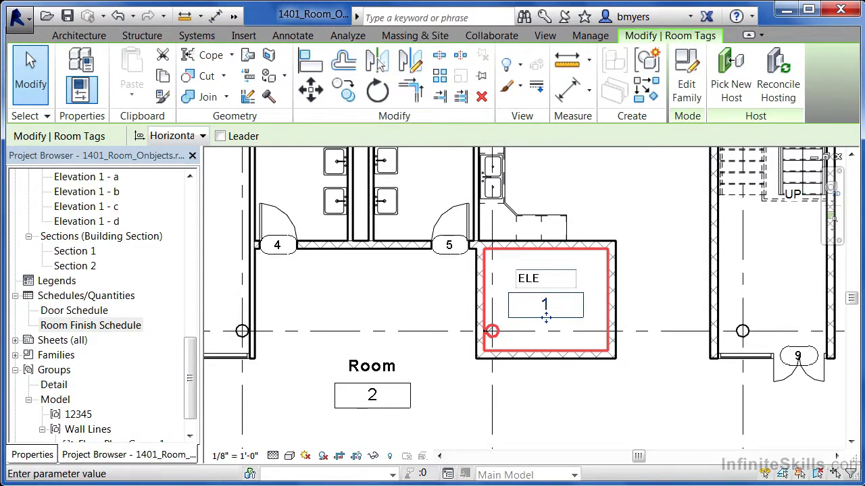
click(581, 375)
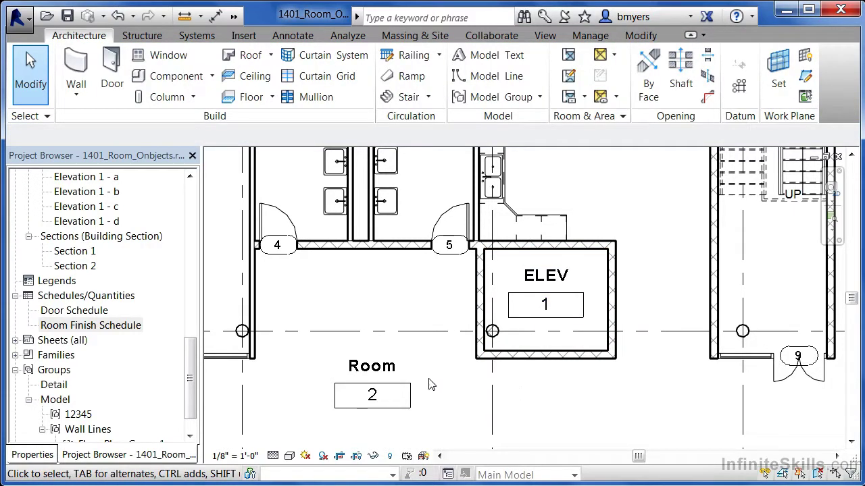
Rename room 2, the large open area, to Entry in its room tag and deselect it
click(376, 375)
click(374, 369)
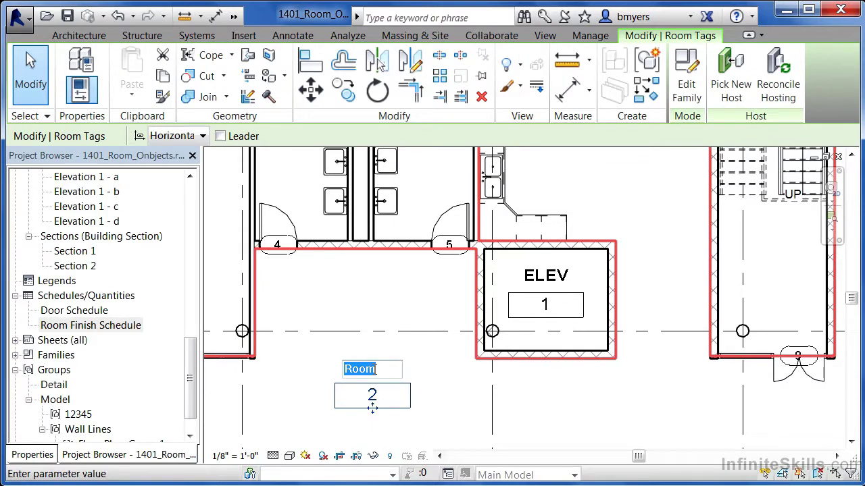
text(Entry)
key(Return)
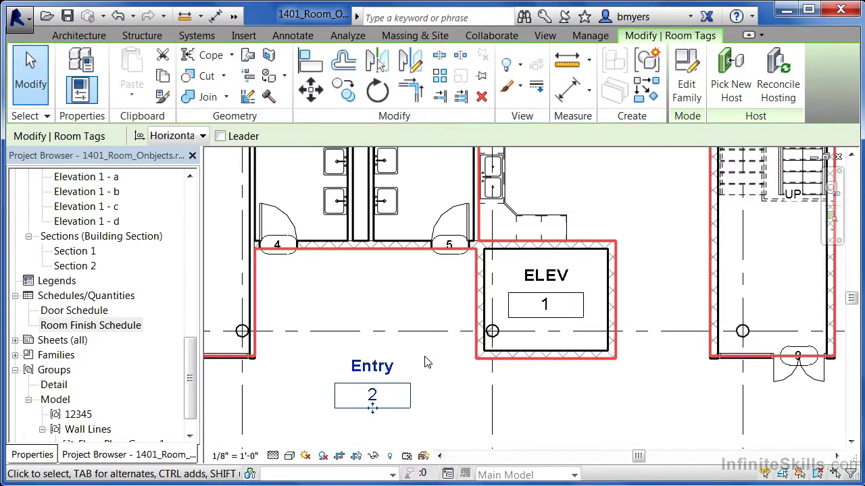
key(Escape)
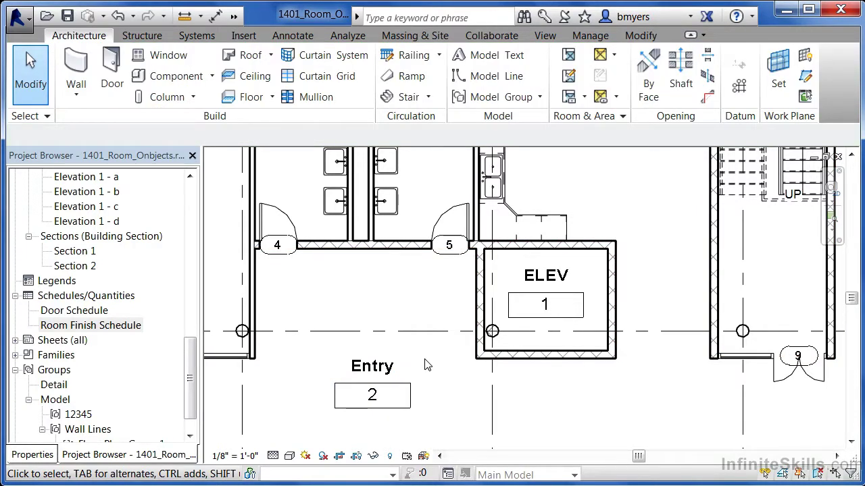
click(373, 397)
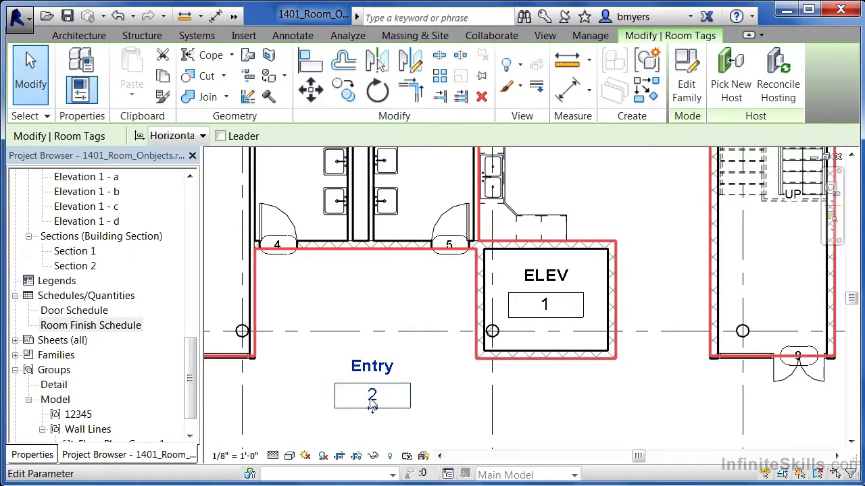
click(372, 398)
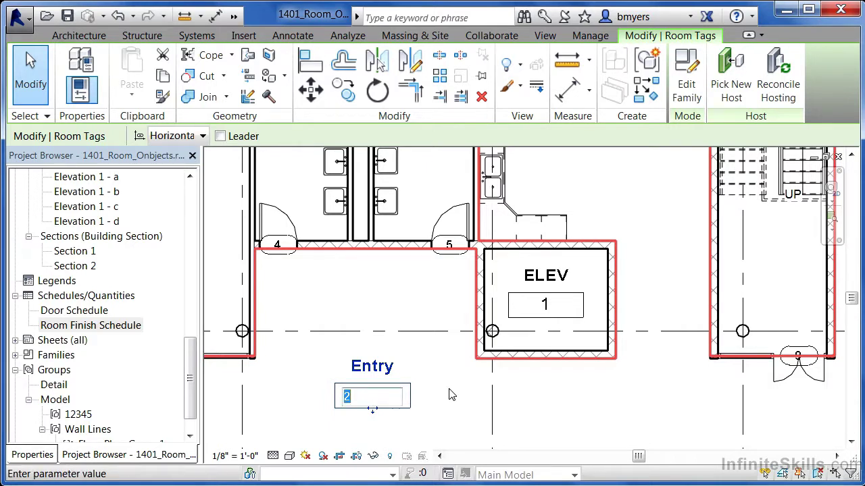
key(Escape)
scroll(451, 396, down, 5)
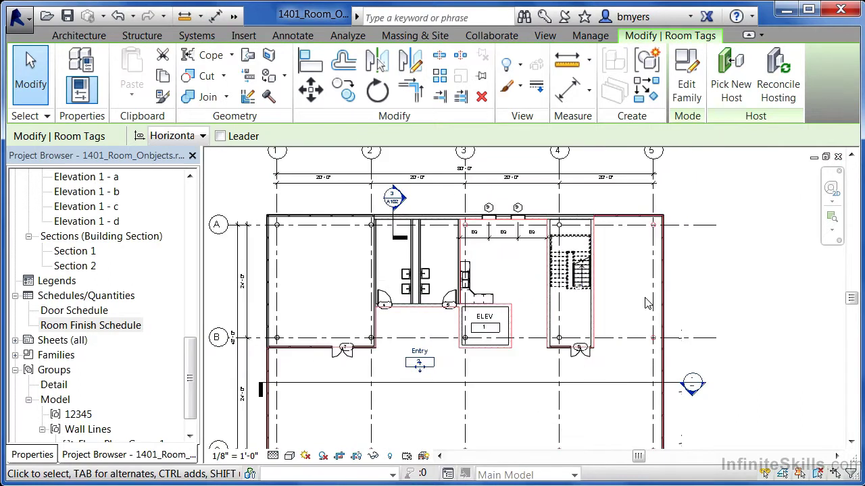
click(687, 303)
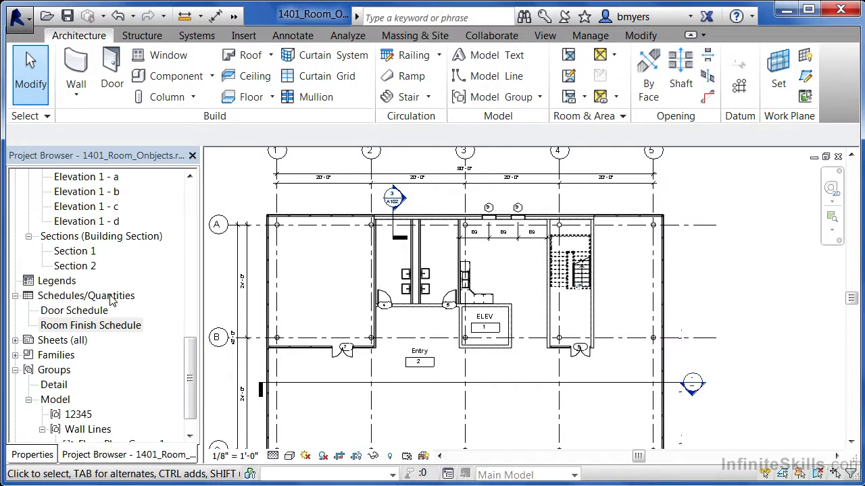
Open the Room Finish Schedule and insert five data rows for unplaced rooms
double_click(80, 327)
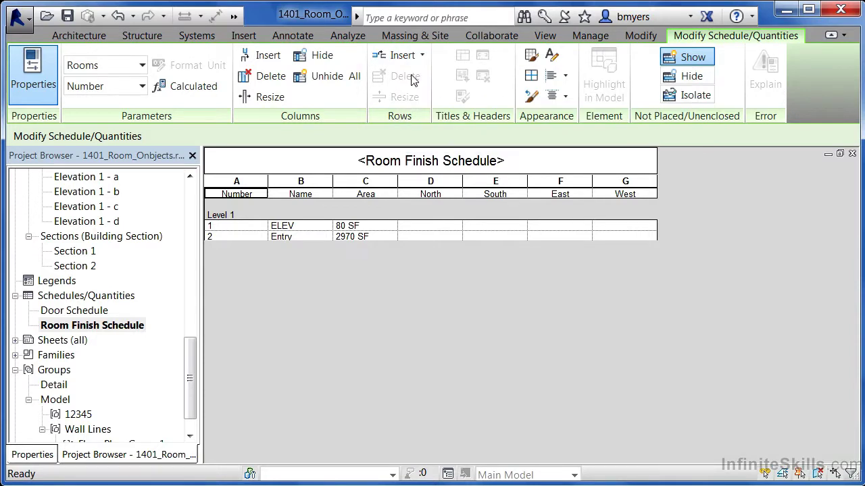
click(404, 55)
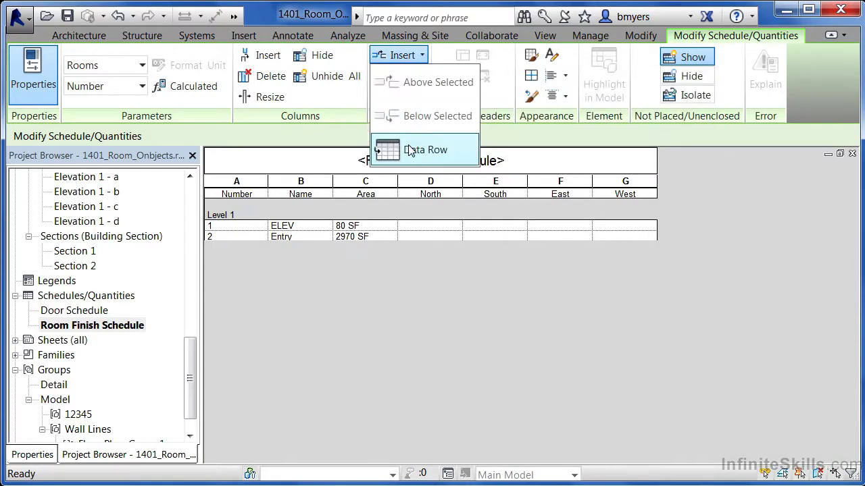
click(408, 150)
click(400, 55)
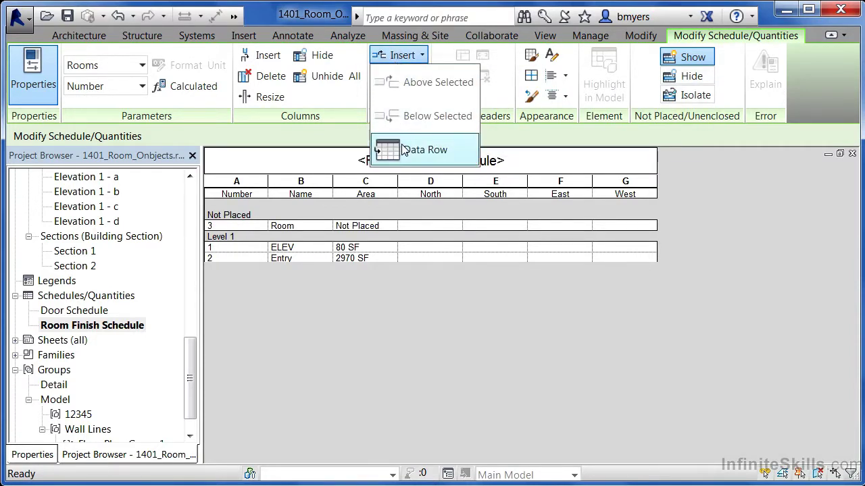
click(406, 150)
click(402, 55)
click(406, 150)
click(400, 55)
click(407, 150)
click(401, 55)
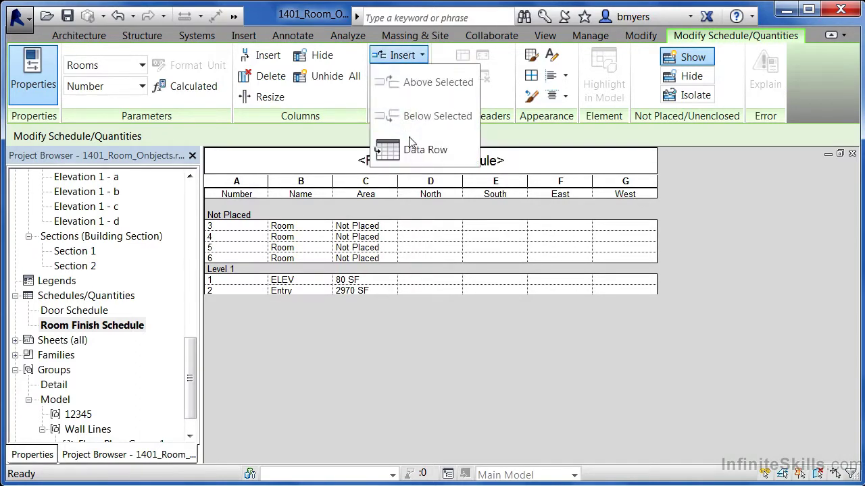
click(409, 150)
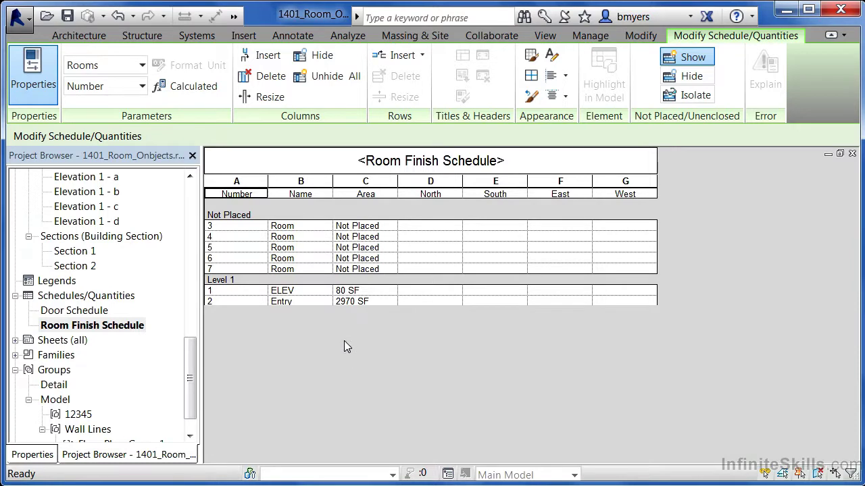
Name unplaced rooms 3 to 7 in the schedule Office, Break, Mens, Womens and Stair
click(305, 226)
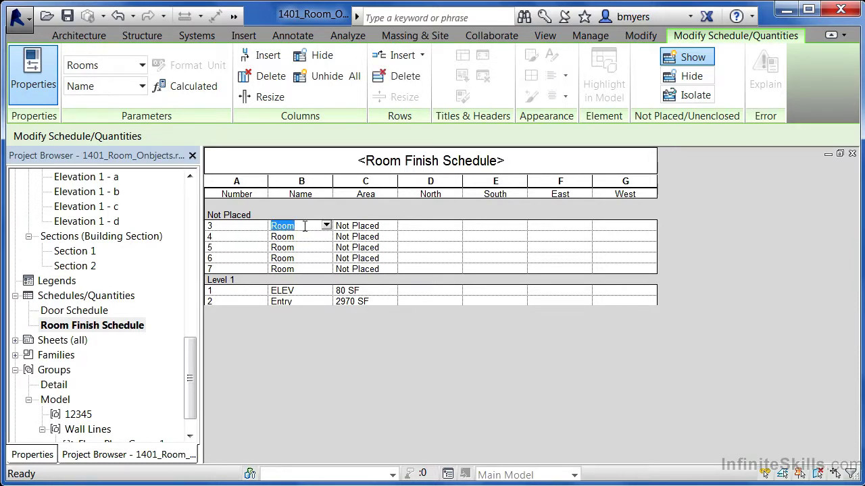
text(Office)
click(308, 237)
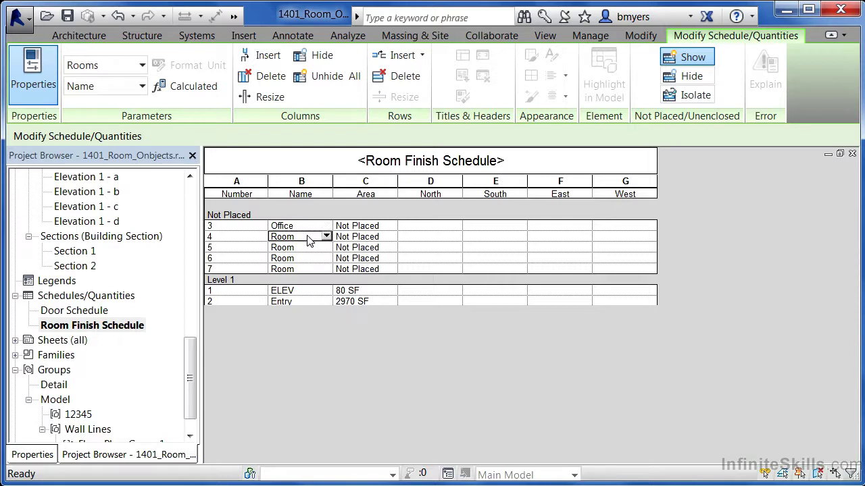
text(Break)
click(309, 249)
text(Mens)
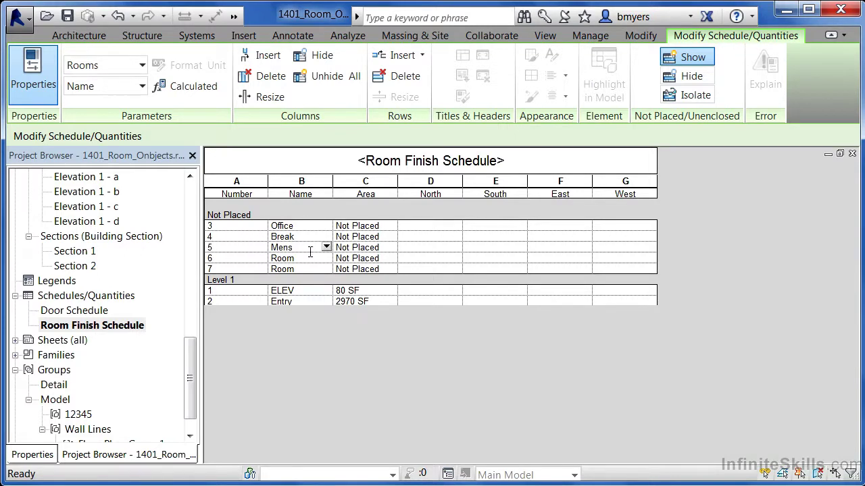
click(310, 259)
text(Womens)
click(307, 269)
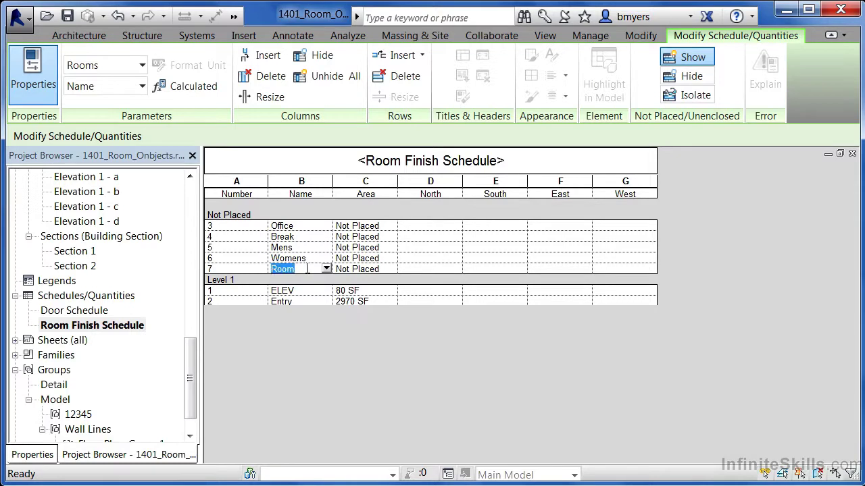
text(Stair)
click(441, 292)
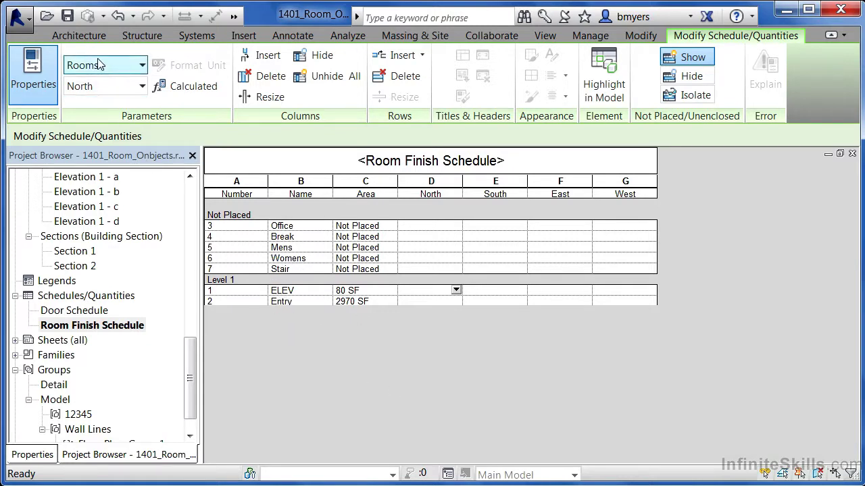
Return to the Level 1 floor plan view
click(88, 40)
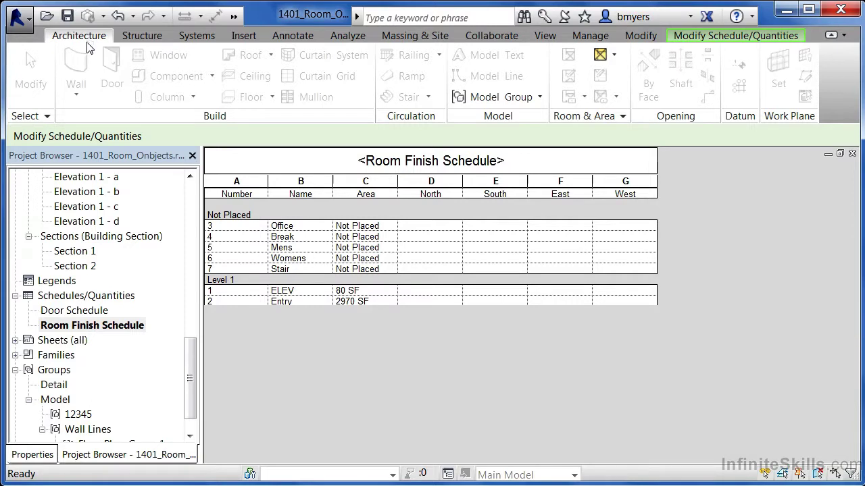
drag(187, 357, 185, 200)
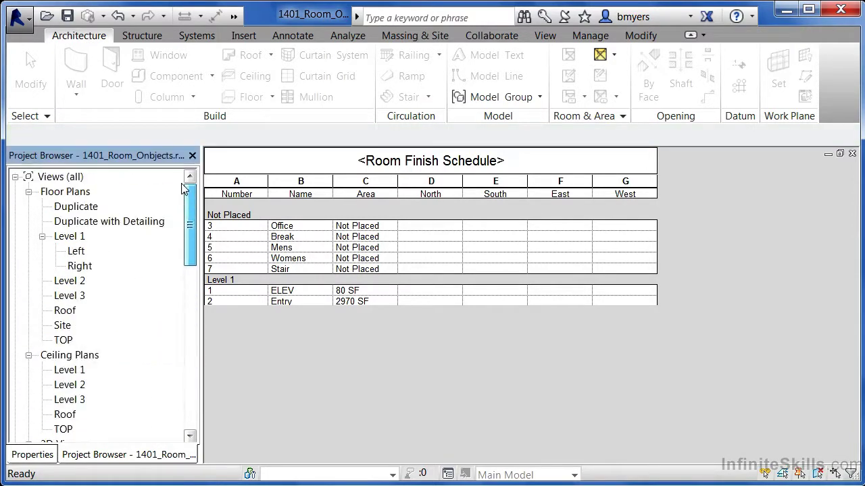
double_click(76, 240)
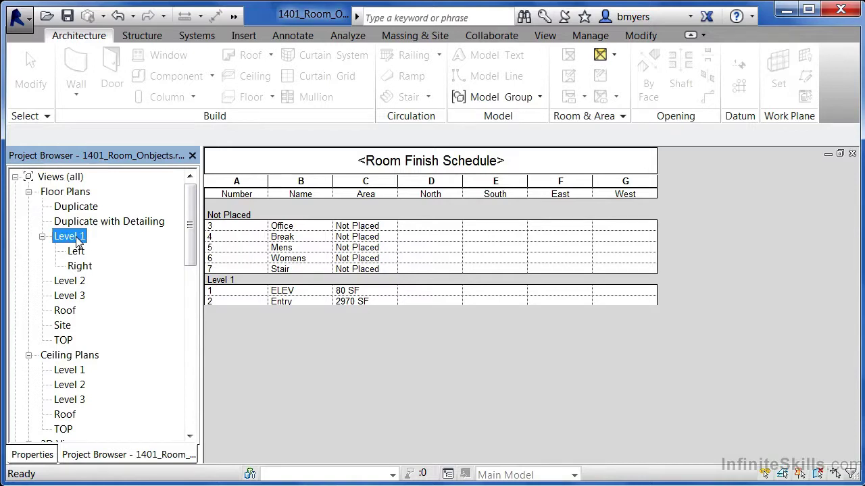
click(338, 270)
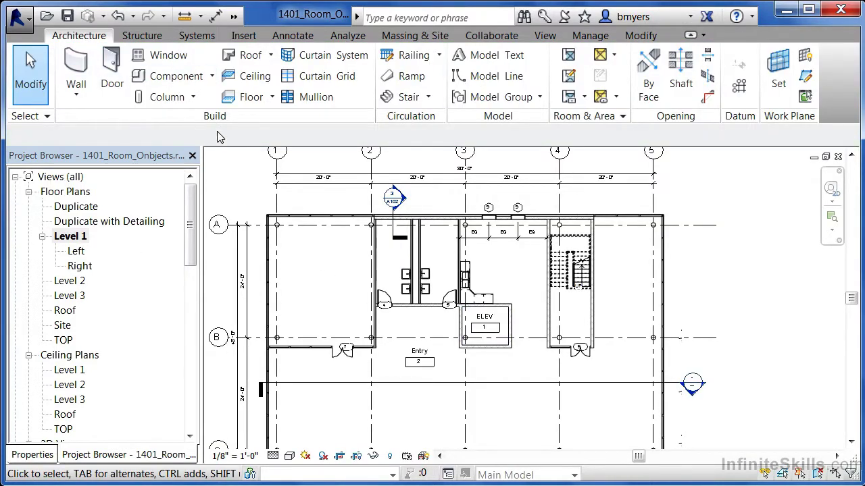
Place the predefined room 3 Office in the large enclosed room between grids 1 and 2
click(570, 57)
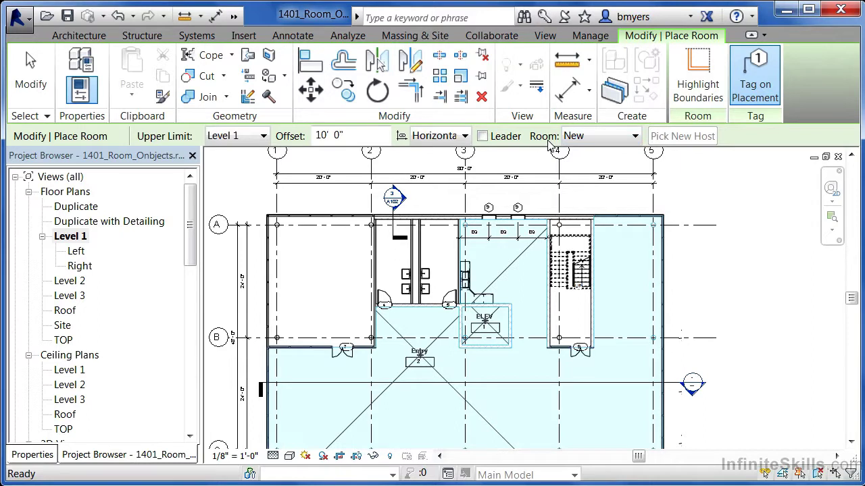
click(596, 139)
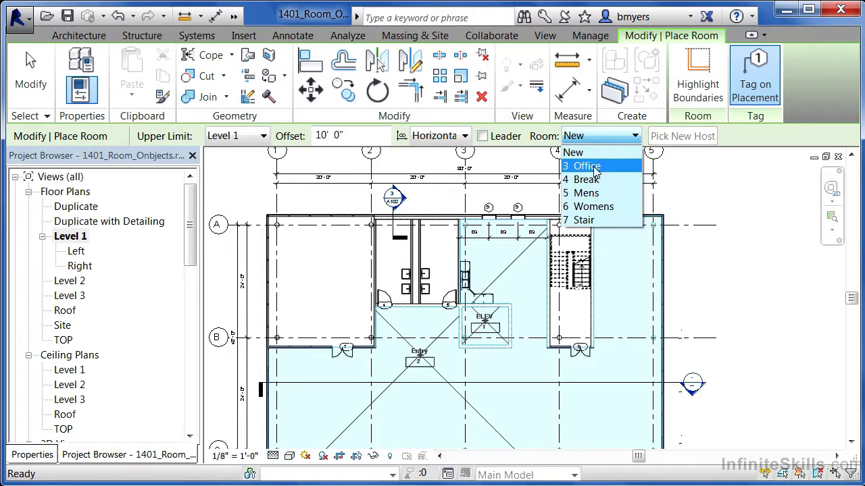
click(593, 171)
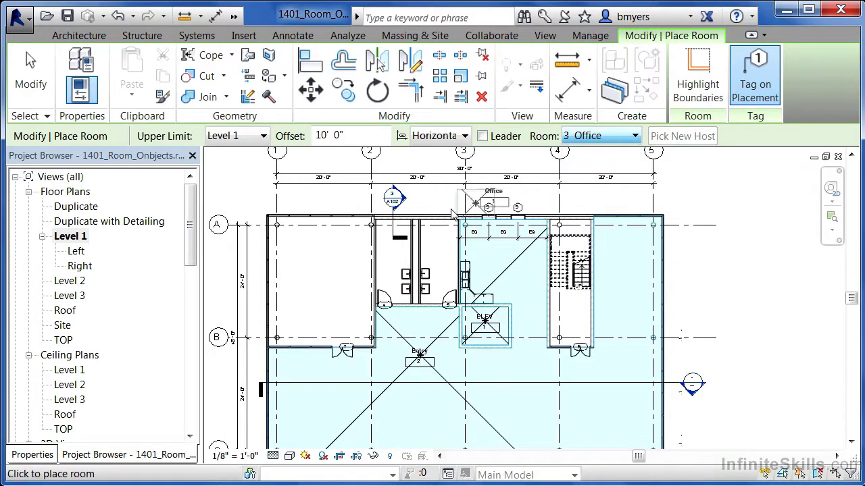
click(323, 283)
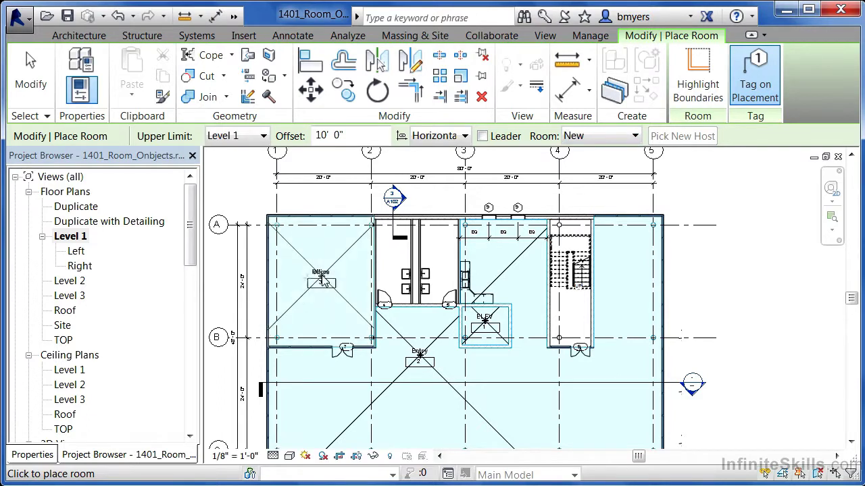
Place the predefined room 5 Mens in the restroom beside the Office and dismiss the warning
click(611, 140)
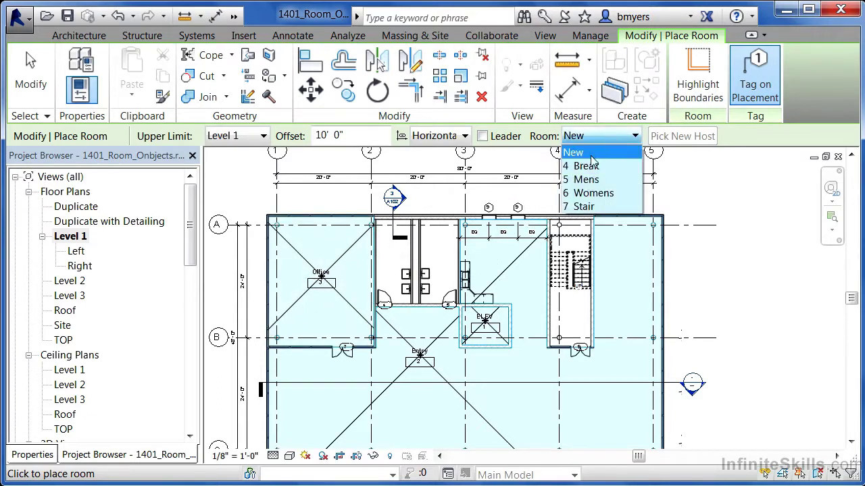
click(588, 167)
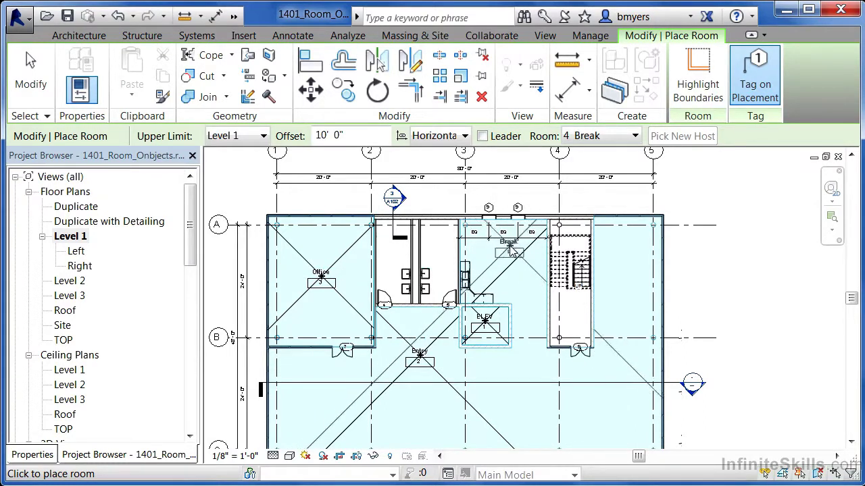
click(608, 136)
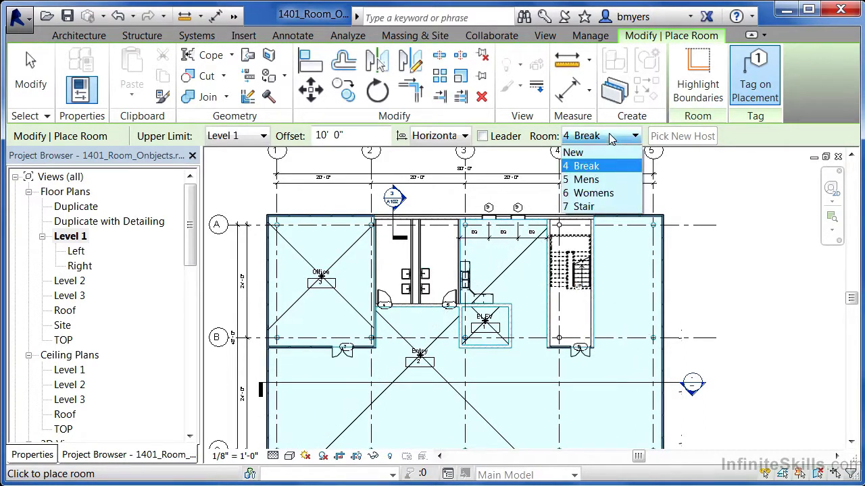
click(586, 180)
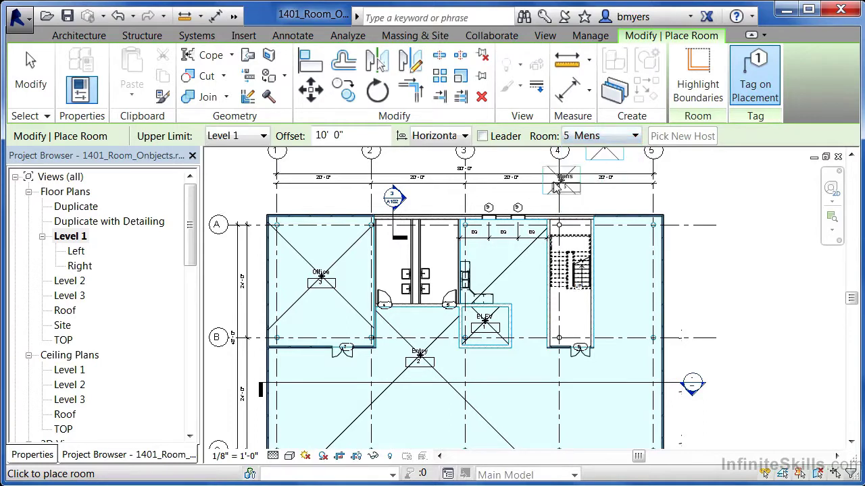
click(392, 258)
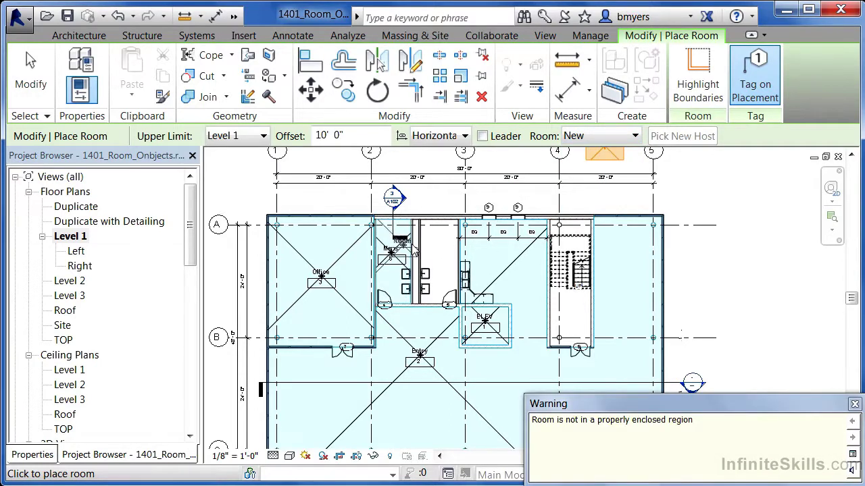
click(854, 404)
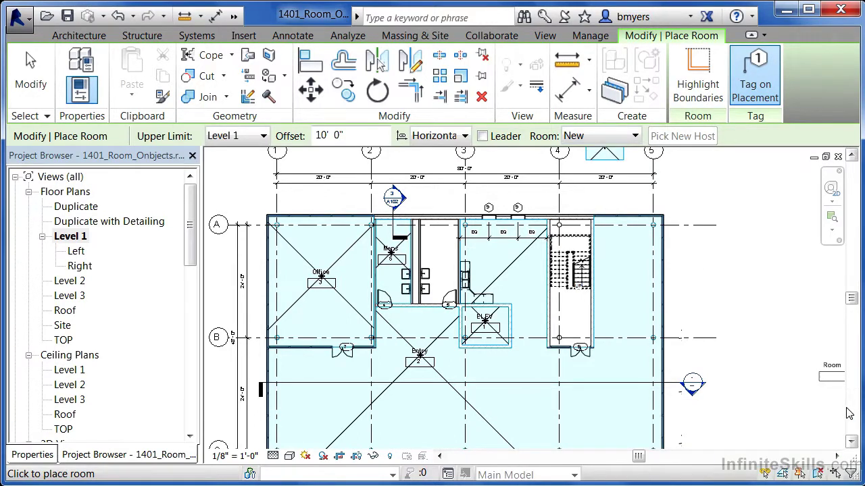
Place the predefined room 6 Womens in the restroom next to Mens and end room placement
click(610, 137)
click(587, 183)
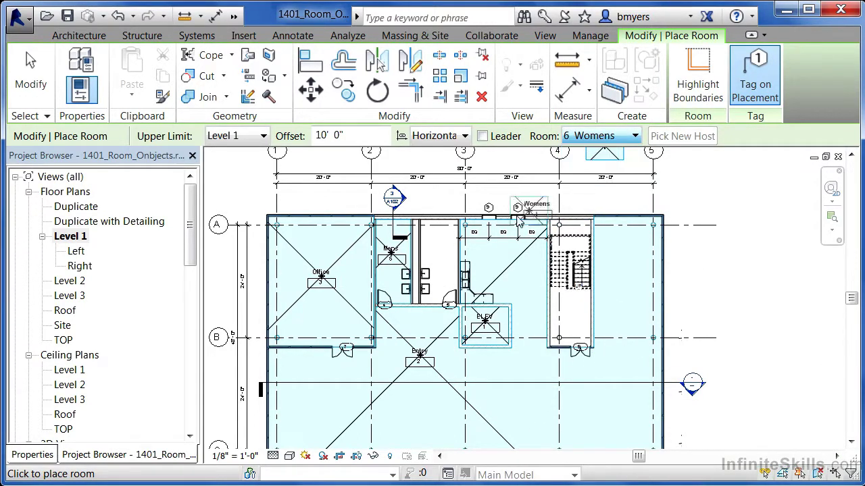
click(438, 259)
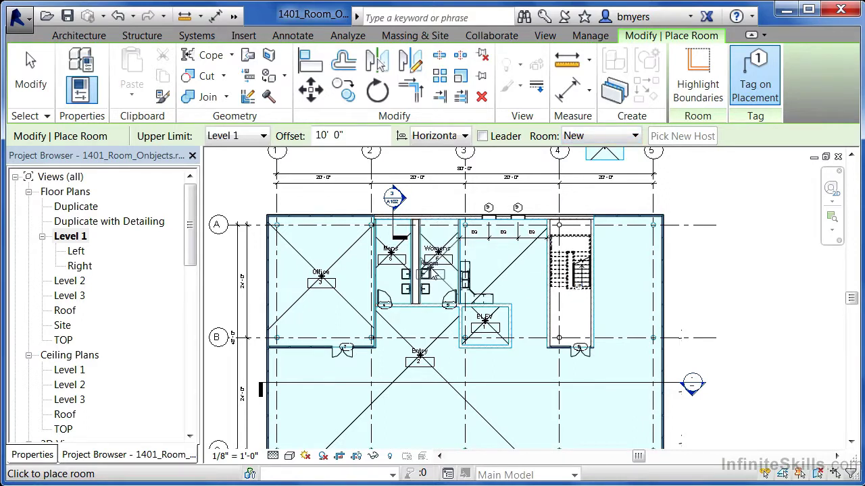
key(Escape)
key(Escape)
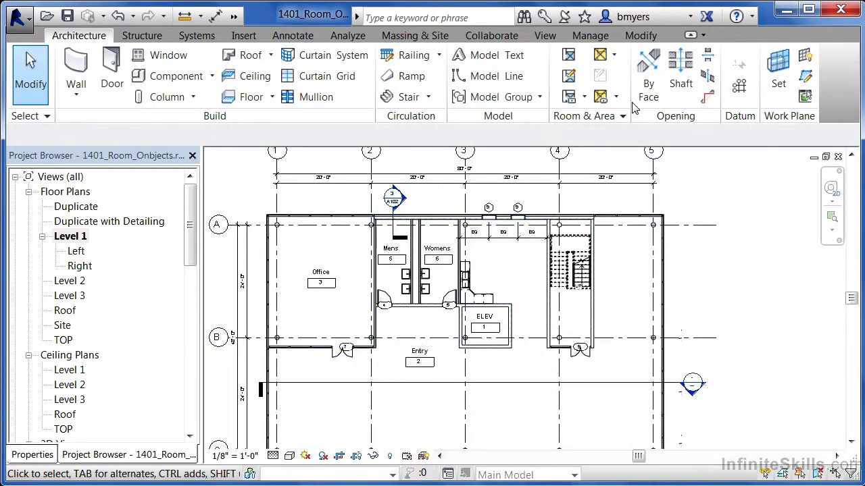
Draw a room separation line from the elevator shaft's upper corner near the kitchen counter straight across to the stair wall
scroll(473, 297, down, 2)
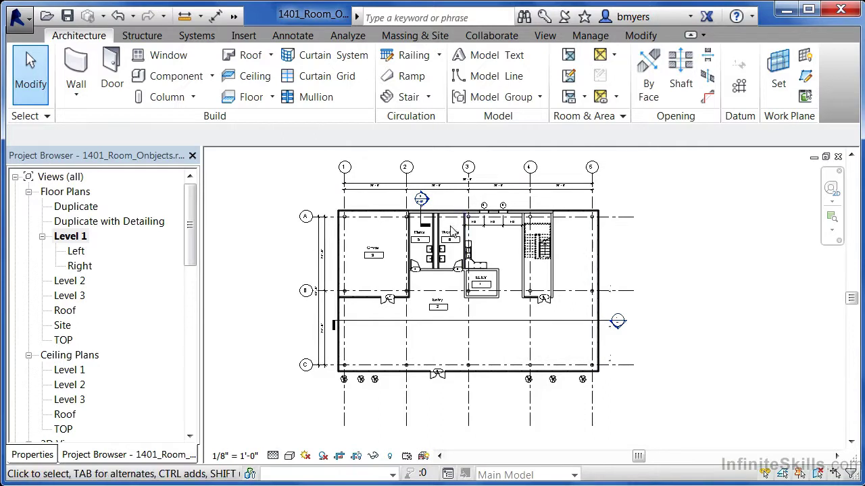
scroll(473, 298, up, 1)
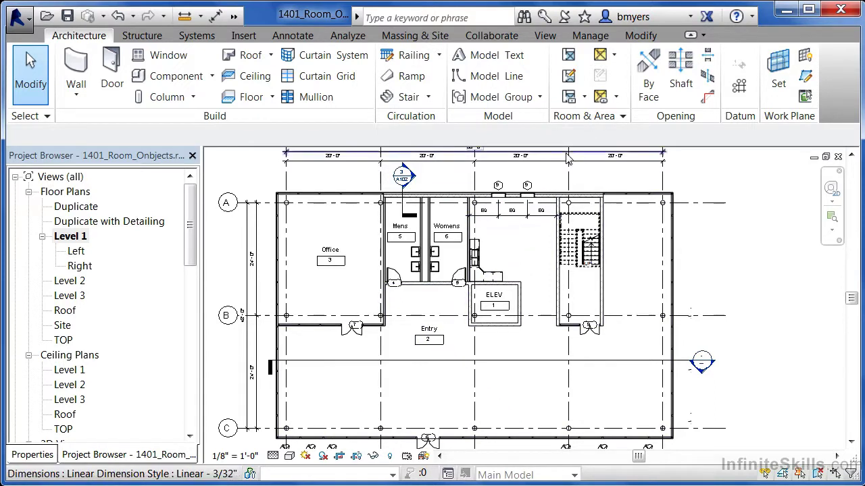
click(570, 78)
scroll(529, 284, up, 3)
scroll(529, 284, up, 2)
click(506, 282)
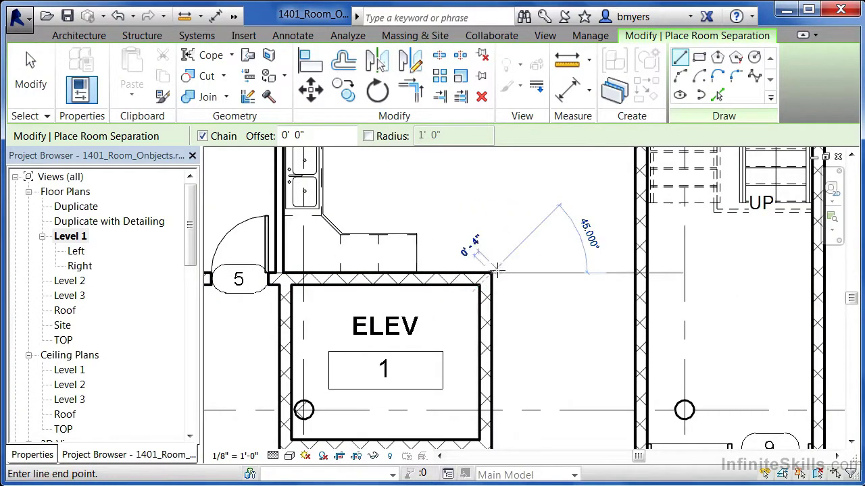
click(635, 273)
key(Escape)
key(Escape)
Select the Entry room to check its boundary against the new separation line and deselect it
scroll(592, 318, down, 2)
scroll(592, 318, down, 3)
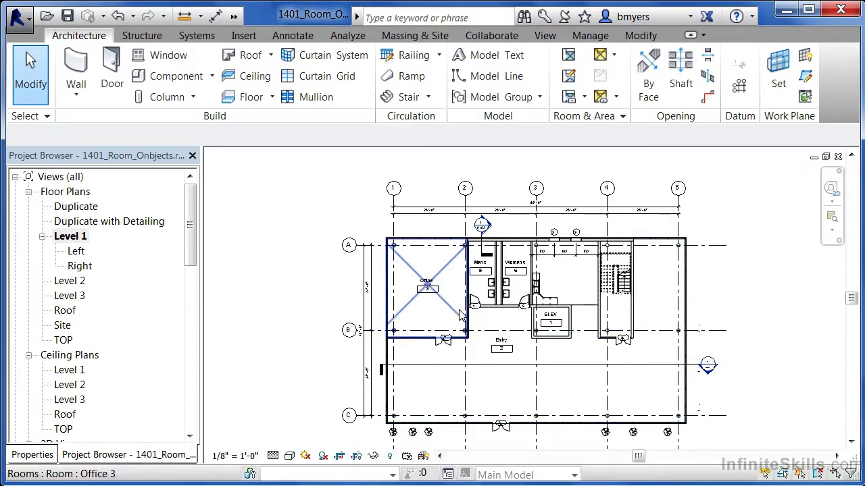
click(513, 342)
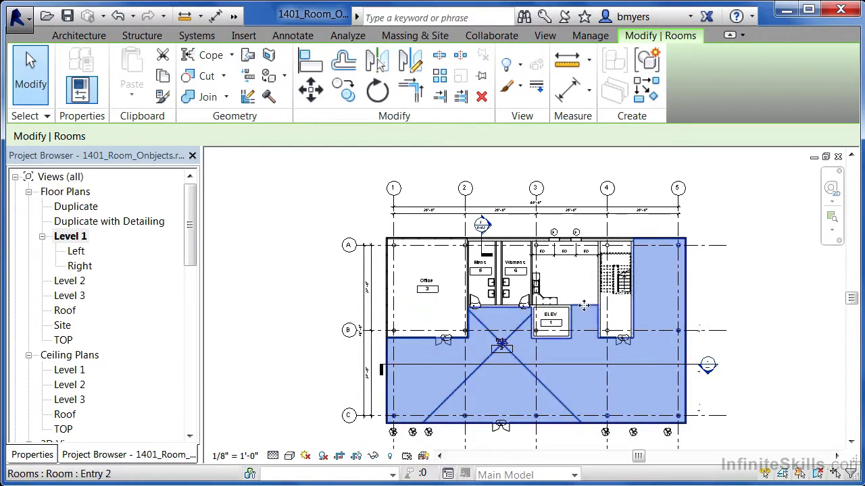
click(567, 276)
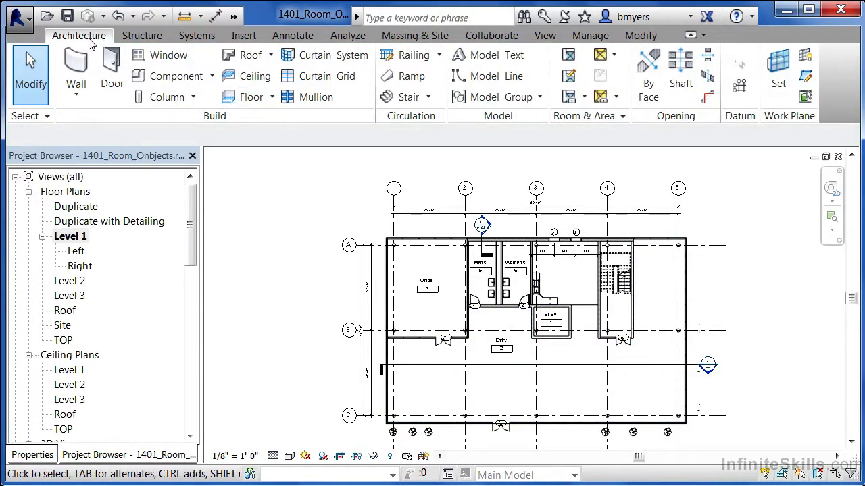
Place the predefined room 4 Break in the kitchen area above the separation line
click(568, 56)
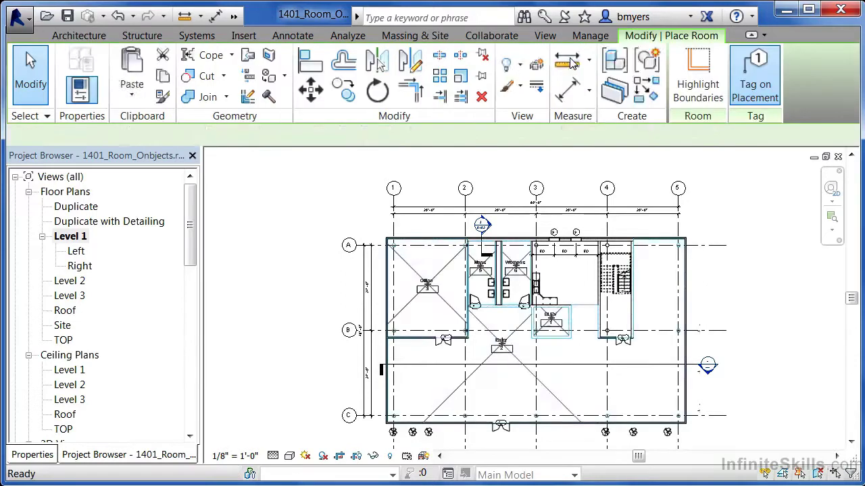
click(596, 139)
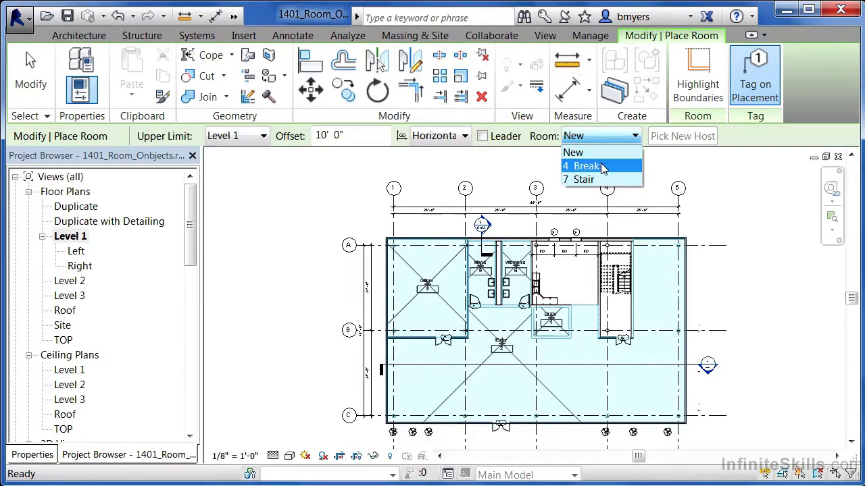
click(586, 166)
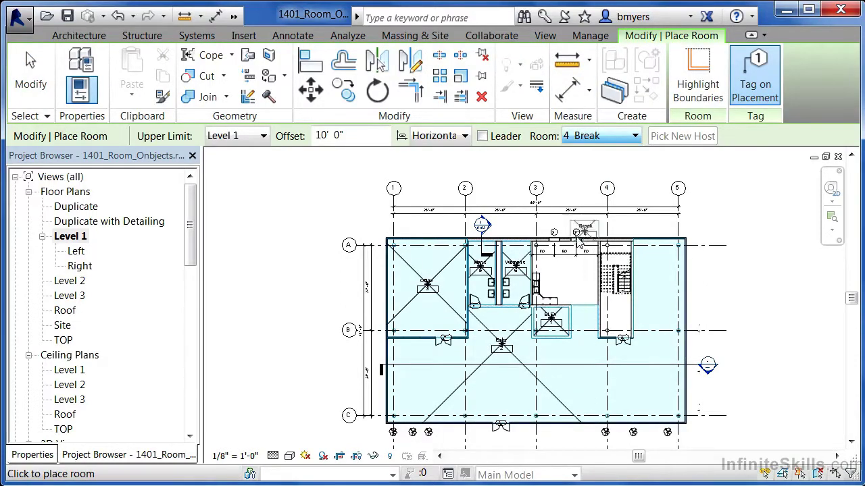
click(568, 275)
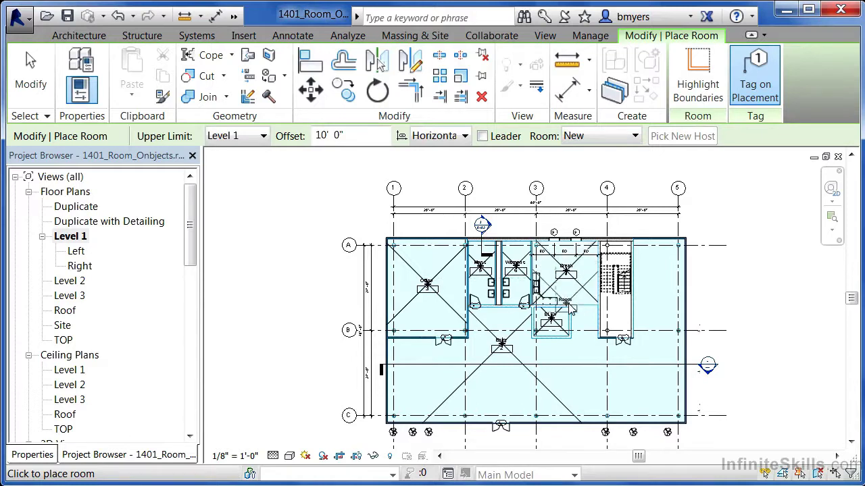
Place the predefined room 7 Stair in the stairwell and end room placement
click(610, 137)
click(580, 166)
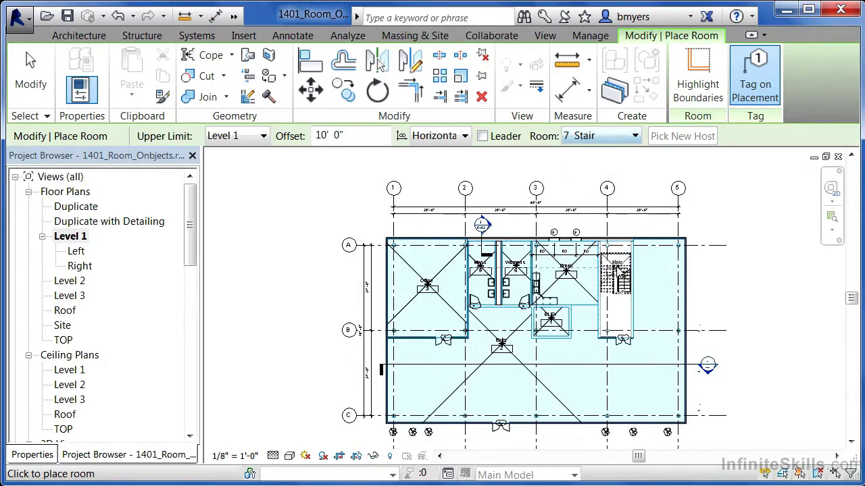
click(615, 312)
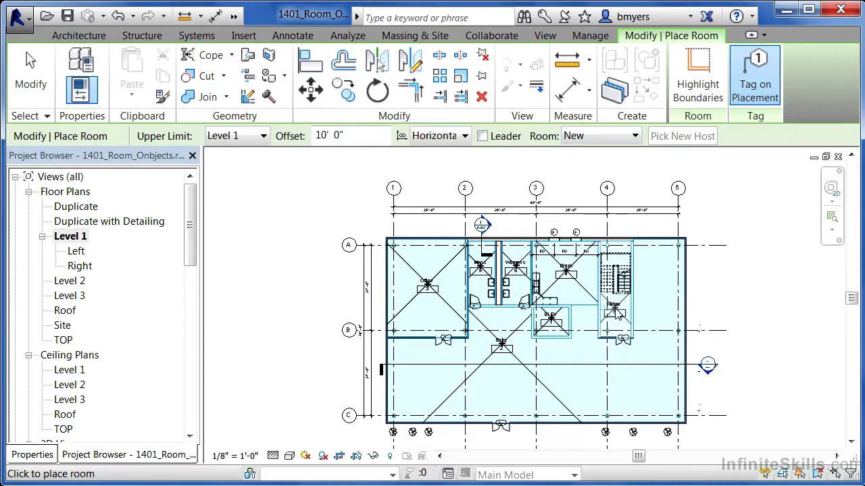
key(Escape)
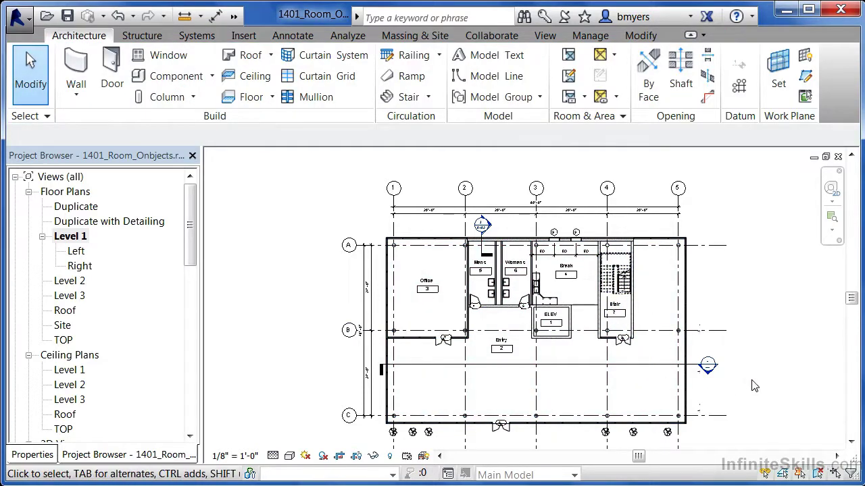
Start the Room command again and check which predefined rooms are still available for placement
scroll(754, 386, up, 1)
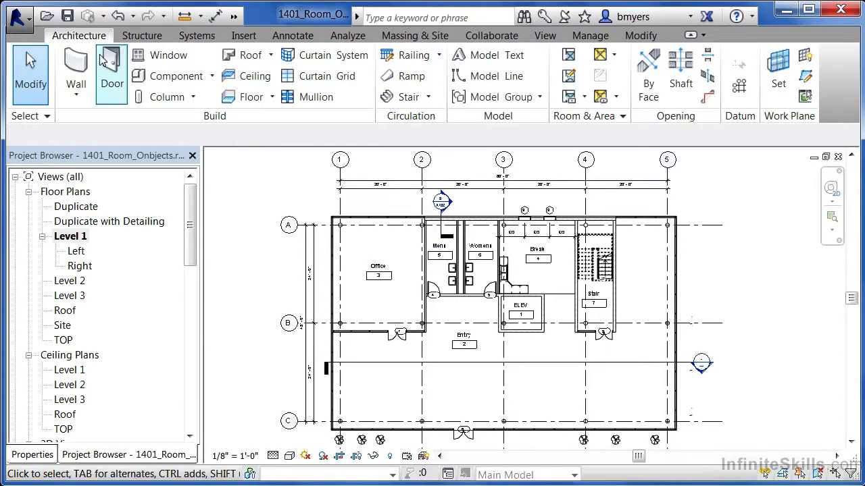
click(568, 55)
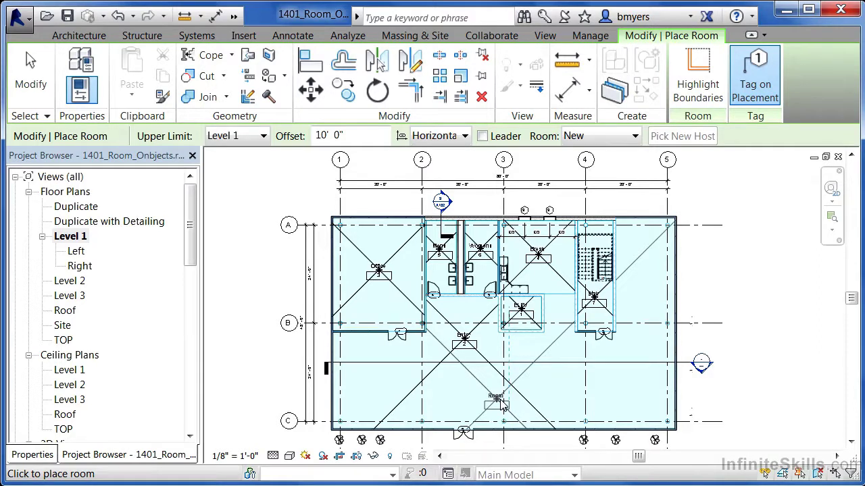
click(607, 139)
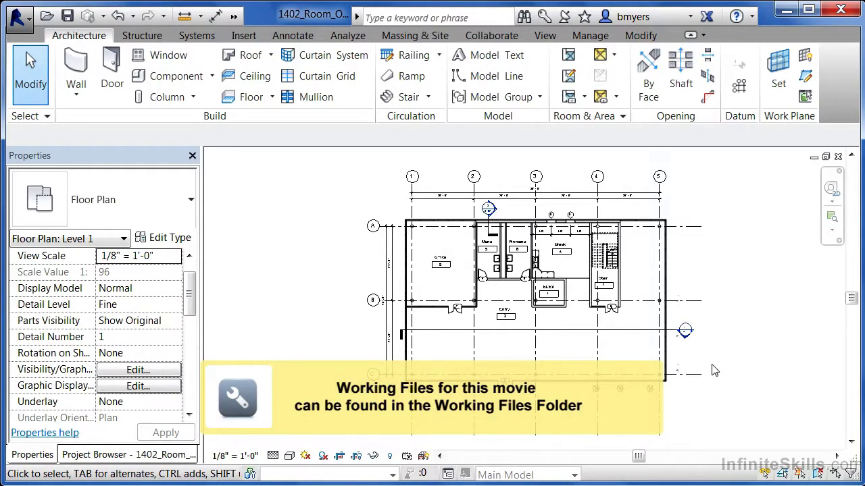
Select the Entry room on Level 1 and review its constraint, wall finish and dimension properties
scroll(710, 371, up, 2)
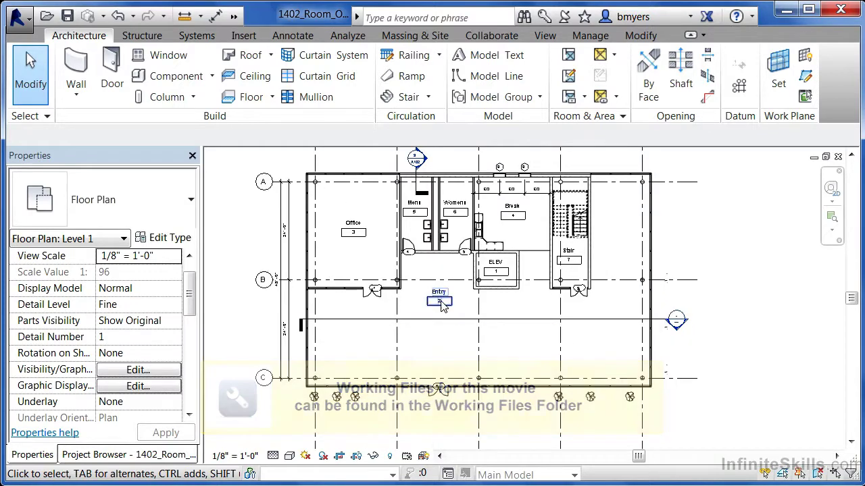
scroll(437, 302, up, 1)
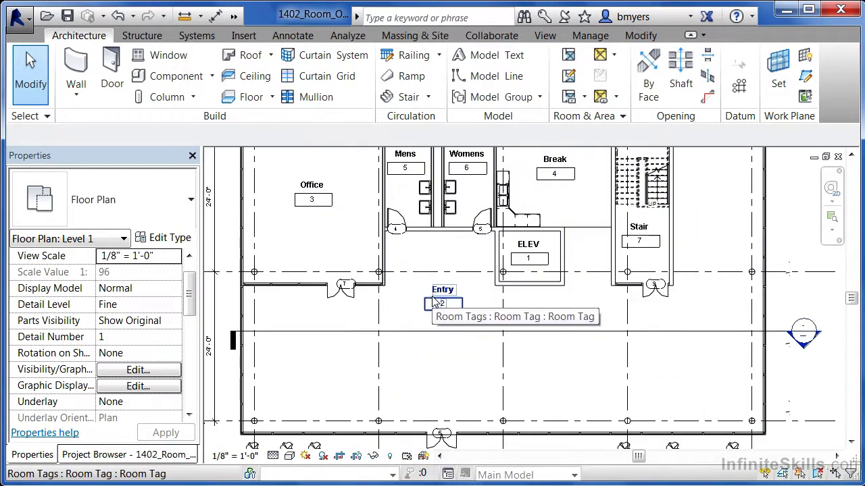
click(466, 325)
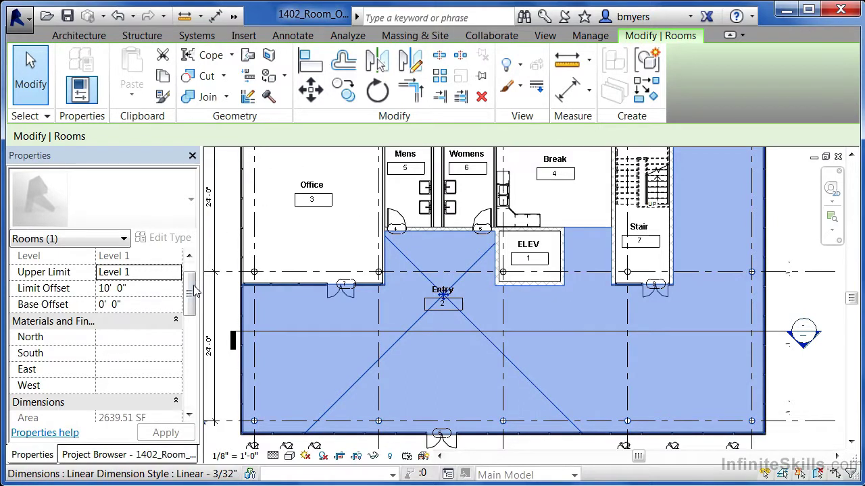
scroll(190, 277, up, 1)
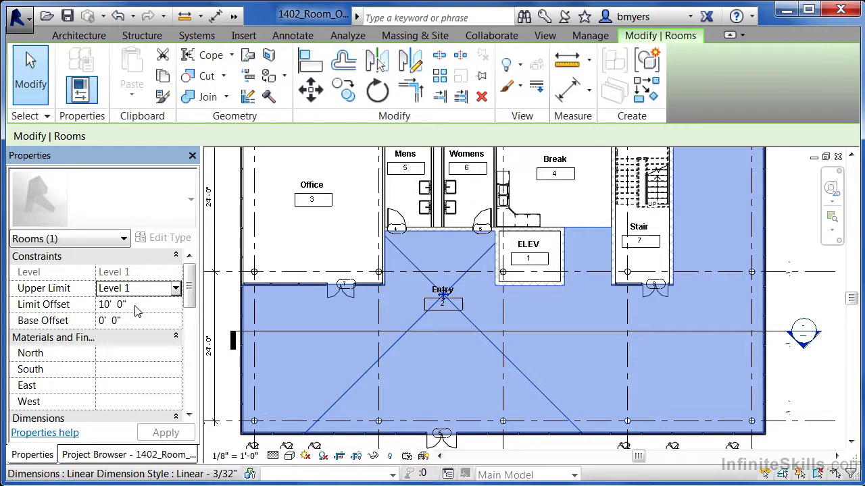
scroll(189, 304, down, 4)
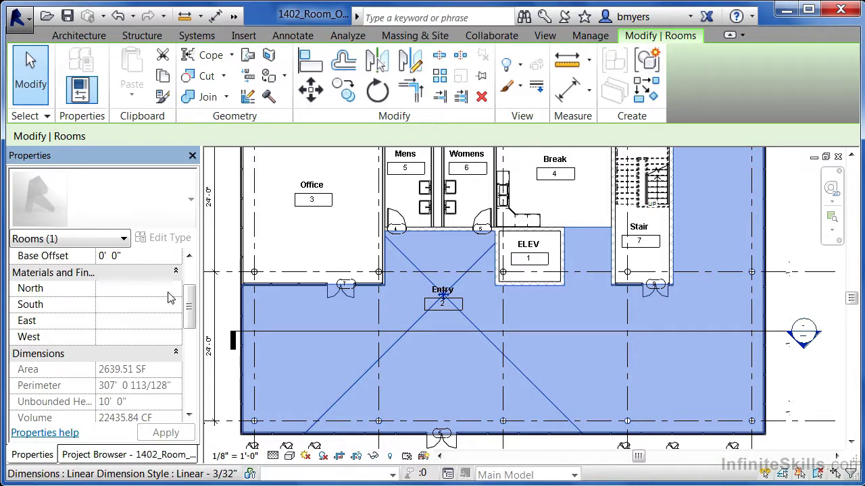
drag(191, 305, 191, 337)
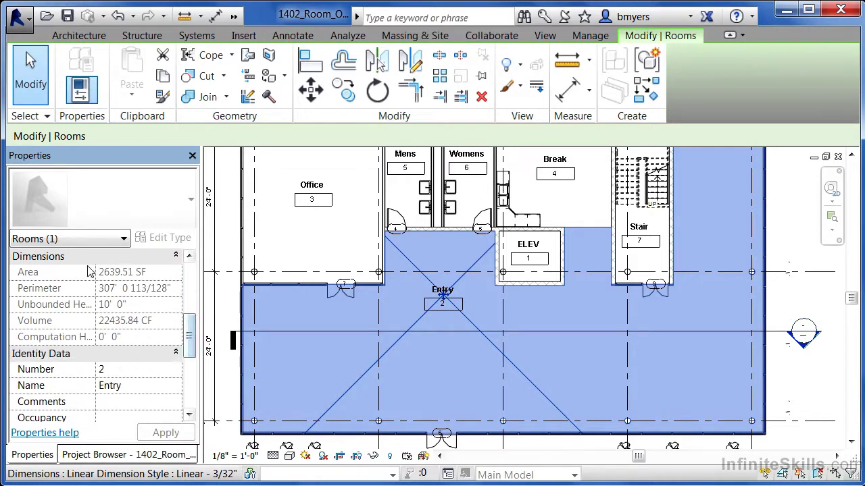
scroll(183, 288, up, 3)
drag(191, 299, 191, 329)
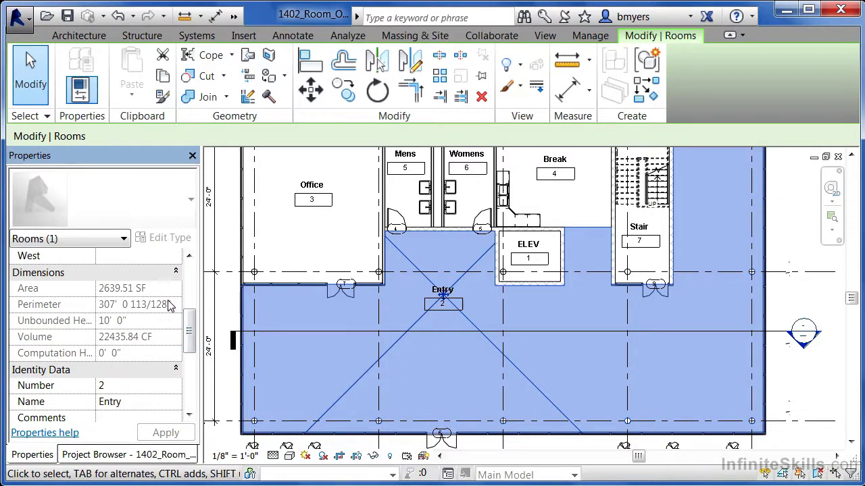
Examine the Entry room's identity data, from number and name through the finish and occupant fields, and recheck its volume property
drag(190, 331, 190, 359)
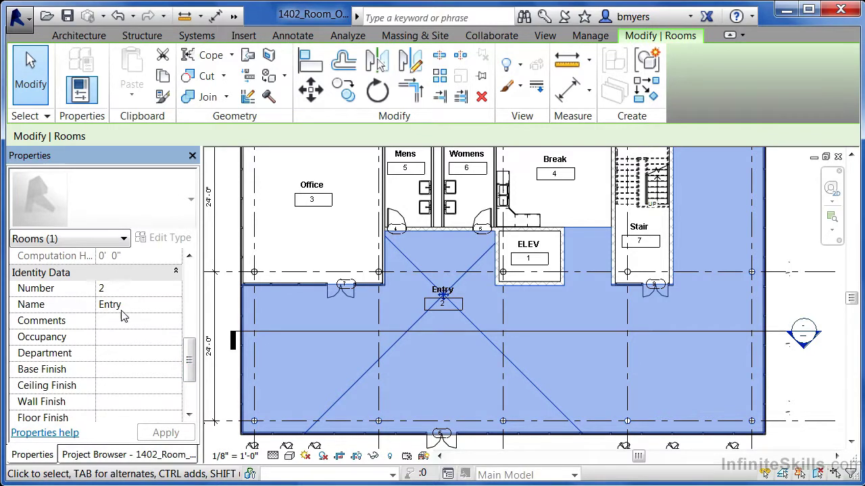
scroll(135, 317, up, 5)
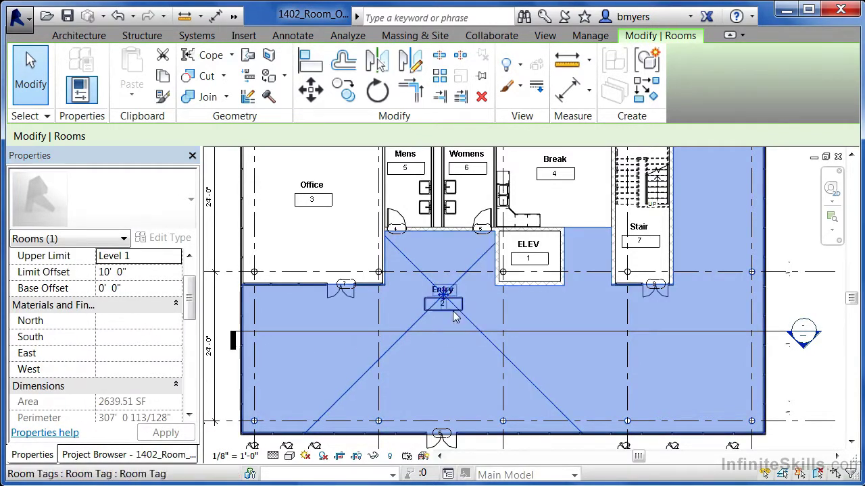
drag(194, 305, 189, 381)
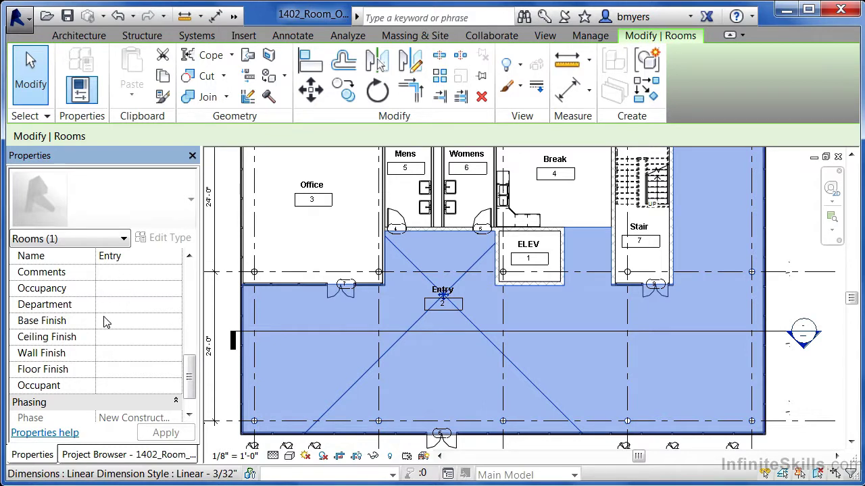
drag(190, 373, 190, 314)
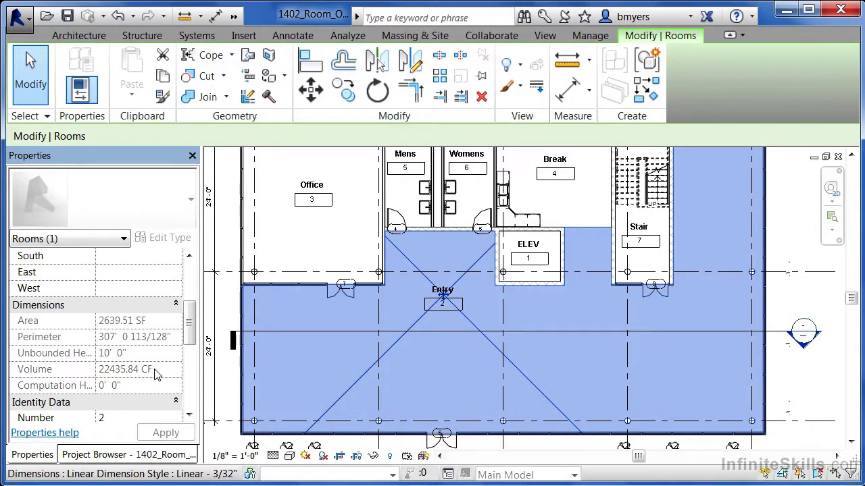
scroll(154, 374, up, 3)
Review the Area and Volume Computations settings and accept them with Areas and Volumes and At wall finish selected
click(96, 39)
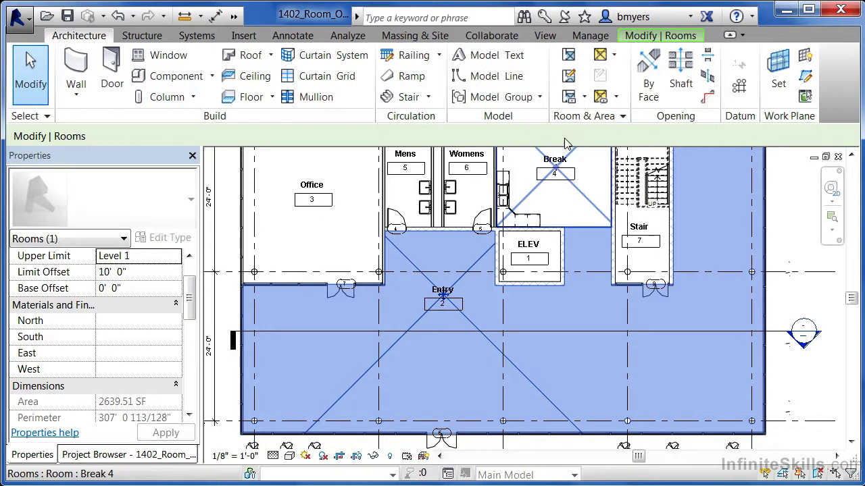
click(622, 119)
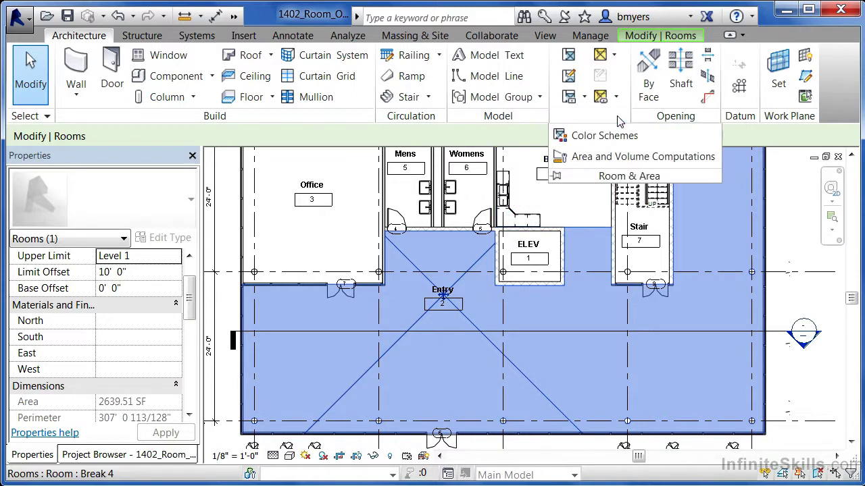
click(597, 160)
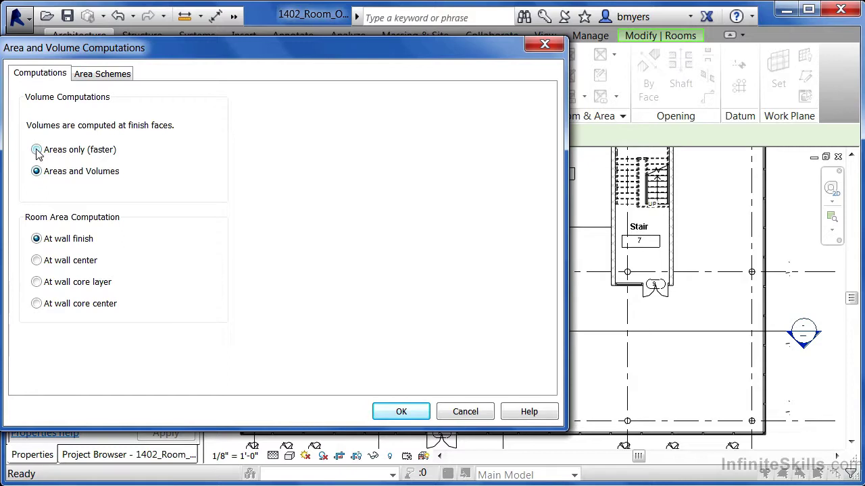
drag(91, 52, 330, 58)
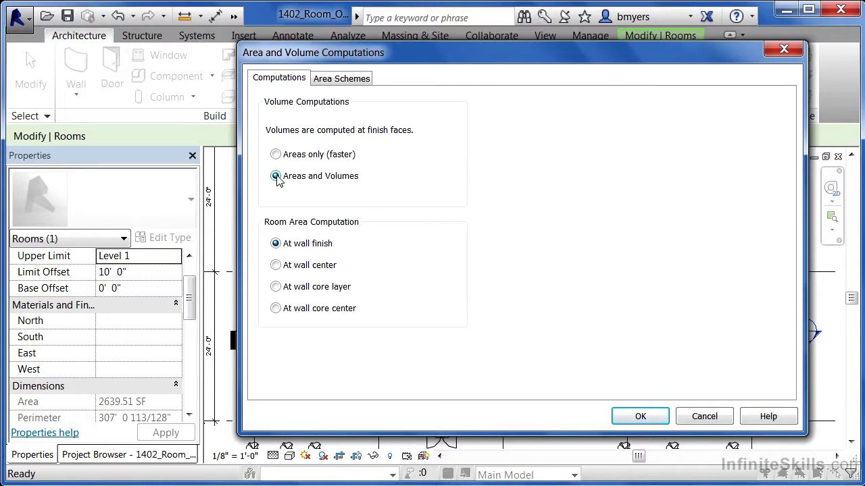
click(637, 416)
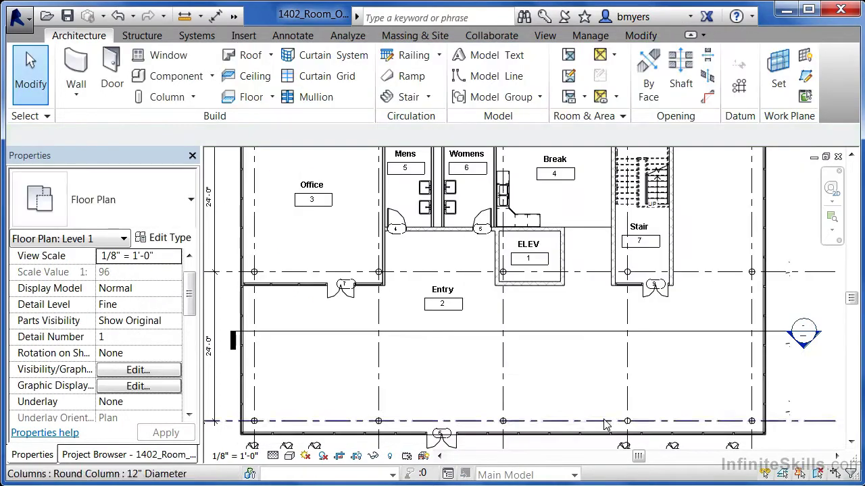
Reselect the Entry room, check its computed volume and deselect it
click(441, 297)
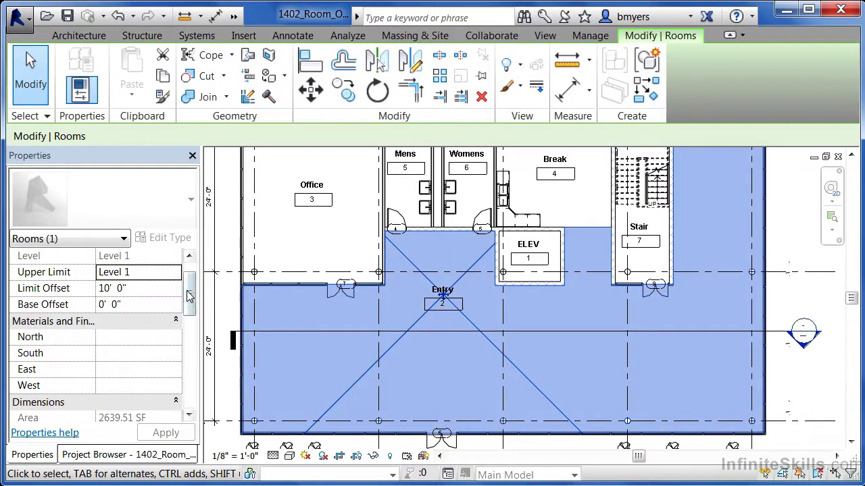
drag(192, 292, 190, 329)
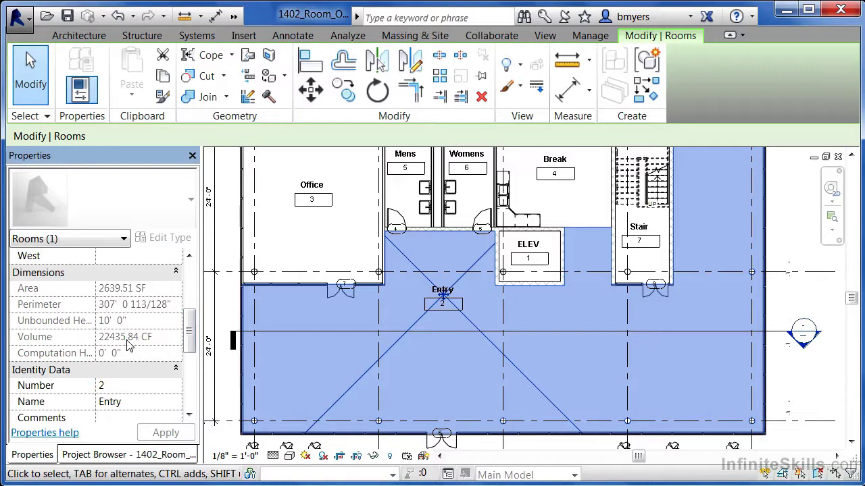
scroll(180, 332, up, 3)
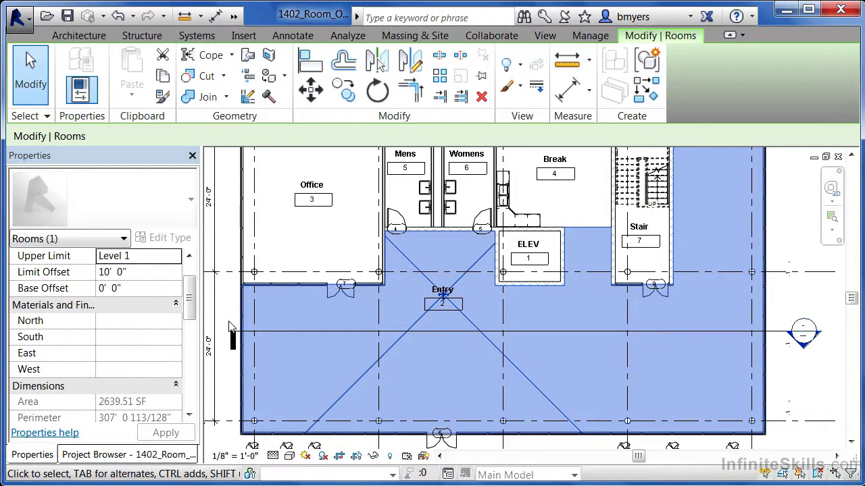
key(Escape)
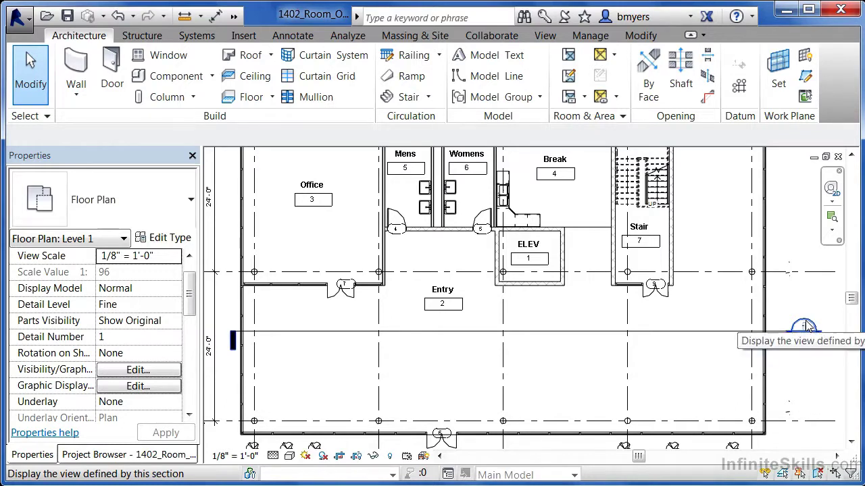
Open the building section cut through the Entry room and turn on the Rooms Interior Fill and Reference subcategories in its visibility overrides
double_click(806, 327)
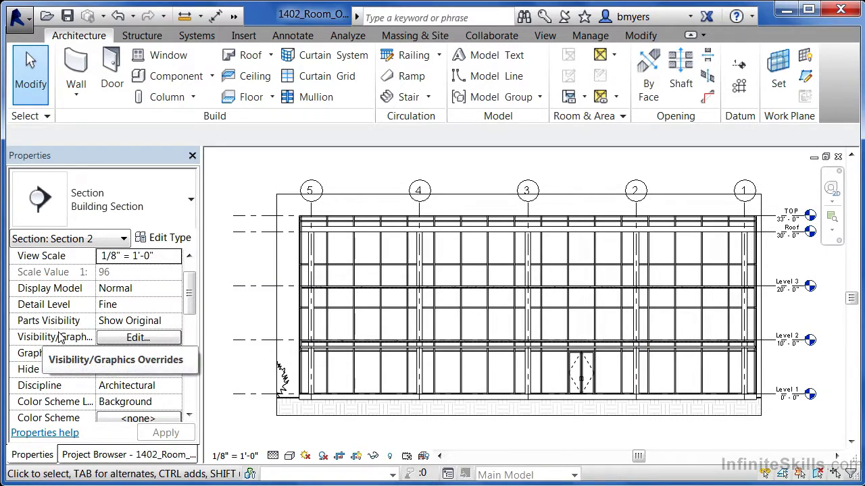
click(118, 342)
drag(592, 128, 592, 273)
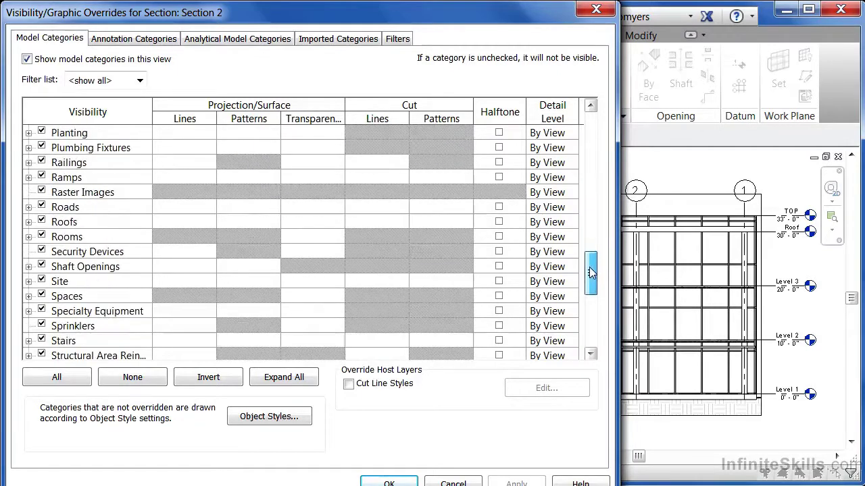
click(29, 237)
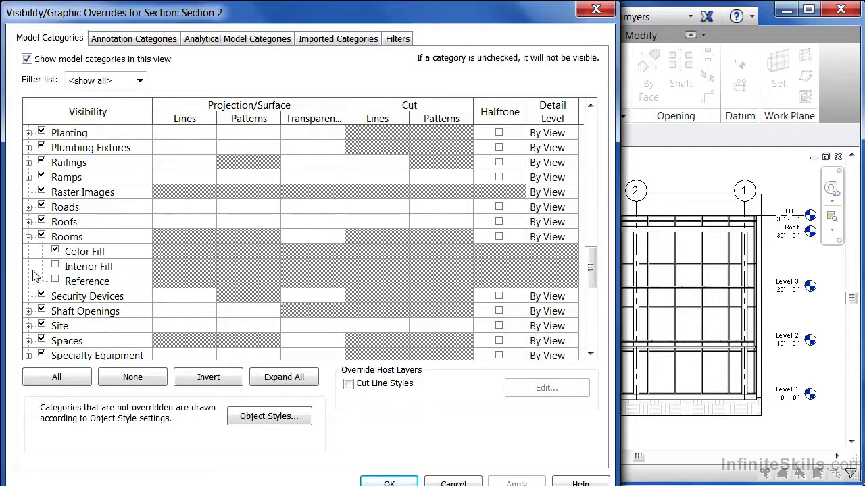
click(55, 266)
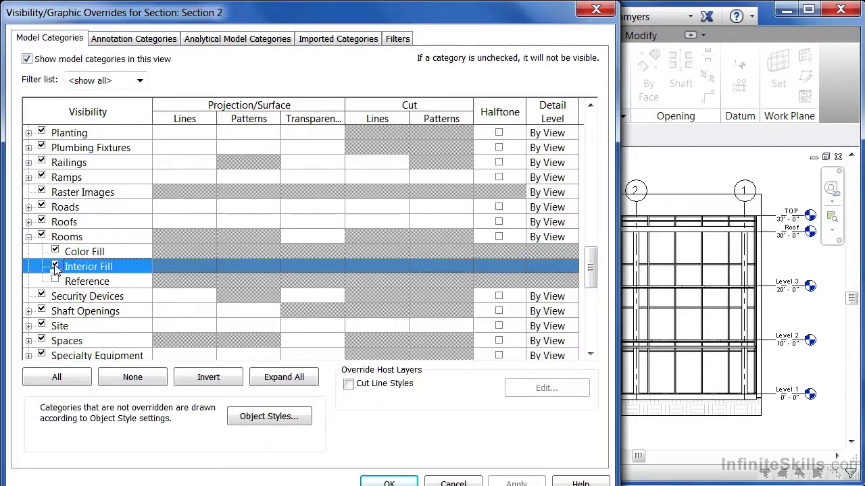
click(55, 281)
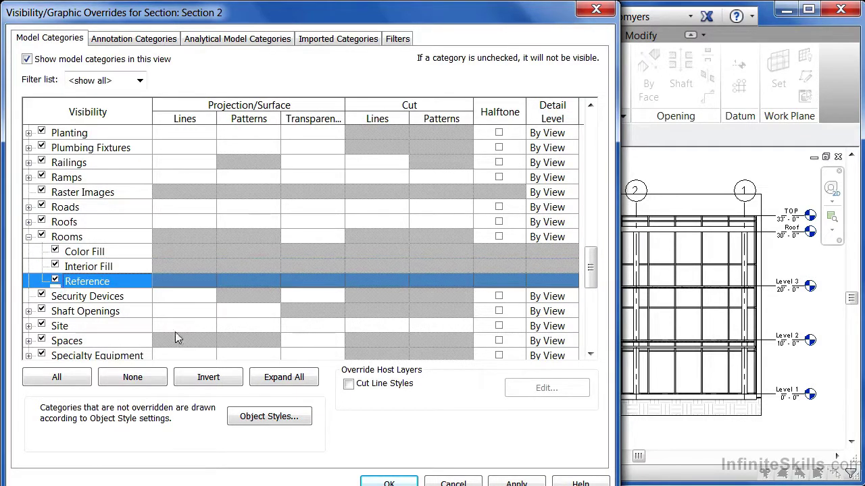
click(389, 484)
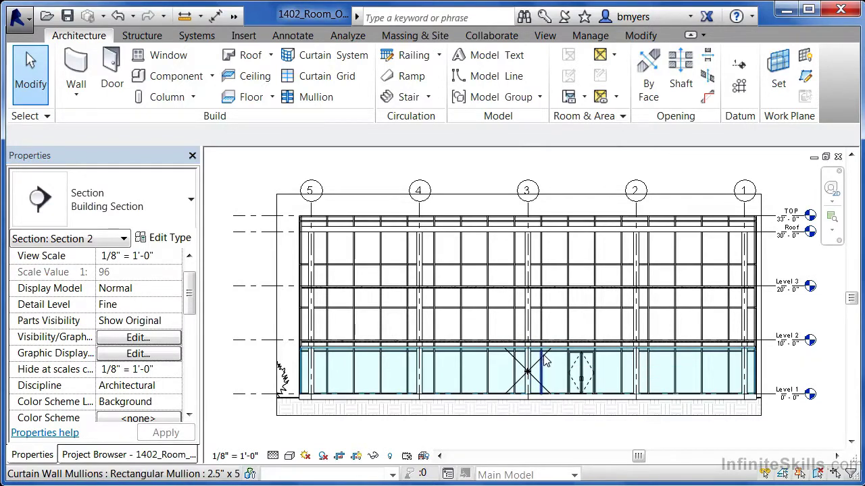
Select the Entry room in the section and examine its limit offset, unbounded height and volume
scroll(541, 365, up, 4)
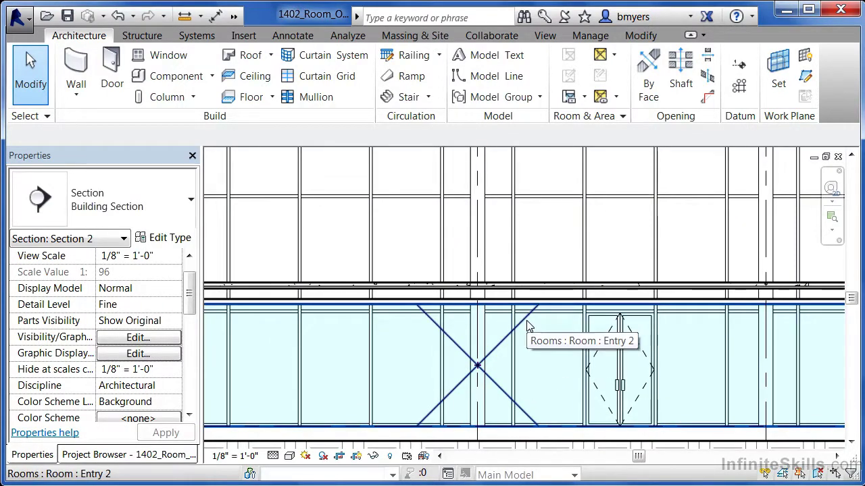
click(527, 322)
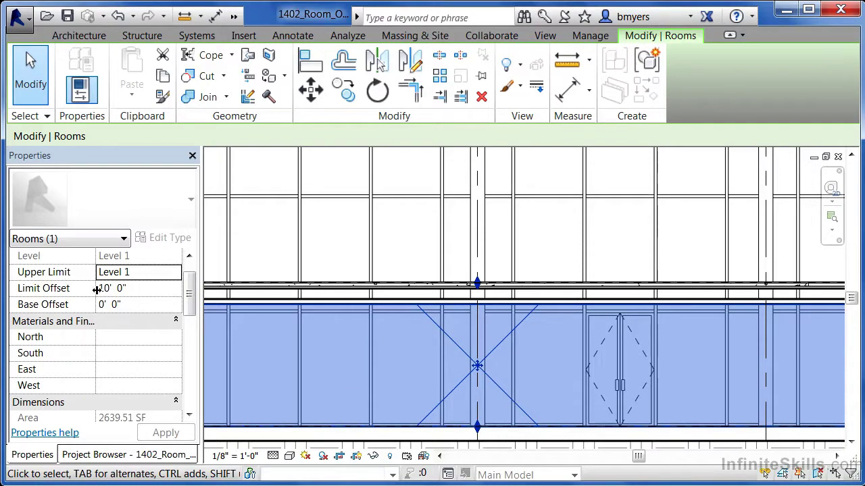
drag(186, 272, 189, 309)
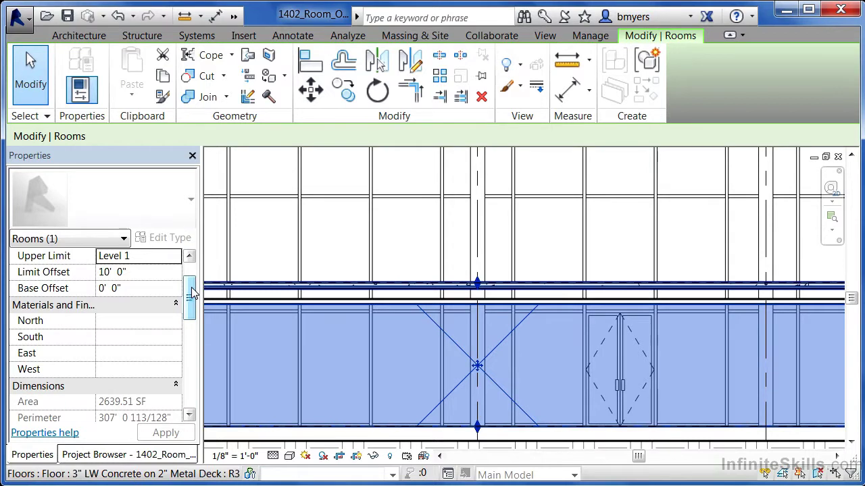
scroll(192, 297, down, 1)
scroll(192, 297, down, 3)
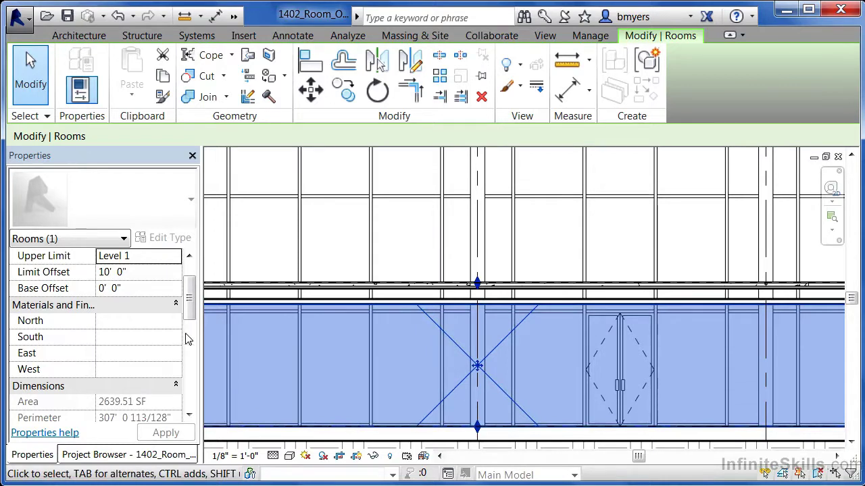
drag(189, 297, 189, 341)
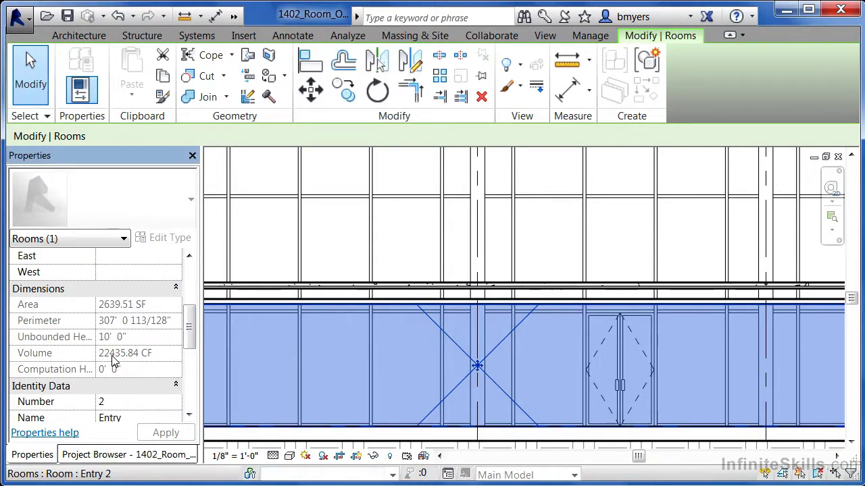
click(336, 407)
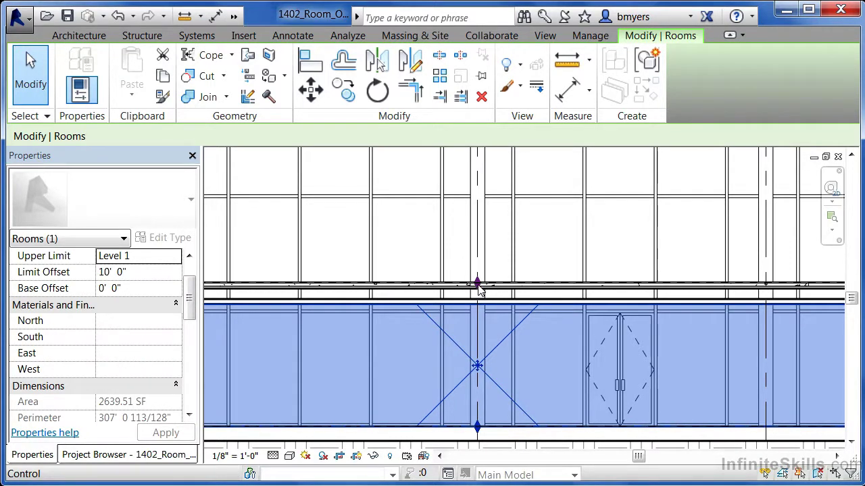
Lower the Entry room's upper boundary in the section to a limit offset of about 6' 7" and check its volume
drag(477, 283, 479, 332)
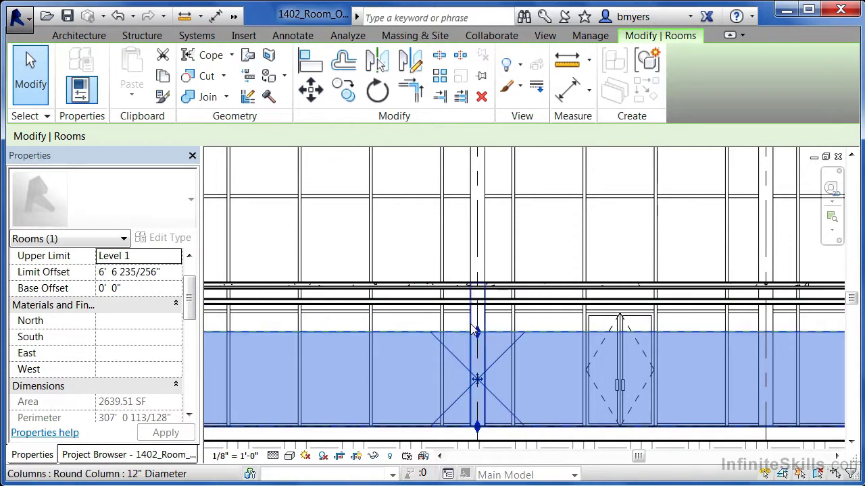
scroll(191, 304, down, 3)
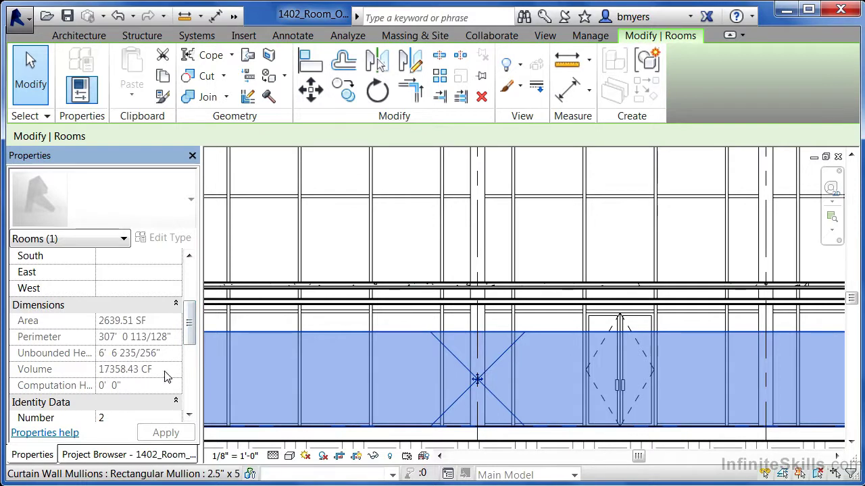
scroll(128, 377, up, 3)
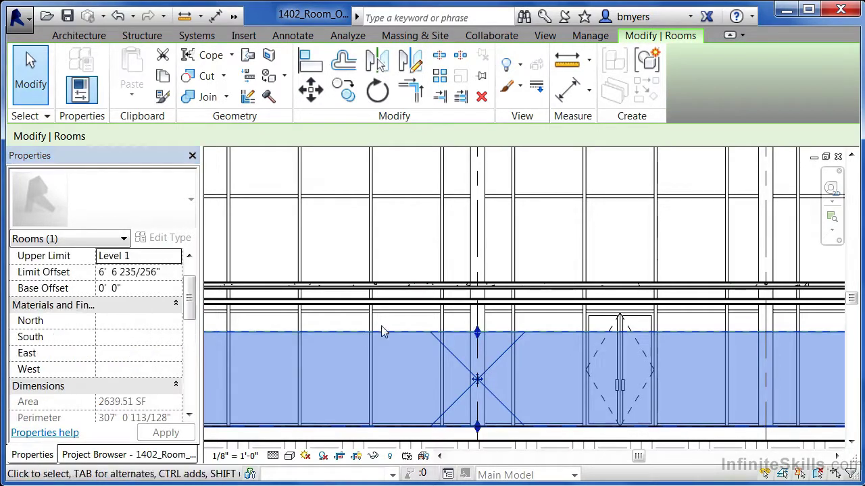
Raise the Entry room's upper boundary in the section to a limit offset of about 9' 7 1/2" and check its volume
click(477, 333)
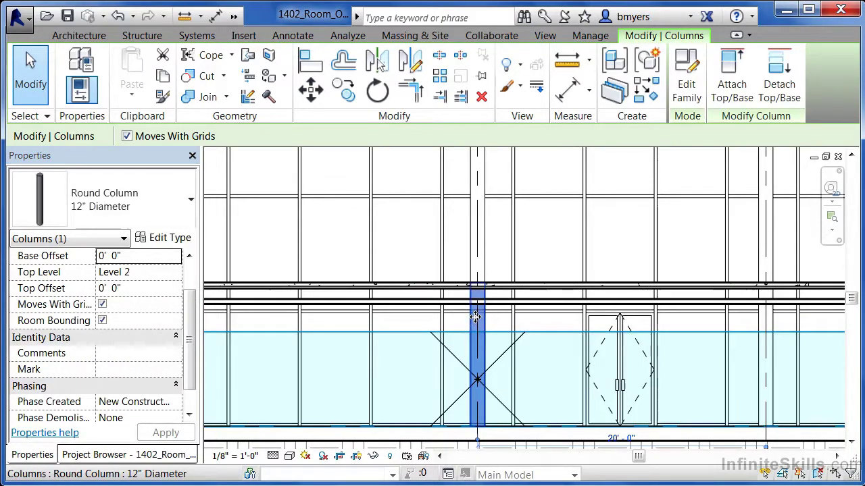
click(458, 337)
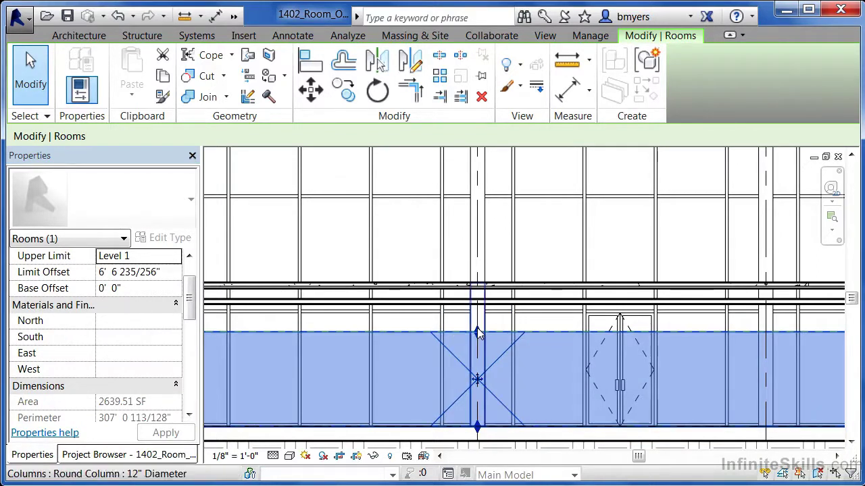
drag(477, 333, 478, 288)
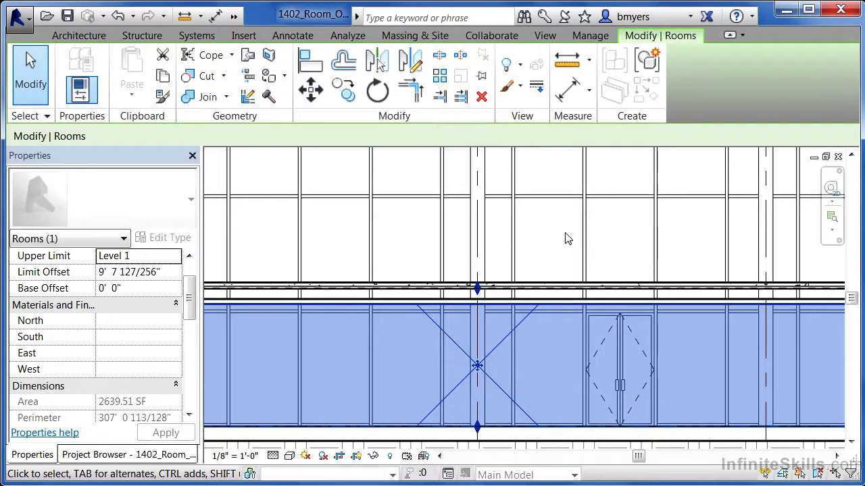
scroll(192, 312, down, 1)
drag(192, 312, 192, 336)
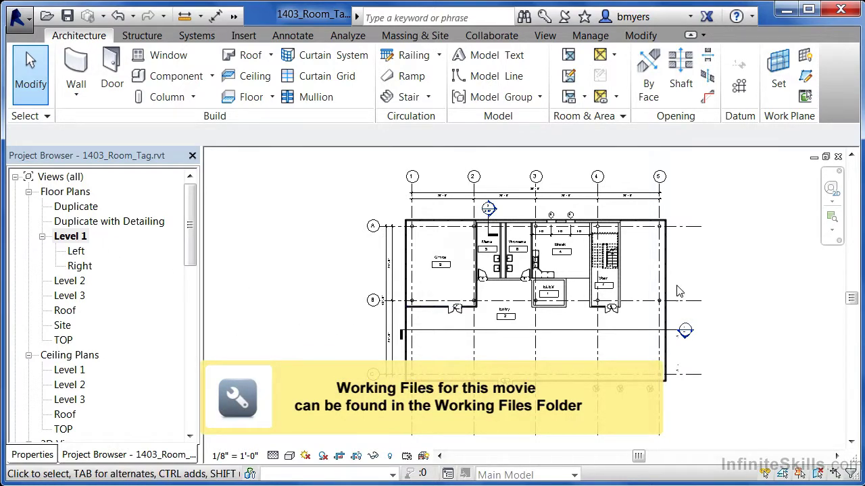
Open the Duplicate floor plan and tag all its untagged rooms with the Room Tag With Area type
scroll(618, 263, up, 3)
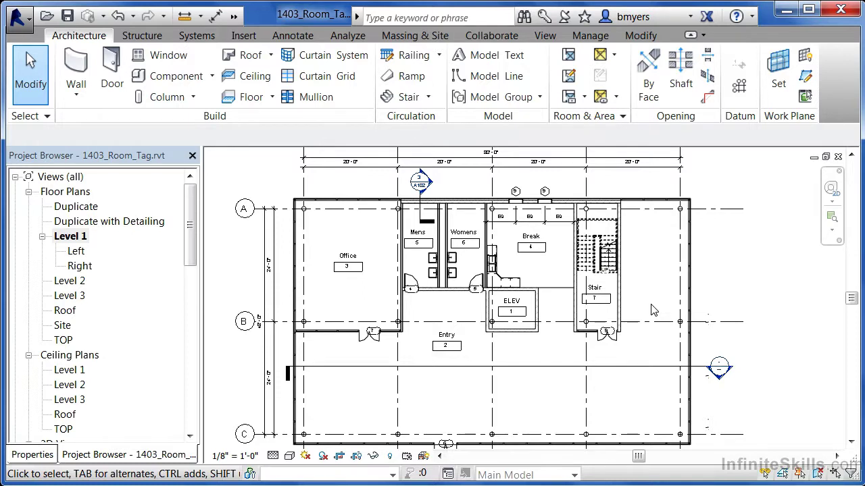
double_click(79, 207)
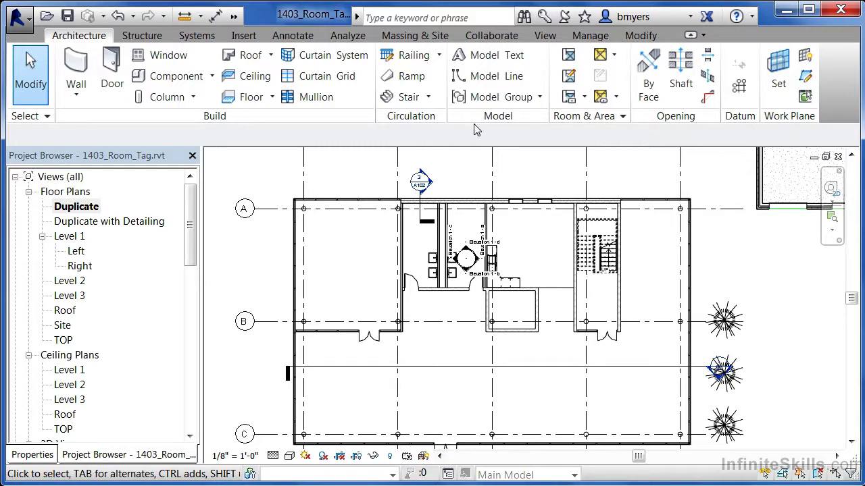
click(292, 36)
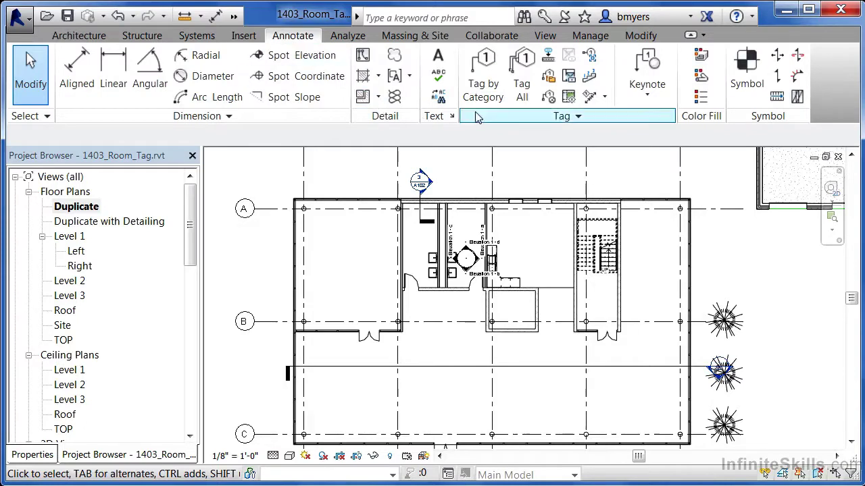
click(525, 93)
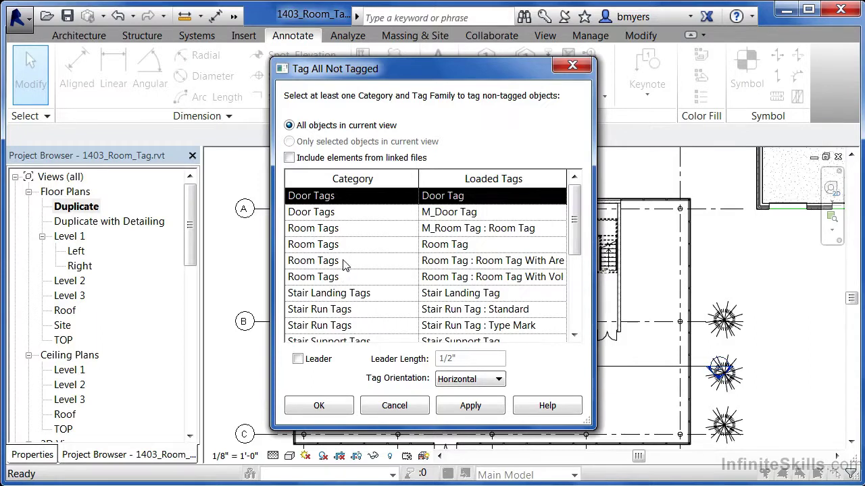
click(334, 263)
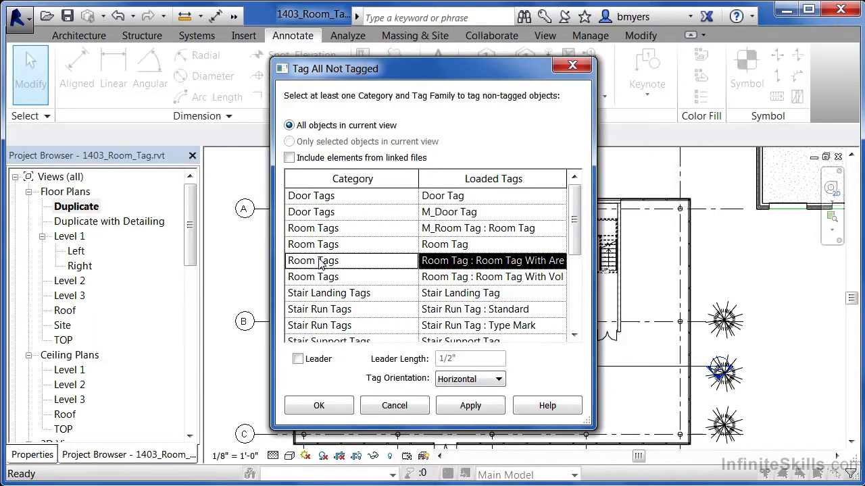
click(318, 405)
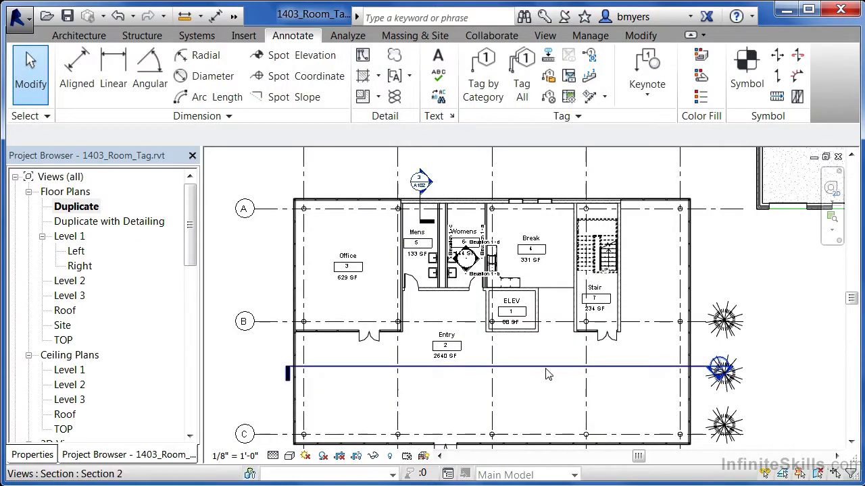
Move the Womens room tag up, clear of the interior elevation marker, and deselect it
scroll(523, 220, up, 3)
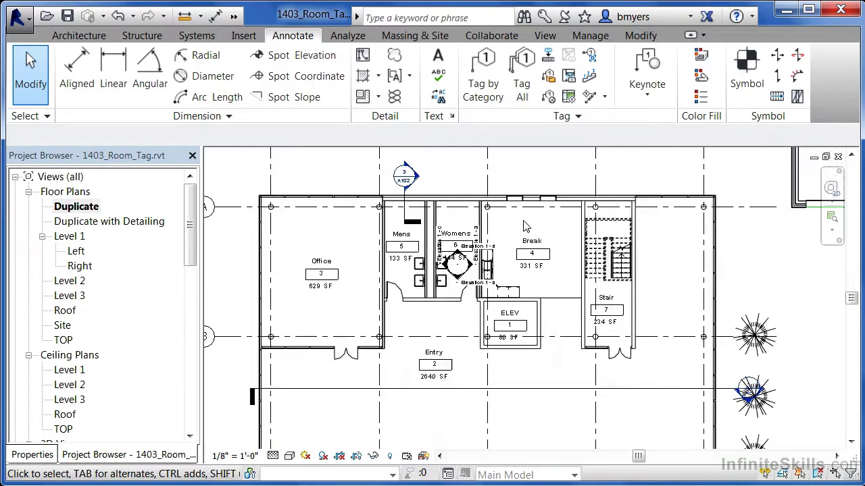
scroll(395, 212, up, 3)
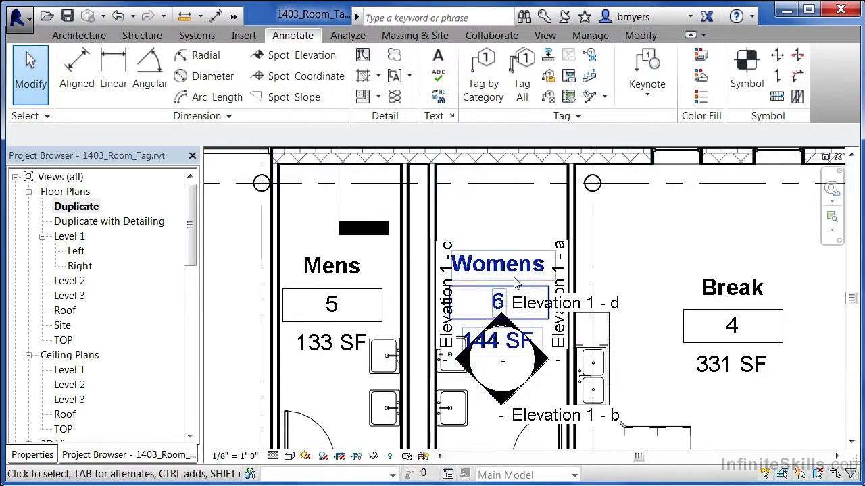
click(502, 267)
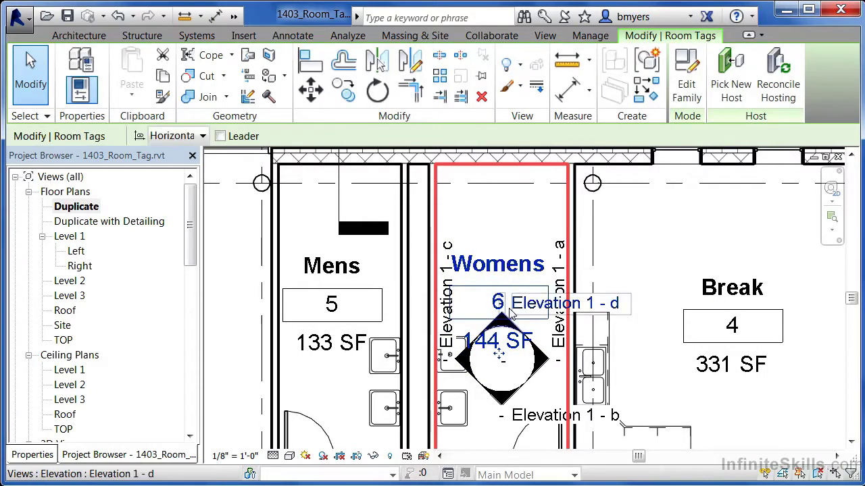
mouse_move(509, 357)
mouse_down()
mouse_move(499, 357)
mouse_move(495, 266)
mouse_up()
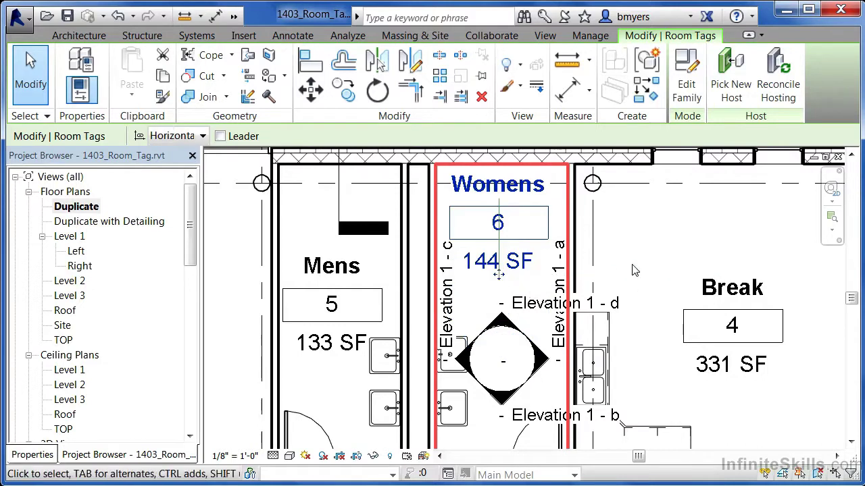
key(Escape)
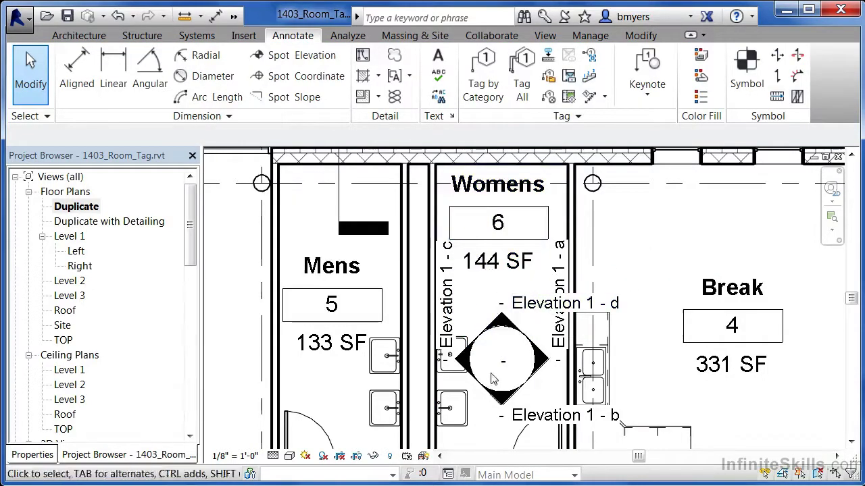
scroll(391, 242, down, 5)
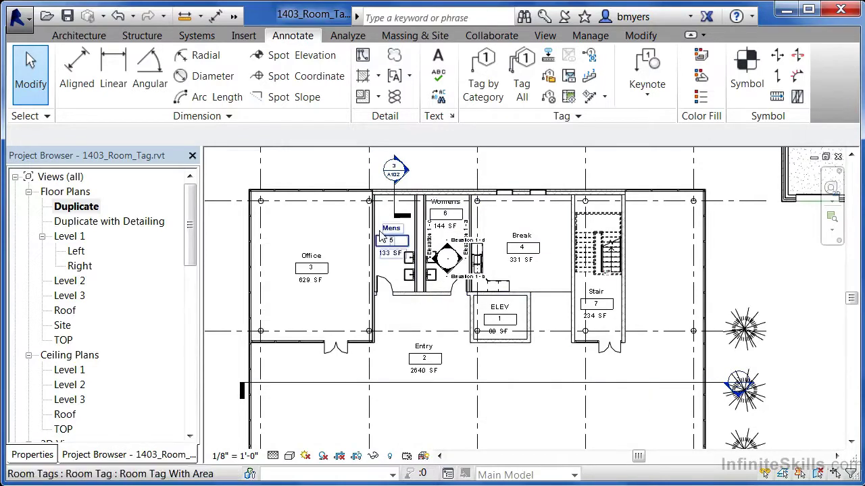
scroll(390, 240, down, 1)
scroll(437, 297, down, 1)
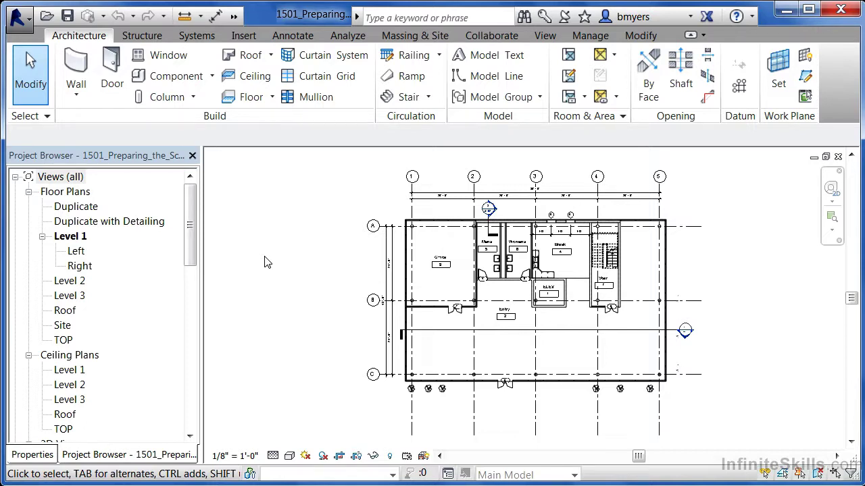
In the Site plan, place a perspective camera 5' 6" above Level 1 at the site's southeast, aimed northwest across the building
double_click(64, 326)
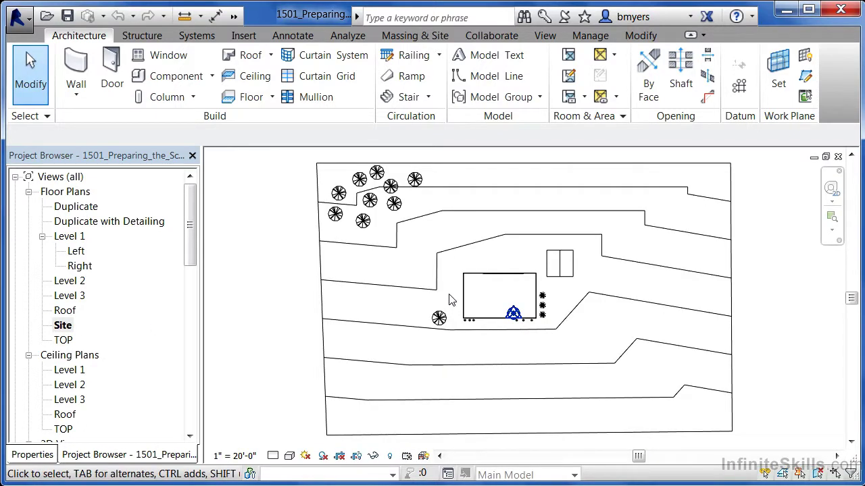
click(545, 38)
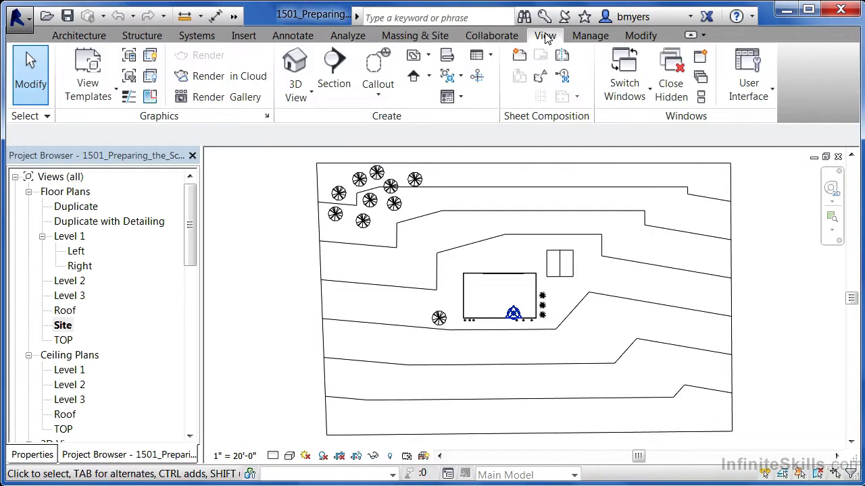
click(306, 102)
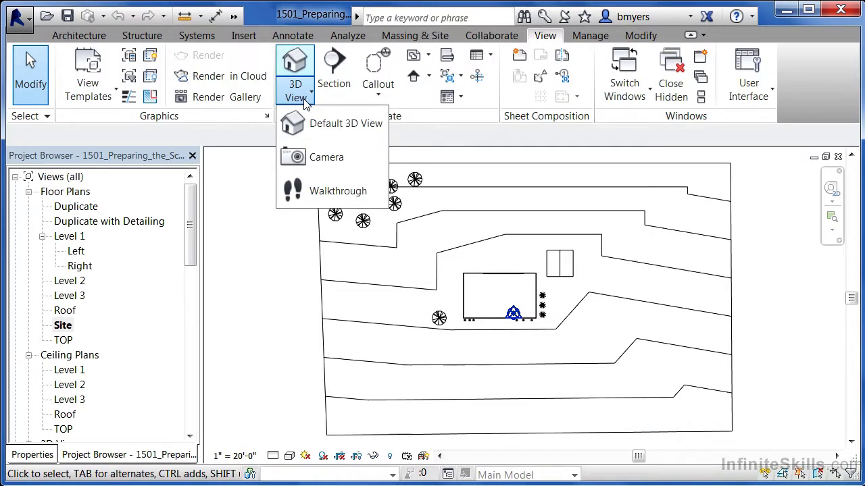
click(319, 162)
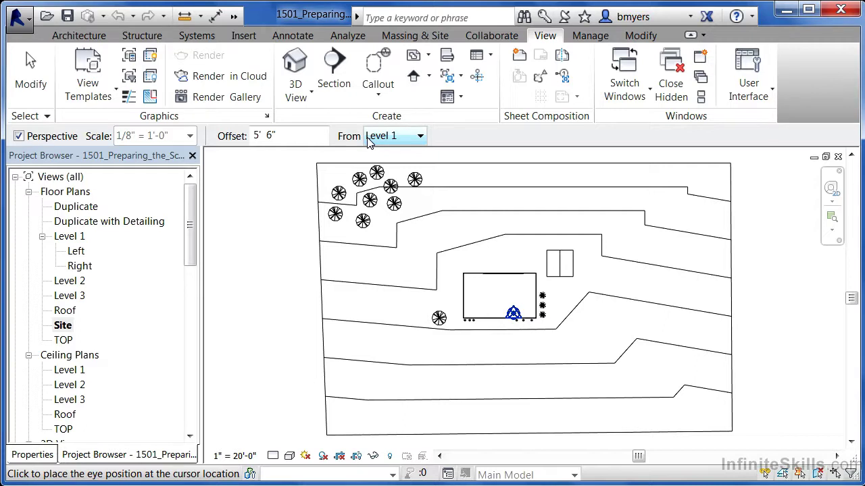
click(630, 405)
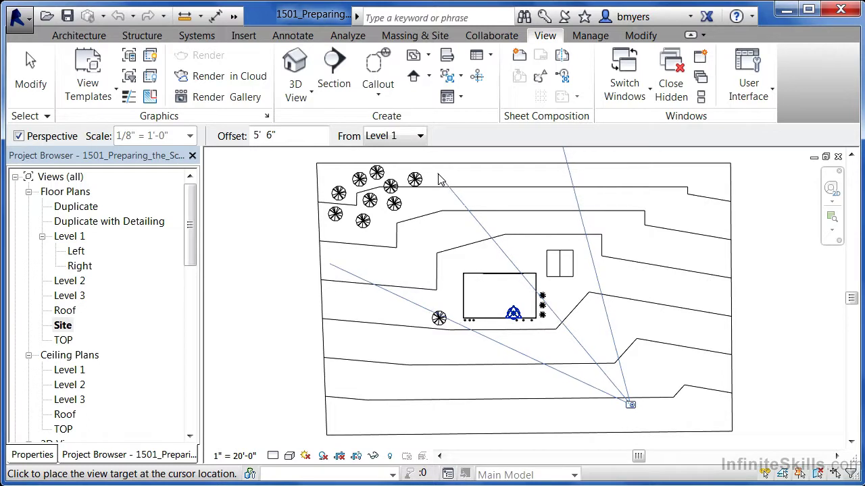
click(392, 154)
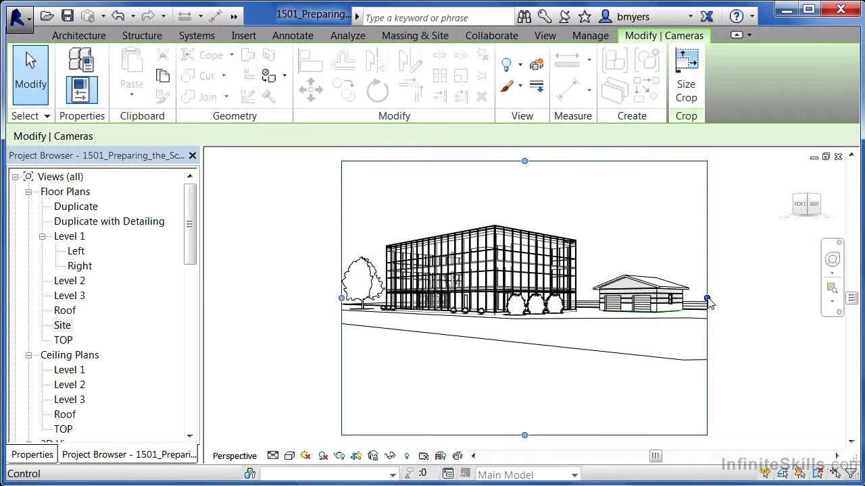
Resize the camera view's crop region on all four sides to frame the building, tree and garage more tightly, and deselect it
drag(707, 298, 697, 297)
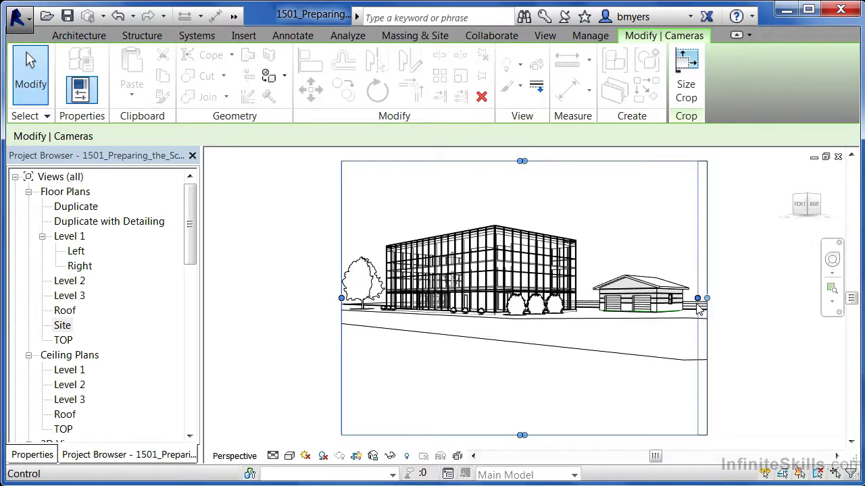
drag(337, 298, 336, 298)
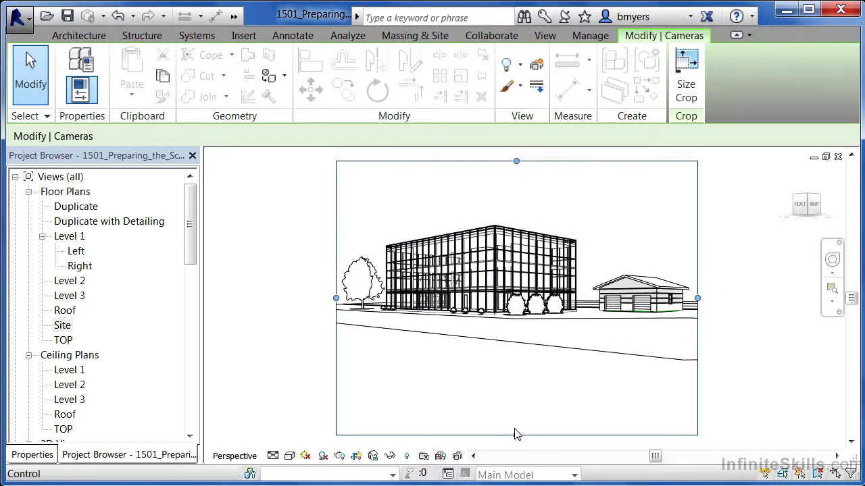
drag(516, 435, 507, 370)
middle_drag(444, 433, 450, 442)
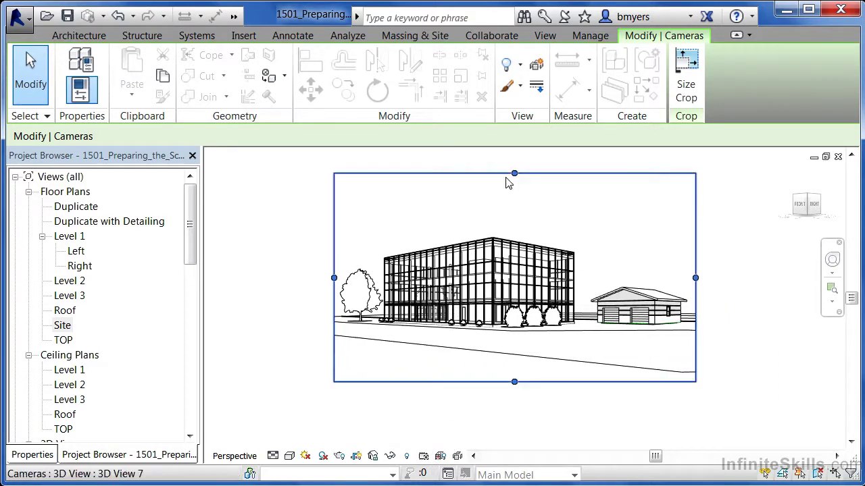
drag(511, 166, 514, 208)
scroll(602, 227, up, 1)
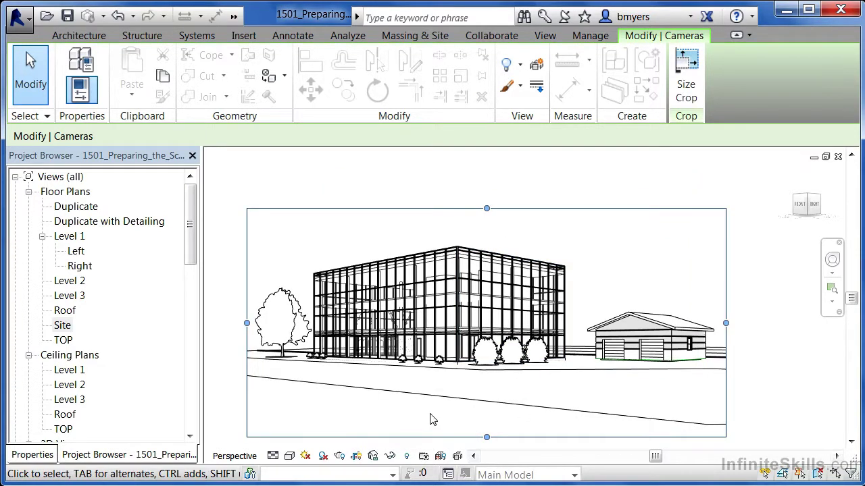
scroll(432, 419, up, 1)
middle_drag(435, 419, 456, 413)
click(628, 412)
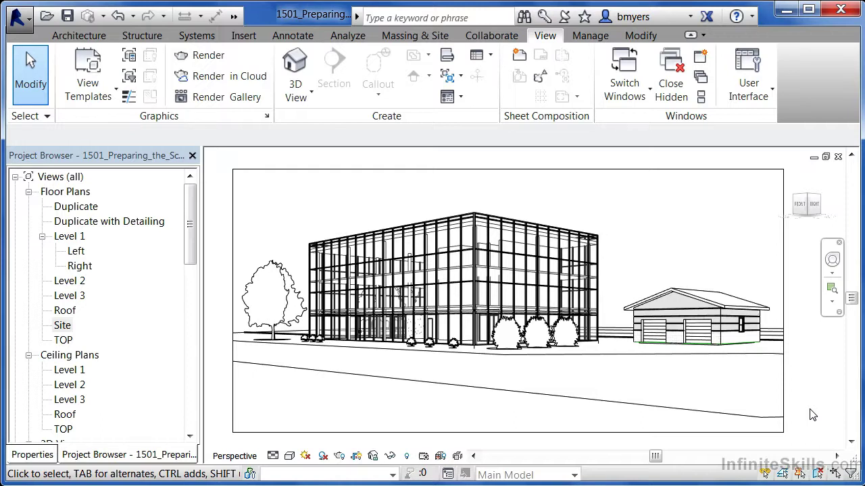
Show the camera view in the Shaded visual style, then change it to Realistic
click(289, 458)
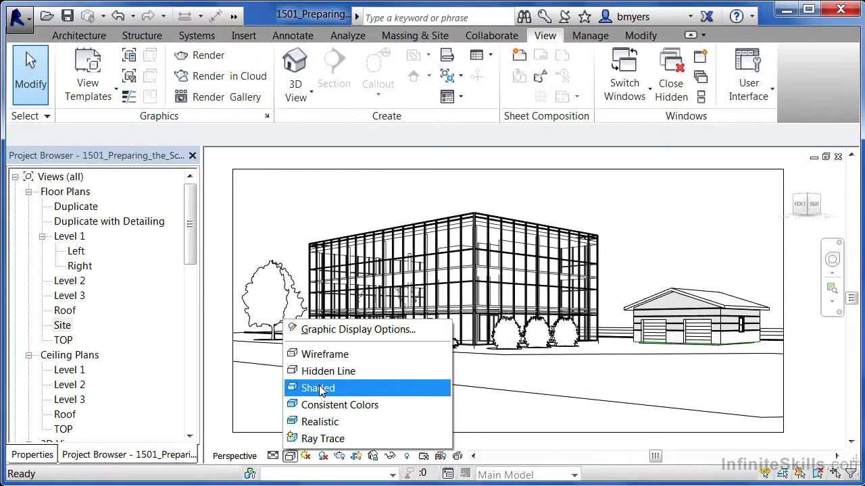
click(319, 389)
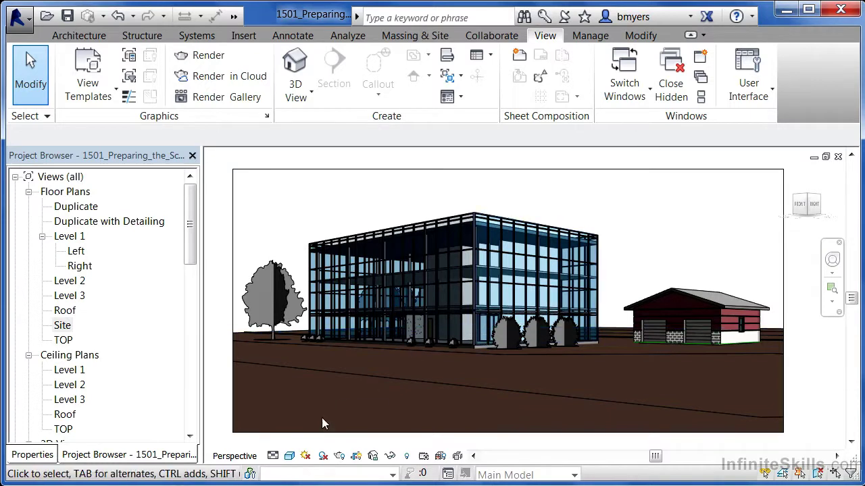
click(289, 458)
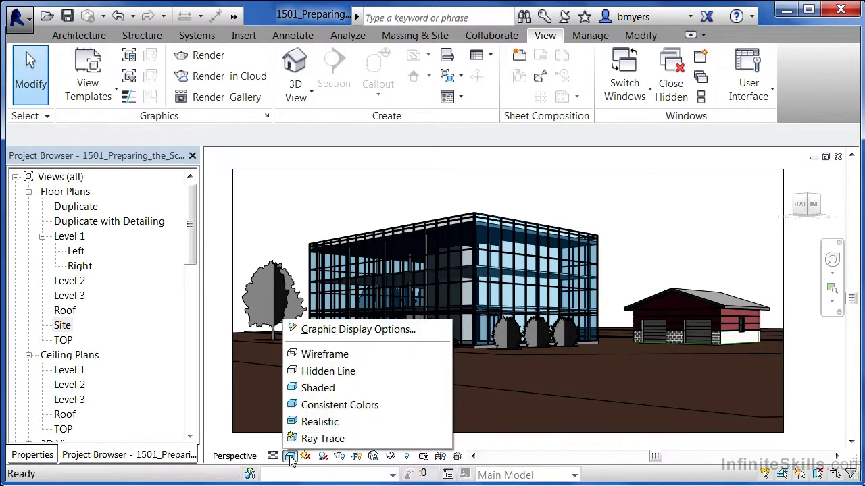
click(344, 422)
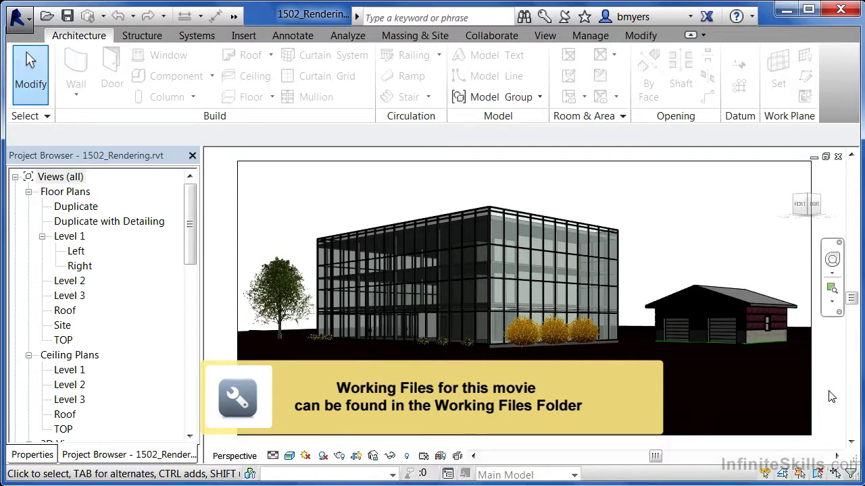
Open the rendering settings for the perspective view and set the render quality to Medium
click(341, 458)
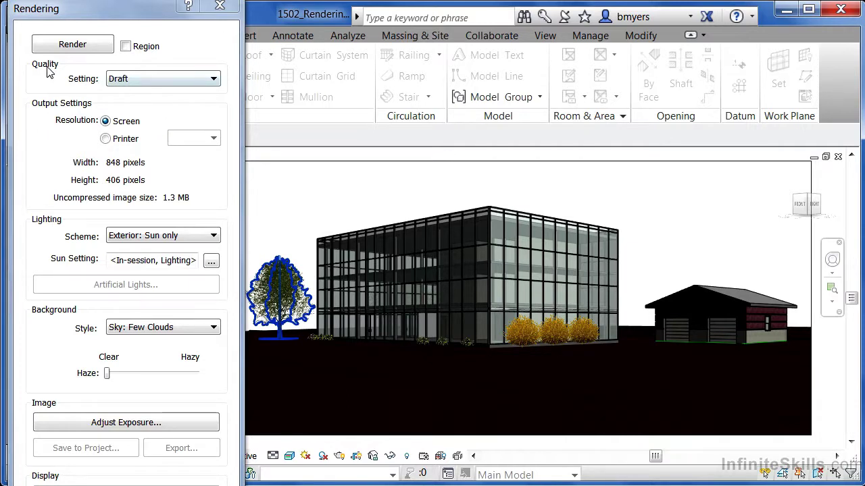
click(155, 79)
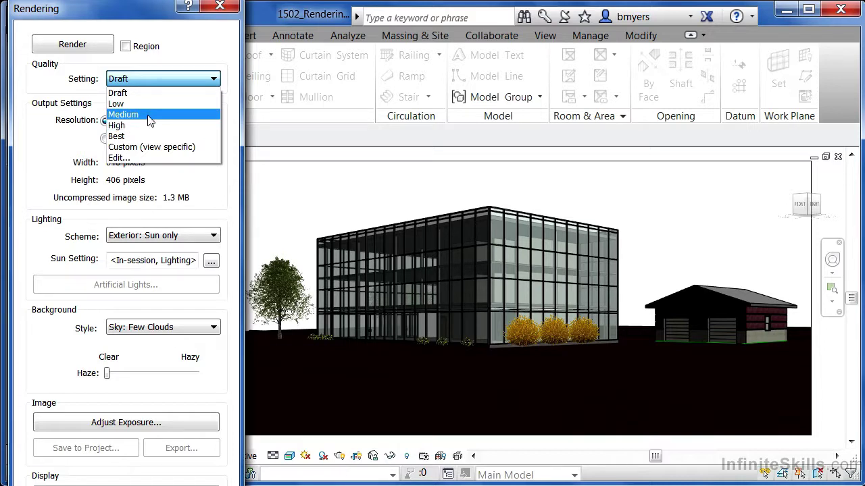
click(148, 116)
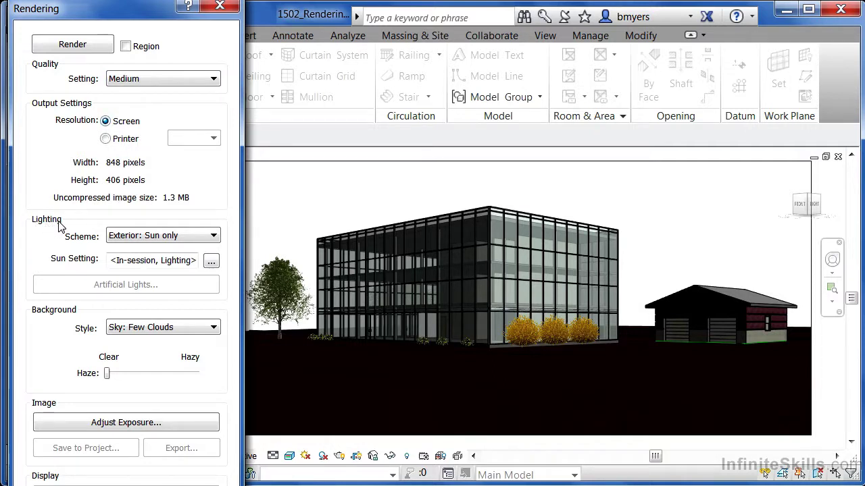
Render the perspective view with the Exterior: Sun only lighting scheme and the Sky: Few Clouds background
click(184, 241)
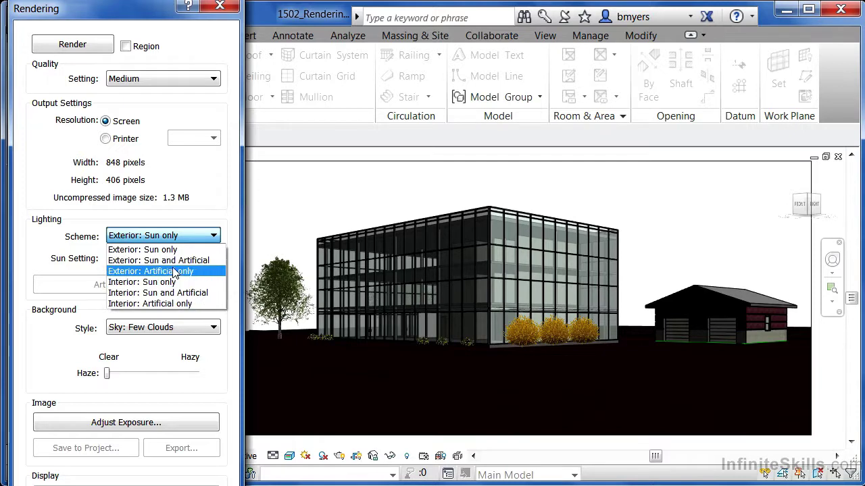
click(141, 251)
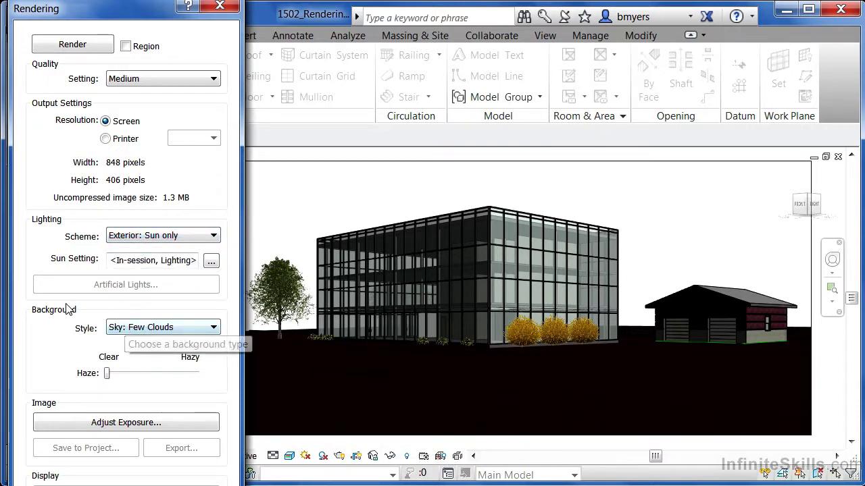
click(162, 329)
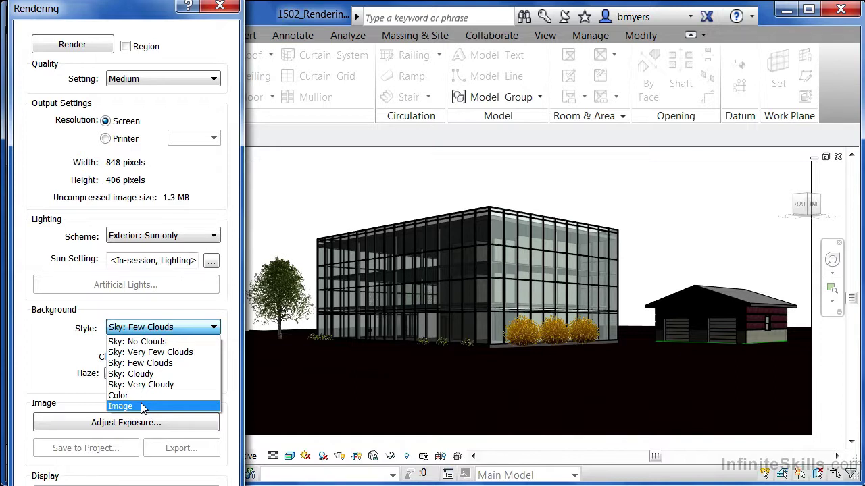
click(173, 365)
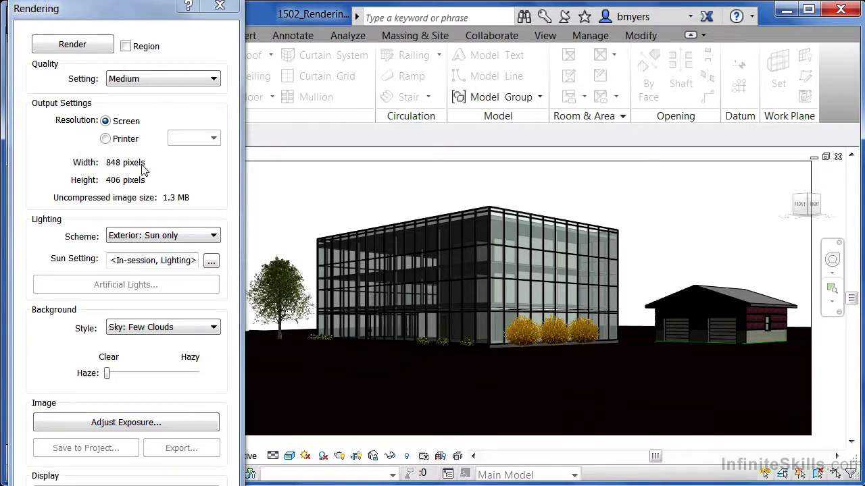
click(75, 44)
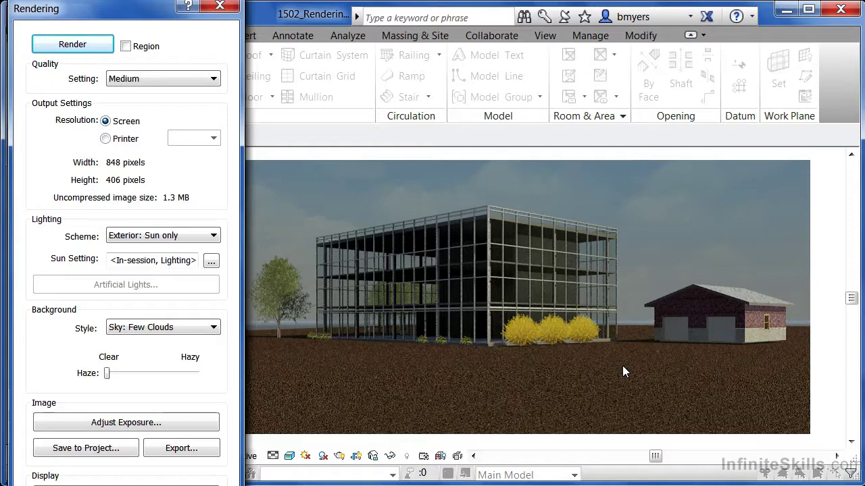
Review the available render quality levels and the exposure control settings for the rendered image
click(204, 80)
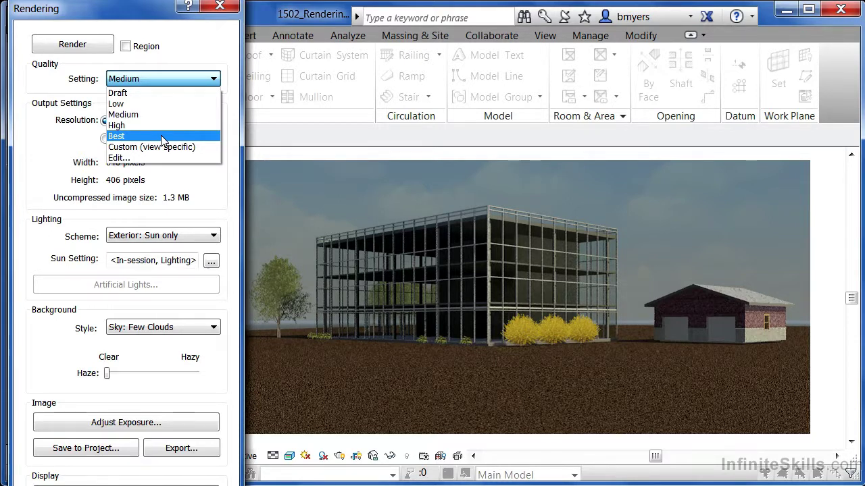
click(230, 214)
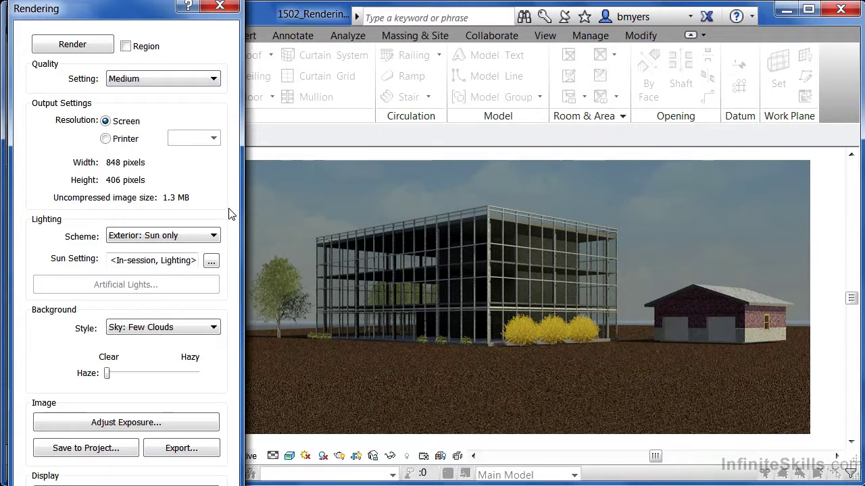
click(135, 424)
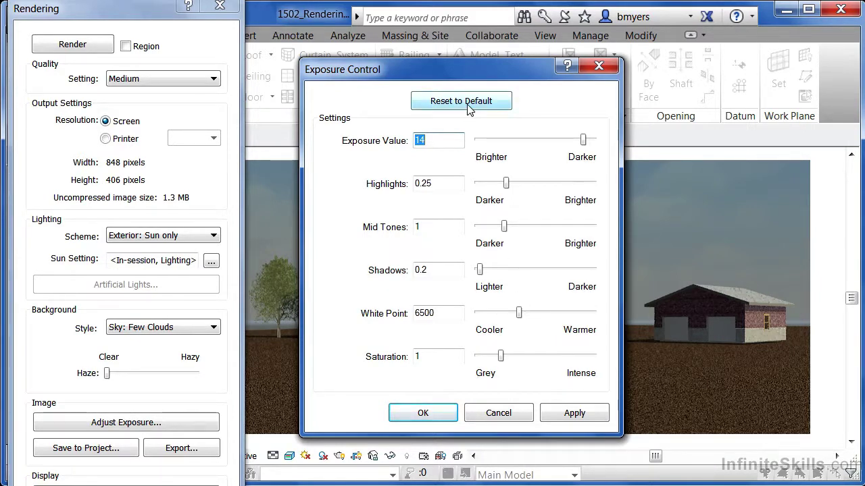
click(444, 413)
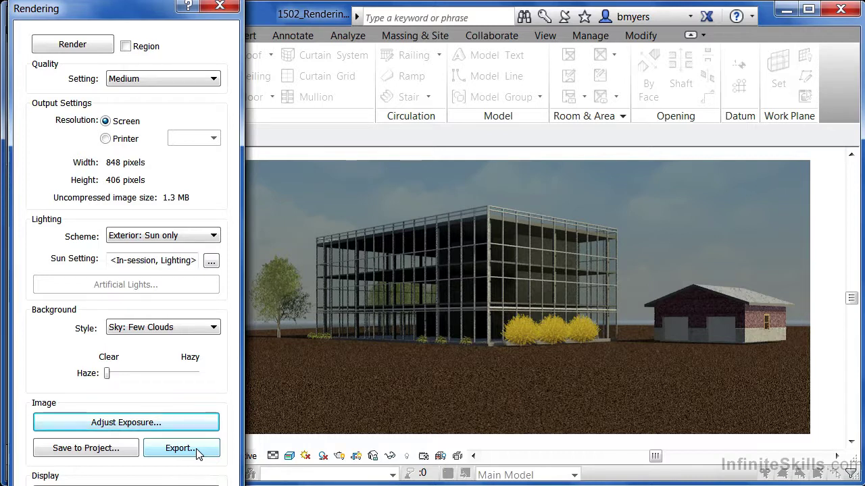
Save the rendered image to the project as "Rendering - Exterior" and close the rendering settings
click(92, 448)
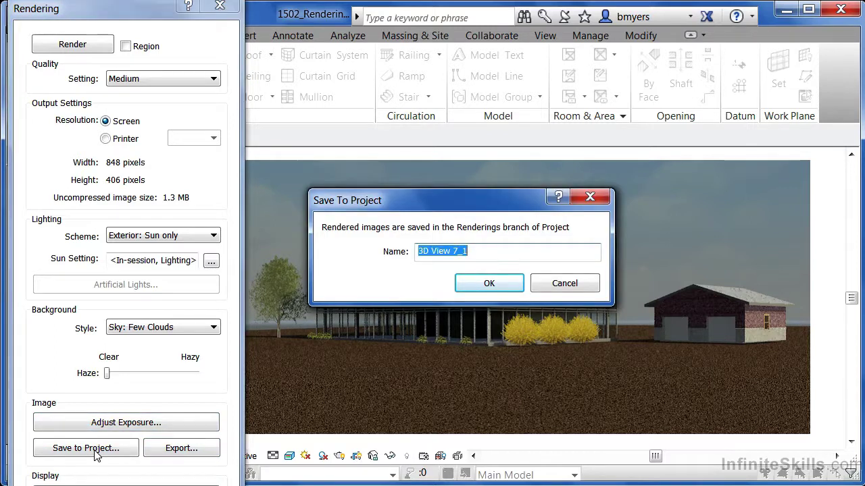
text(Rendering - Exterior)
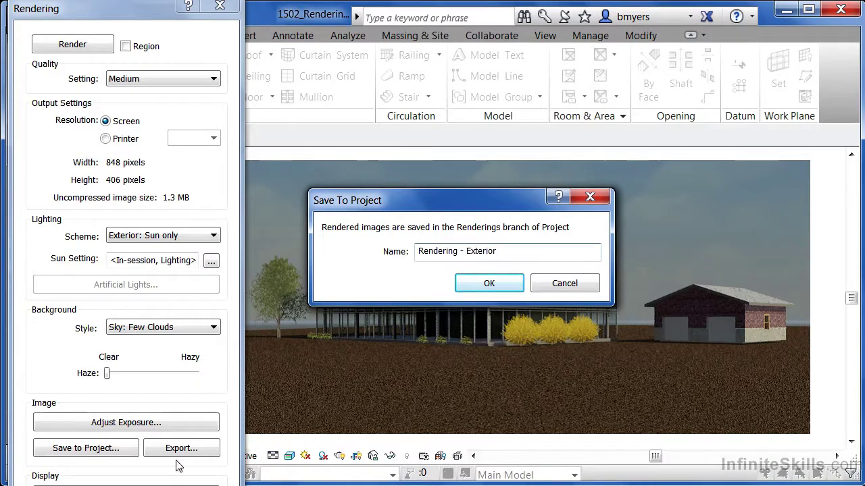
click(490, 283)
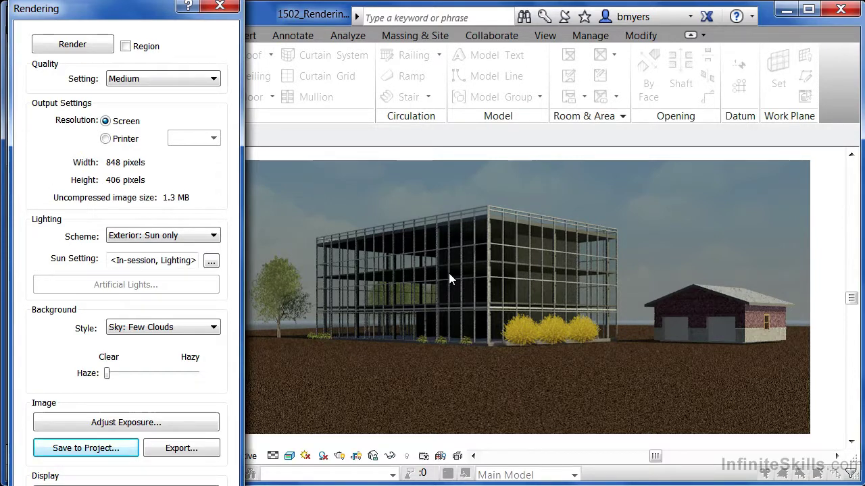
click(219, 7)
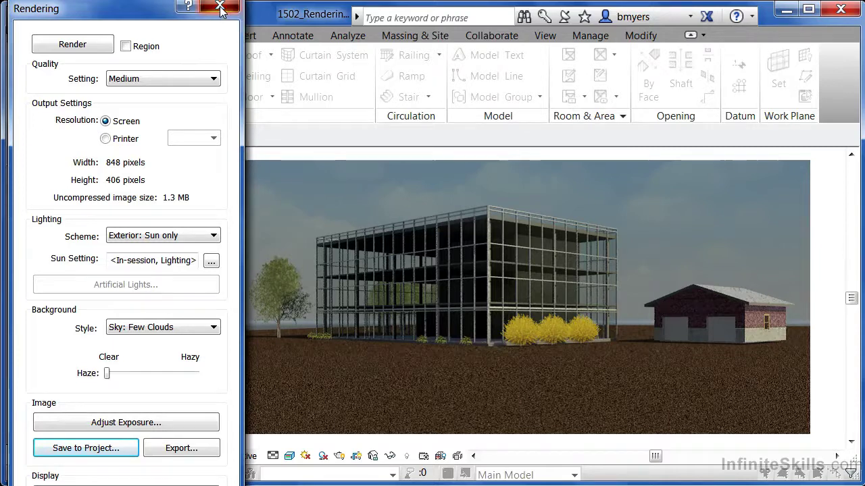